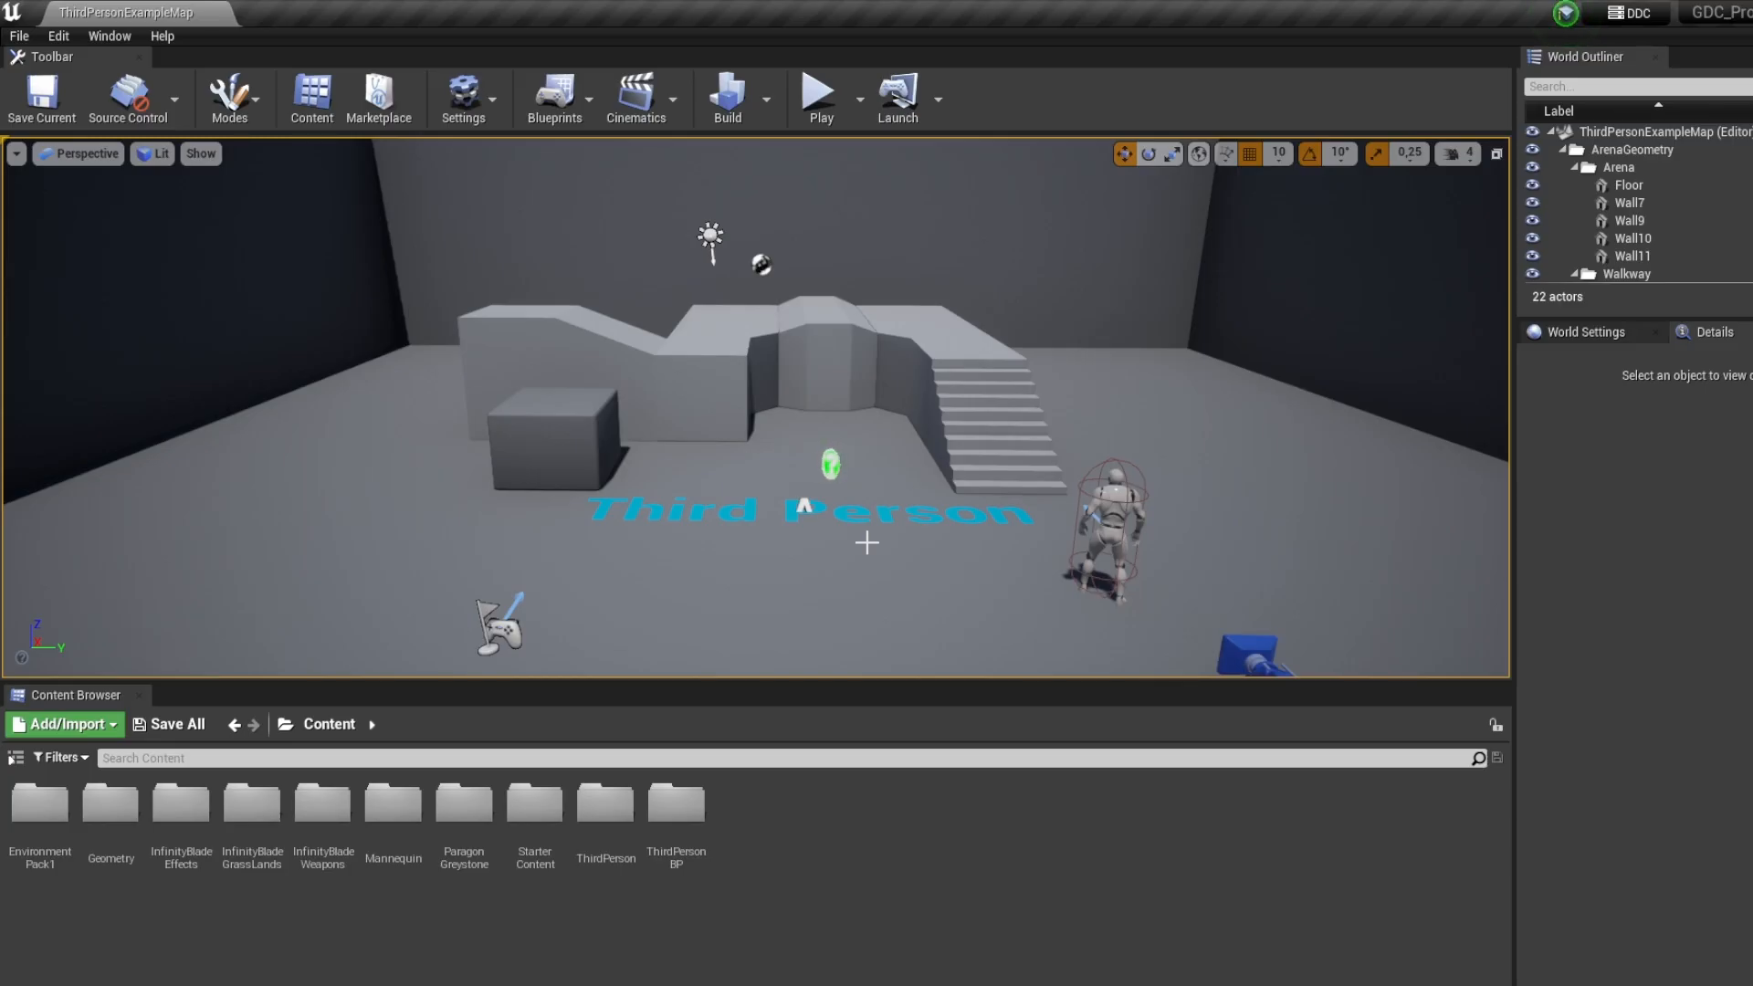
Select the third-person character in the level and view it up close from the front
left_click(1114, 515)
key("f")
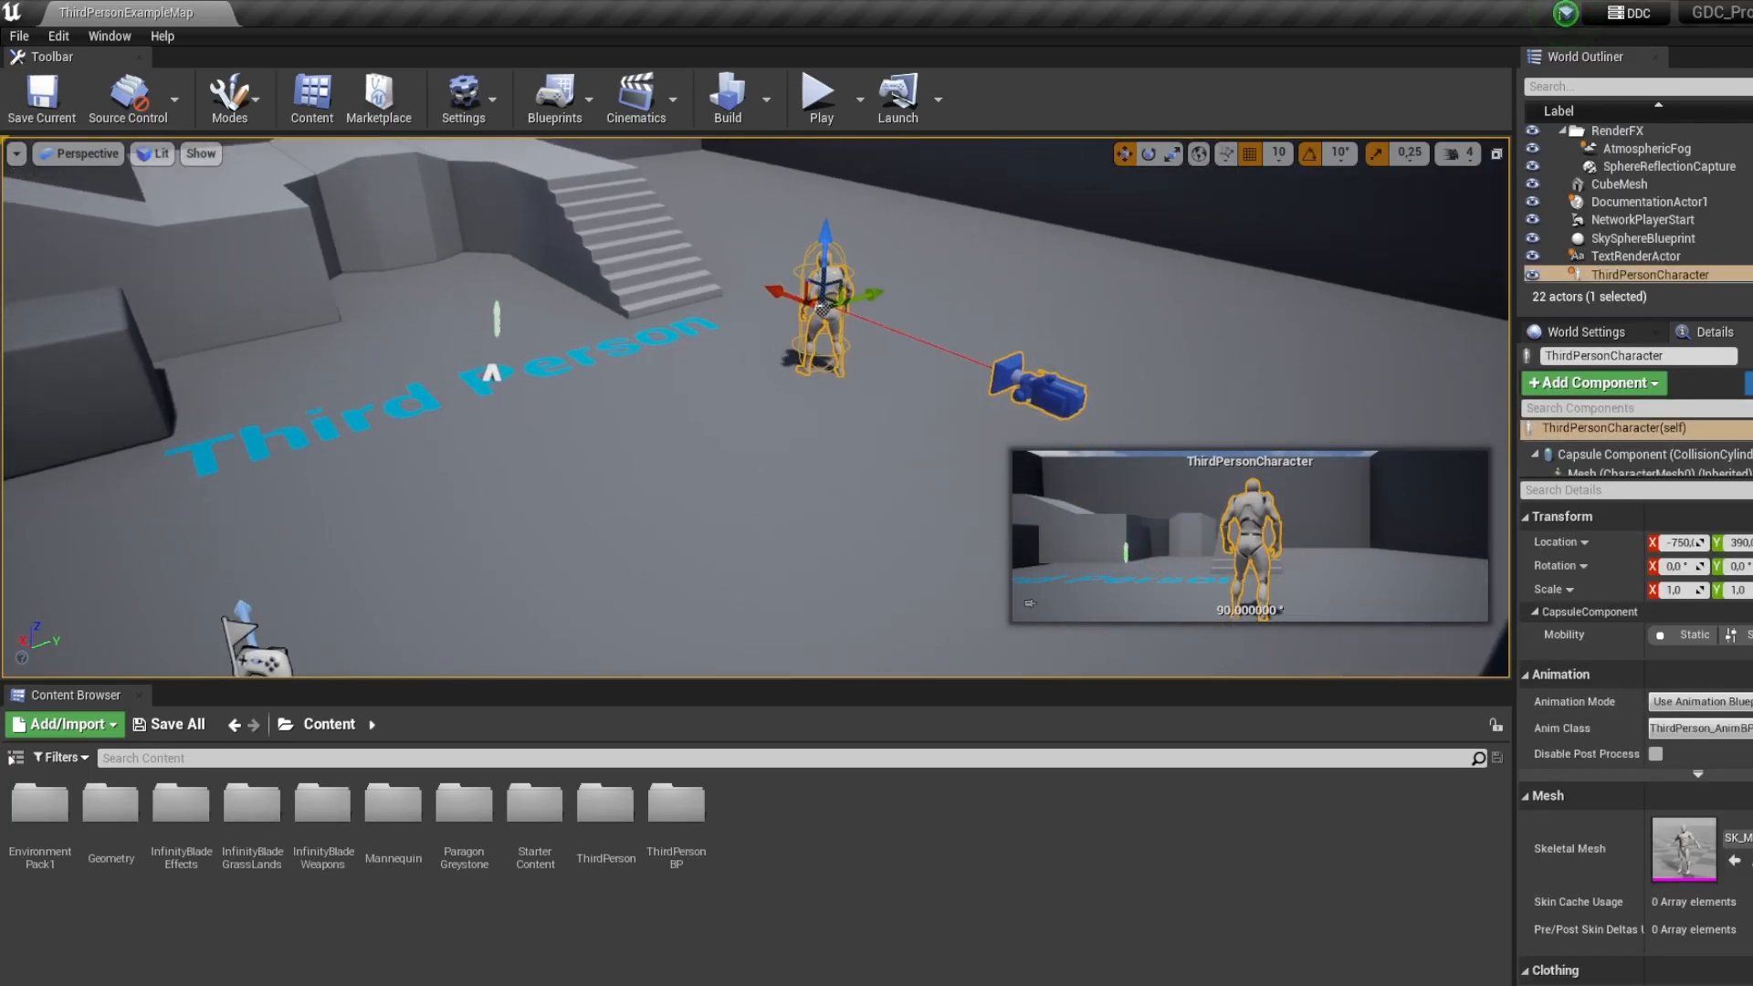
key("w")
key("a")
right_click_drag(756, 408, 974, 530)
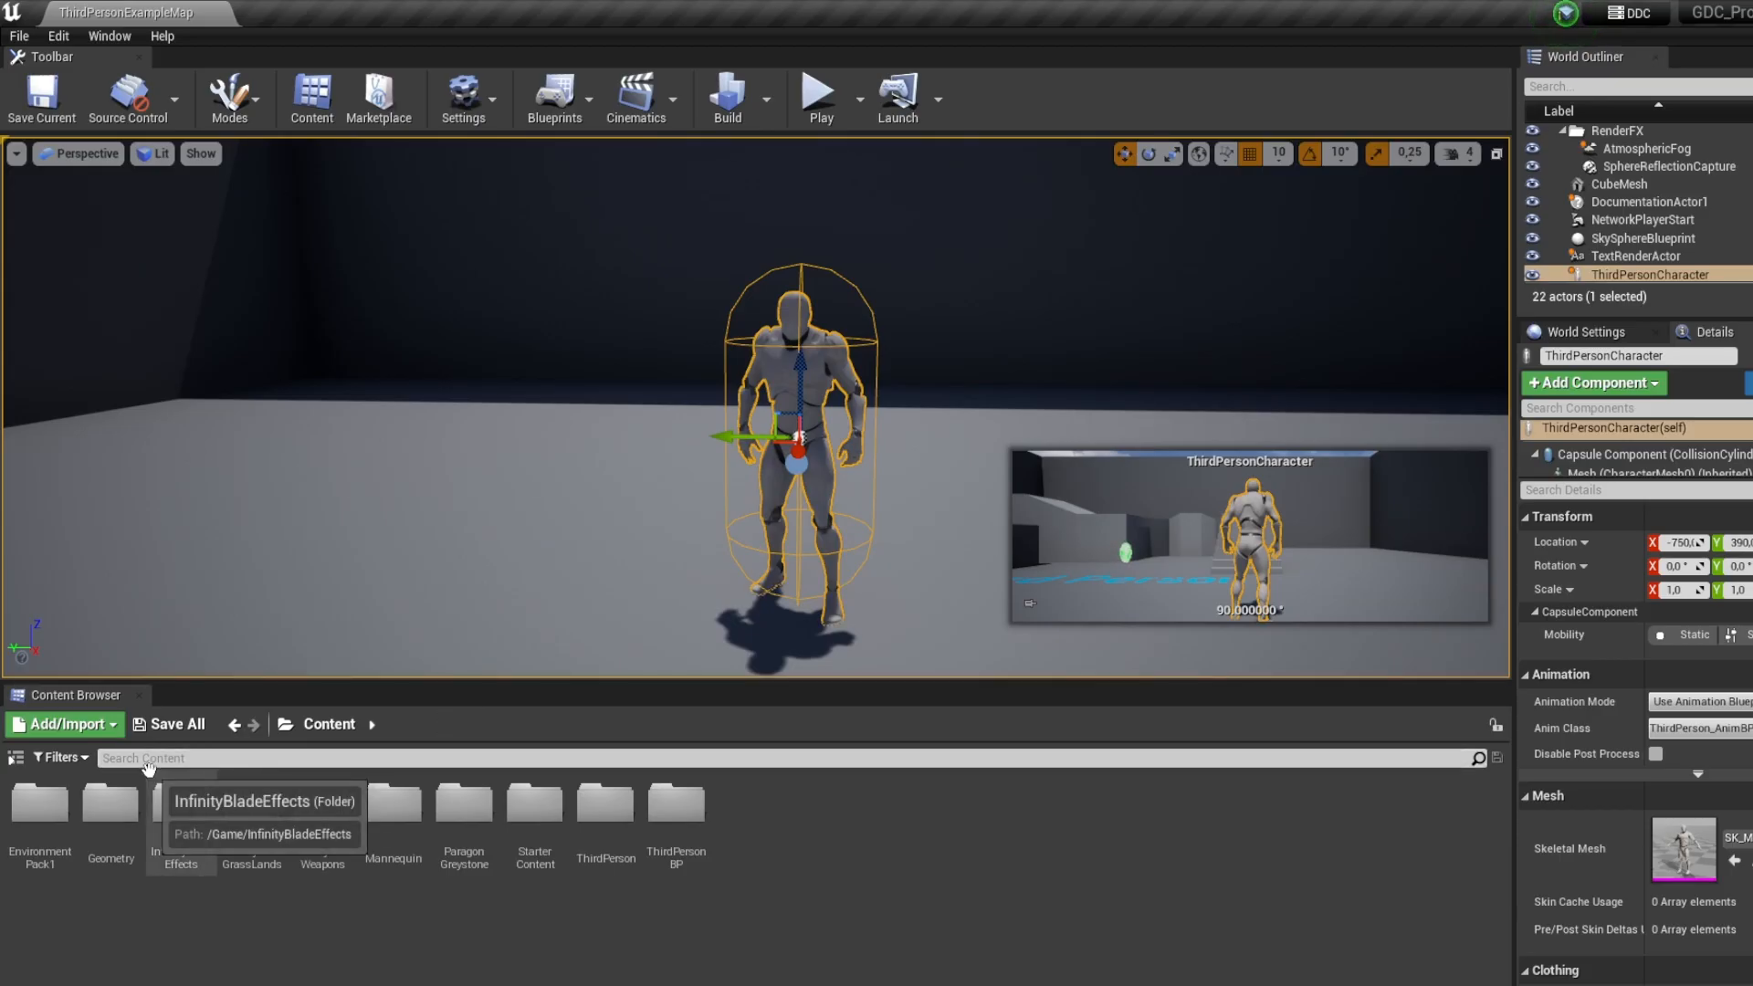
Create a new folder named Mystuff in the Content root and open it
right_click(810, 834)
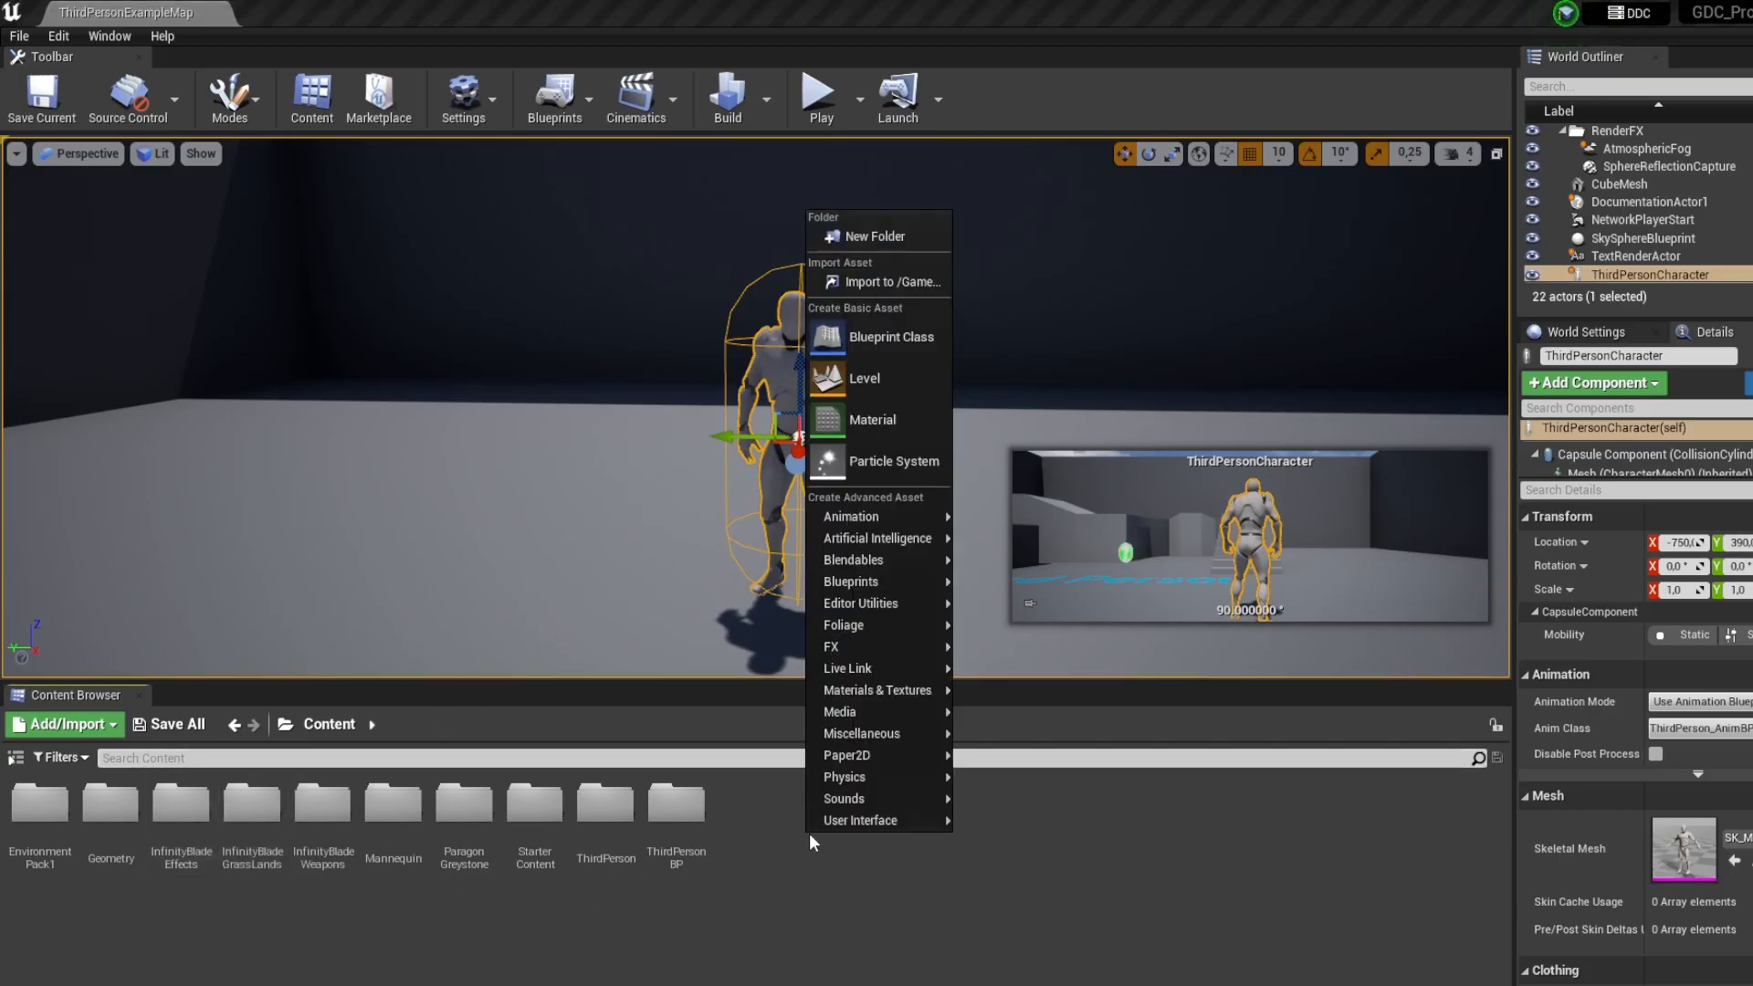
left_click(875, 236)
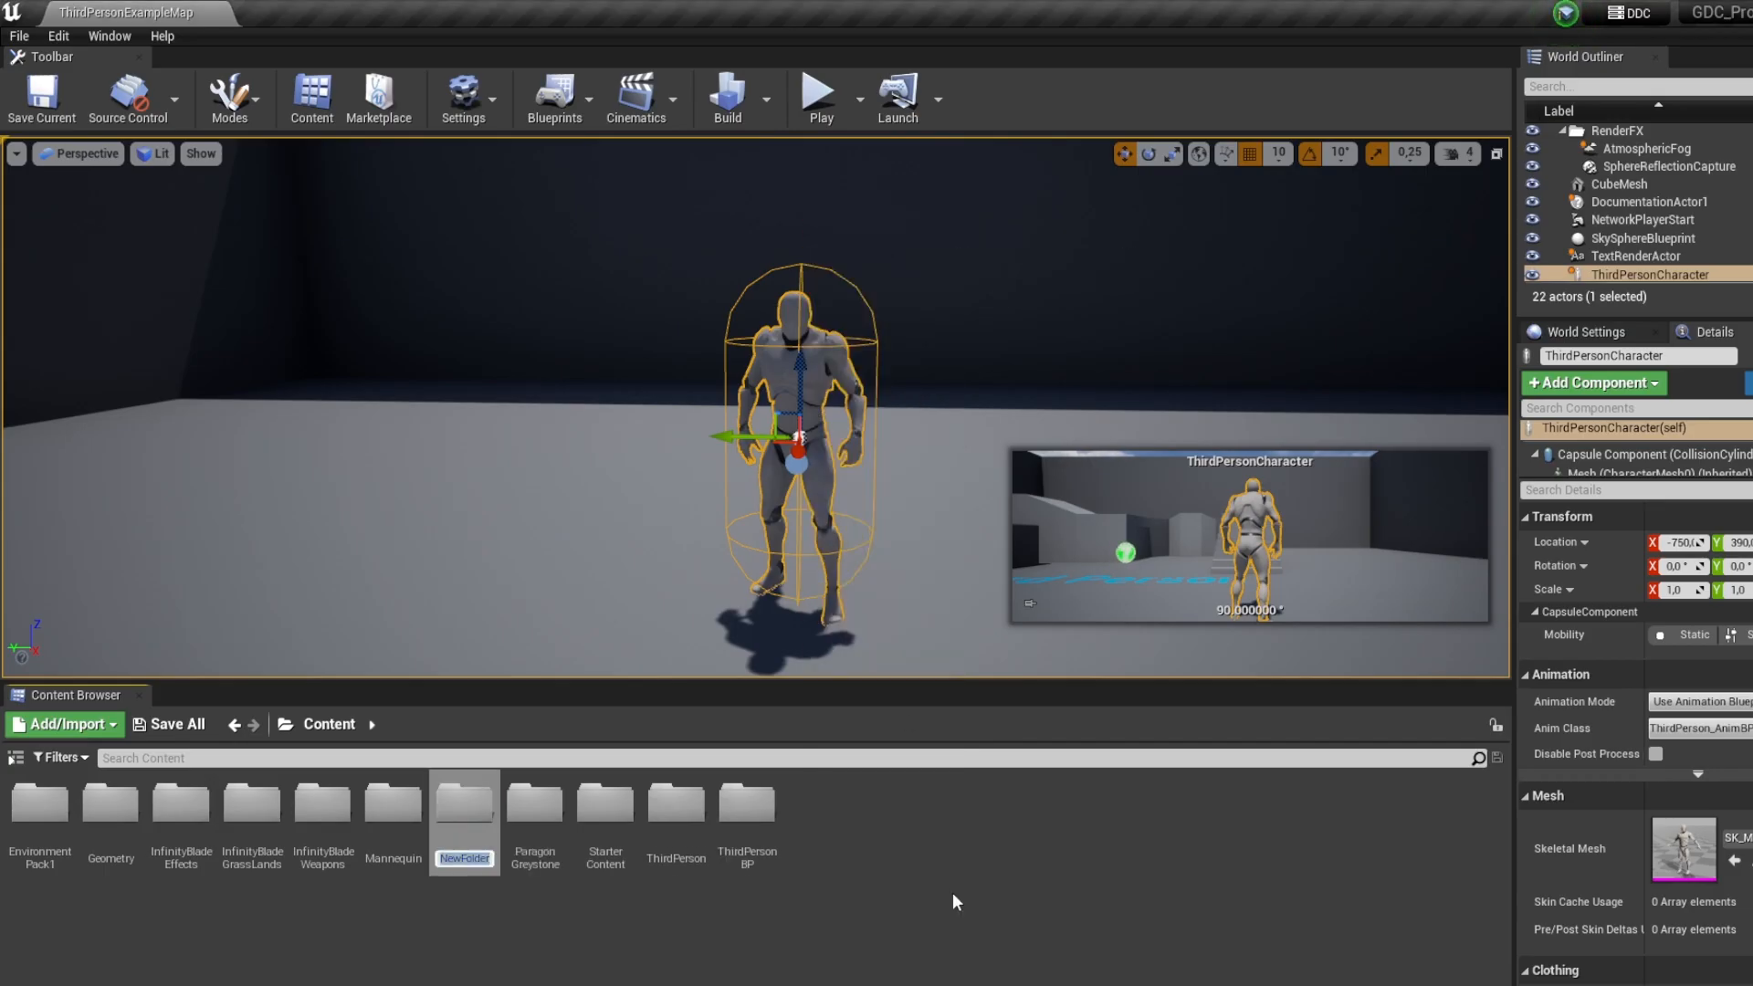
type("Mystuff")
key("Return")
key("Return")
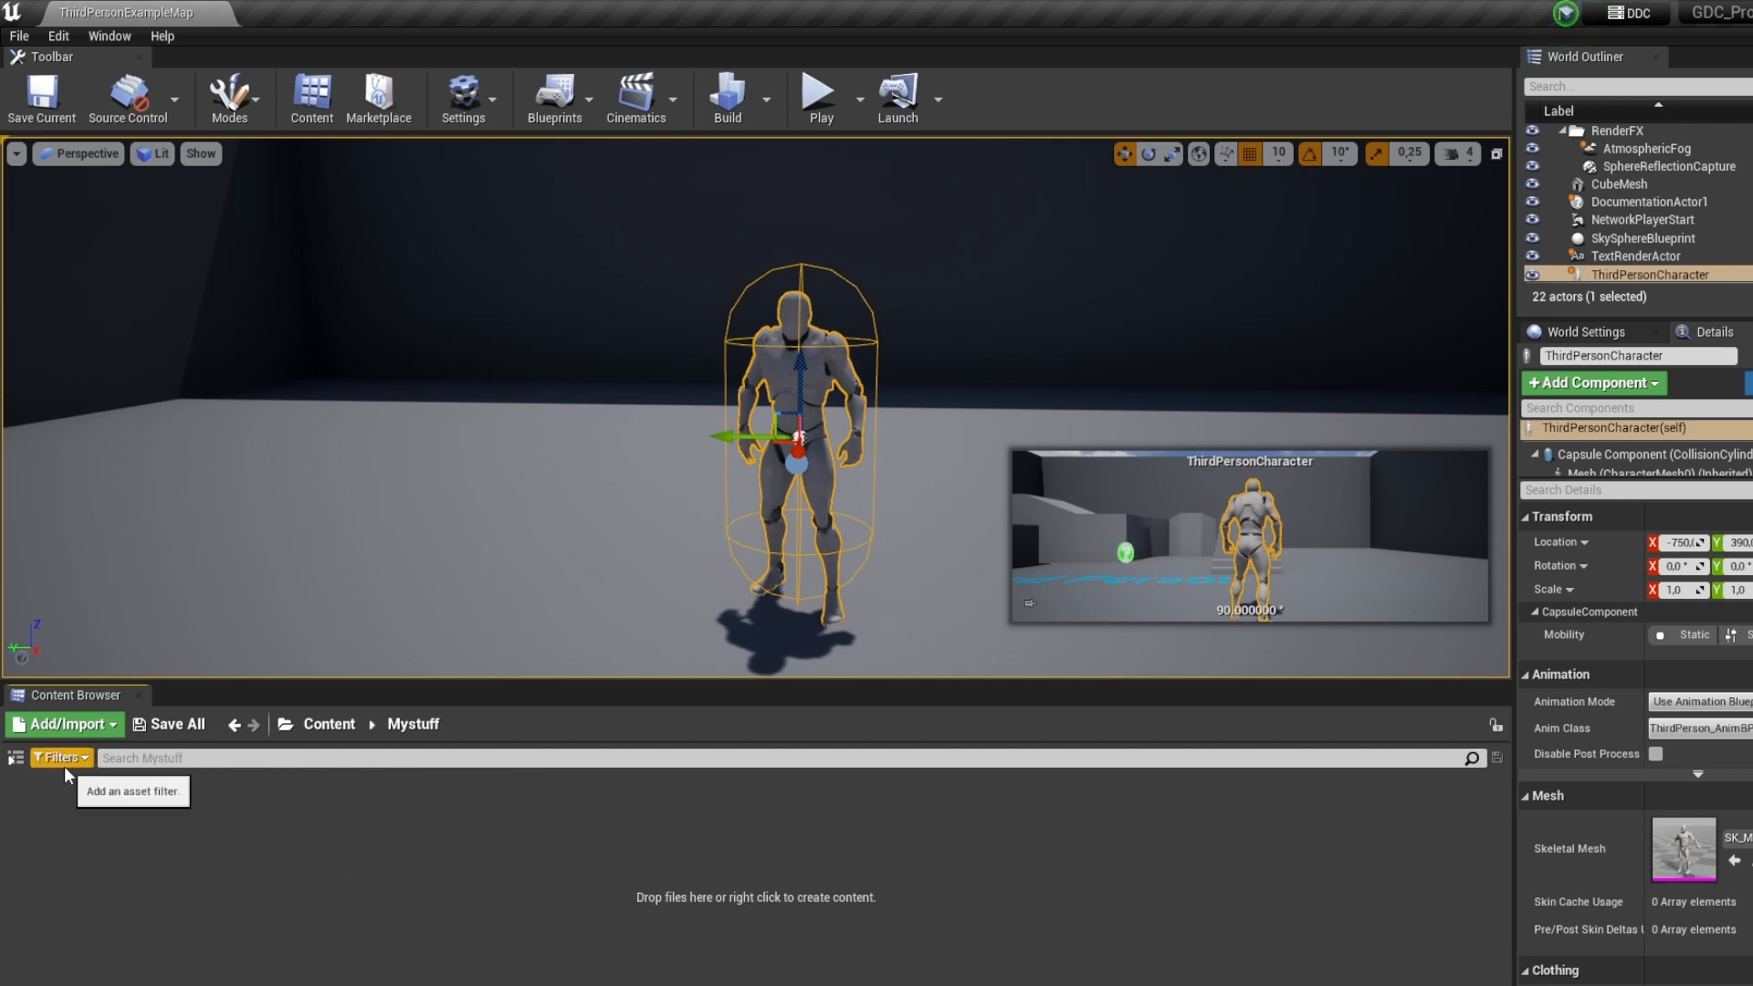
Show the folder tree beside the project assets and return to the Content root folder
left_click(16, 757)
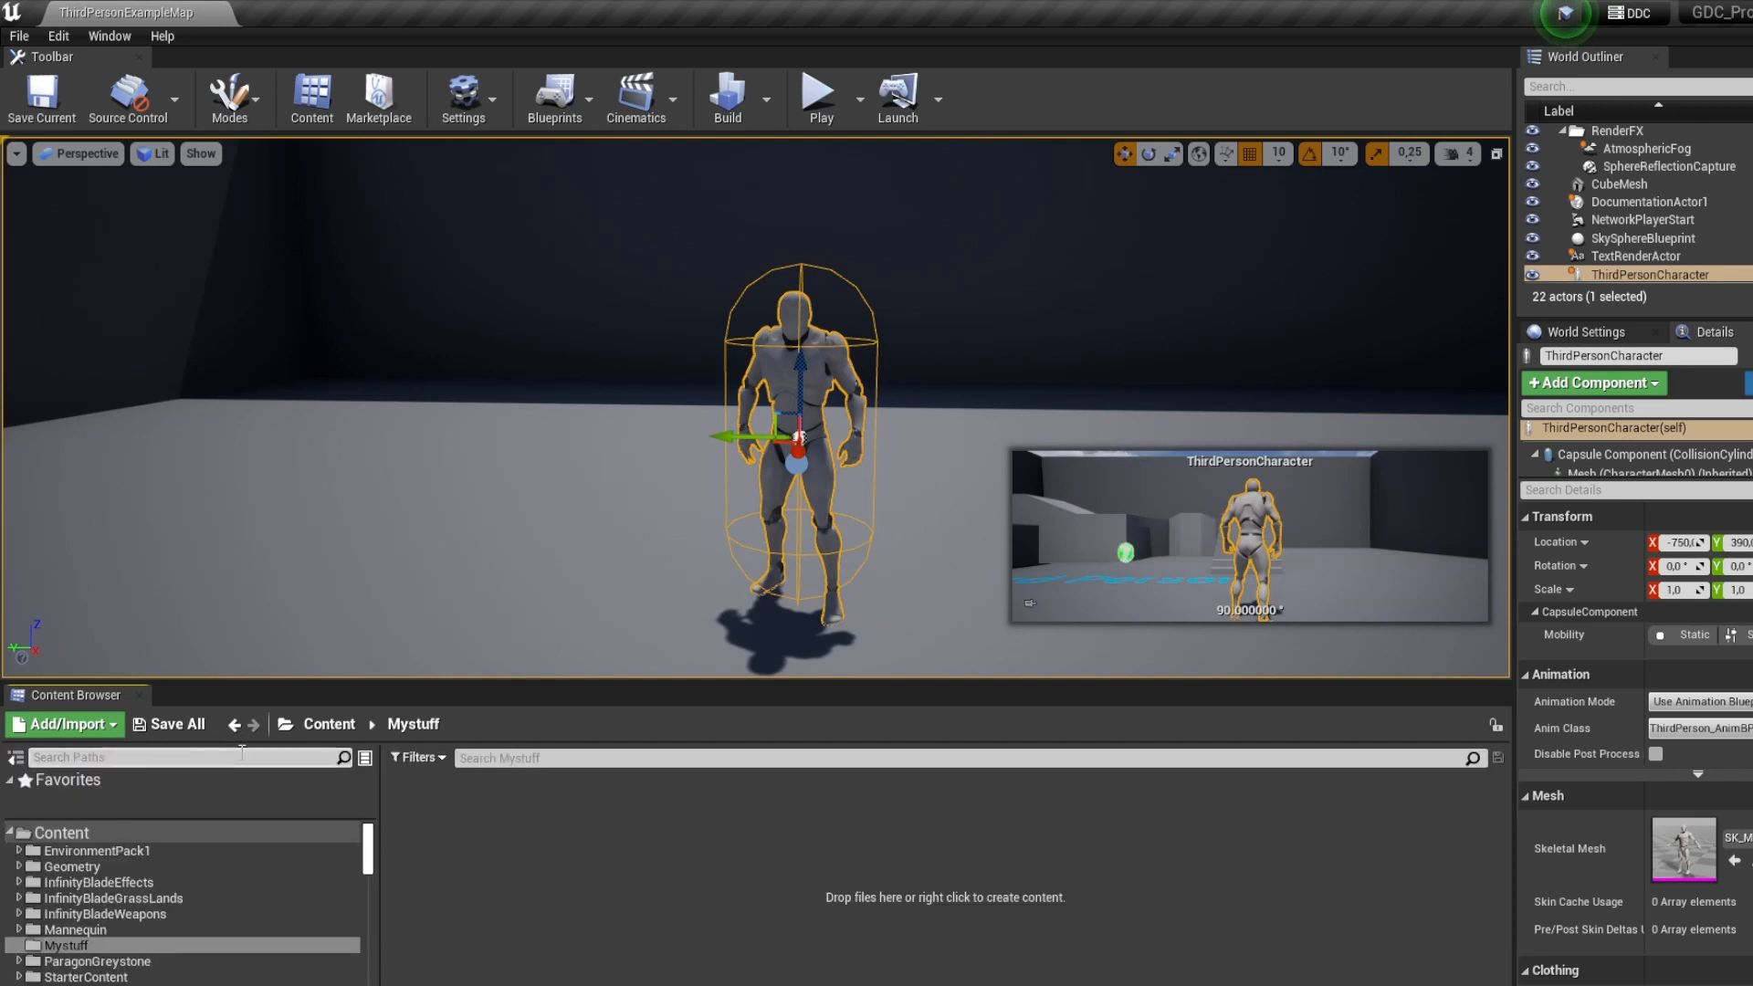
left_click(333, 725)
right_click(665, 895)
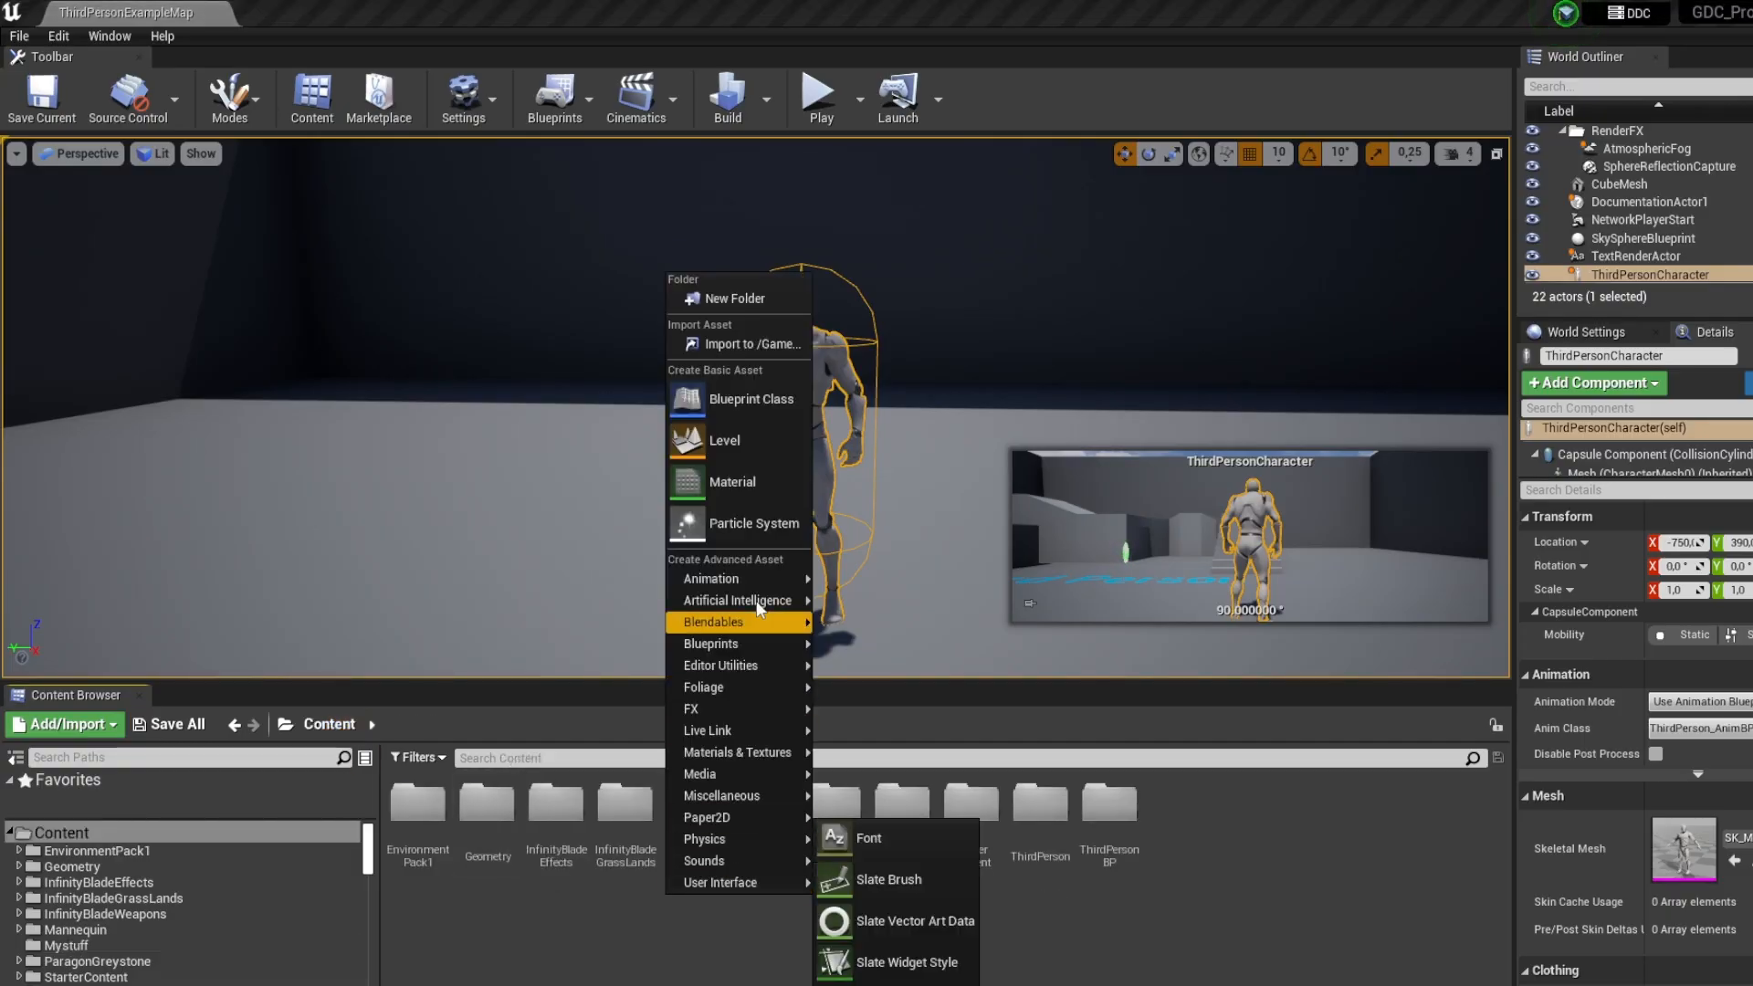
left_click(1223, 938)
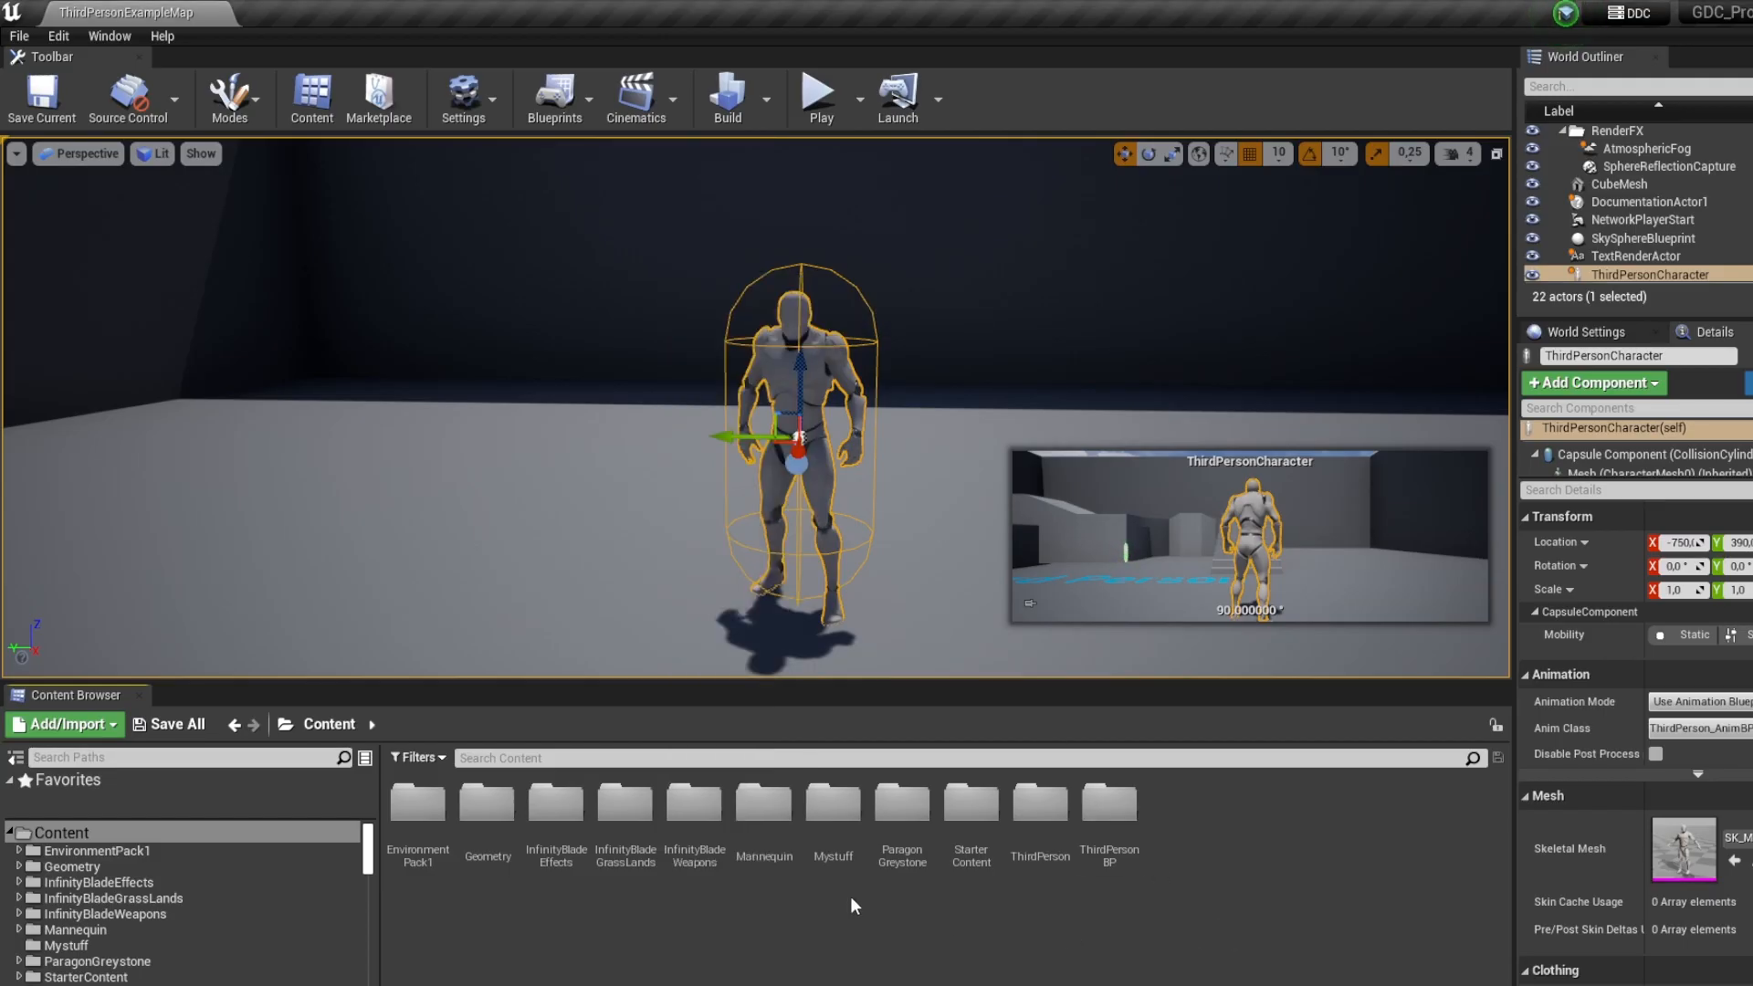
double_click(836, 831)
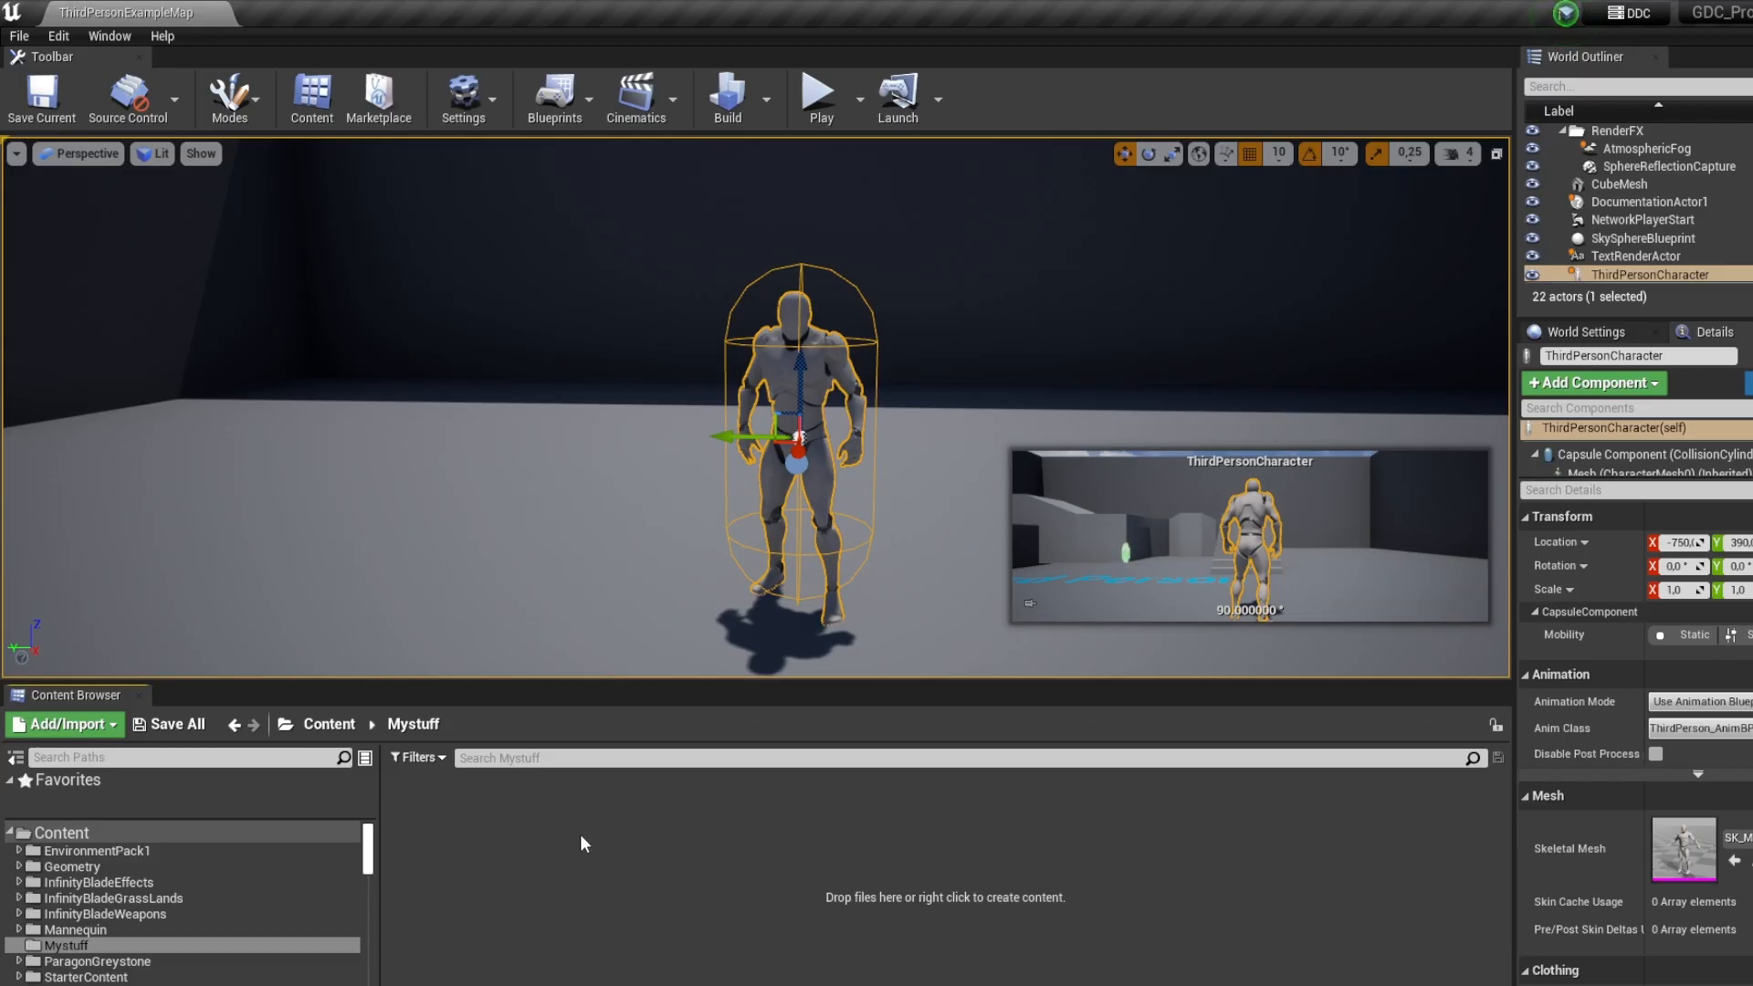
left_click(329, 724)
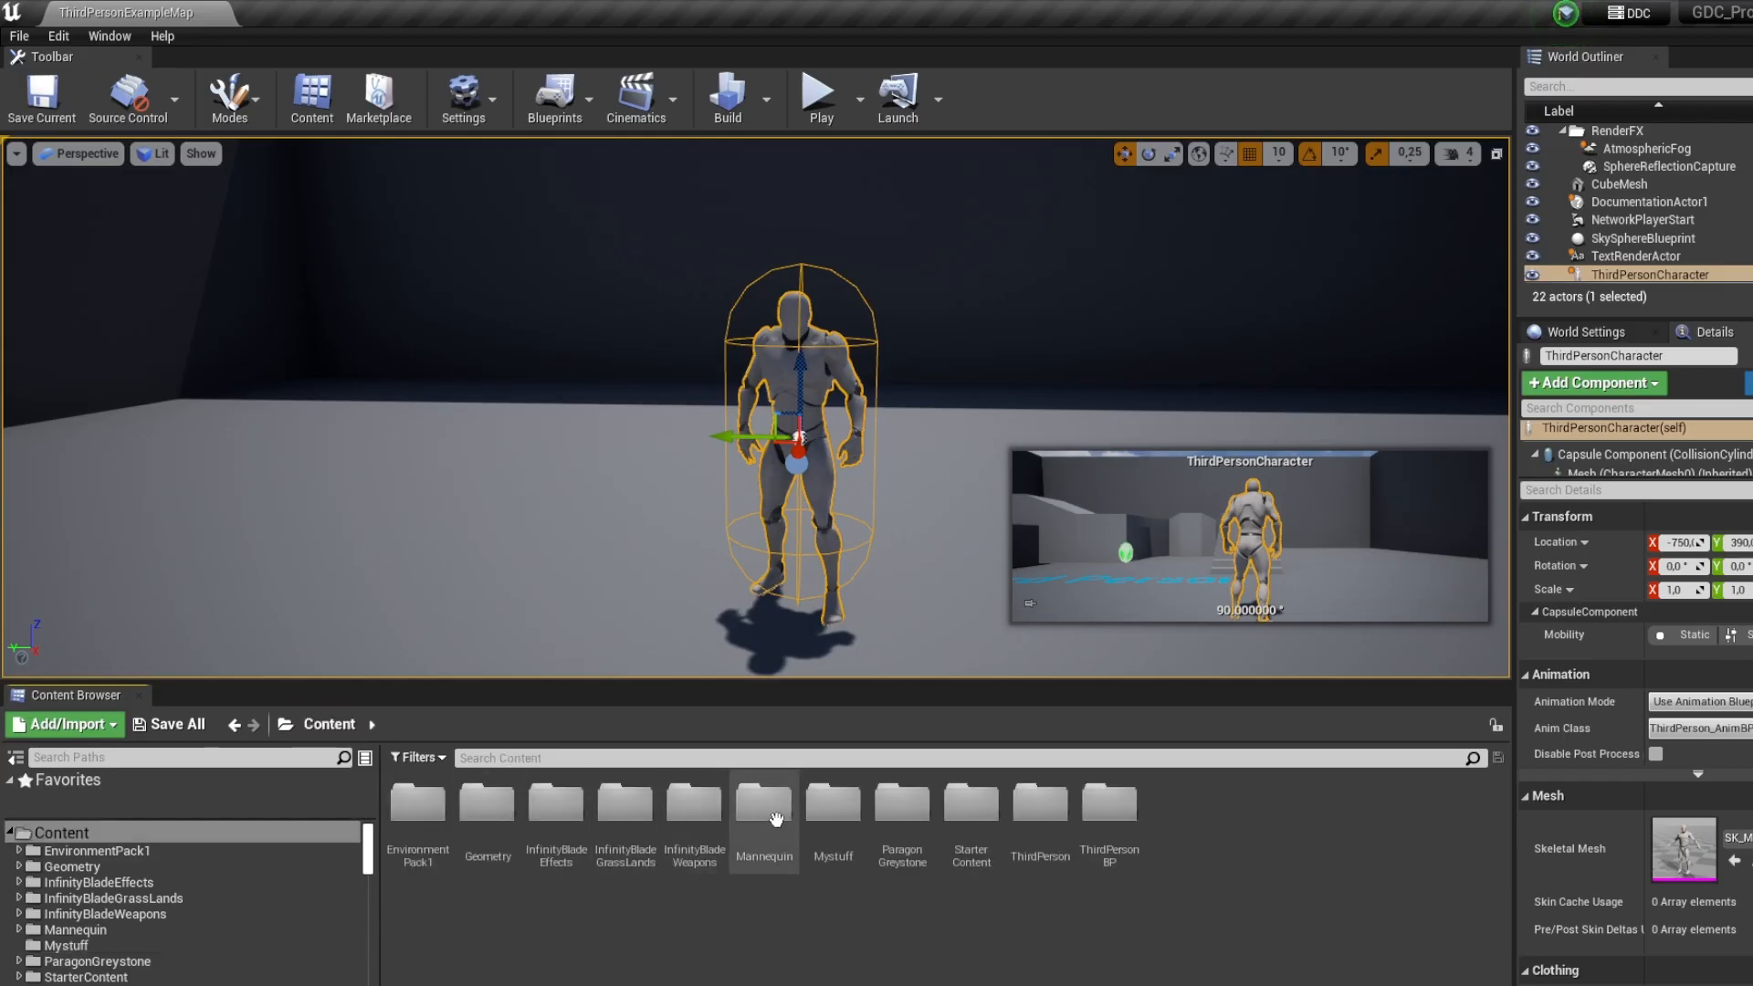
Set the Mystuff folder's color to dark red with R 0.5, G 0 and B 0
right_click(826, 817)
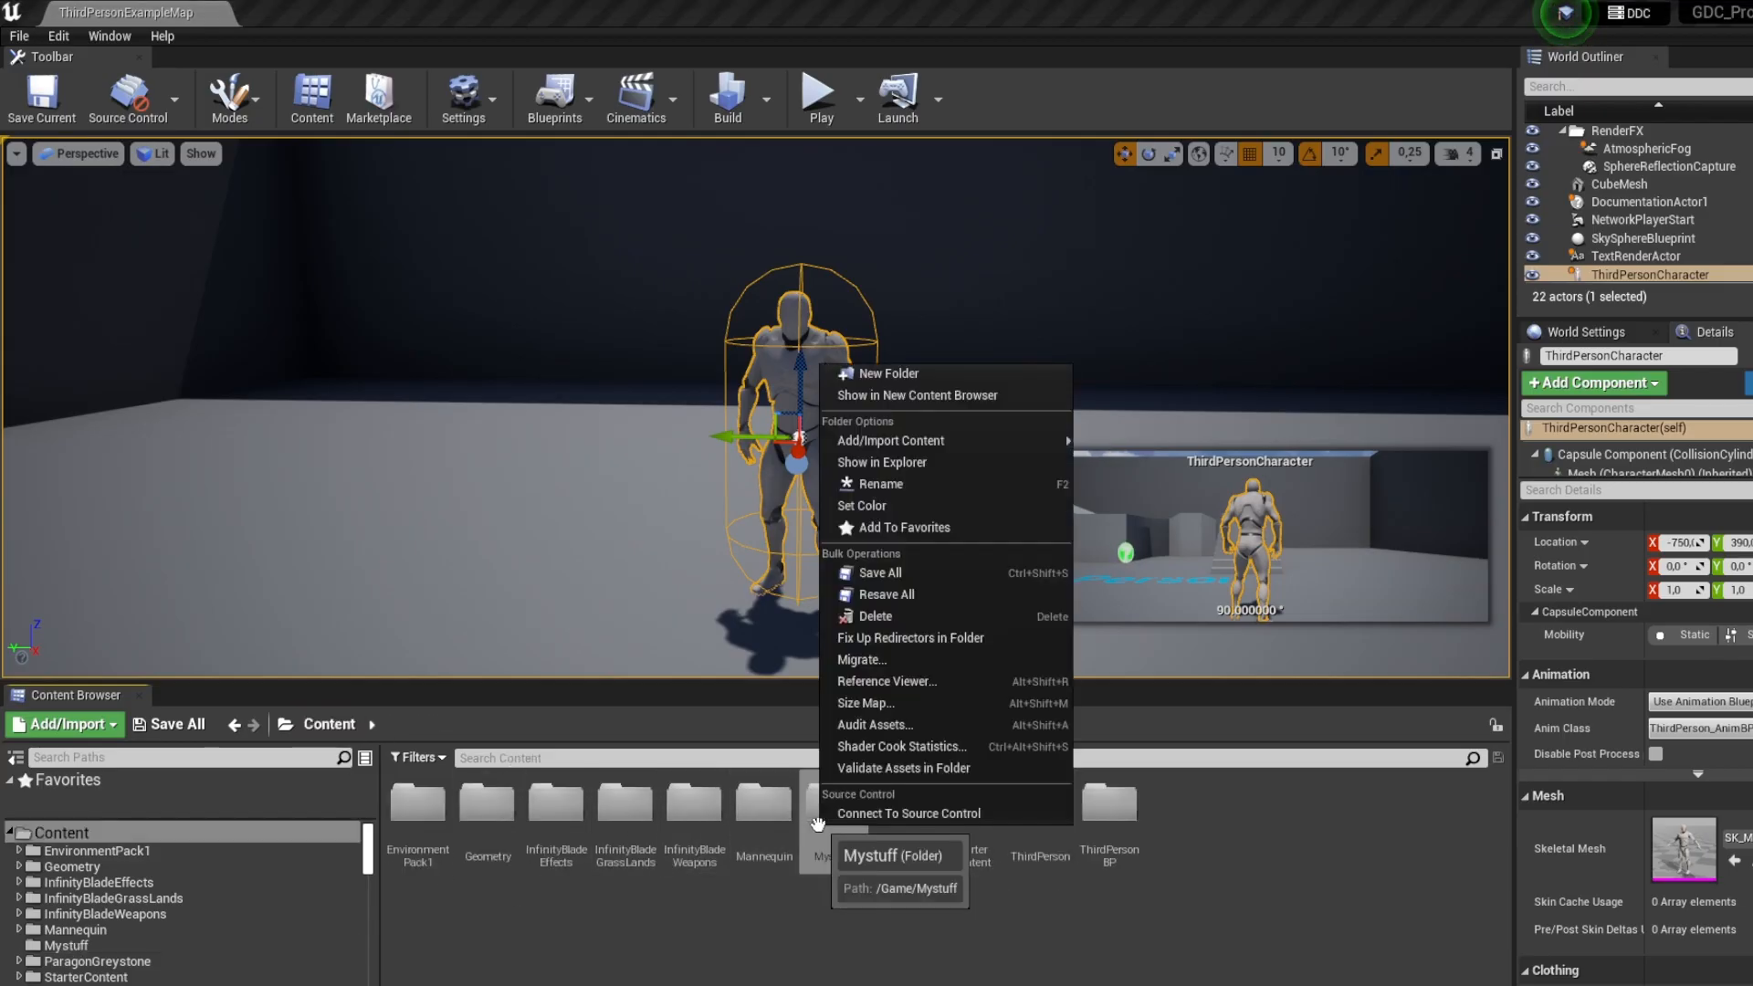
left_click(884, 504)
left_click_drag(1131, 602, 1140, 545)
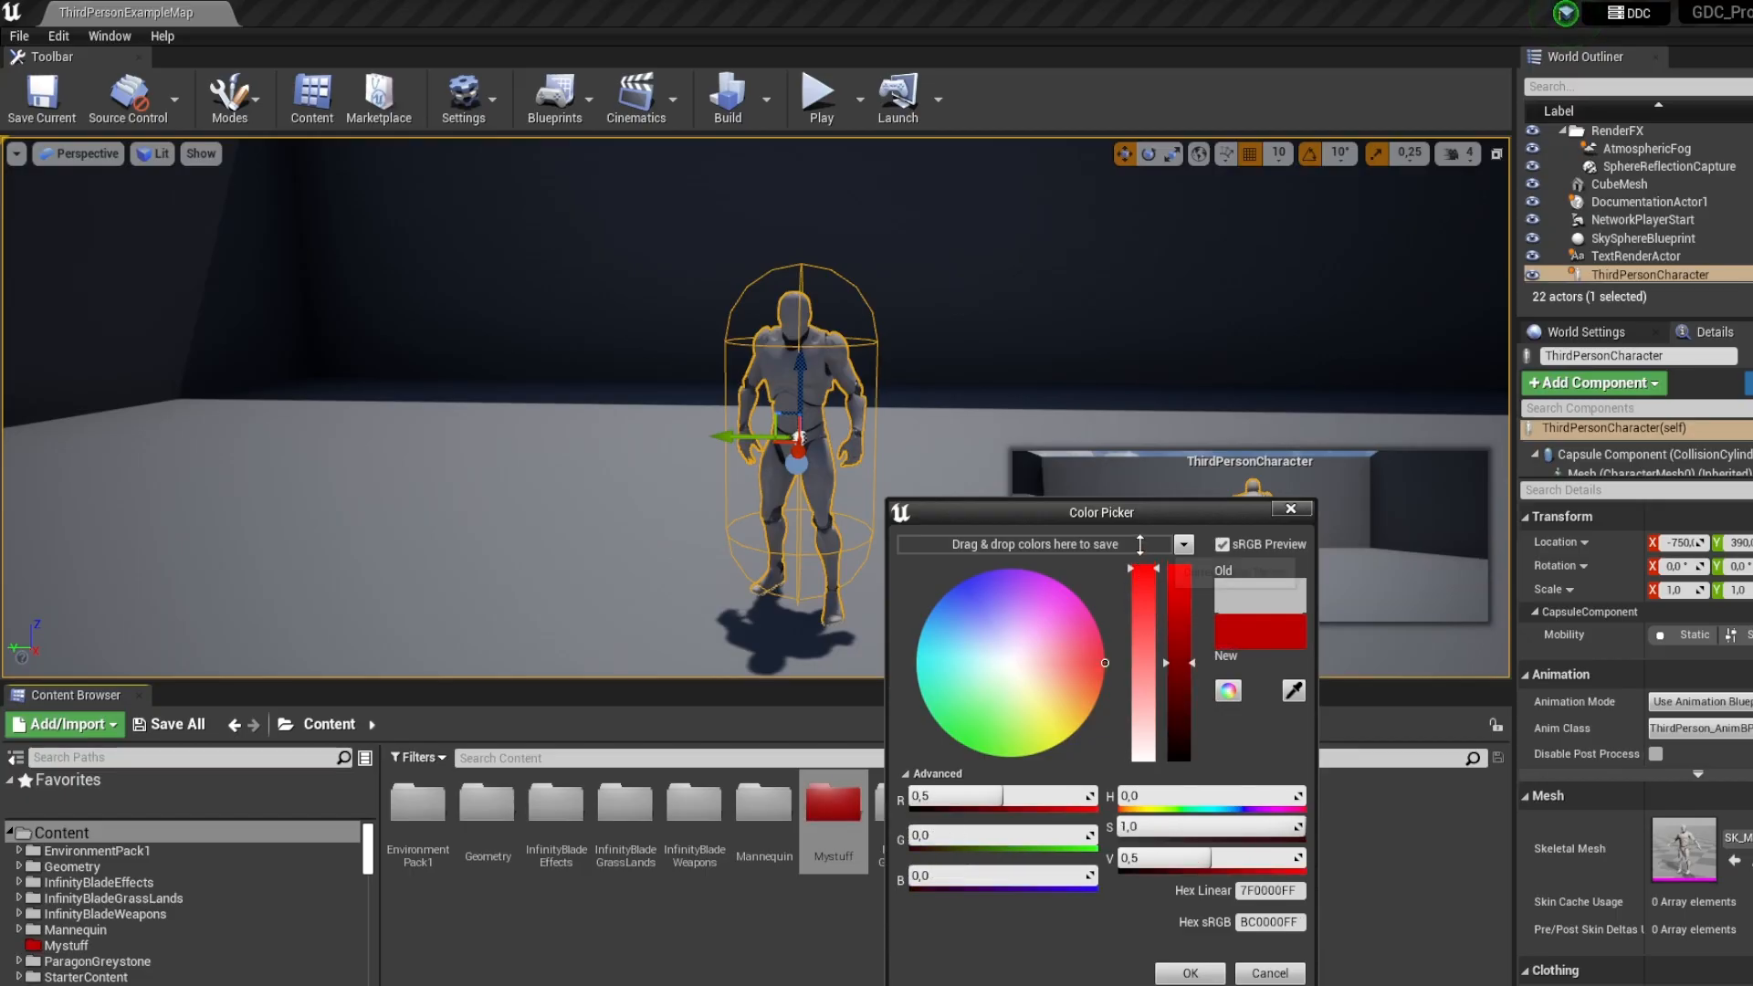
left_click(1189, 973)
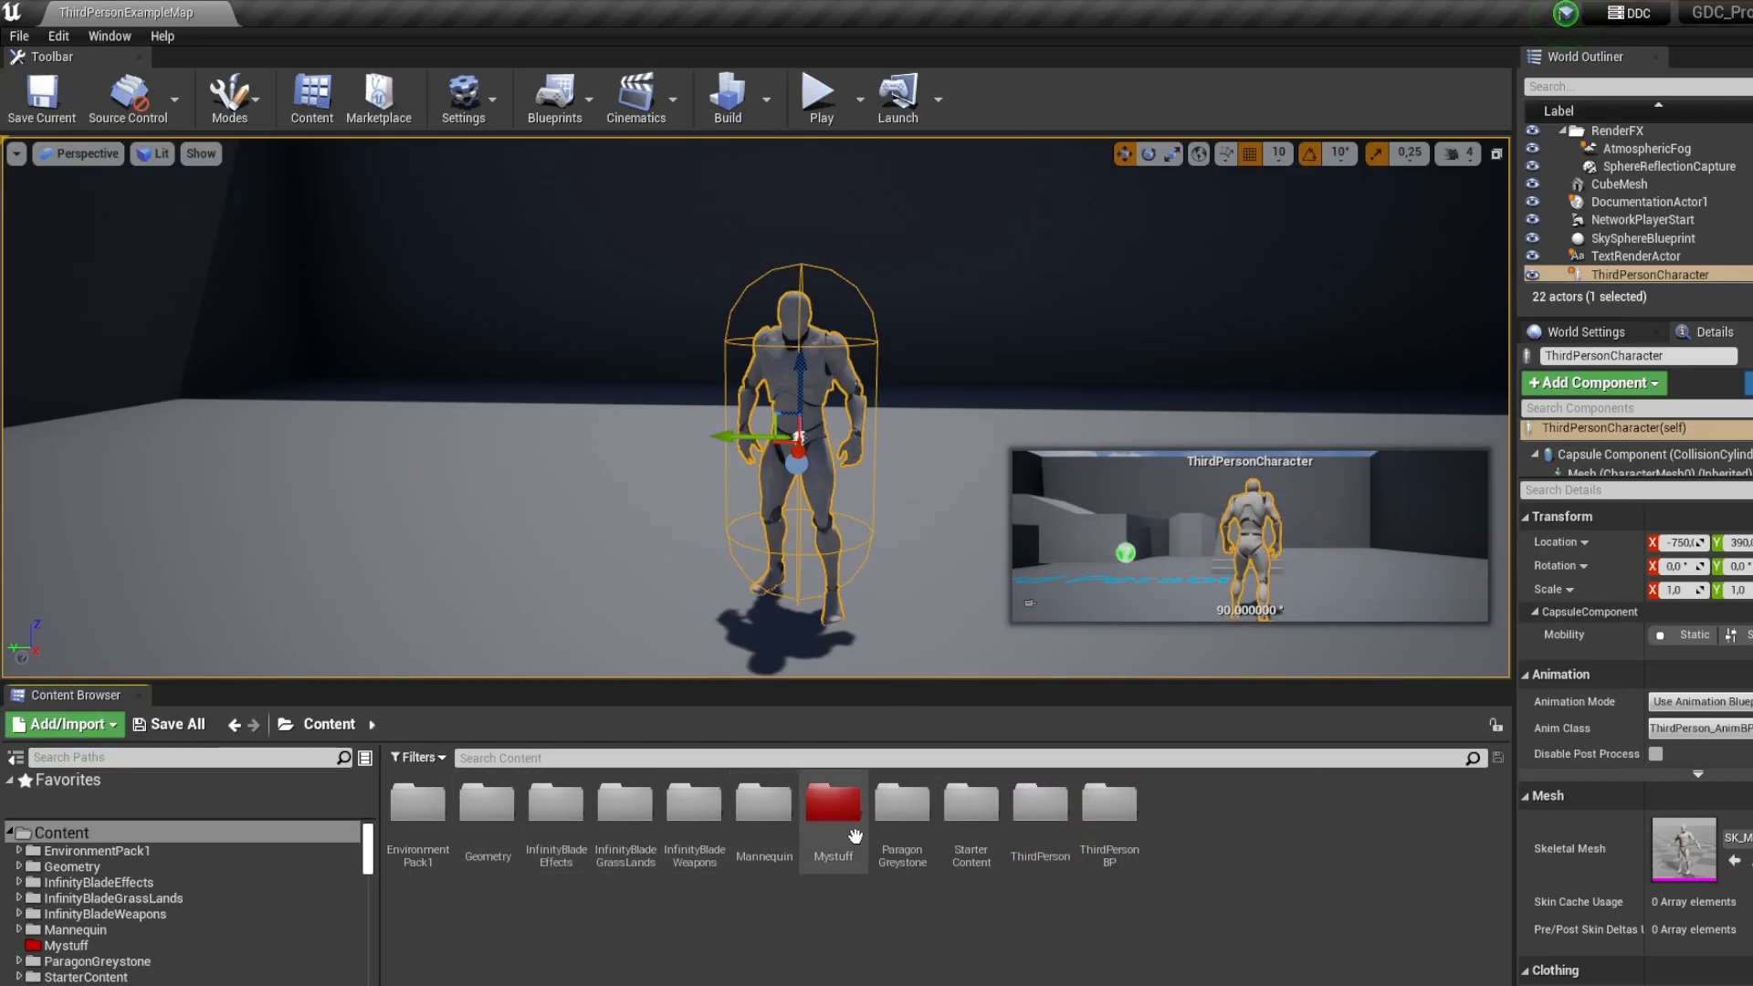
Hide and show the project's folder tree again, and look through its folders
left_click(17, 759)
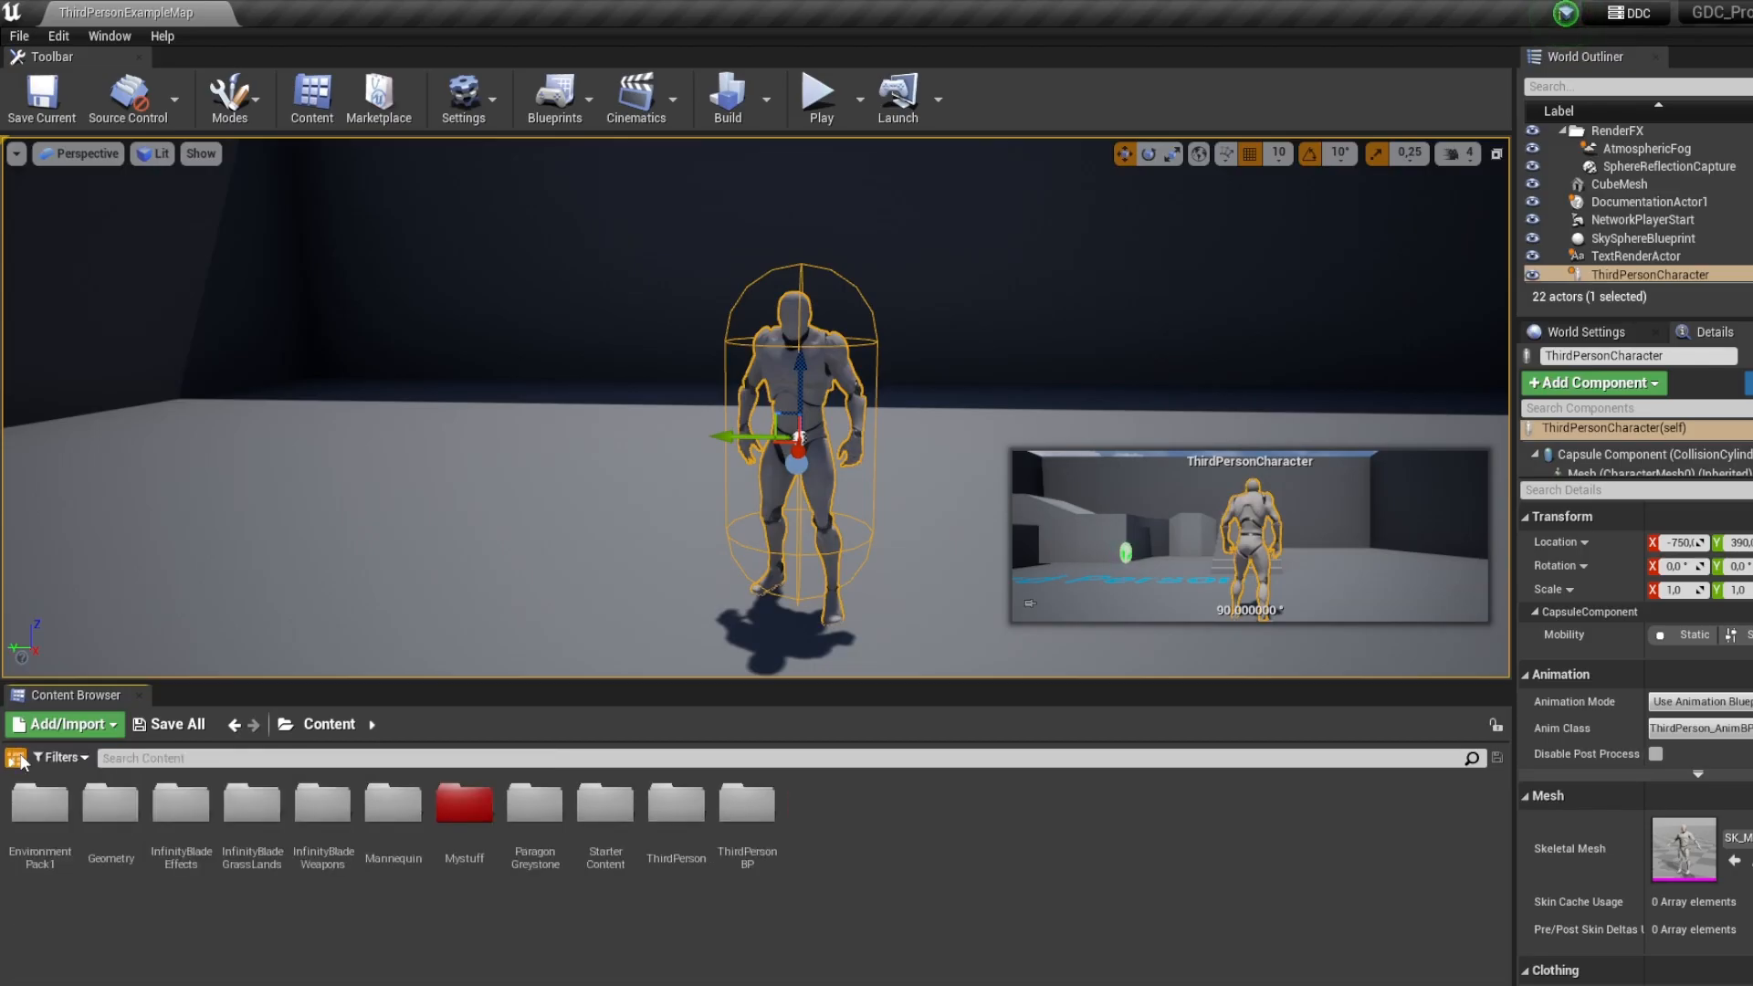
left_click(19, 760)
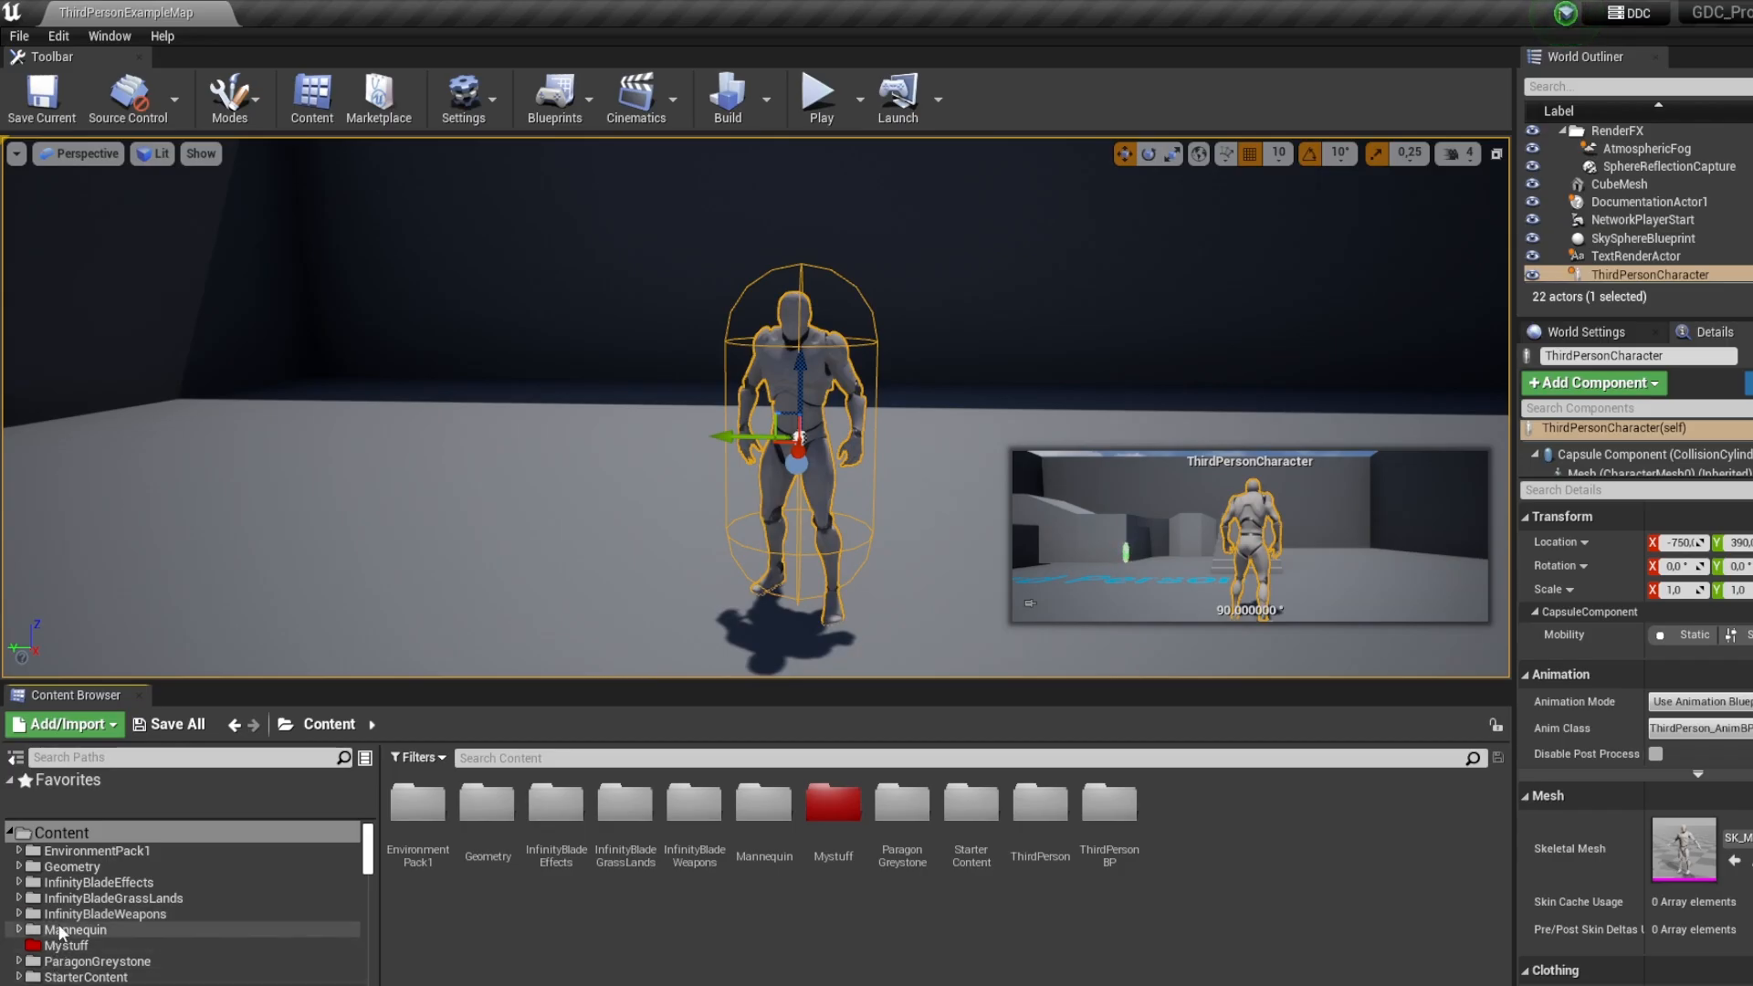
scroll(144, 922, "down", 2)
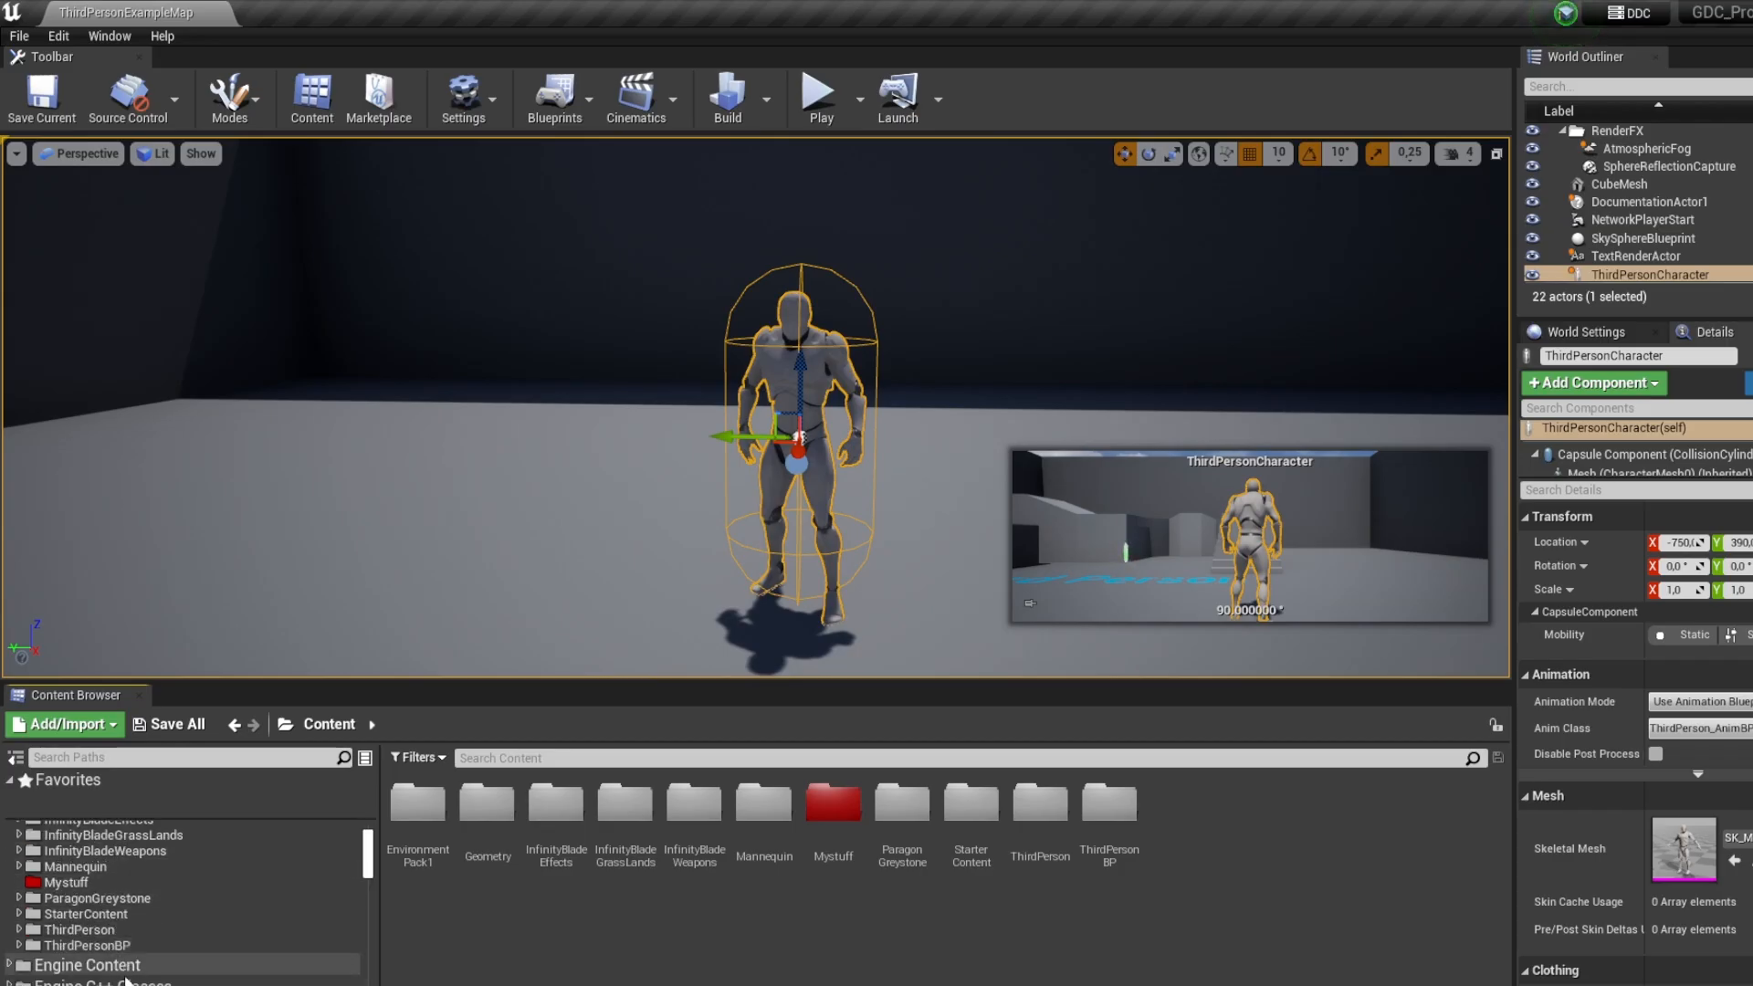
scroll(128, 968, "up", 2)
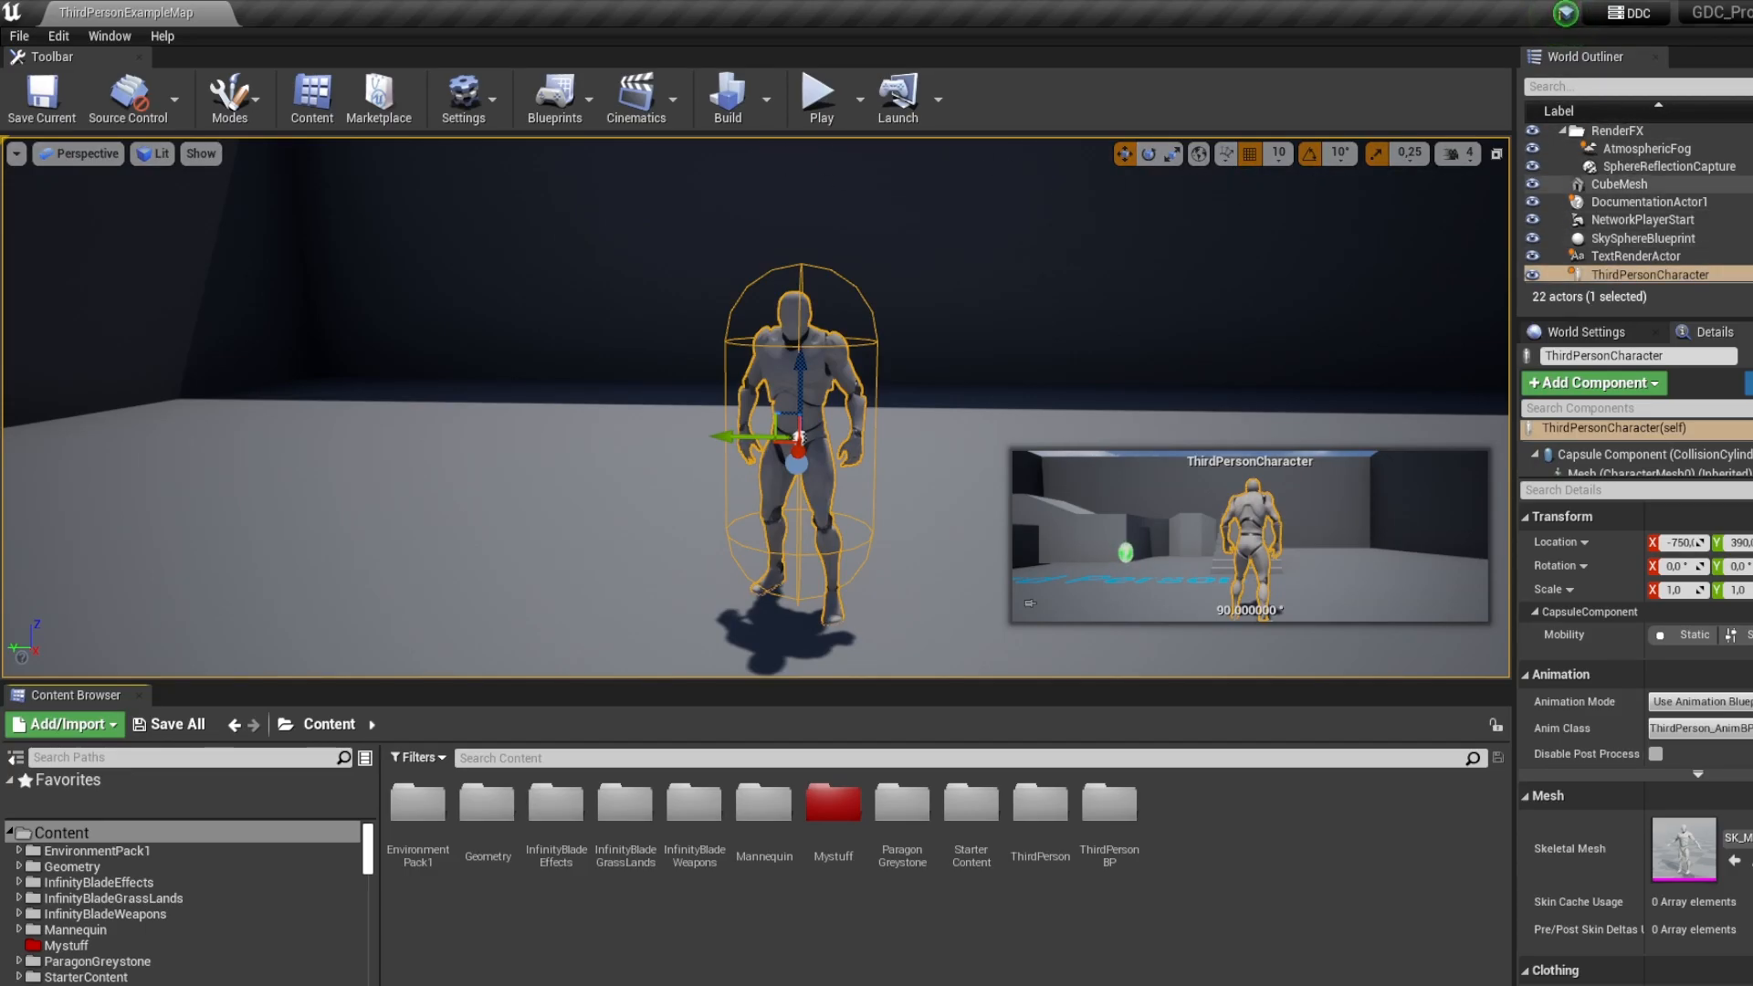
Examine the level's actors and the details of DocumentationActor1, NetworkPlayerStart and Wall11
left_click(1686, 180)
left_click(1686, 200)
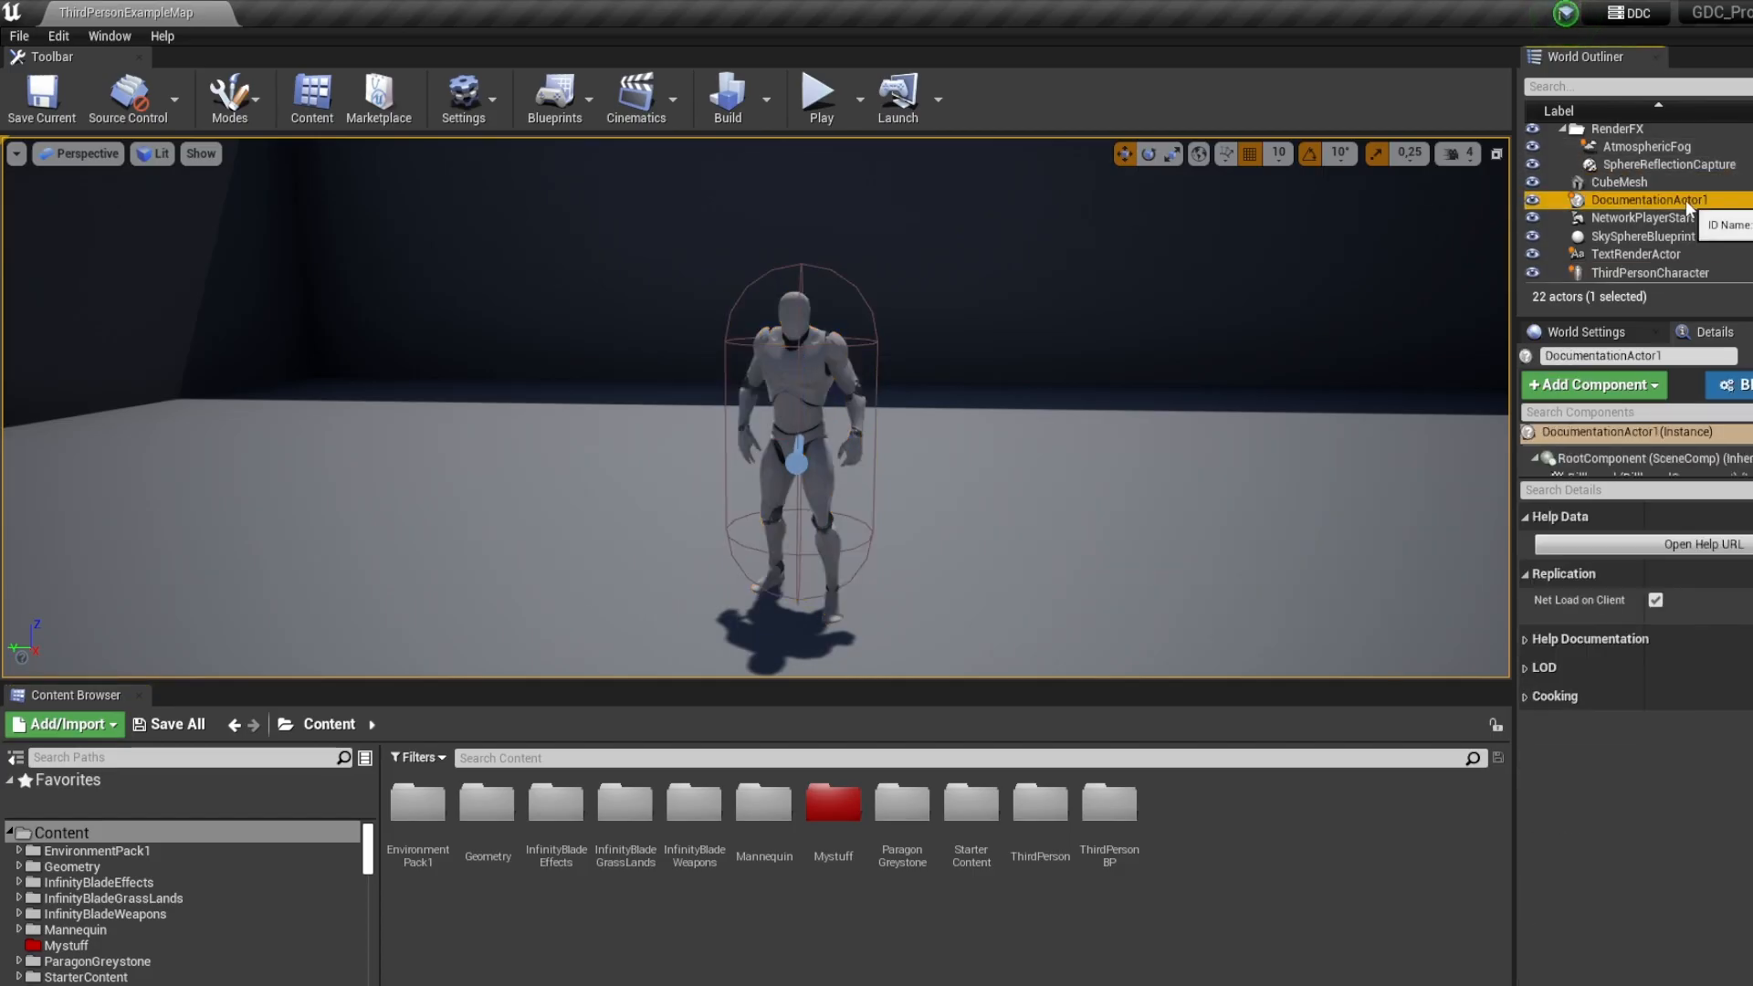
left_click(1680, 219)
right_click_drag(453, 368, 398, 387)
left_click(454, 368)
left_click(454, 368)
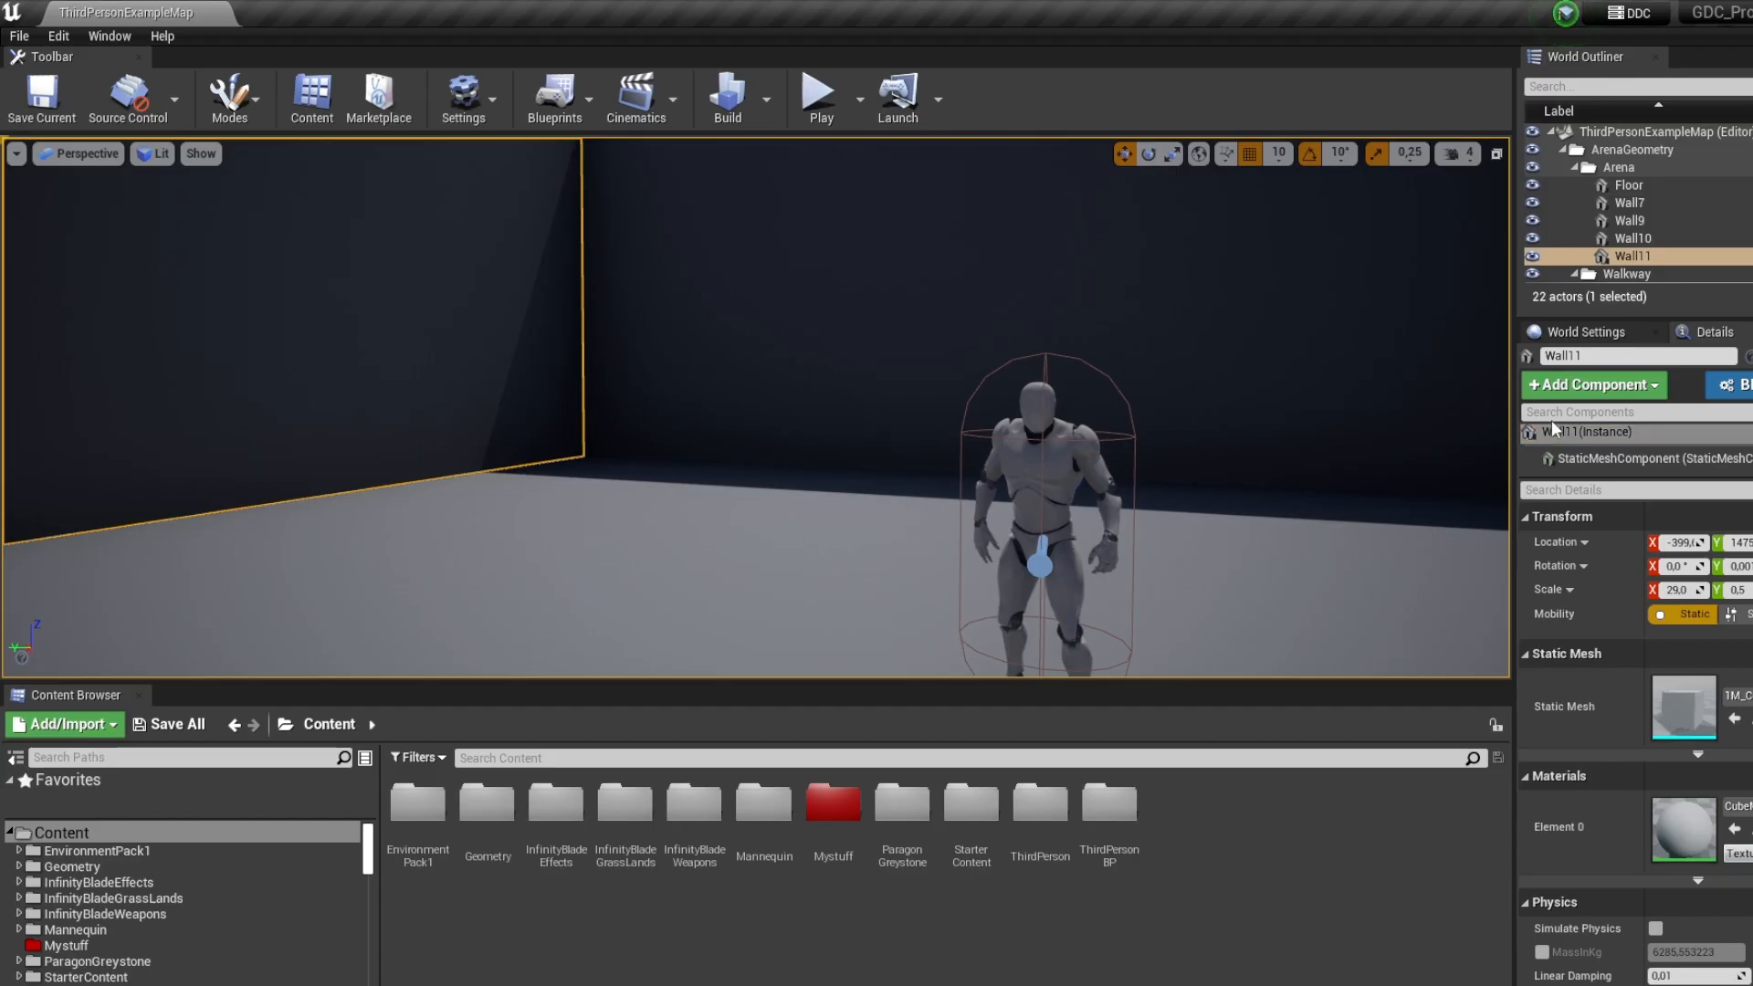
scroll(1669, 259, "down", 3)
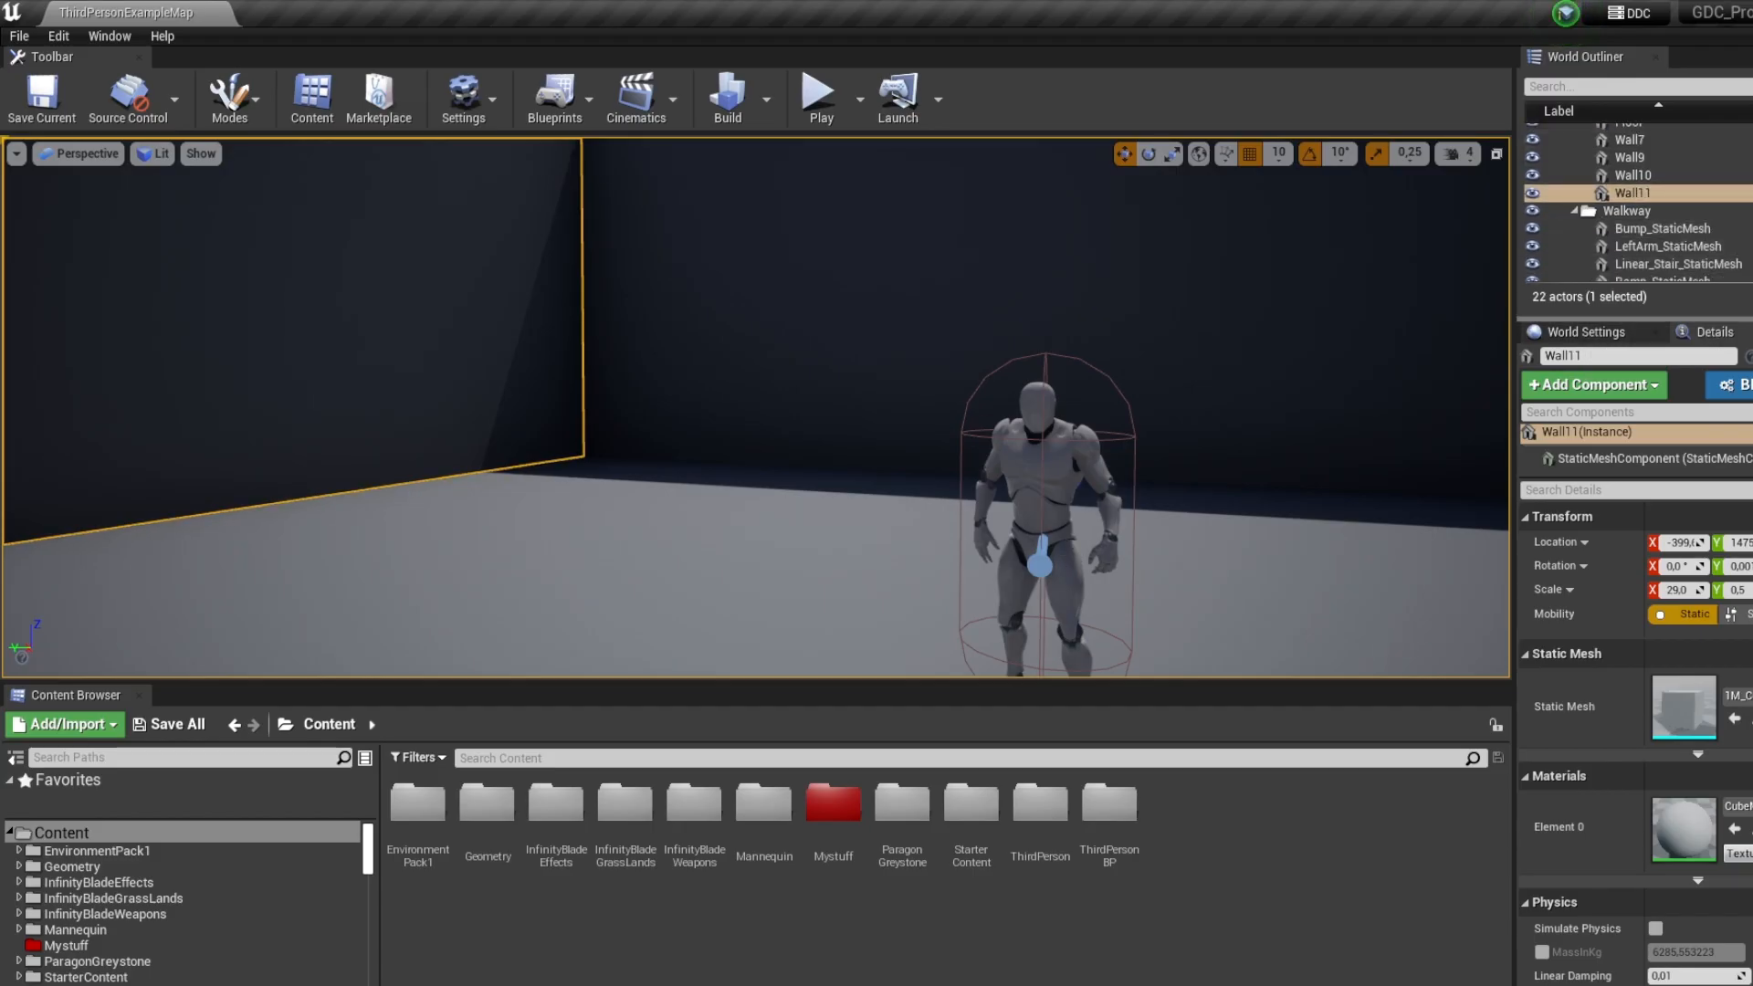
mouse_move(1737, 315)
left_mouse_down()
mouse_move(1738, 566)
mouse_move(1738, 312)
left_mouse_up()
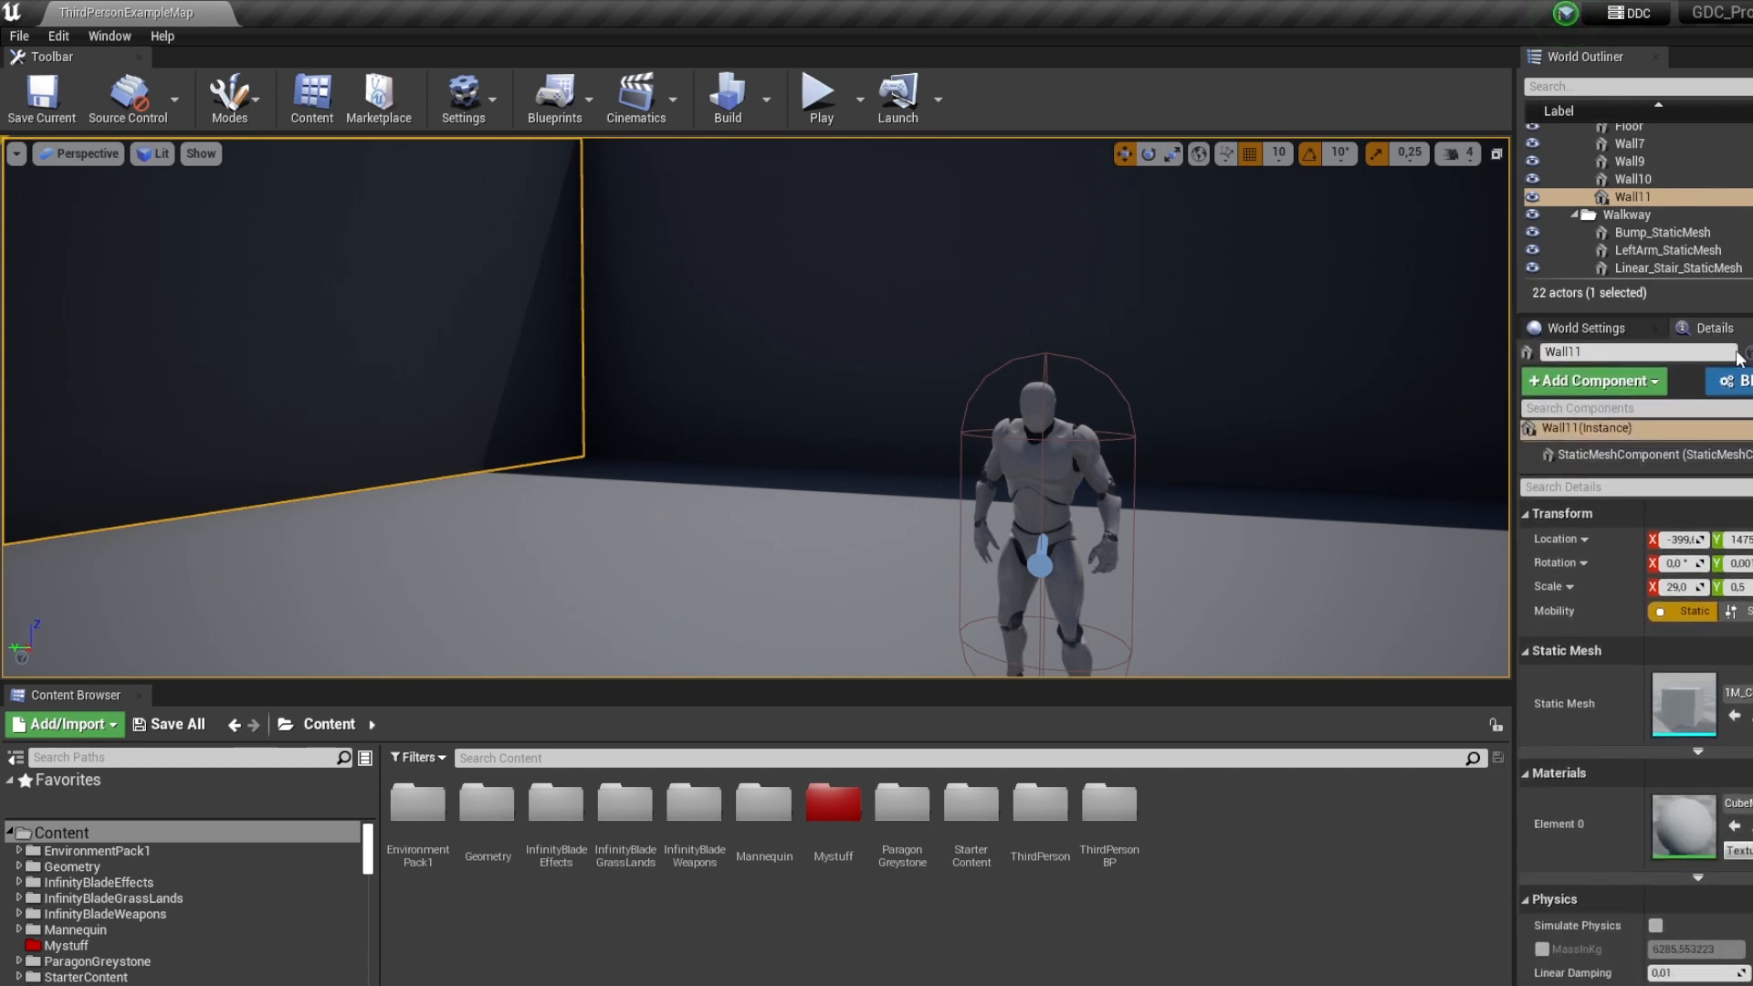
Set the ThirdPersonCharacter's X and Y scale to 2 and raise it above the floor
left_click(1043, 462)
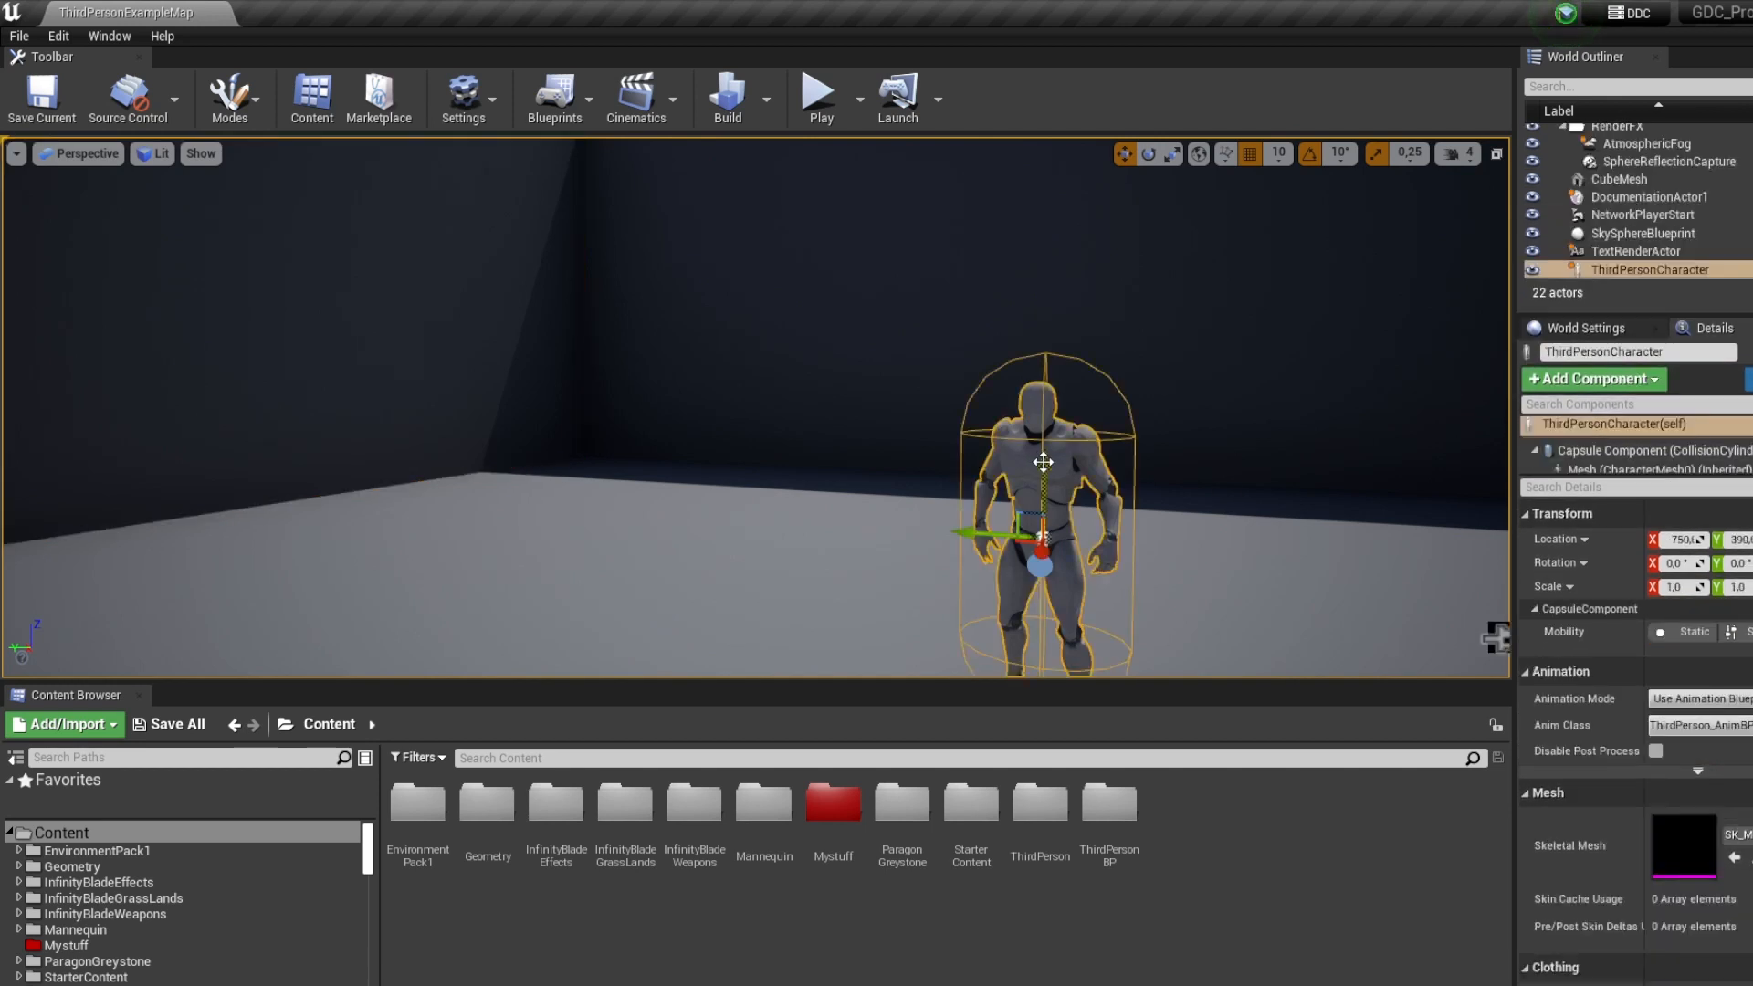
key("f")
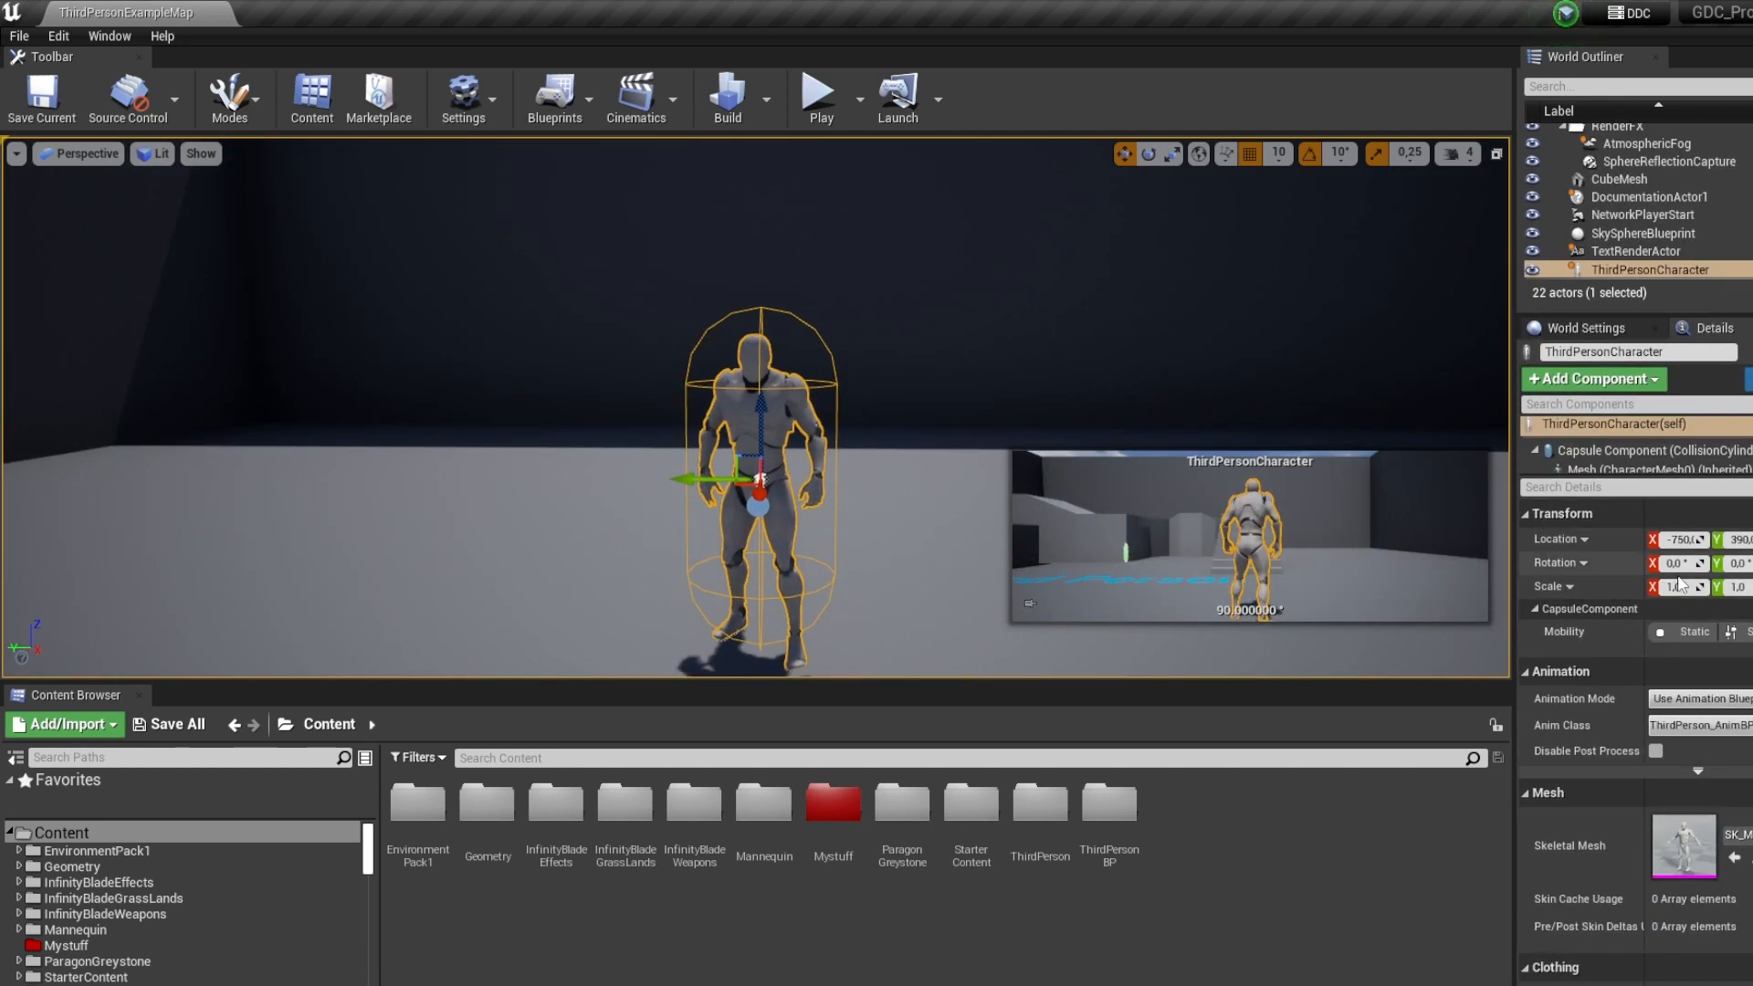
left_click(1740, 587)
type("2")
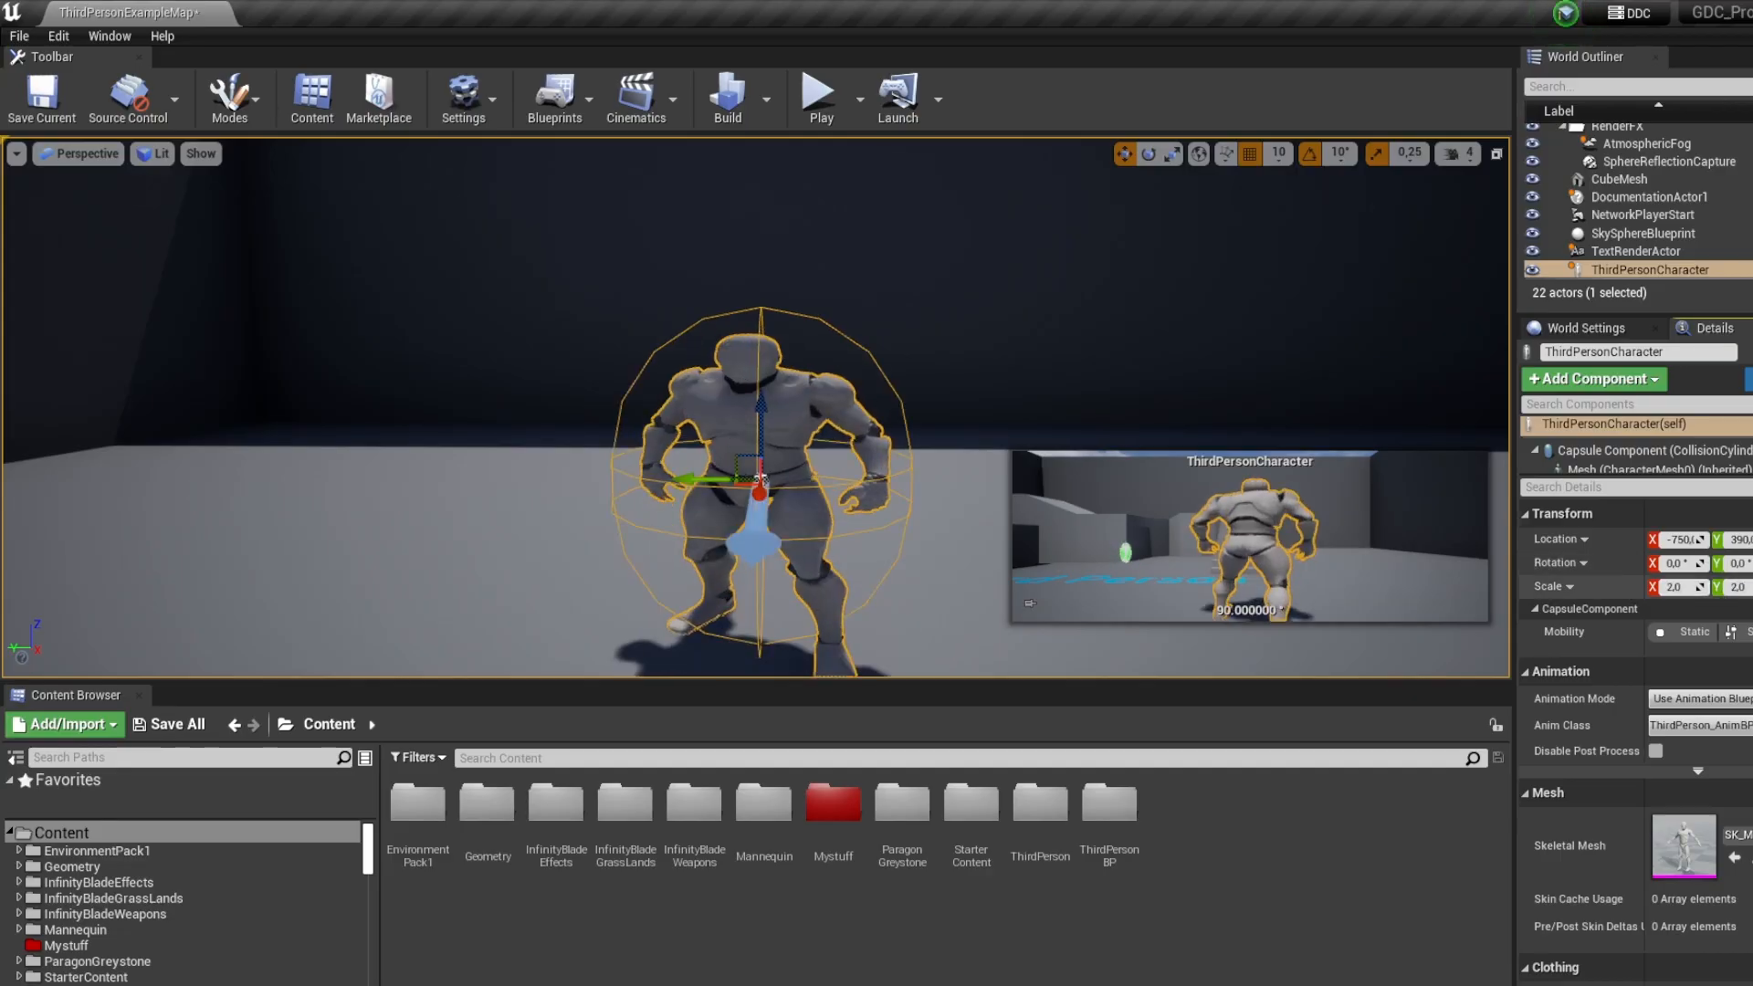
key("Return")
left_click_drag(760, 429, 760, 169)
Play-test the level by running with the scaled character, and end the play session
left_click(821, 96)
key("w")
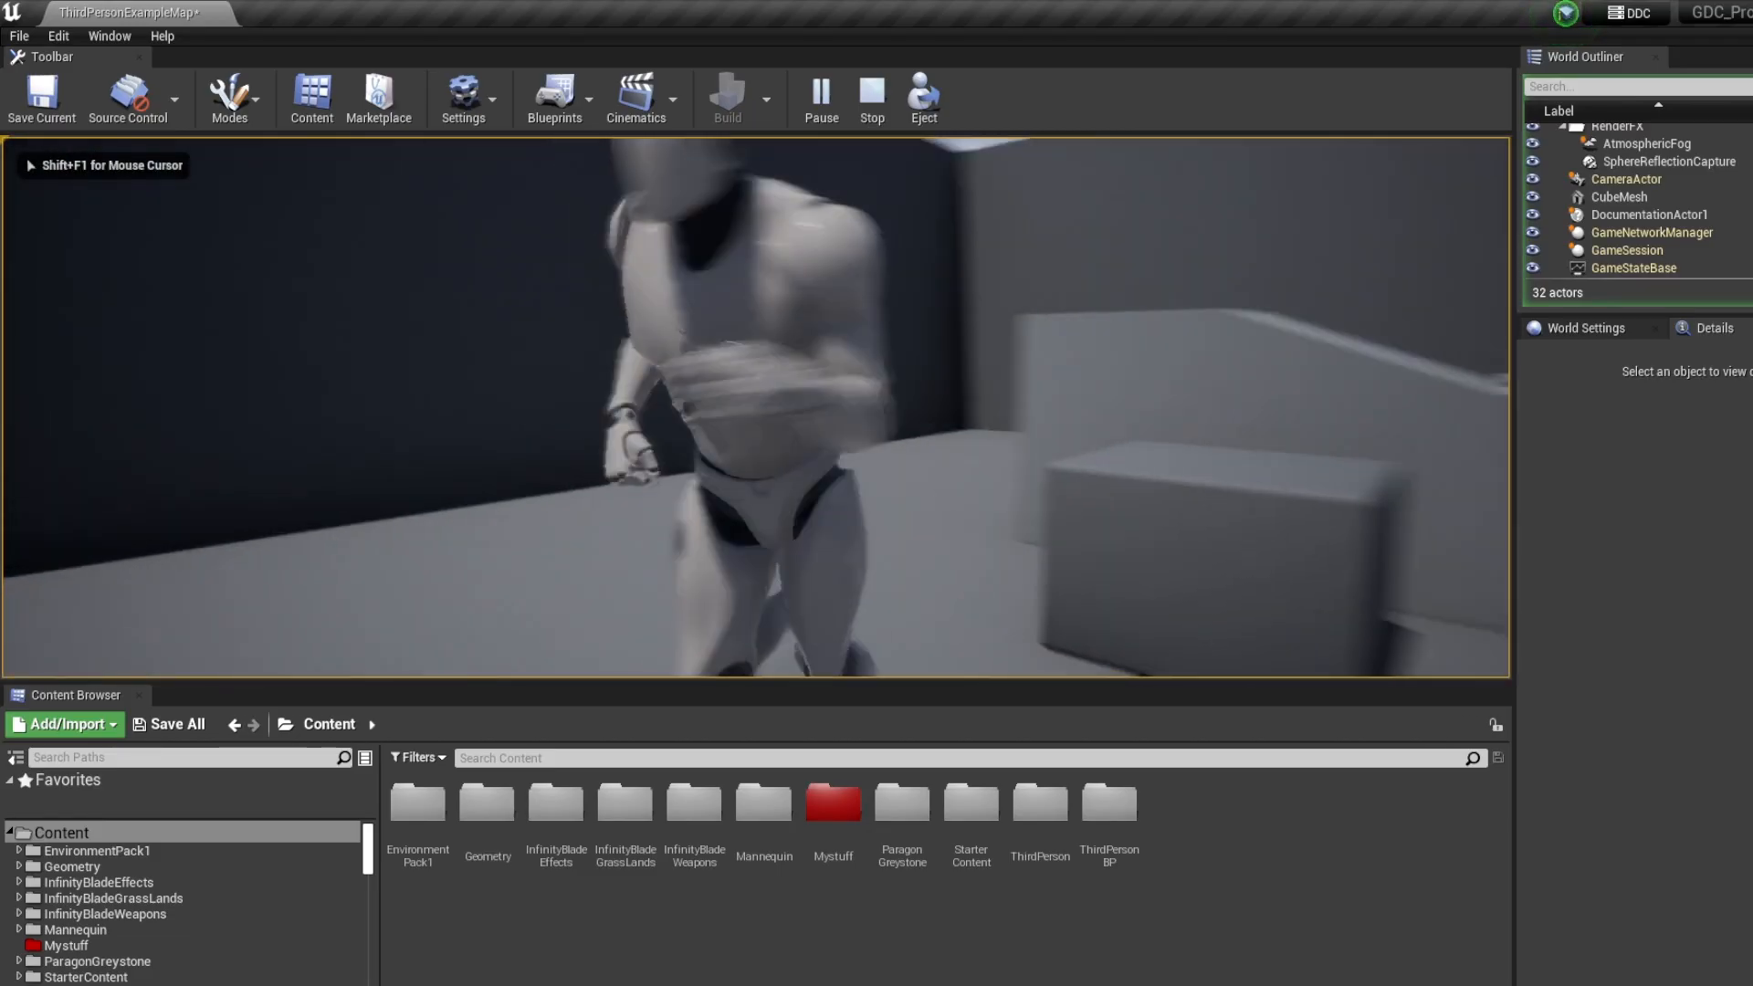
key("Escape")
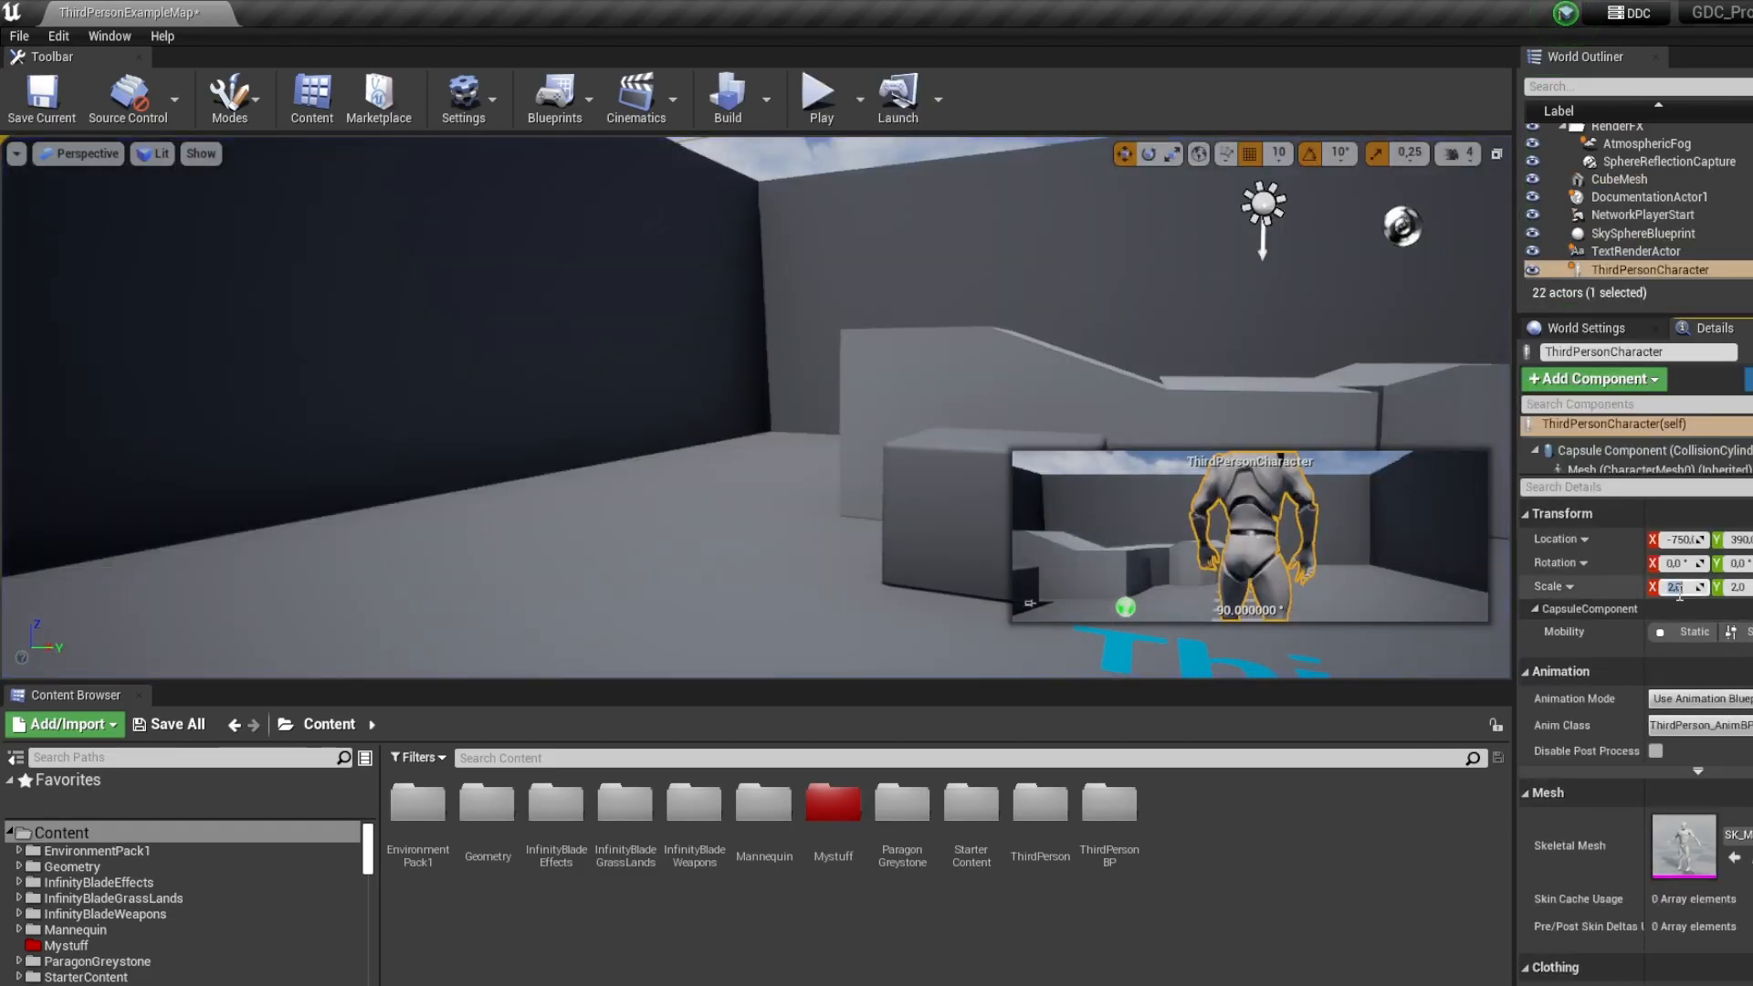
Delete the ThirdPersonCharacter and the NetworkPlayerStart from the level
right_click_drag(668, 253, 639, 260)
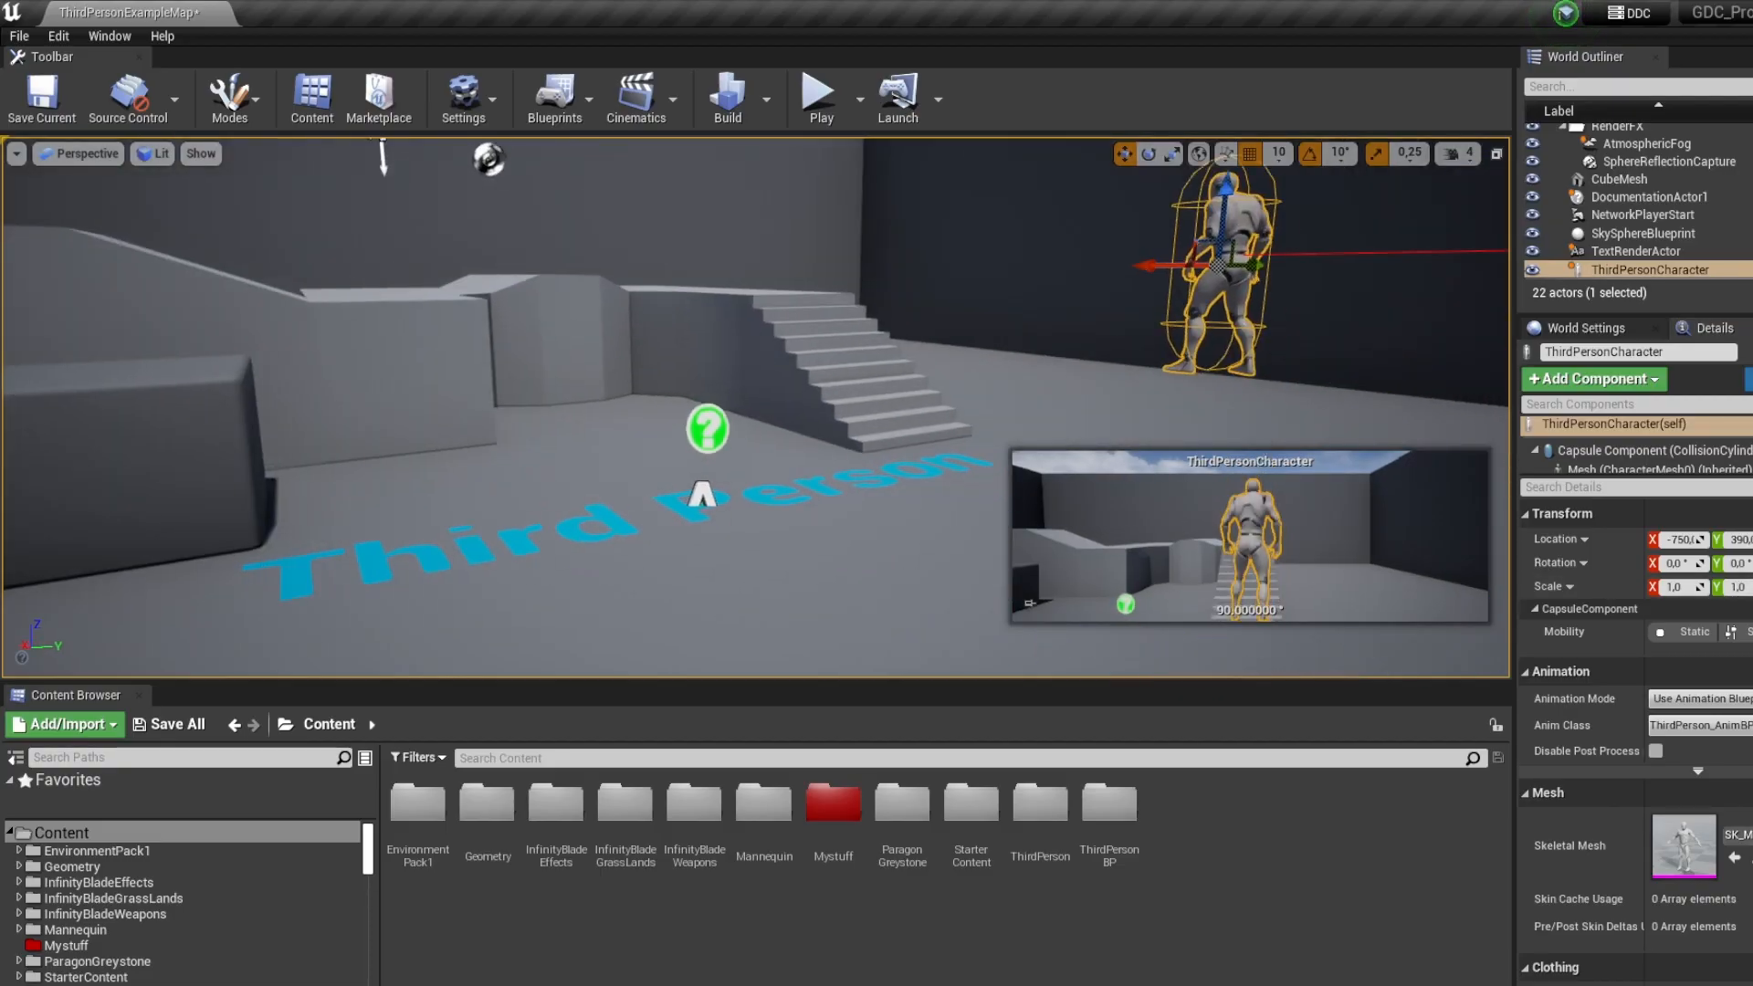
right_click_drag(964, 243, 973, 244)
key("Delete")
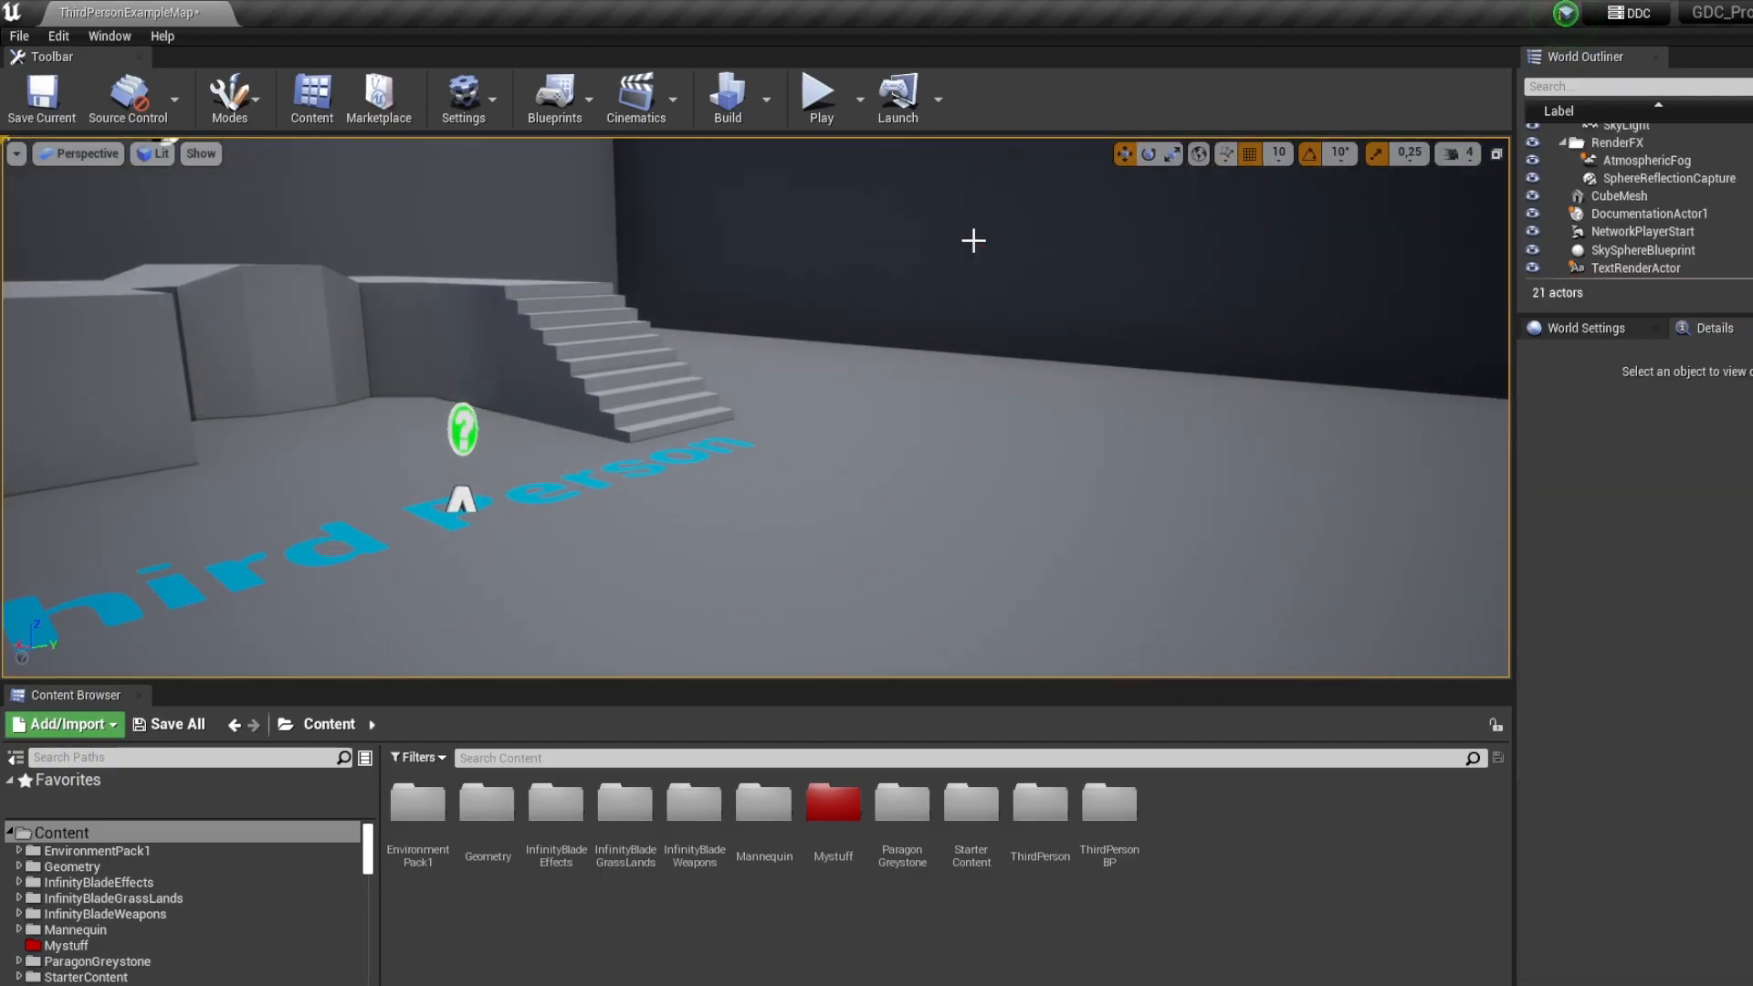
left_click(1664, 231)
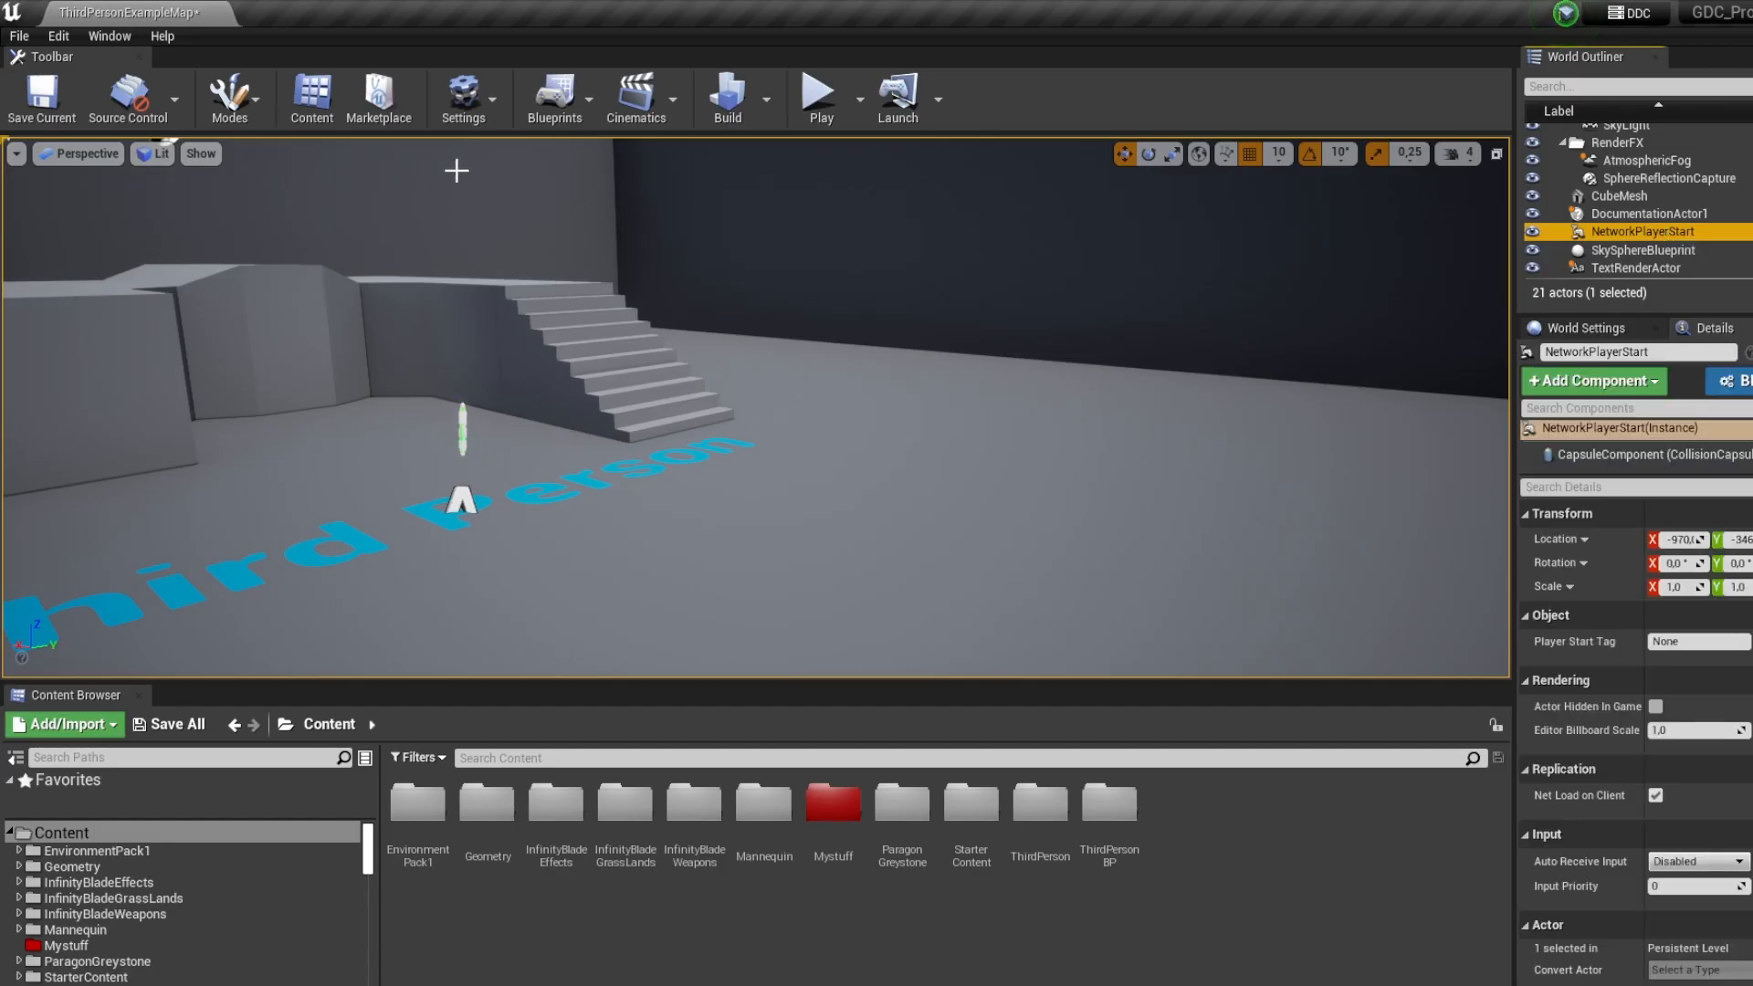
key("Delete")
Show the Place Actors list of basic actors next to the level view
left_click(239, 103)
left_click(248, 111)
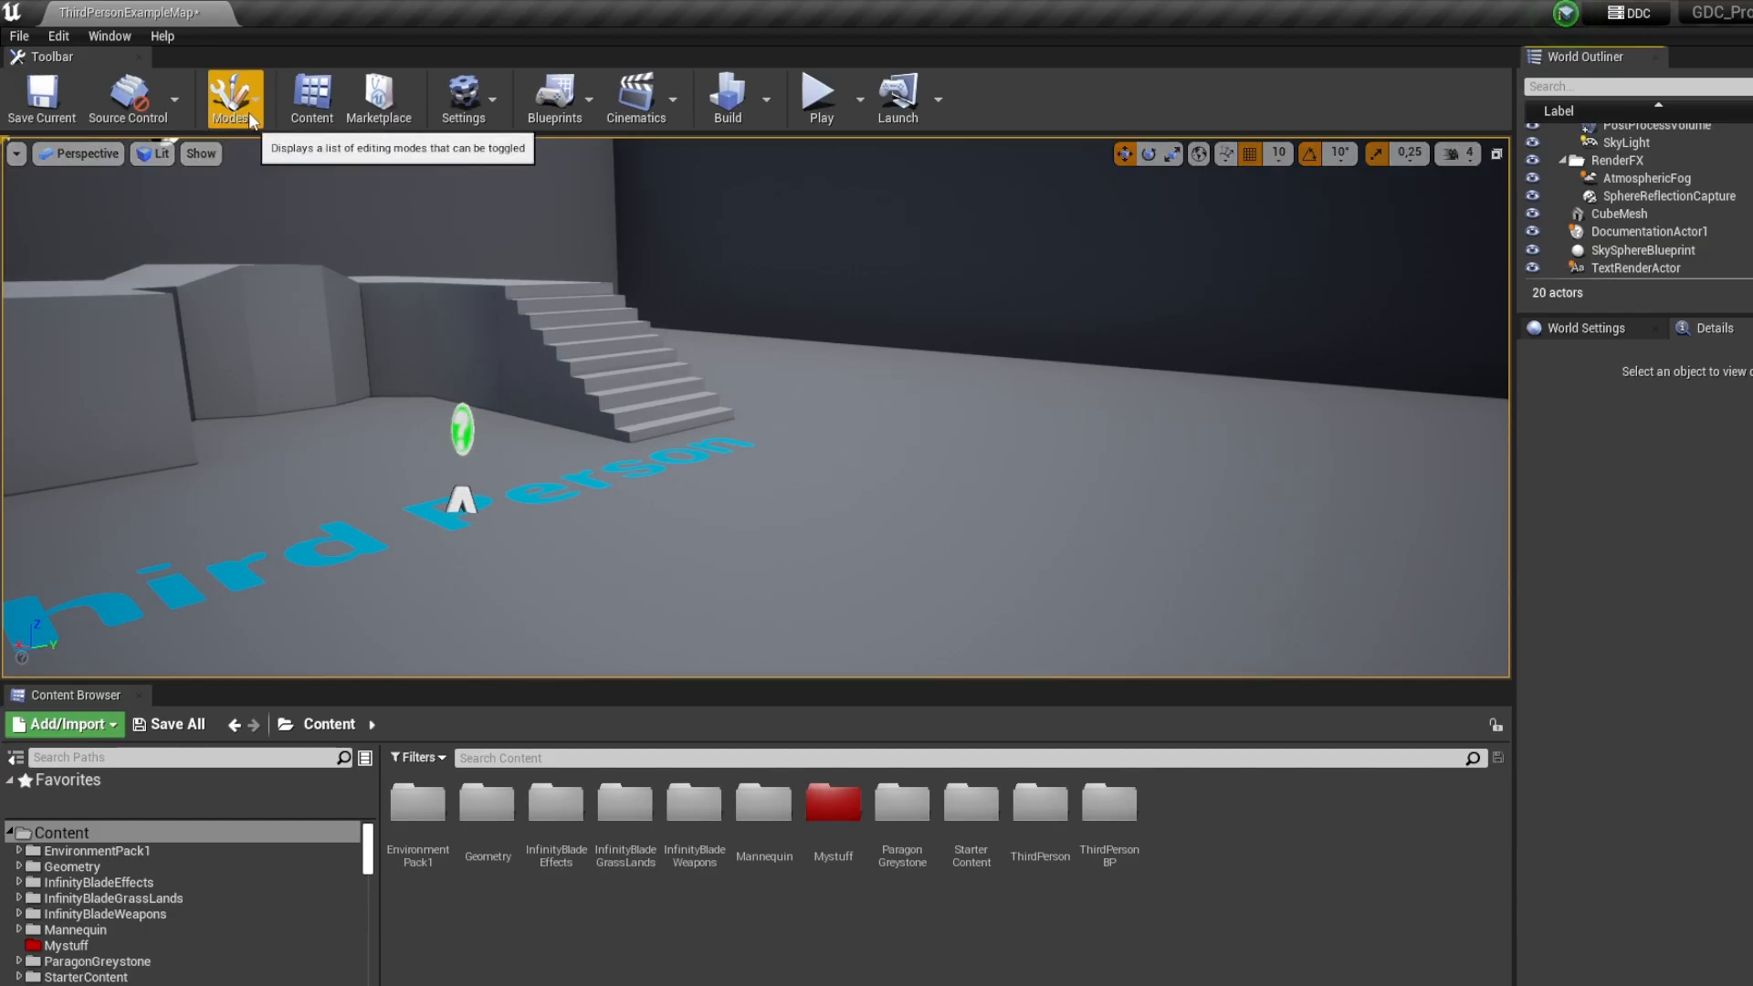
left_click(16, 155)
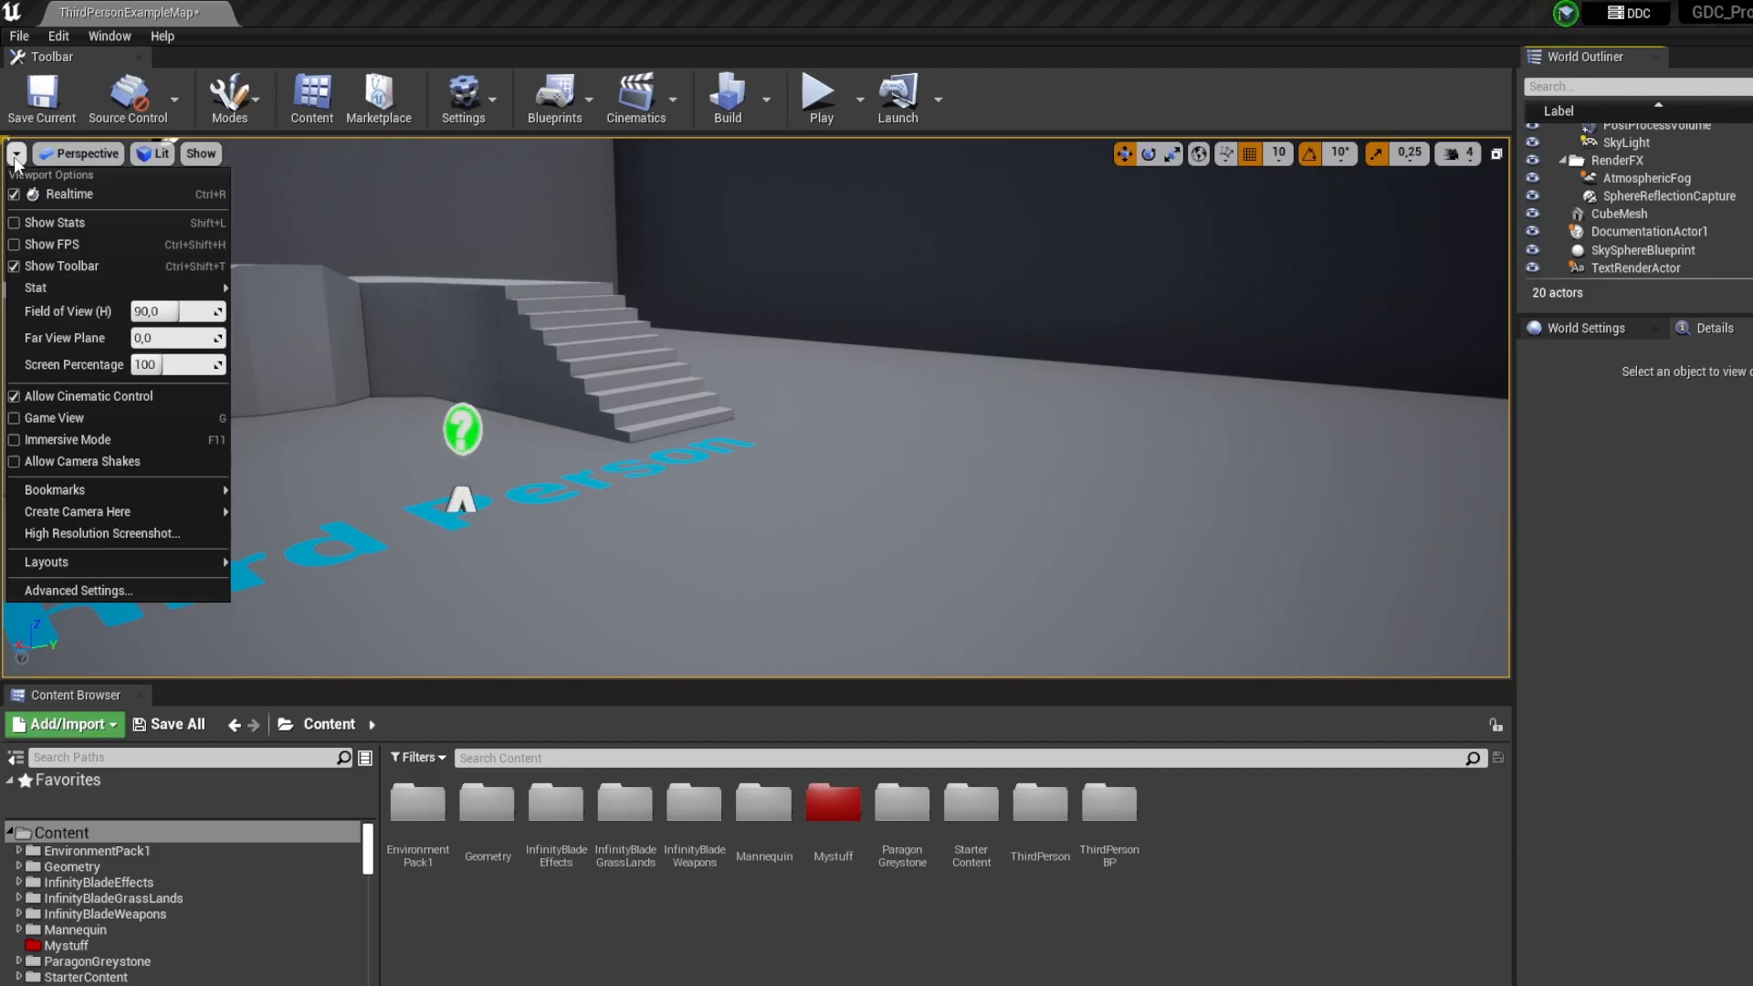
left_click(15, 161)
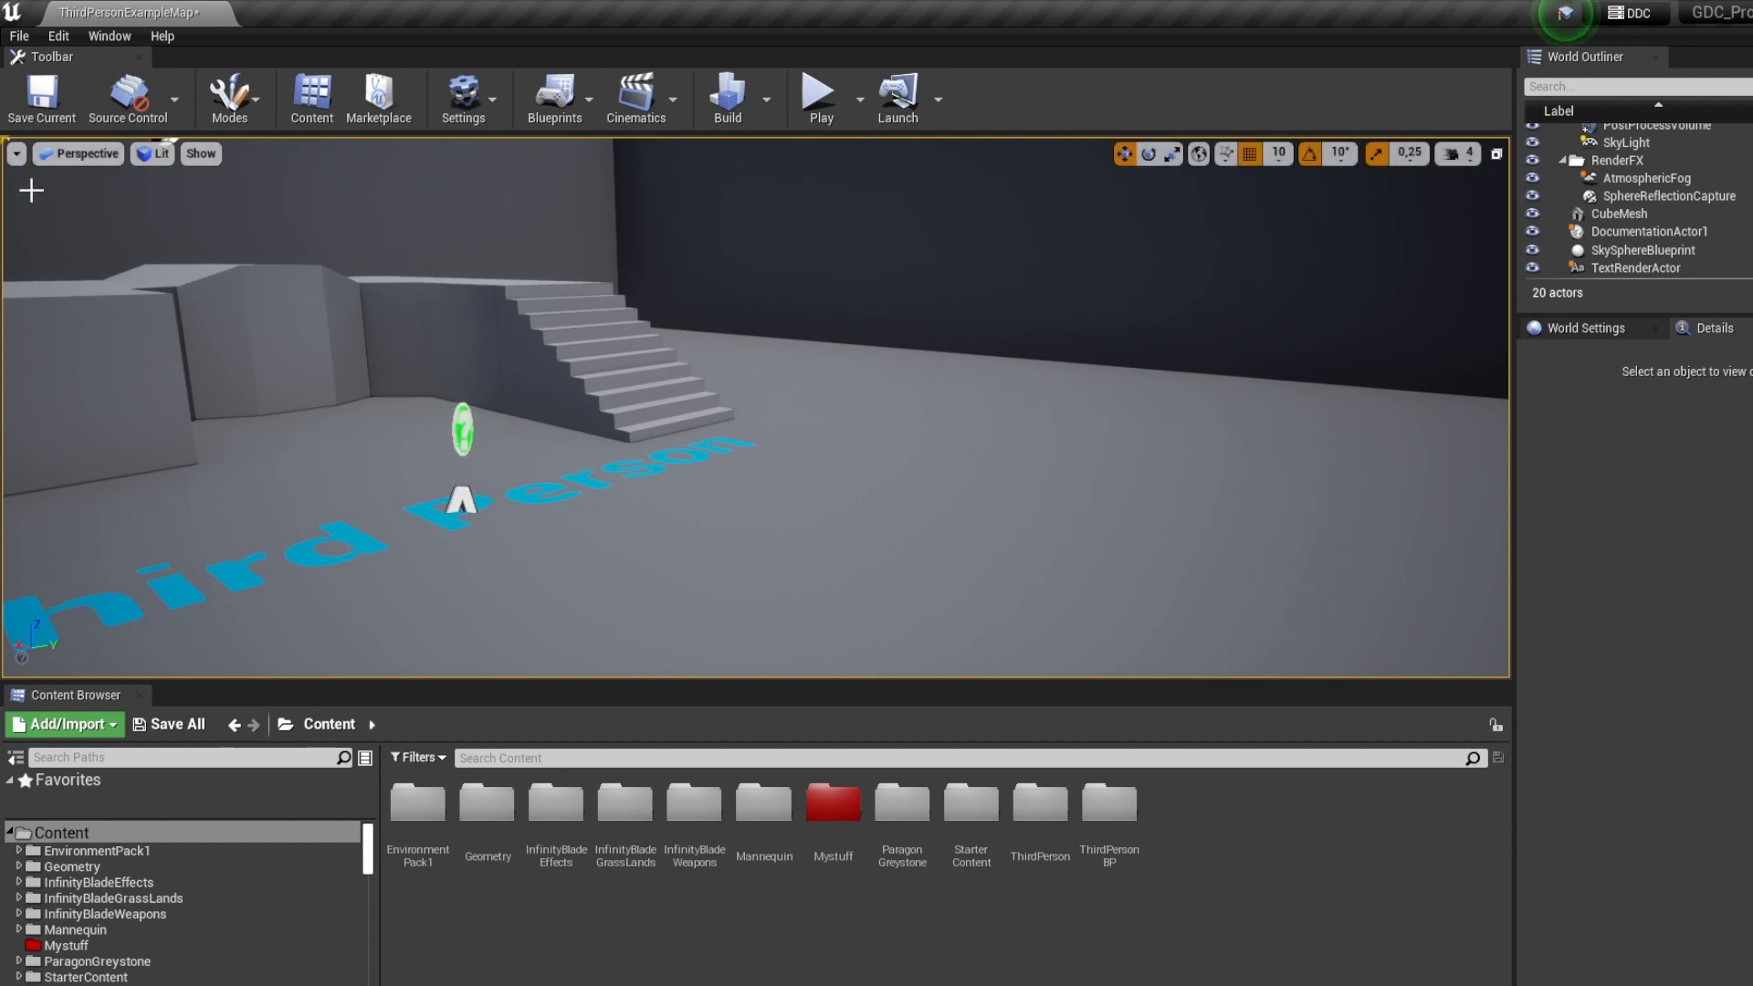
left_click(129, 36)
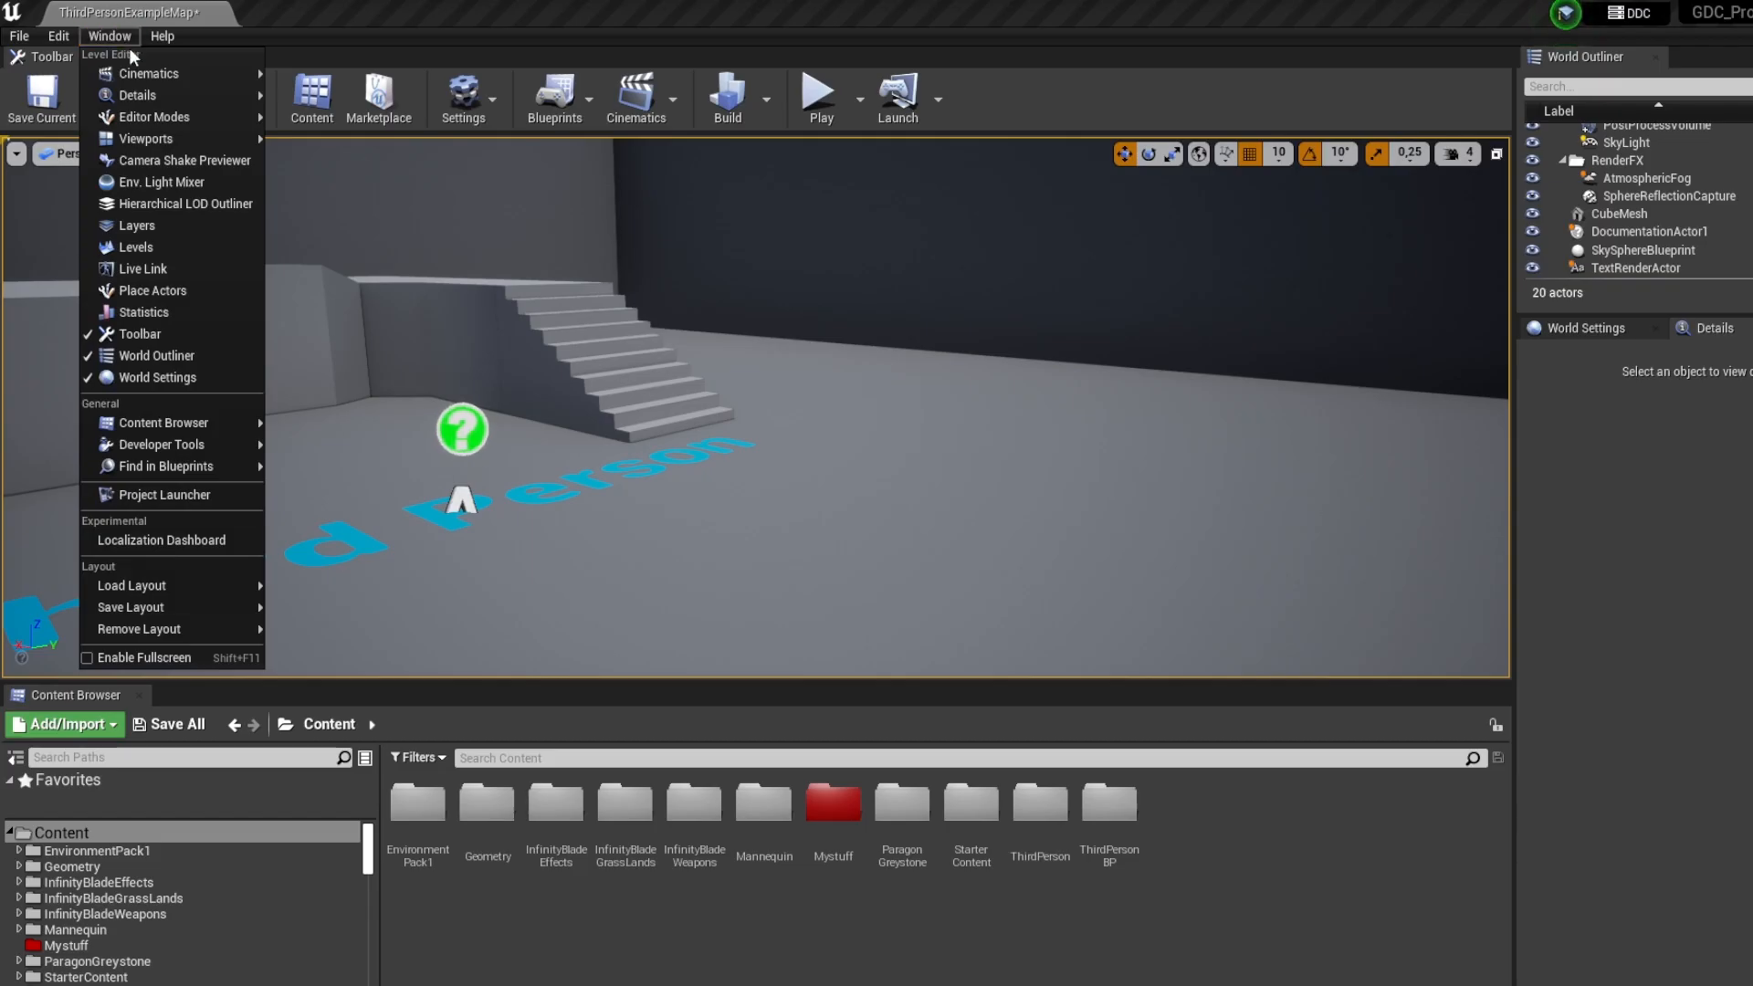
left_click(169, 290)
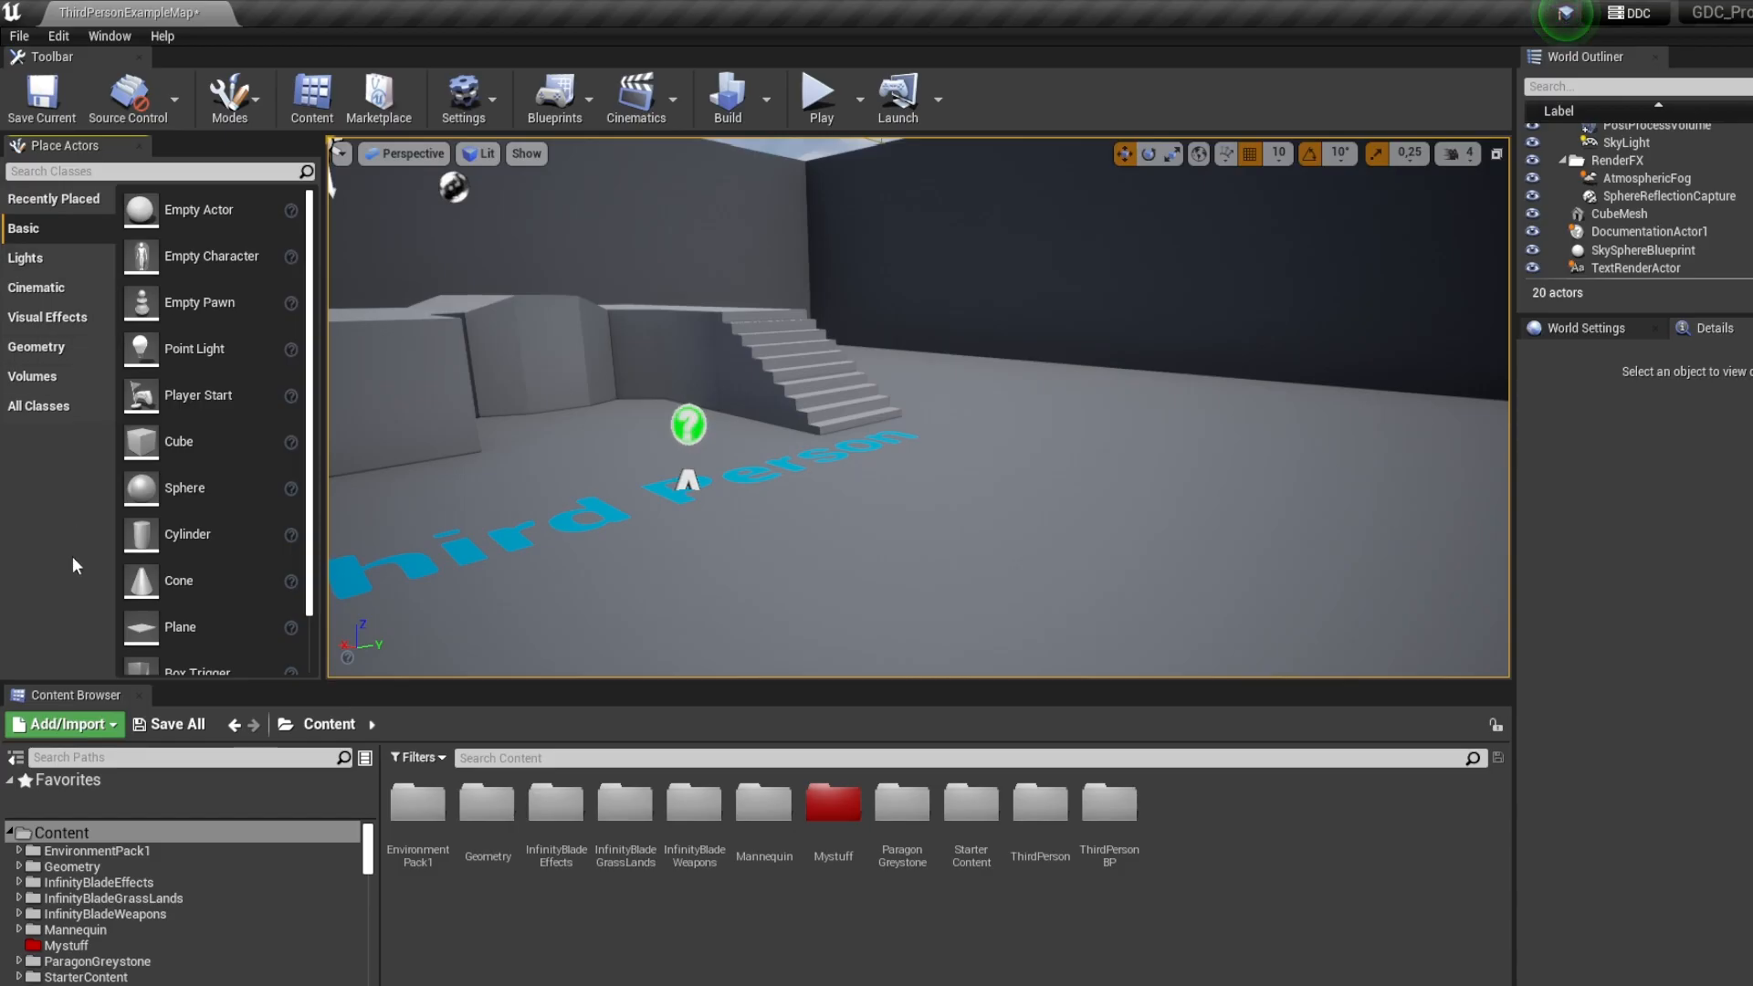
mouse_move(603, 356)
right_mouse_down()
mouse_move(661, 374)
mouse_move(584, 361)
right_mouse_up()
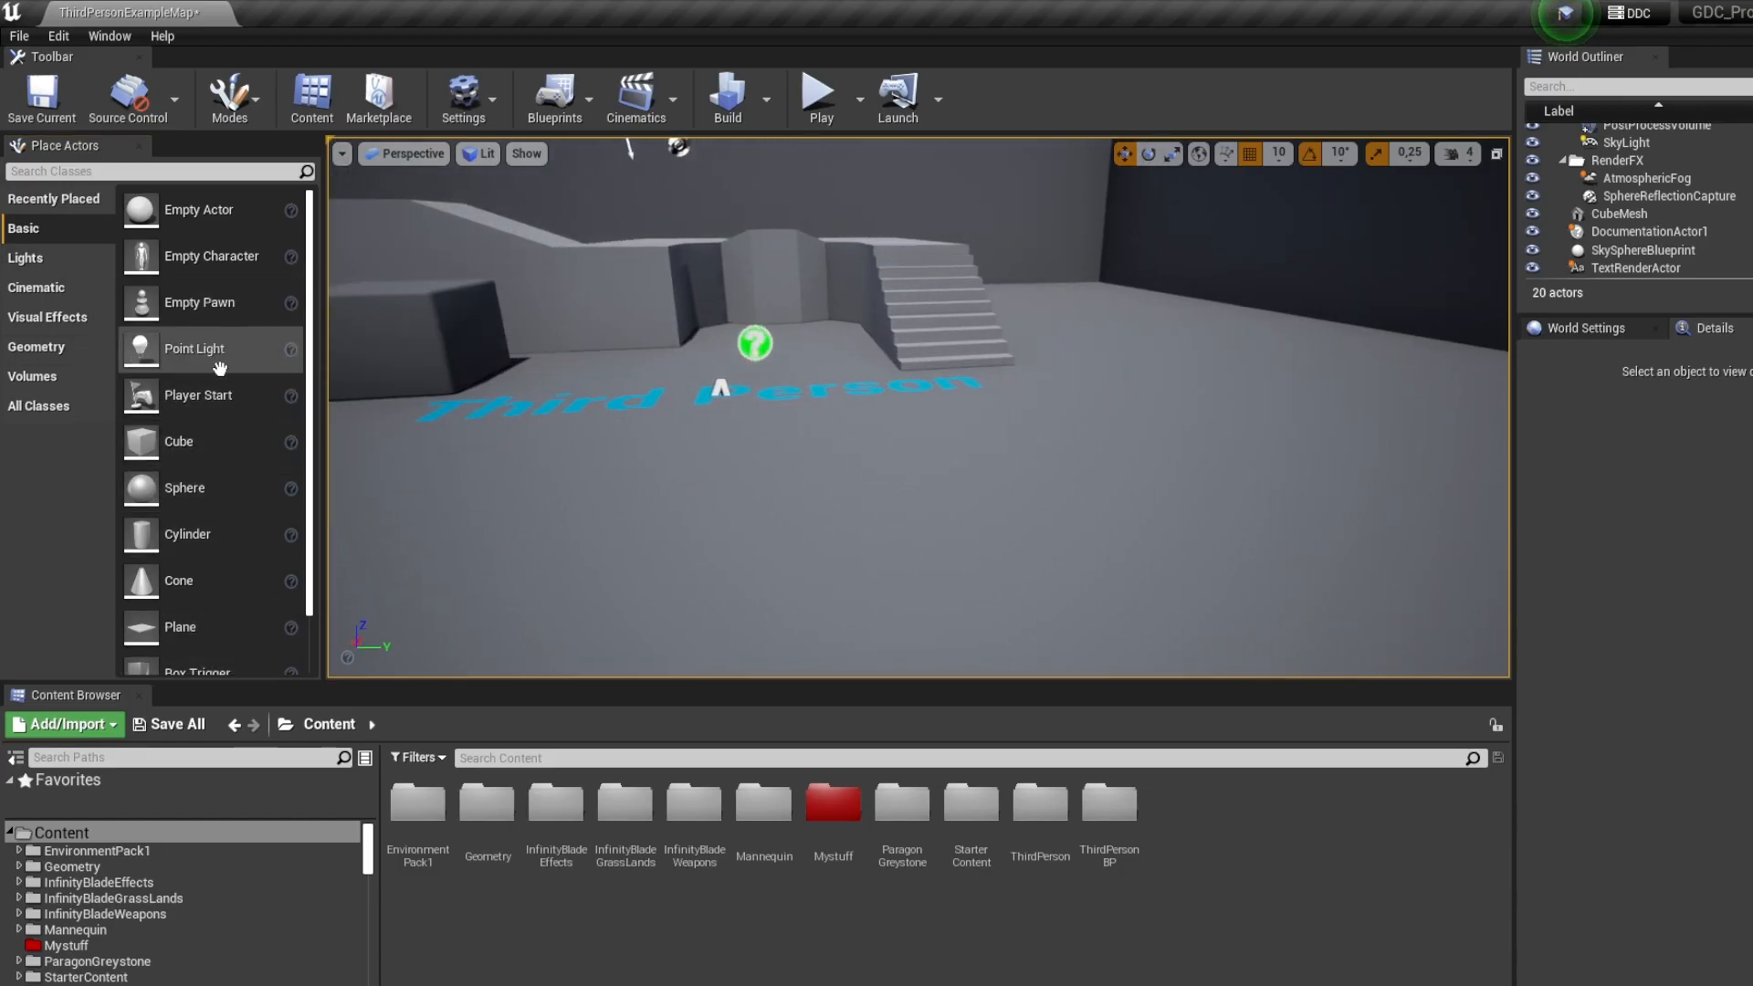
Place a Player Start on the open floor near the Third Person text, play-test the level by running and jumping, and end the session
left_click_drag(198, 395, 908, 434)
right_click_drag(909, 433, 868, 145)
left_click(819, 93)
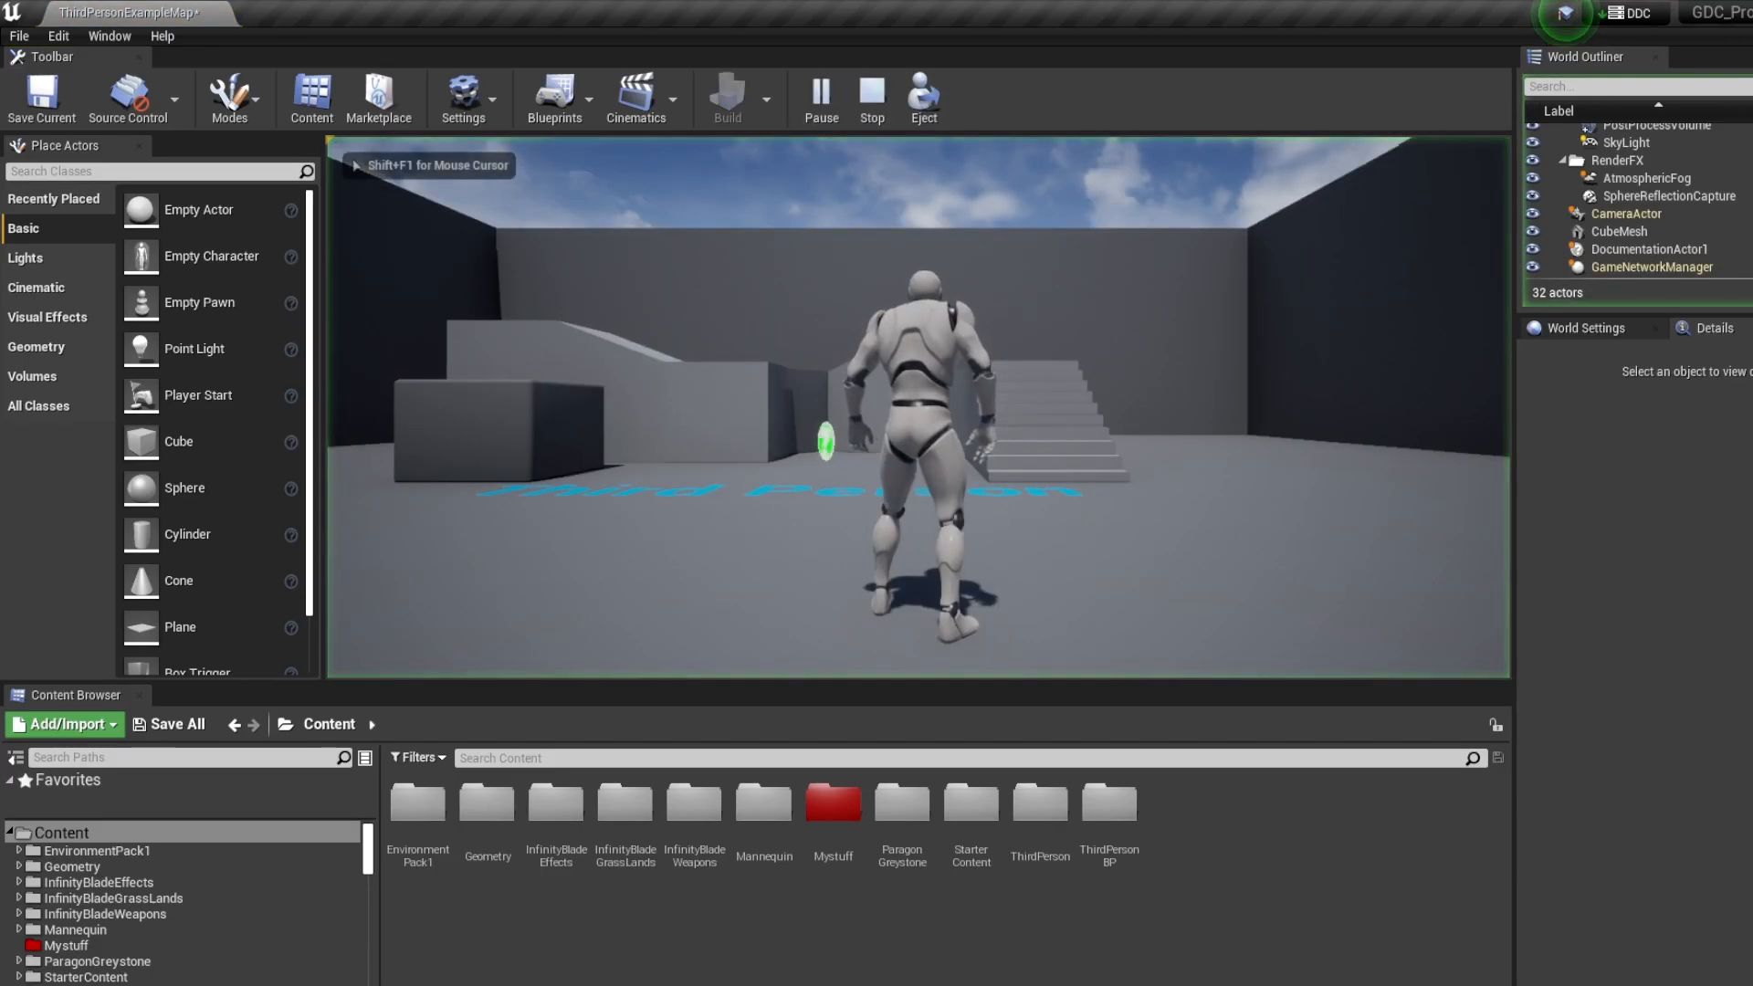
key("w")
key("space")
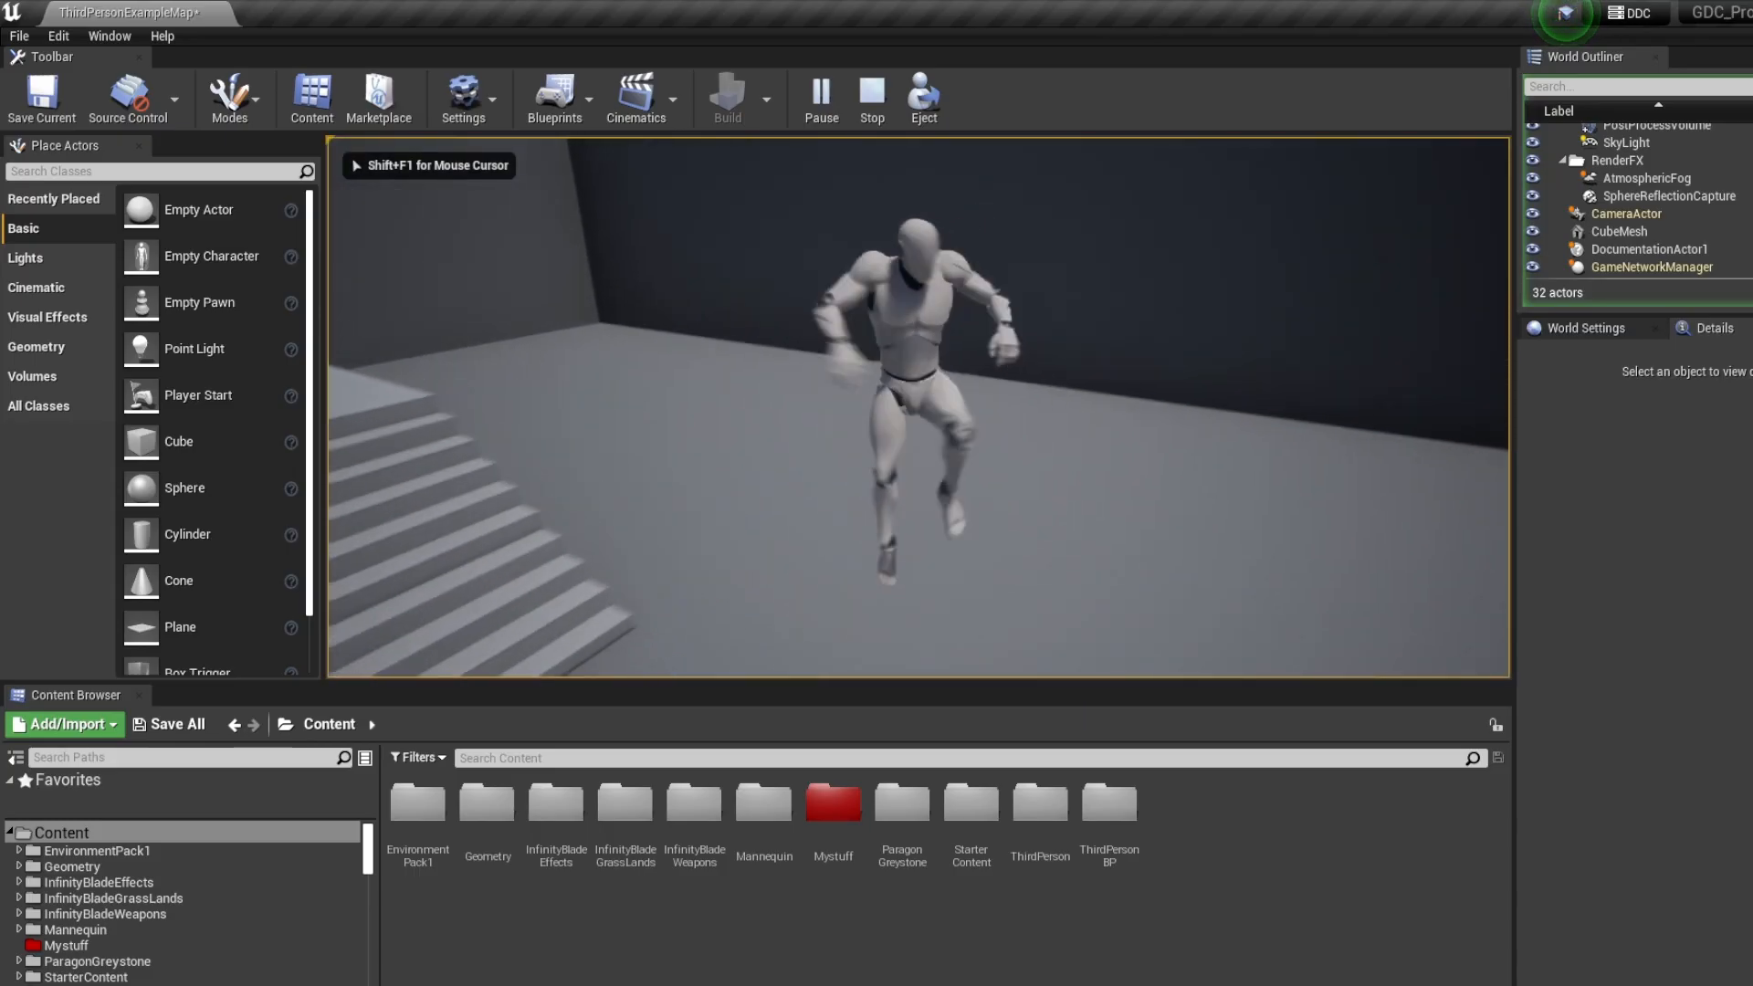
key("Escape")
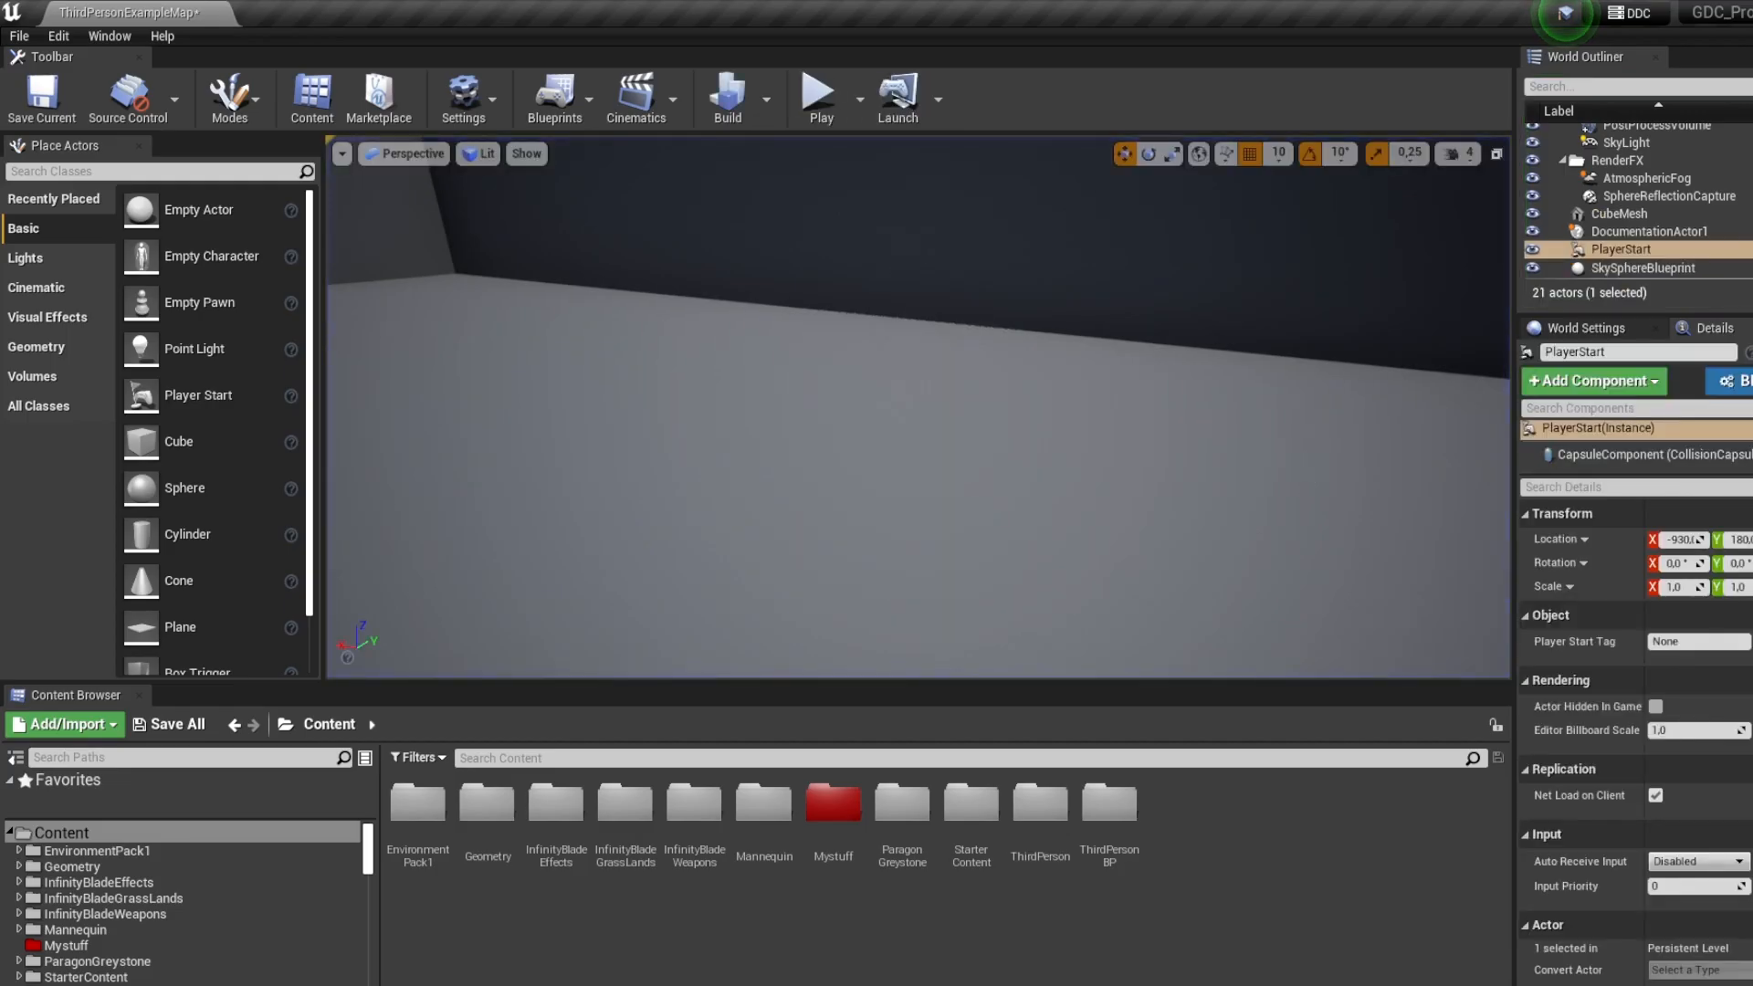
key("f")
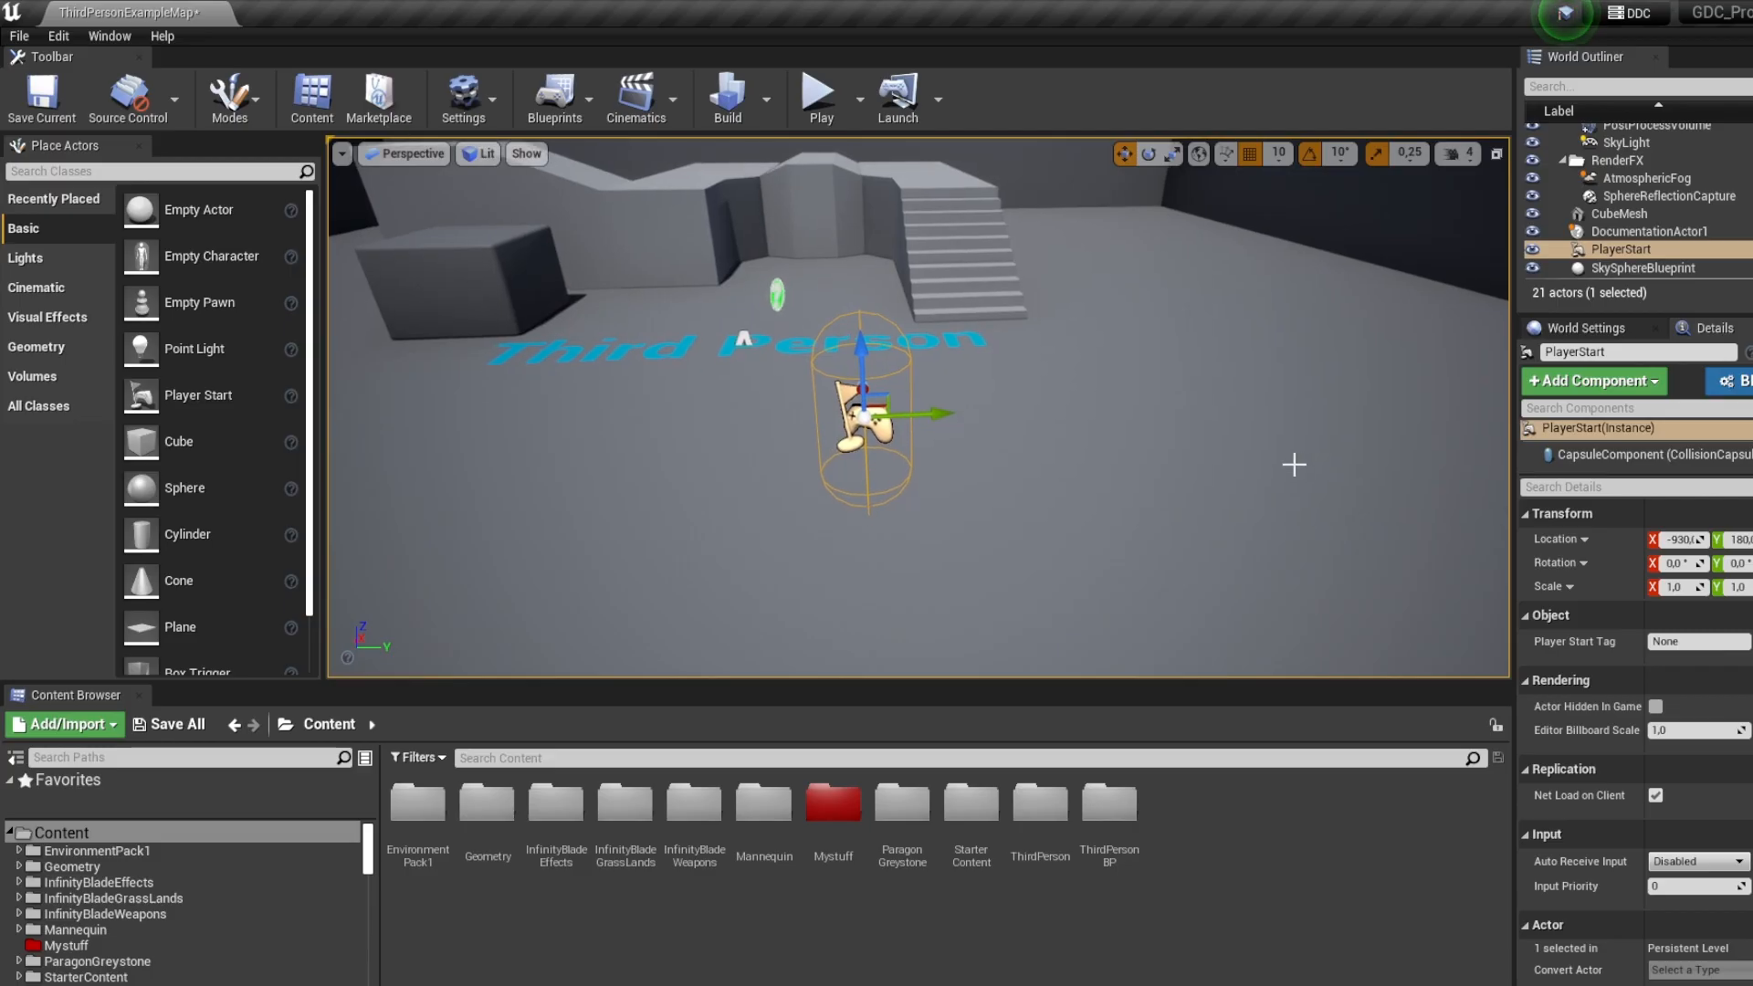
Set the level's GameMode Override to ThirdPersonGameMode in the world settings, play-test the level briefly, and end the session
left_click(1594, 328)
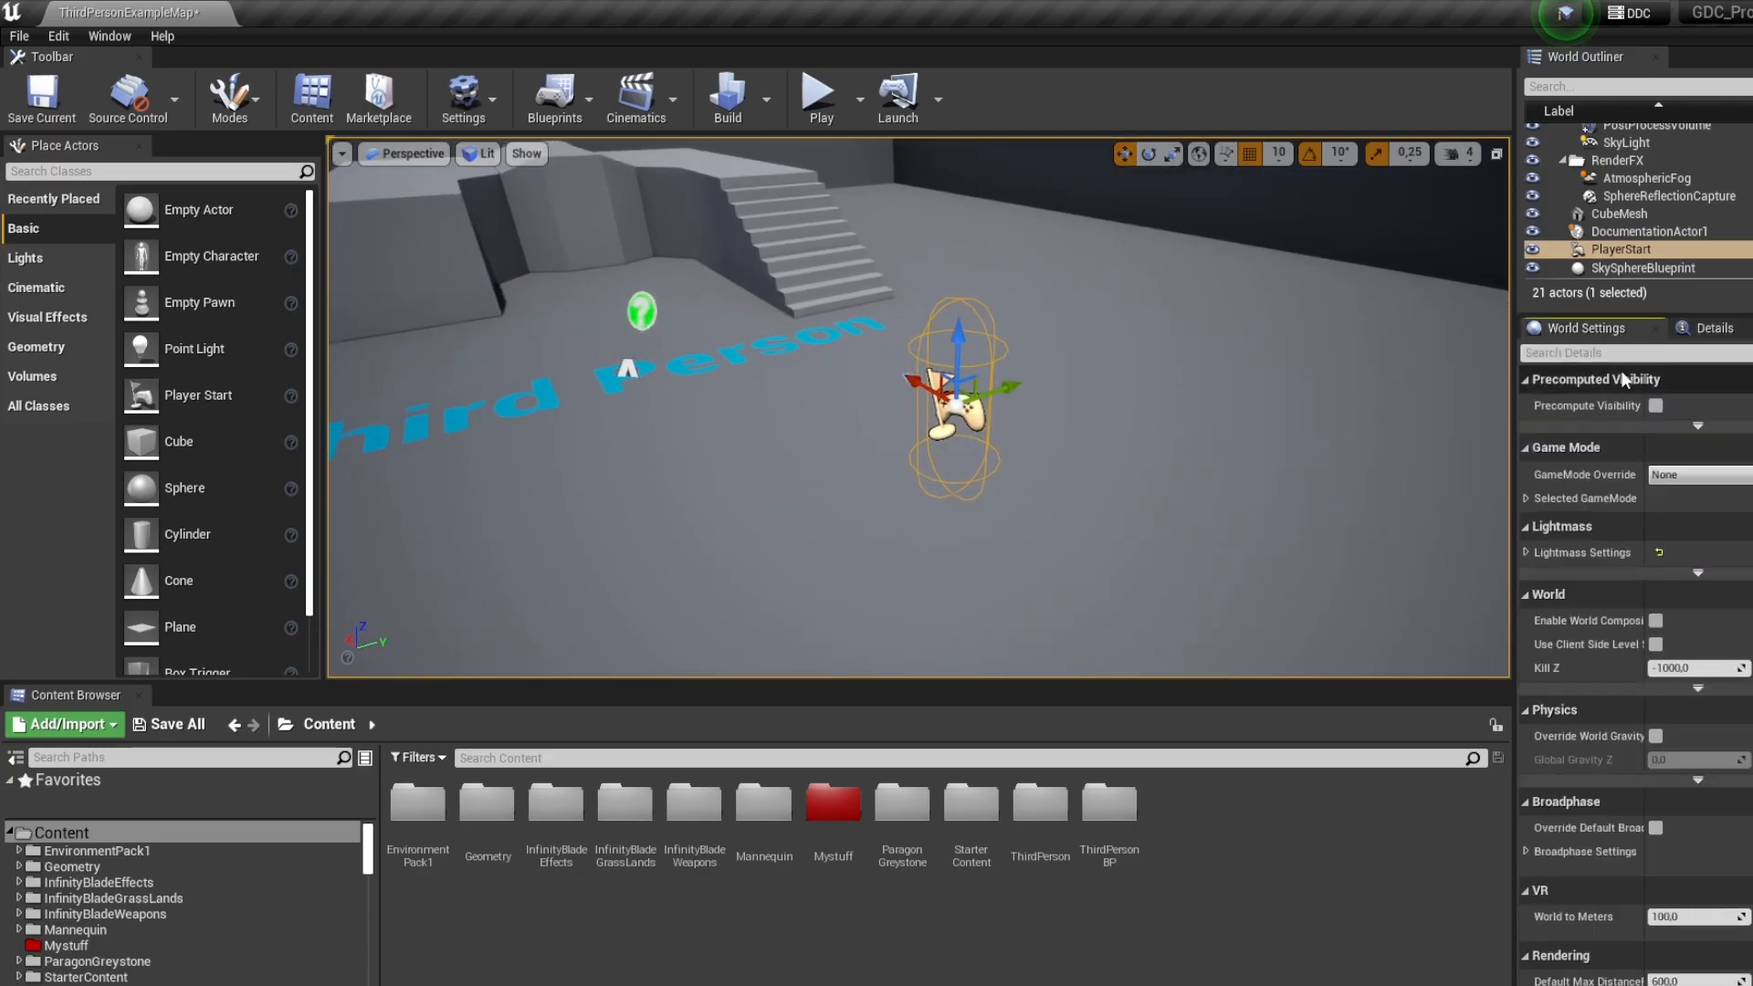
left_click(1682, 475)
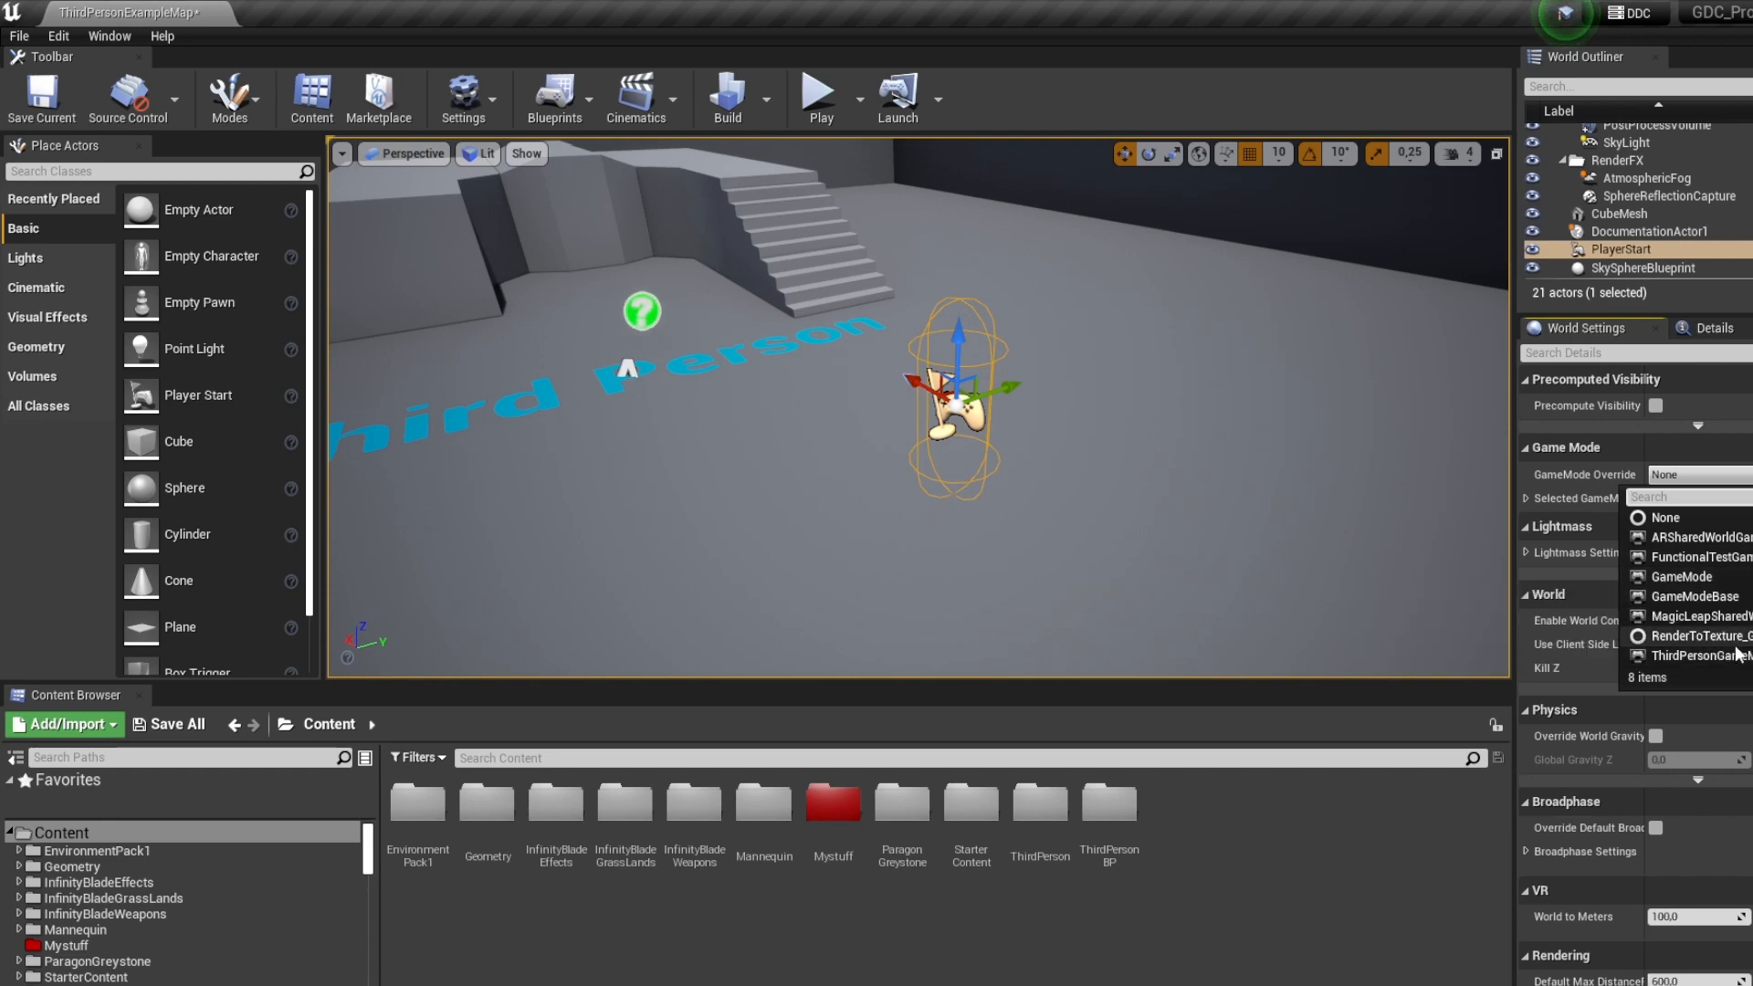
left_click(1695, 654)
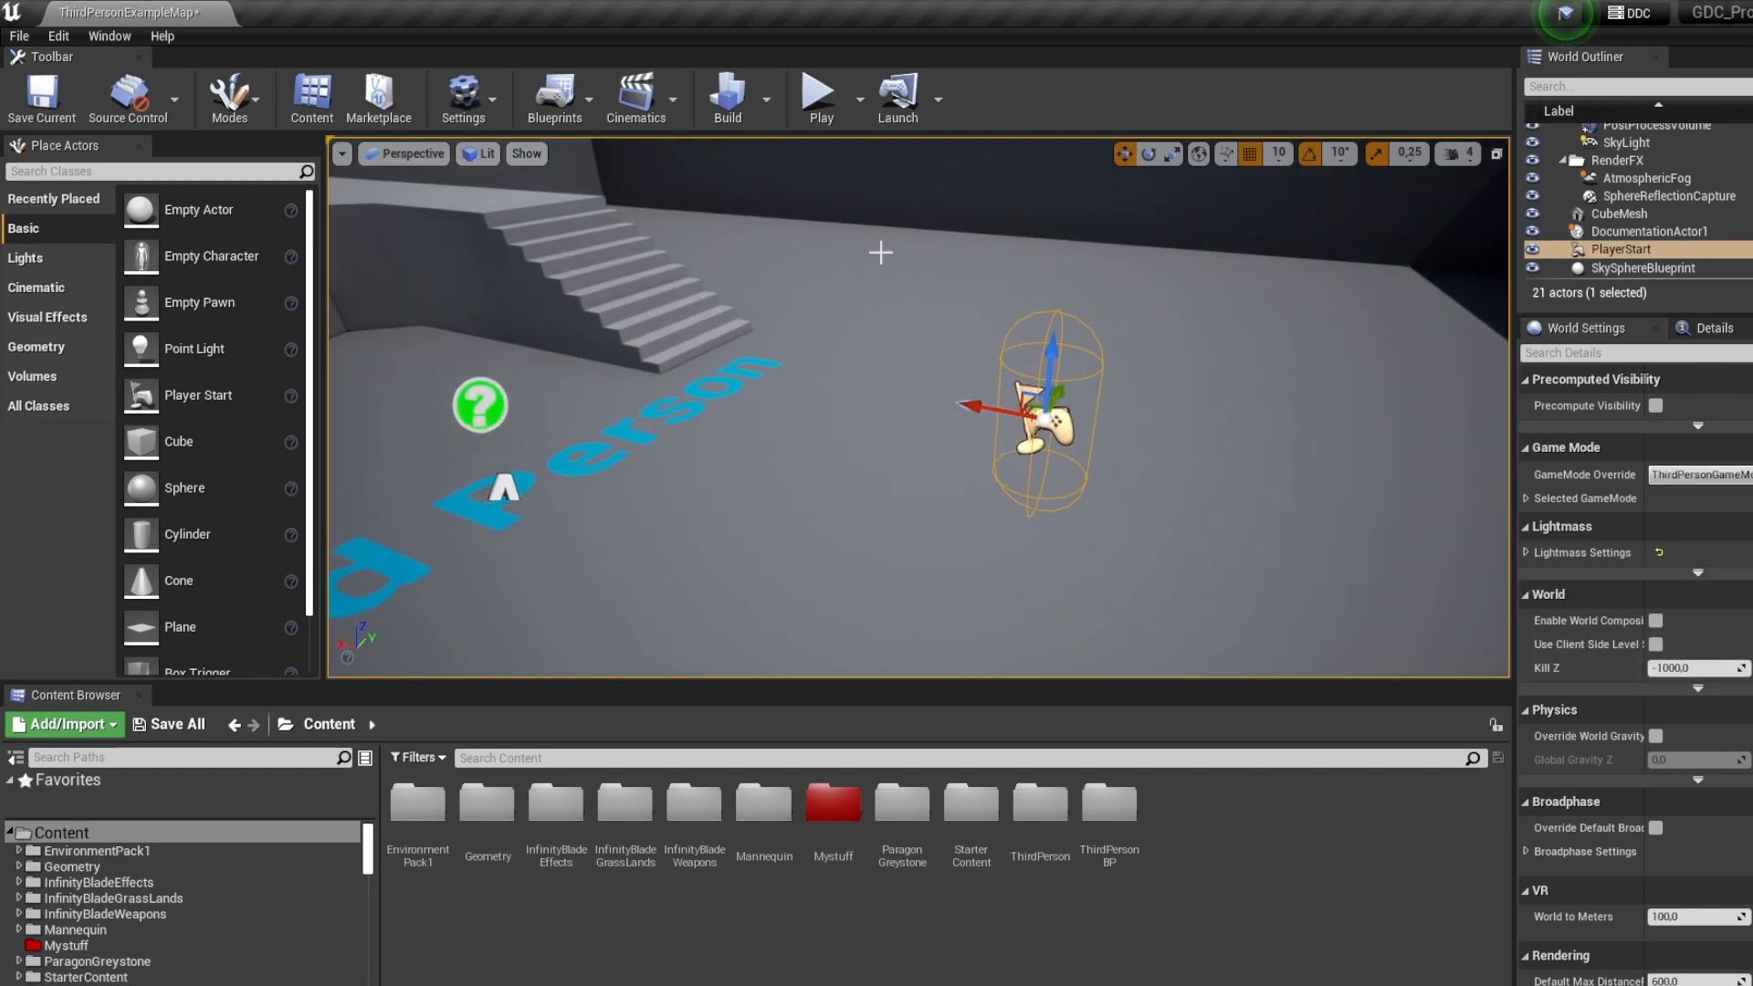
left_click(820, 96)
left_click(987, 371)
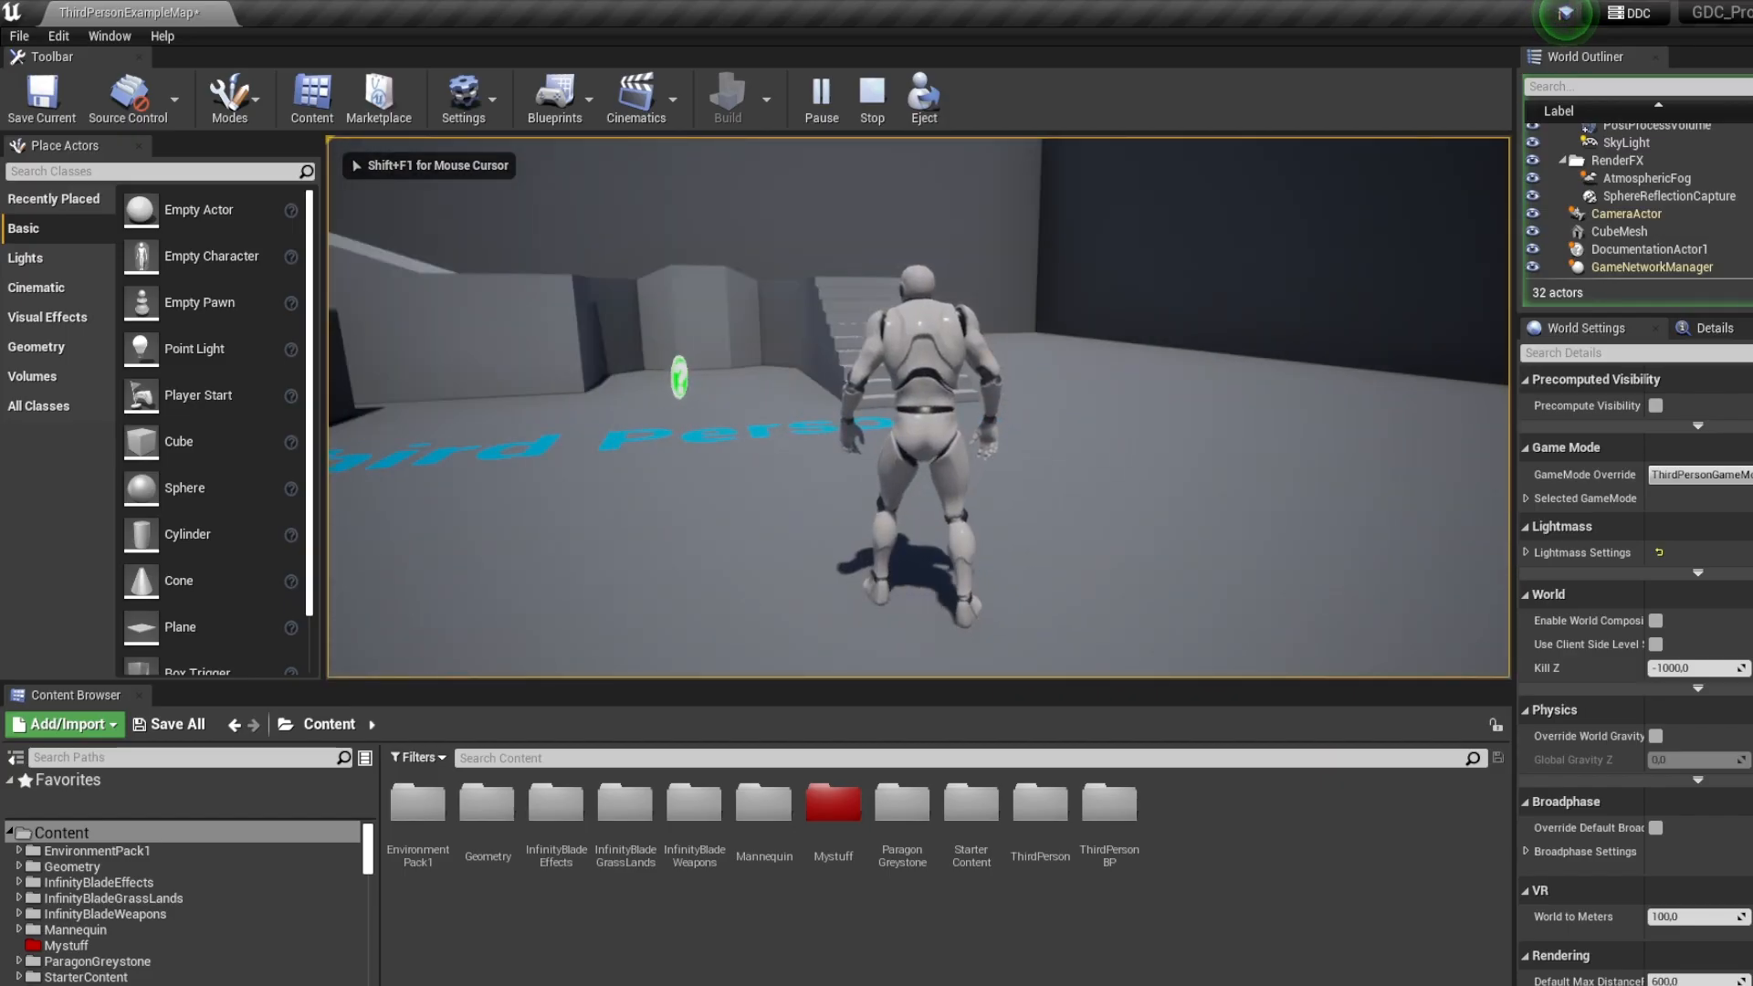
key("Escape")
Play-test the level with the GameMode Override set to GameMode, and restore the override to ThirdPersonGameMode
left_click(1698, 474)
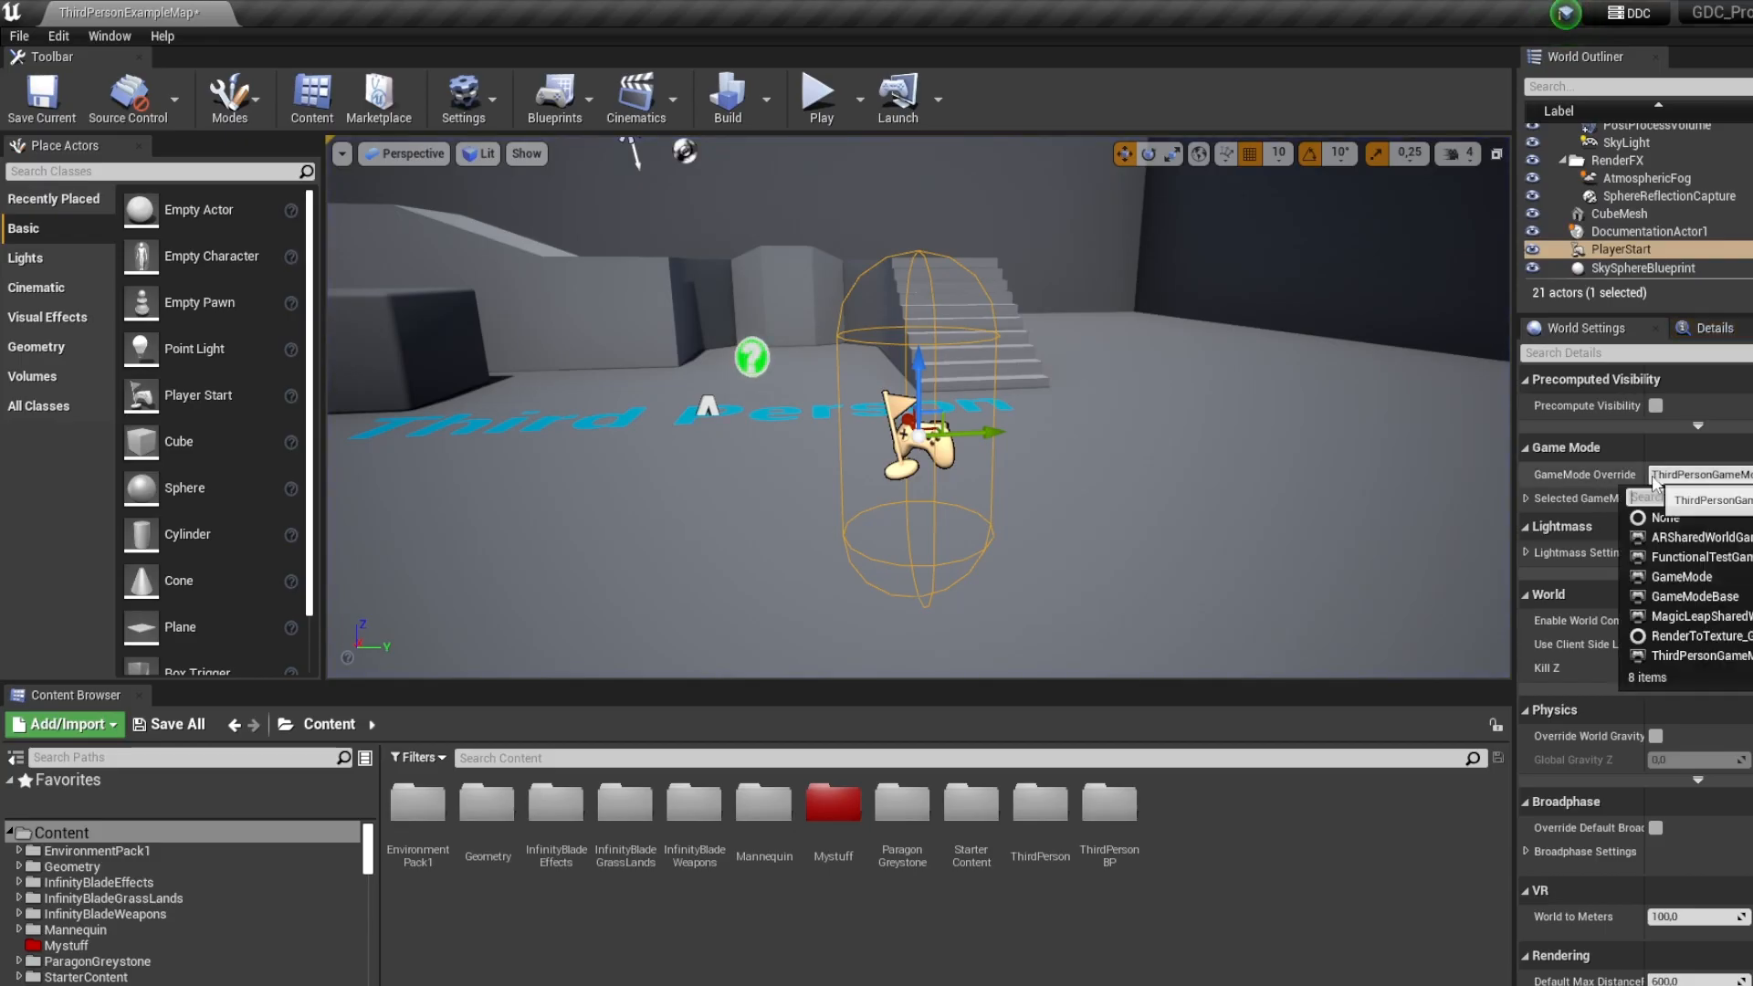
left_click(1686, 572)
left_click(819, 94)
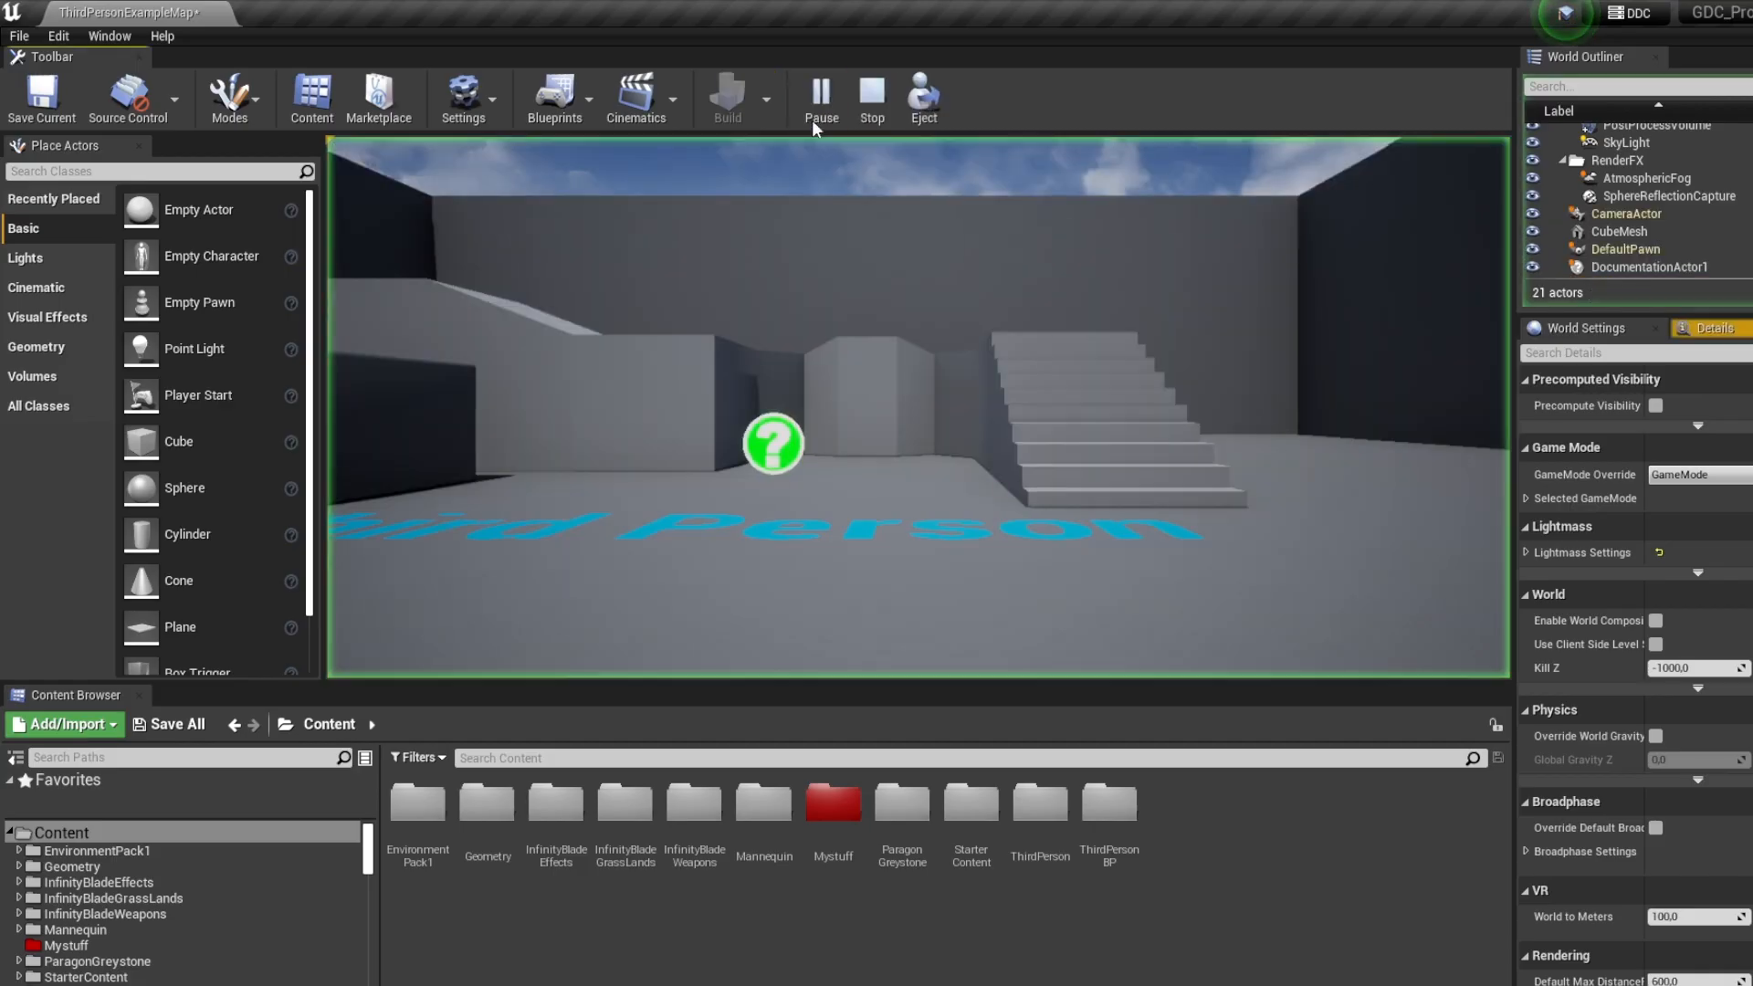
key("s")
key("w")
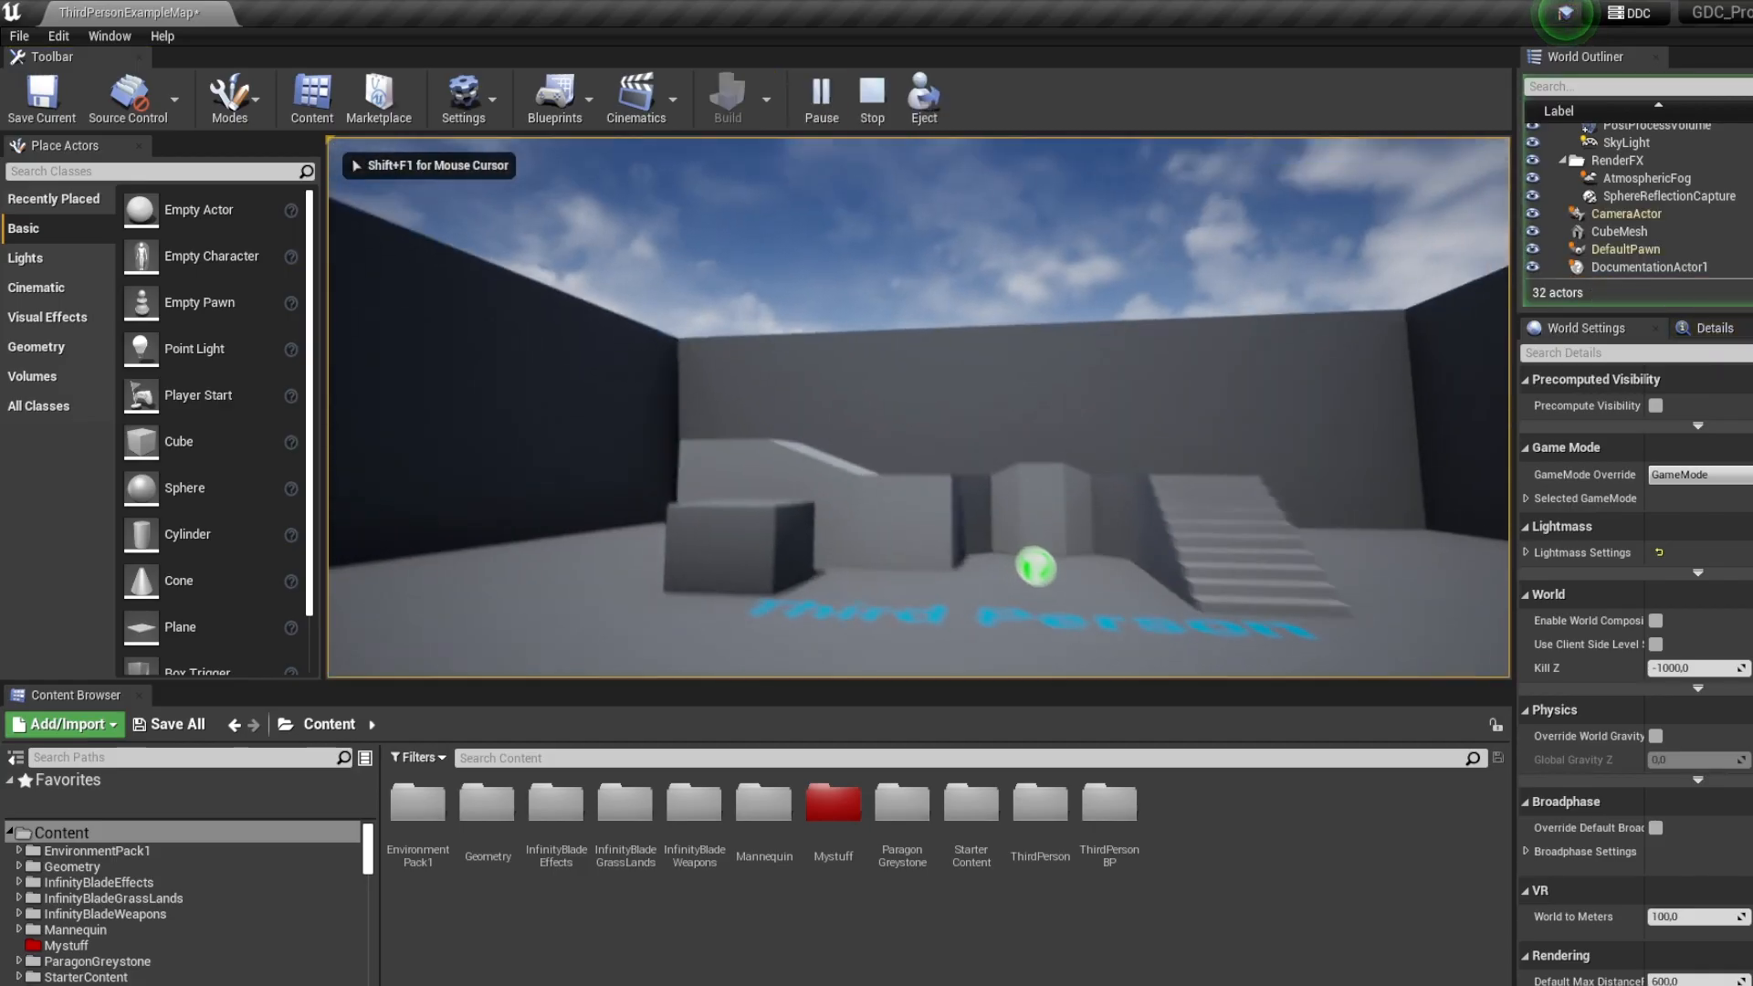
key("s")
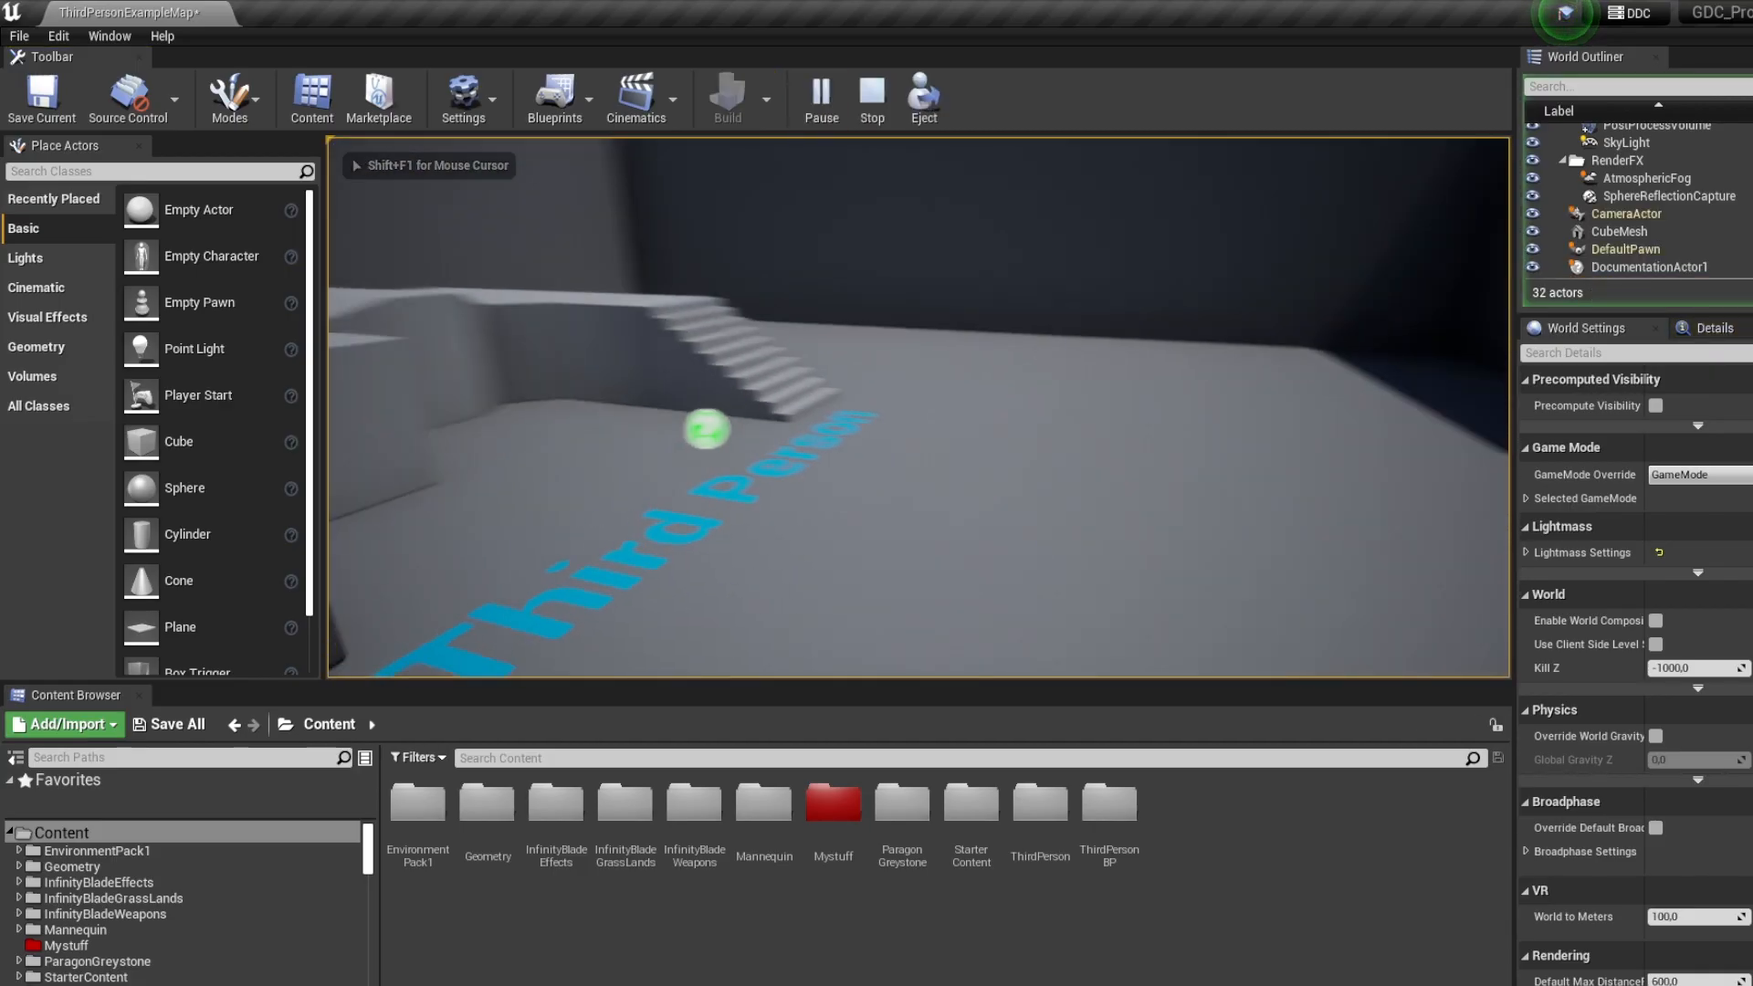
key("Escape")
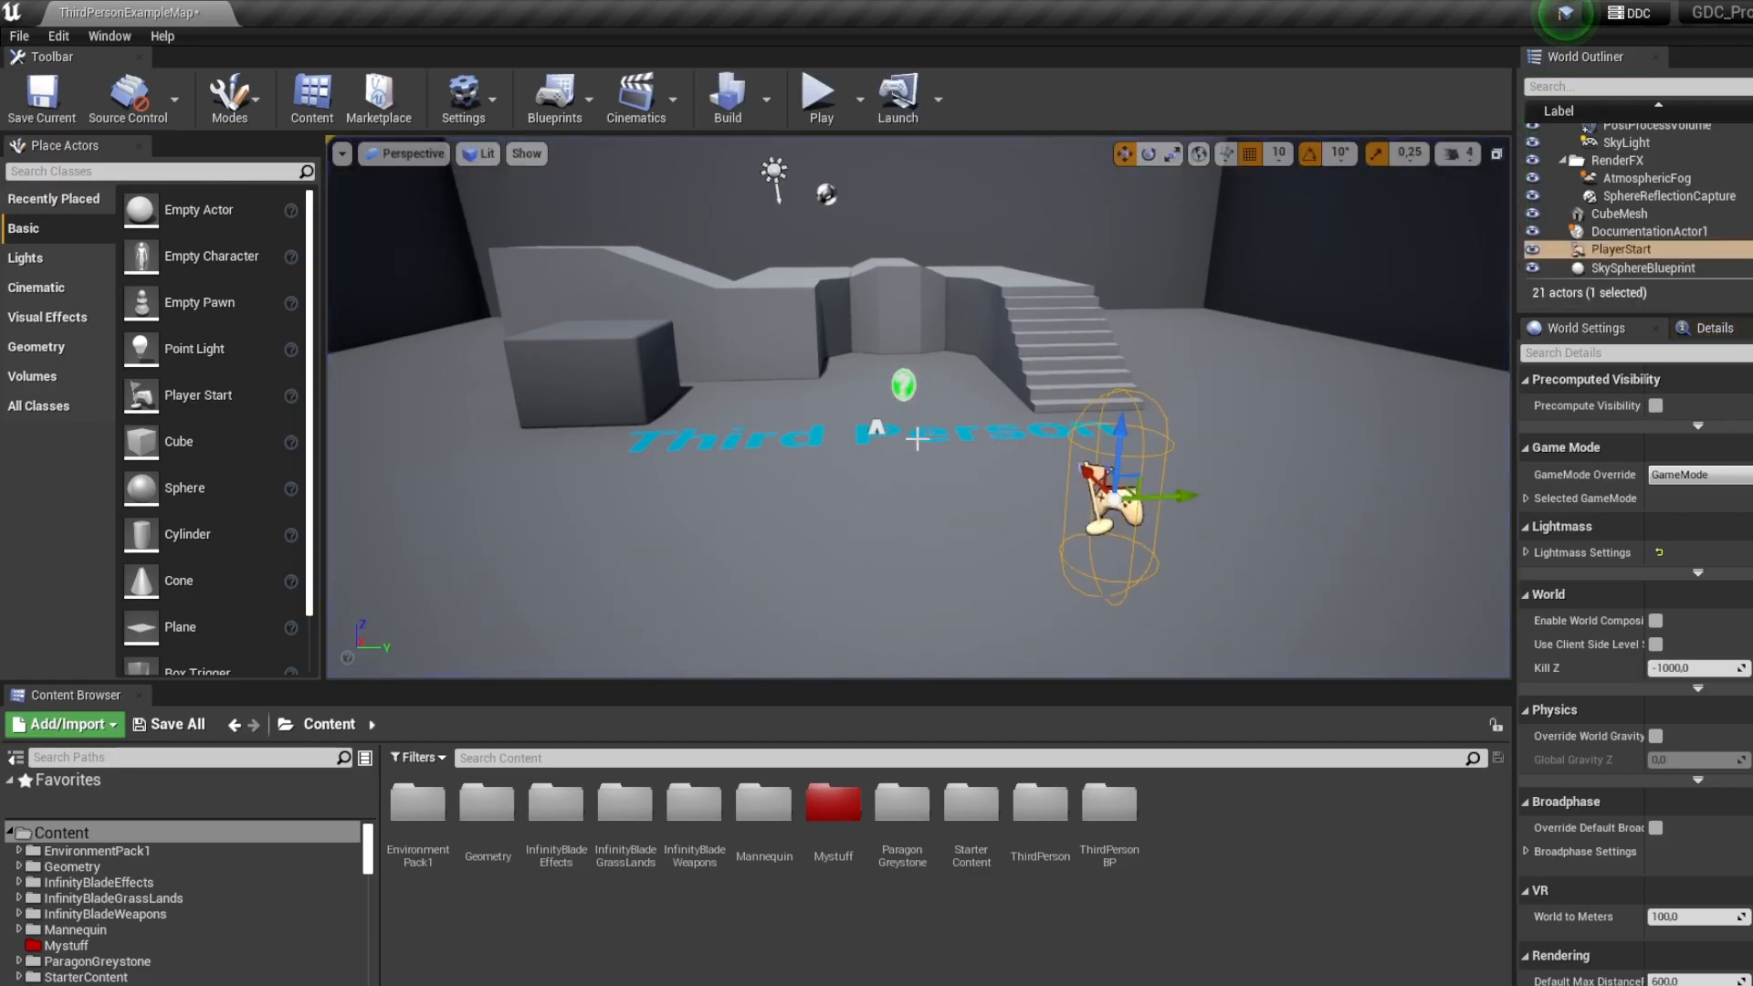
left_click(1698, 474)
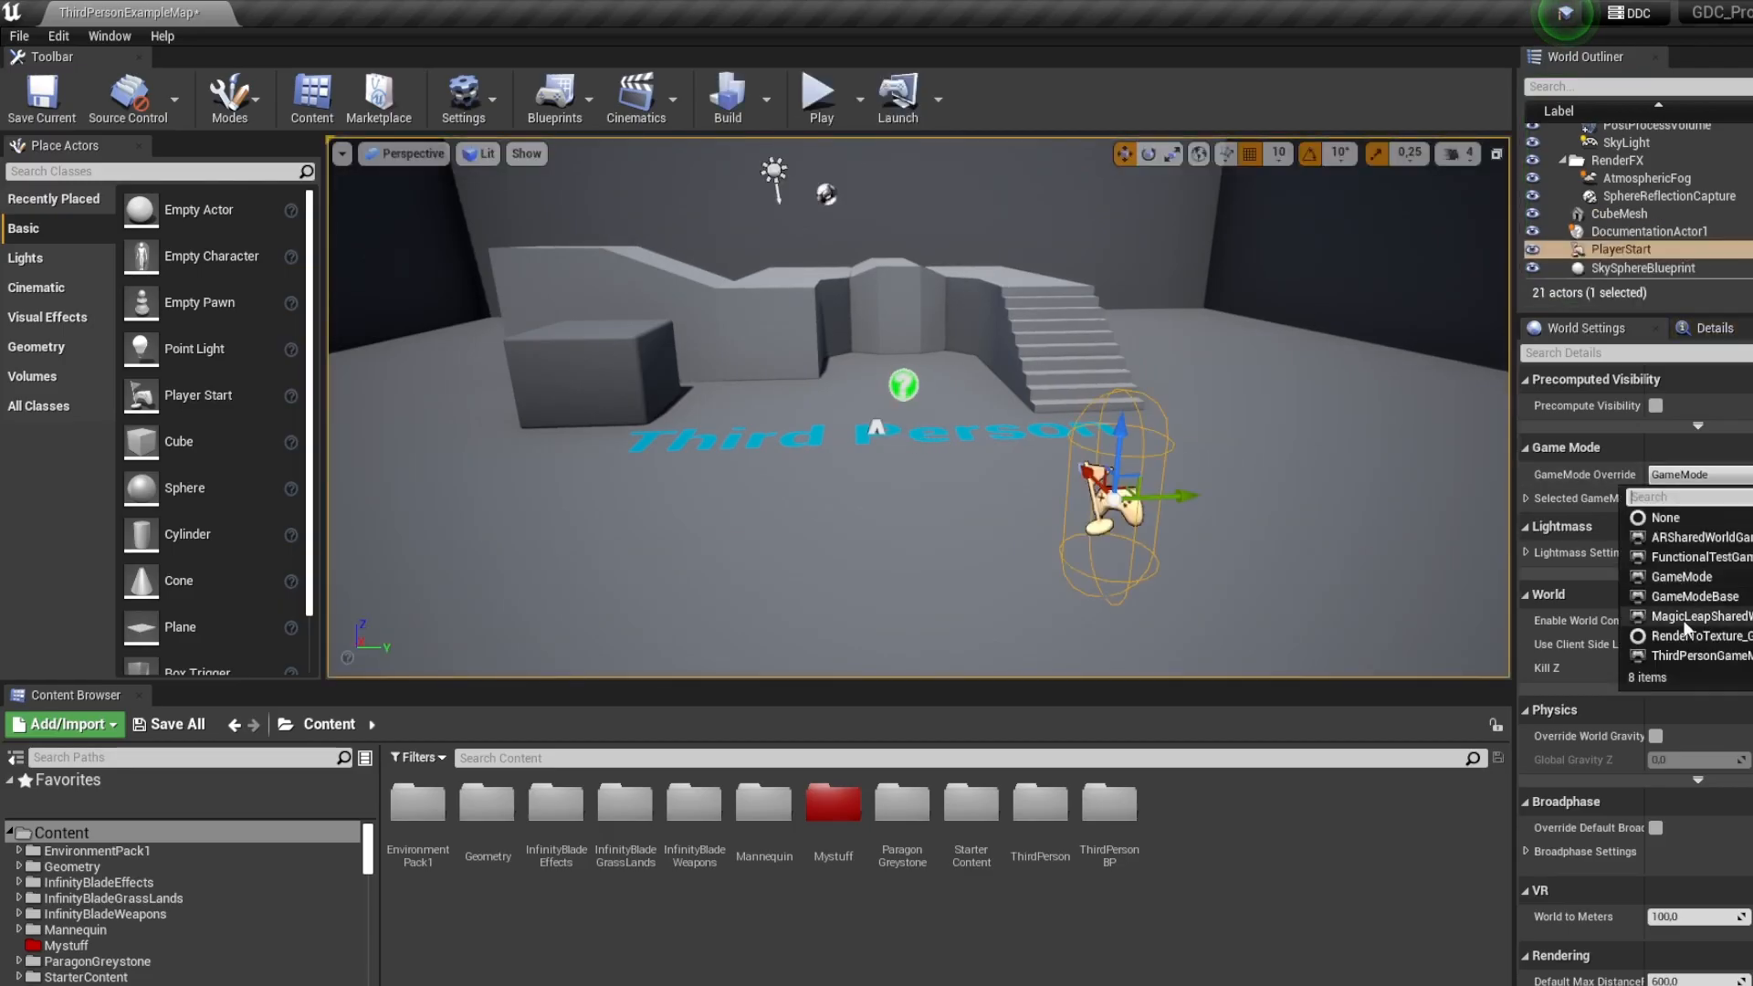
left_click(1698, 654)
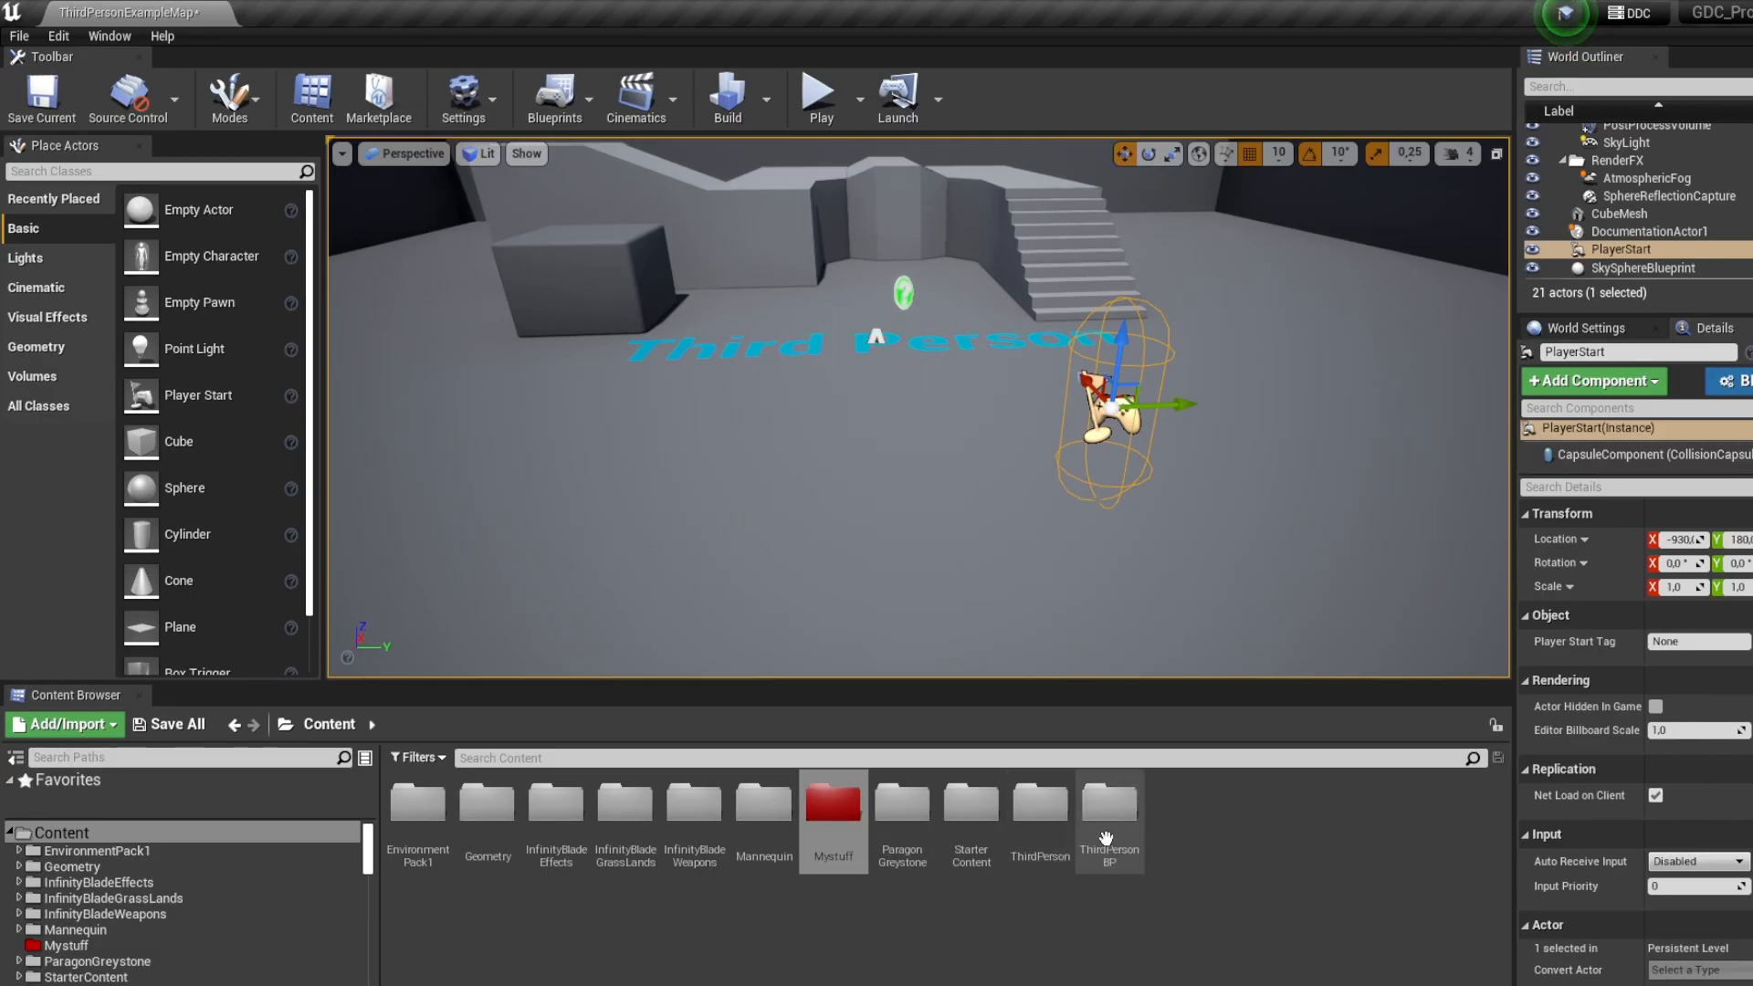
Move the ThirdPersonCharacter and ThirdPersonGameMode blueprints from ThirdPersonBP/Blueprints into the Mystuff folder, and open that folder
double_click(1108, 808)
double_click(420, 808)
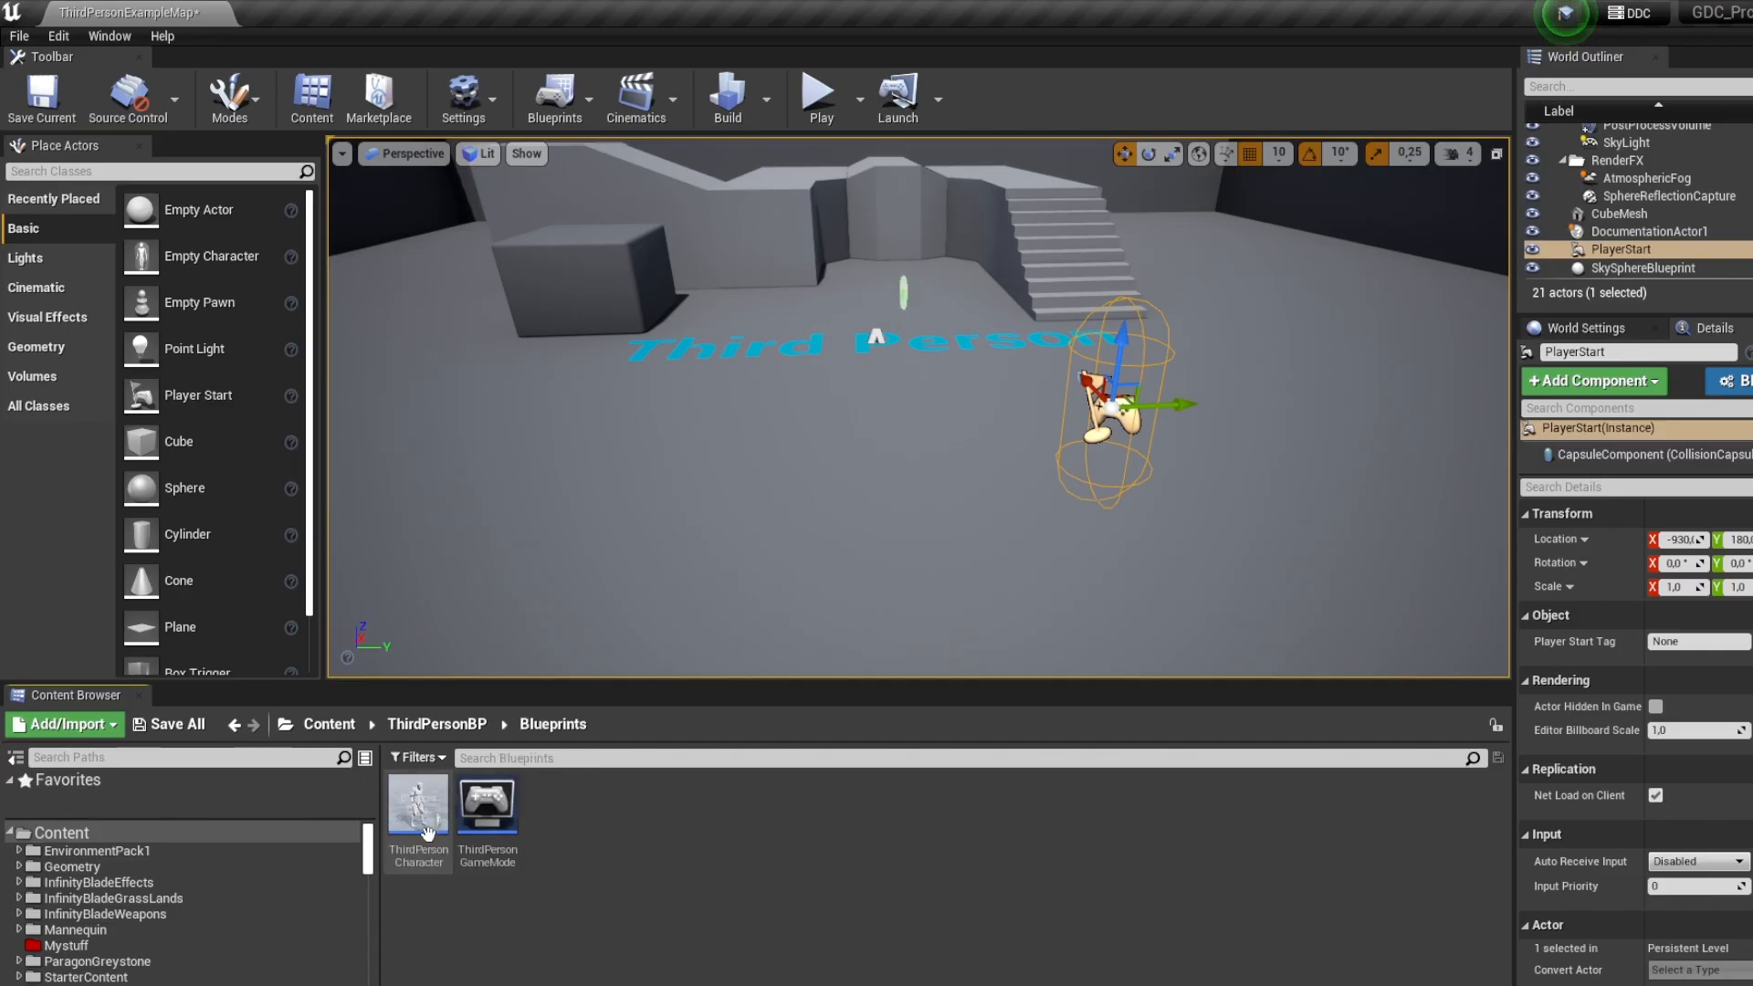
left_click(427, 832)
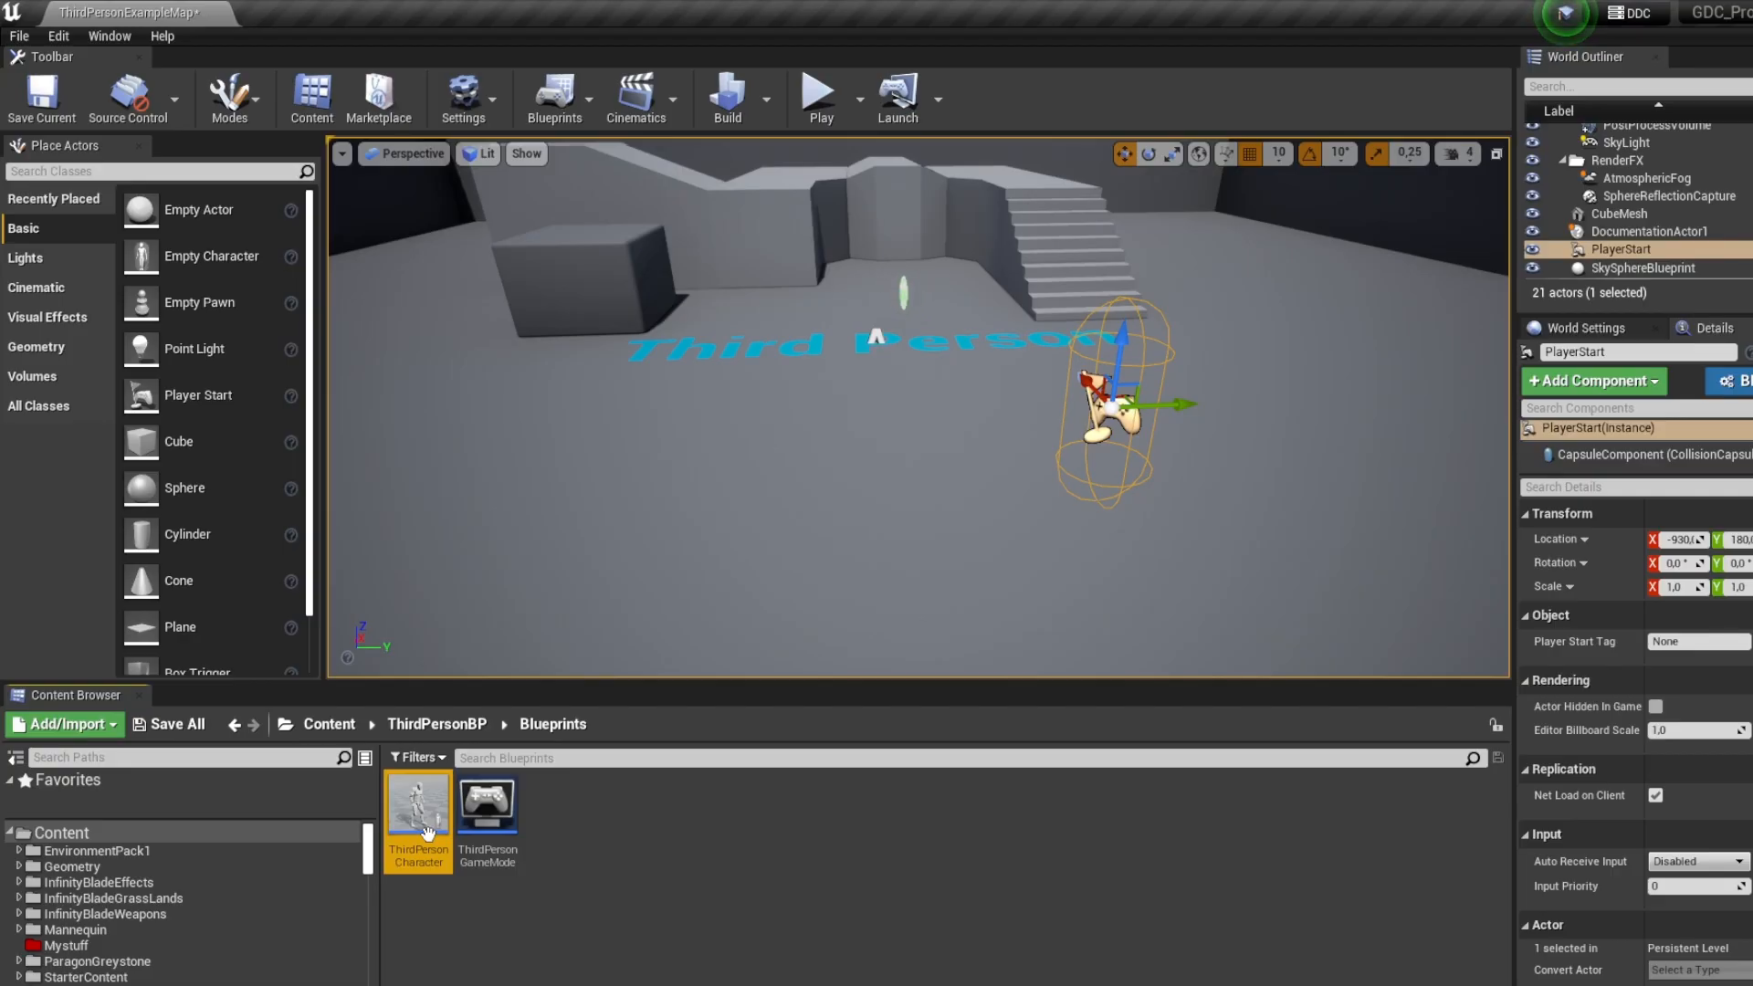
left_click(457, 849, "ctrl")
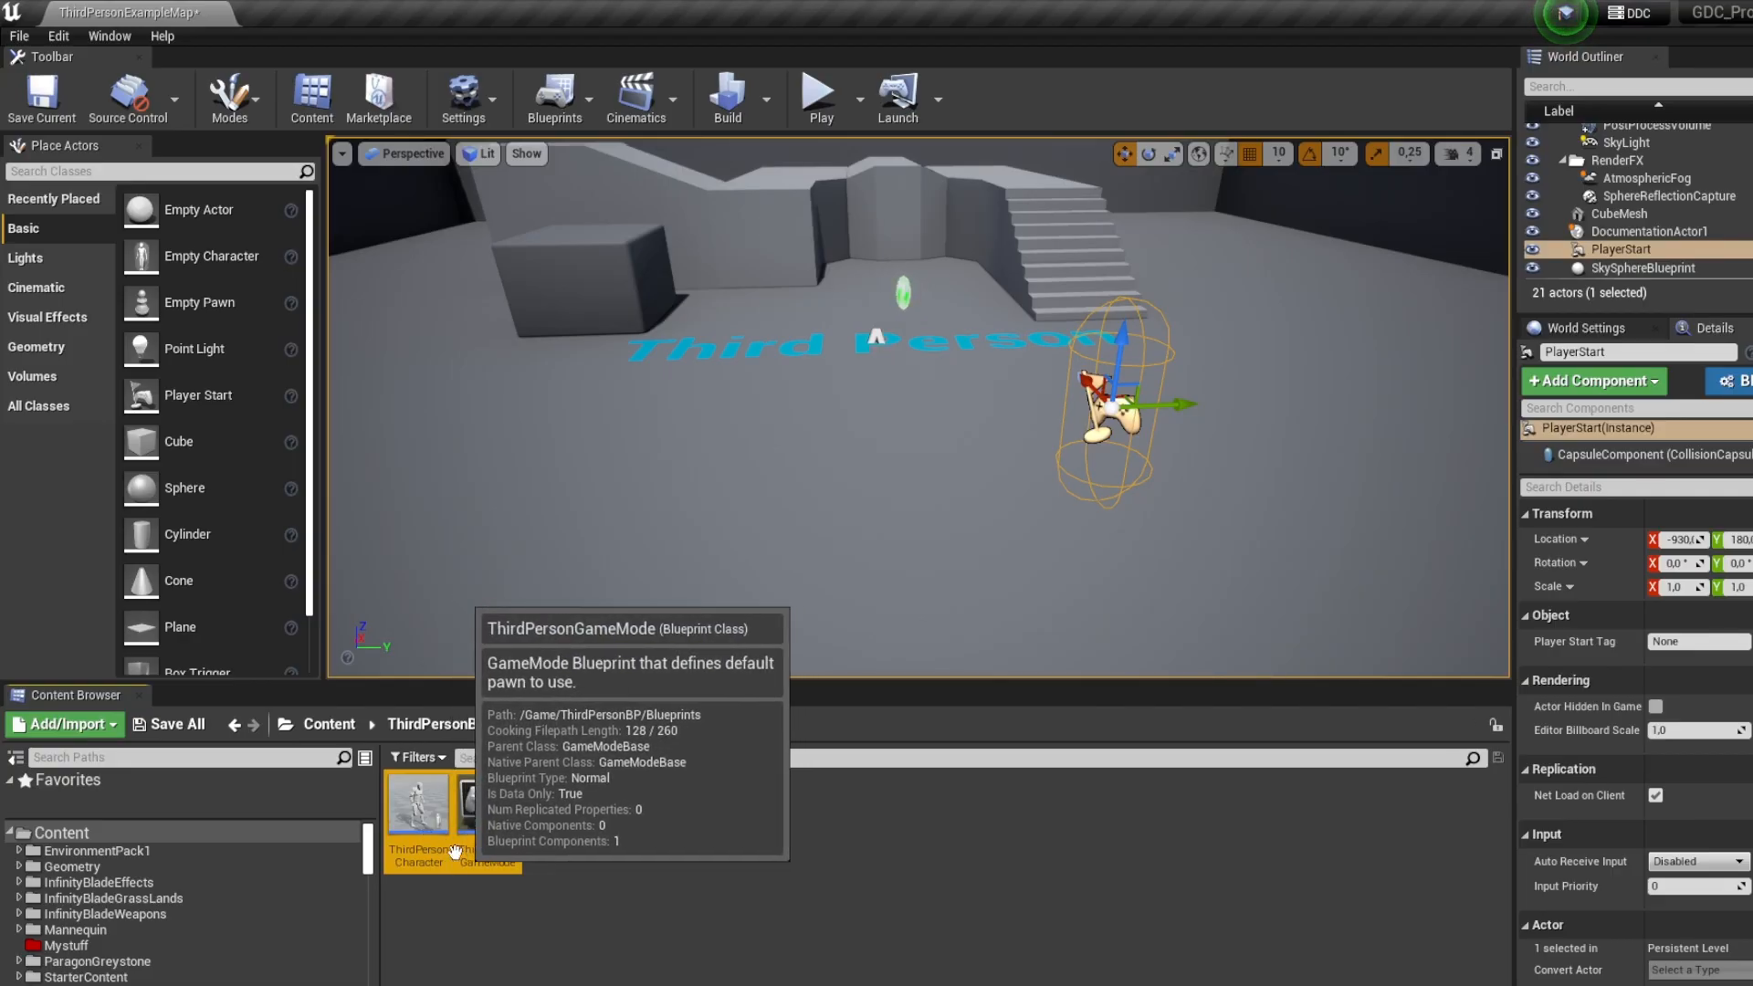
left_click_drag(455, 851, 90, 945)
left_click(109, 890)
left_click(82, 946)
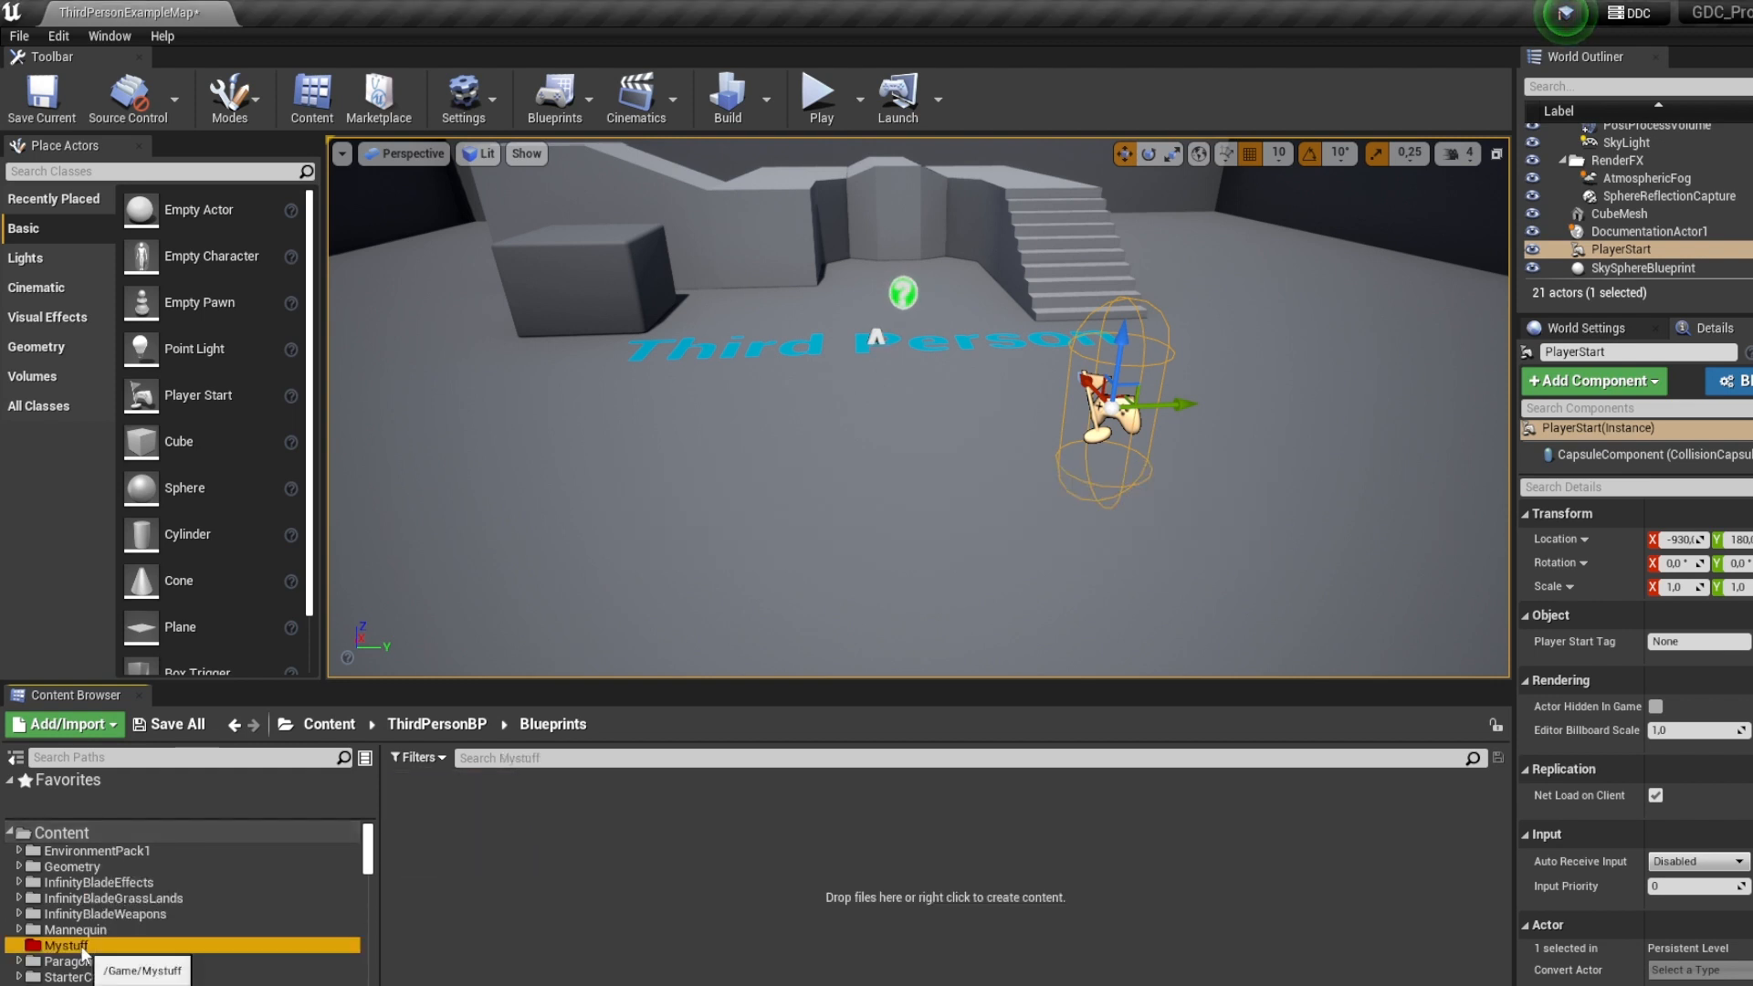
left_click(533, 928)
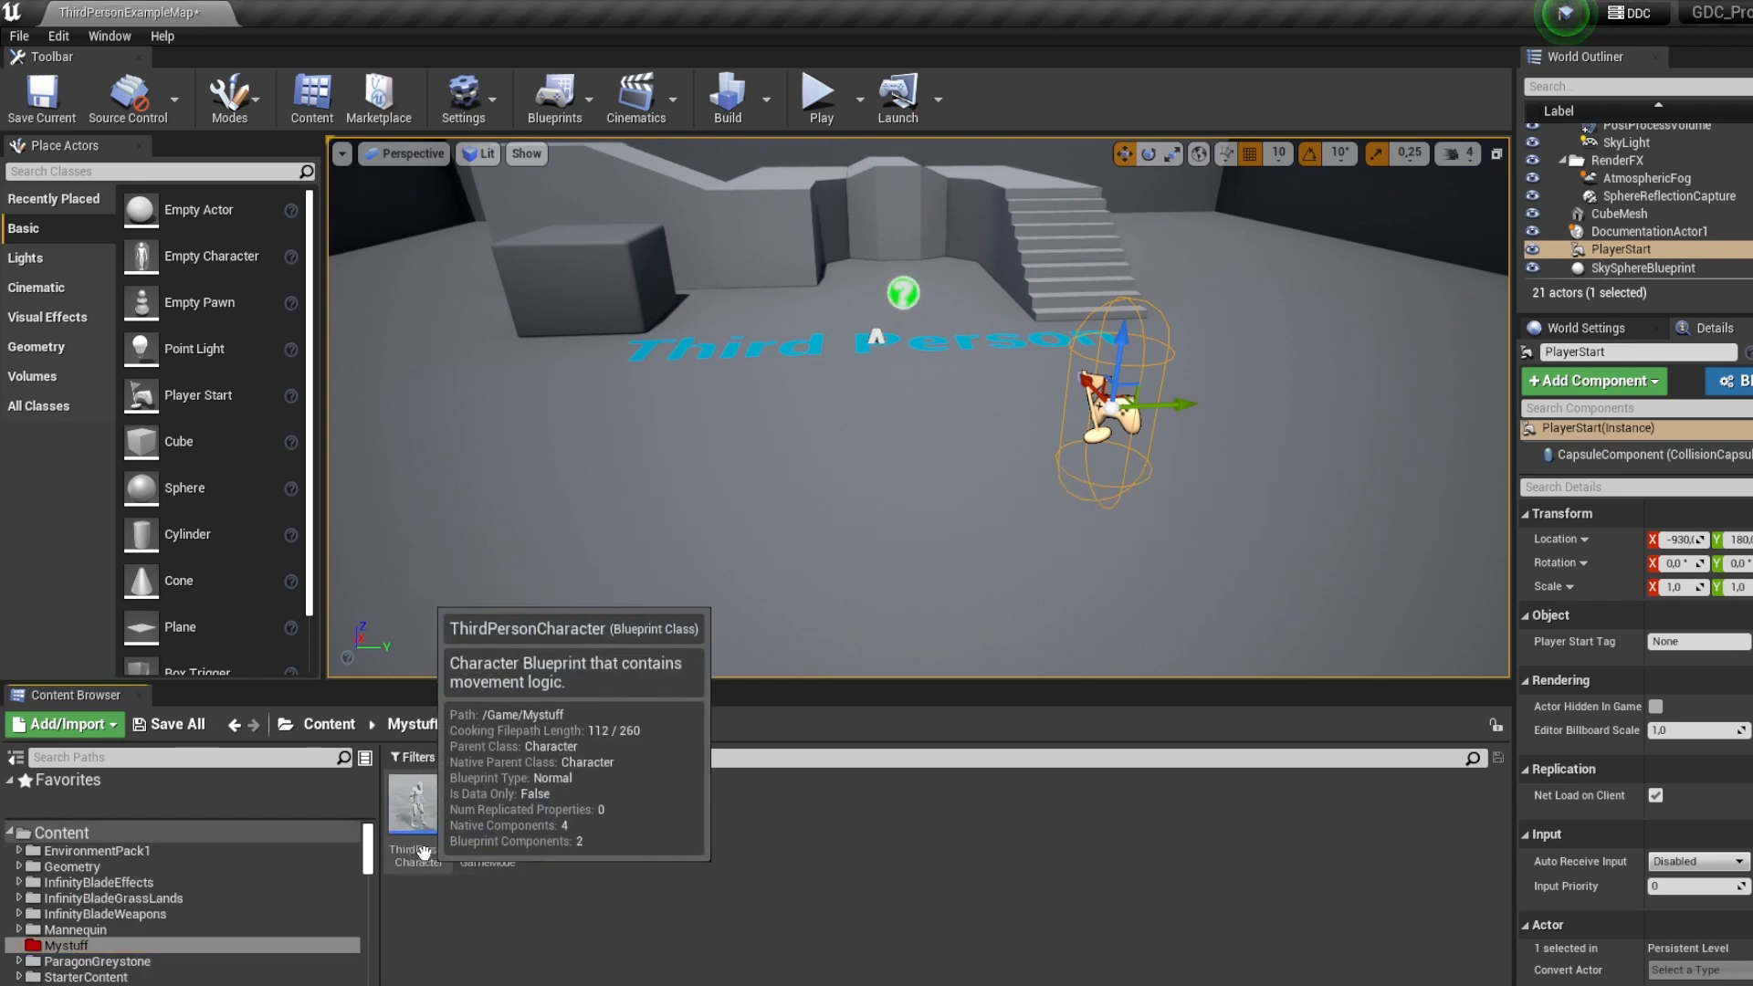
Place the ThirdPersonCharacter from Mystuff on the floor beside the Player Start, and open its blueprint in a maximized window
left_click_drag(418, 803, 841, 538)
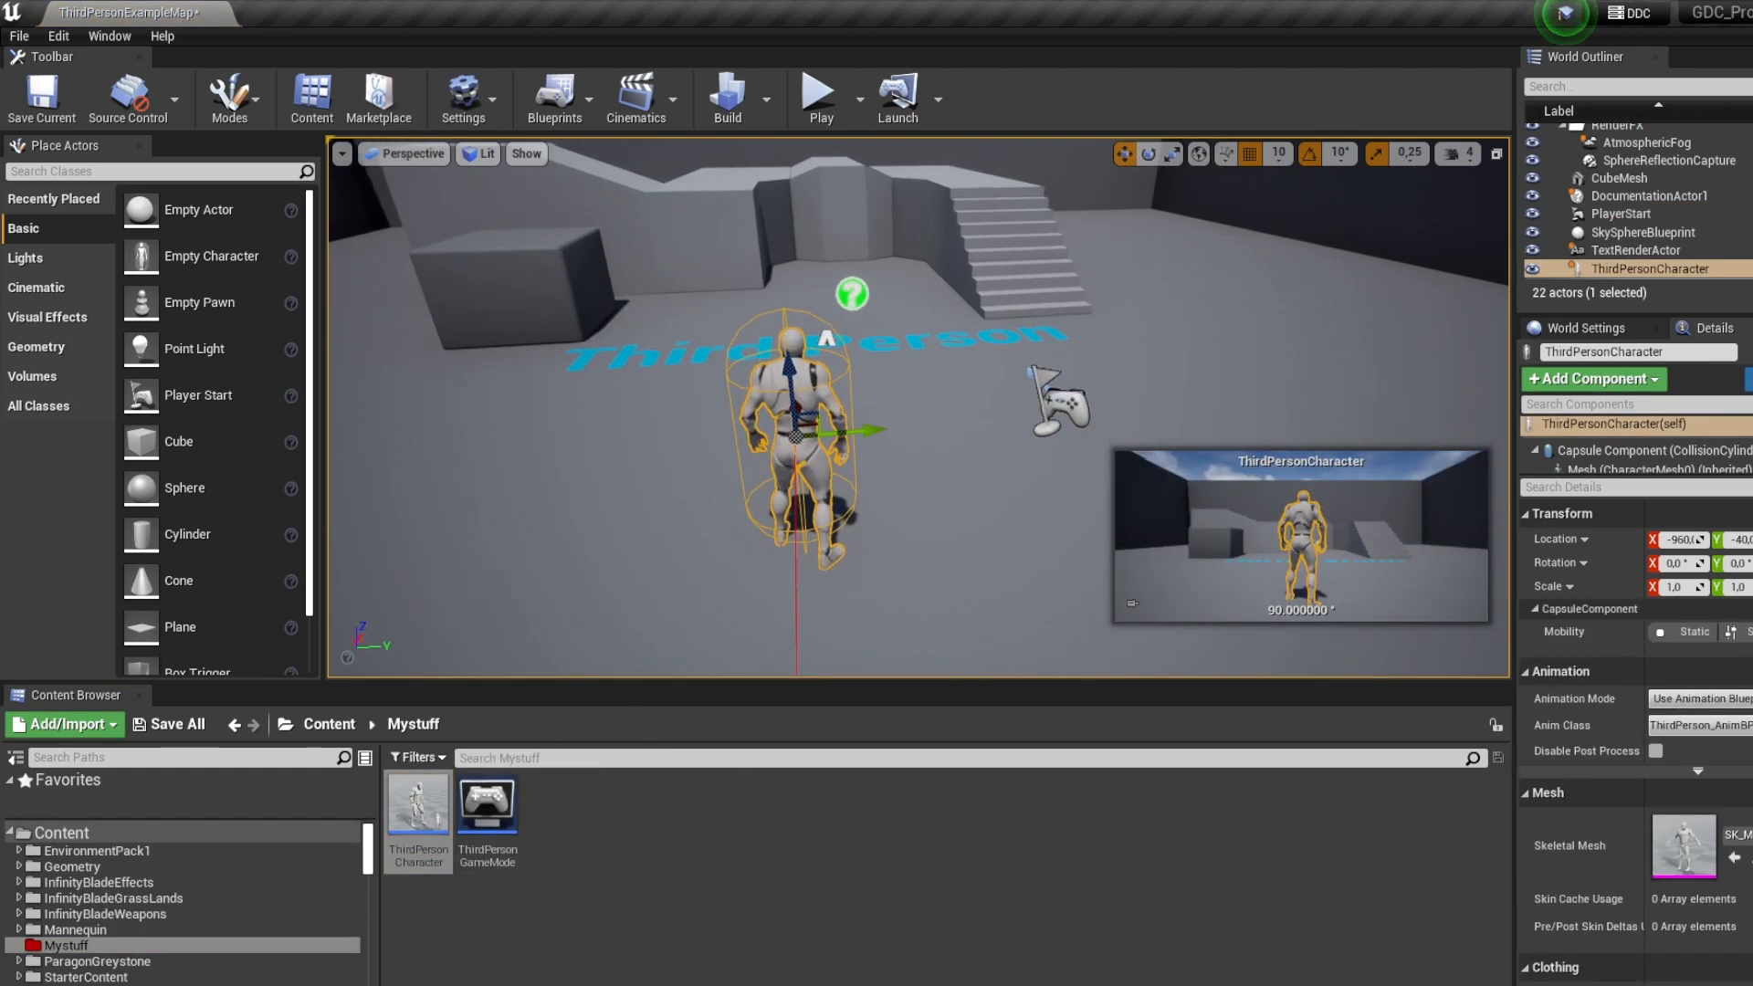
mouse_move(842, 539)
right_mouse_down()
mouse_move(867, 639)
mouse_move(877, 498)
mouse_move(842, 538)
right_mouse_up()
double_click(417, 834)
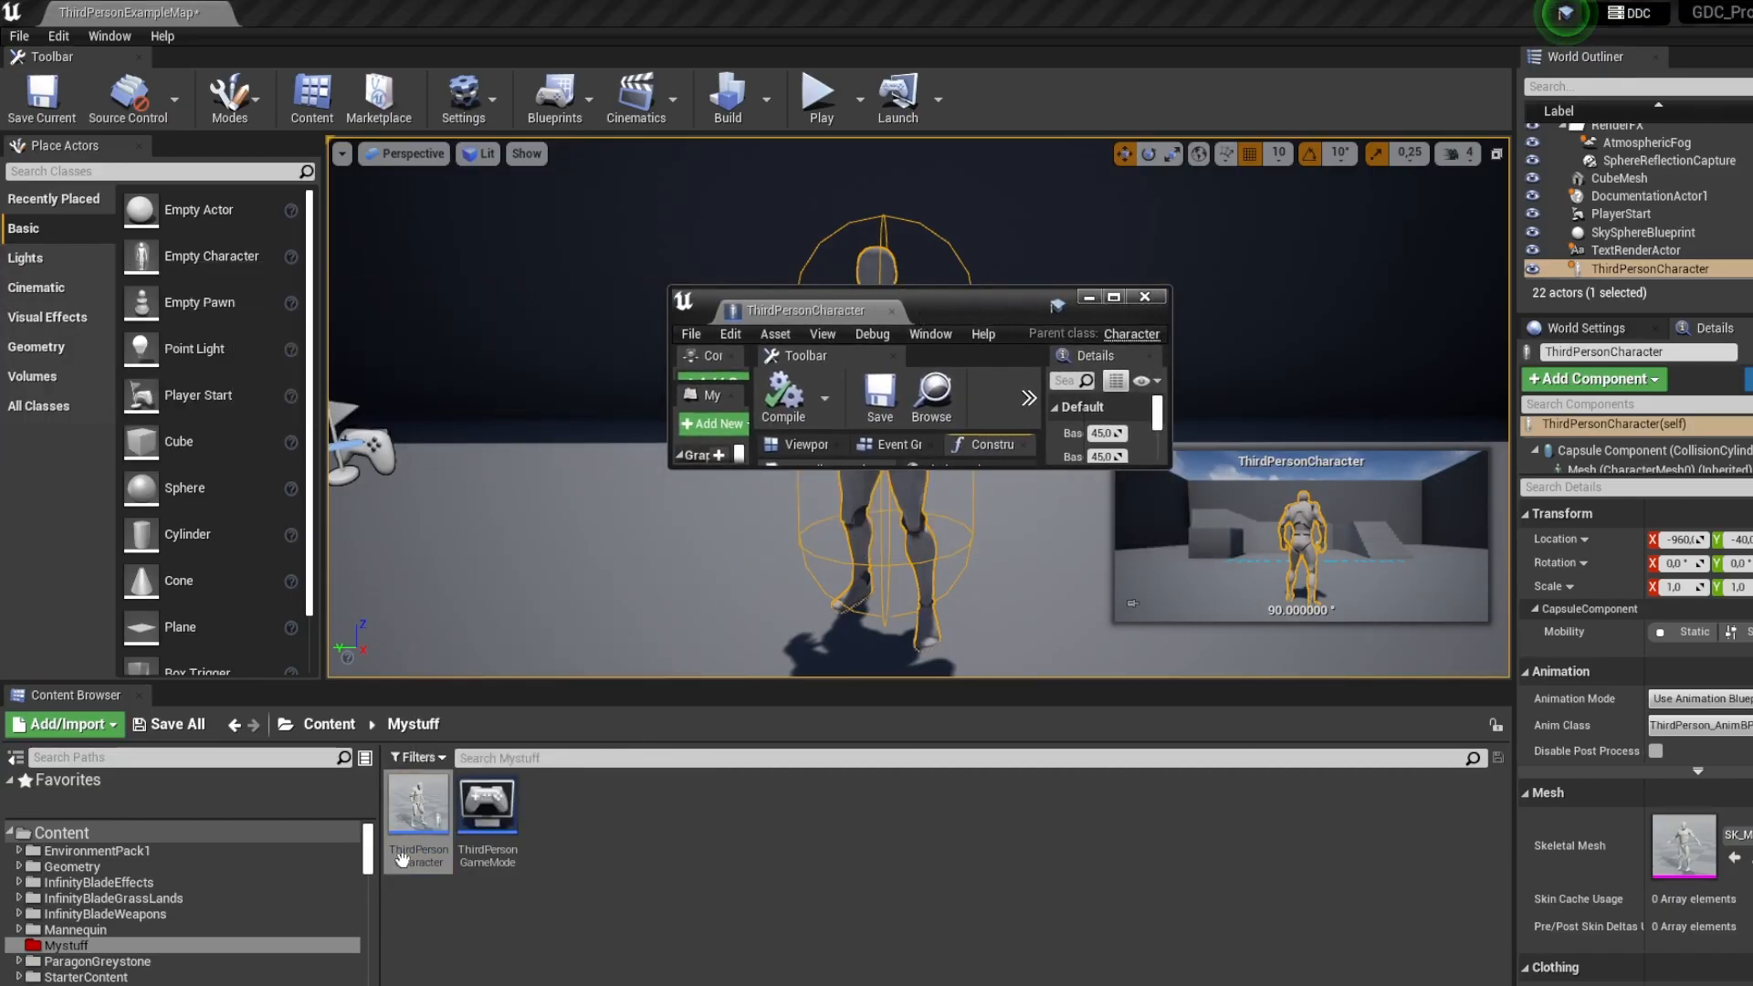
left_click(1113, 297)
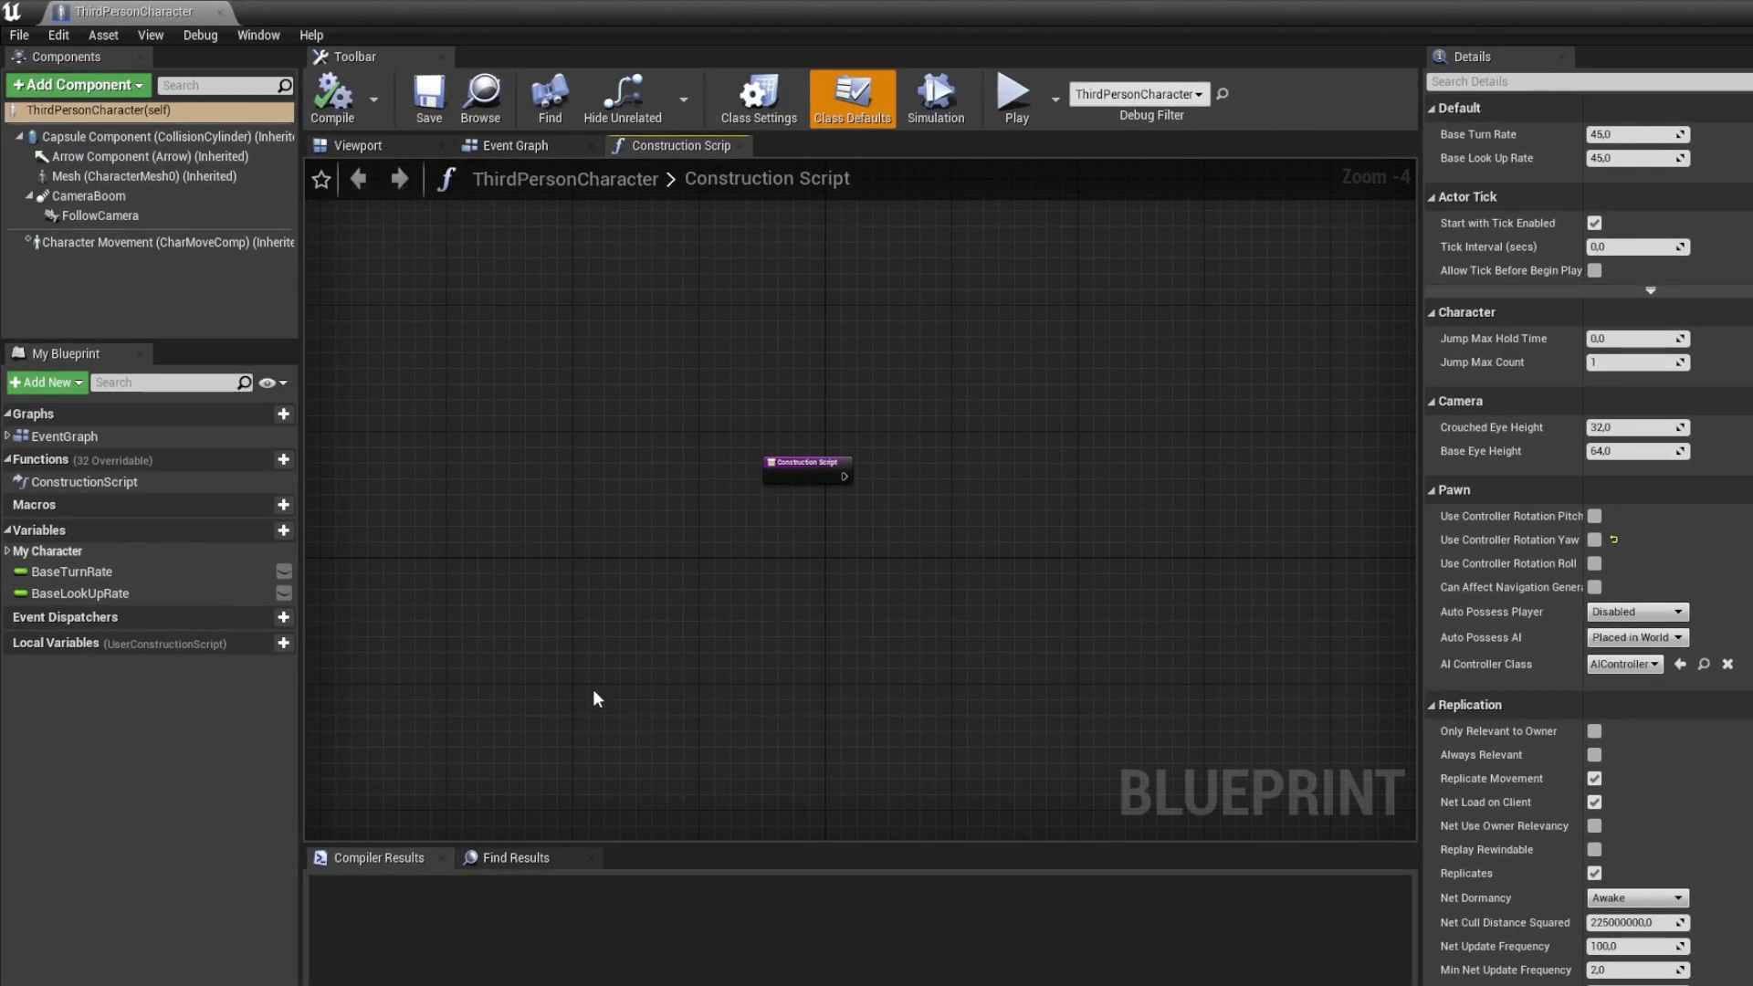
Close the Construction Script graph and delete the "Press R to reset VR orientation and position" comment with its nodes from the Event Graph
left_click(742, 146)
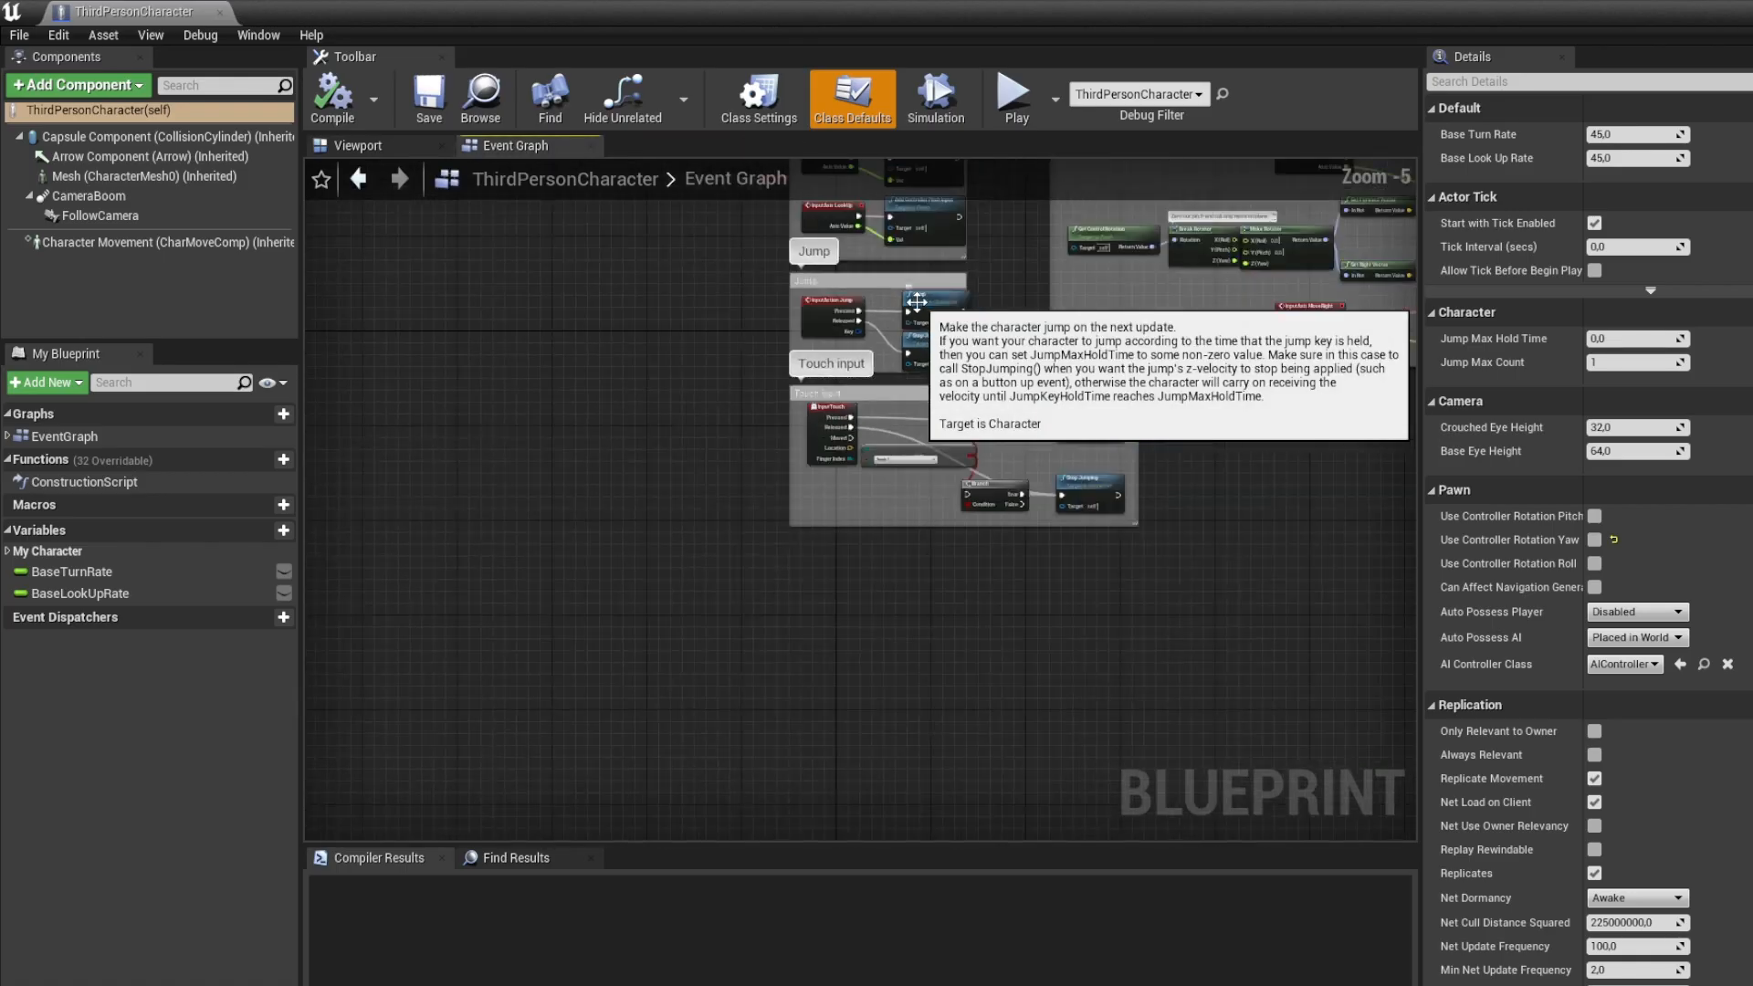
scroll(899, 274, "down", 6)
scroll(798, 532, "down", 2)
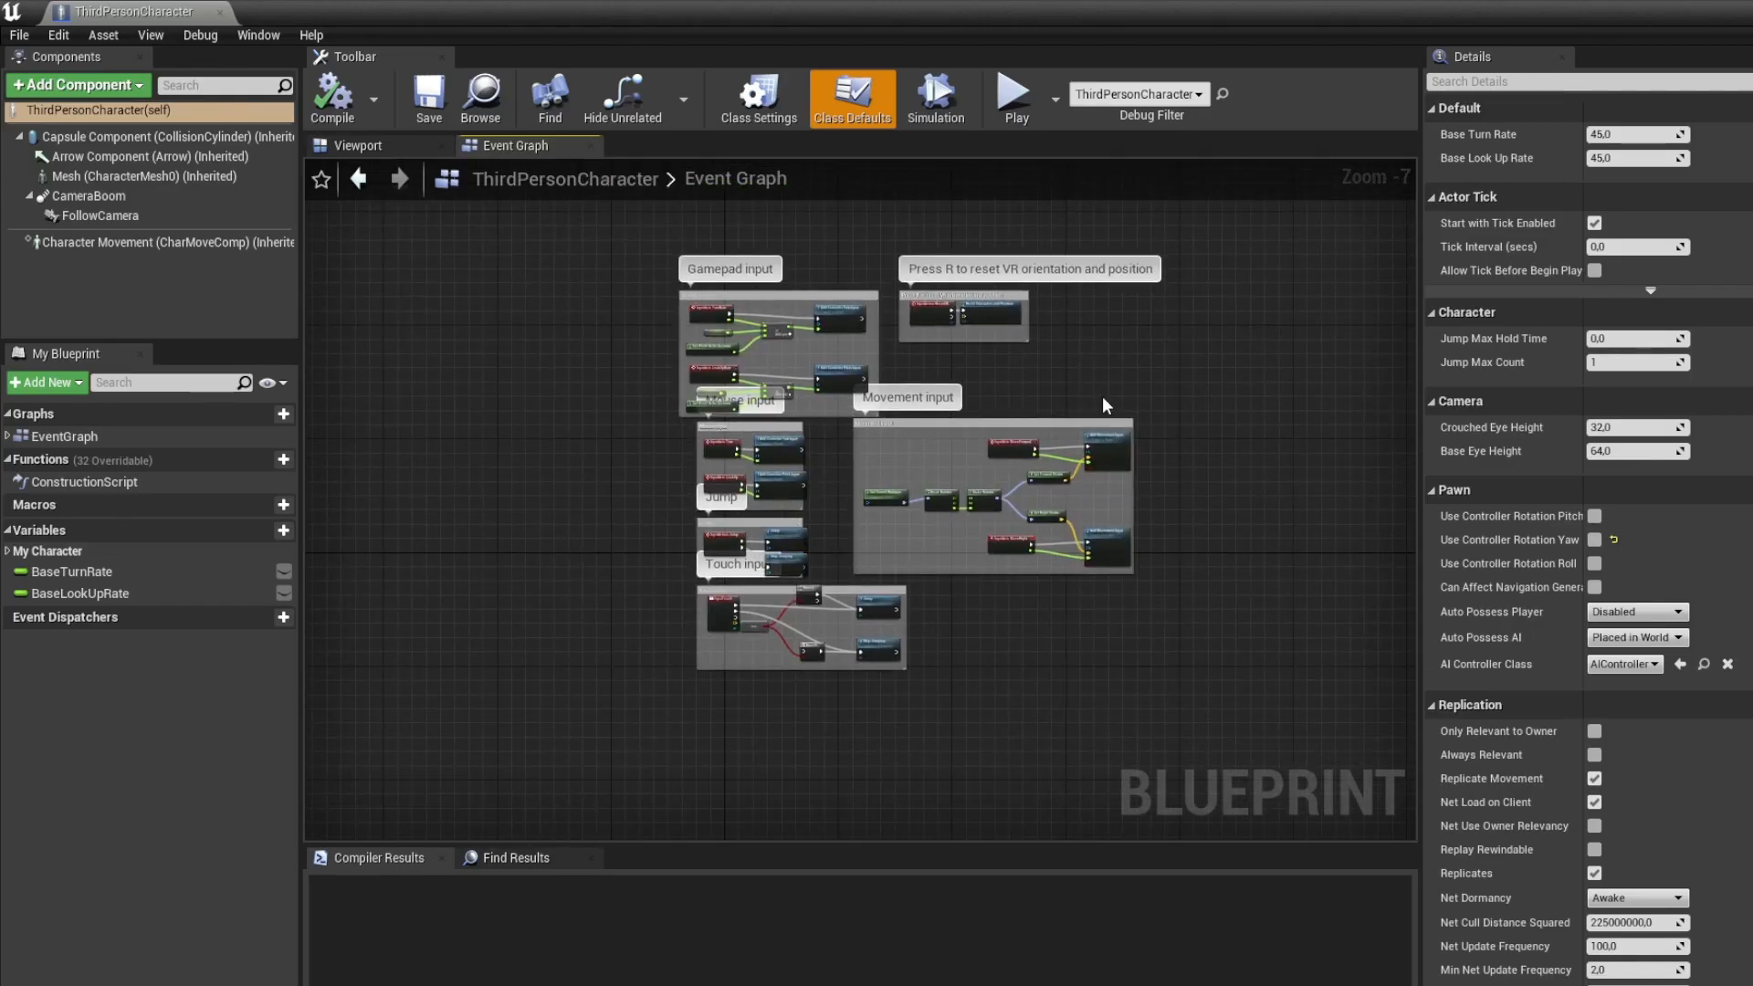
scroll(843, 308, "up", 4)
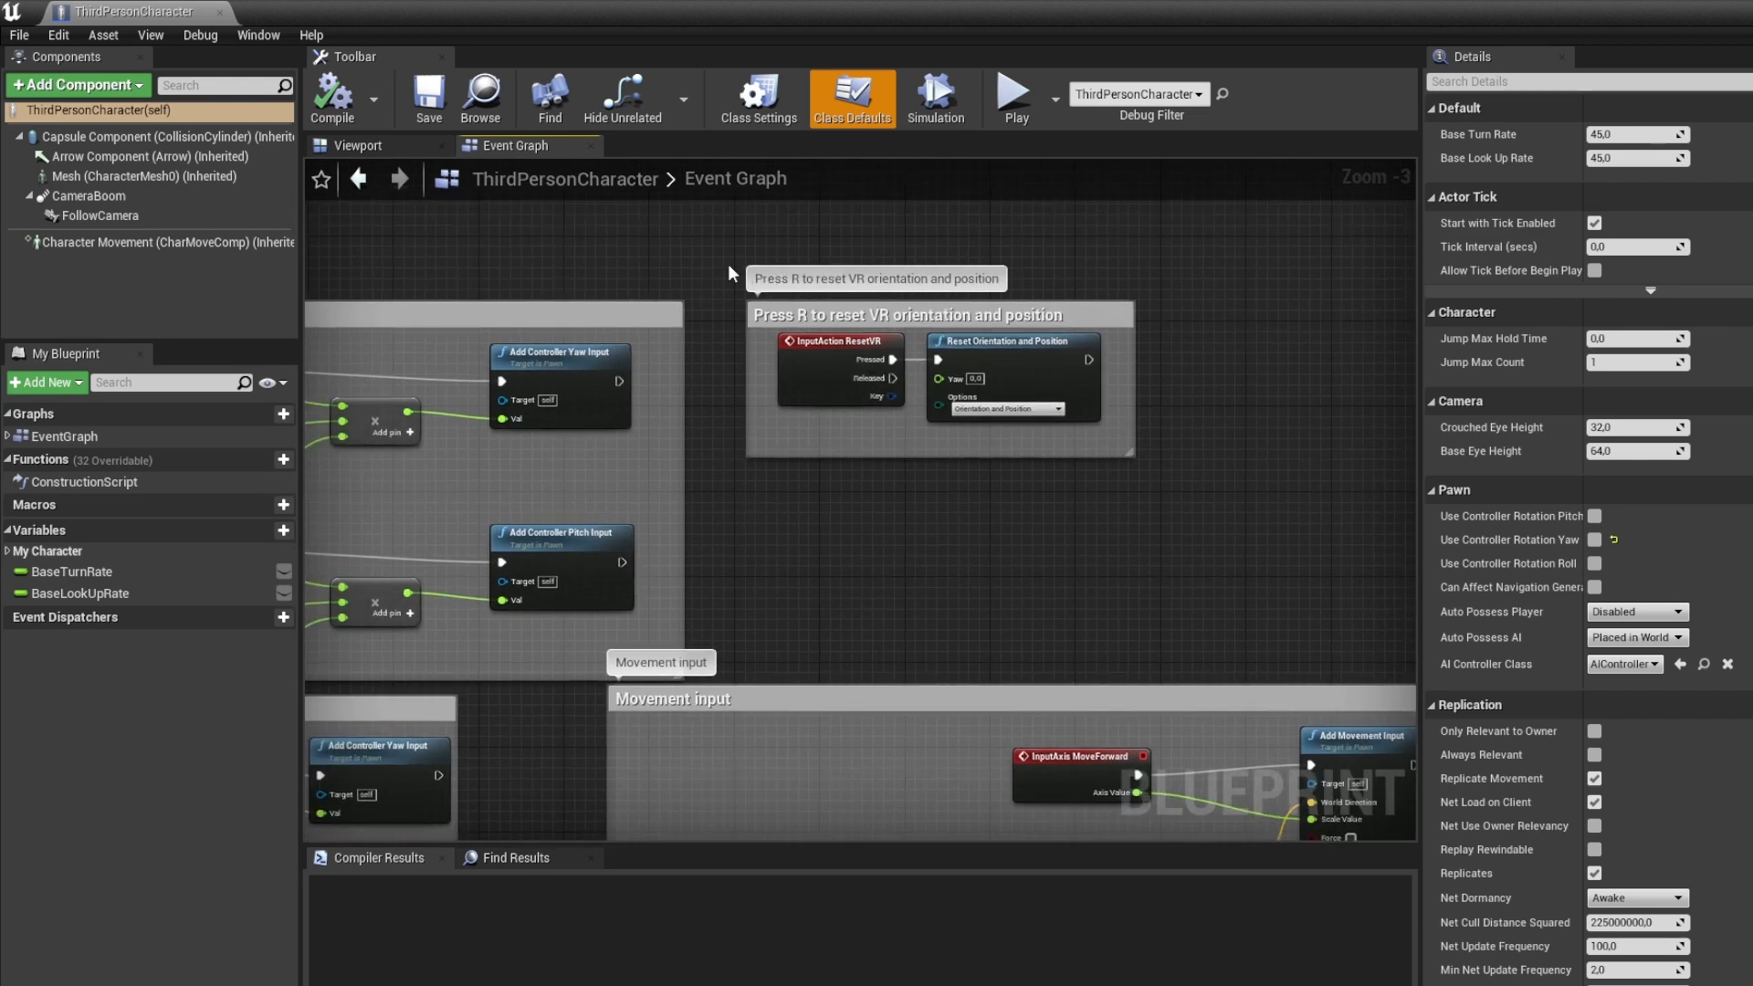
left_click_drag(713, 235, 1262, 532)
key("Delete")
Move the Gamepad input comment group up and left, away from the Mouse input group, and select its nodes for inspection
scroll(778, 561, "down", 2)
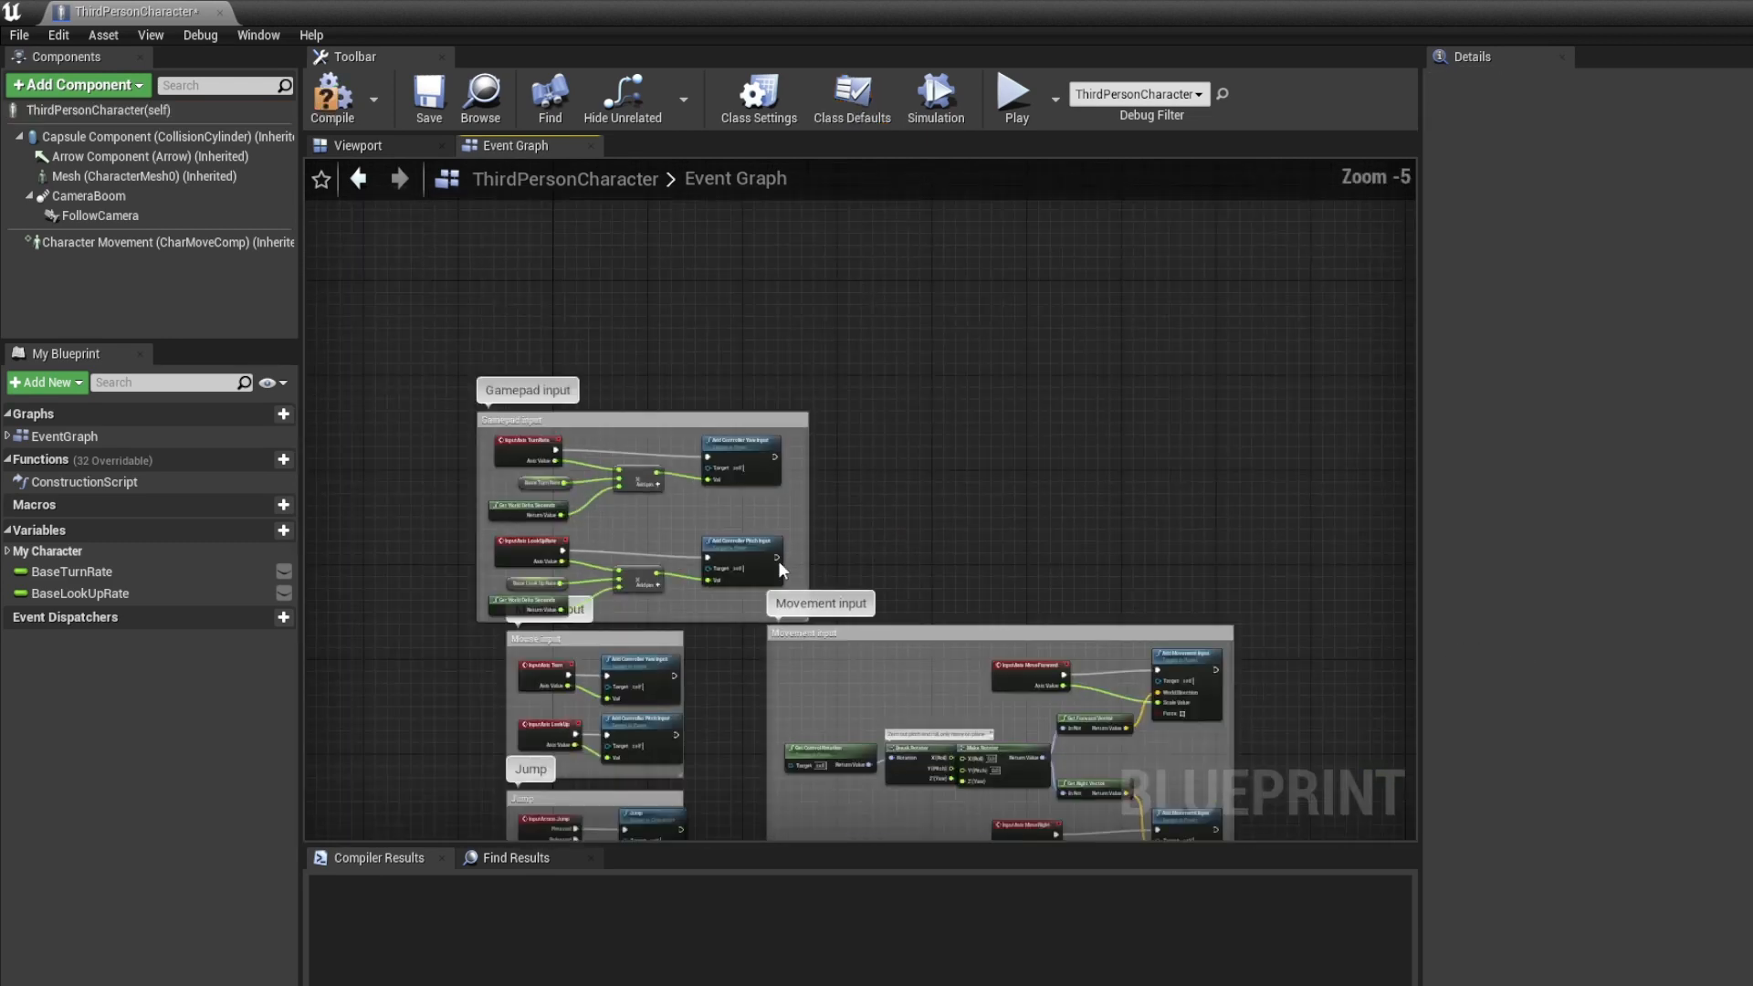
right_click_drag(778, 560, 1054, 456)
scroll(887, 407, "up", 3)
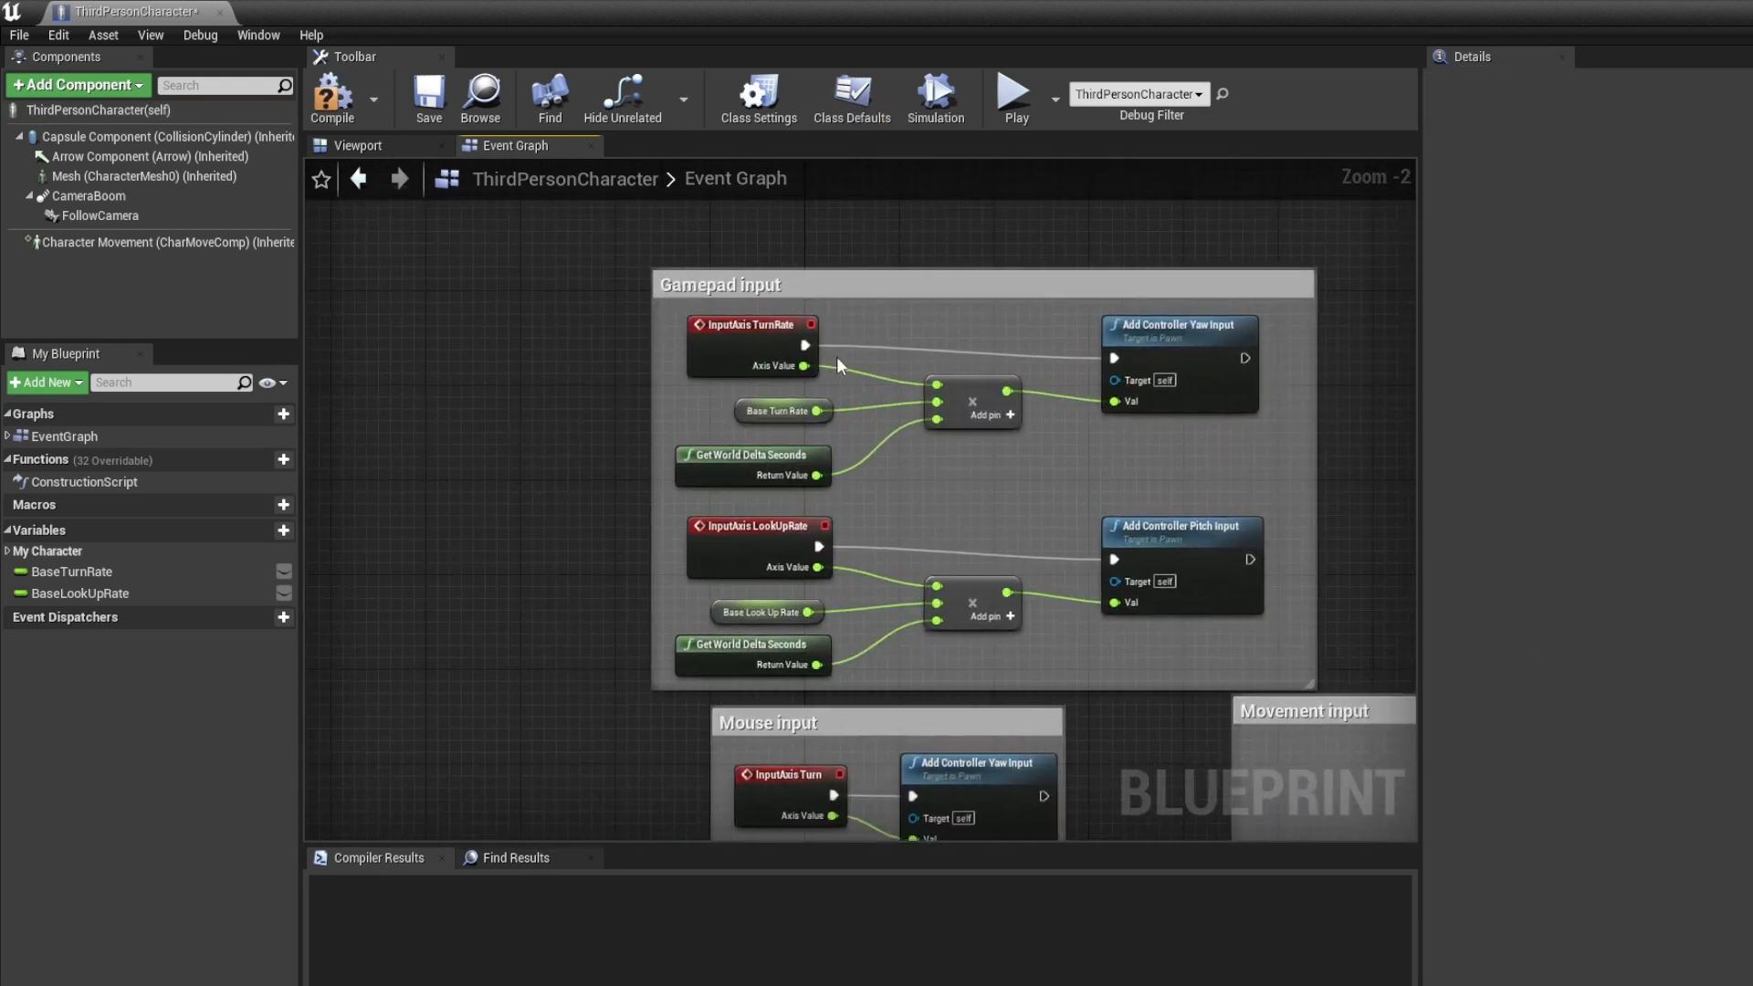
left_click_drag(849, 291, 661, 258)
left_click(658, 290)
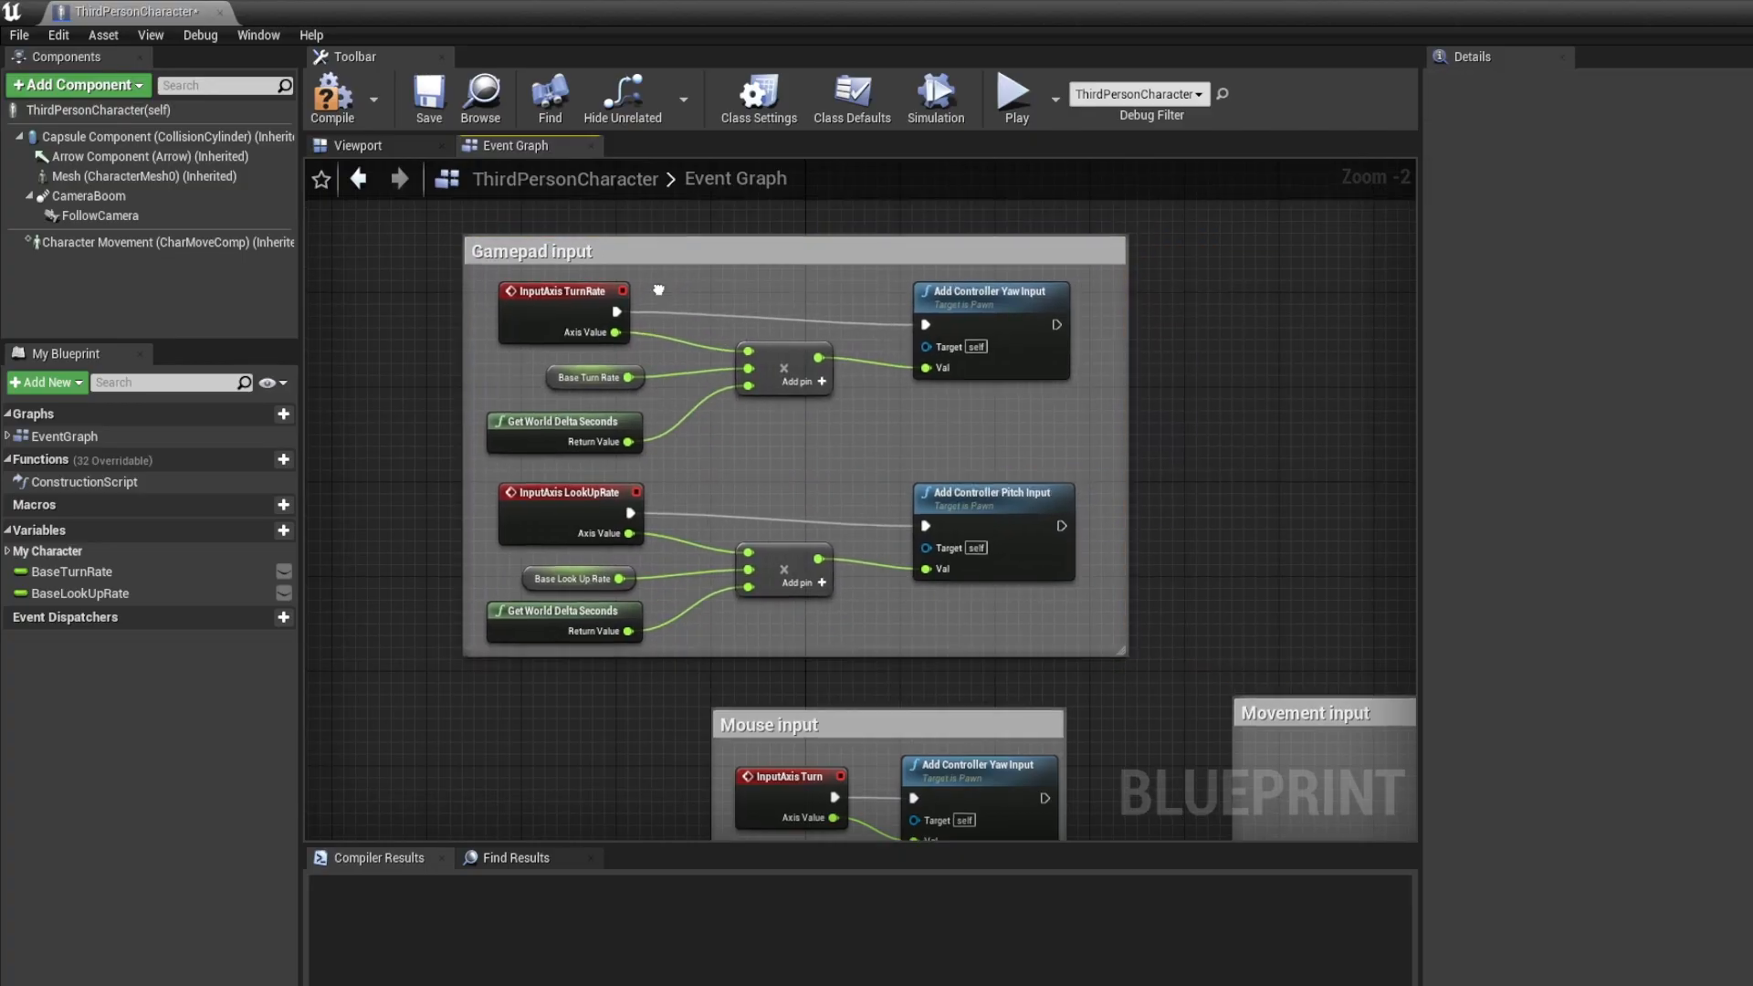
right_click_drag(658, 290, 706, 336)
left_click(585, 346)
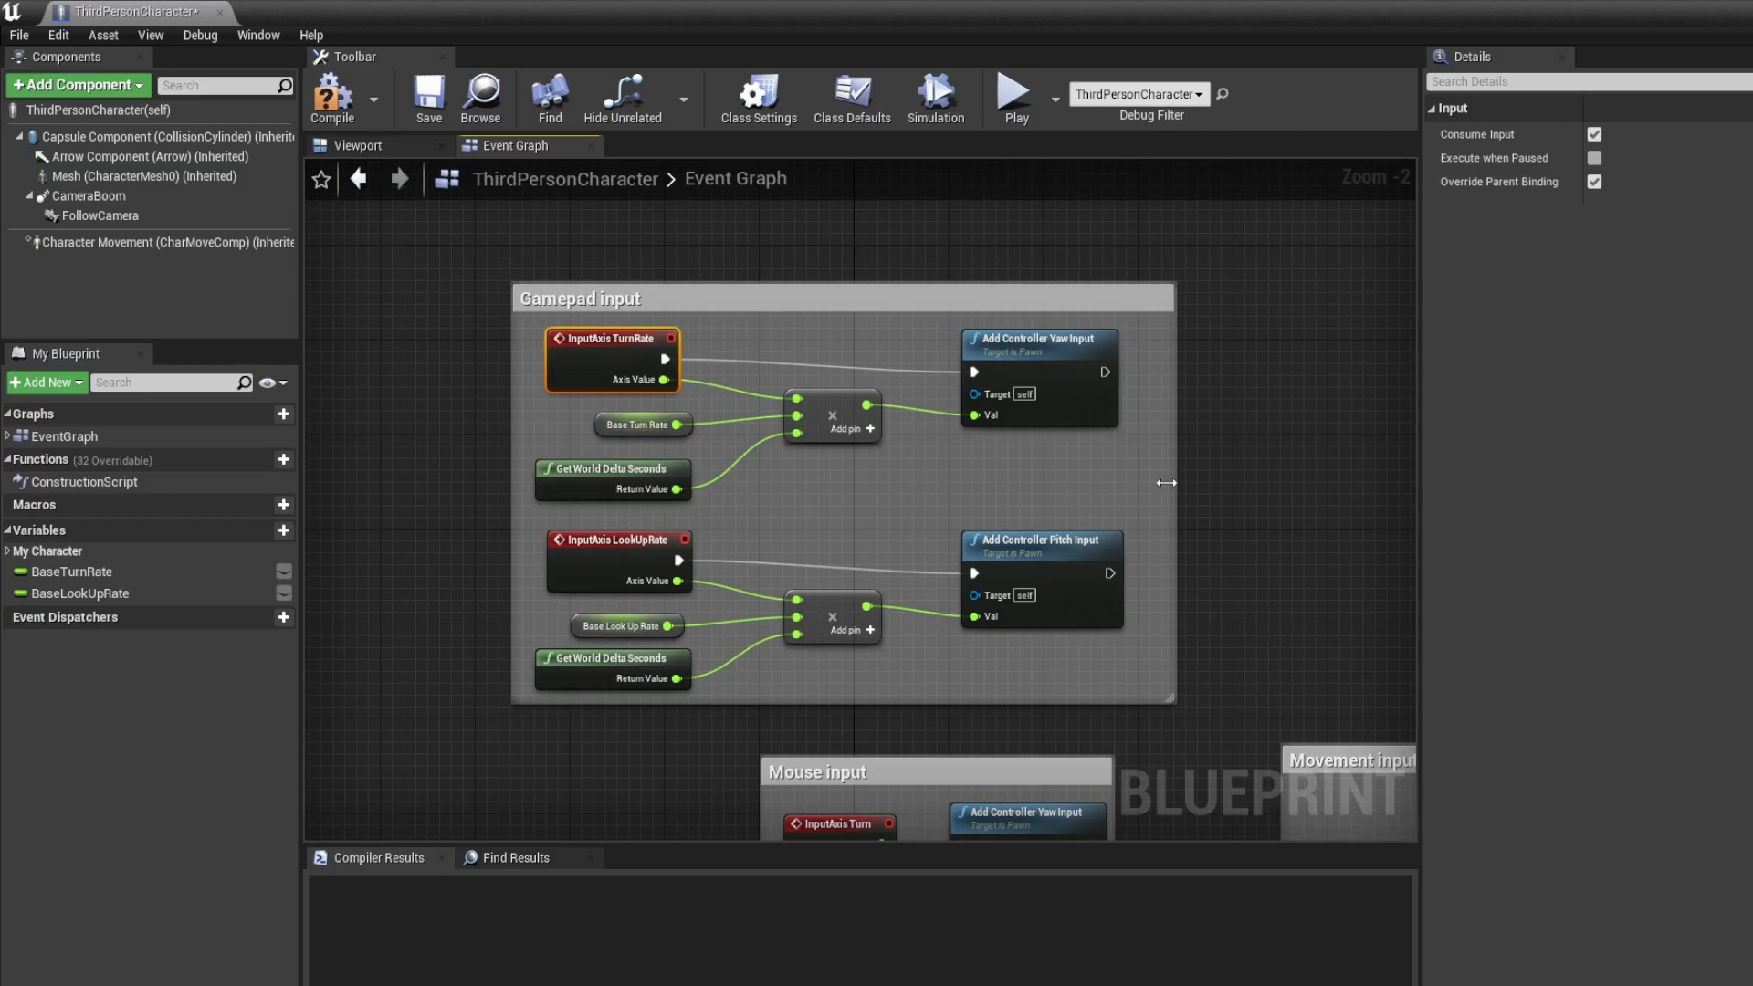
left_click_drag(1189, 302, 451, 734)
left_click(562, 759)
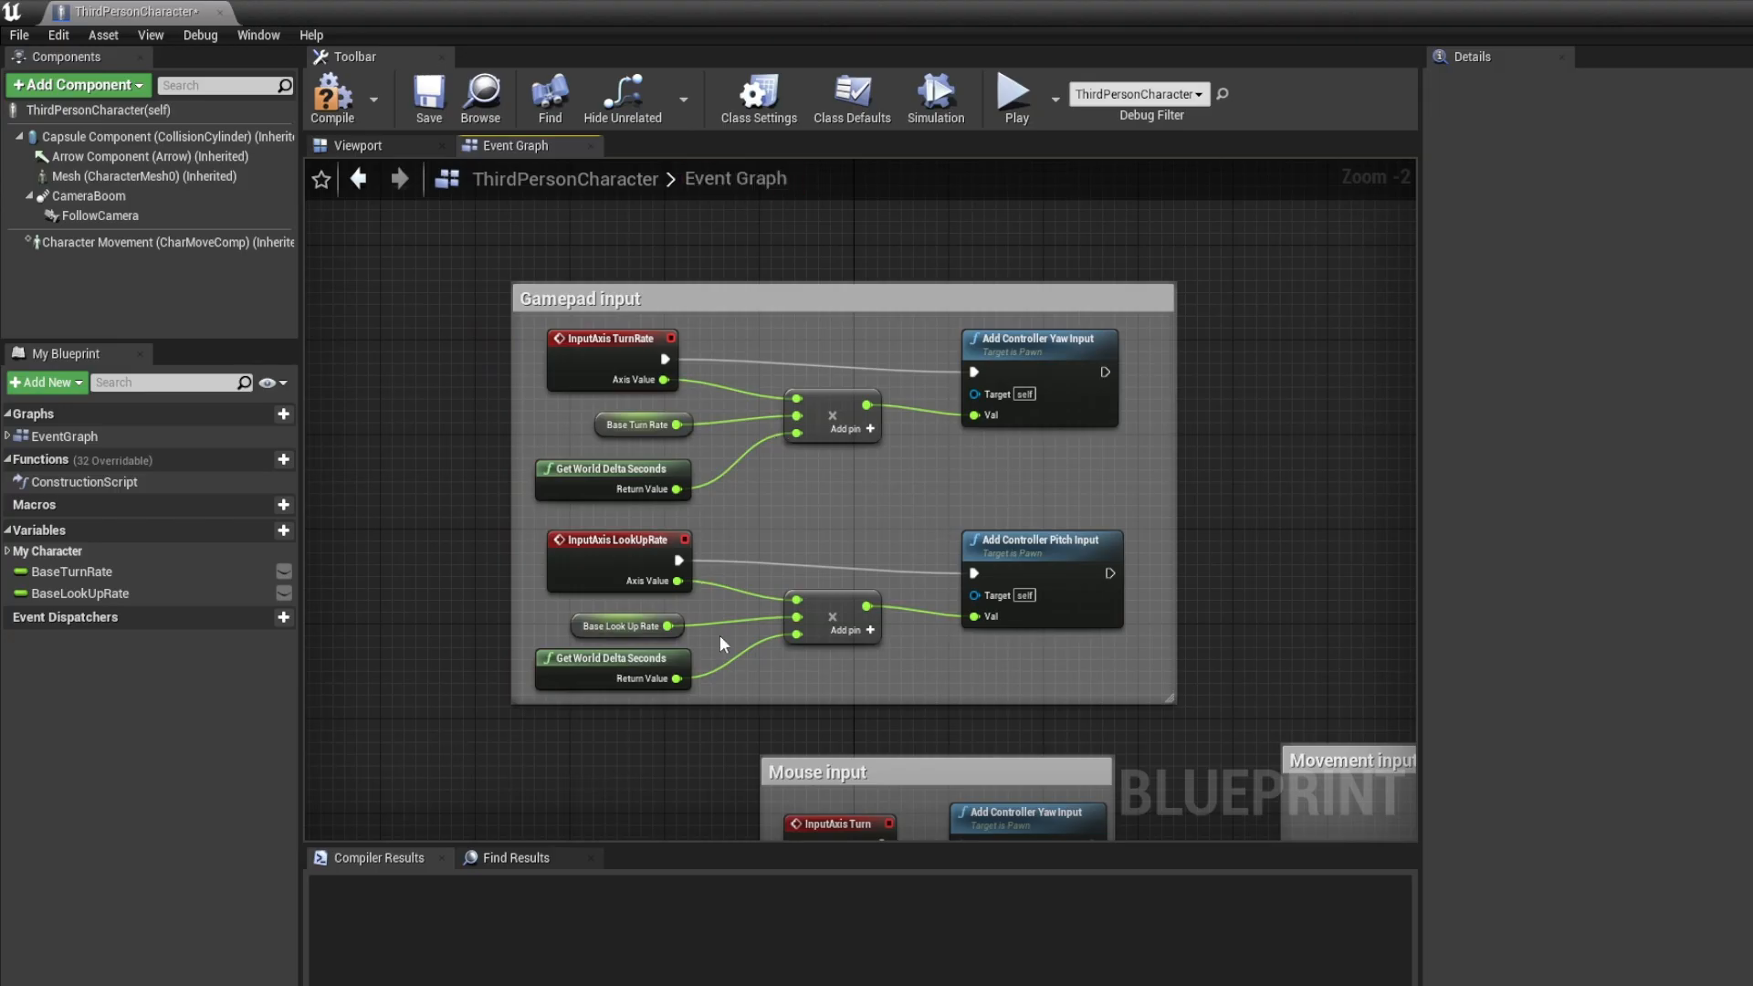
Move the Mouse input comment group beneath the Gamepad input group, widen its box, and space out the nodes inside it
right_click_drag(721, 644, 756, 307)
left_click_drag(869, 391, 613, 366)
left_click_drag(896, 469, 1224, 467)
left_click_drag(1108, 471, 987, 423)
left_click_drag(1042, 561, 924, 522)
Align the left edge of the Mouse input comment with the Gamepad input comment and trim its width to match
left_click_drag(841, 348, 853, 351)
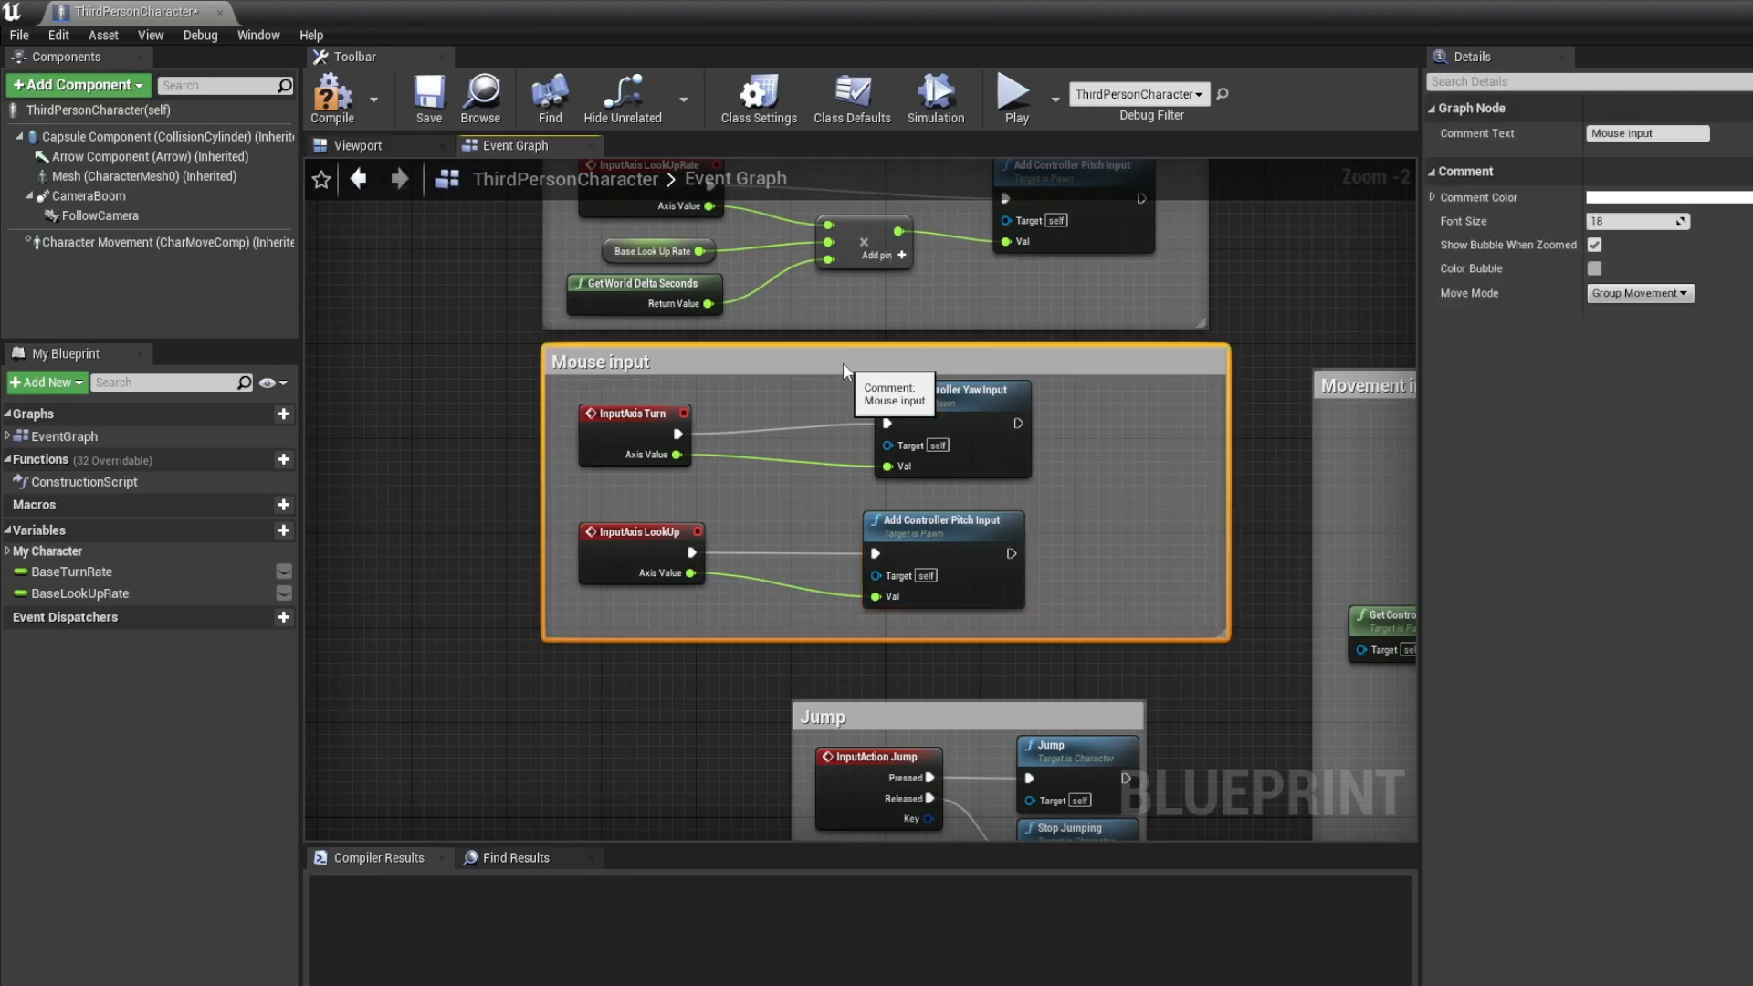
left_click(1235, 479)
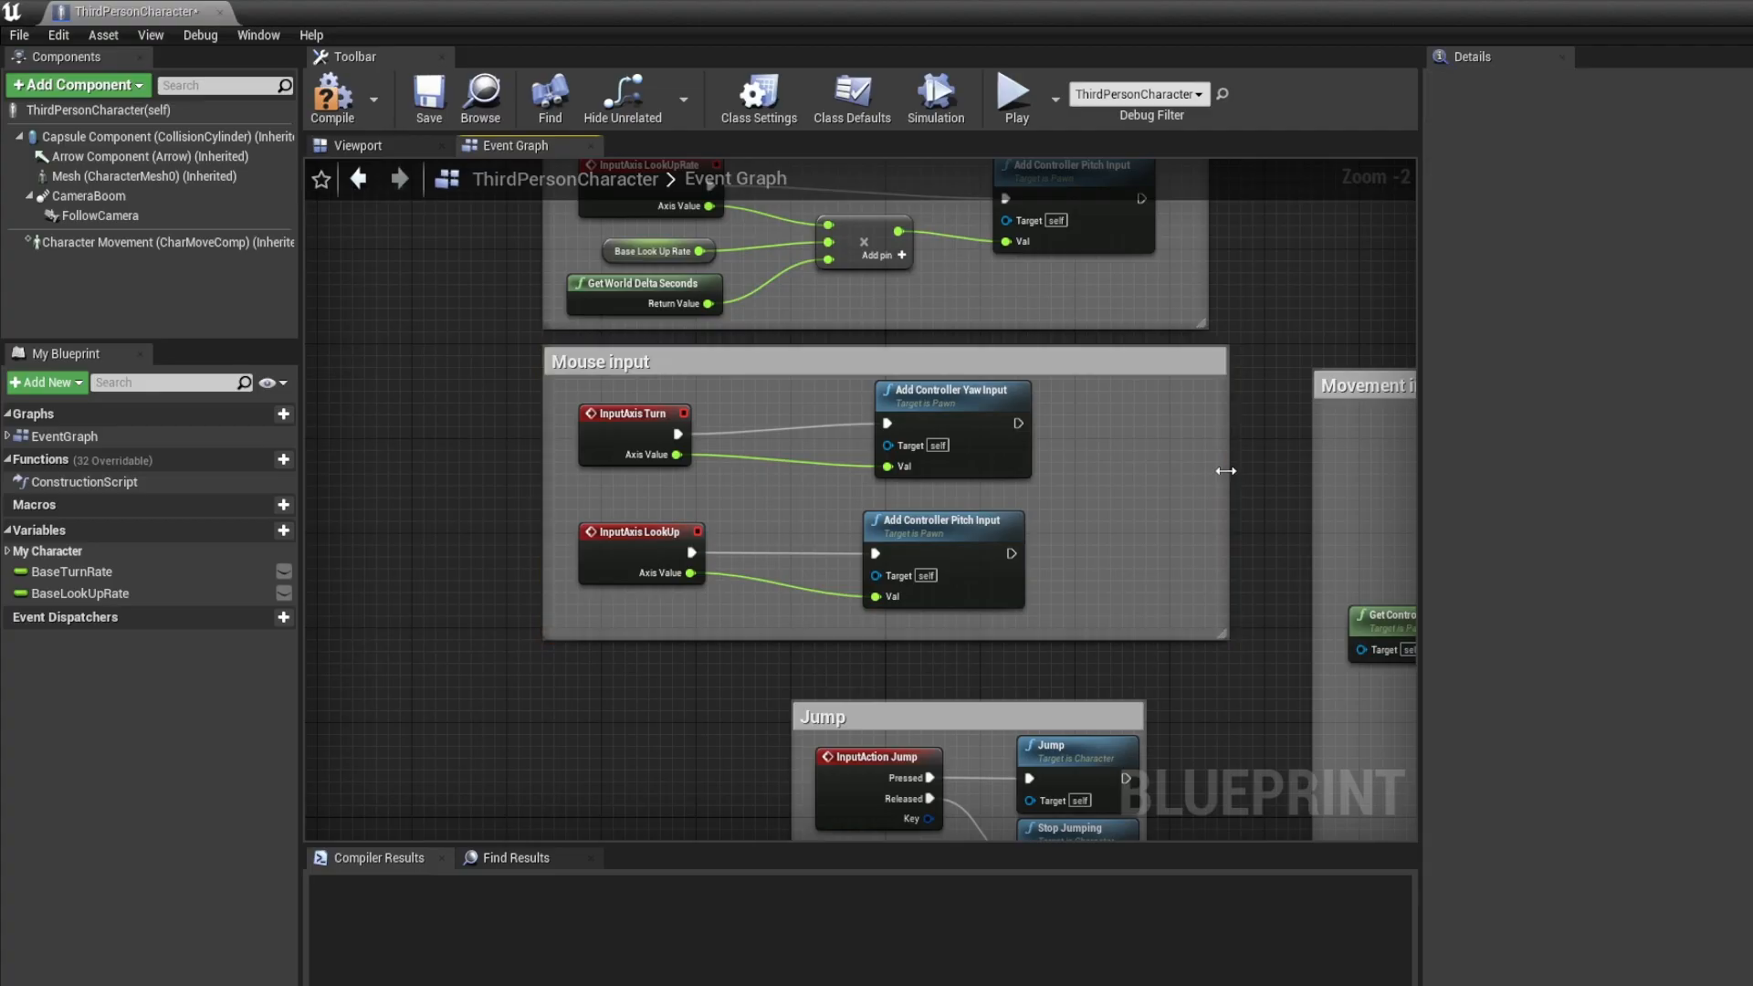
left_click_drag(1226, 470, 1203, 464)
right_click_drag(1079, 169, 1084, 358)
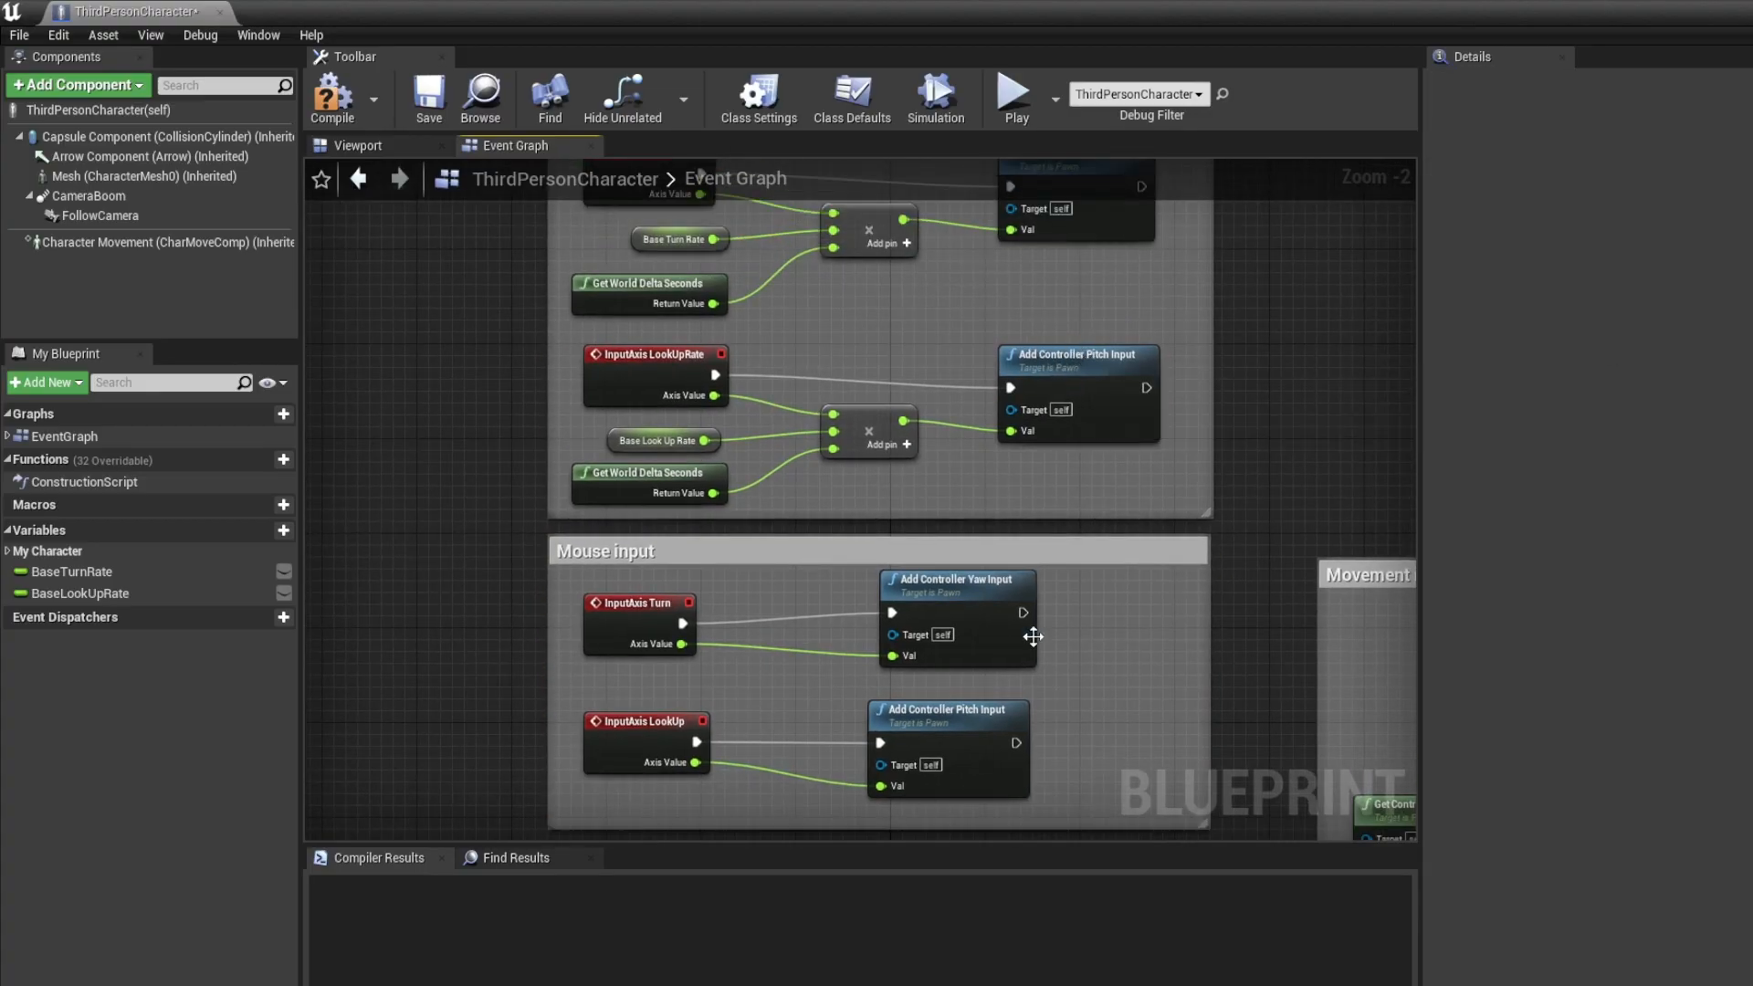
Move the Jump comment group directly beneath the Mouse input group, with their left edges aligned
right_click_drag(1033, 637, 1120, 77)
left_click_drag(1051, 340, 803, 315)
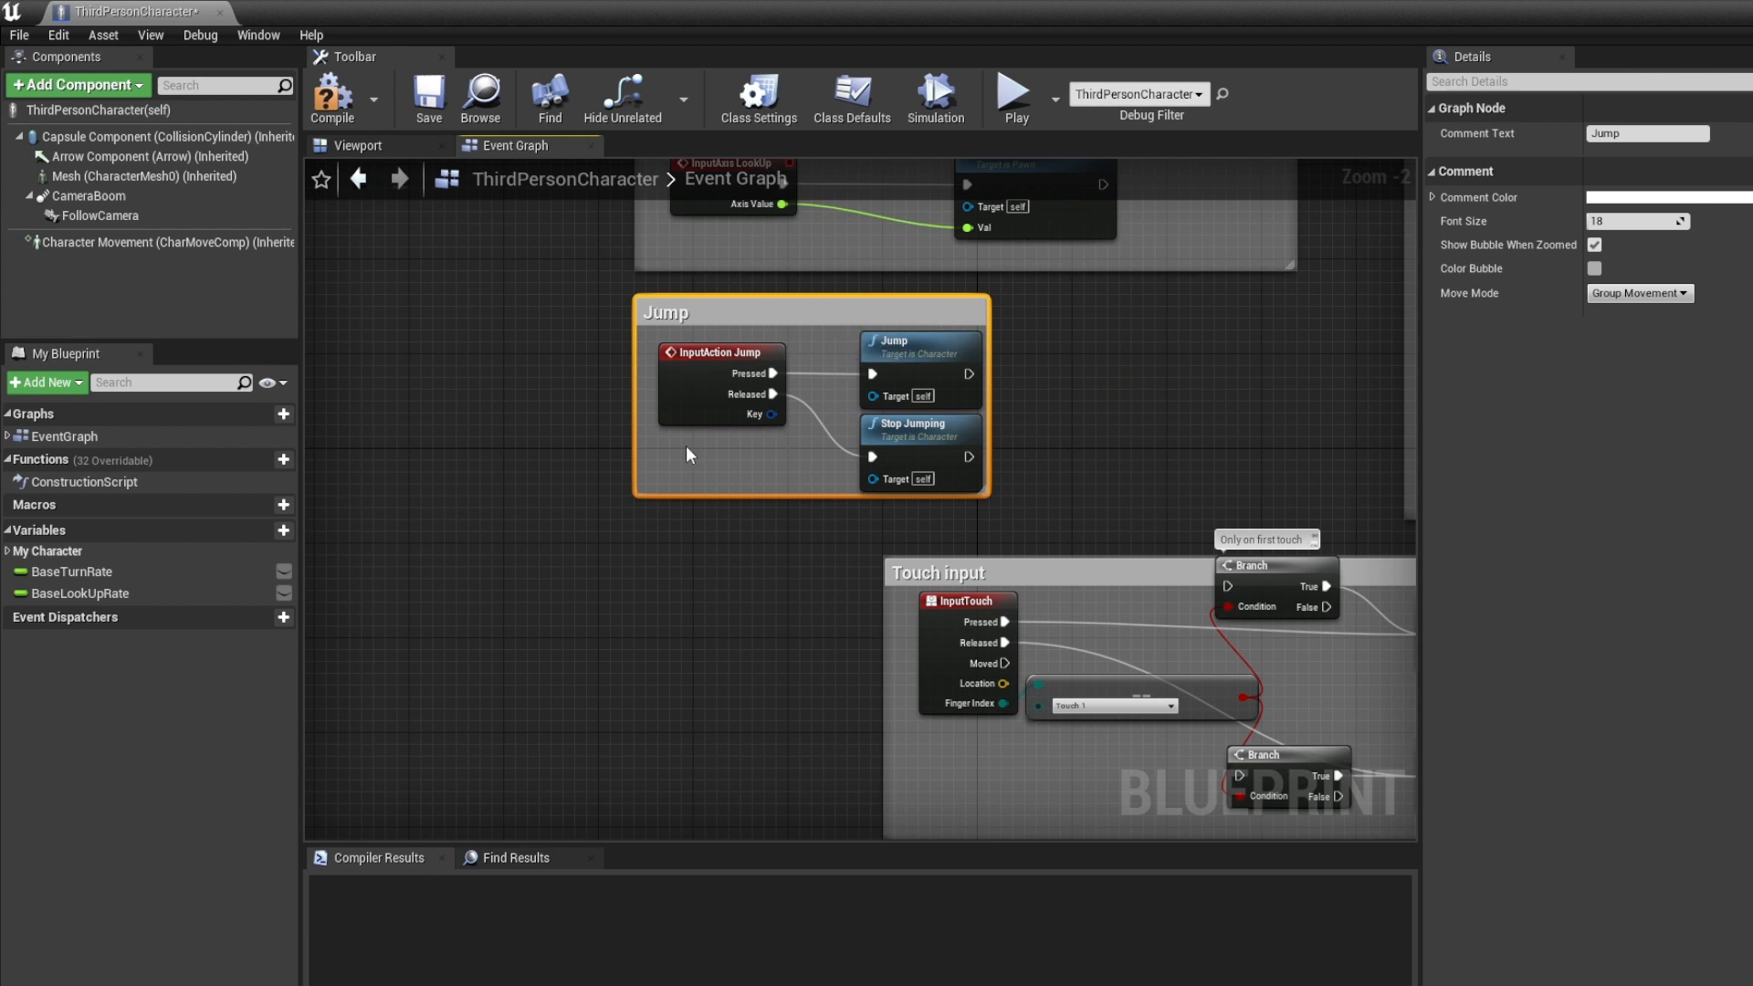
Delete the Touch input comment group together with all the nodes inside it
left_click(687, 397)
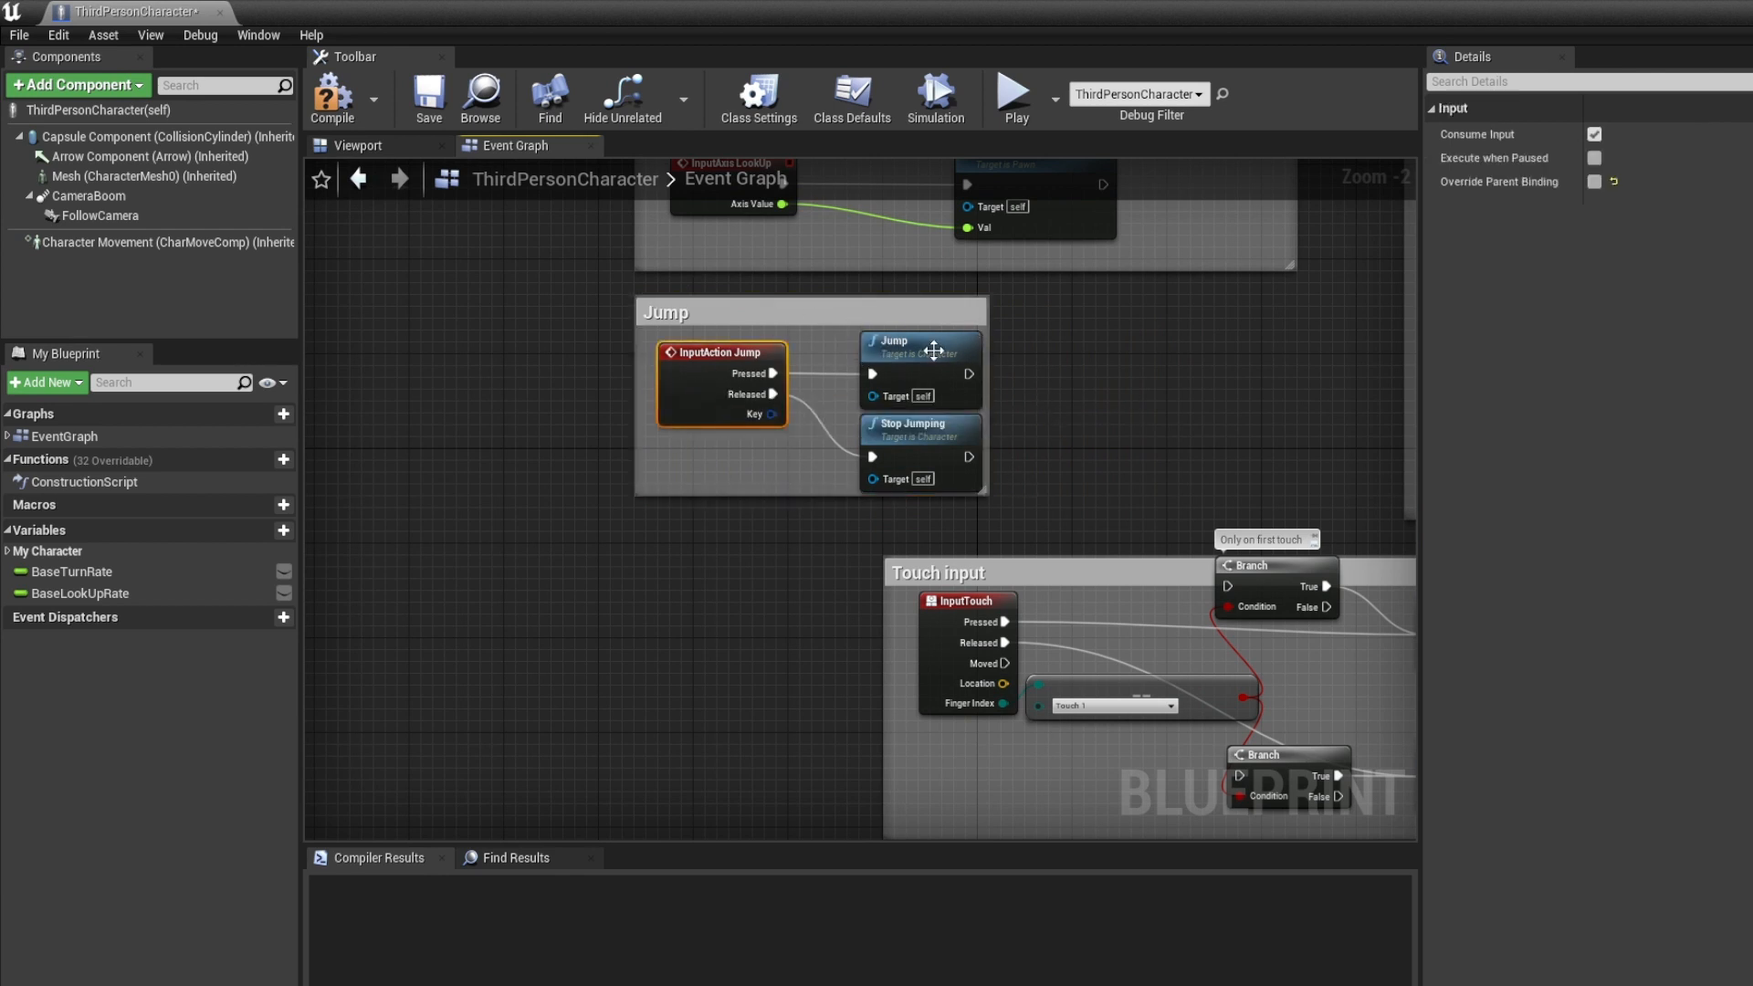
right_click_drag(1091, 573, 941, 416)
left_click_drag(934, 415, 699, 400)
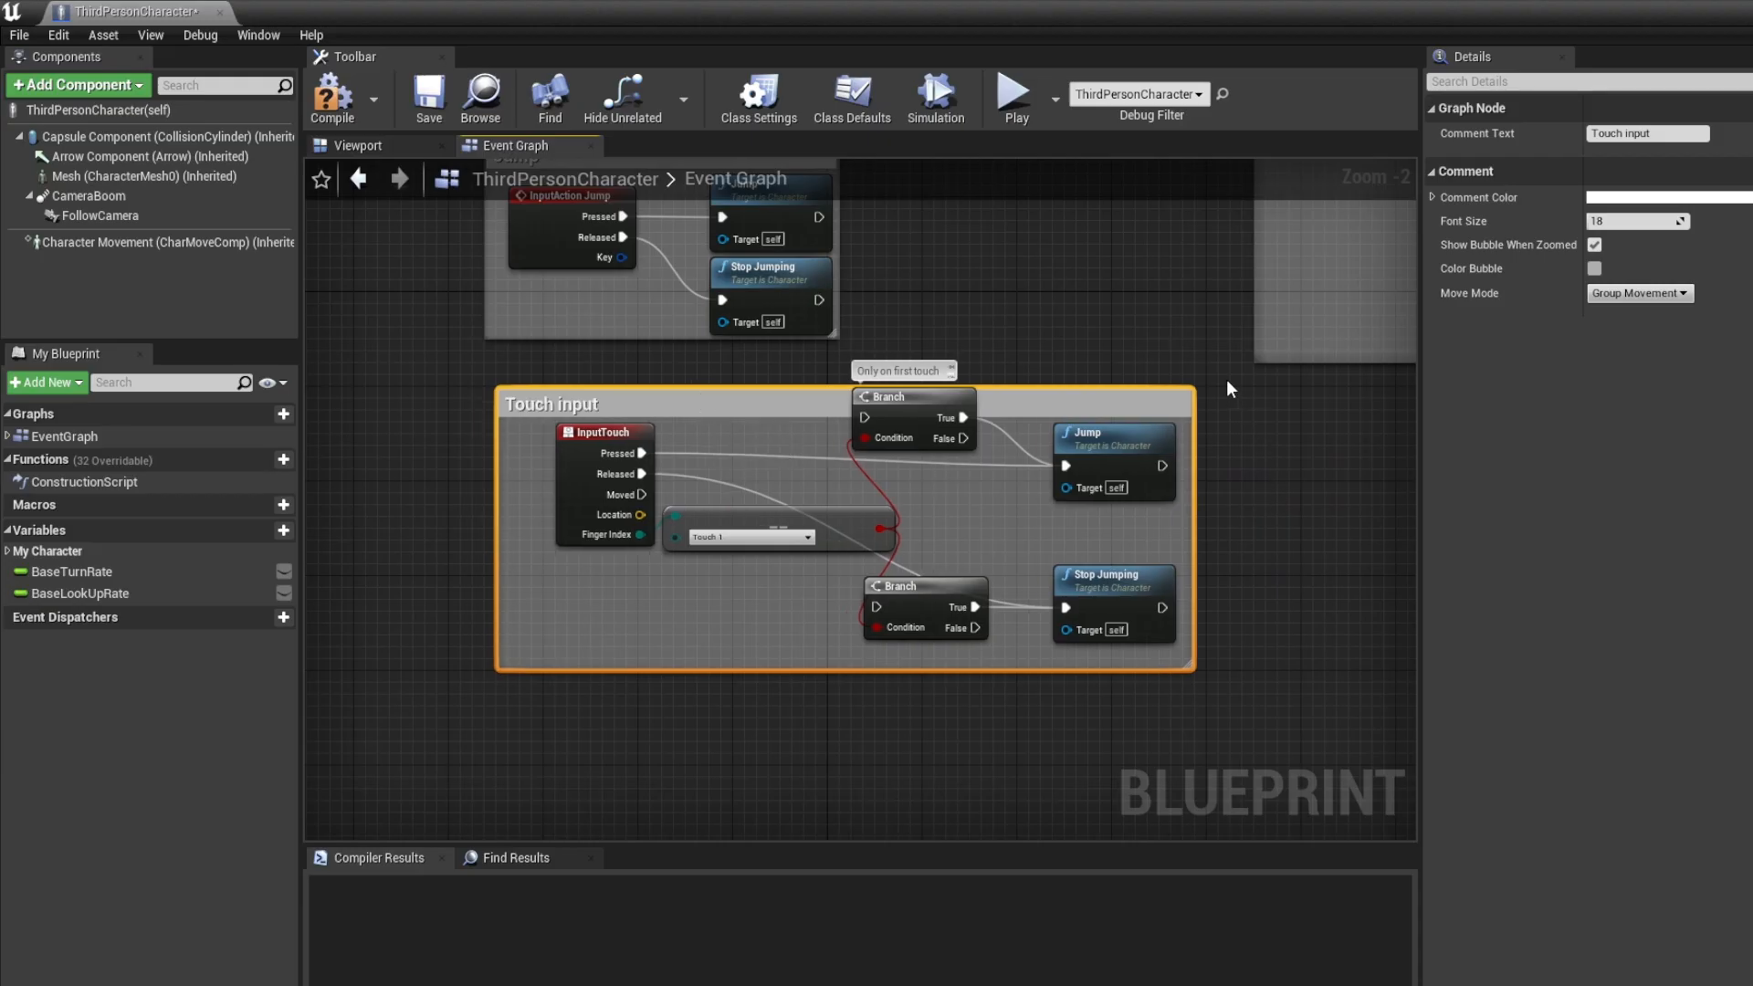
left_click_drag(1225, 379, 567, 671)
key("Delete")
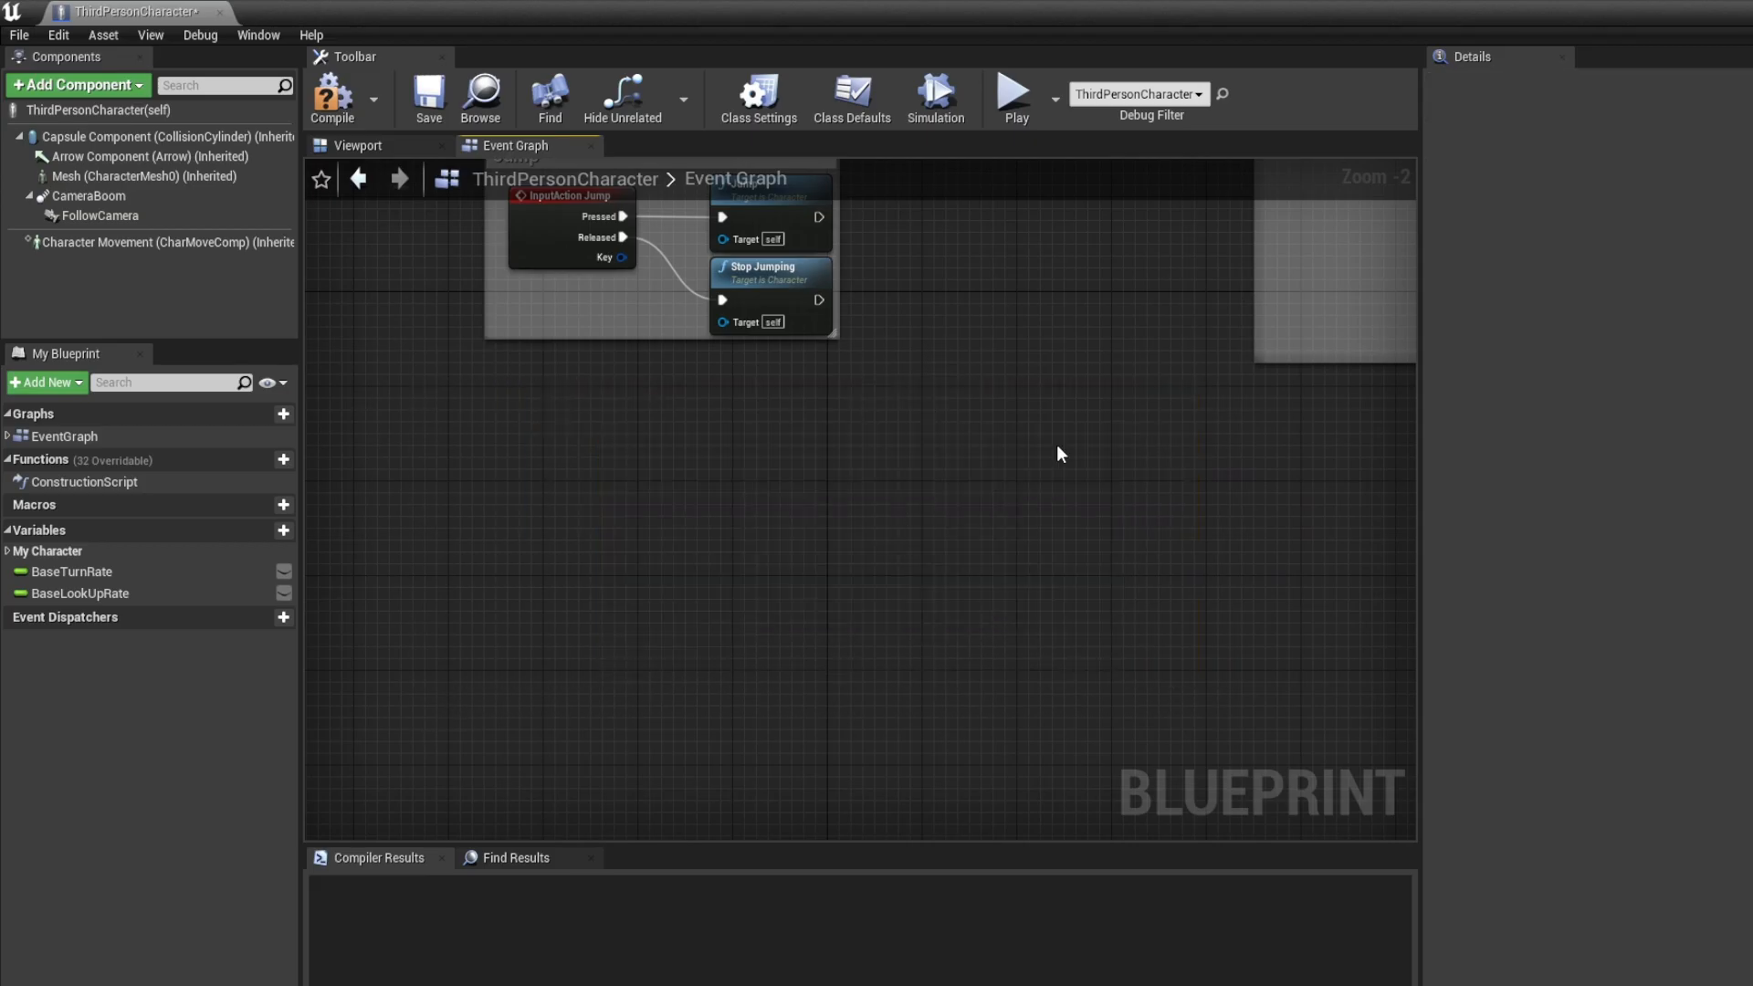
Move the Movement input comment group directly beneath the Jump group, roughly in line with its left edge
right_click_drag(1074, 442, 775, 728)
right_click_drag(1121, 458, 791, 668)
right_click_drag(855, 476, 646, 374)
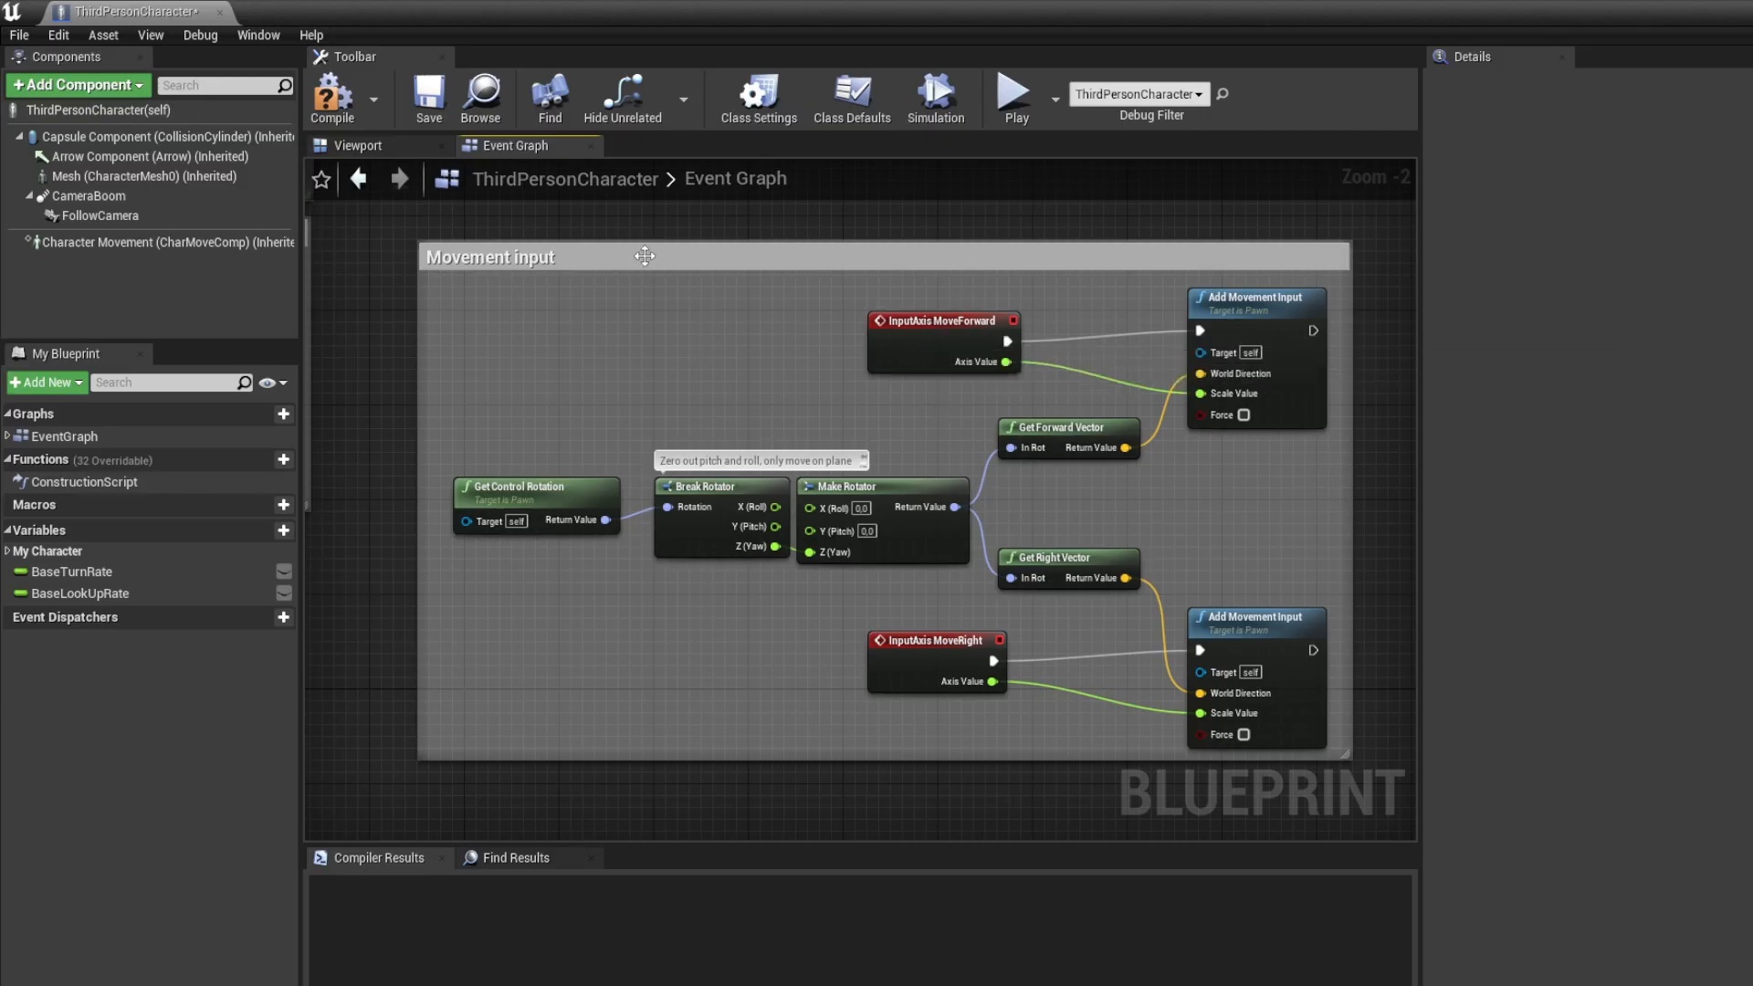
scroll(860, 424, "down", 4)
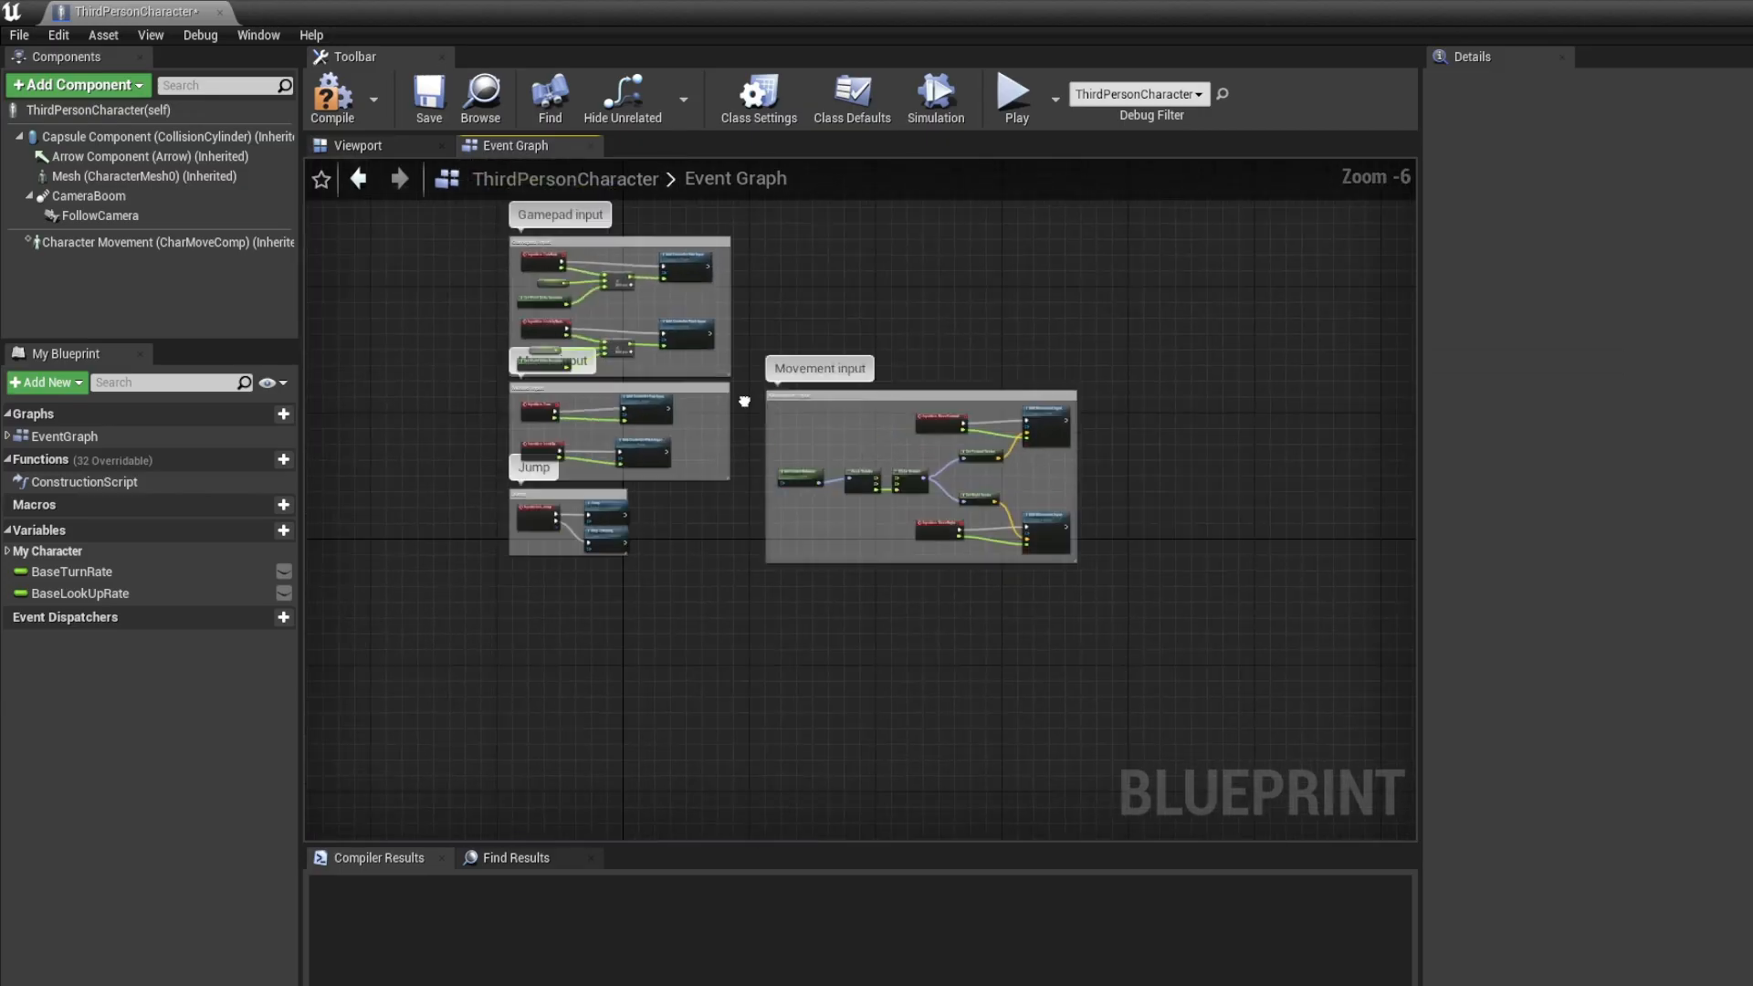
right_click_drag(744, 401, 792, 463)
left_click_drag(913, 476, 653, 643)
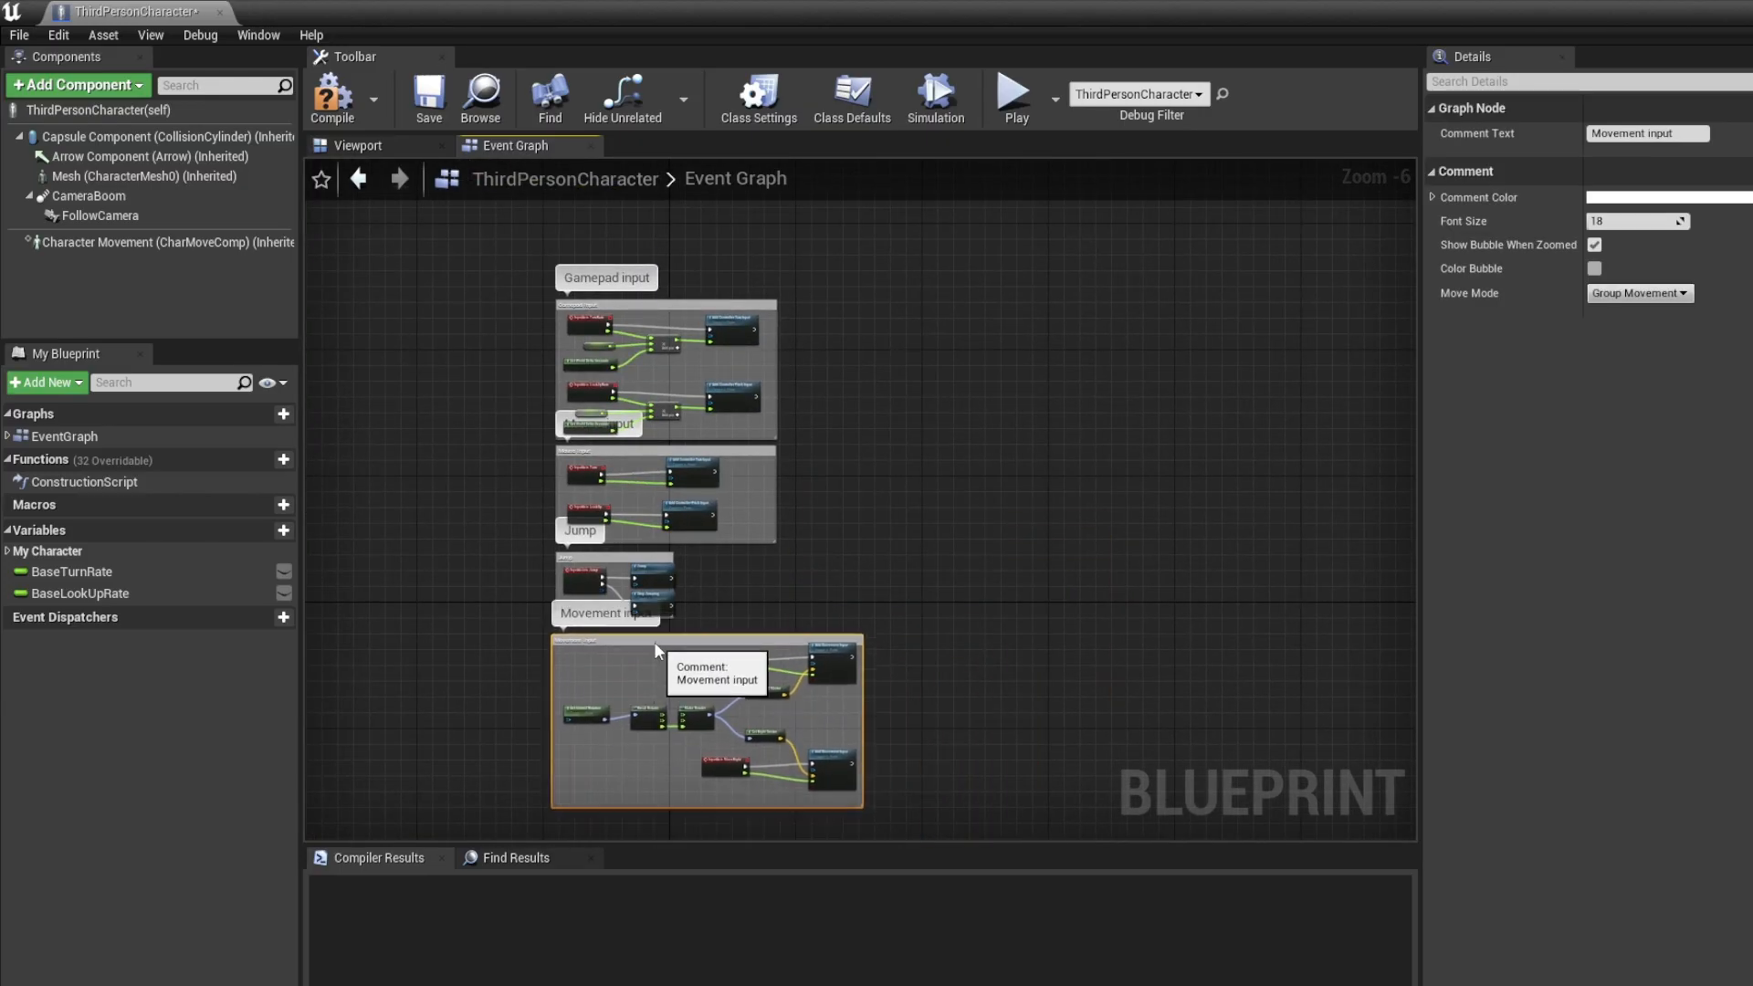
left_click(757, 599)
right_click_drag(758, 599, 812, 463)
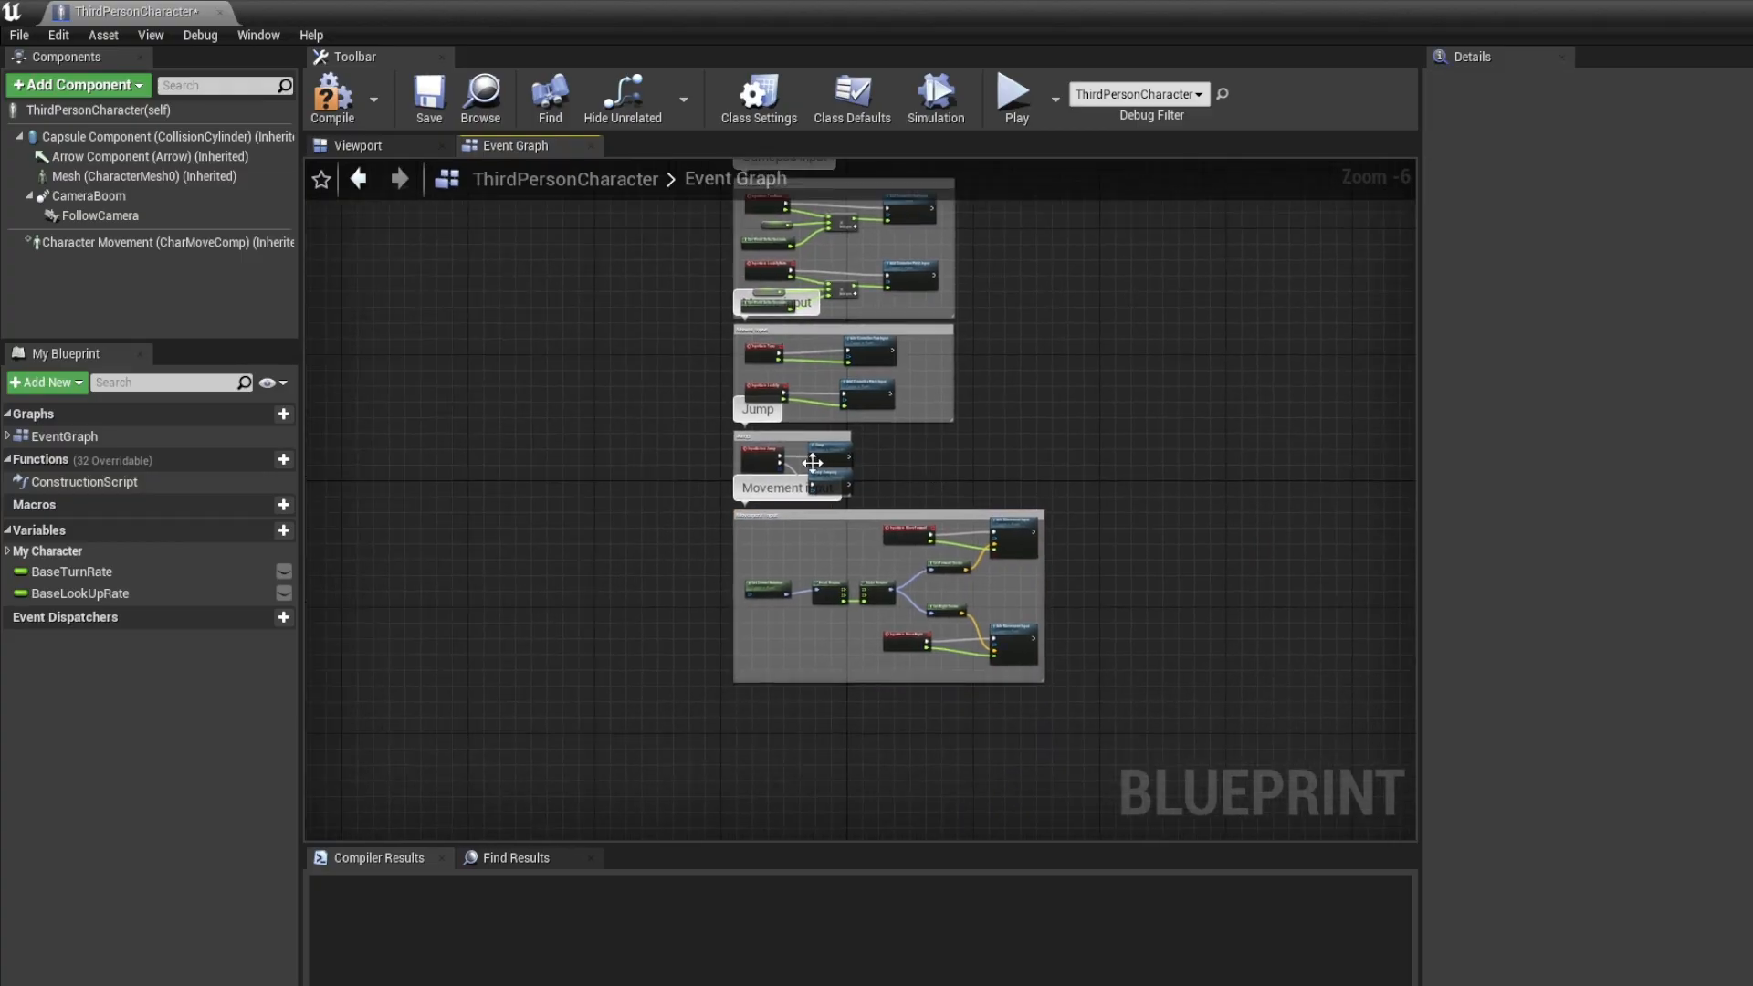
Add a Sprint input action event in the empty graph area above the Gamepad input group
scroll(813, 463, "up", 4)
scroll(862, 468, "down", 2)
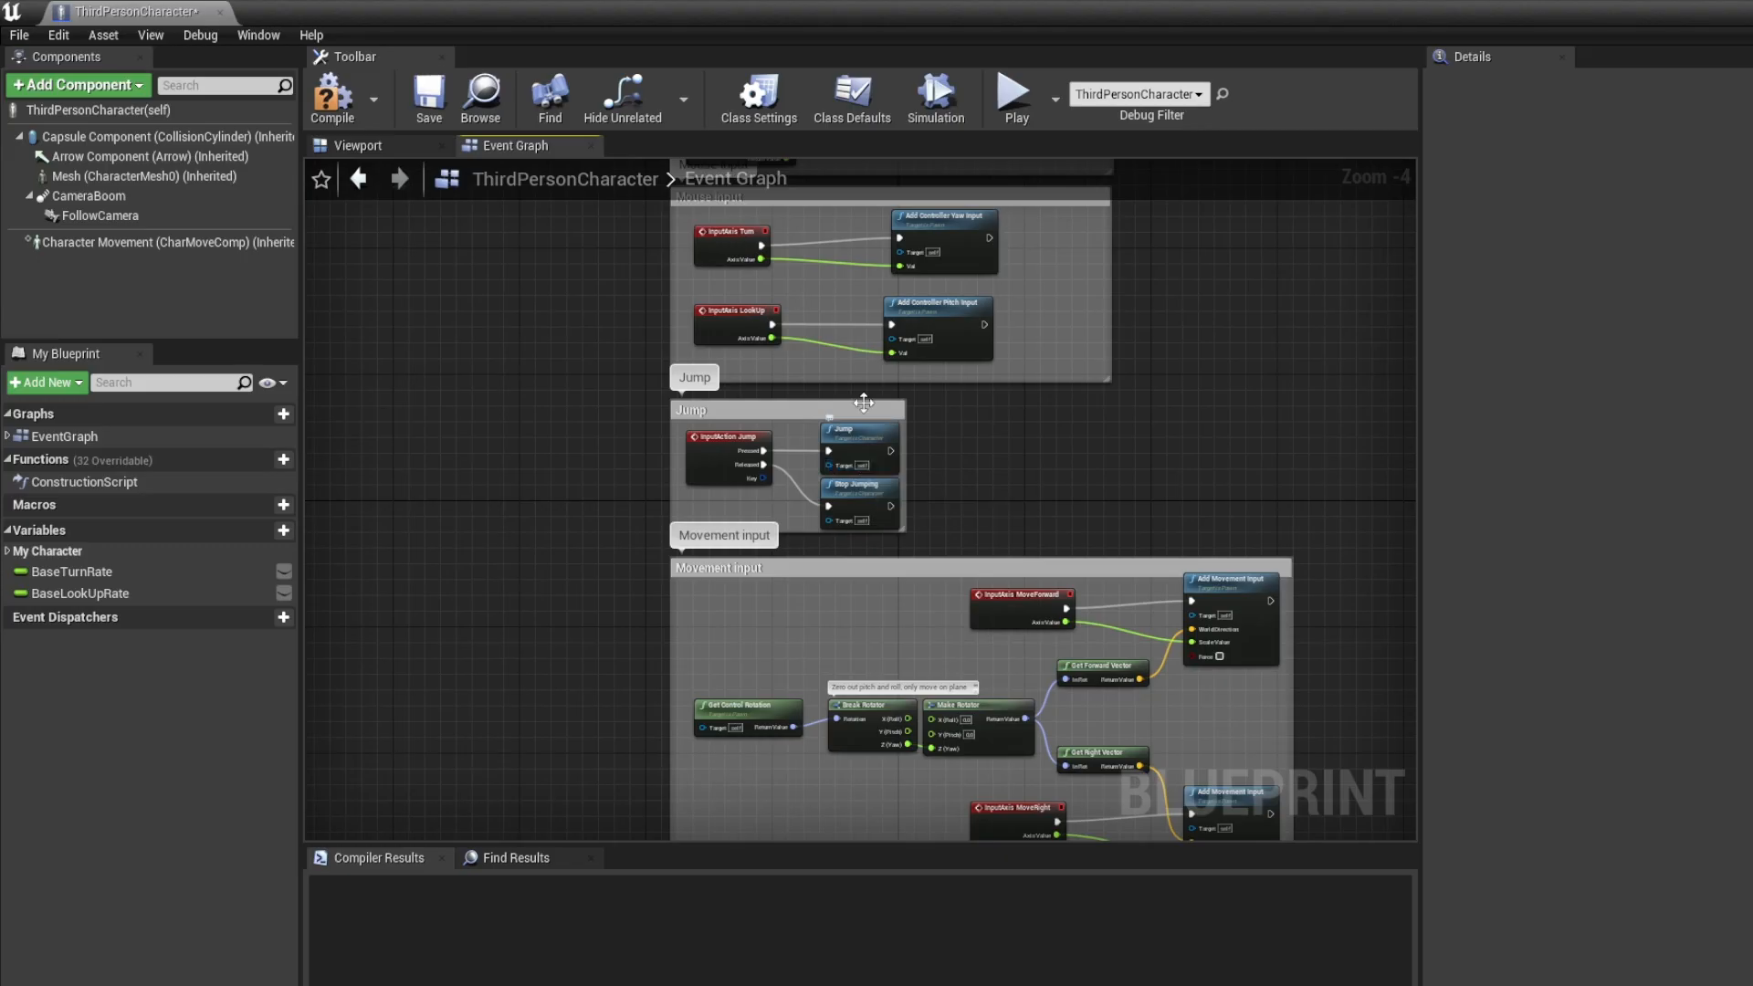
right_click_drag(862, 468, 846, 582)
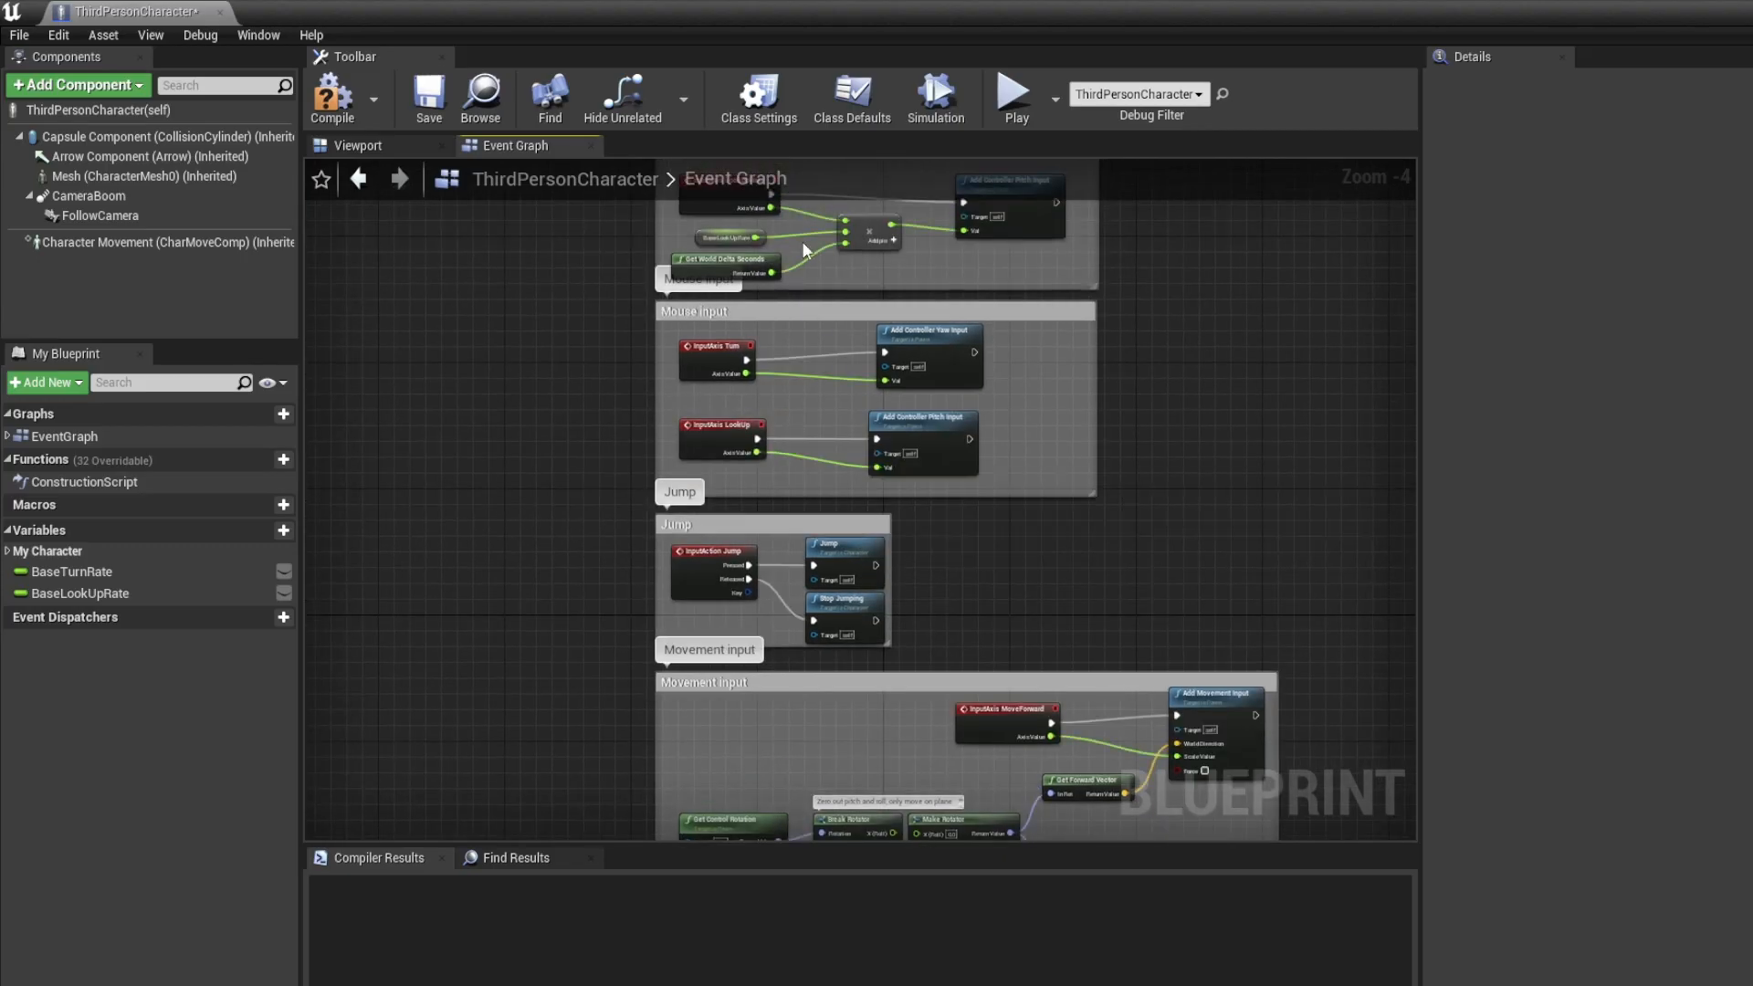
right_click_drag(813, 241, 853, 543)
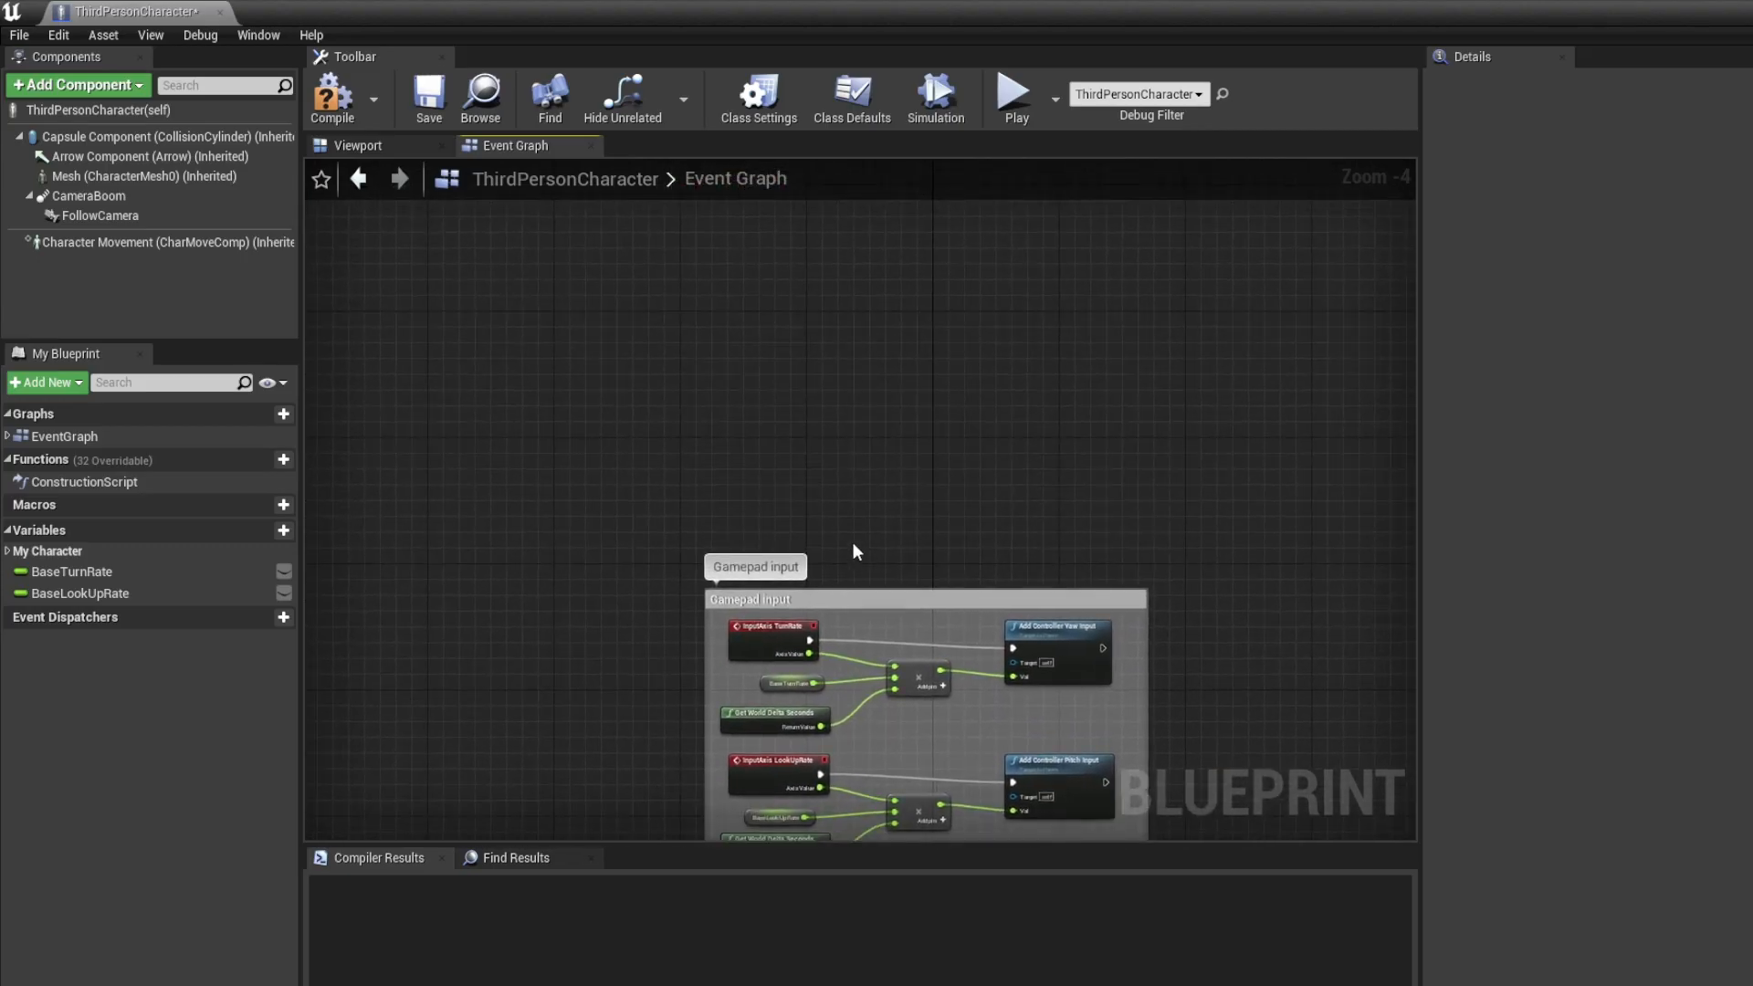
scroll(849, 539, "up", 3)
right_click(703, 356)
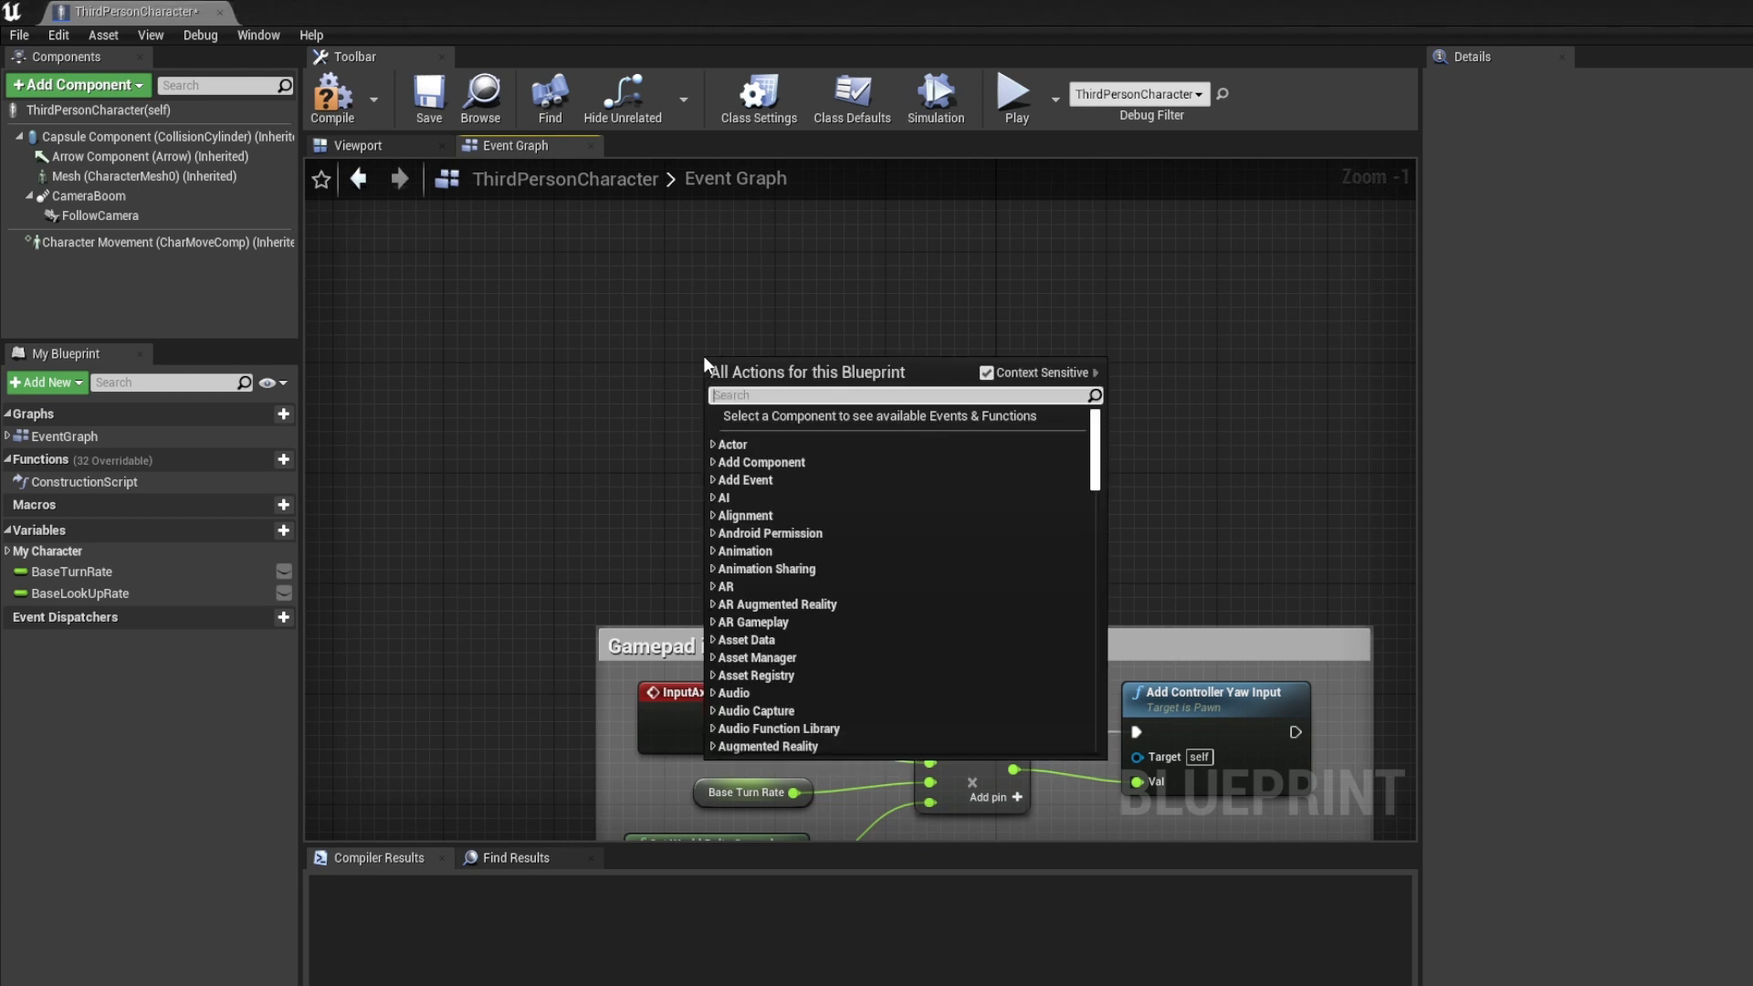
type("sprint")
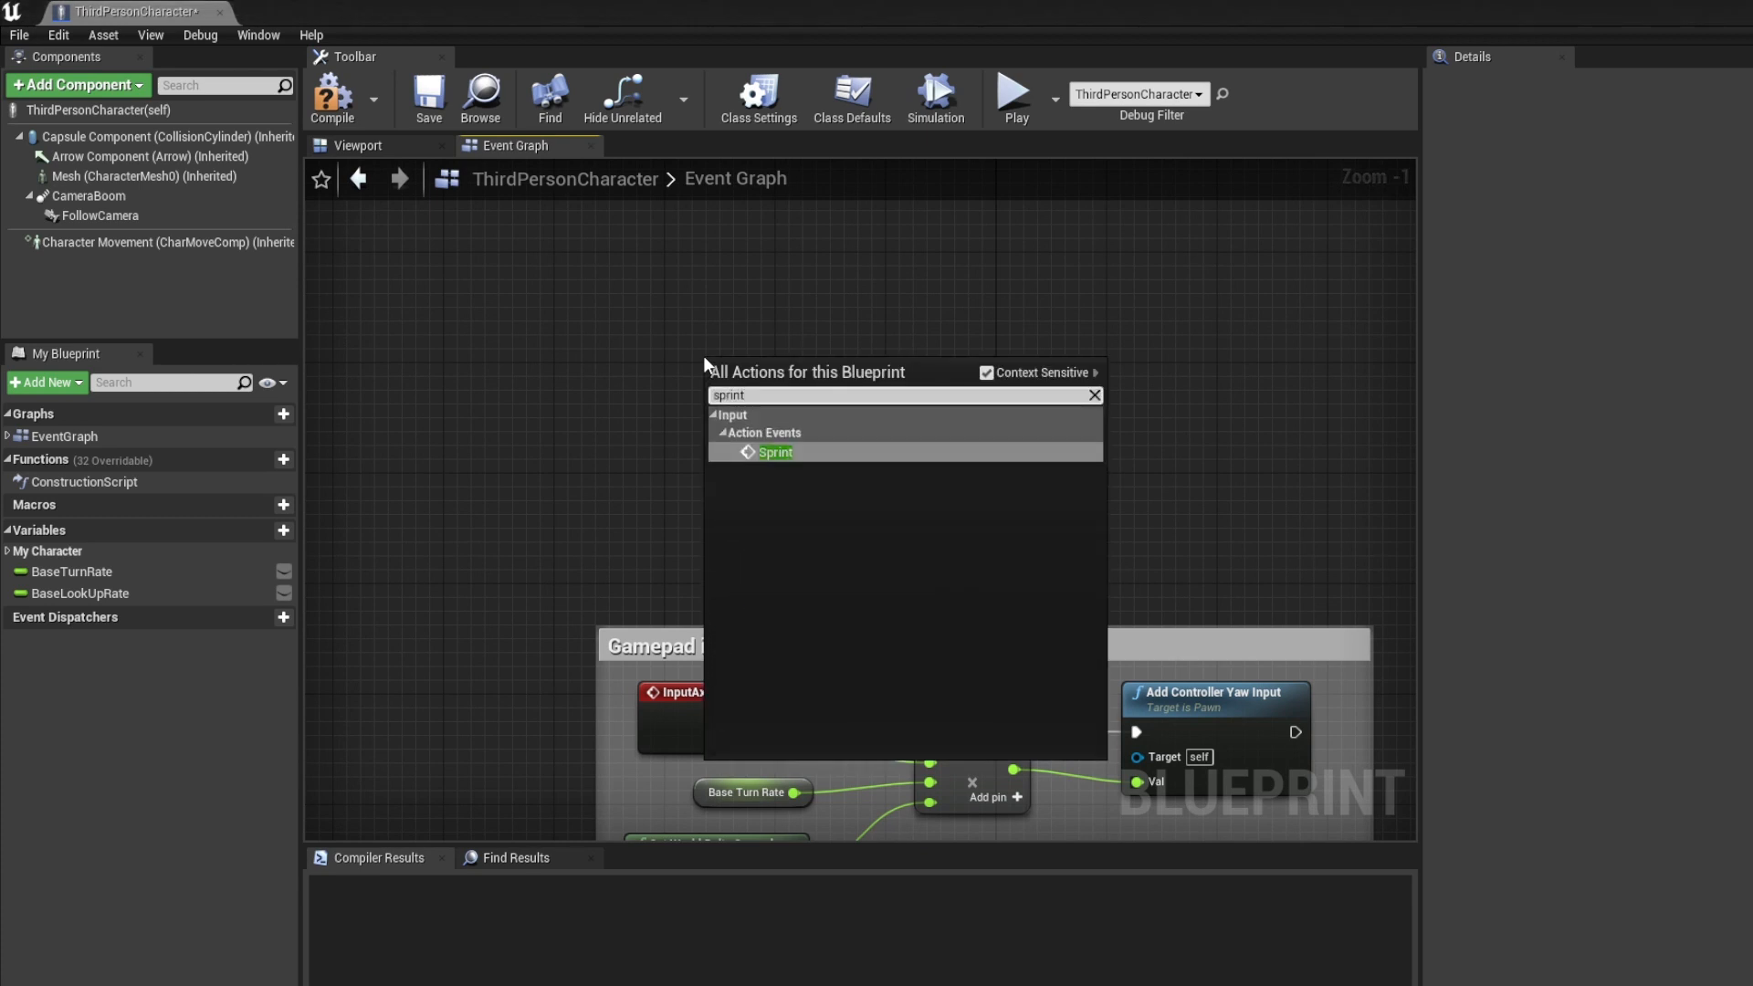
left_click(783, 452)
left_click_drag(768, 384, 676, 385)
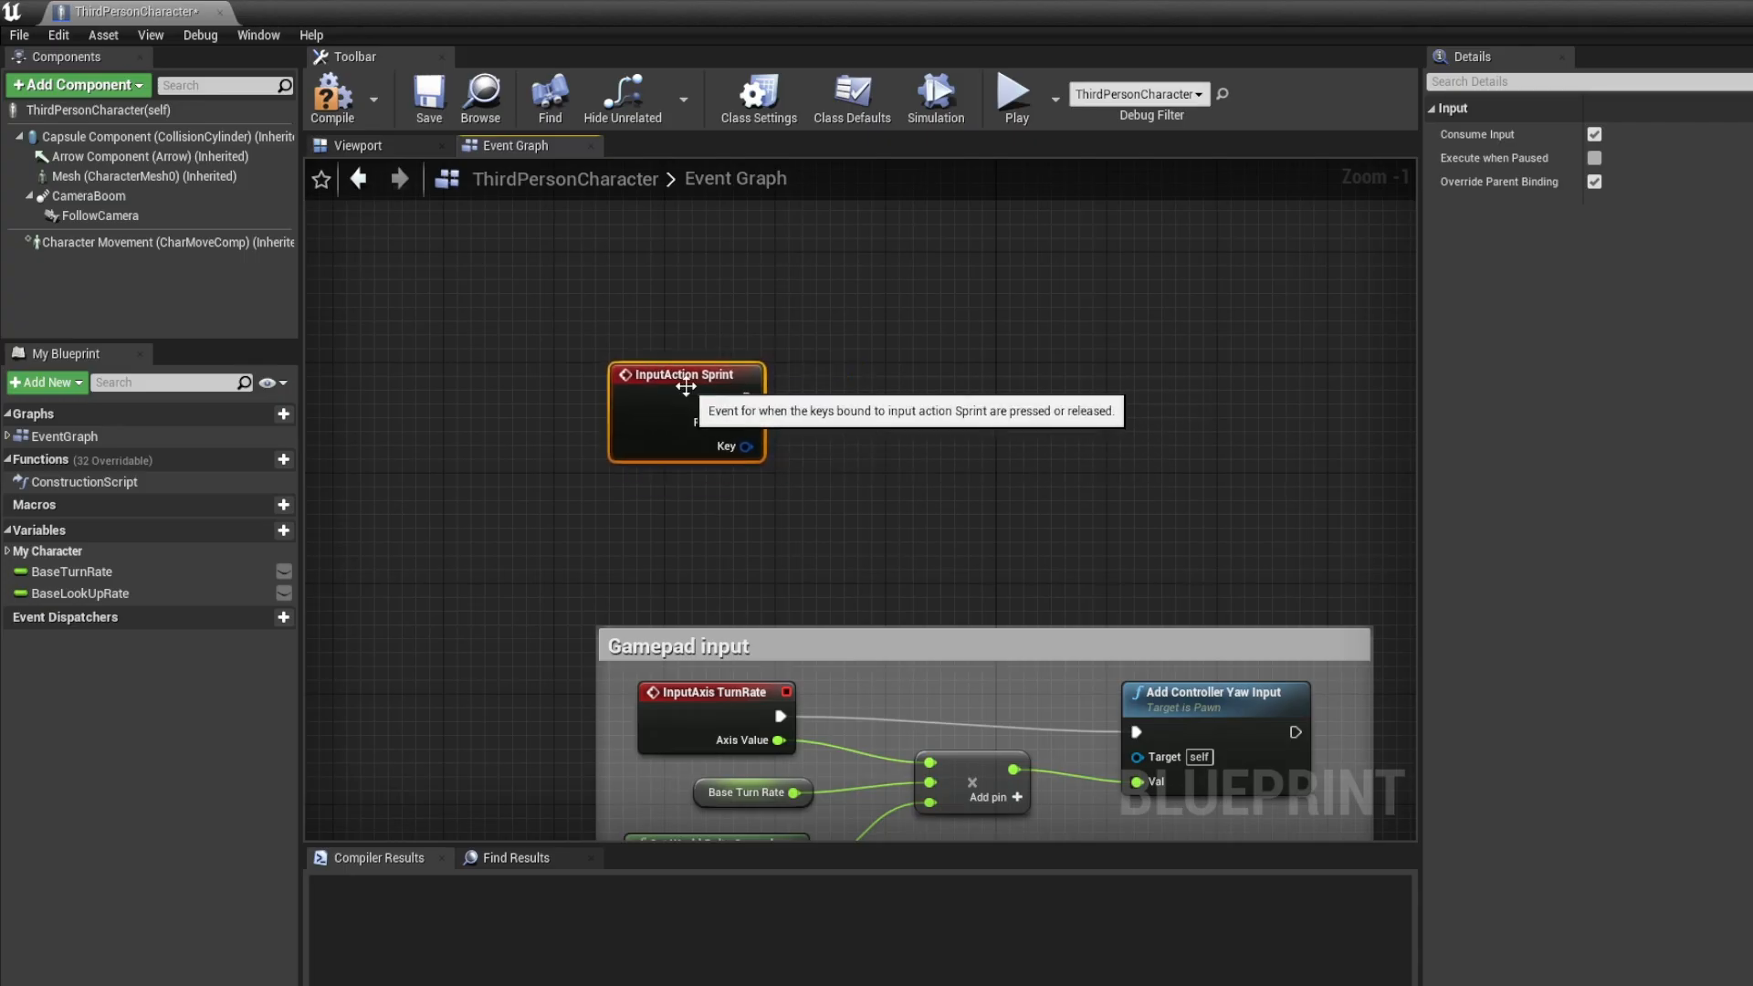
left_click(742, 501)
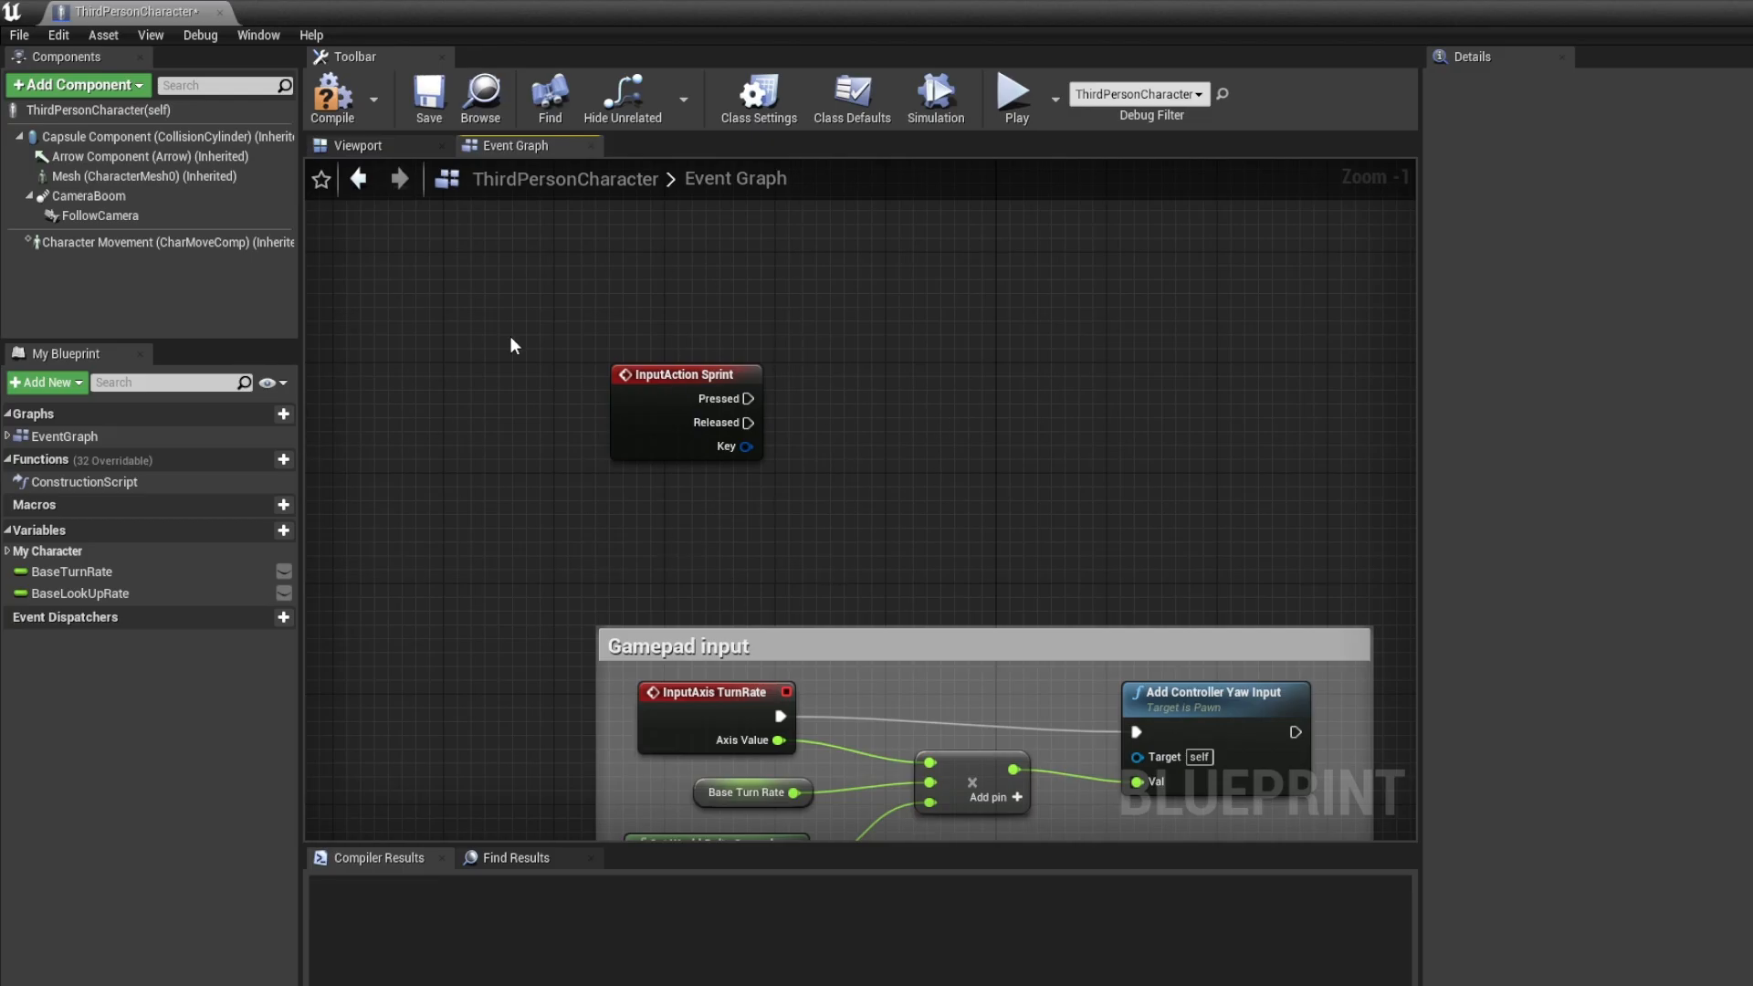
Place a reference to the Character Movement component in the graph beneath the InputAction Sprint event
right_click_drag(512, 345, 351, 427)
left_click_drag(587, 481, 754, 432)
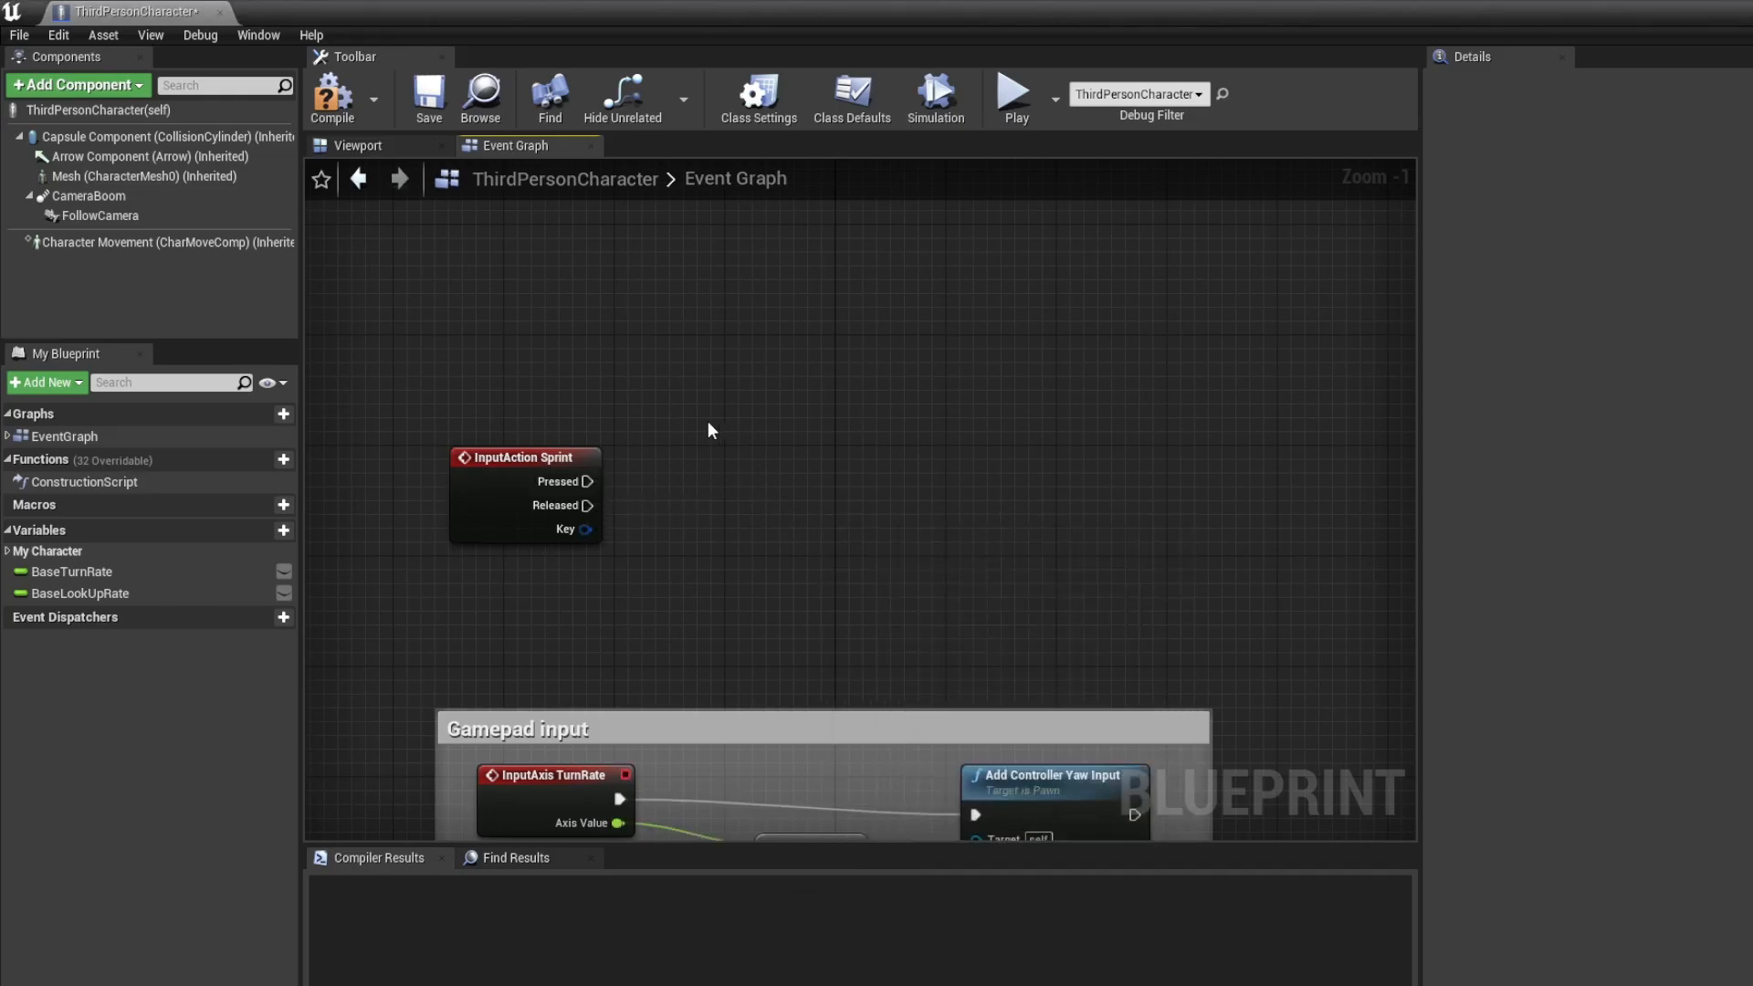
right_click_drag(709, 422, 601, 325)
right_click_drag(371, 272, 399, 312)
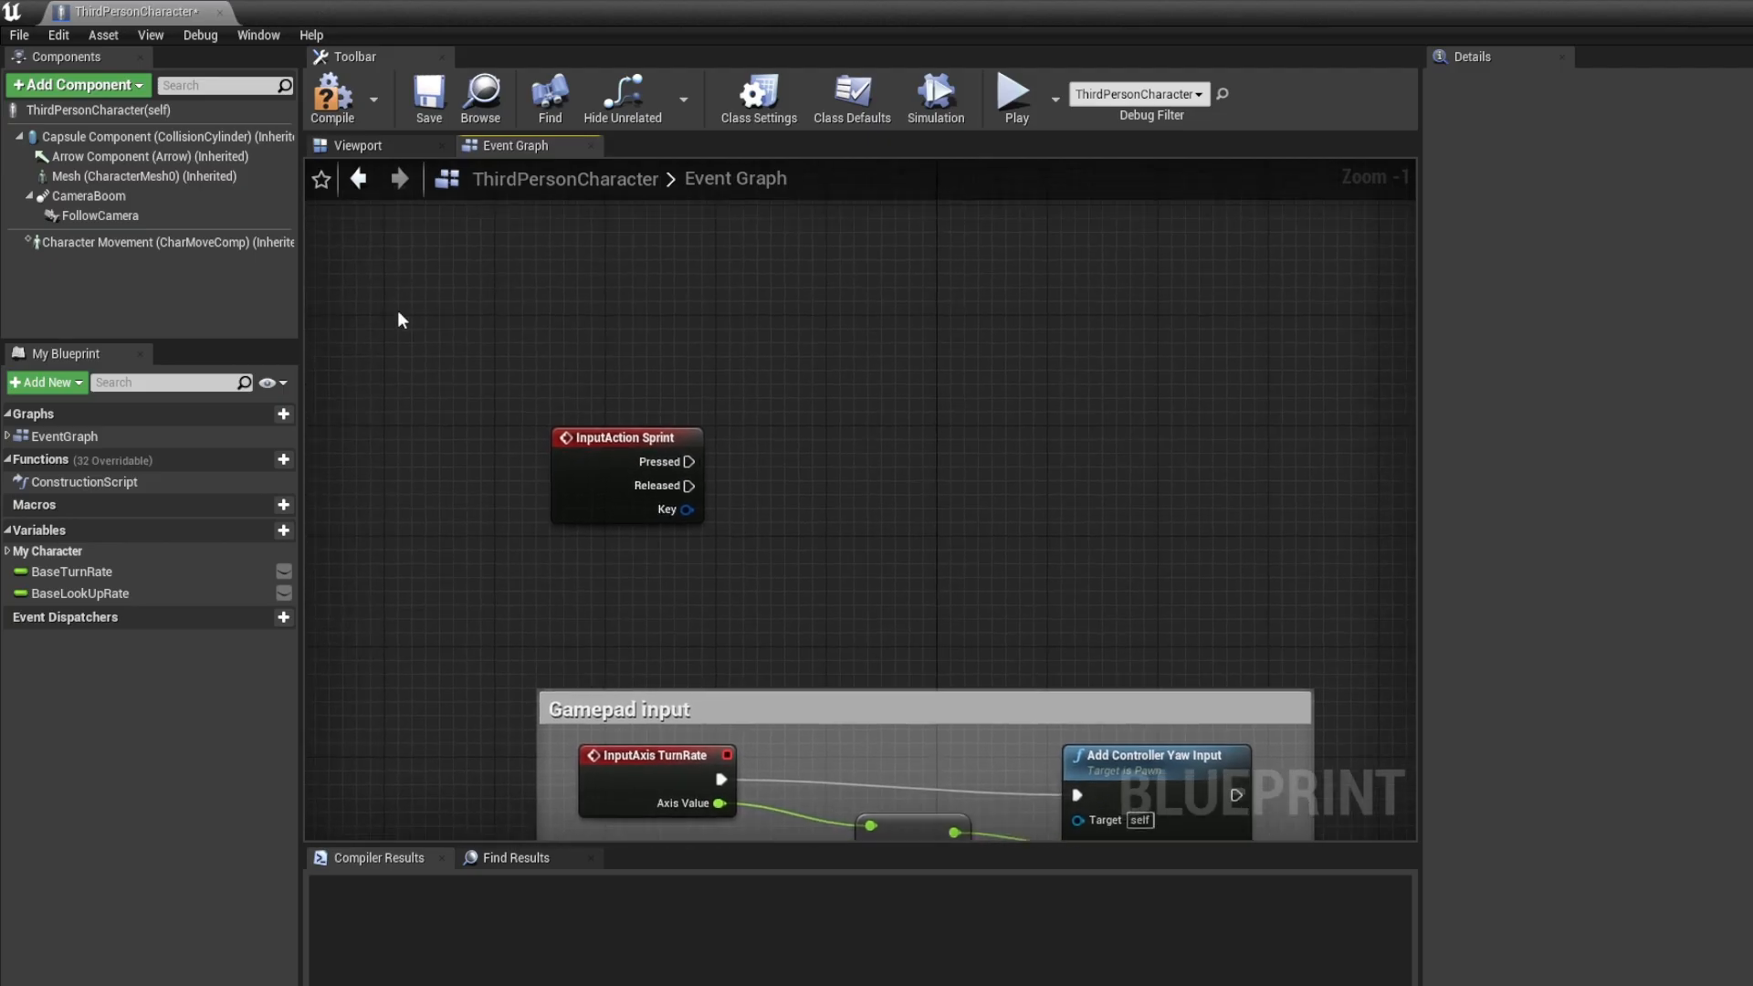
left_click_drag(260, 243, 574, 613)
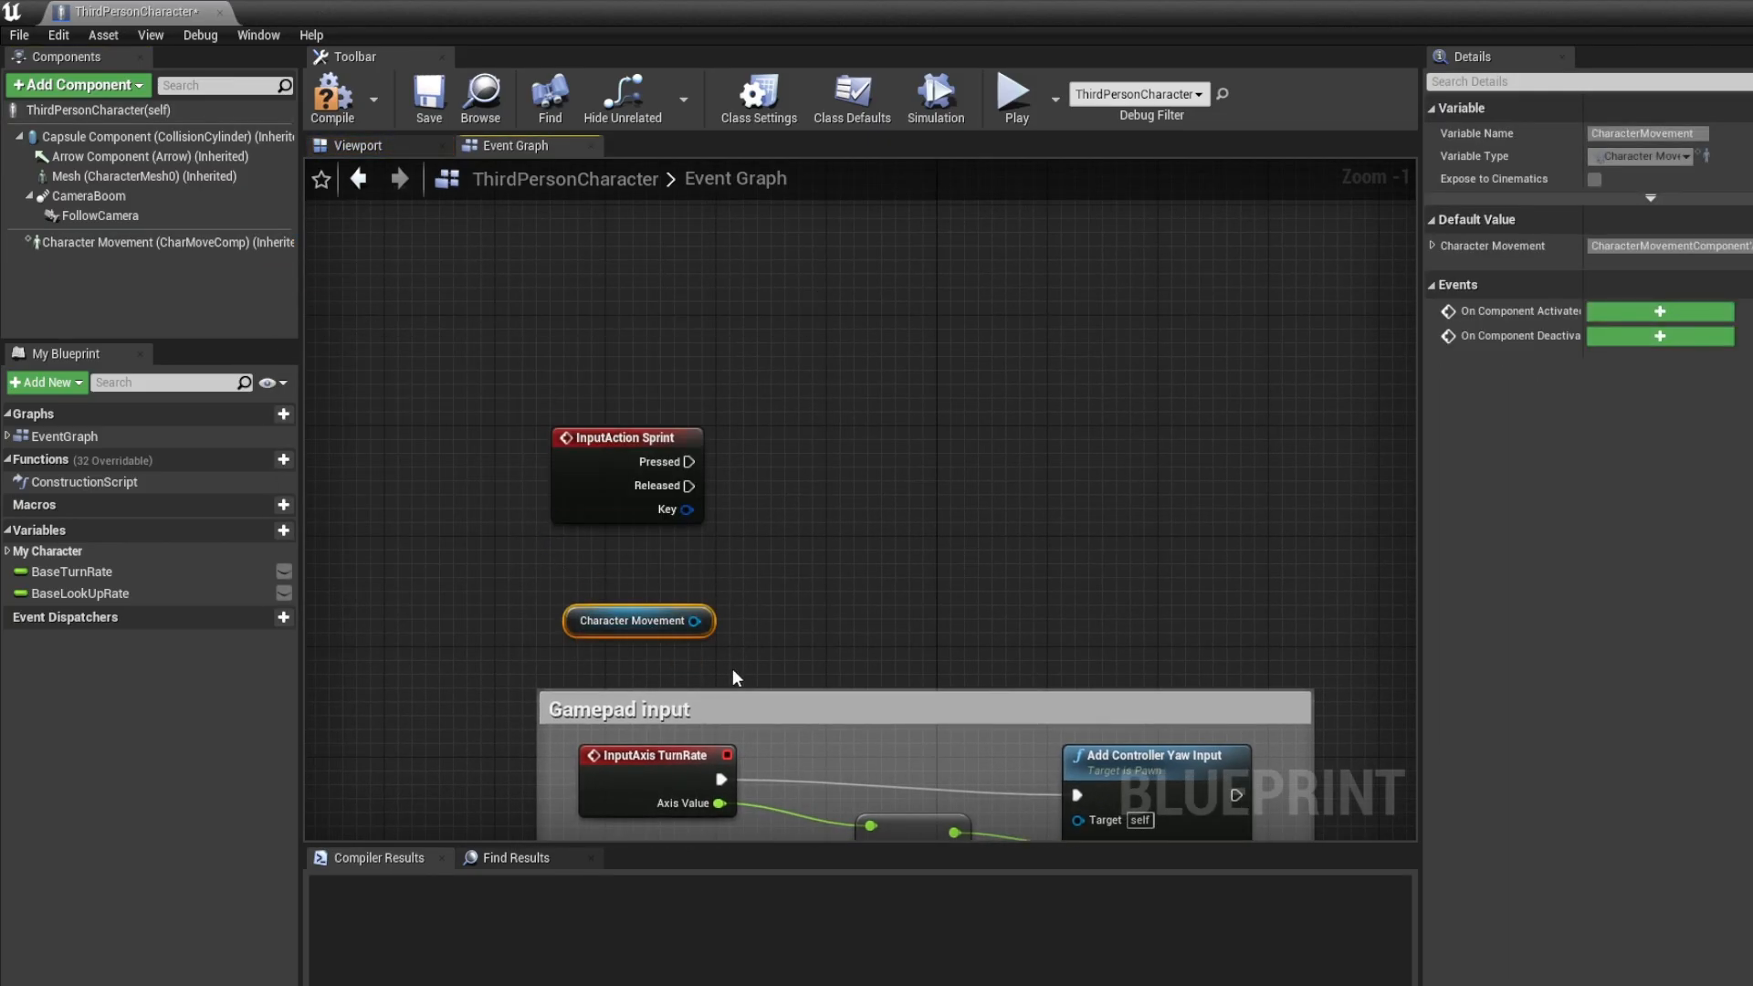
left_click(530, 566)
Set the Character Movement component's Max Walk Speed to 300 and compile the blueprint
left_click(193, 248)
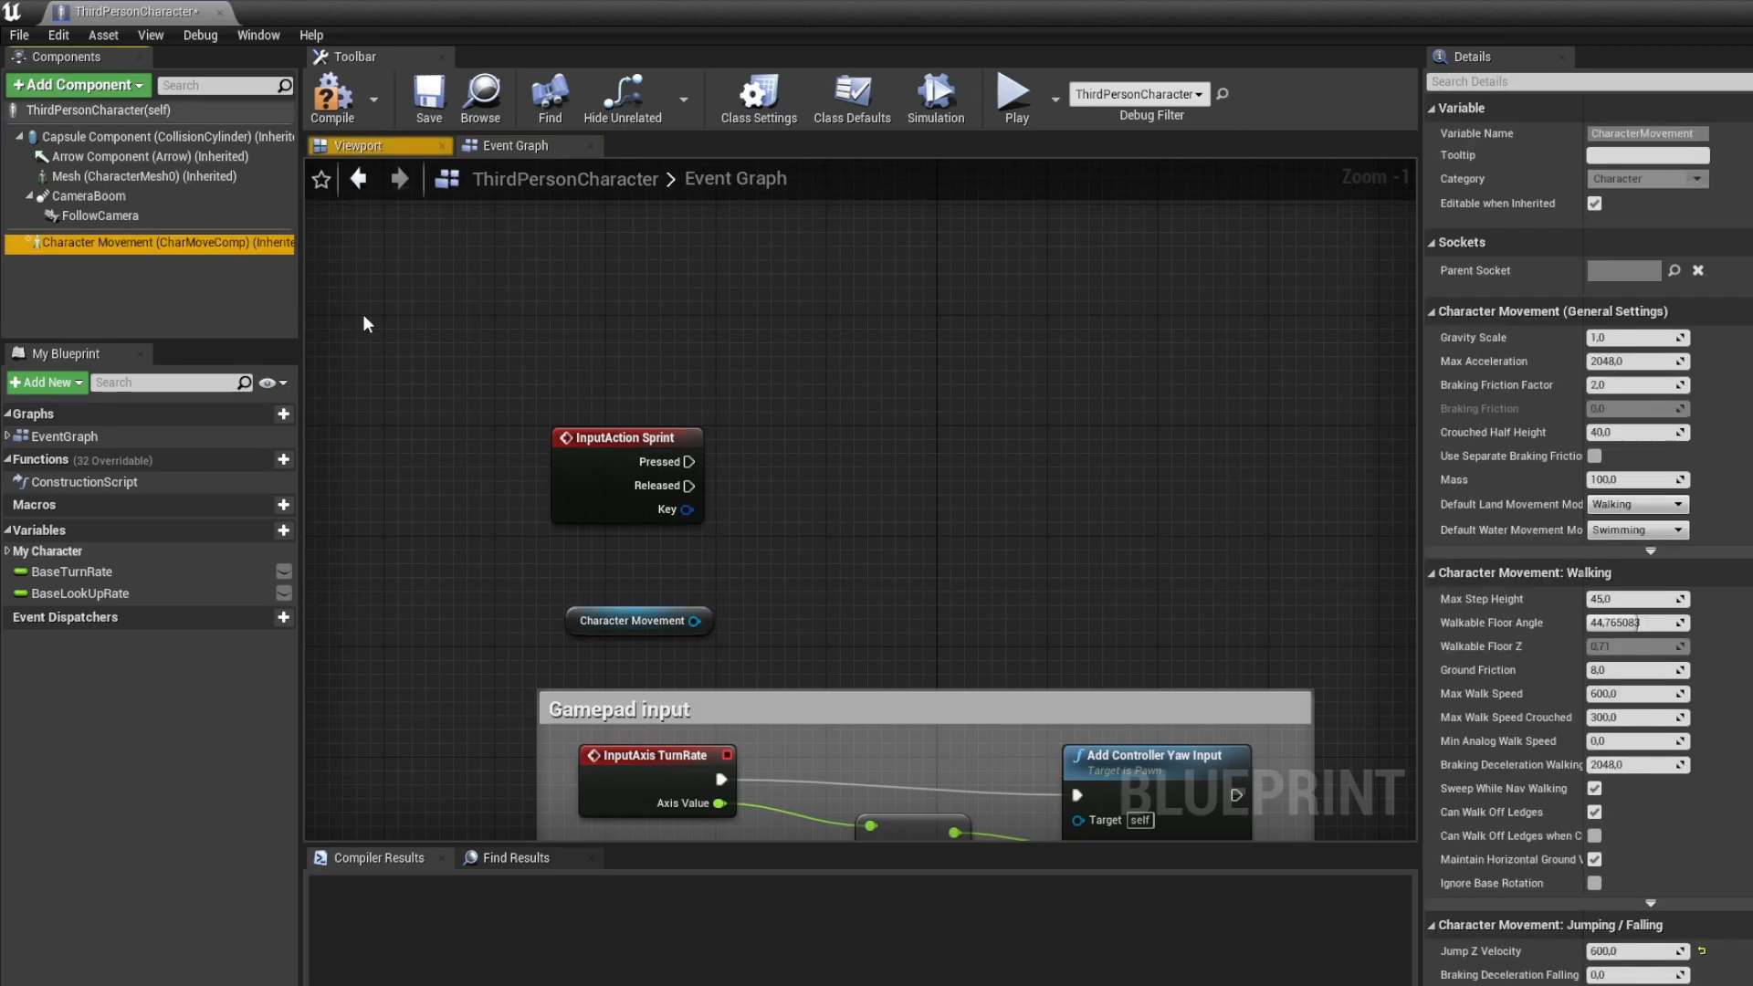
scroll(1600, 691, "down", 8)
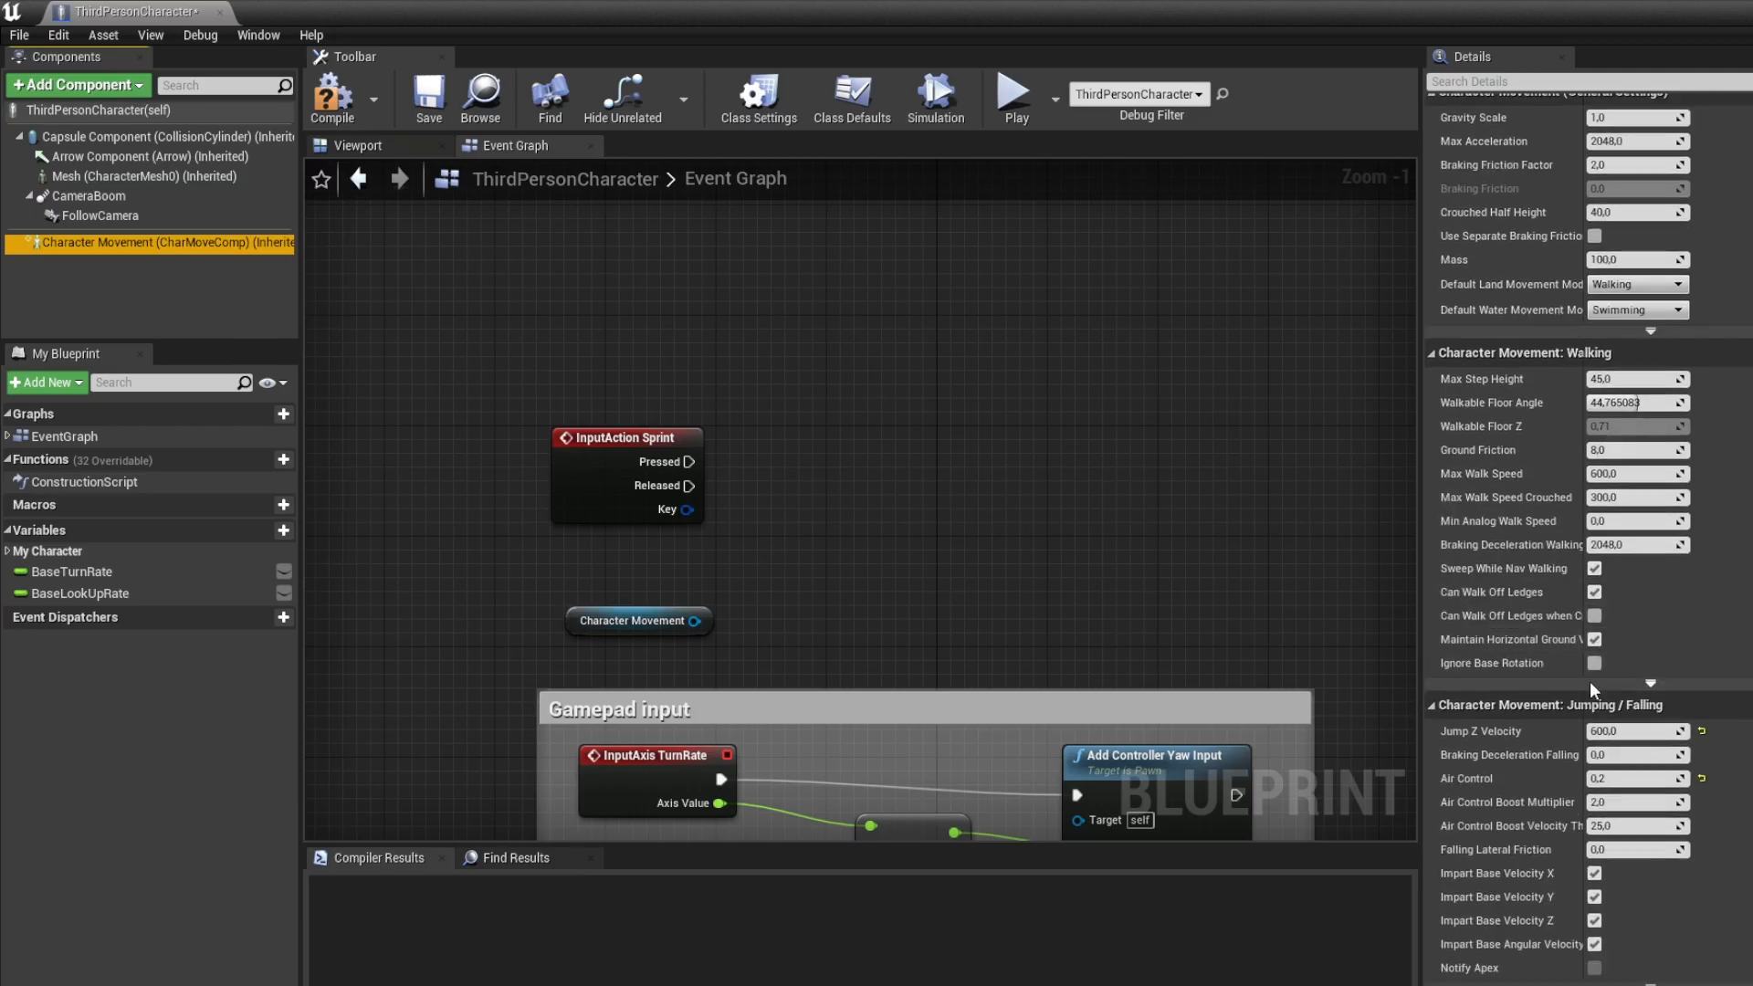
scroll(1625, 643, "up", 3)
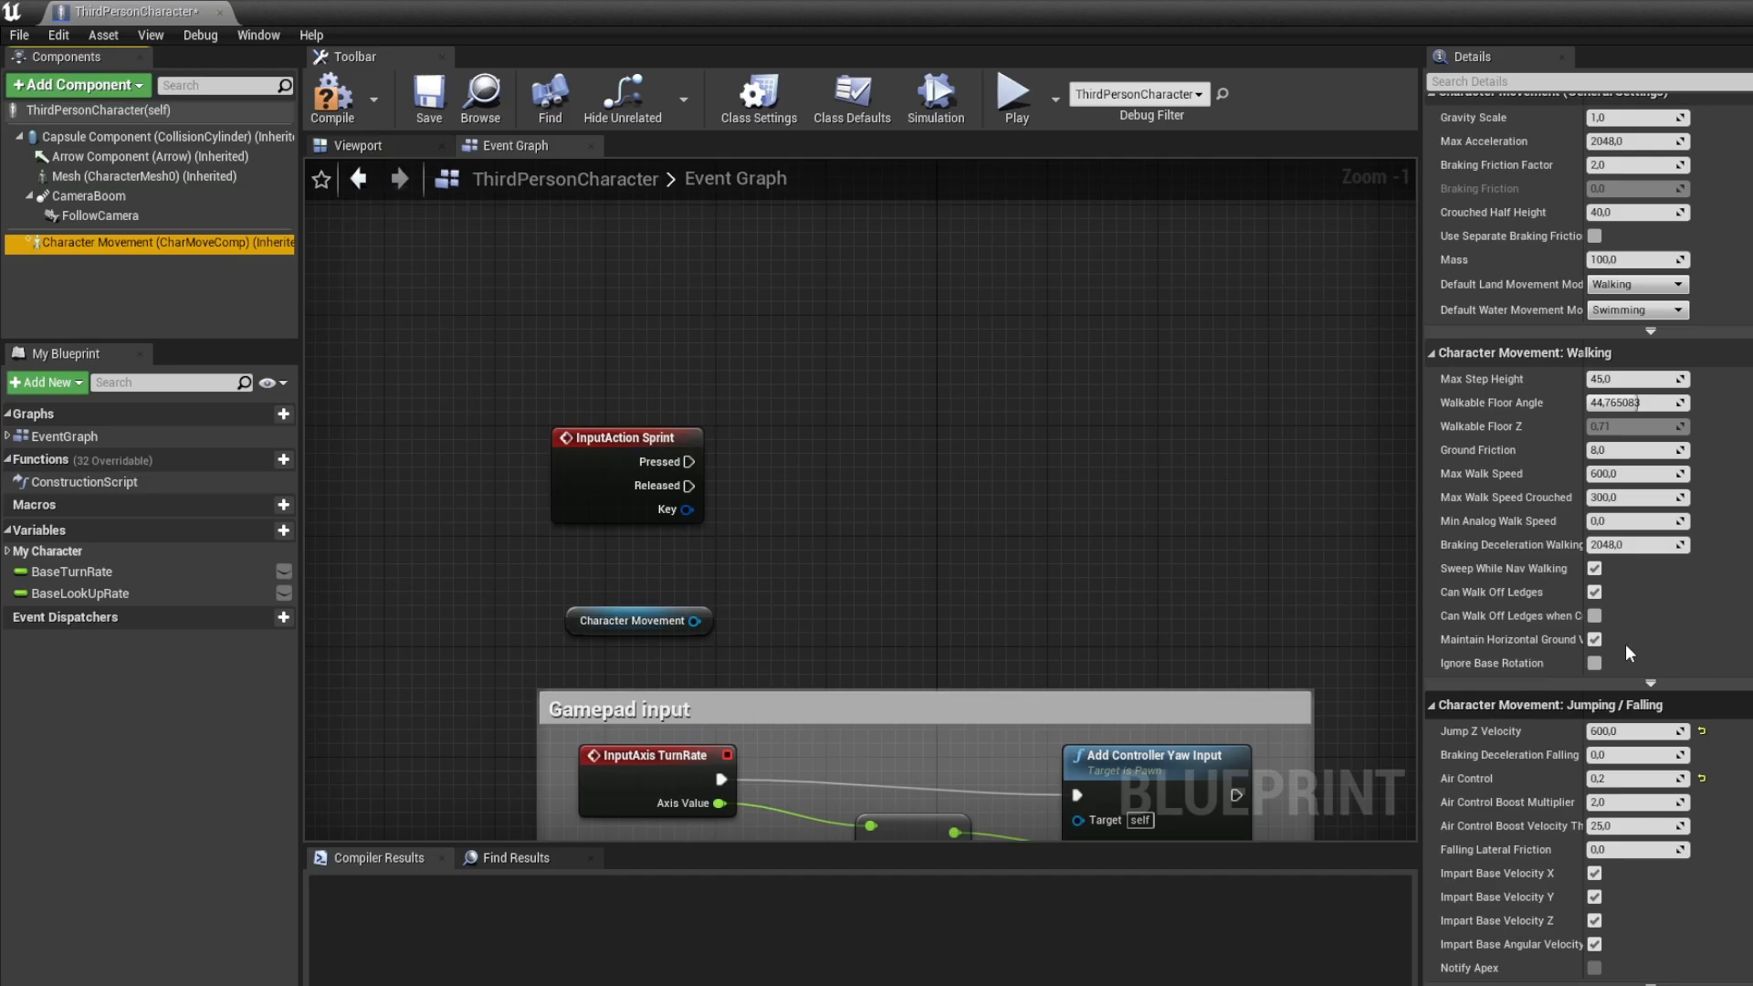
left_click(1614, 473)
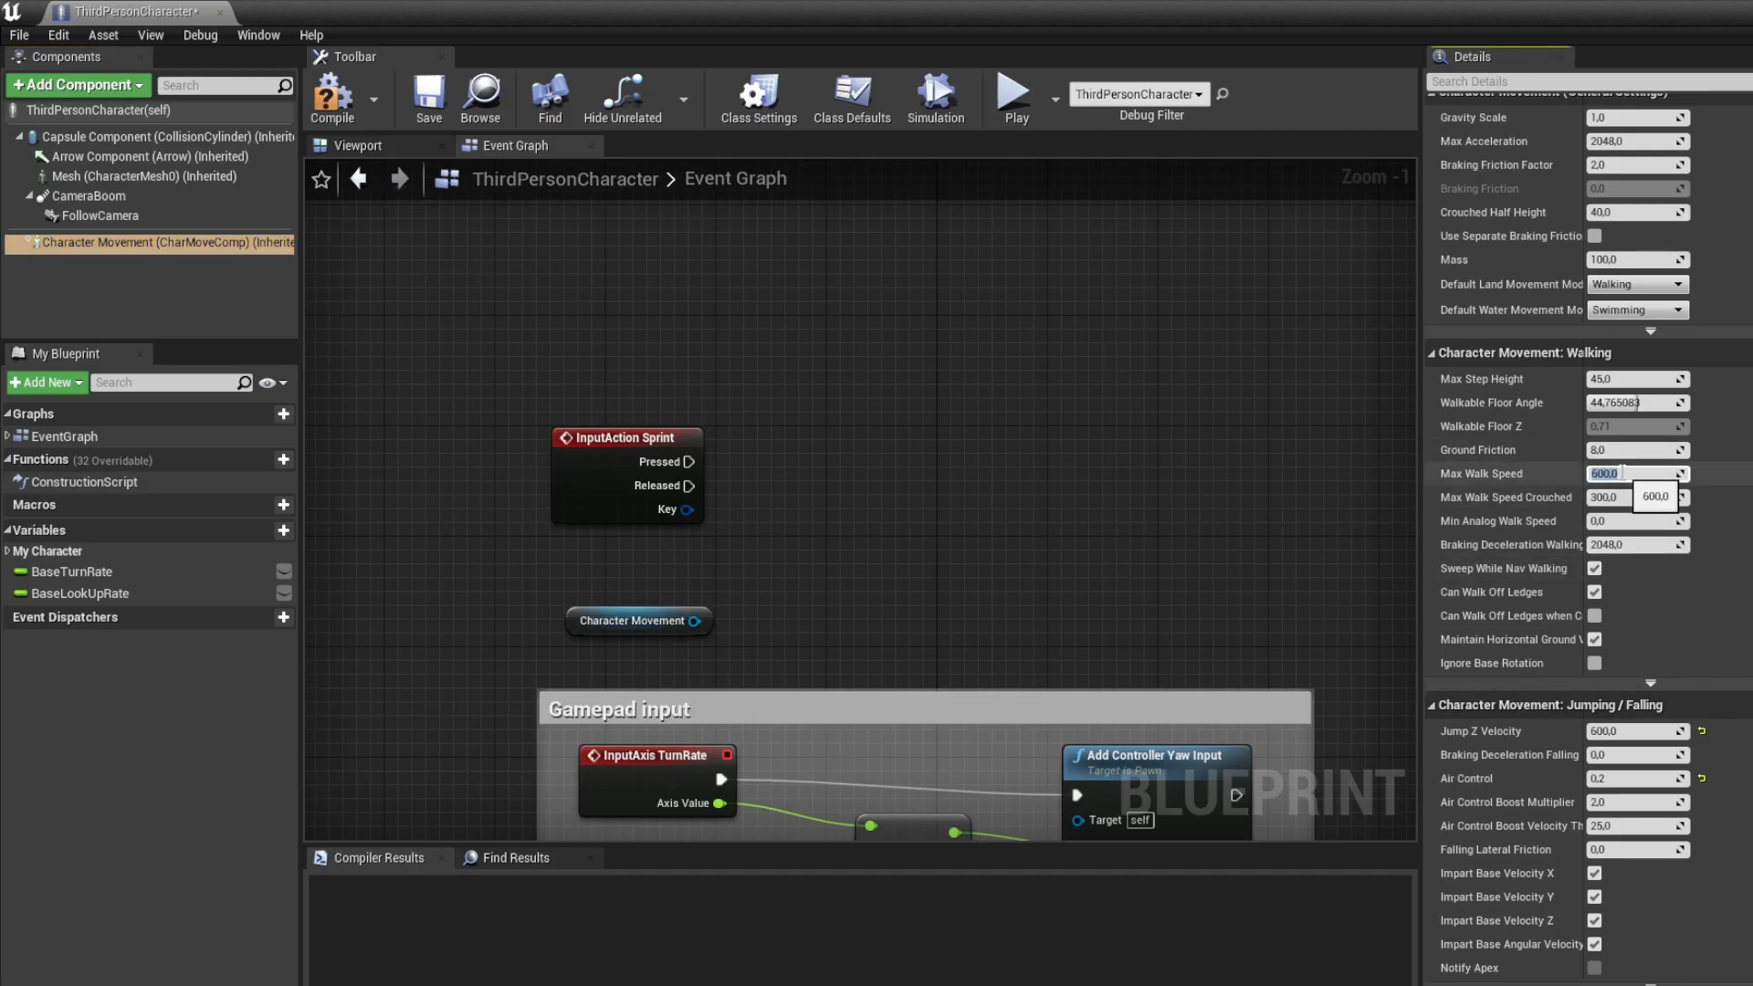
key("Return")
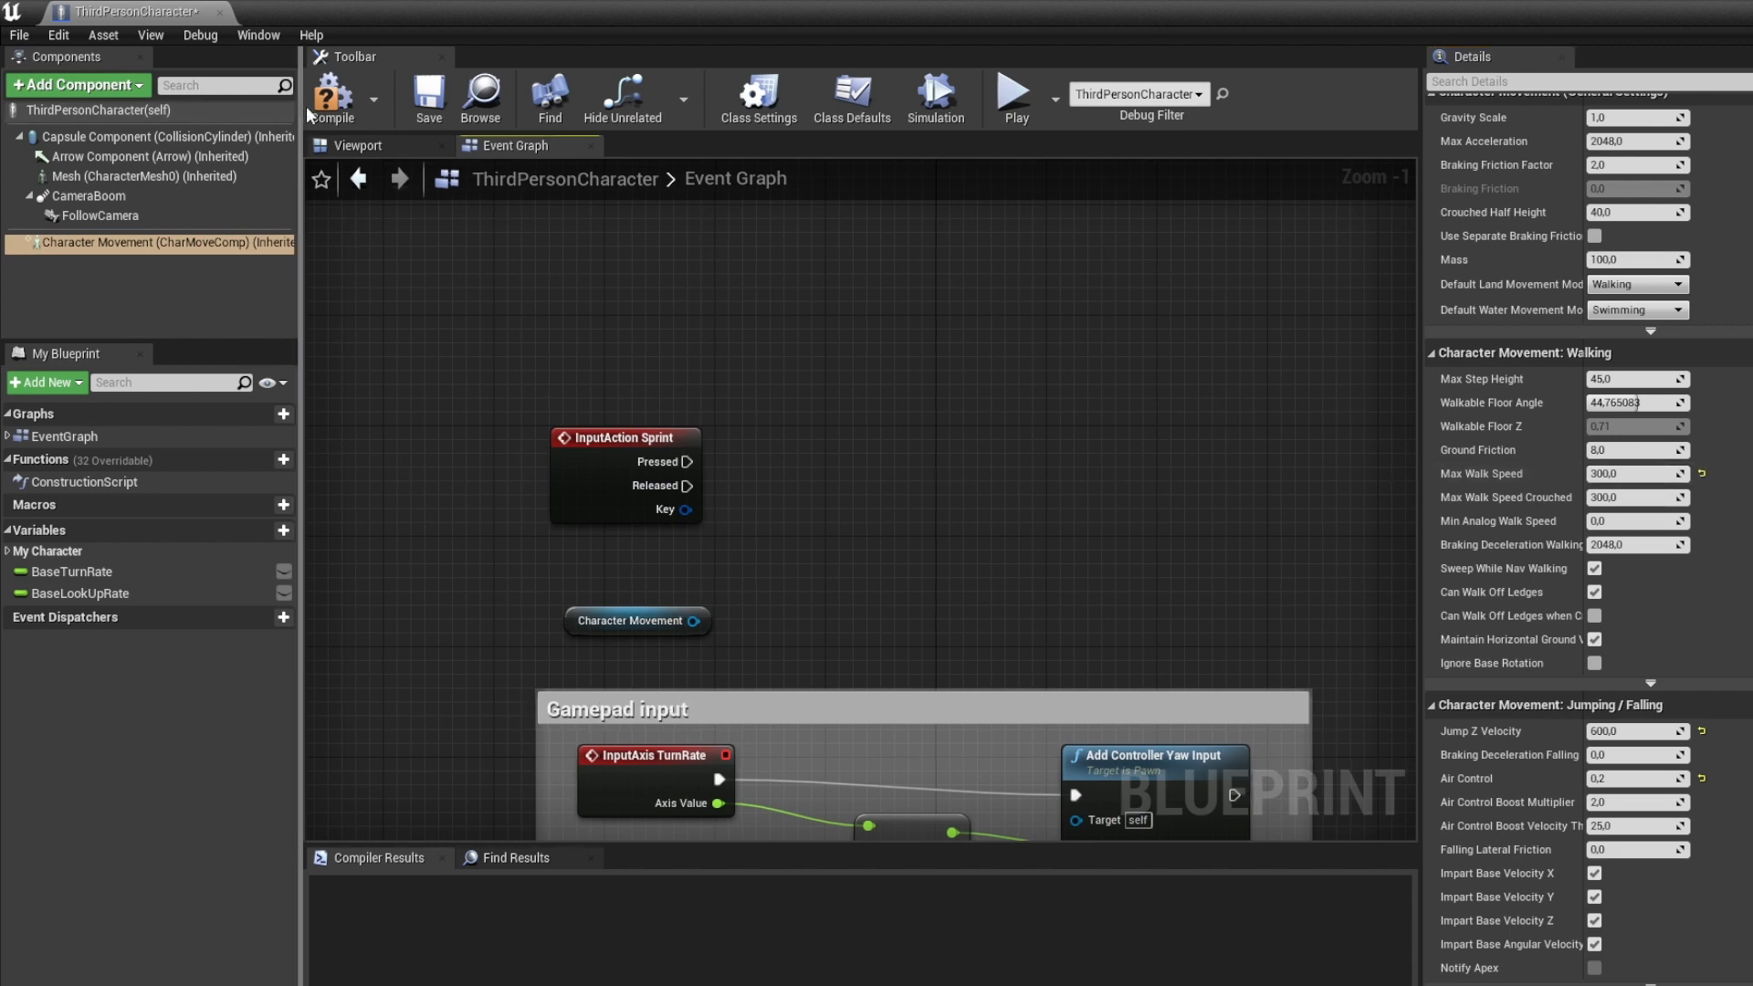
left_click(332, 96)
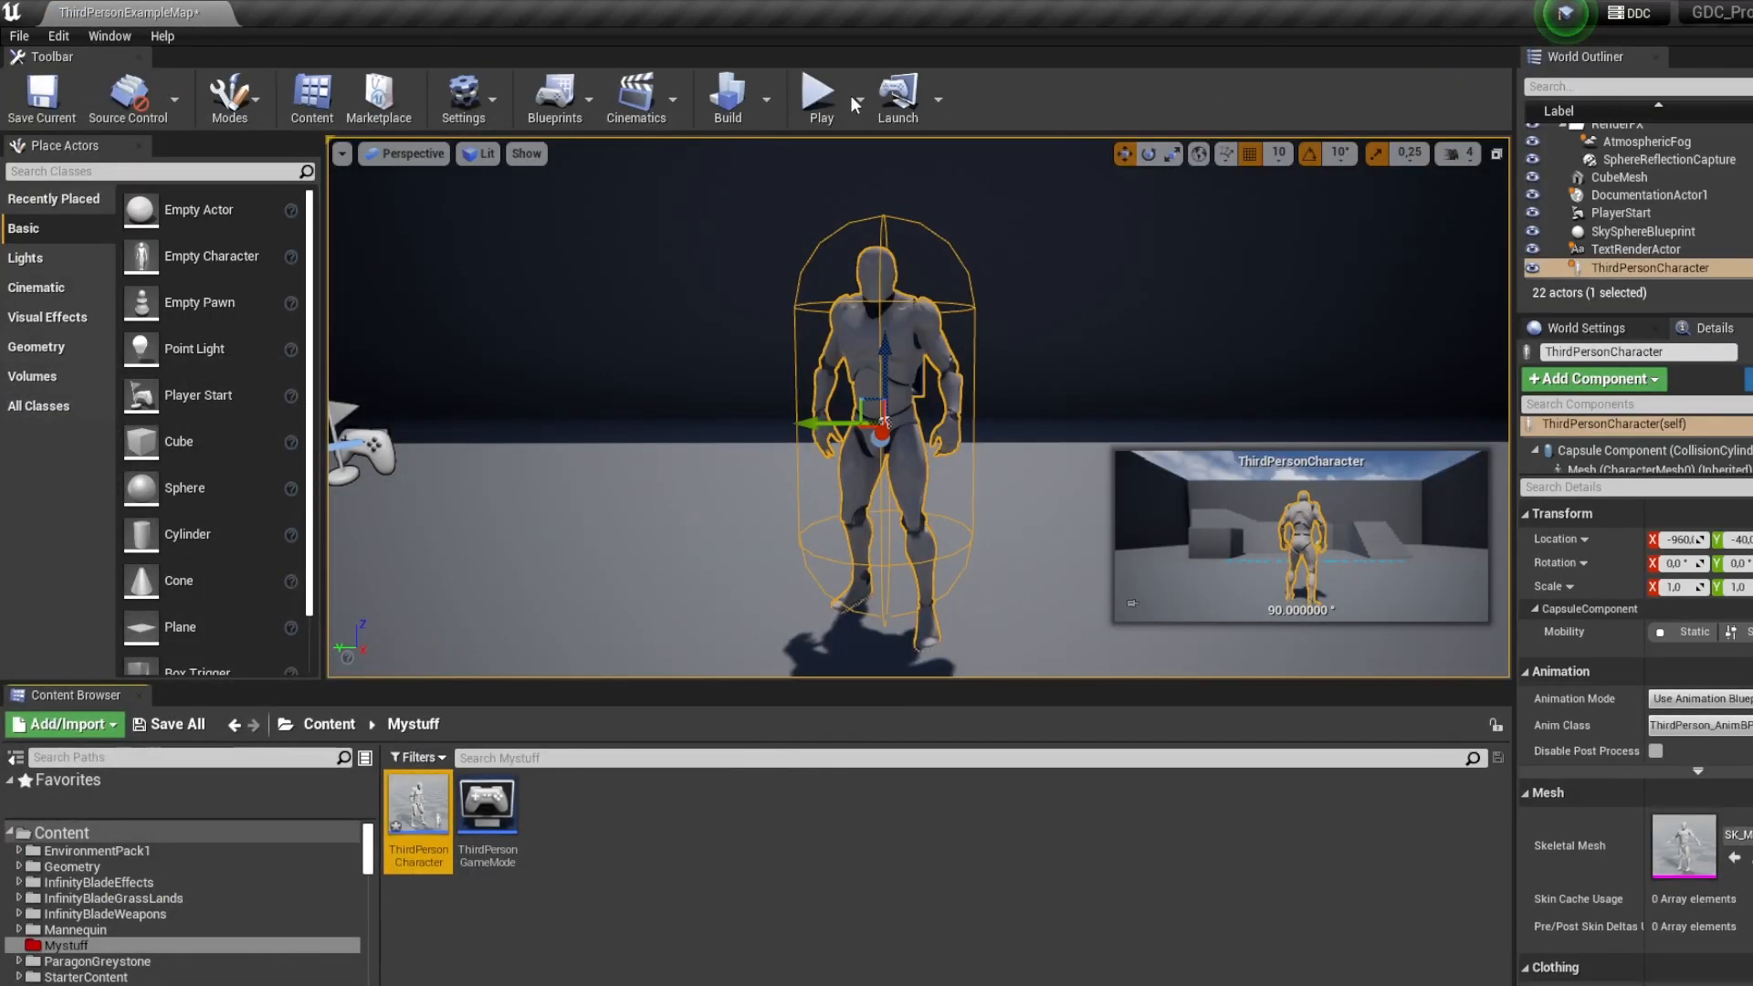
Play the level in the editor to test the character's walking speed, and end the play session
key("alt+p")
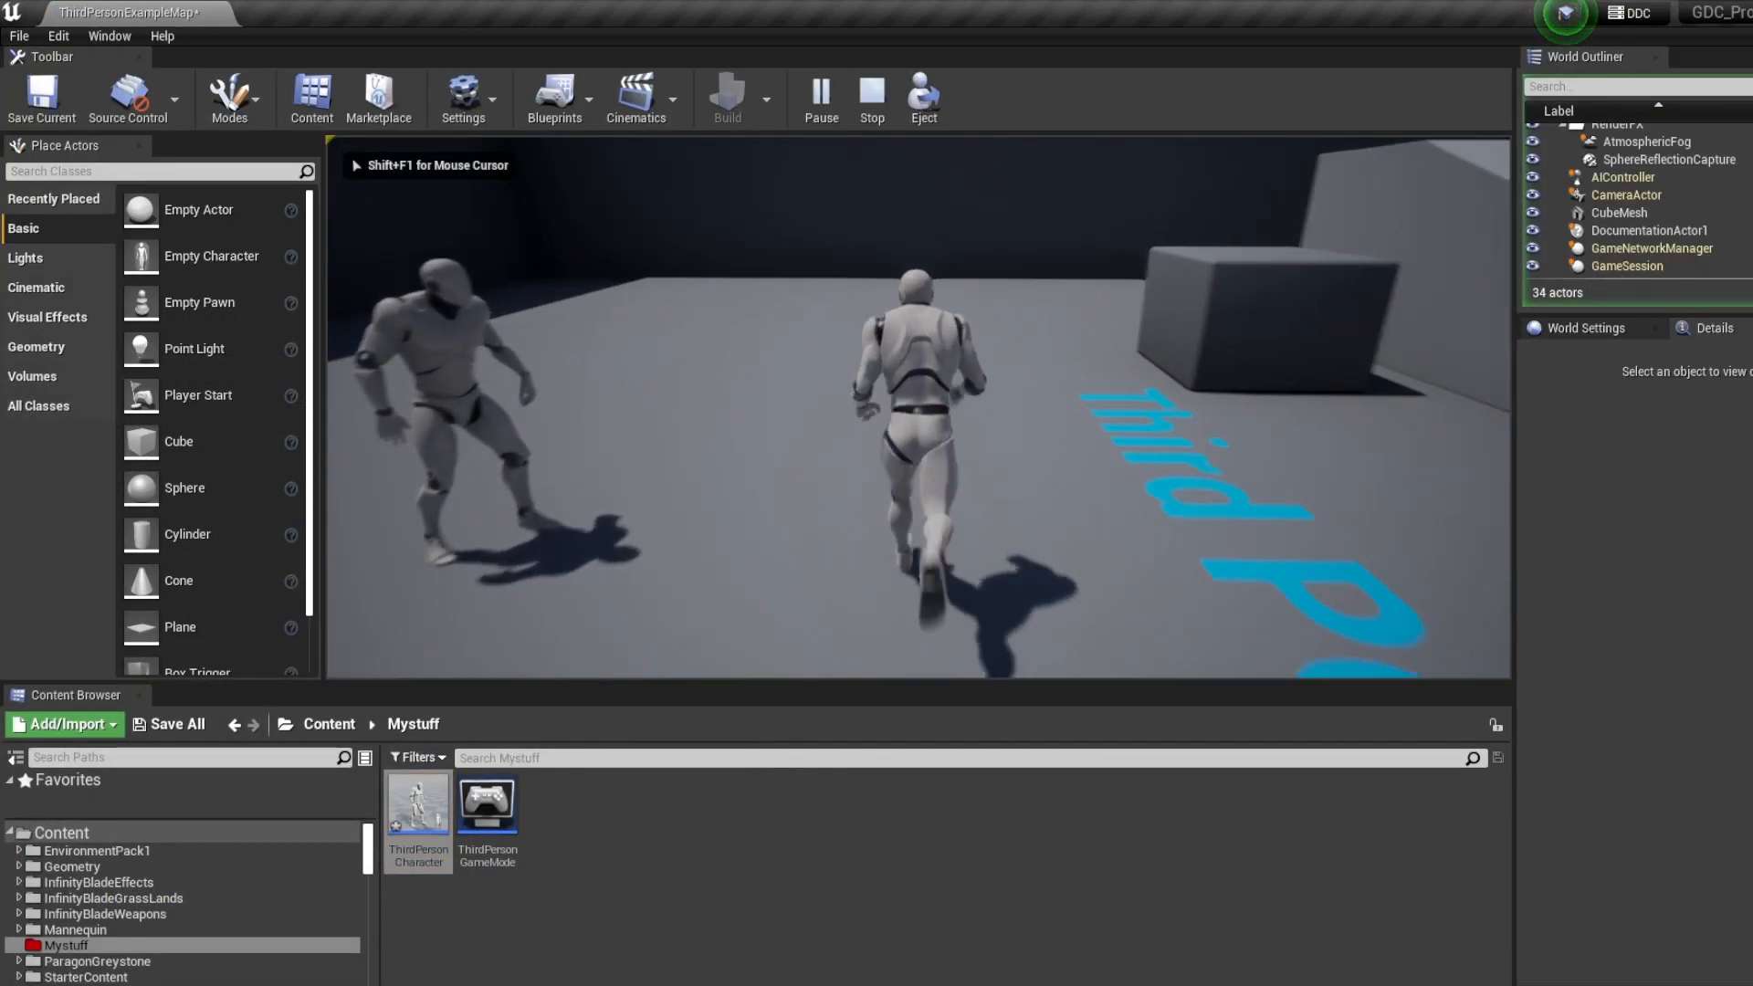
key("Escape")
key("Escape")
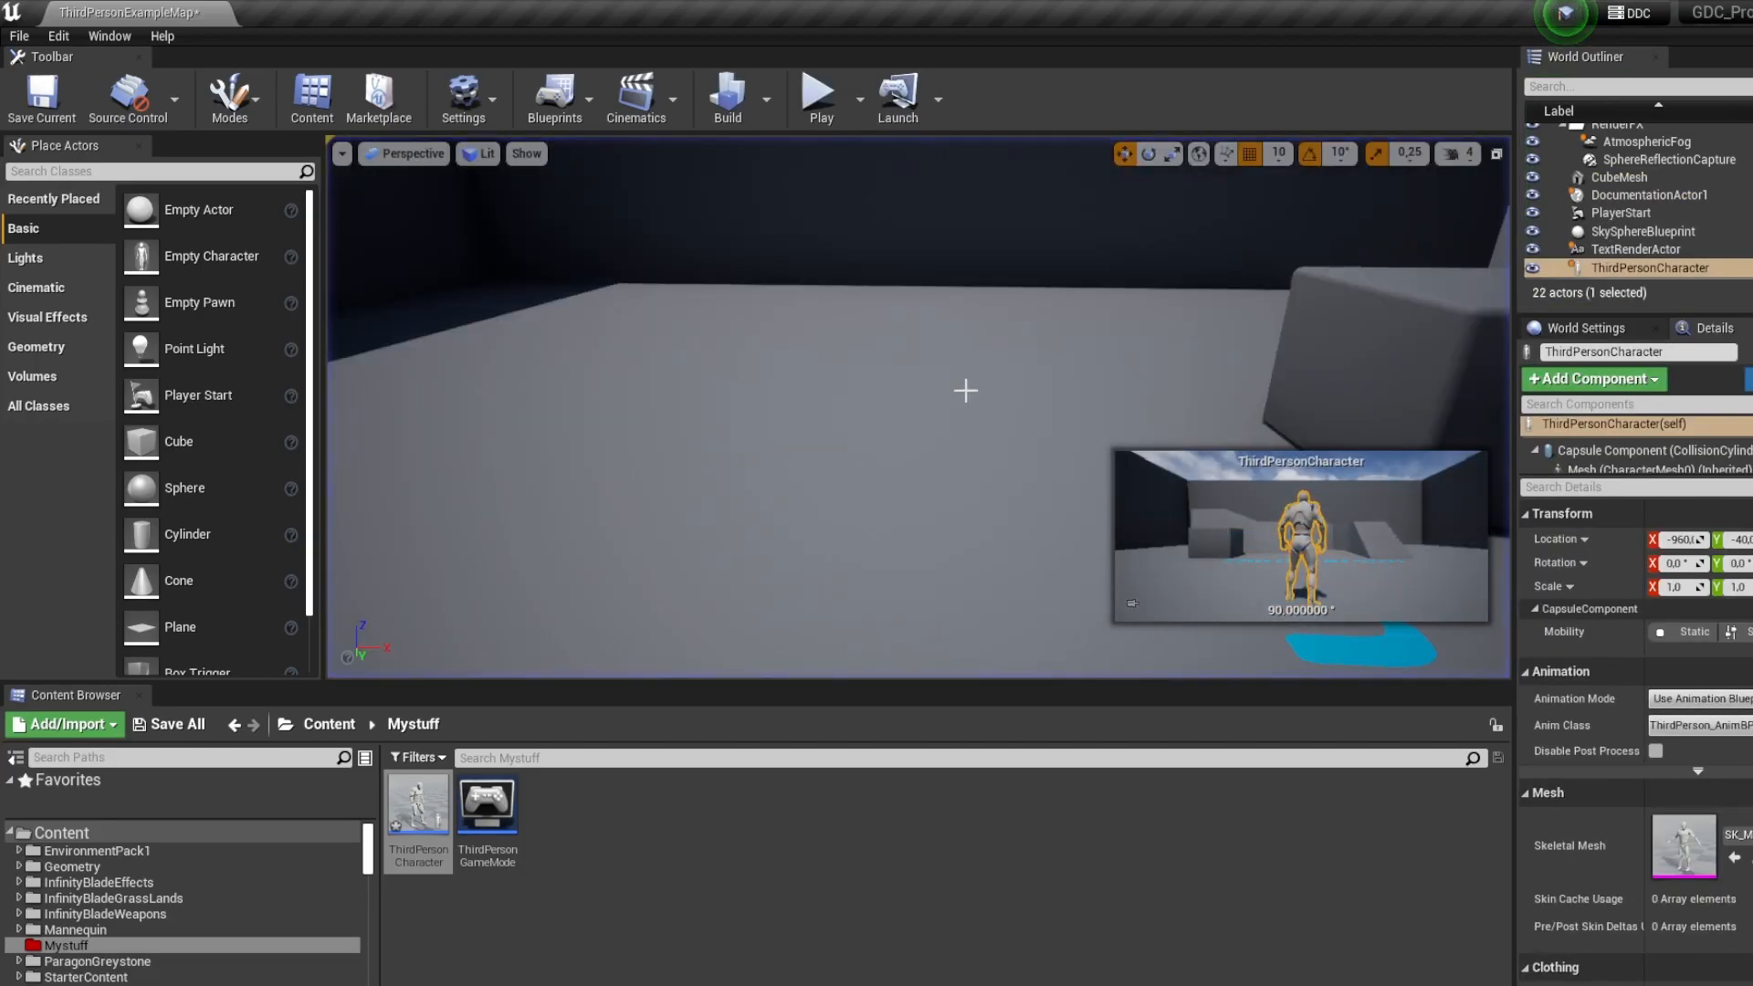
Delete the ThirdPersonCharacter placed in the level and reopen the ThirdPersonCharacter blueprint from the Mystuff folder
key("Delete")
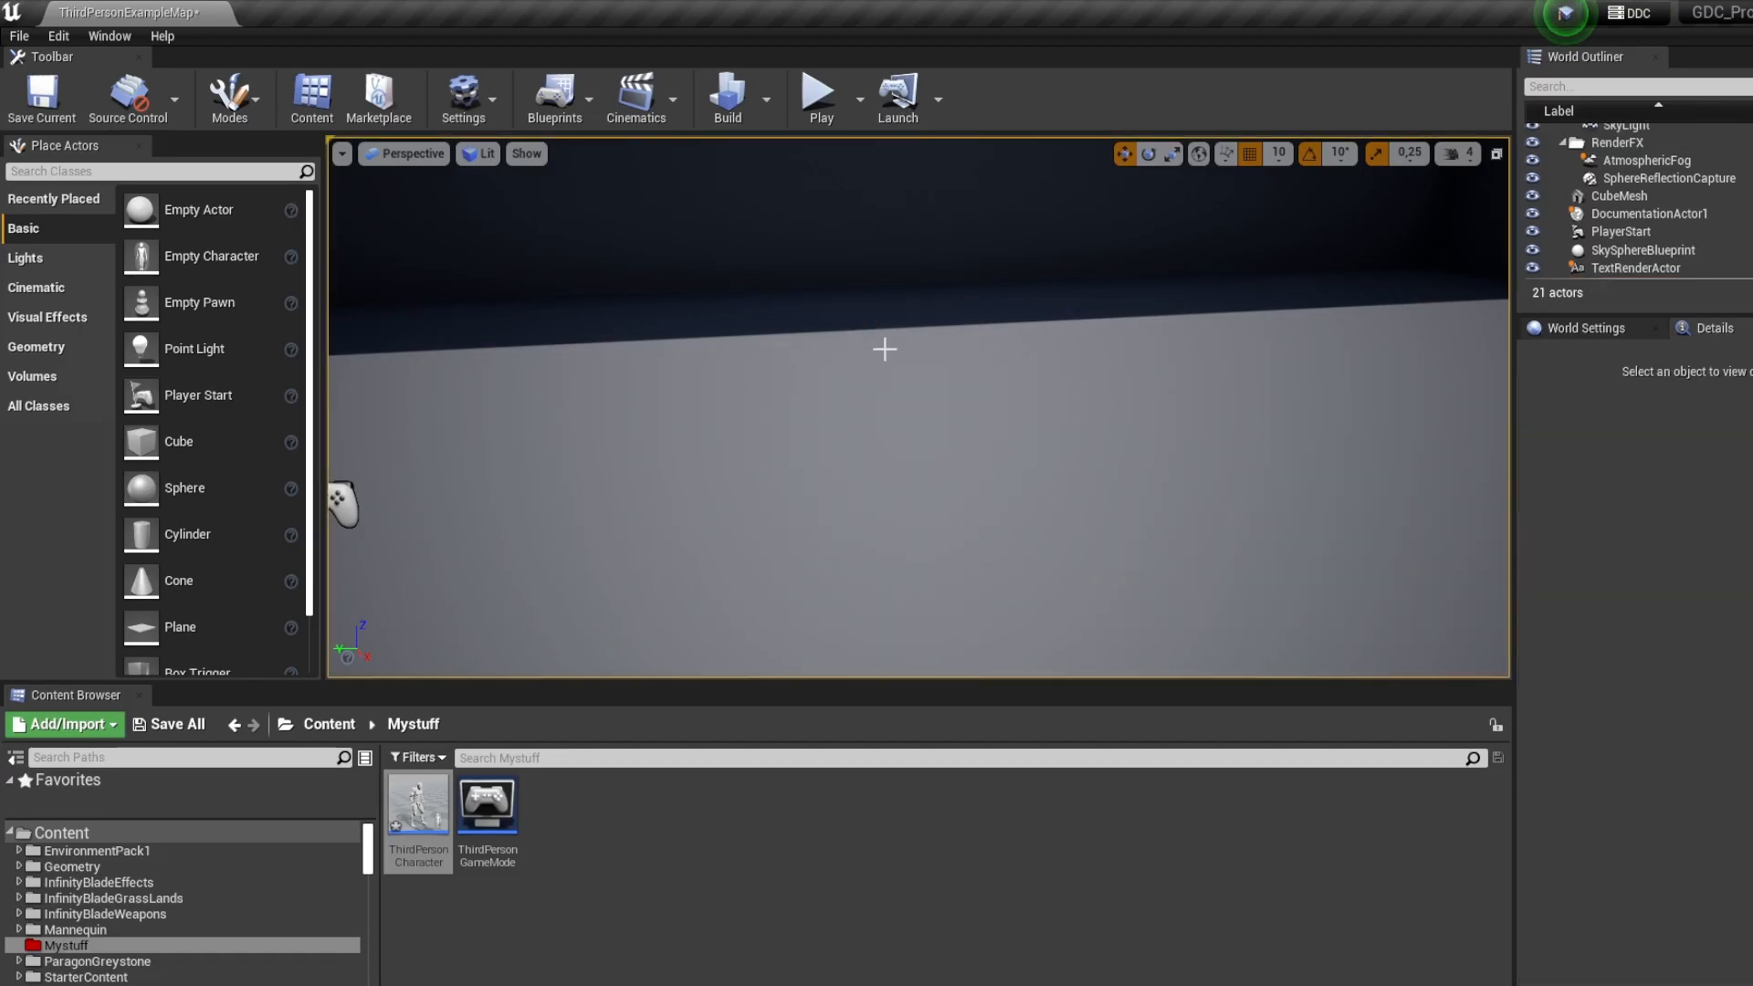
left_click_drag(921, 367, 959, 311)
left_click(437, 818)
double_click(436, 818)
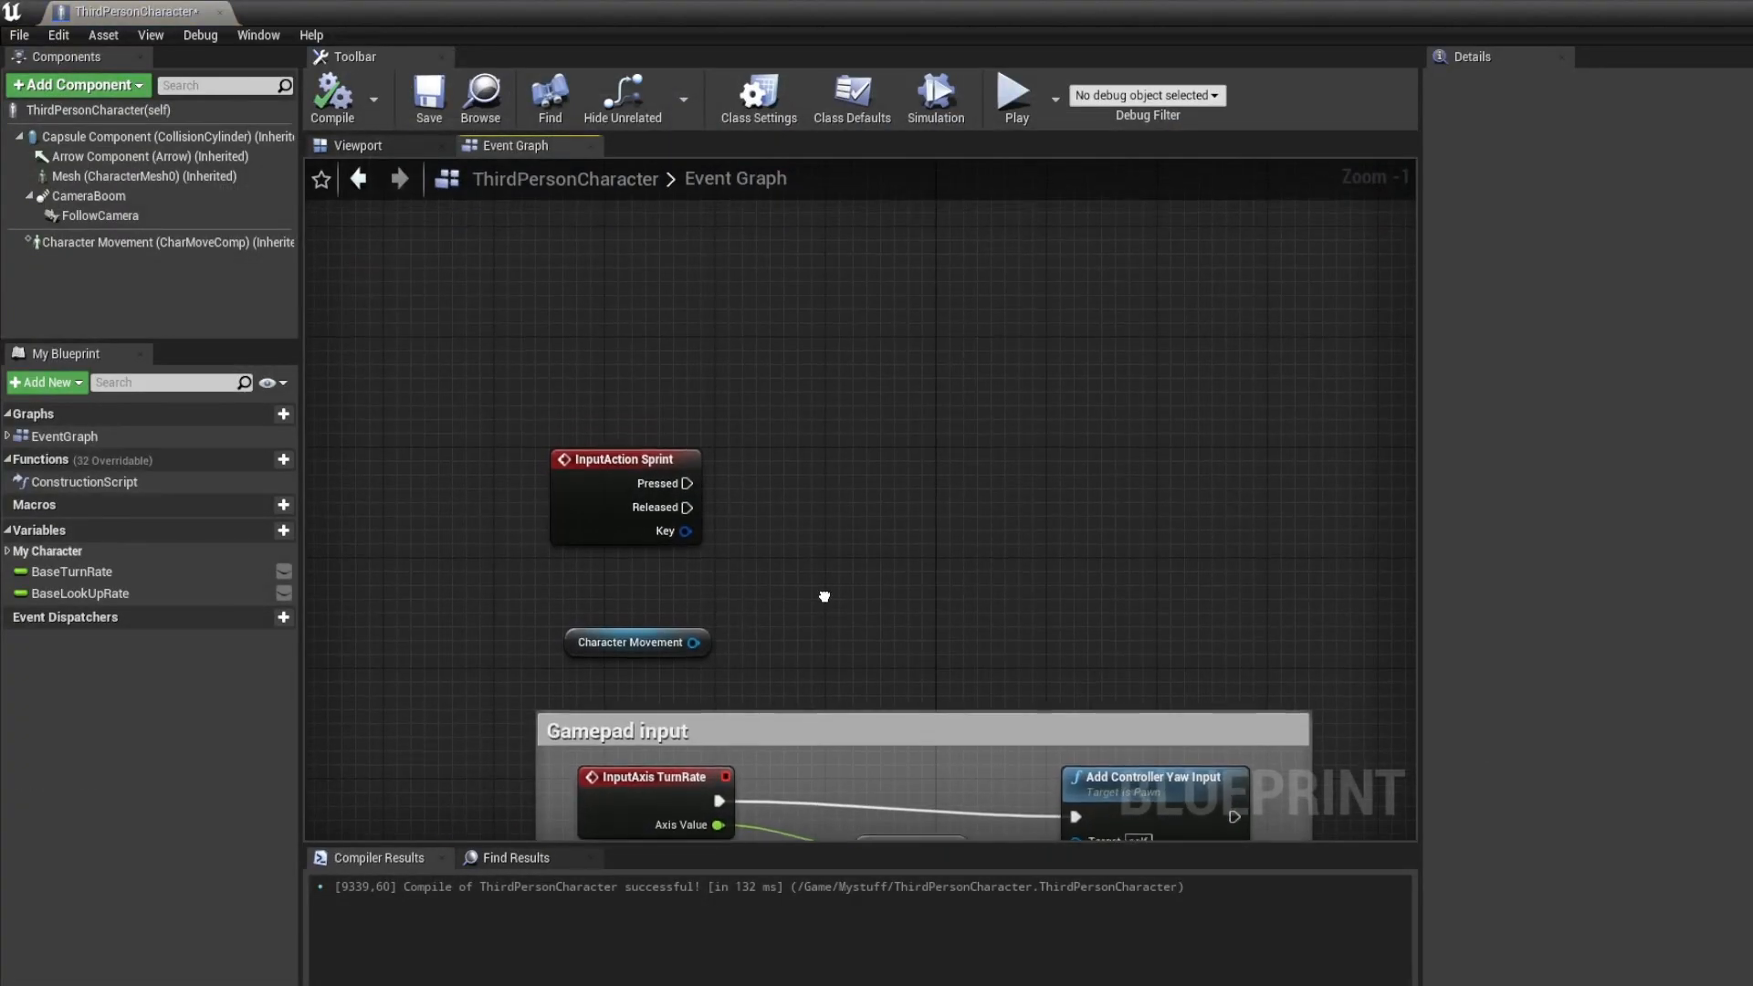
Create a Set Max Walk Speed node from the Character Movement reference and connect Sprint's Pressed output to its execution input
left_click_drag(654, 508, 807, 421)
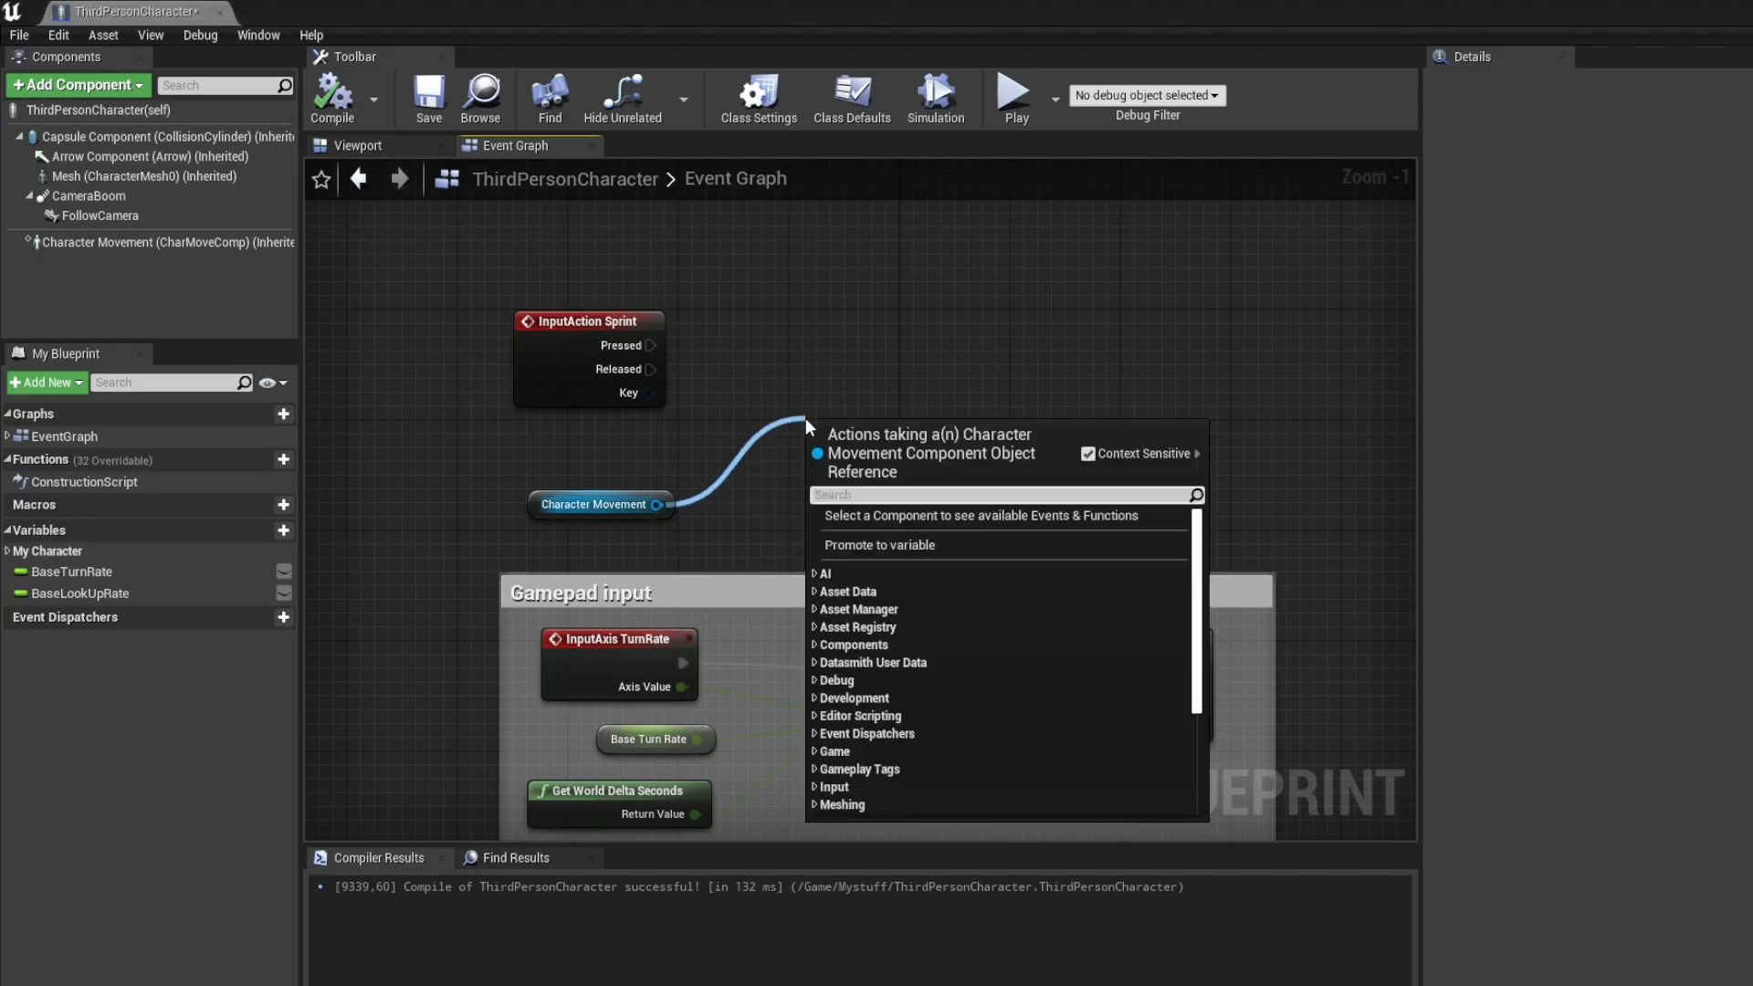
type("walk")
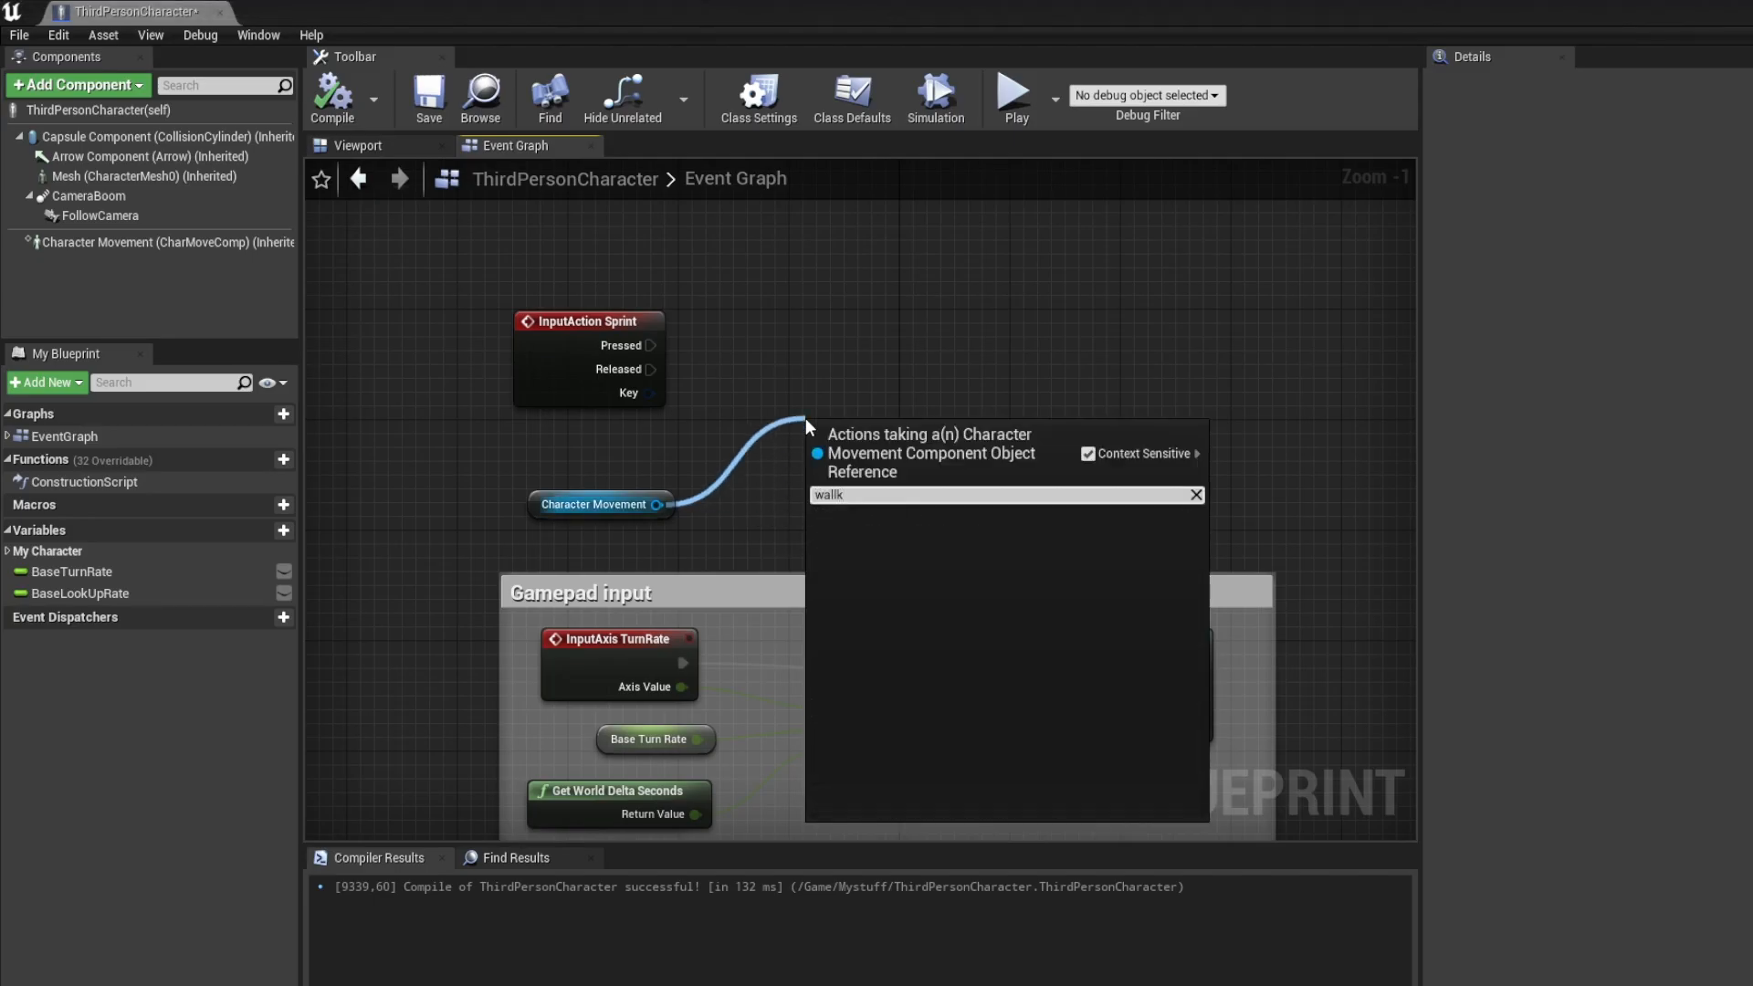
type(" speed")
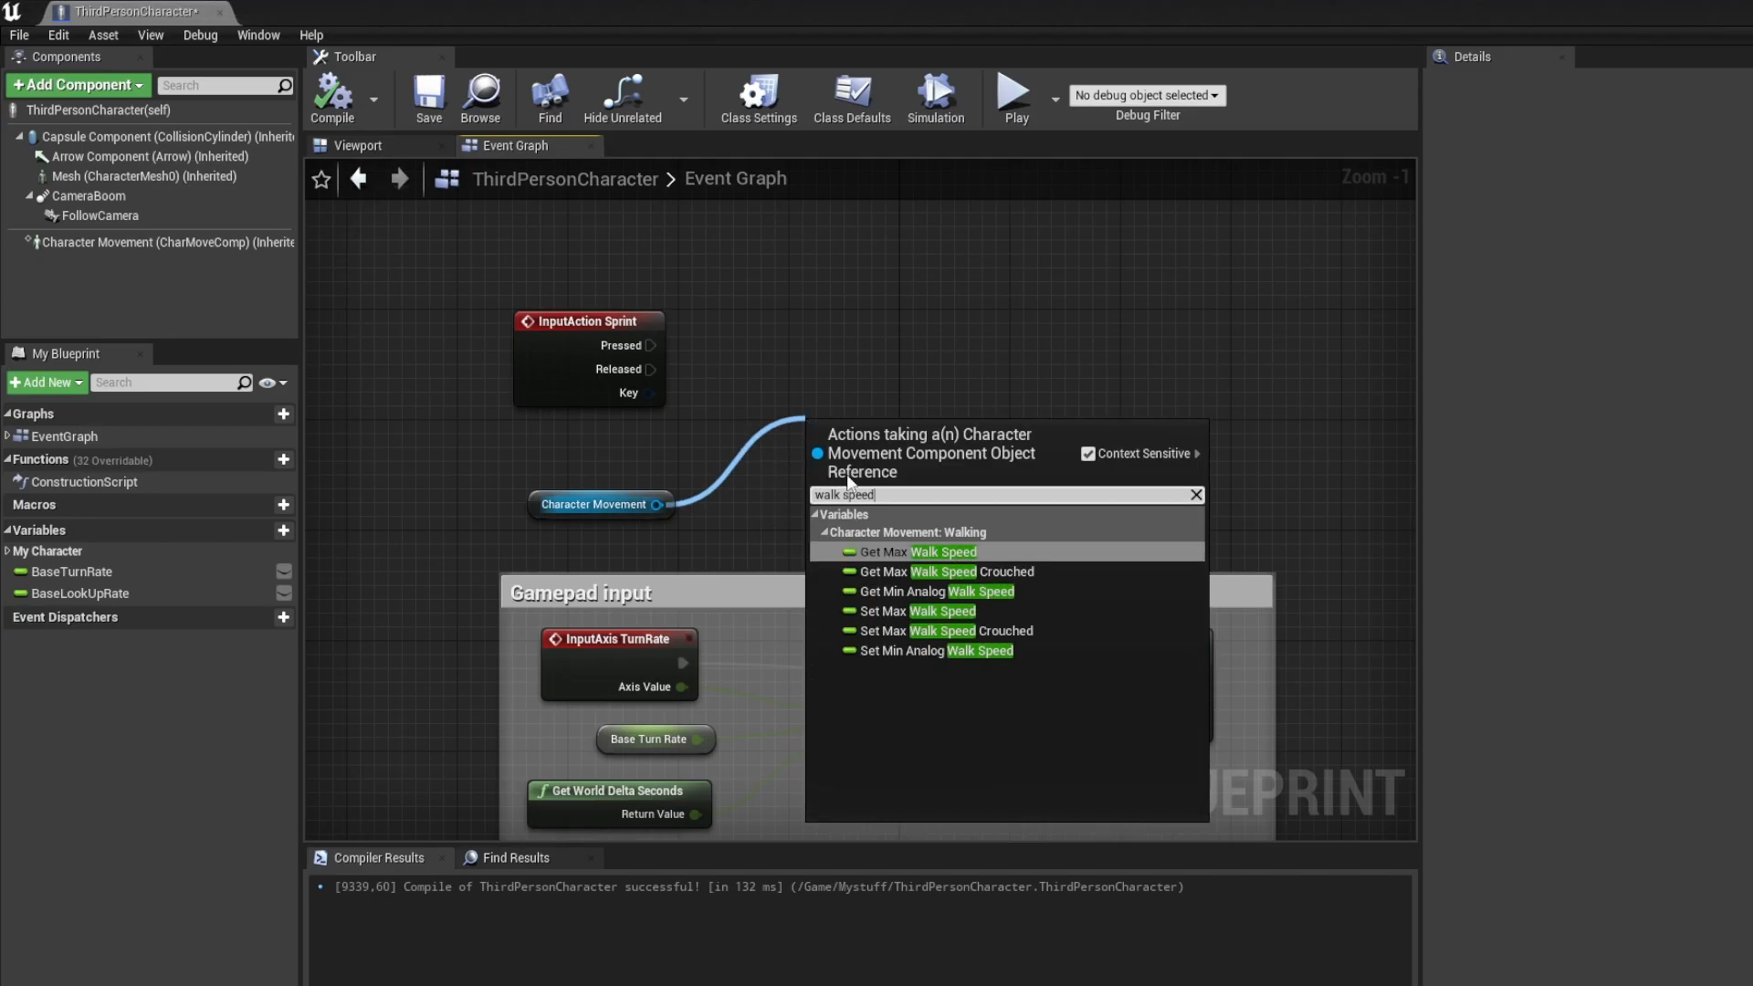
left_click(918, 614)
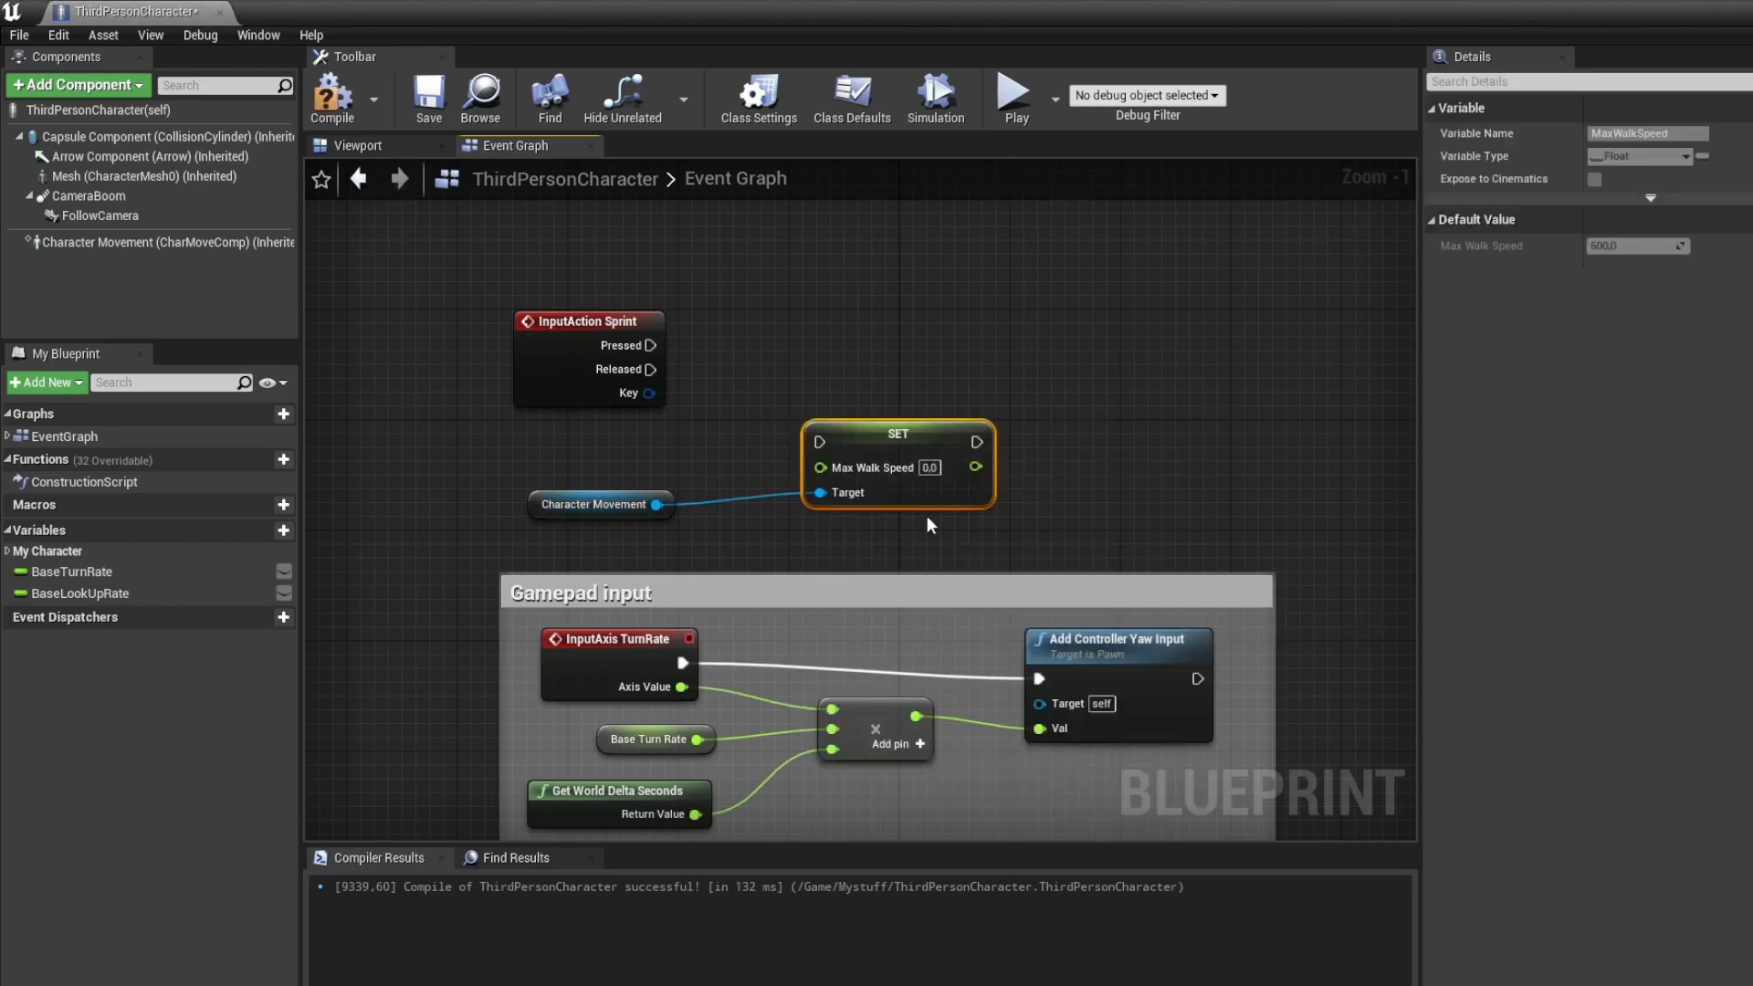
left_click_drag(932, 445, 958, 348)
left_click_drag(650, 345, 721, 349)
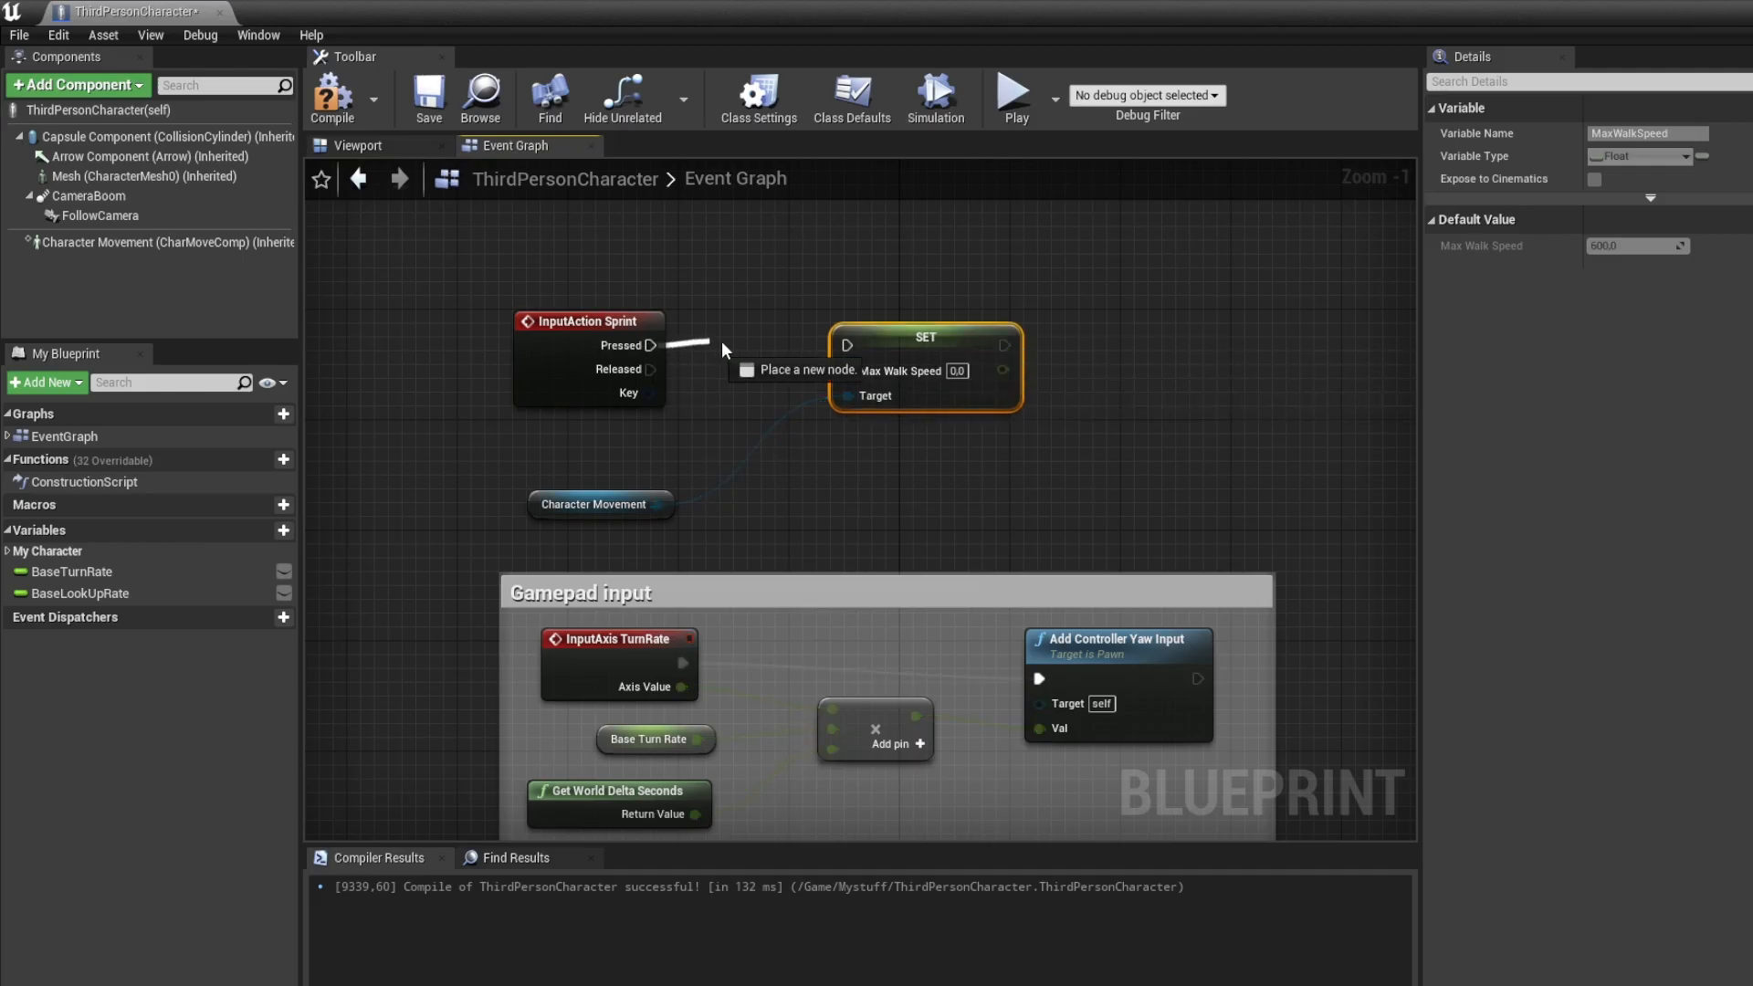
left_click_drag(845, 347, 857, 348)
Set Max Walk Speed on the SET node to 600, and compile and save the blueprint
left_click(957, 371)
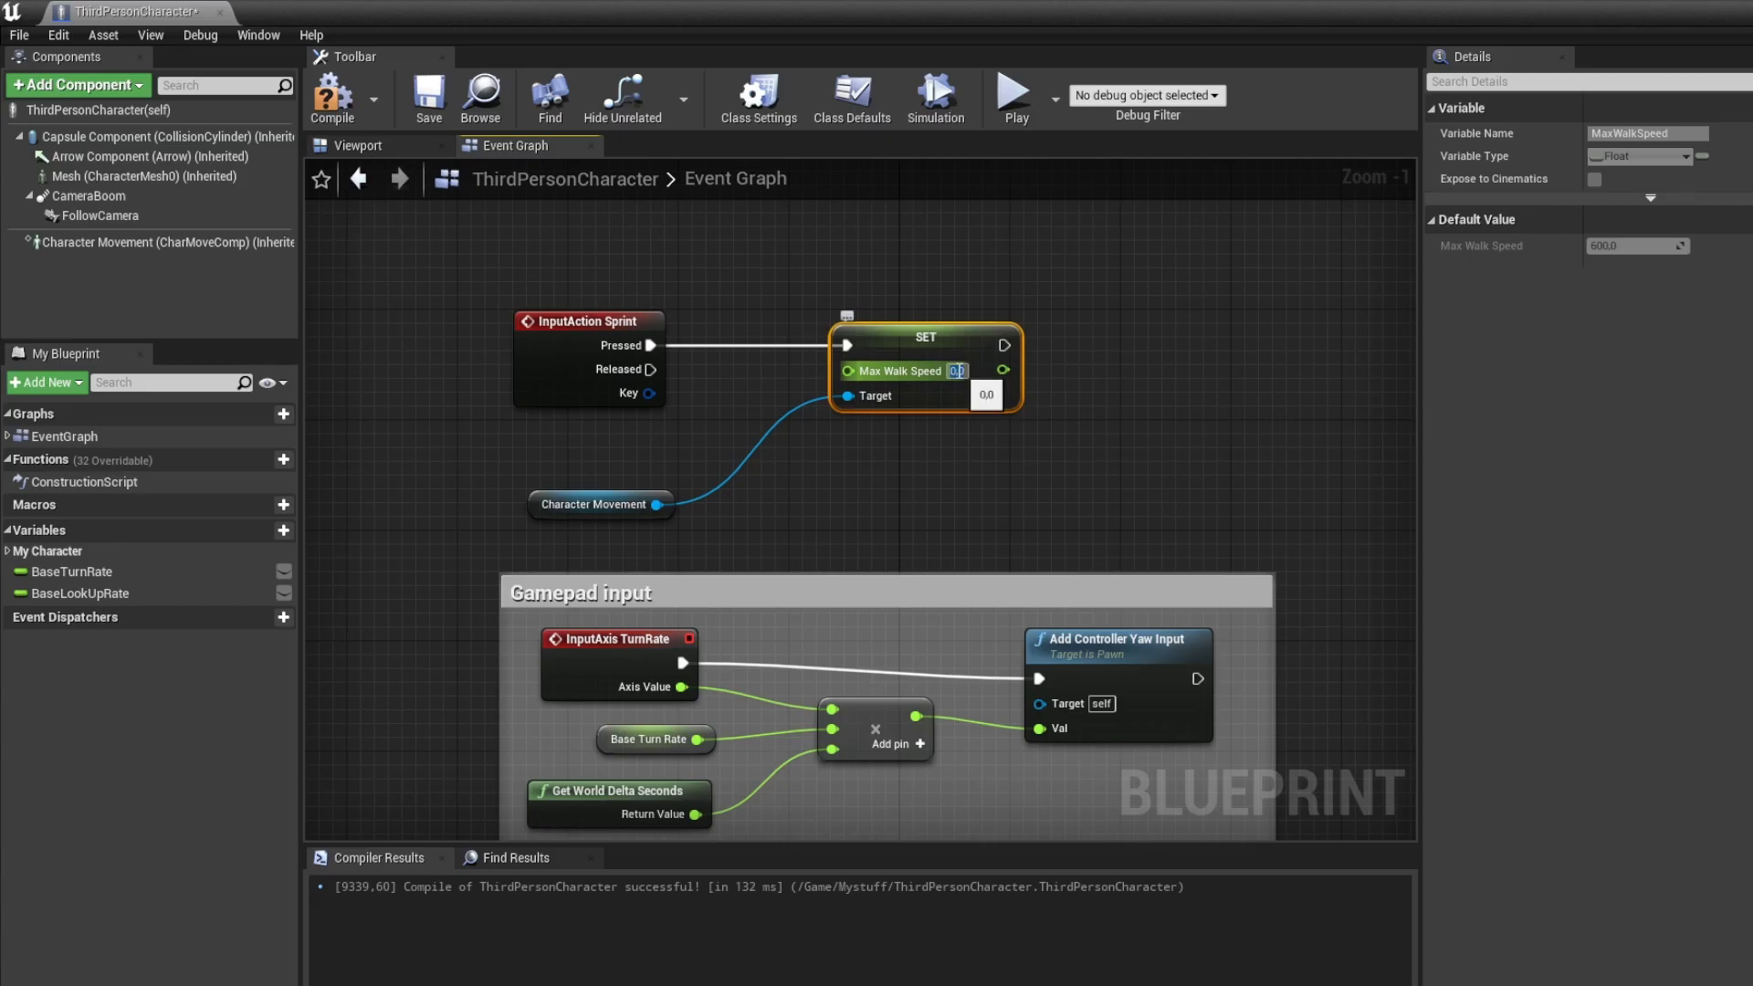
type("600")
left_click(1050, 274)
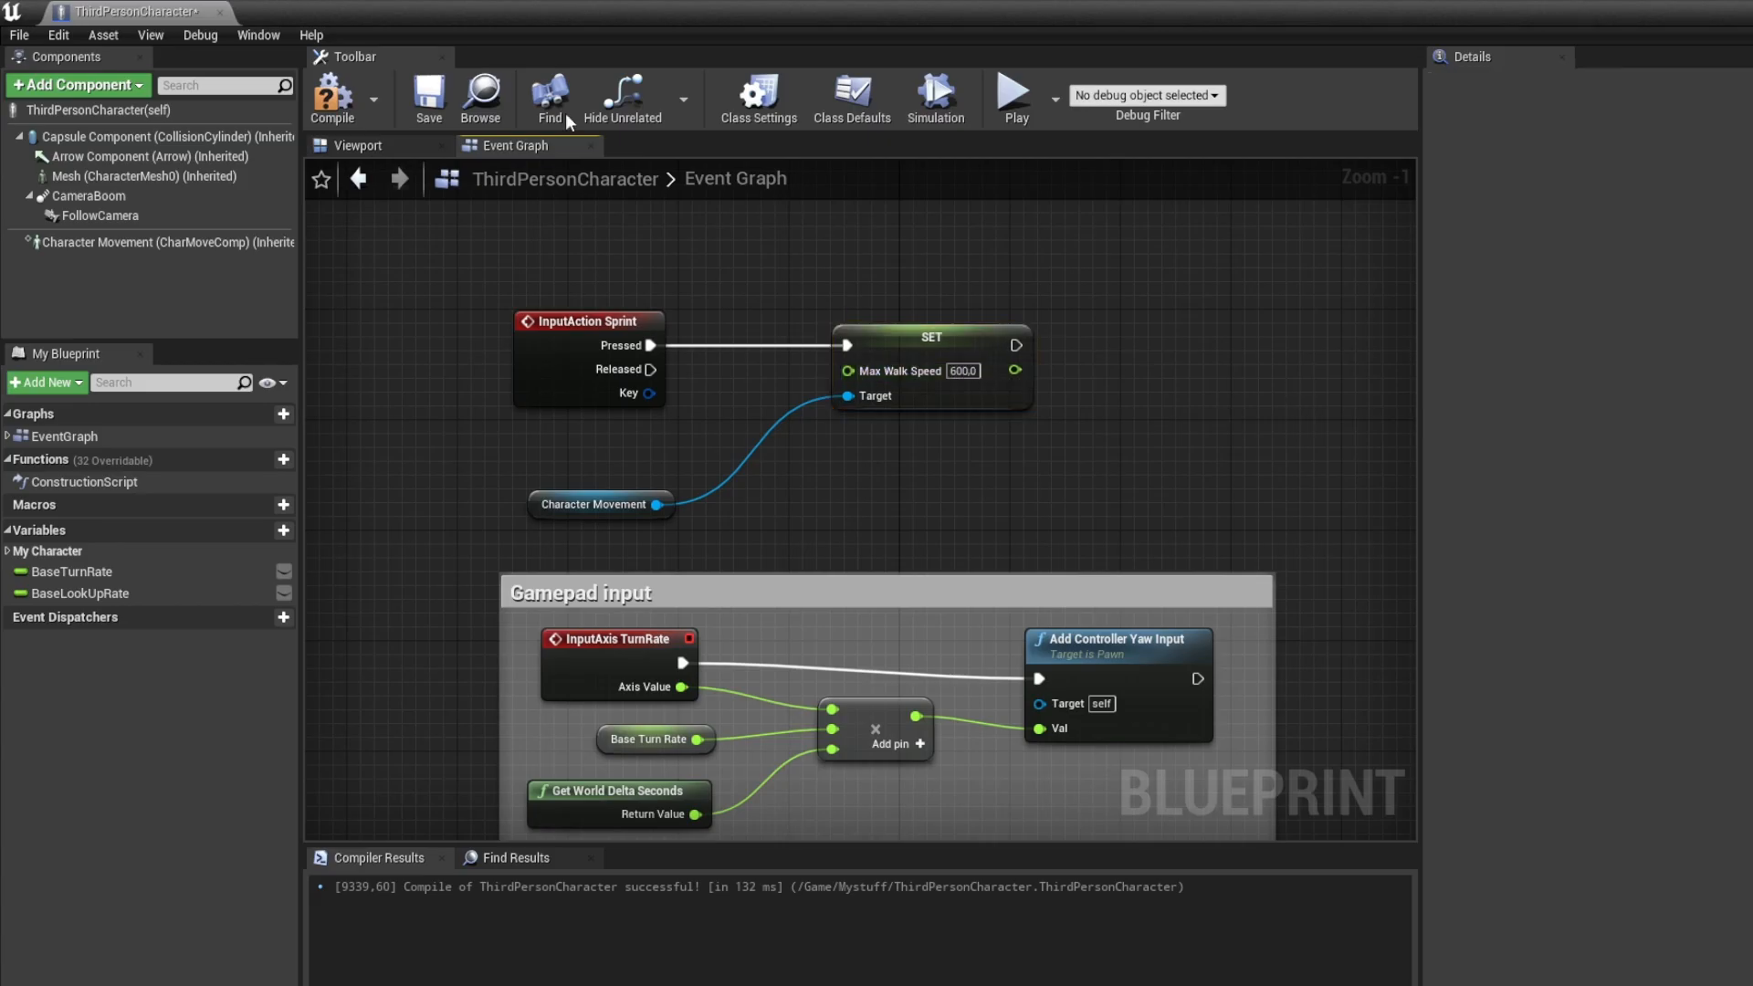
left_click(332, 94)
left_click(425, 96)
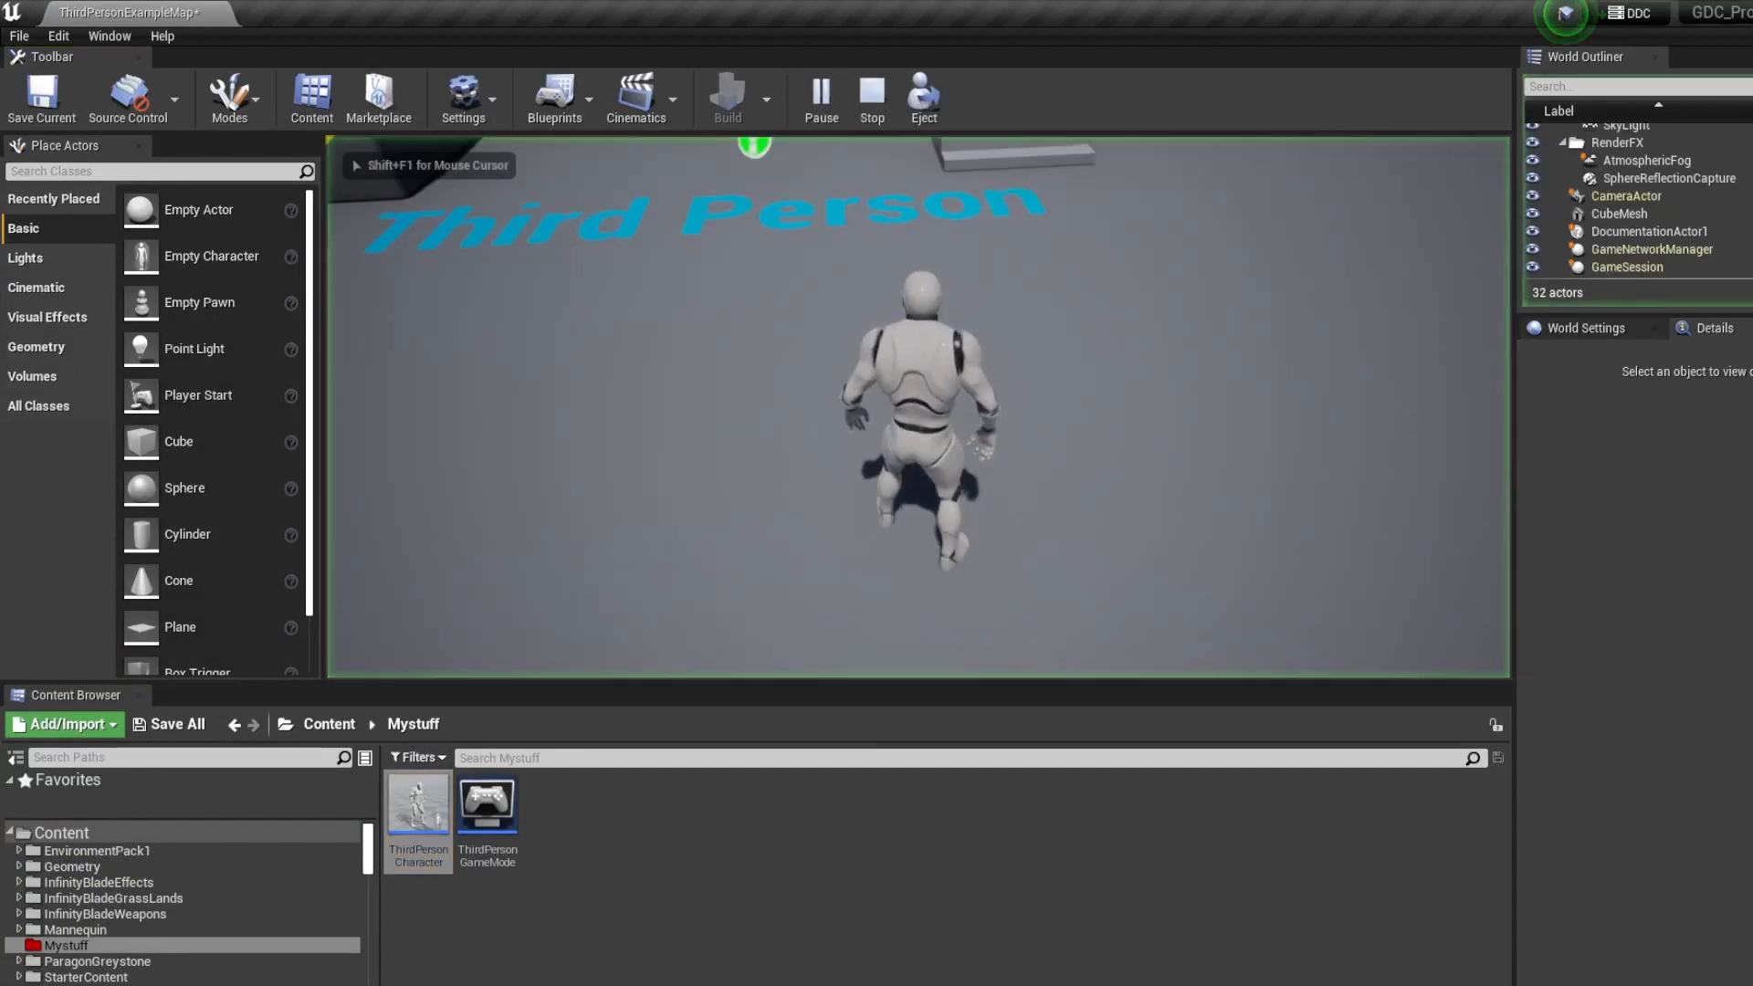
Run the character forward through the level to test the sprint speed, and end the play session
key("w")
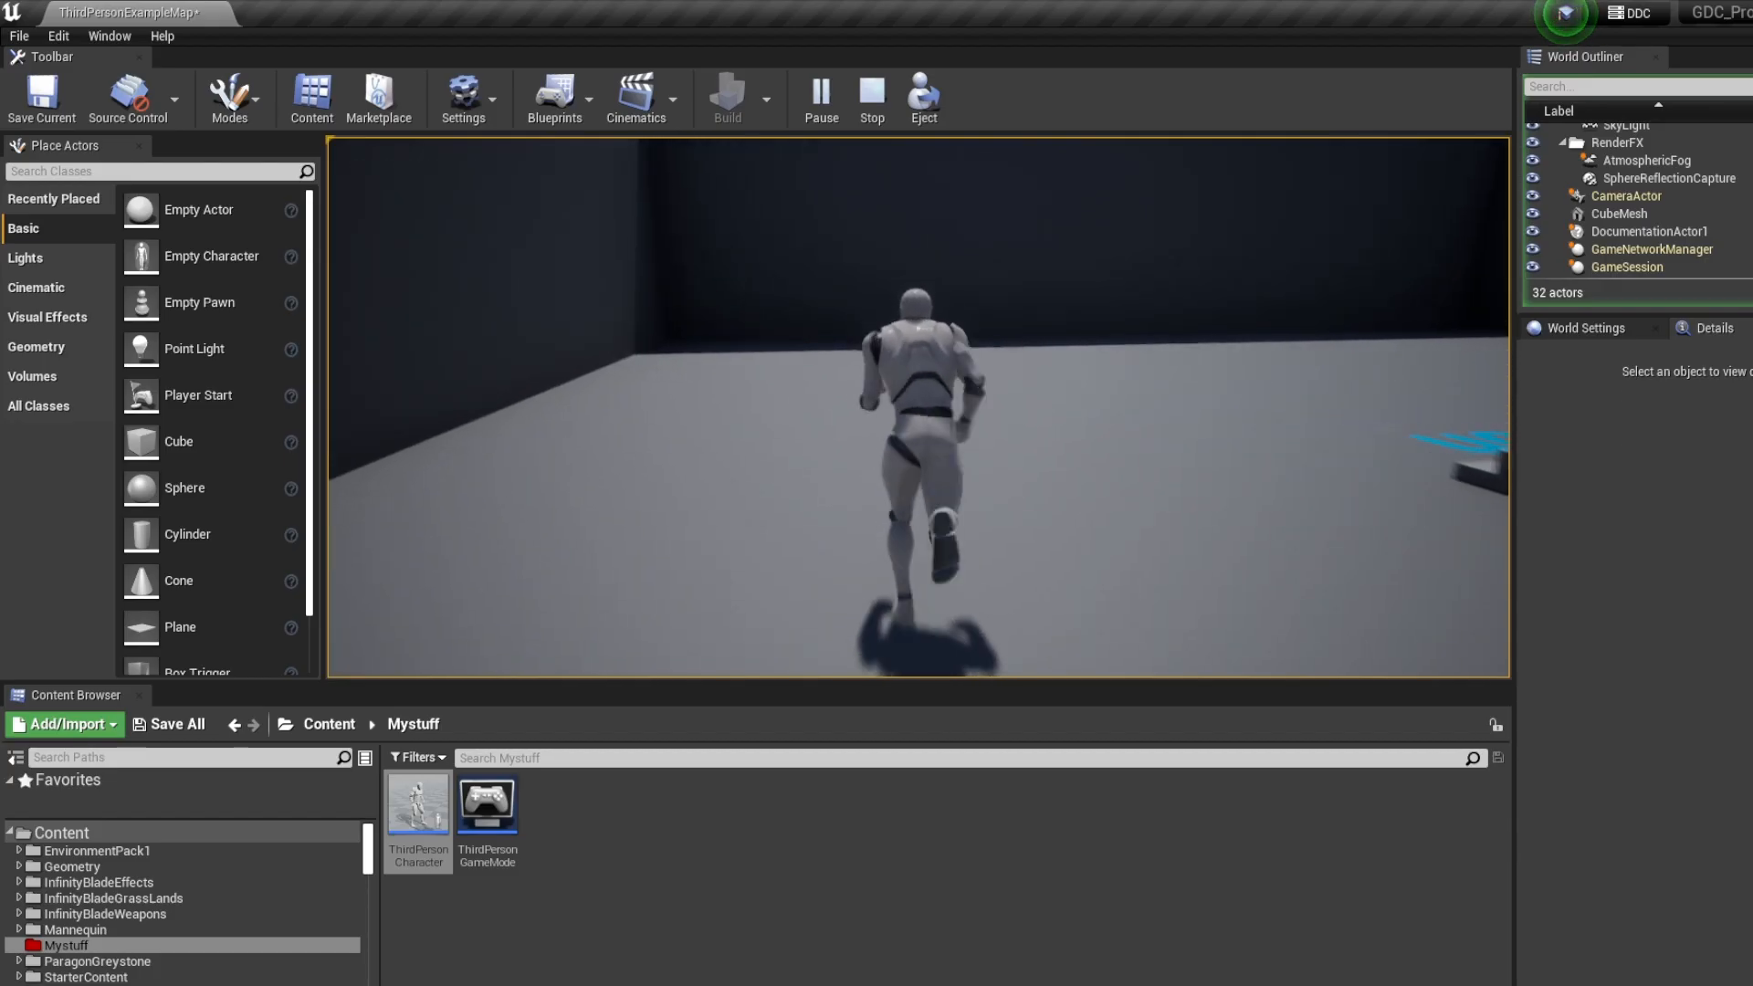
key("Escape")
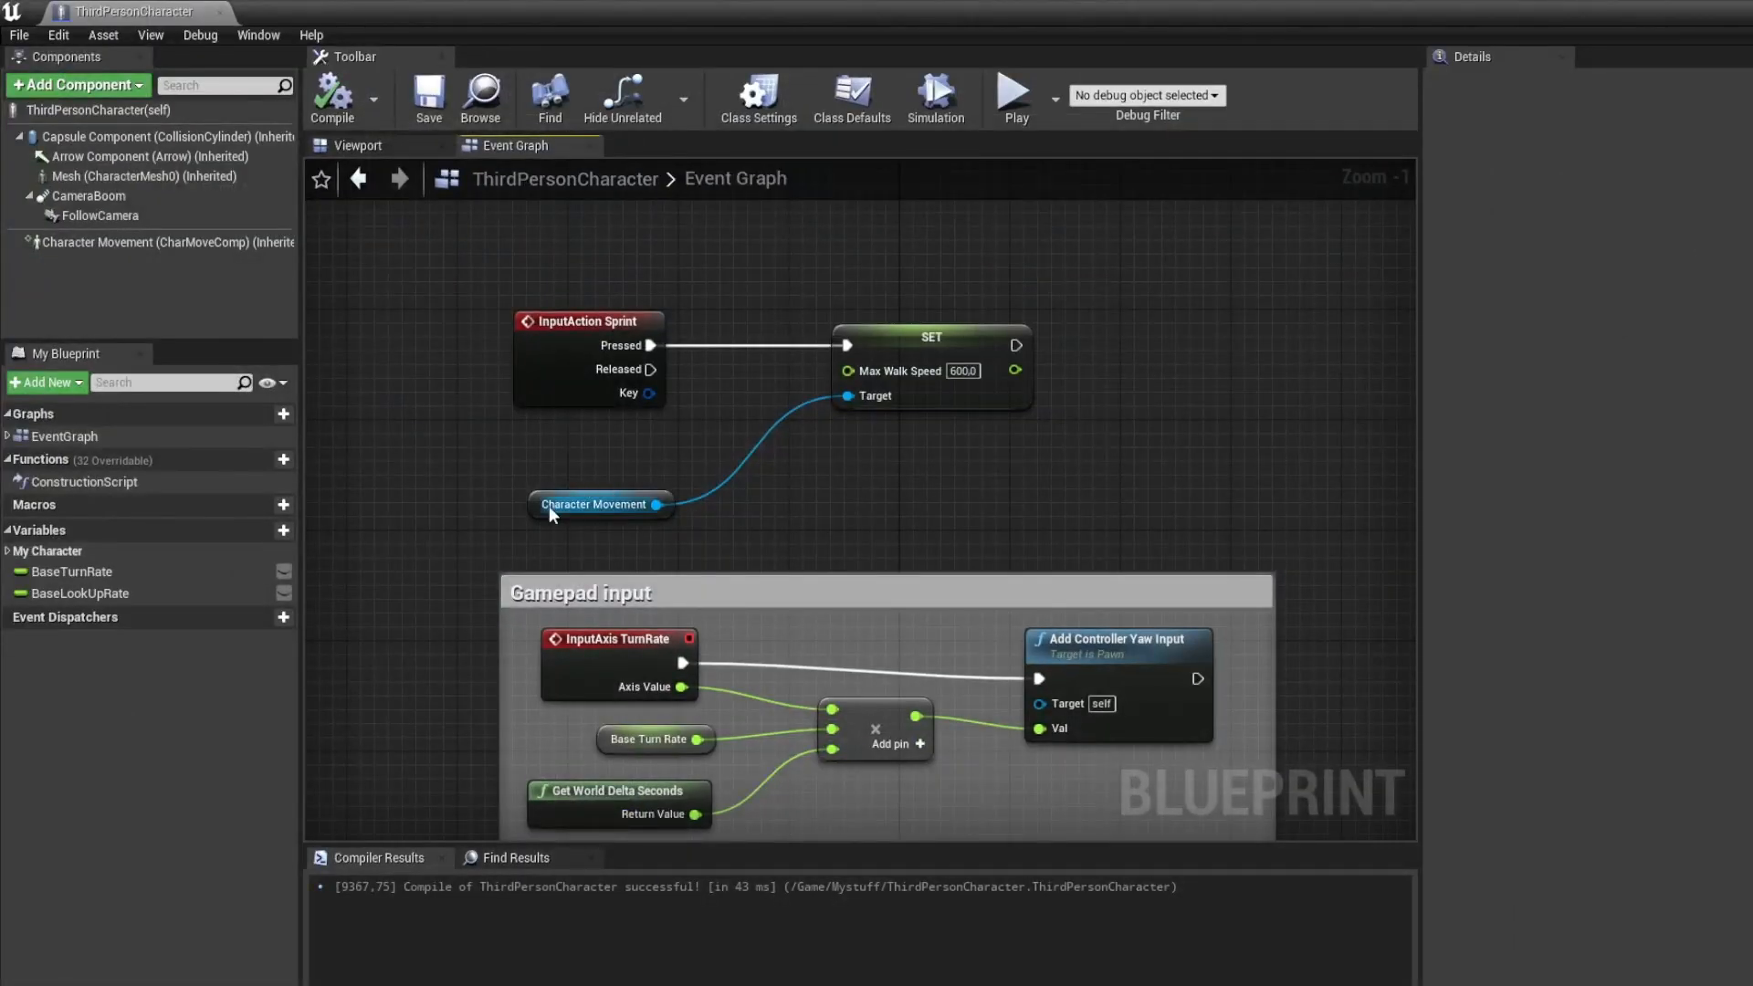
Group the Character Movement reference beneath the SET Max Walk Speed node, raise both above the Sprint event's level, and duplicate the pair
left_click_drag(550, 505, 865, 437)
left_click(944, 327, "ctrl")
left_click_drag(944, 327, 1027, 204)
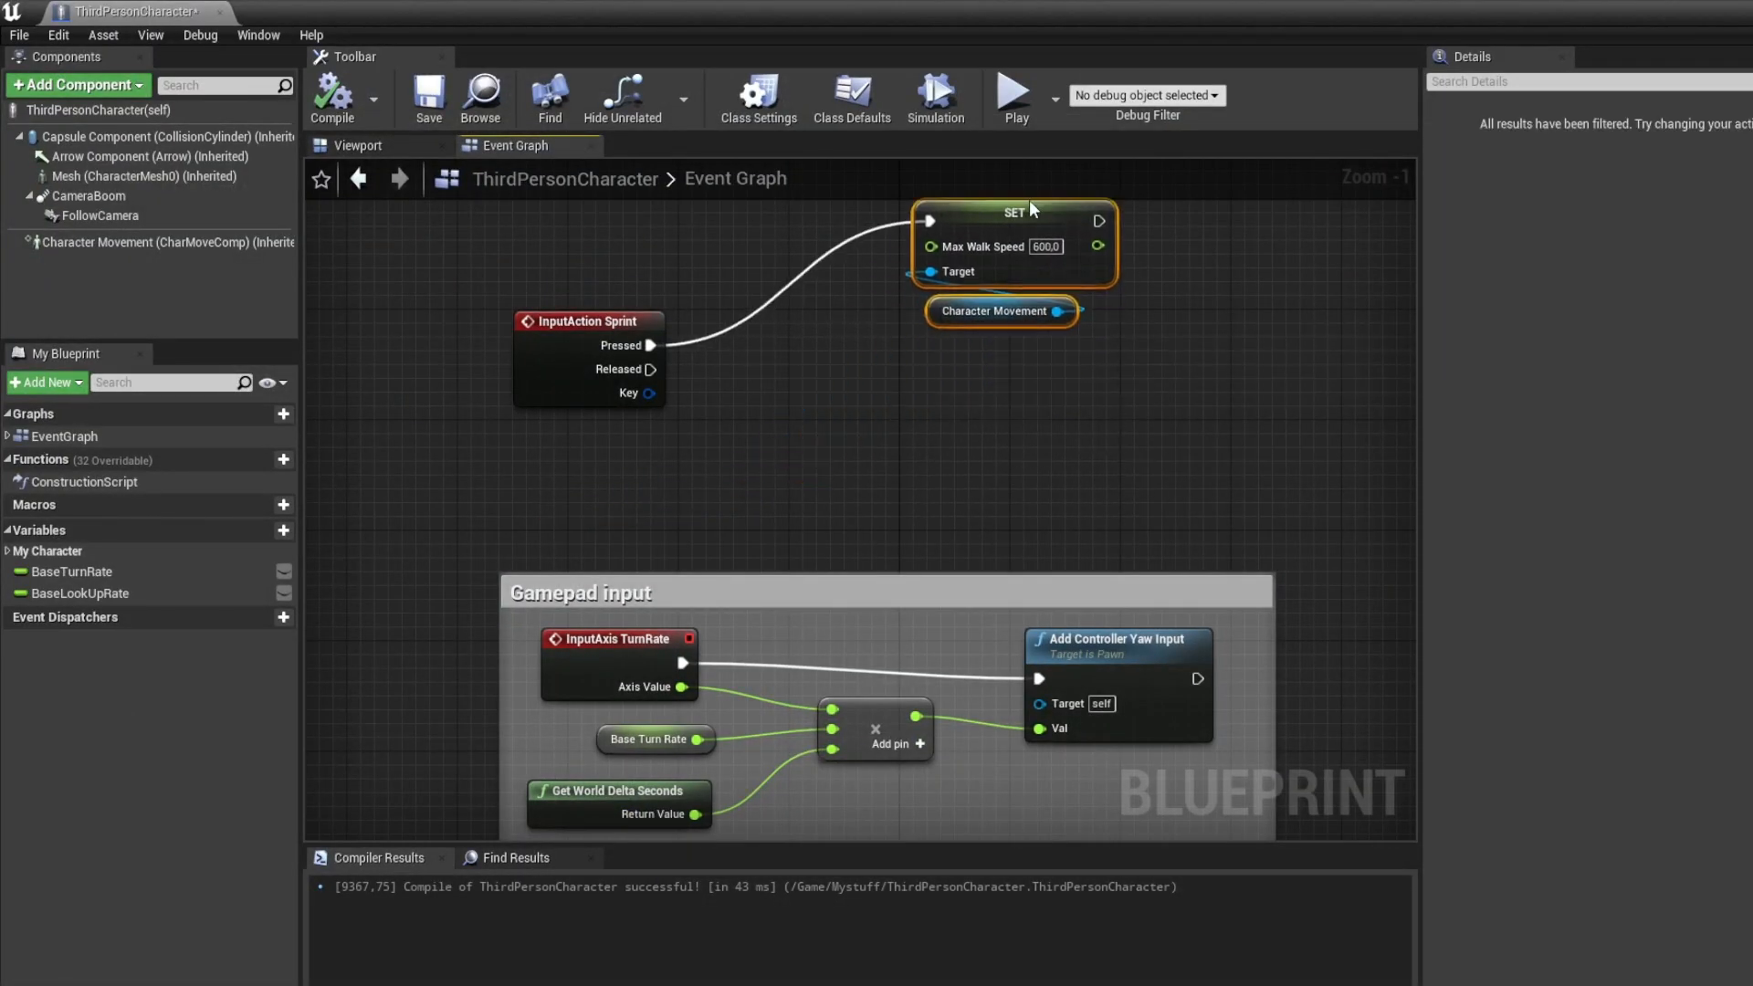
key("ctrl+c")
key("ctrl+v")
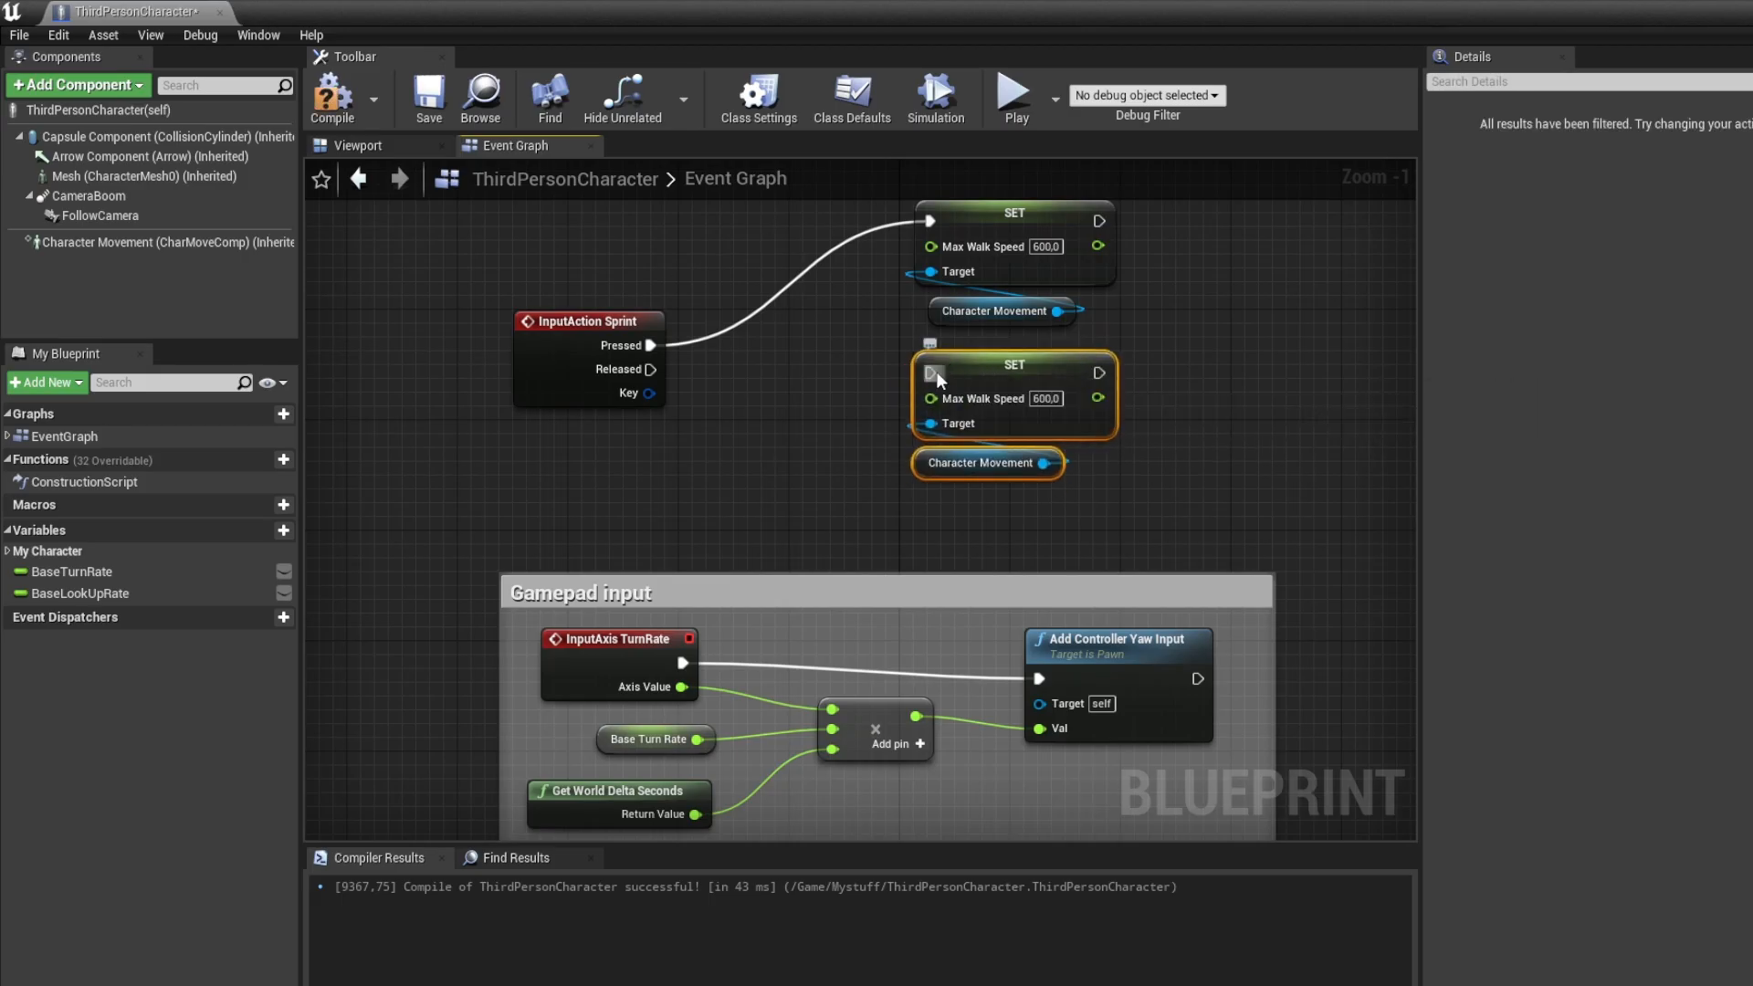
Connect Sprint's Released output to the duplicated SET node, set its Max Walk Speed to 300, and compile the blueprint
left_click_drag(650, 369, 929, 372)
left_click(1044, 399)
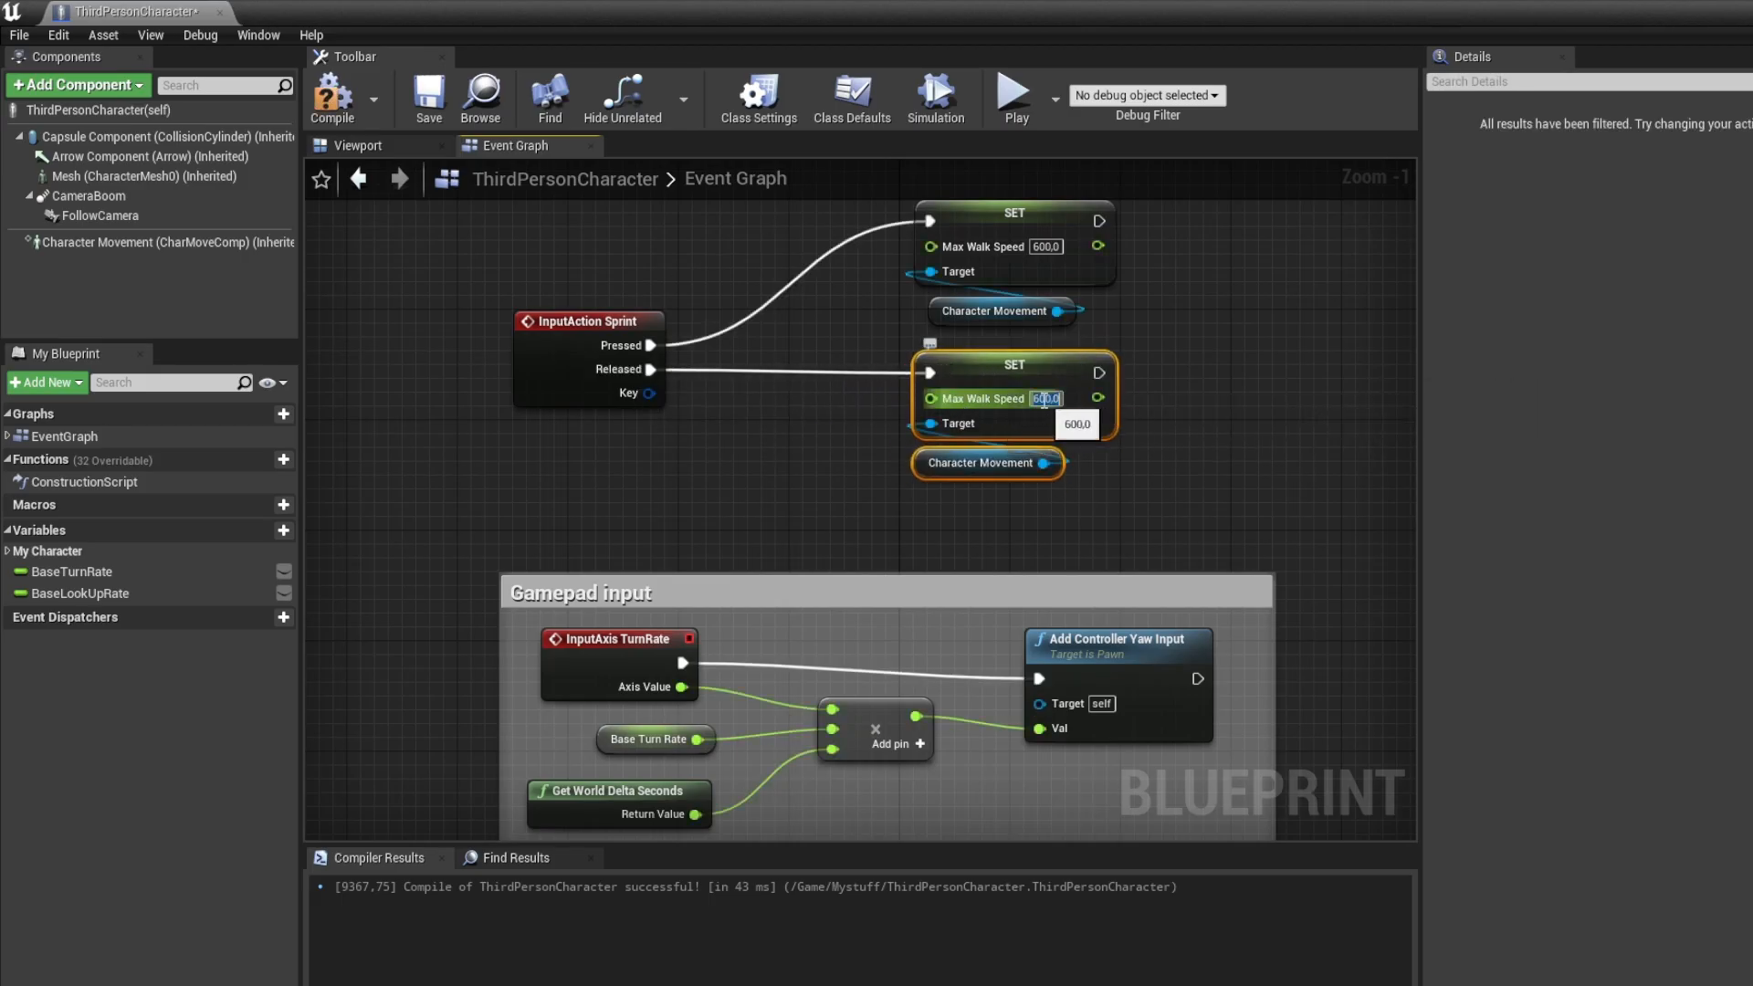
type("300")
key("Return")
left_click(1224, 429)
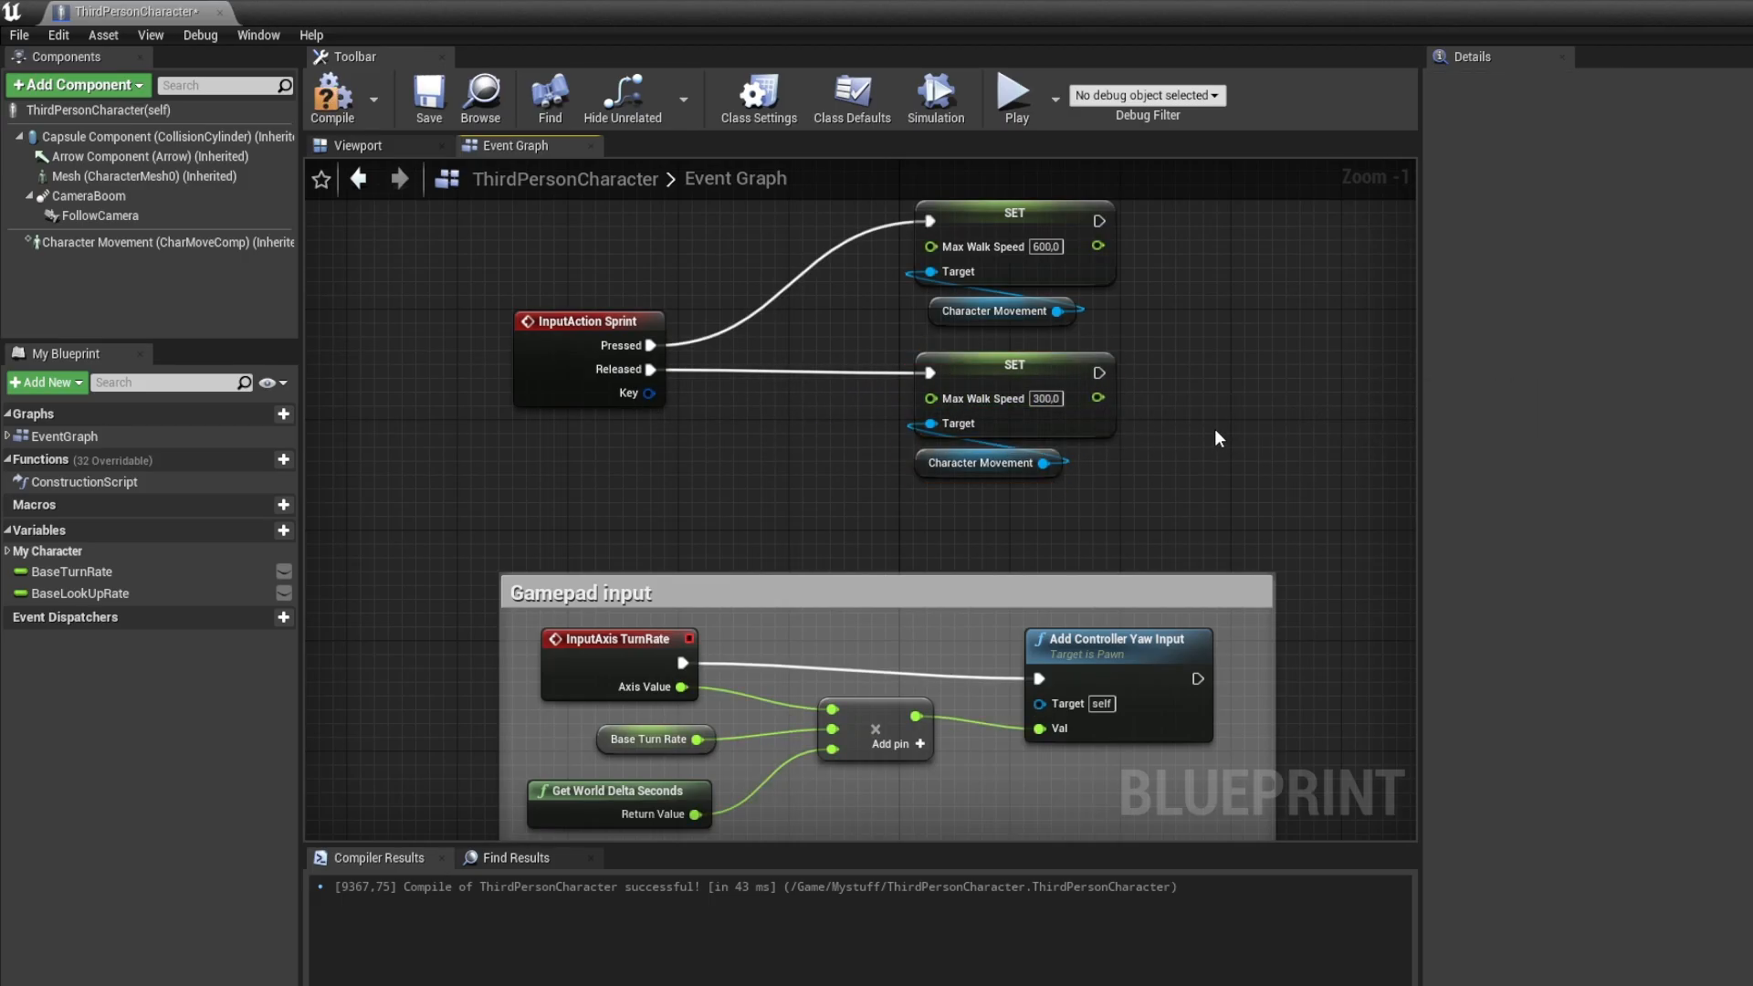
left_click(319, 104)
Enclose the InputAction Sprint event and both SET nodes in a comment box titled "Simple Sprint System"
right_click_drag(751, 417, 669, 489)
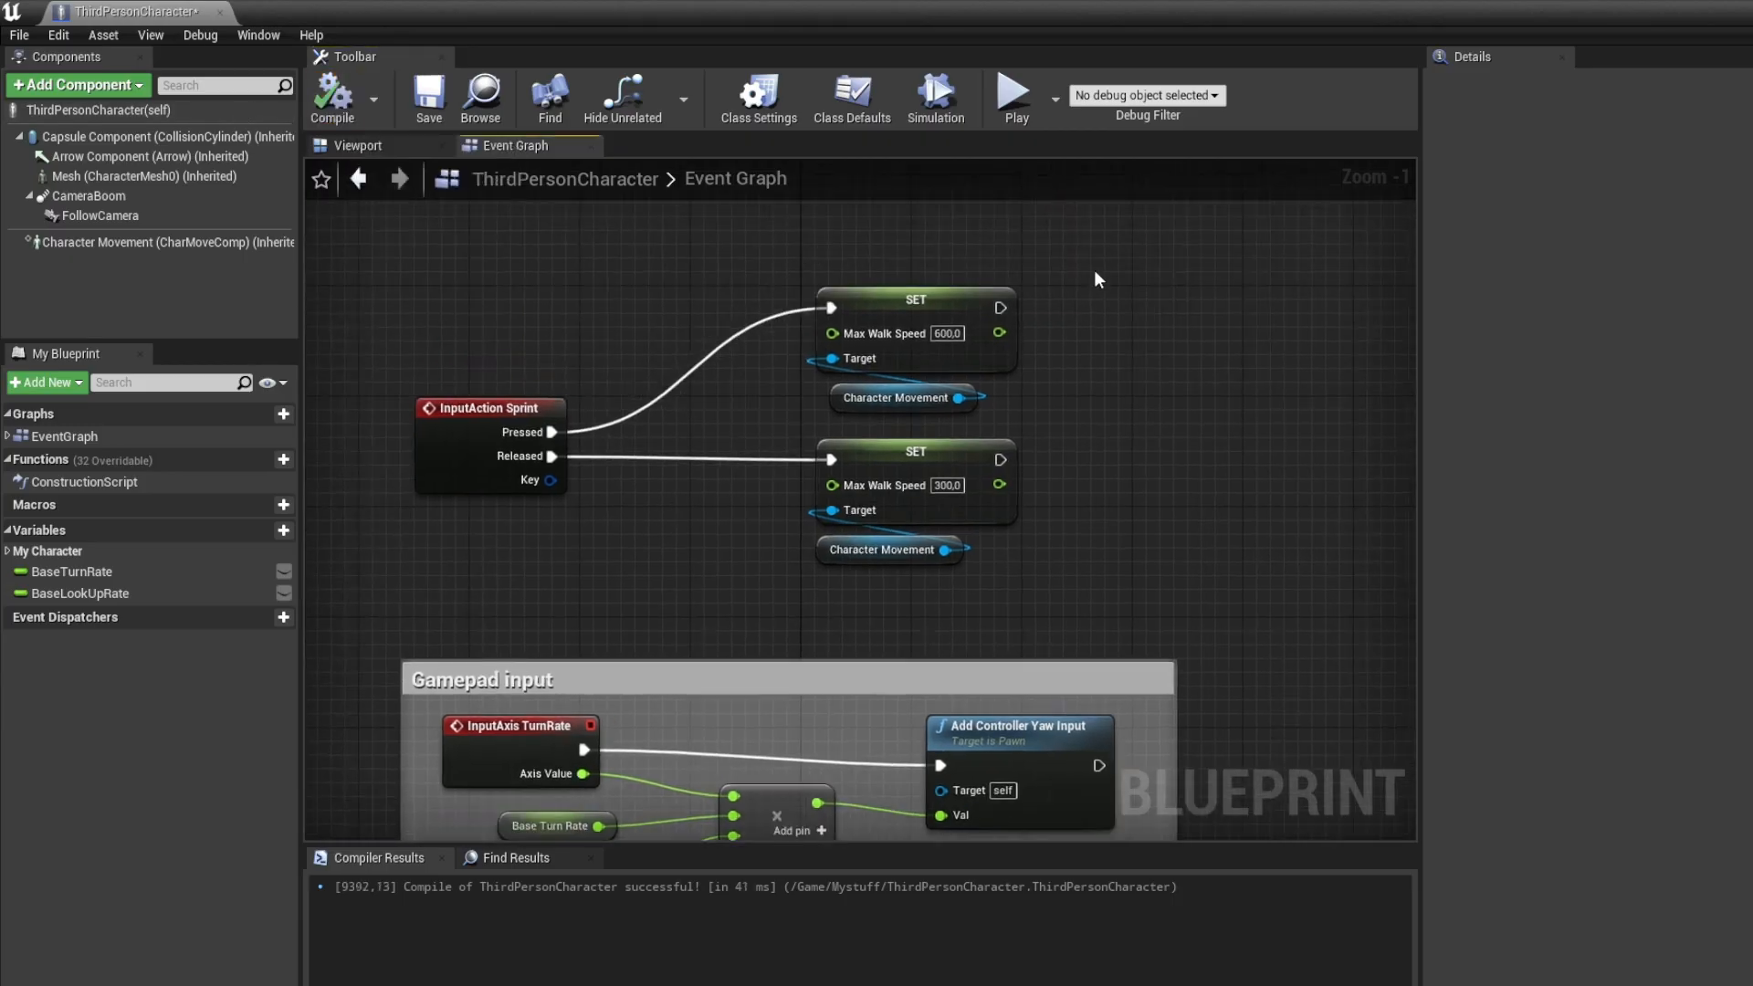
left_click_drag(1115, 241, 267, 616)
type("c")
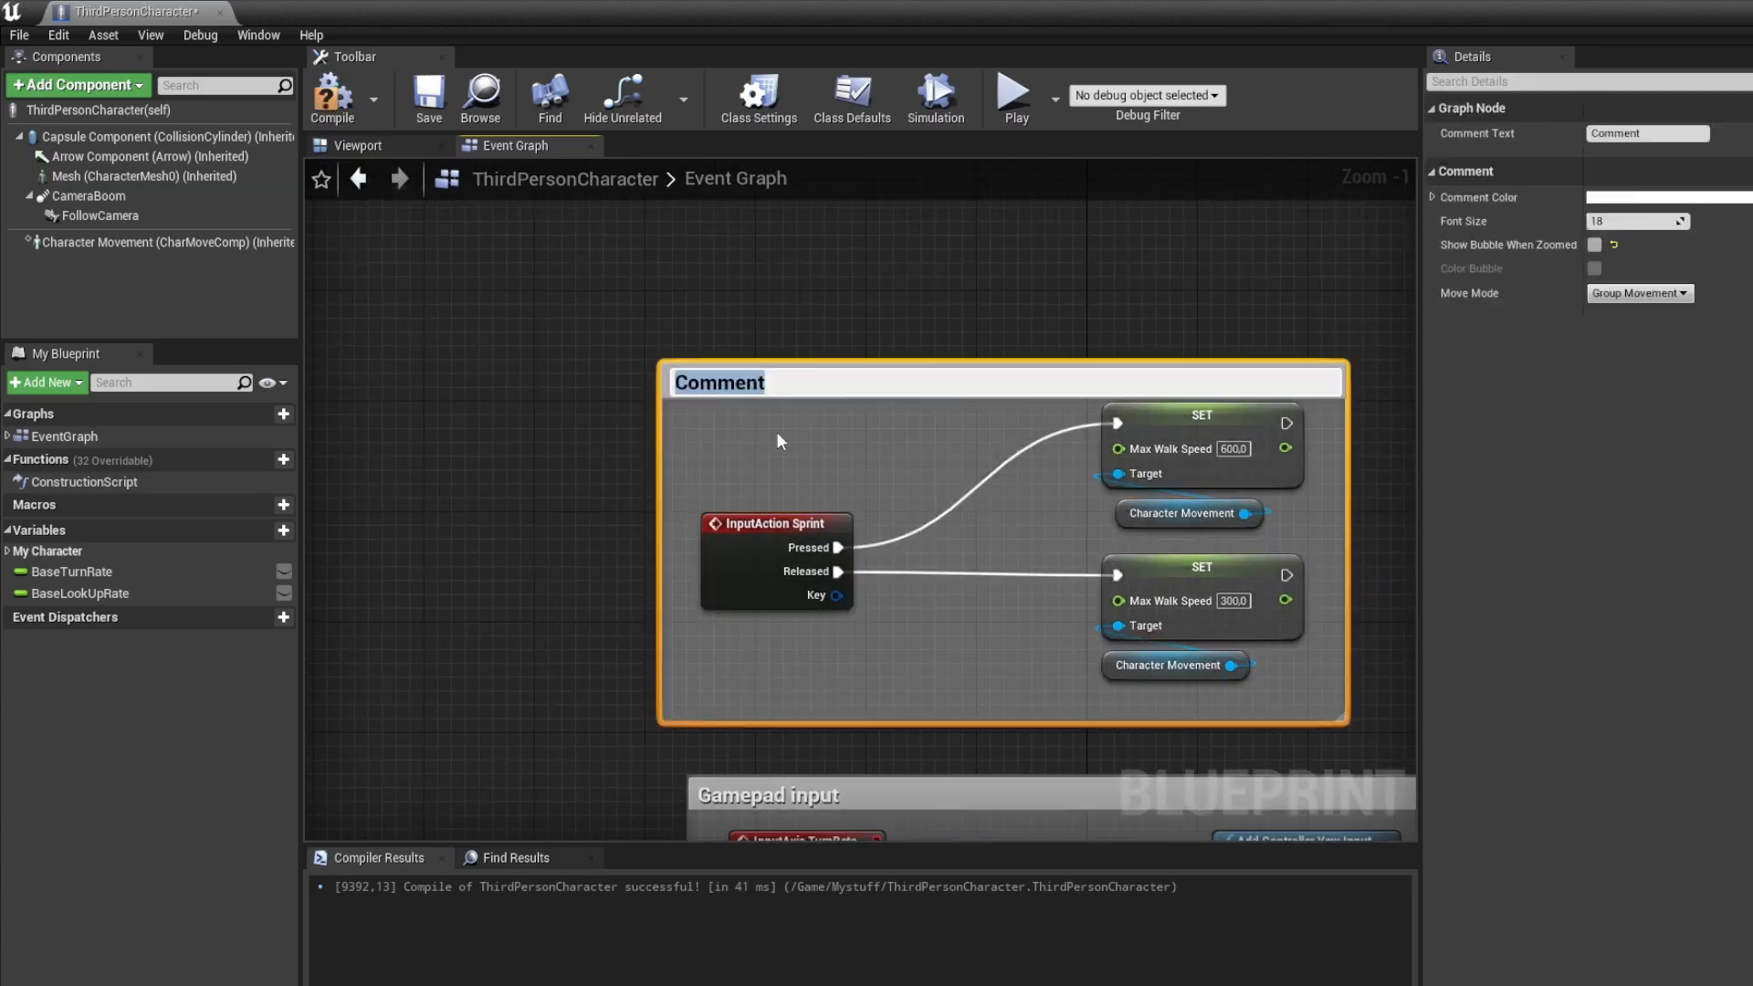
type("Simple S")
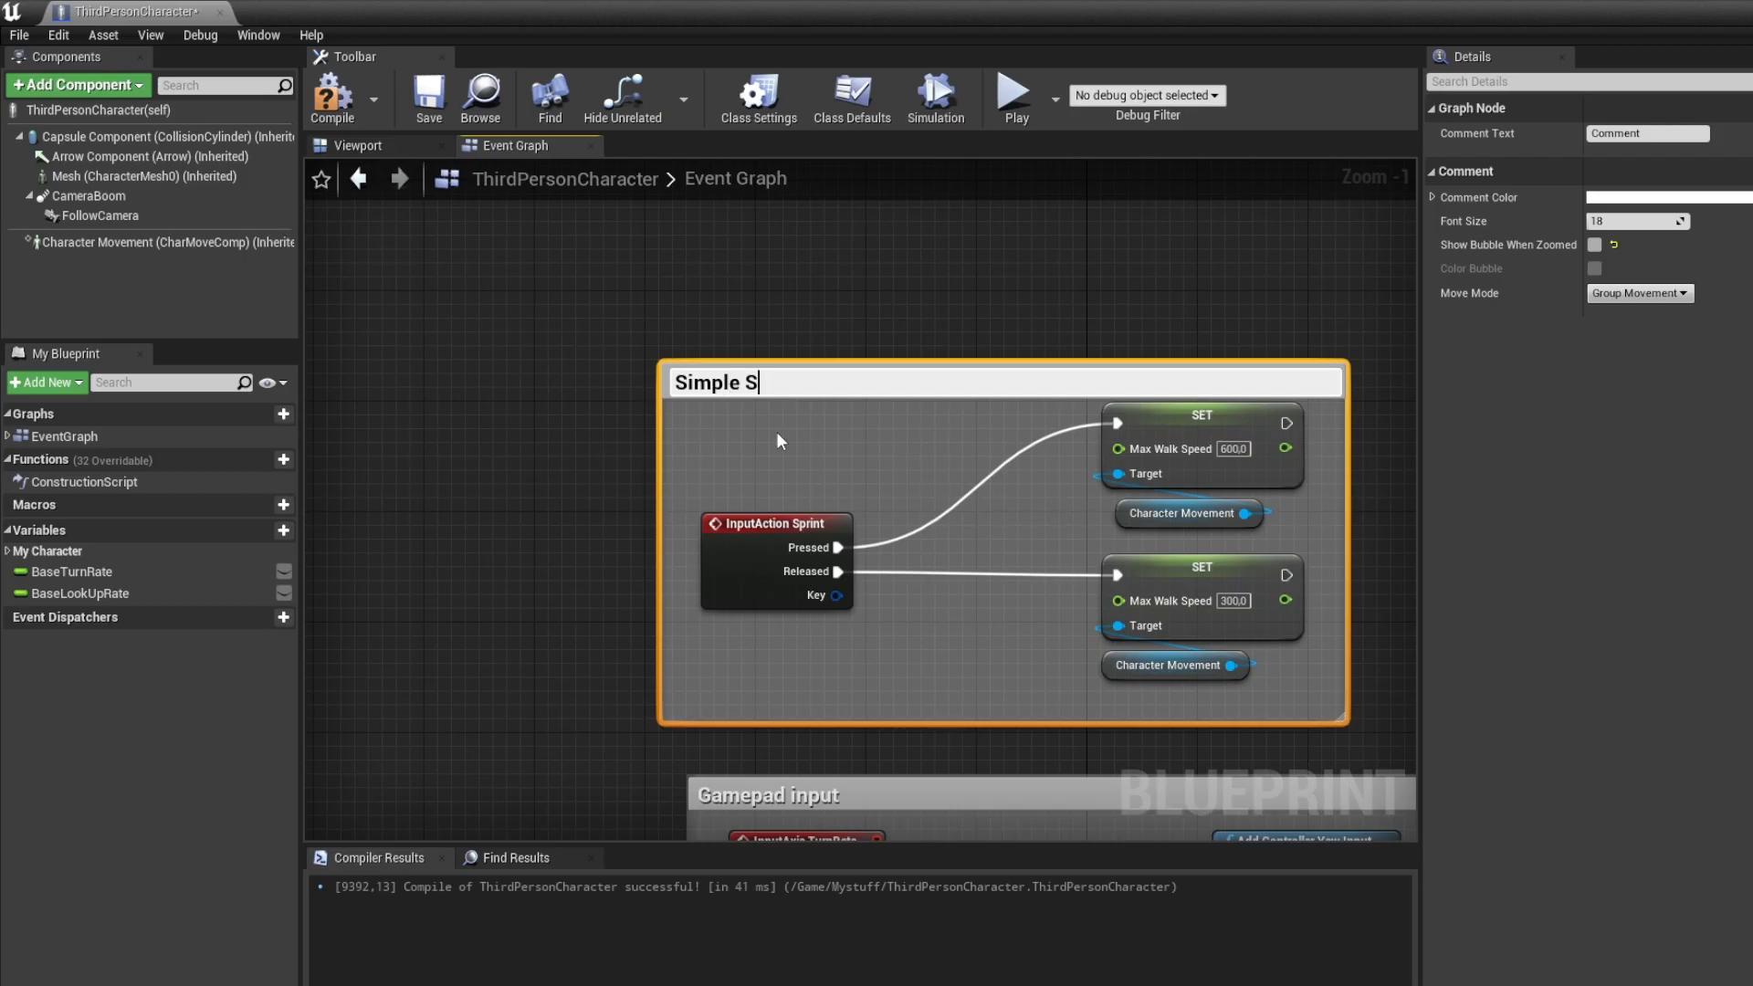
type("print System")
left_click(913, 293)
left_click_drag(918, 377, 942, 376)
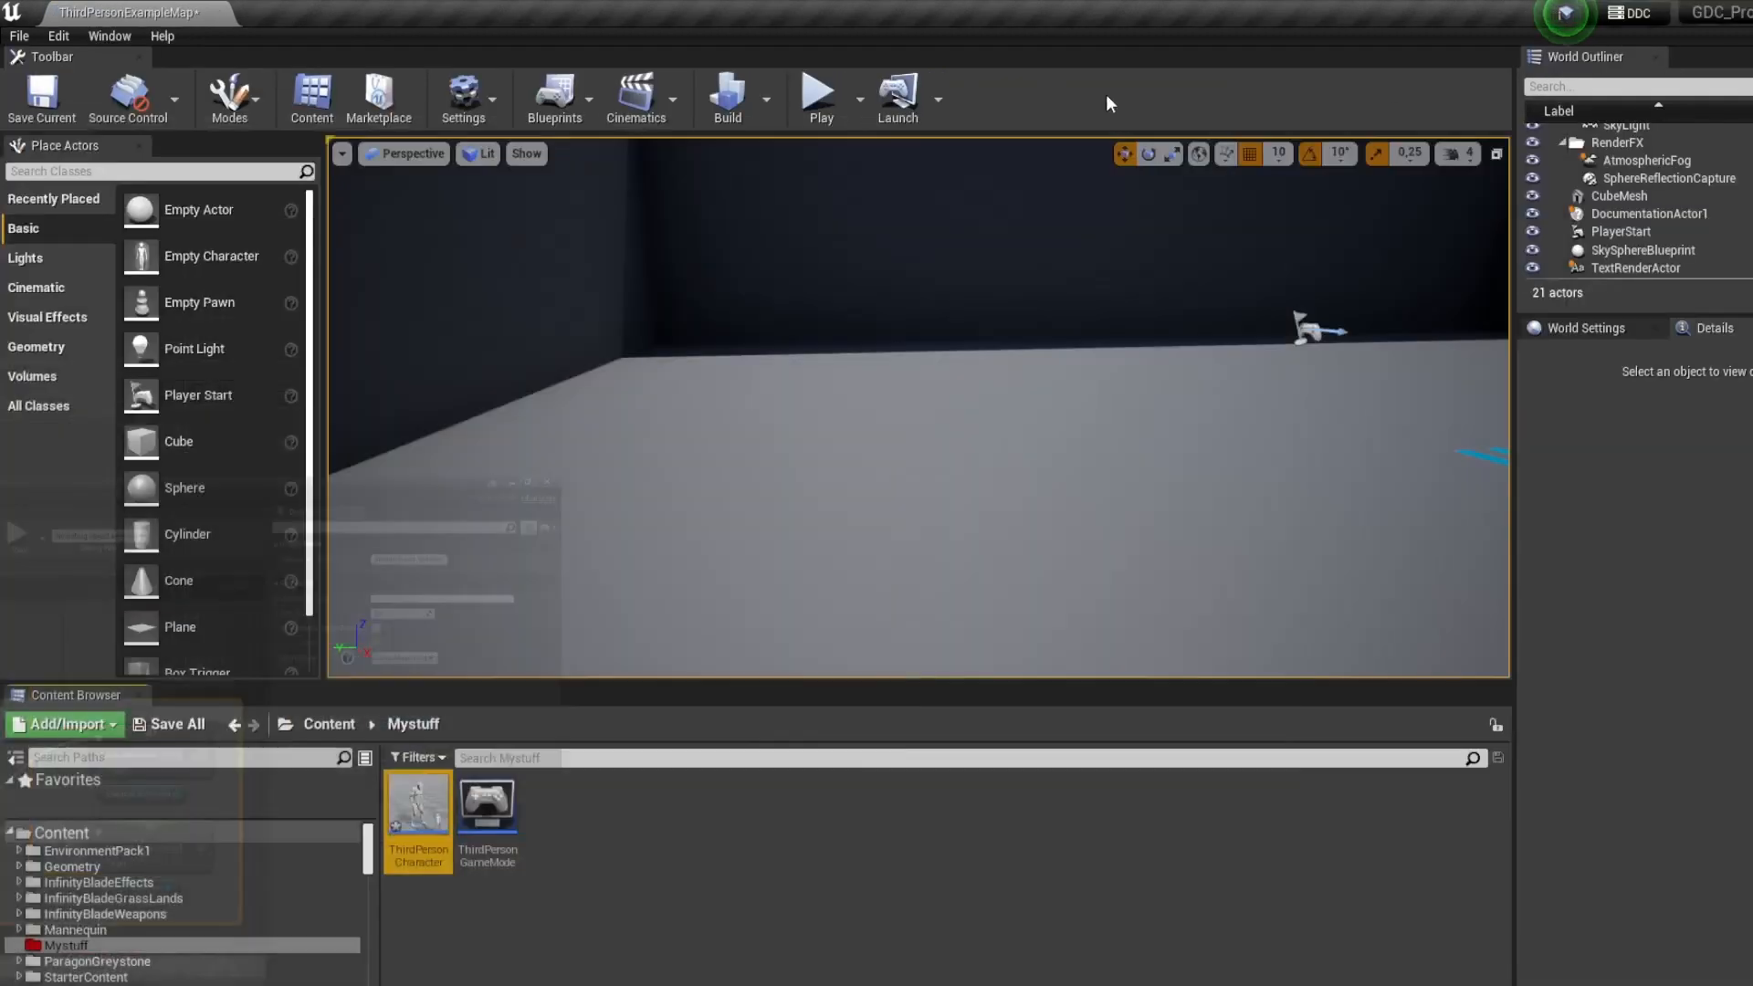
Play the level in the editor, run the character around to test walking and sprinting, and end the play session
left_click(813, 99)
key("w")
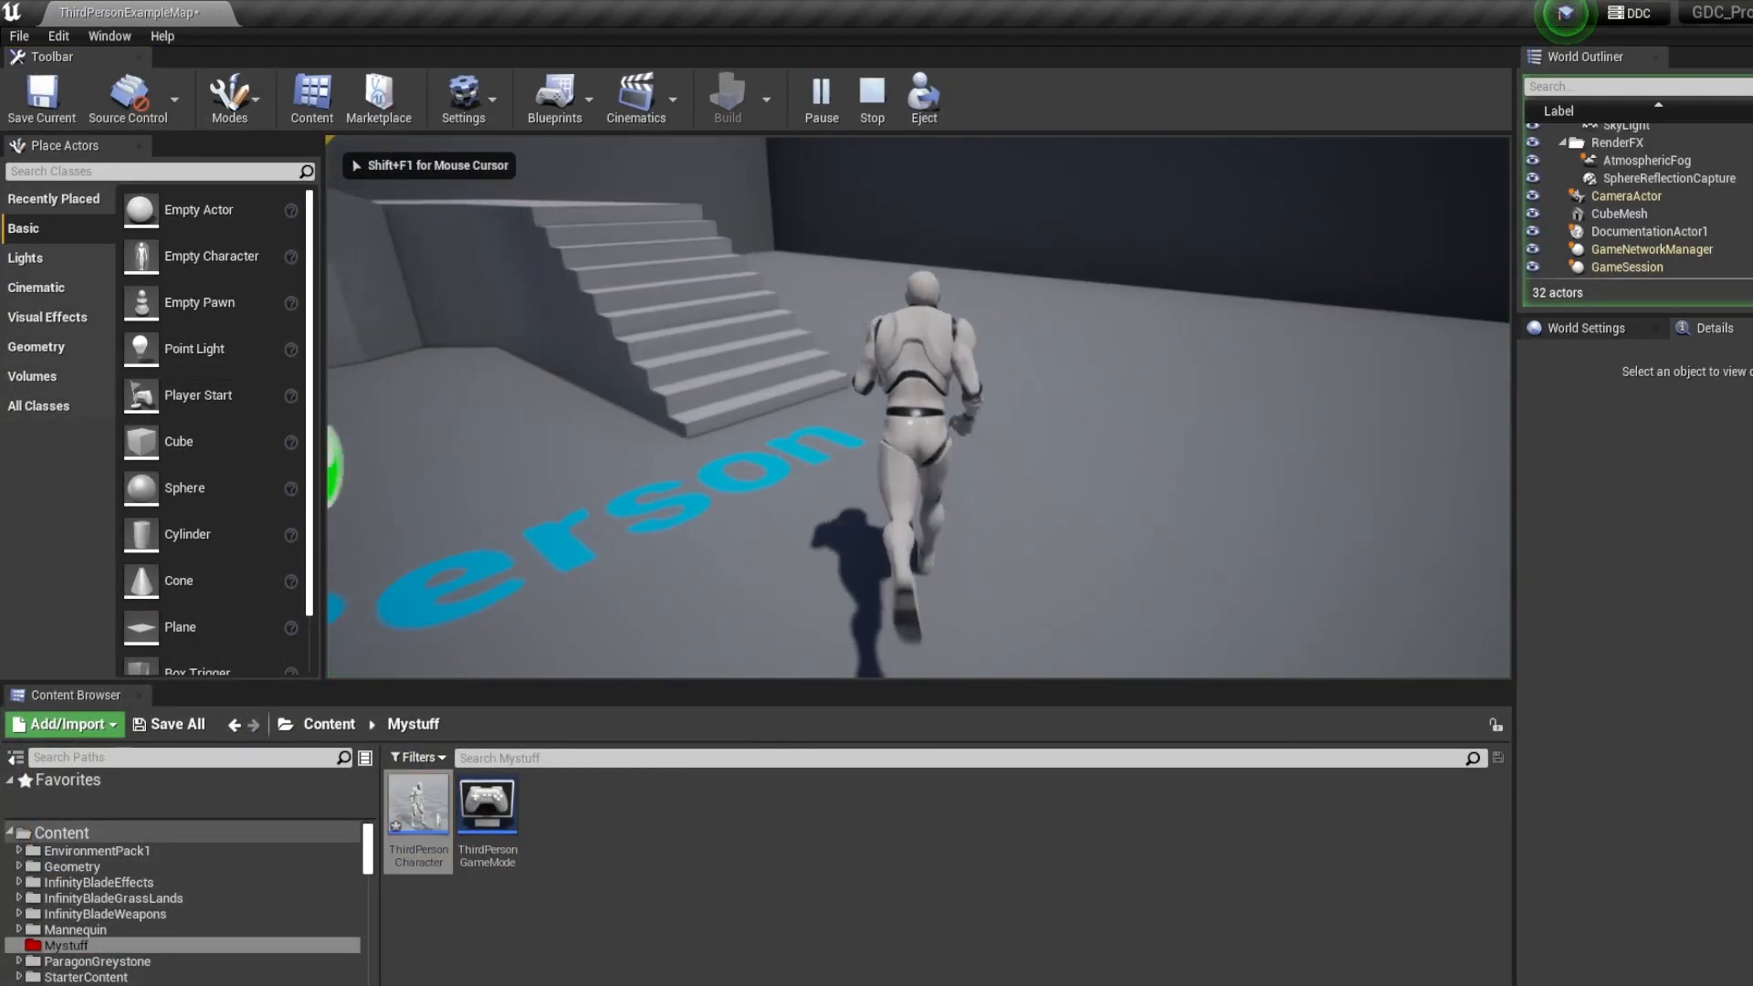
key("w")
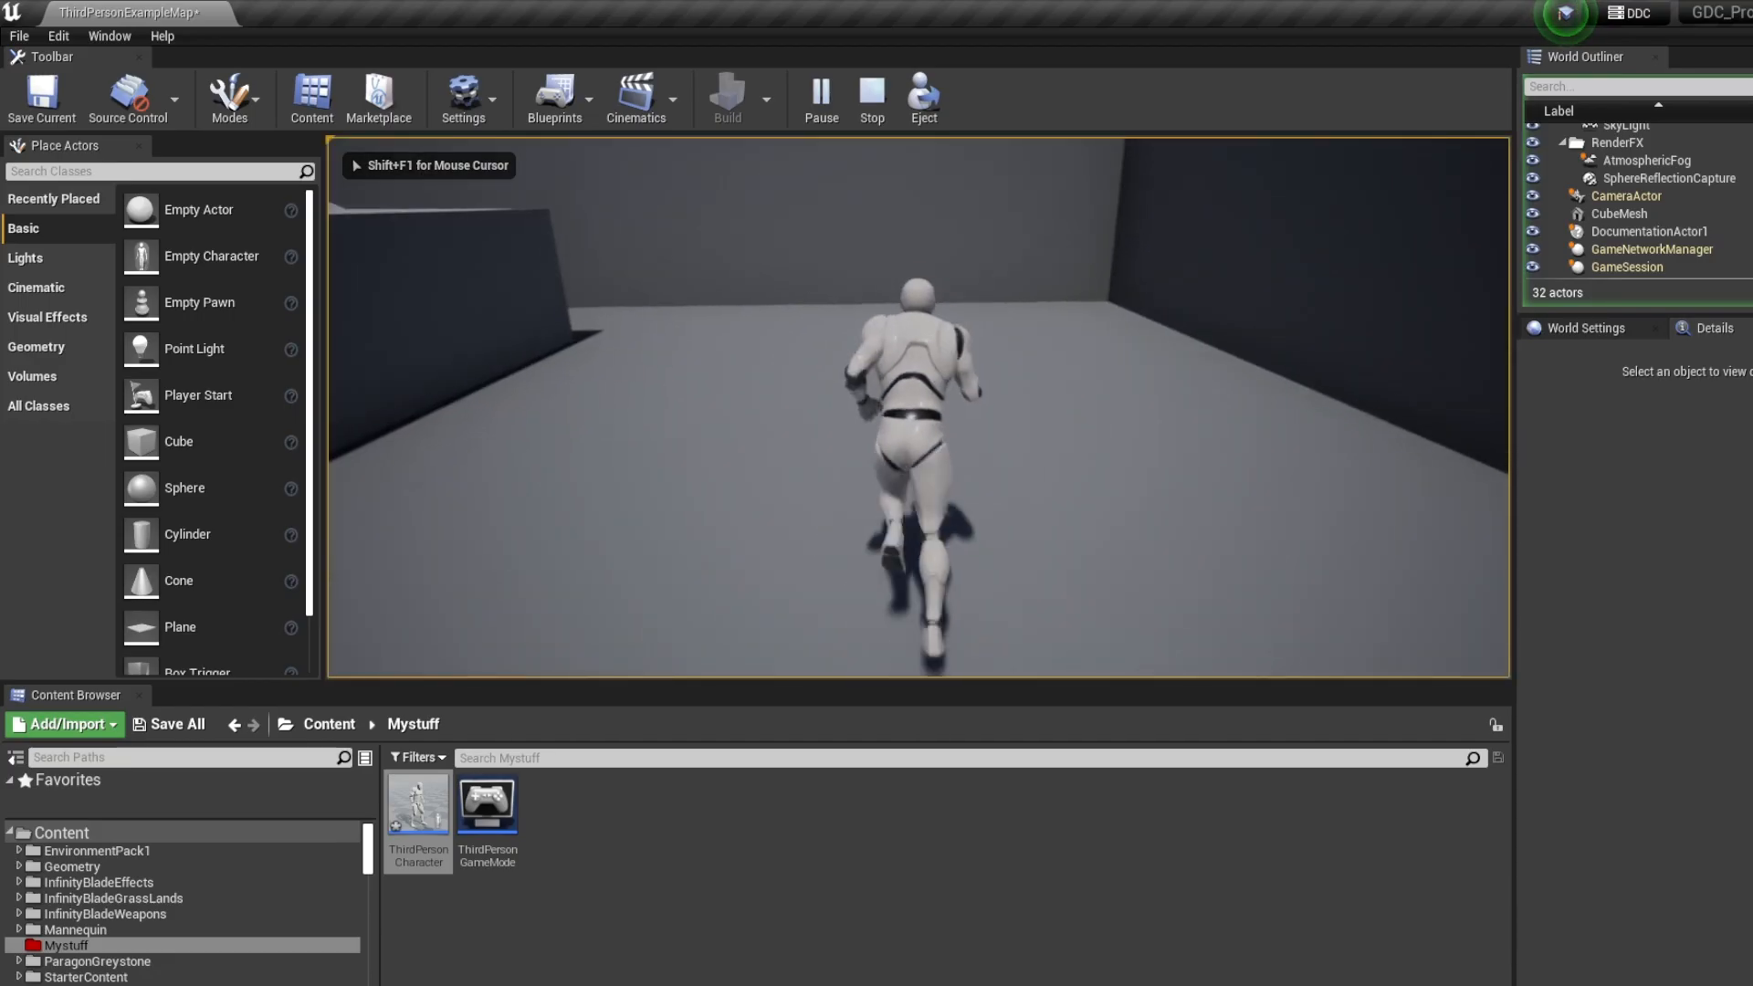
key("w")
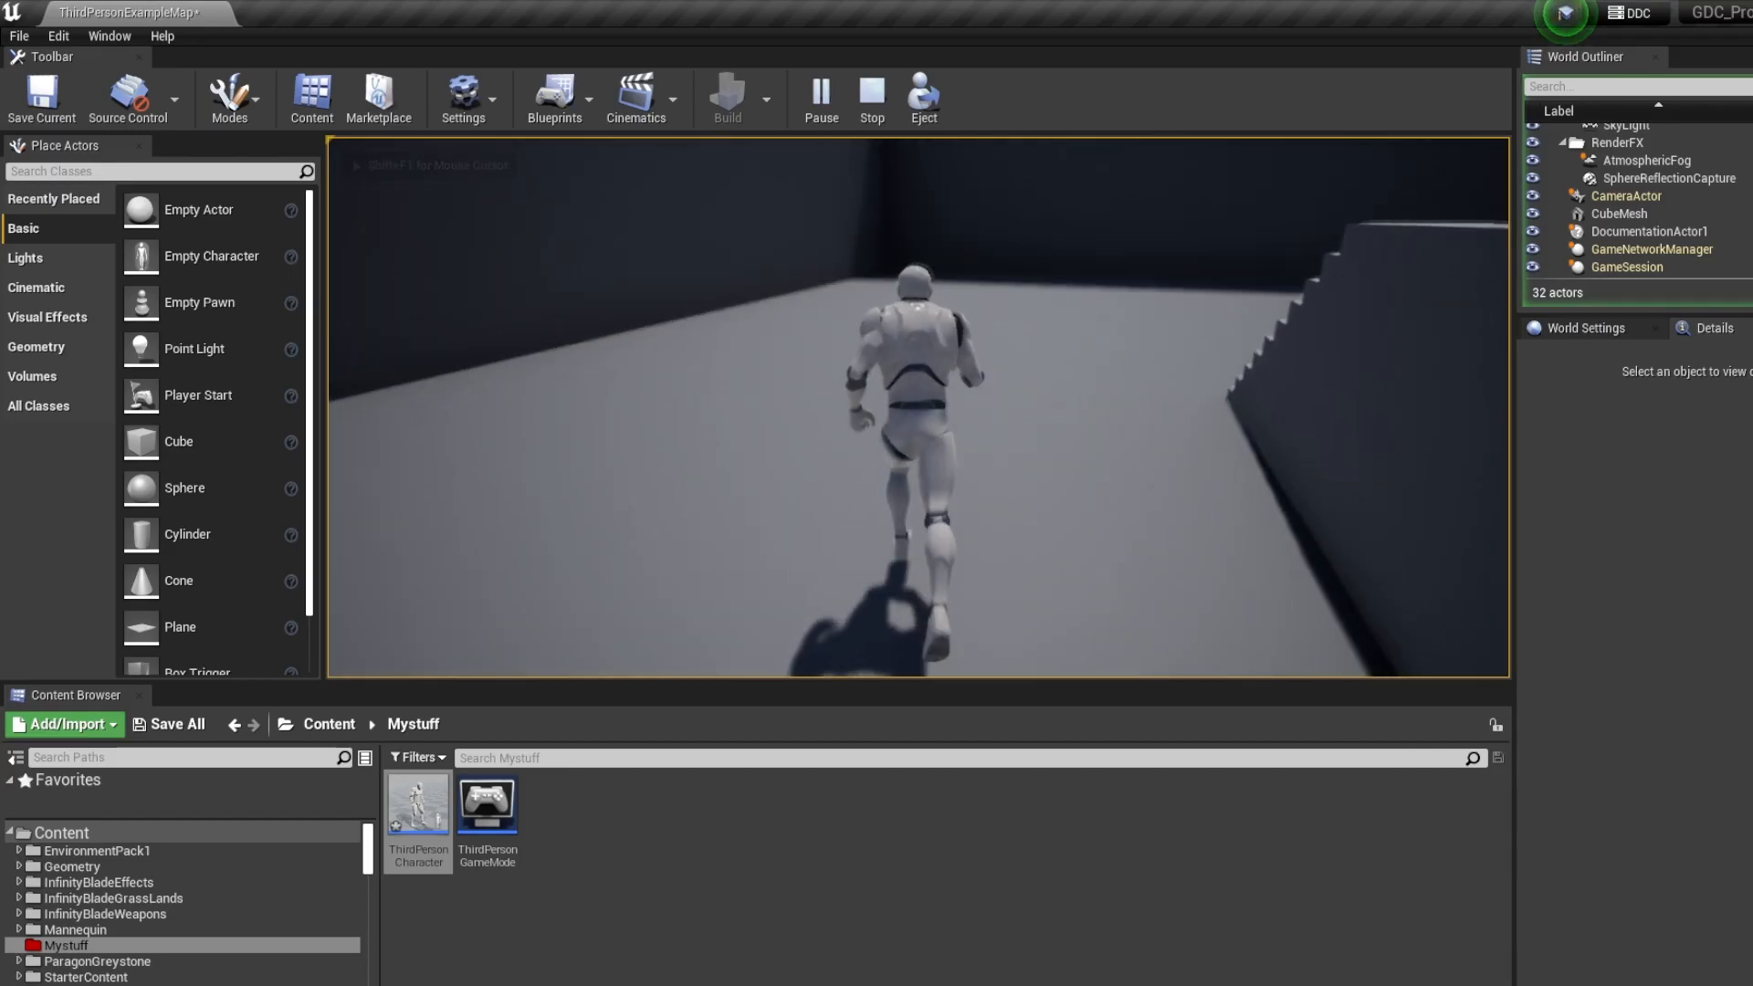
key("a")
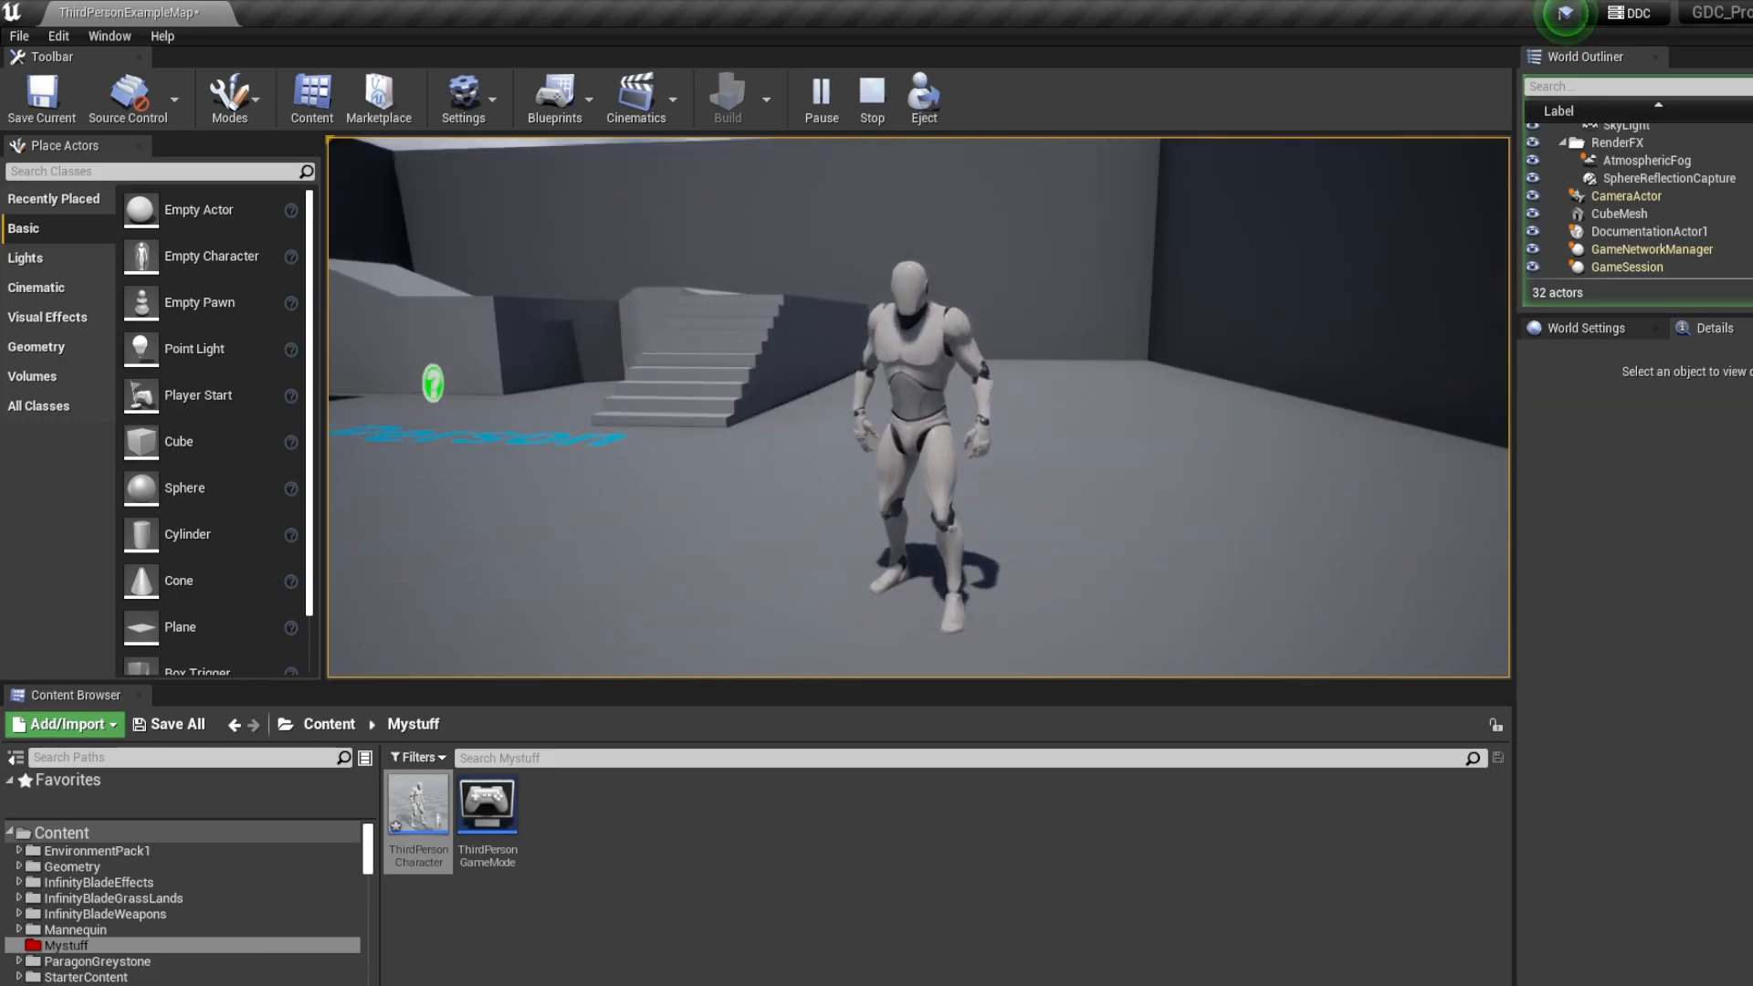
key("Escape")
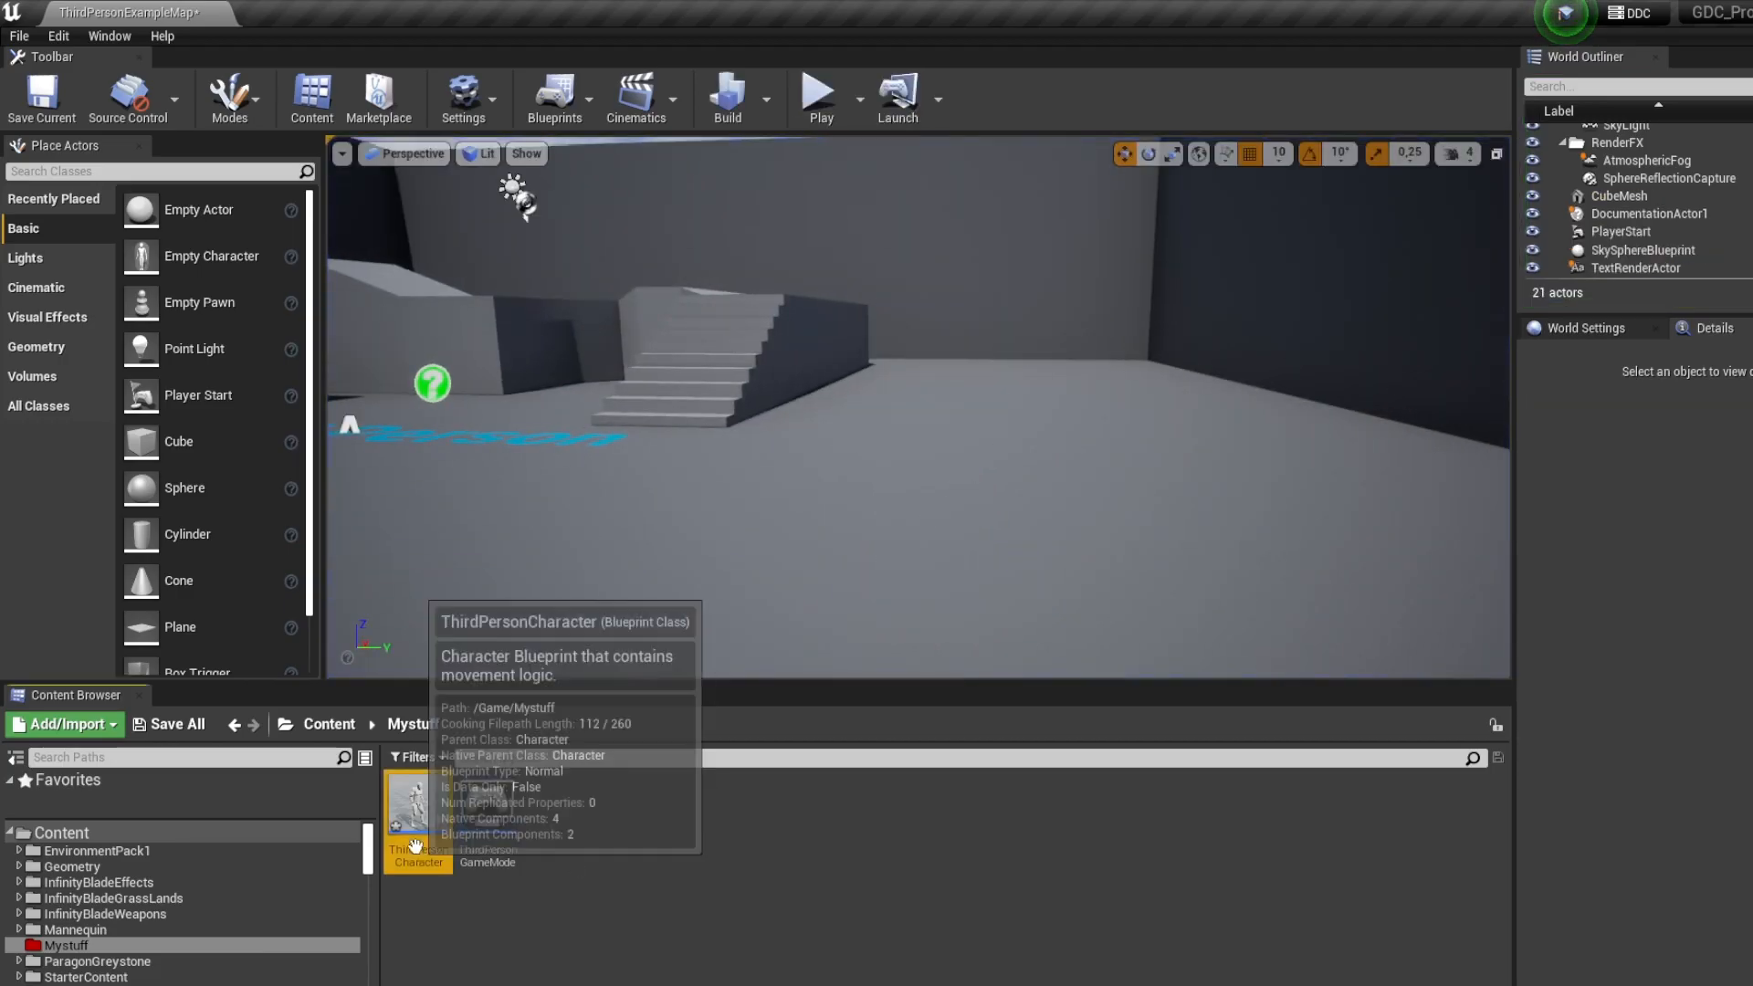
Reopen the ThirdPersonCharacter blueprint from the Mystuff folder, and compile and save it
double_click(418, 803)
scroll(900, 426, "down", 4)
scroll(1013, 263, "down", 4)
right_click_drag(1029, 277, 947, 267)
scroll(881, 321, "up", 4)
scroll(880, 320, "up", 1)
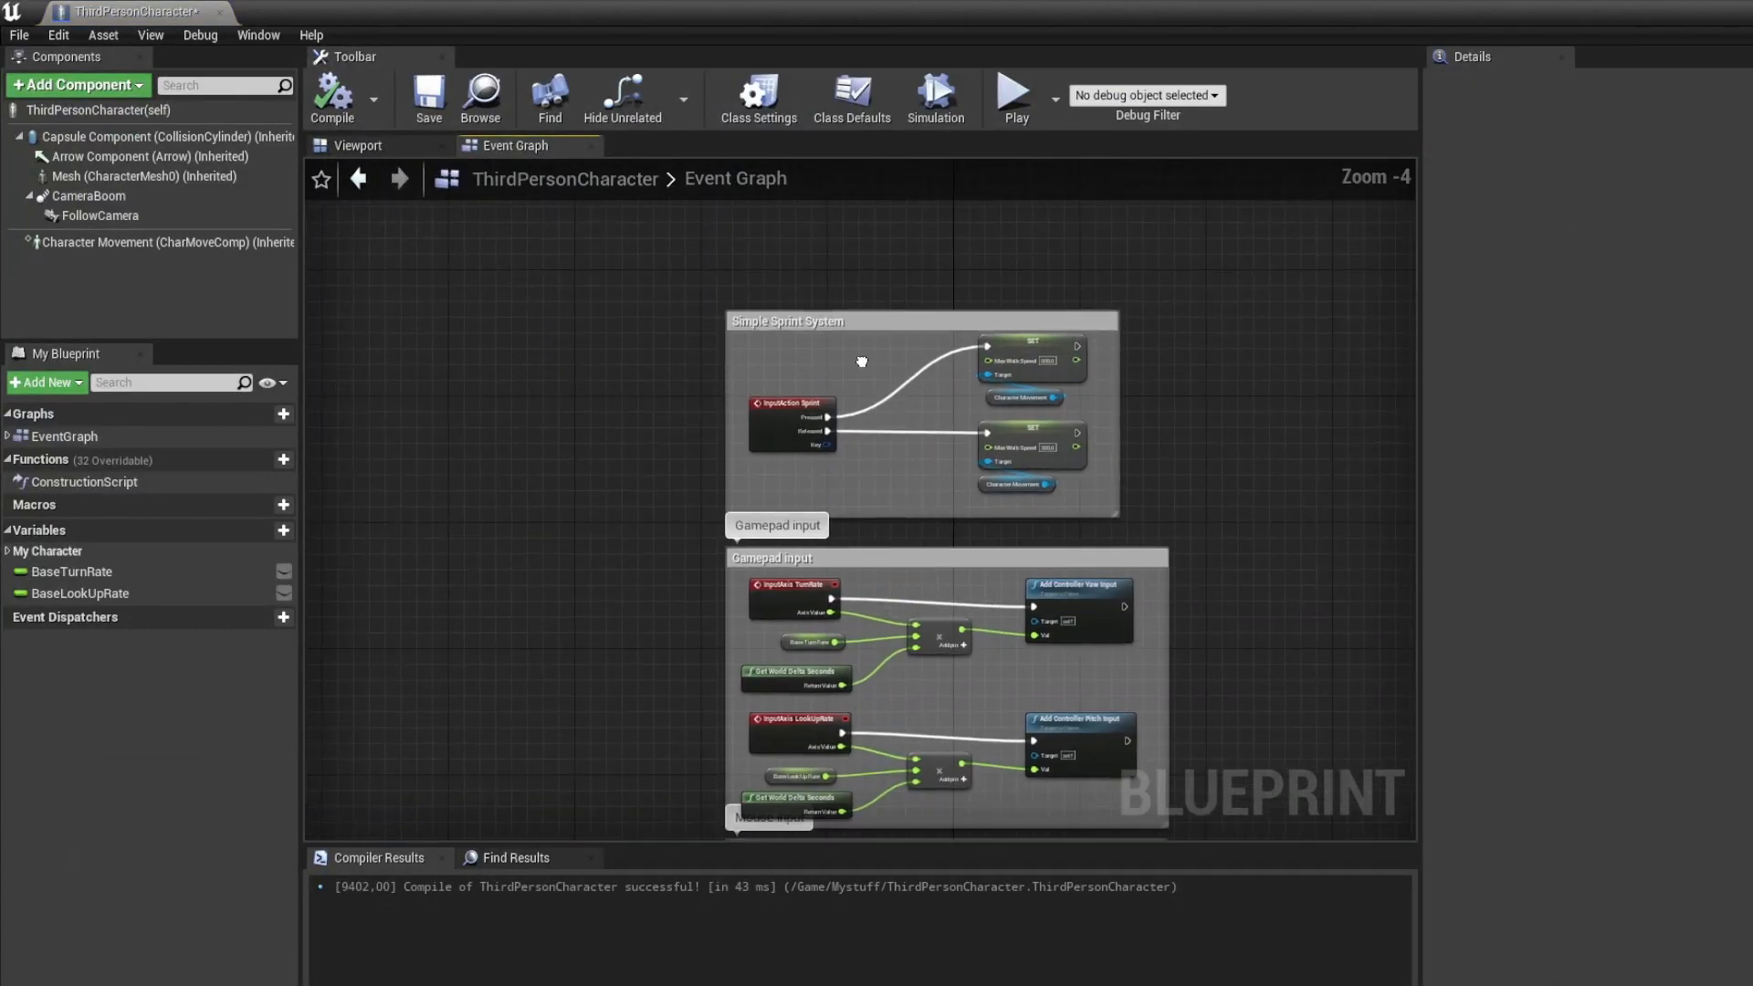
left_click(332, 94)
left_click(423, 119)
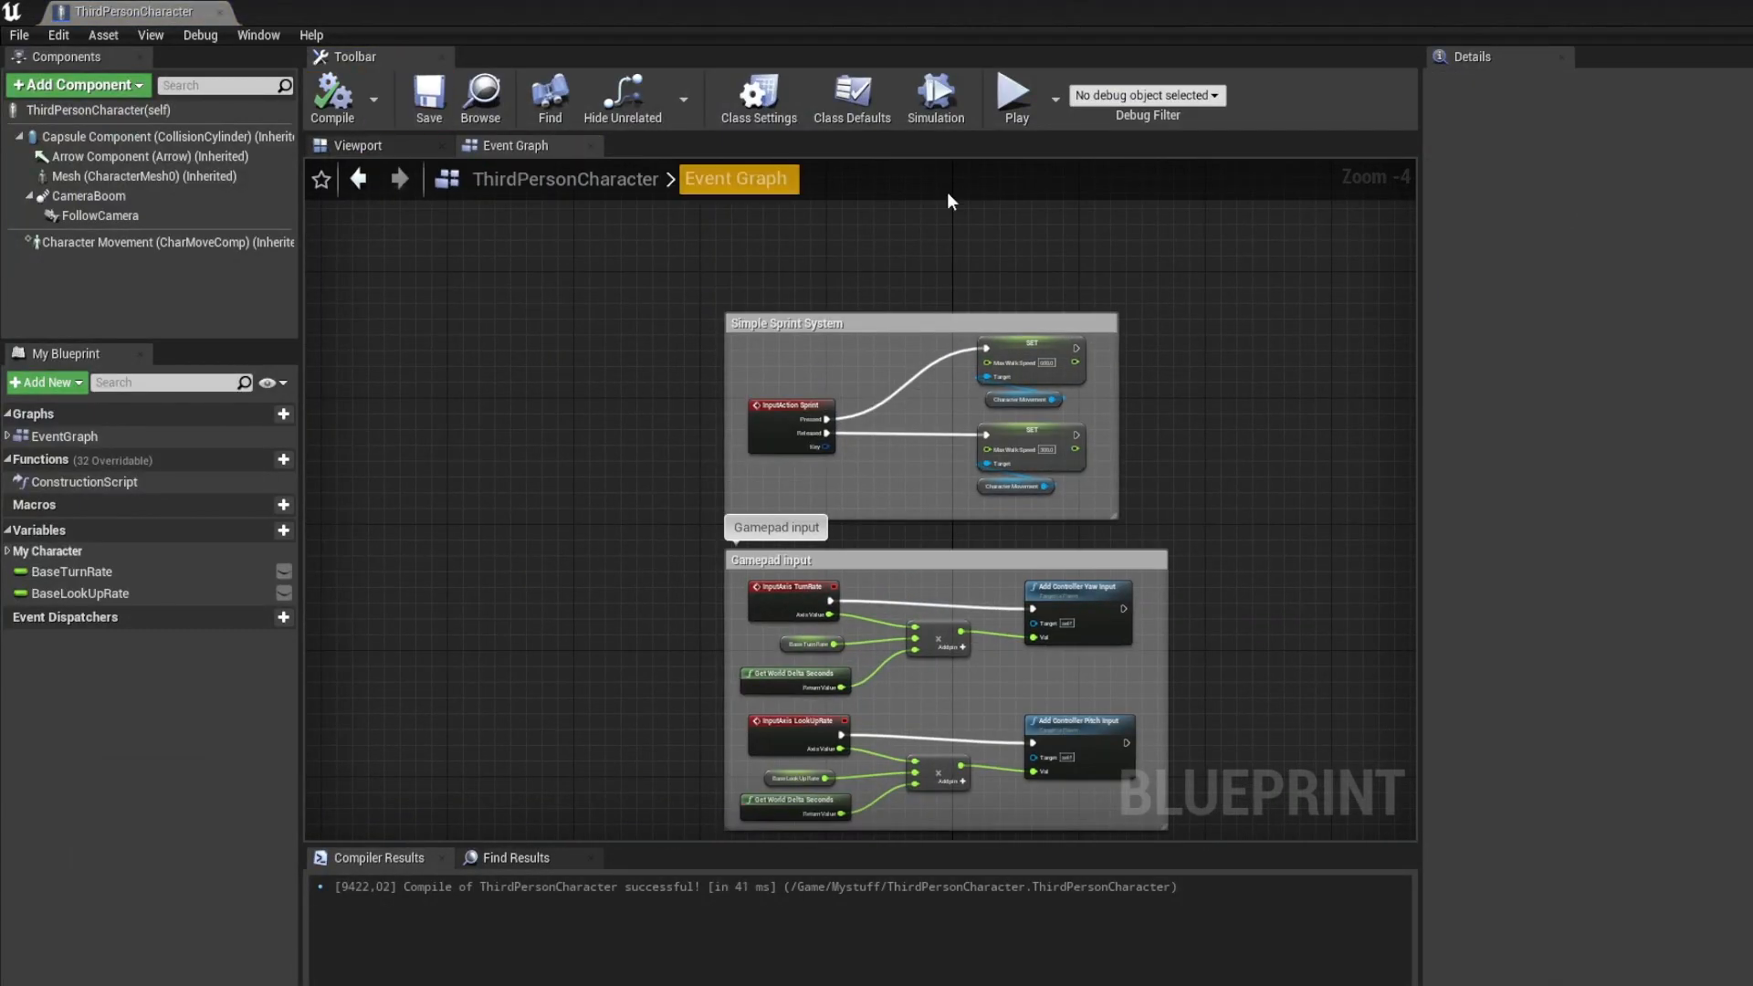
Return to the level editor and open the GreystonePlayerCharacter blueprint from ParagonGreystone/Characters/Heroes/Greystone
left_click(1746, 9)
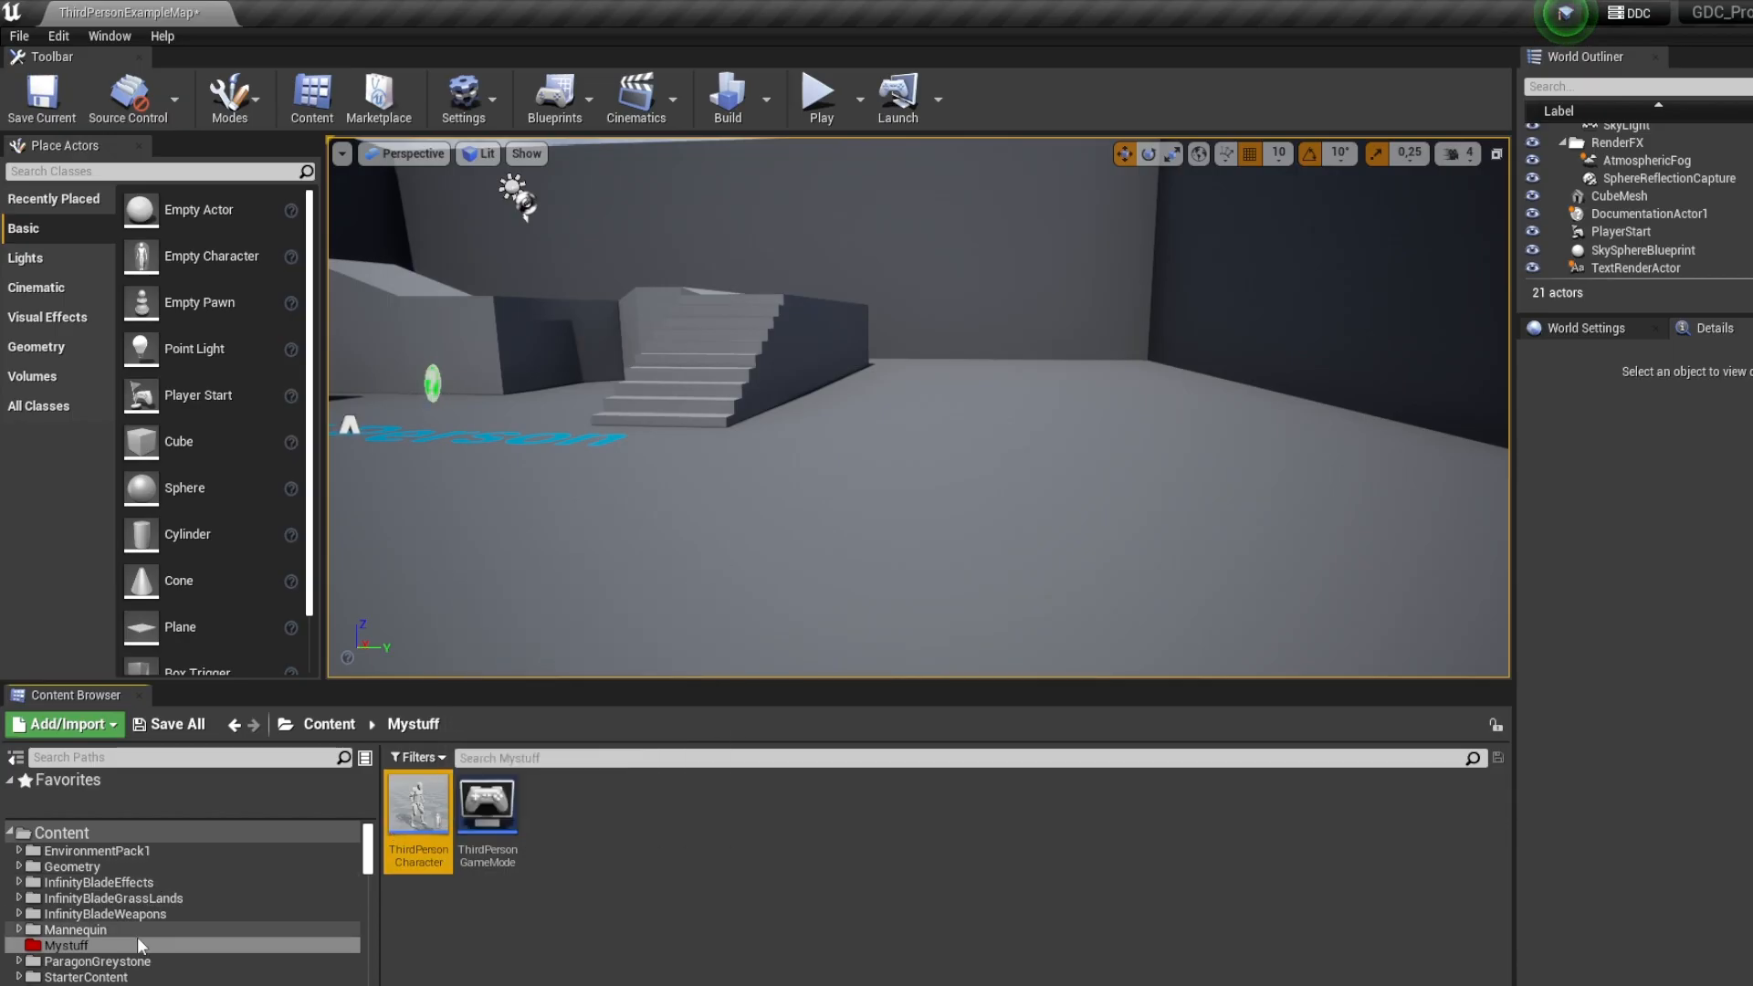
scroll(142, 935, "down", 1)
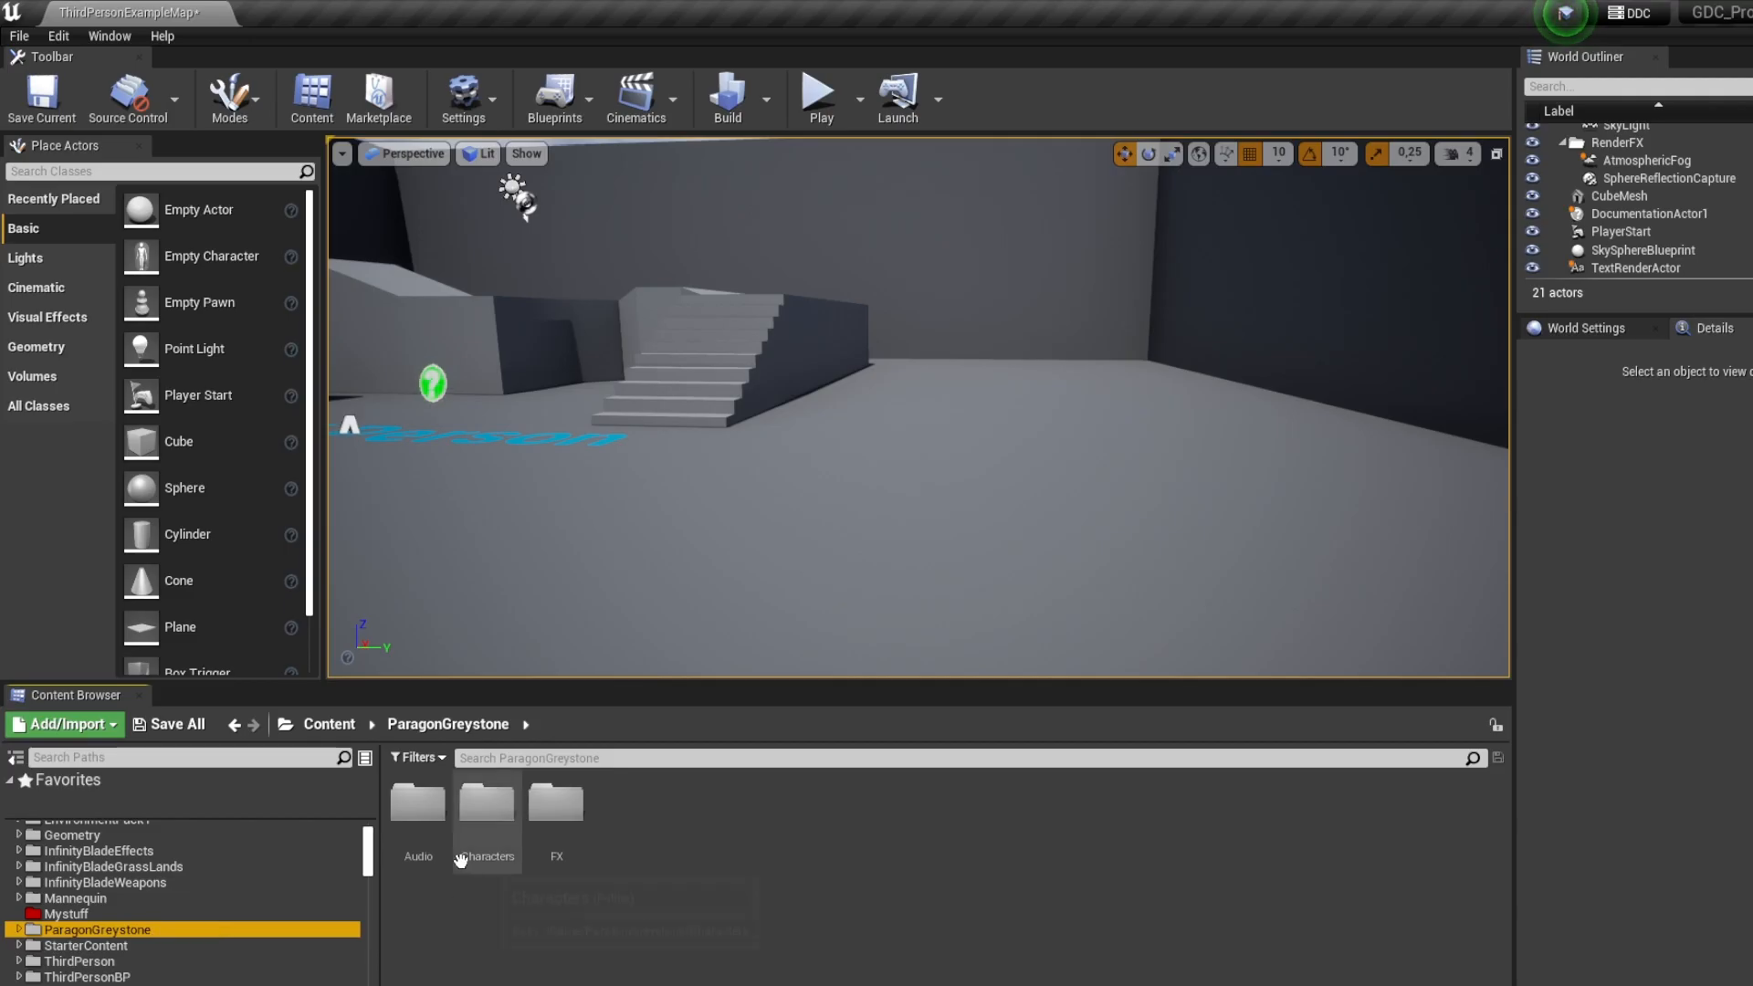
double_click(487, 822)
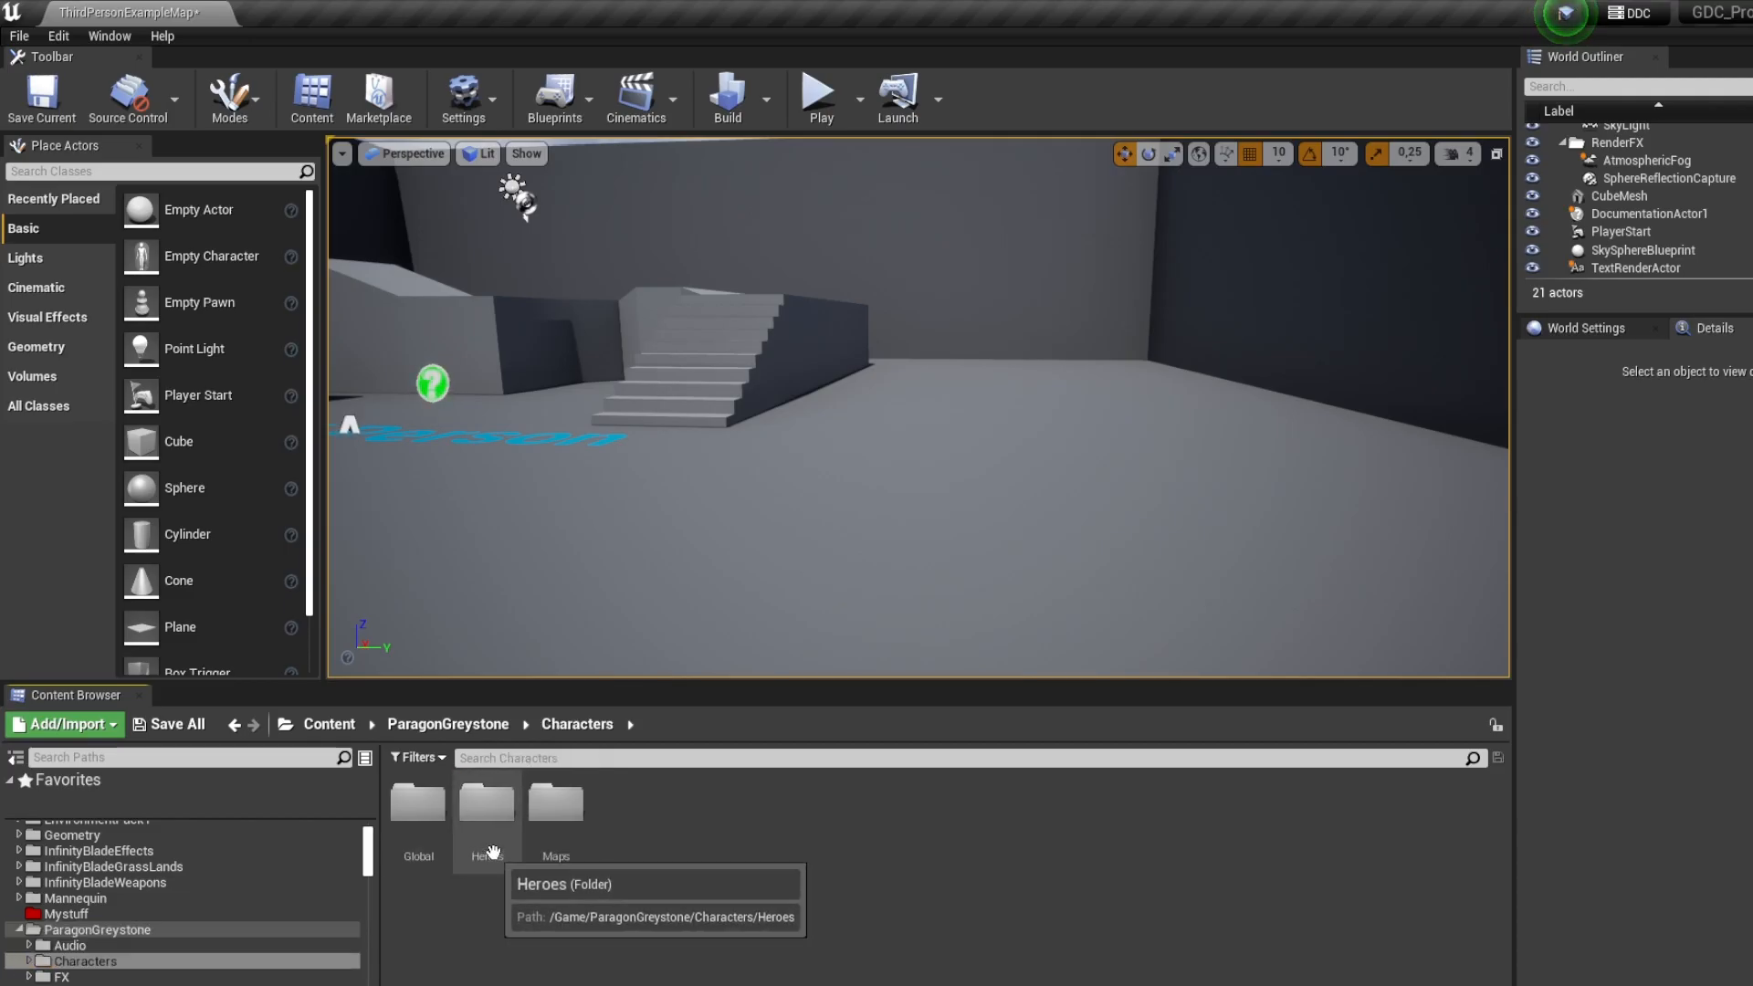
double_click(493, 845)
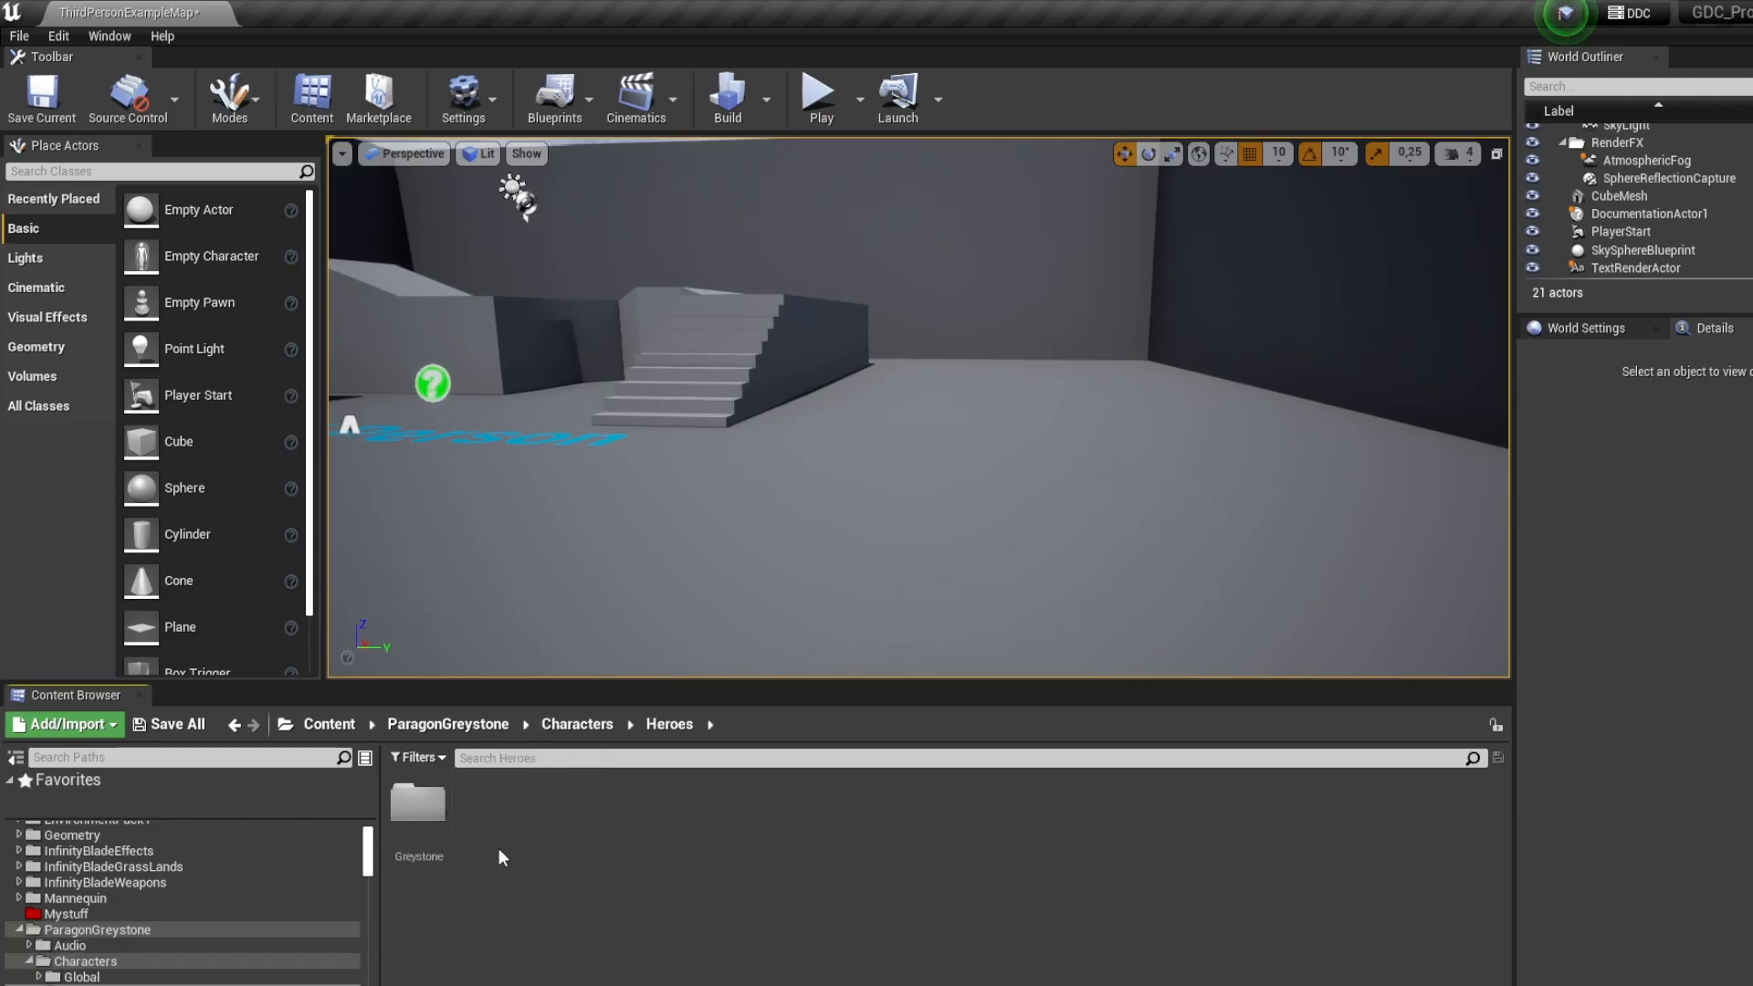
double_click(417, 803)
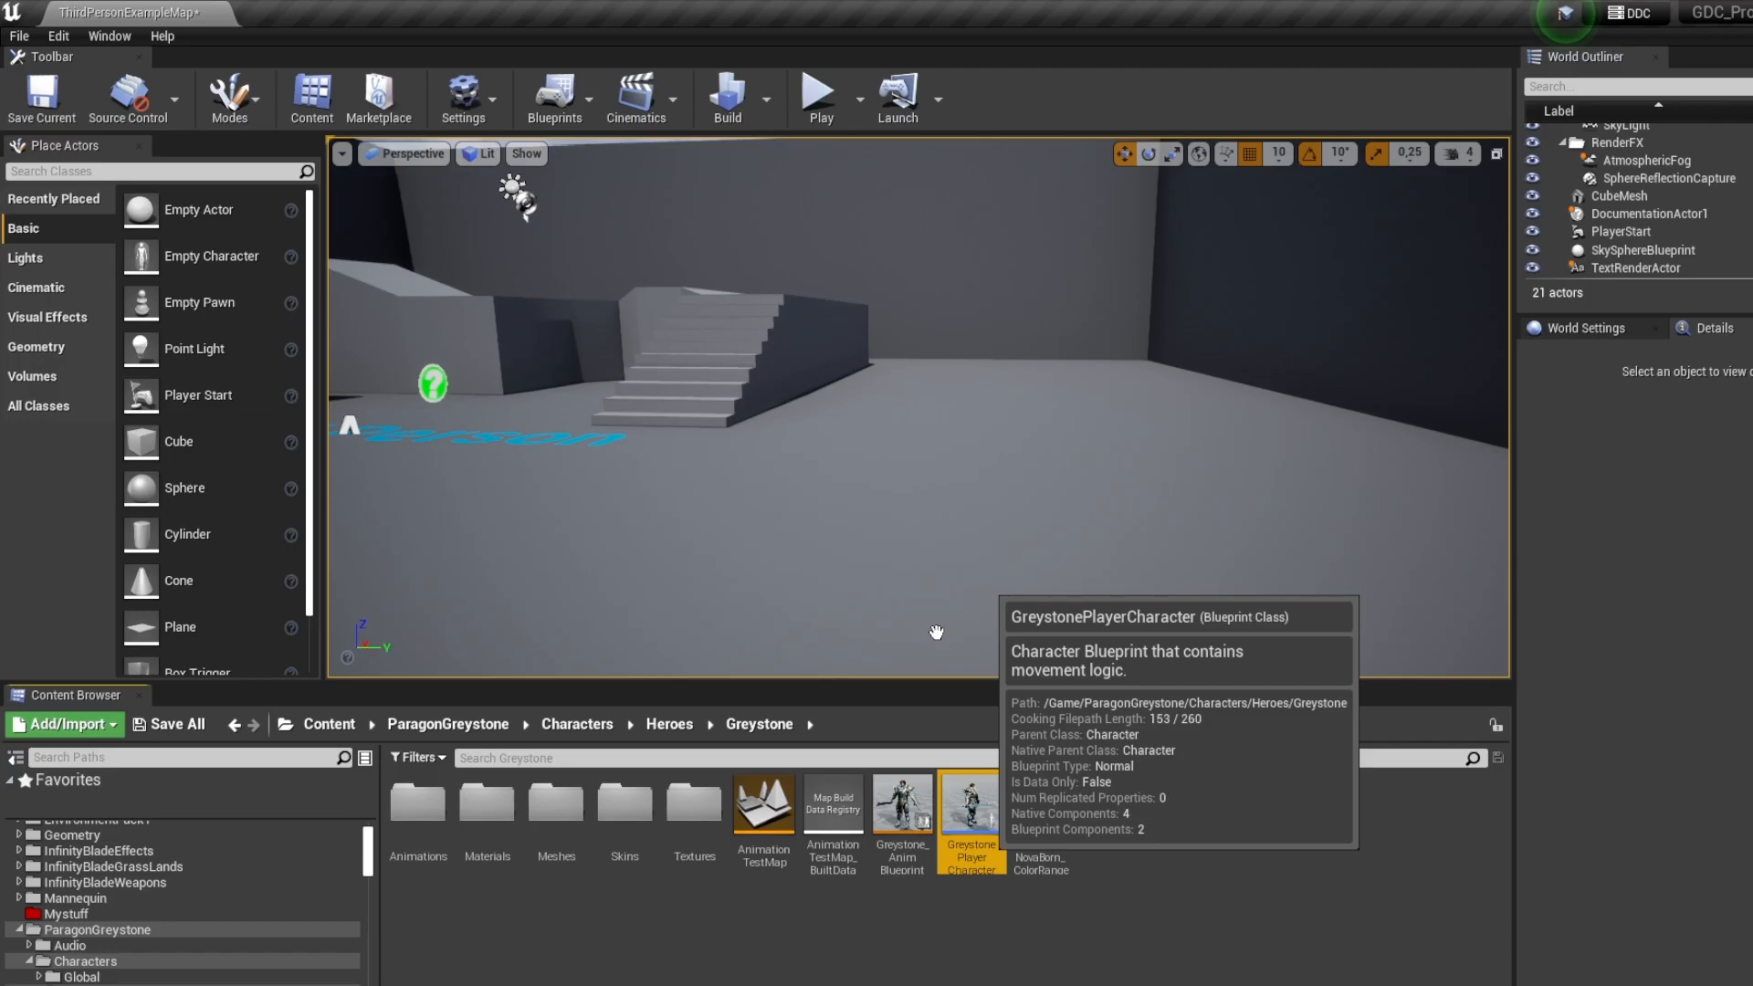
double_click(966, 822)
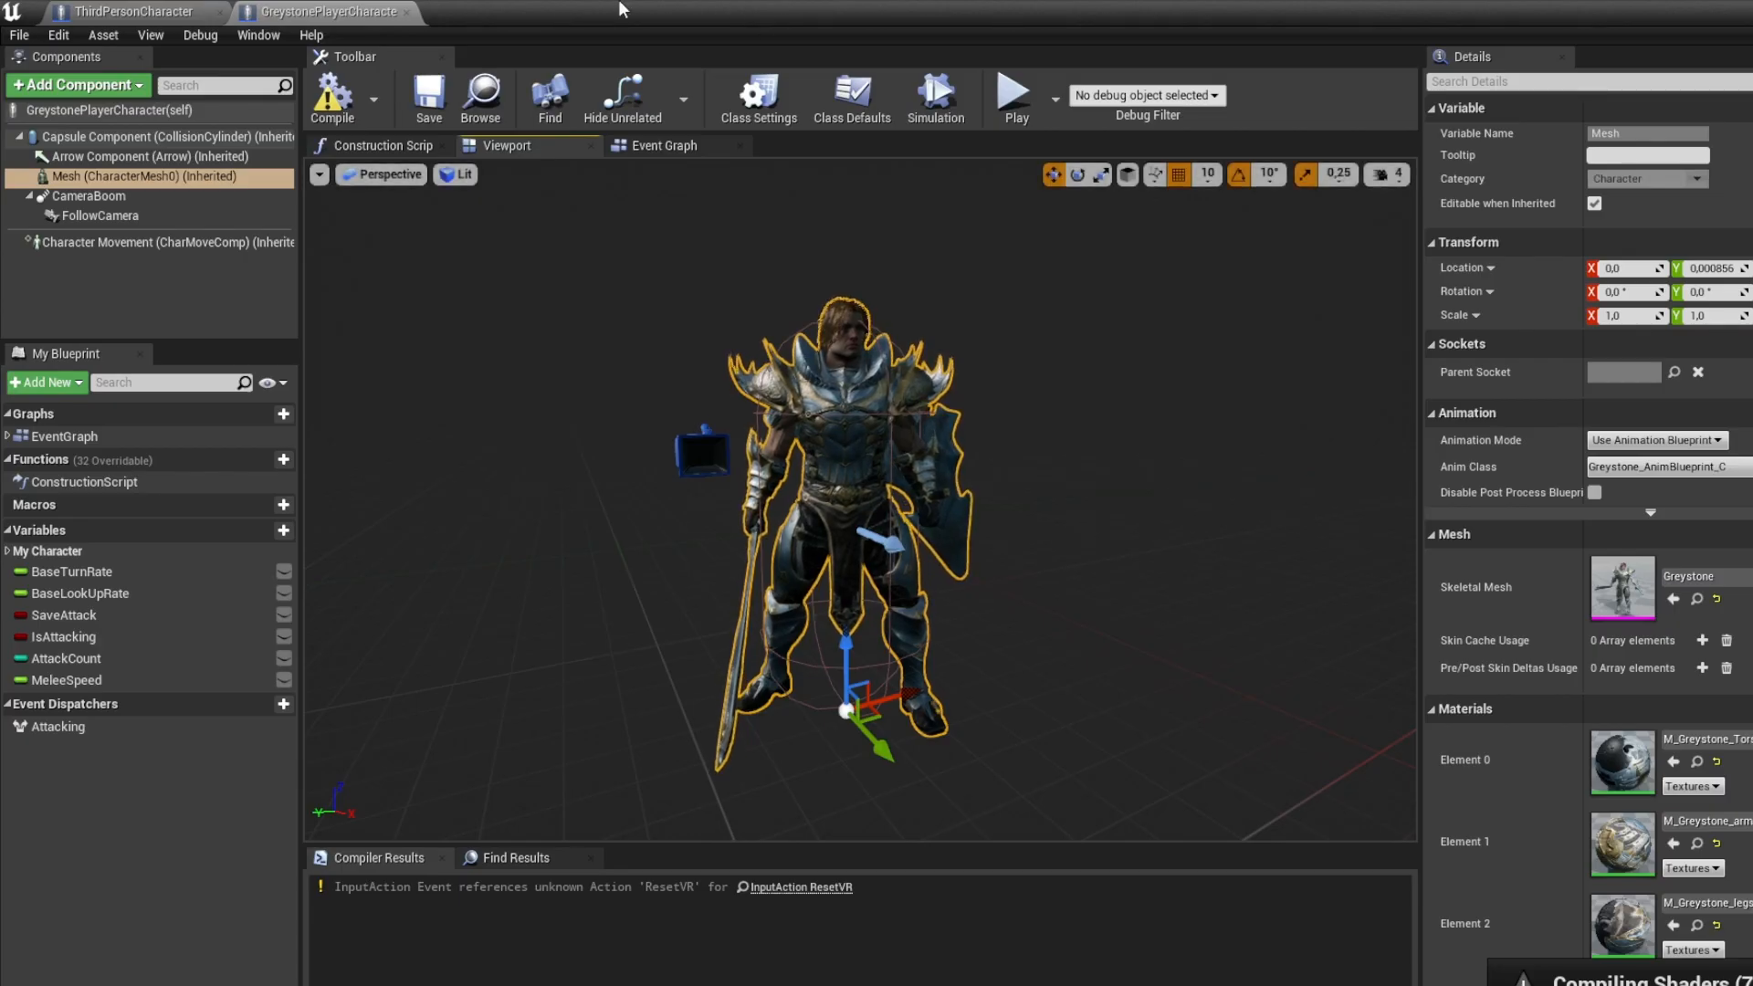
Examine the event graph and construction script of the GreystonePlayerCharacter blueprint
left_click(664, 145)
right_click_drag(907, 338, 854, 297)
scroll(855, 297, "down", 3)
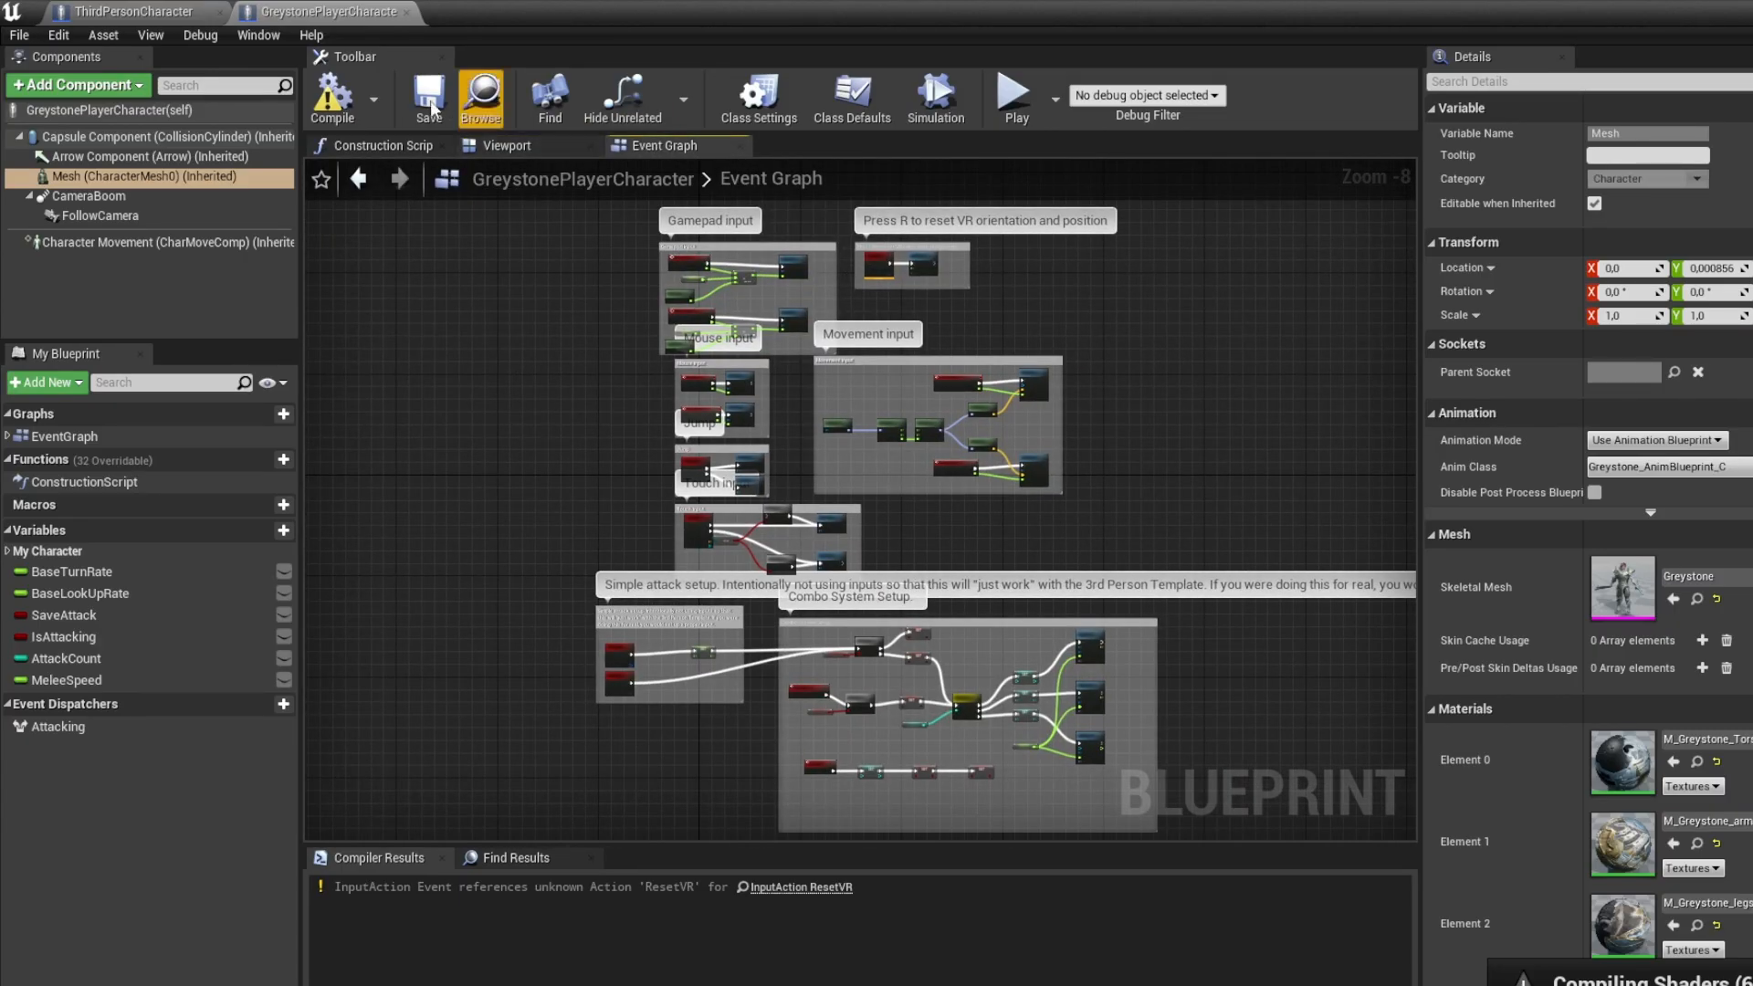
left_click(383, 146)
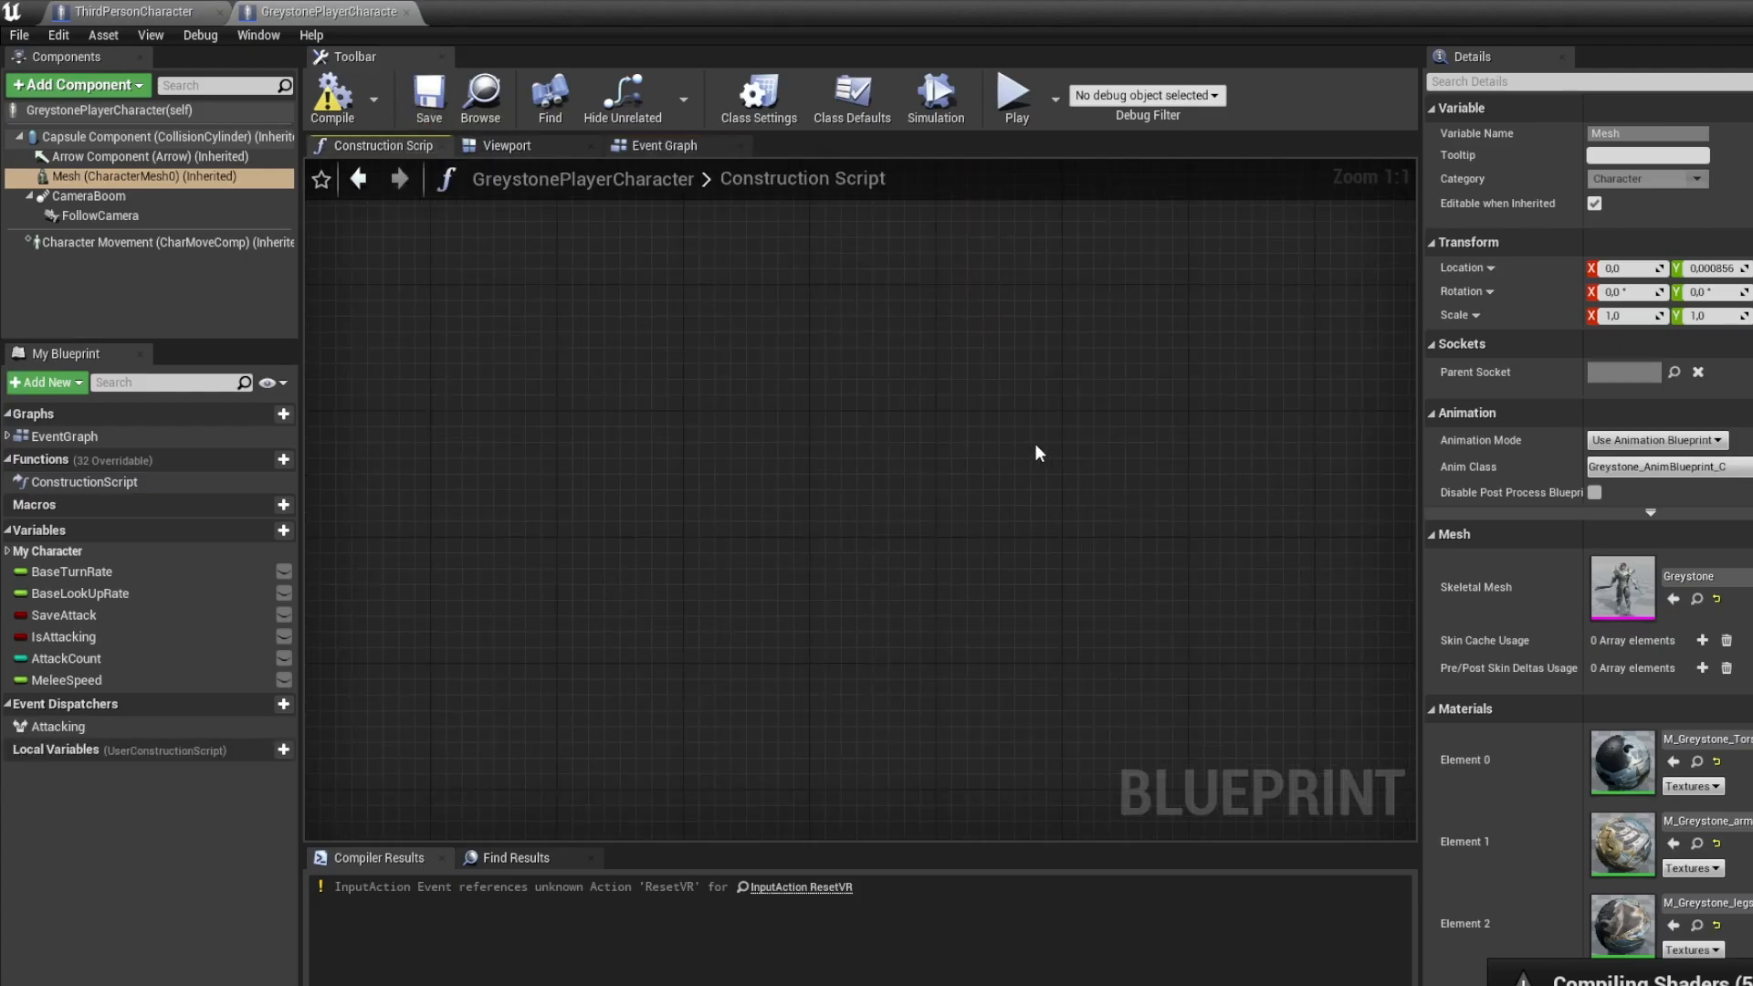
Locate the Mesh component's Greystone skeletal mesh in the project content and create a Blend Space 1D from Greystone_Skeleton
left_click(161, 177)
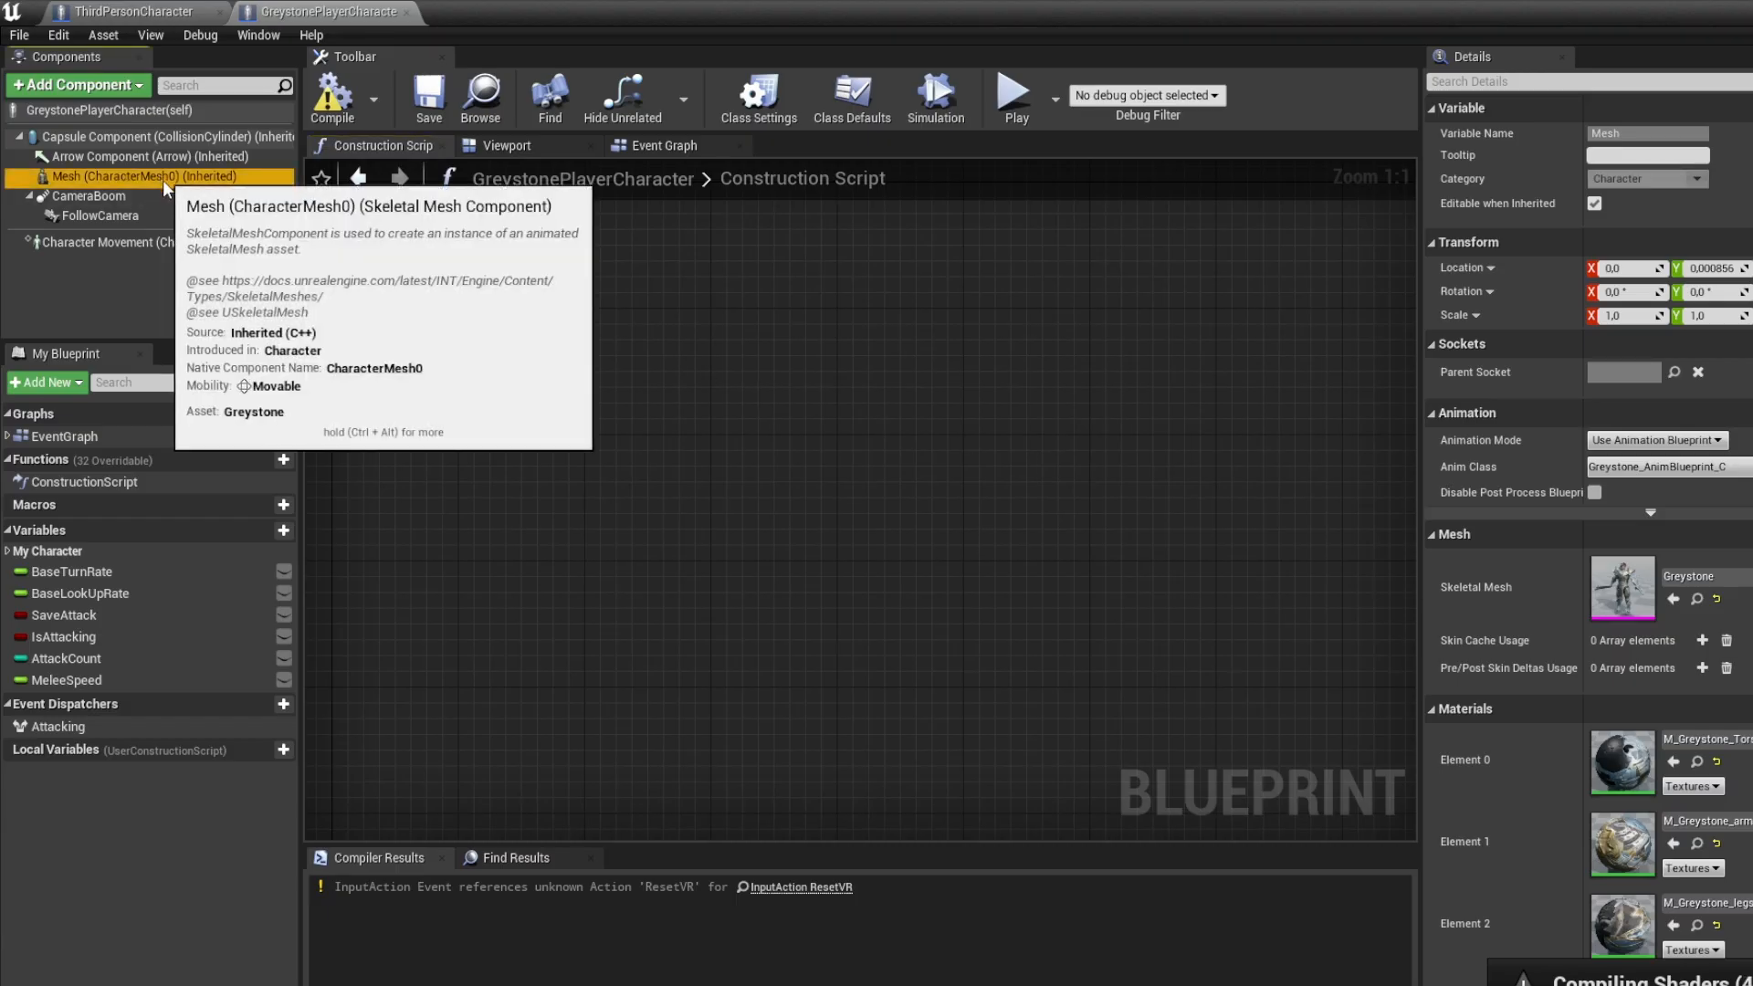
left_click(1700, 596)
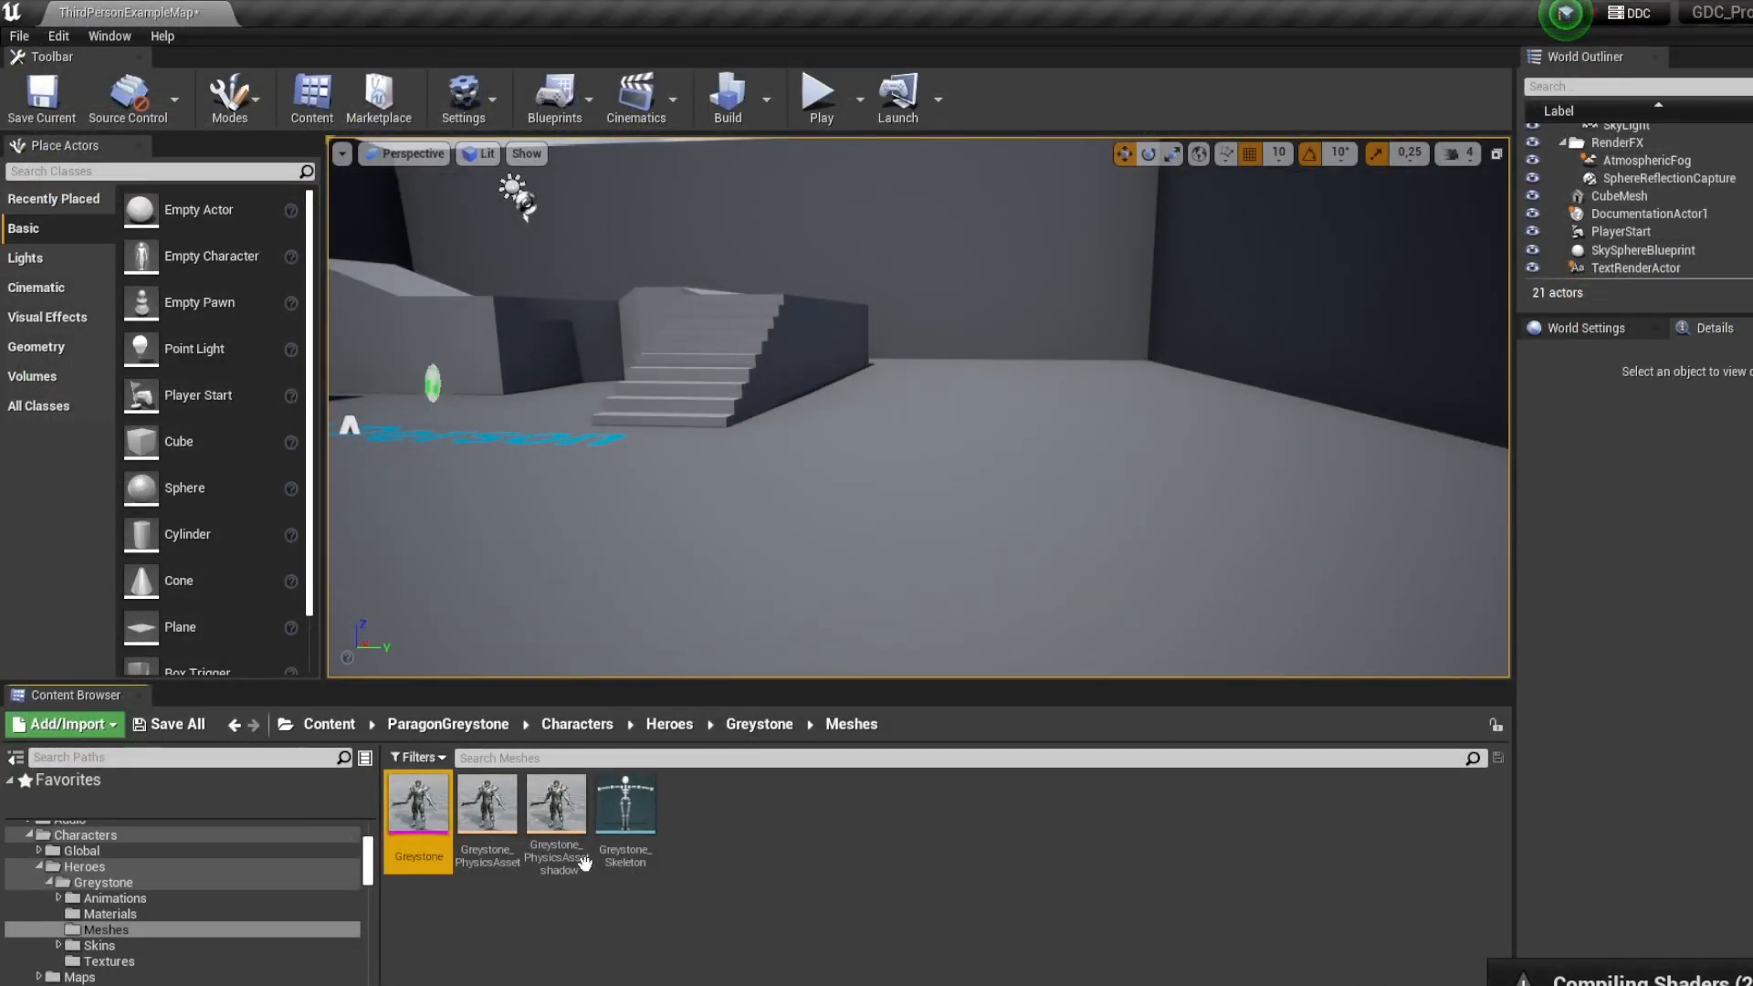
mouse_move(416, 802)
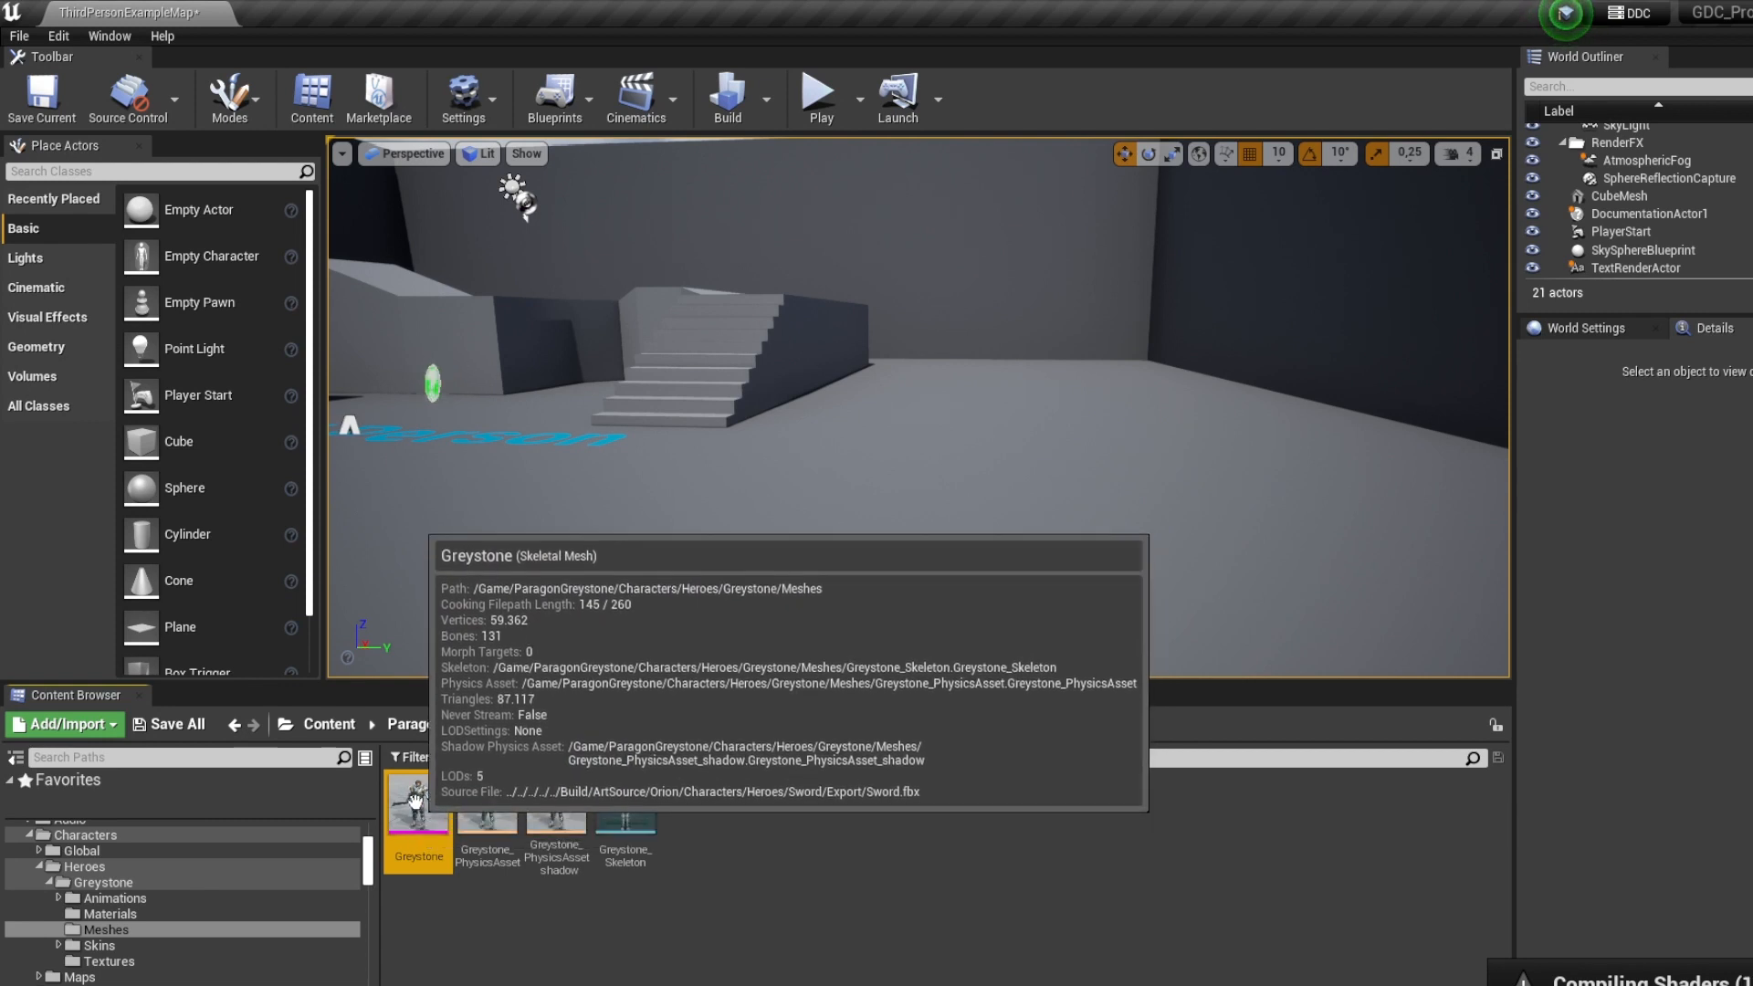
left_click(628, 822)
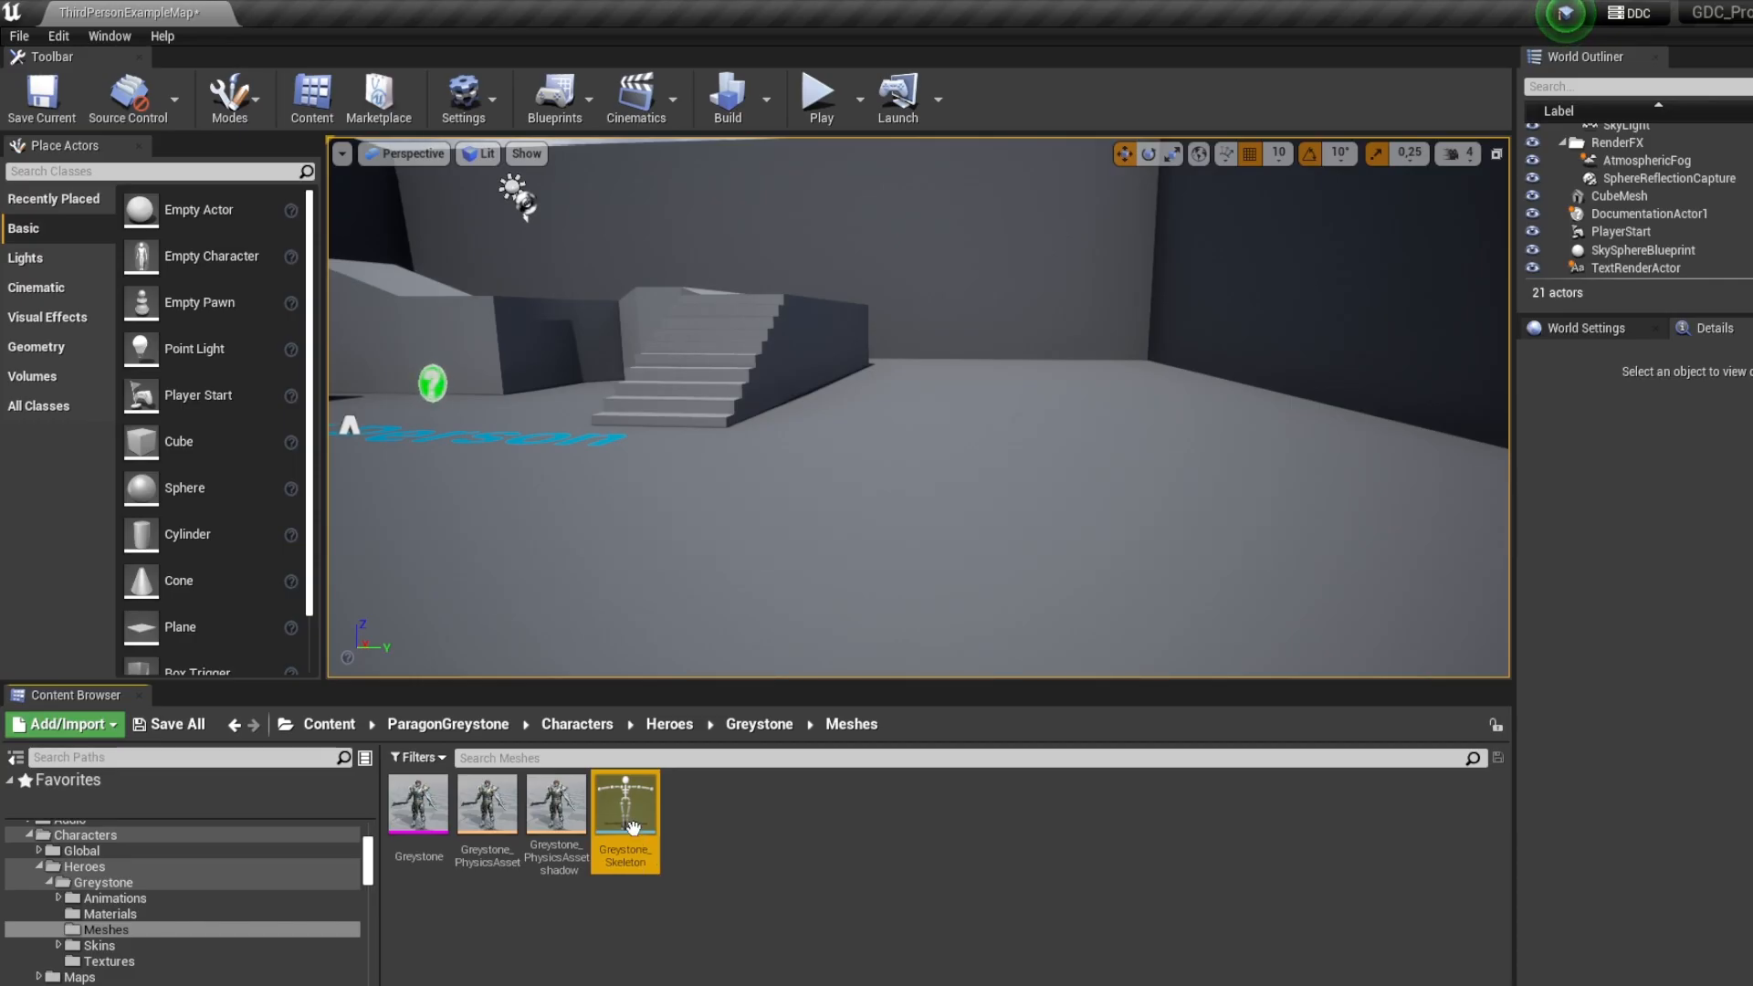
right_click(632, 828)
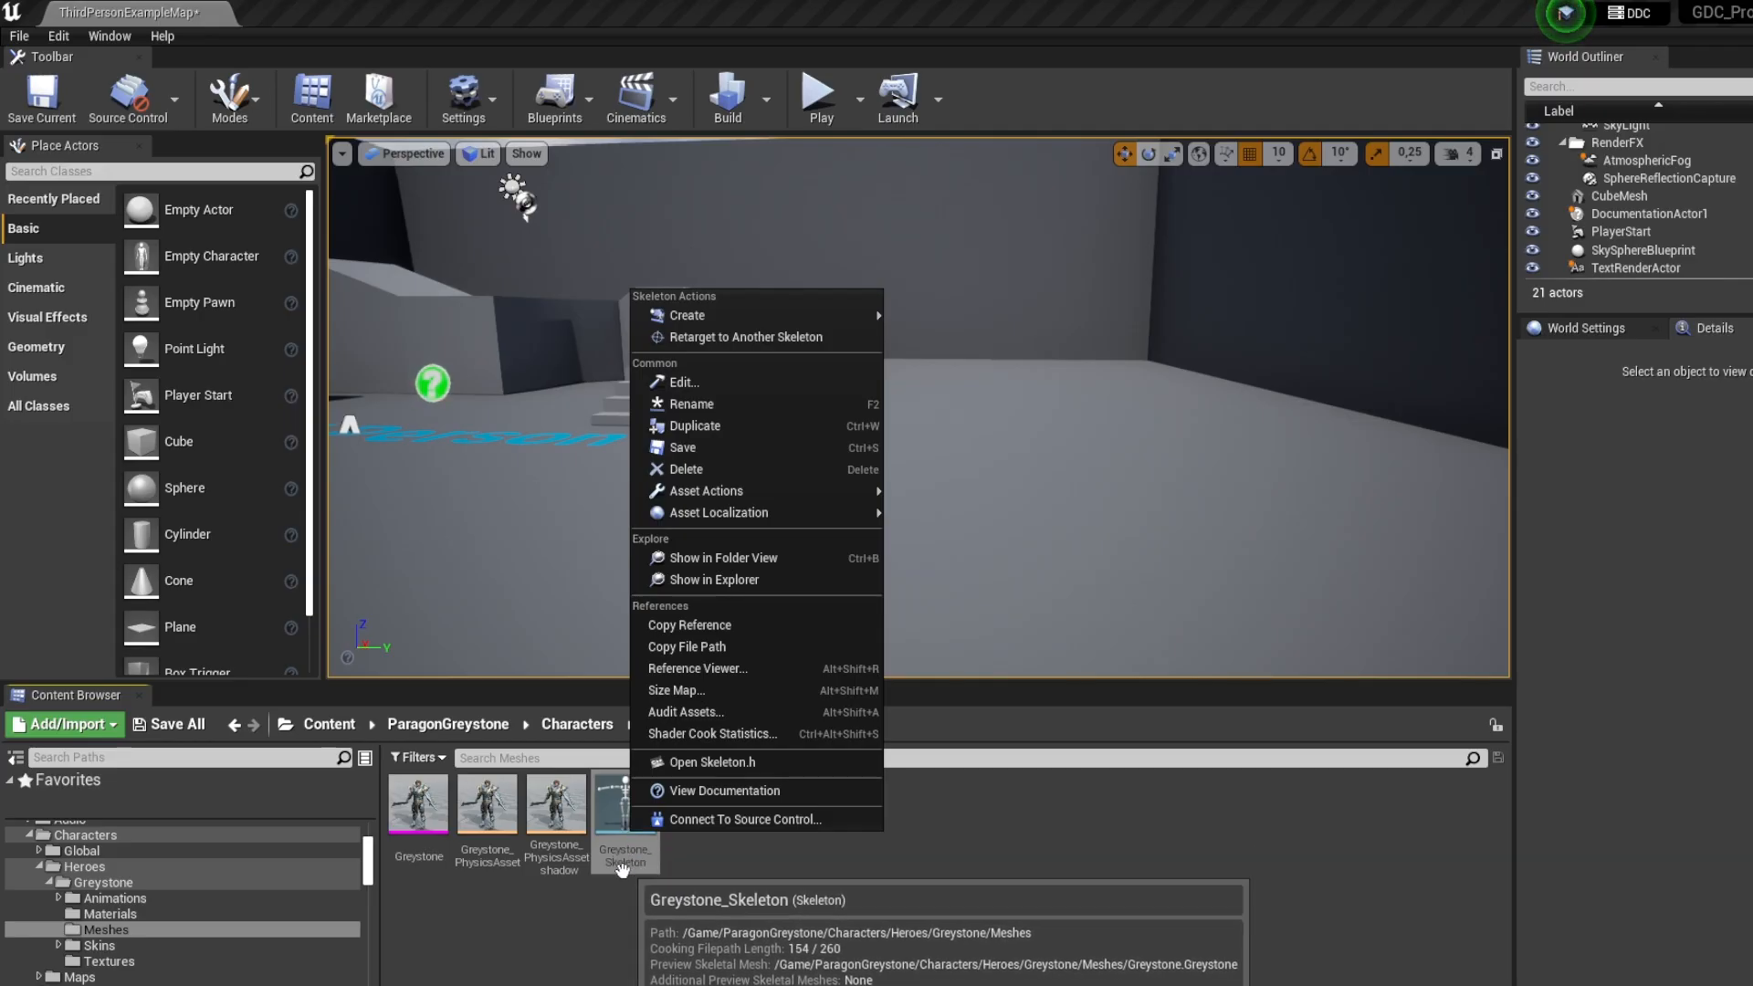
mouse_move(823, 316)
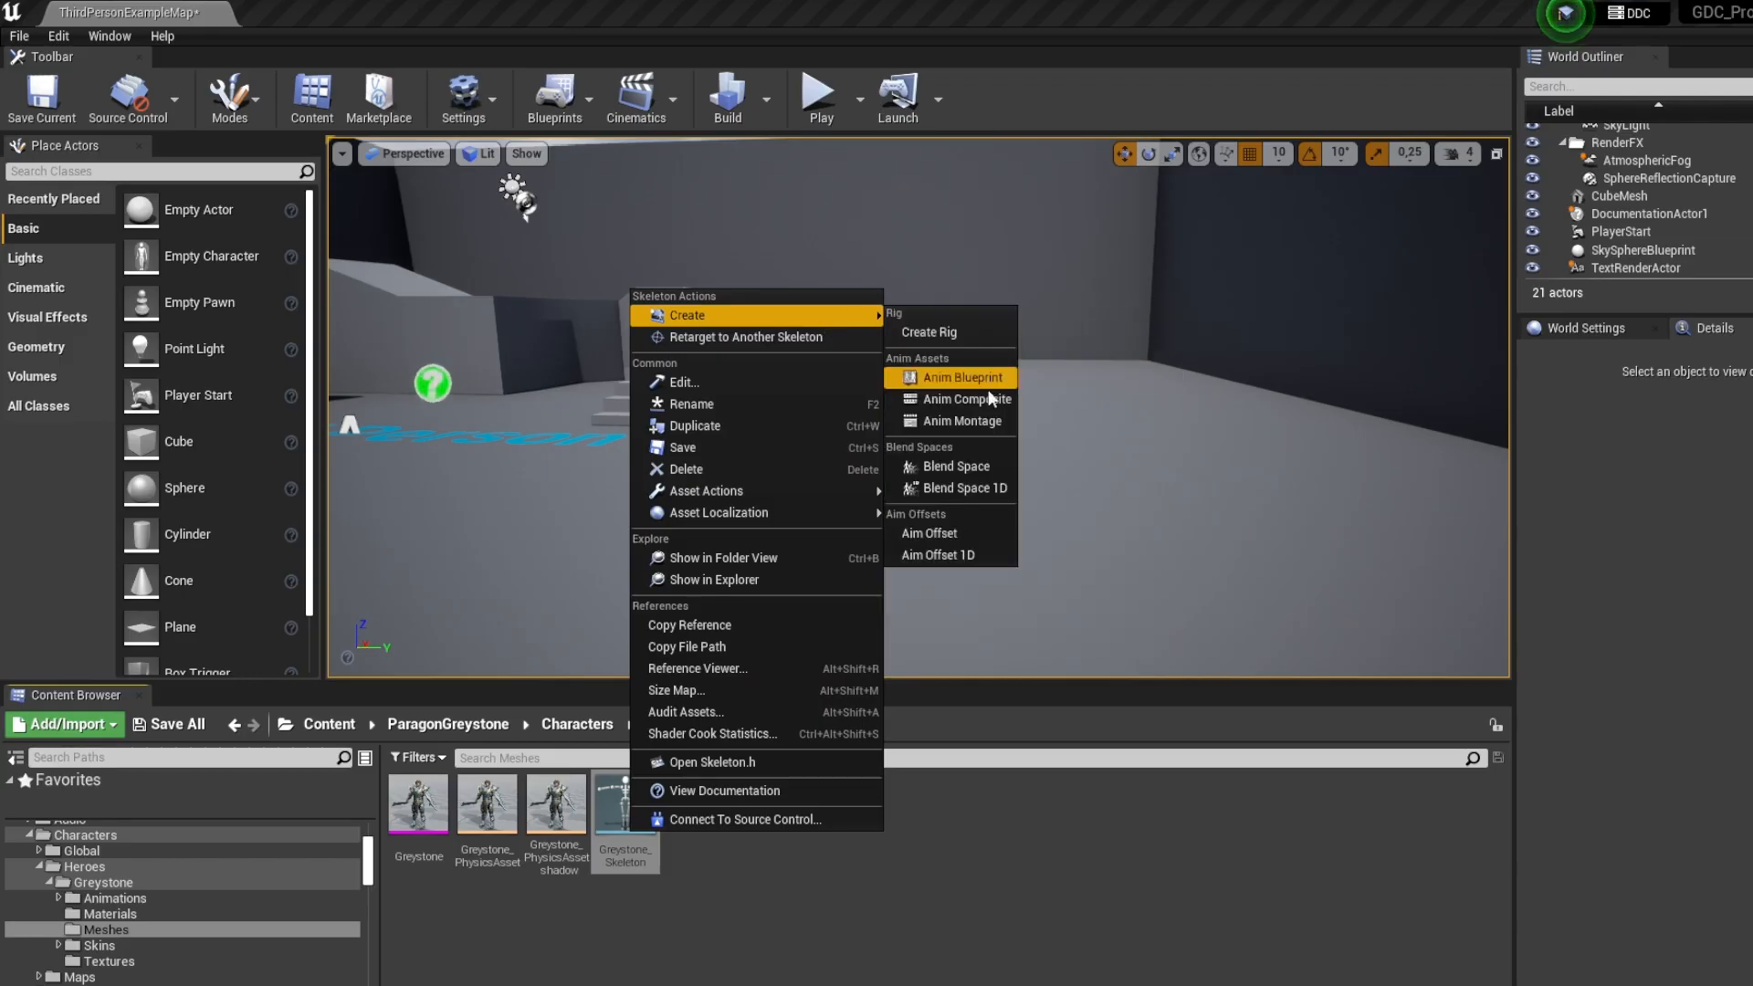
left_click(959, 489)
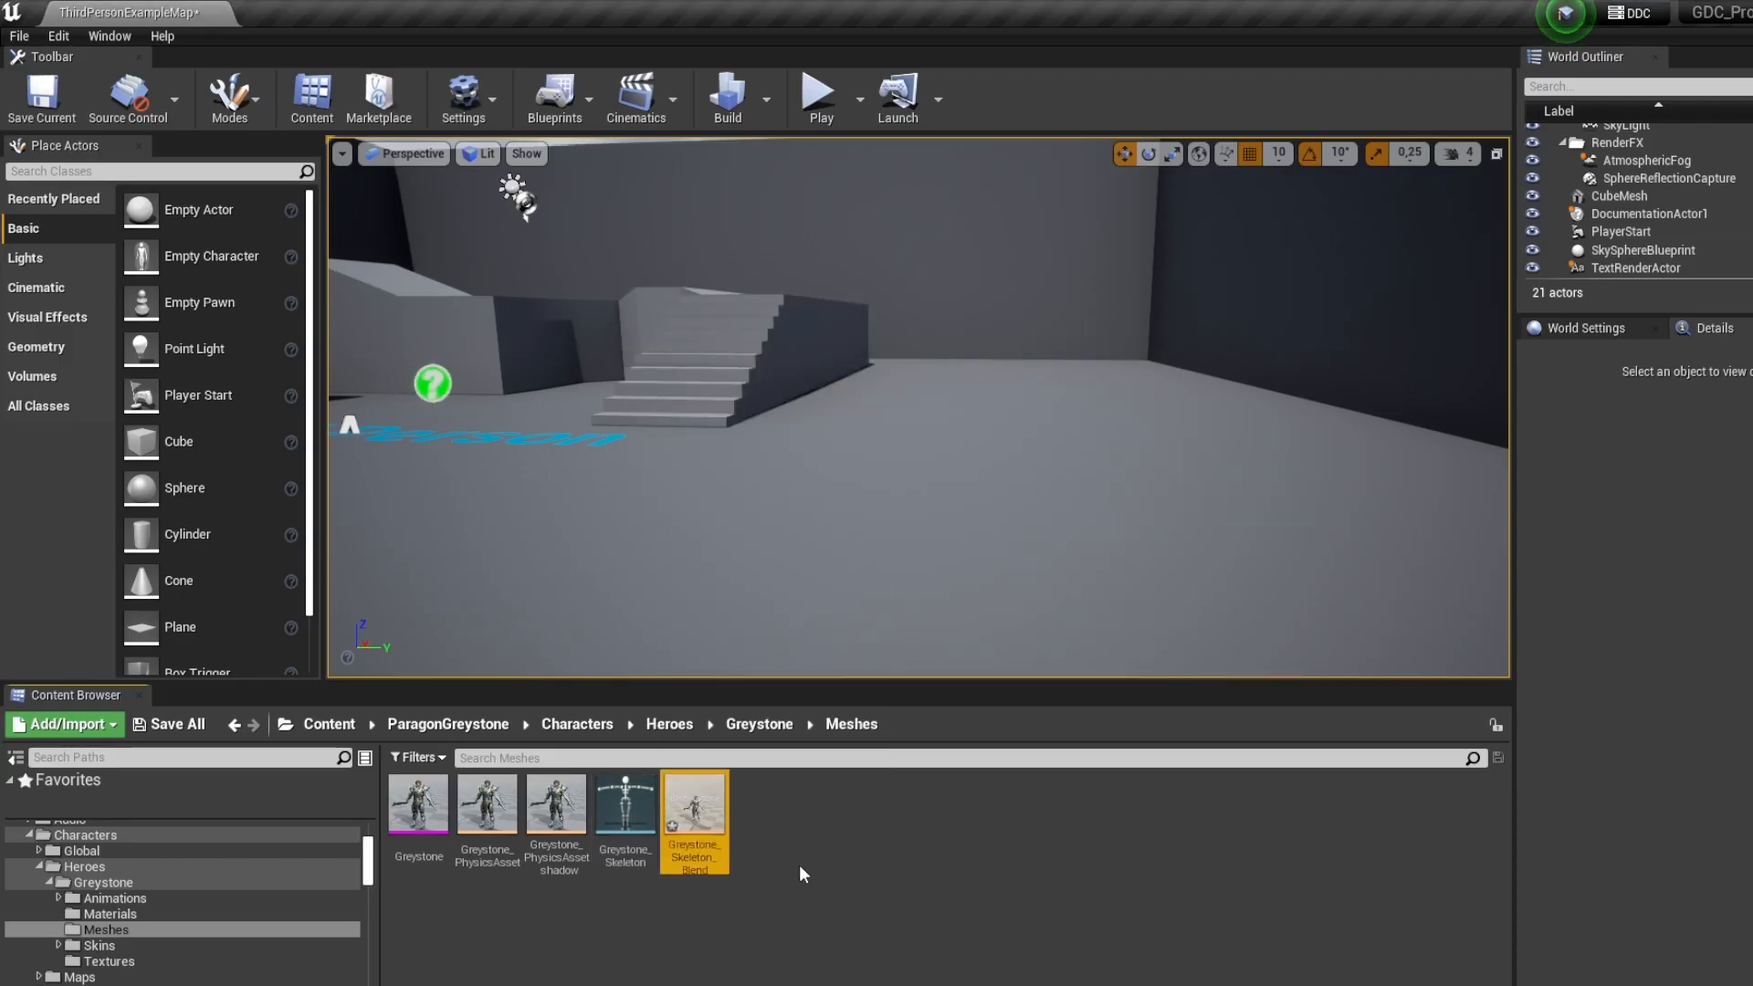
Create an Anim Blueprint from Greystone_Skeleton in the Meshes folder and open it
right_click(626, 808)
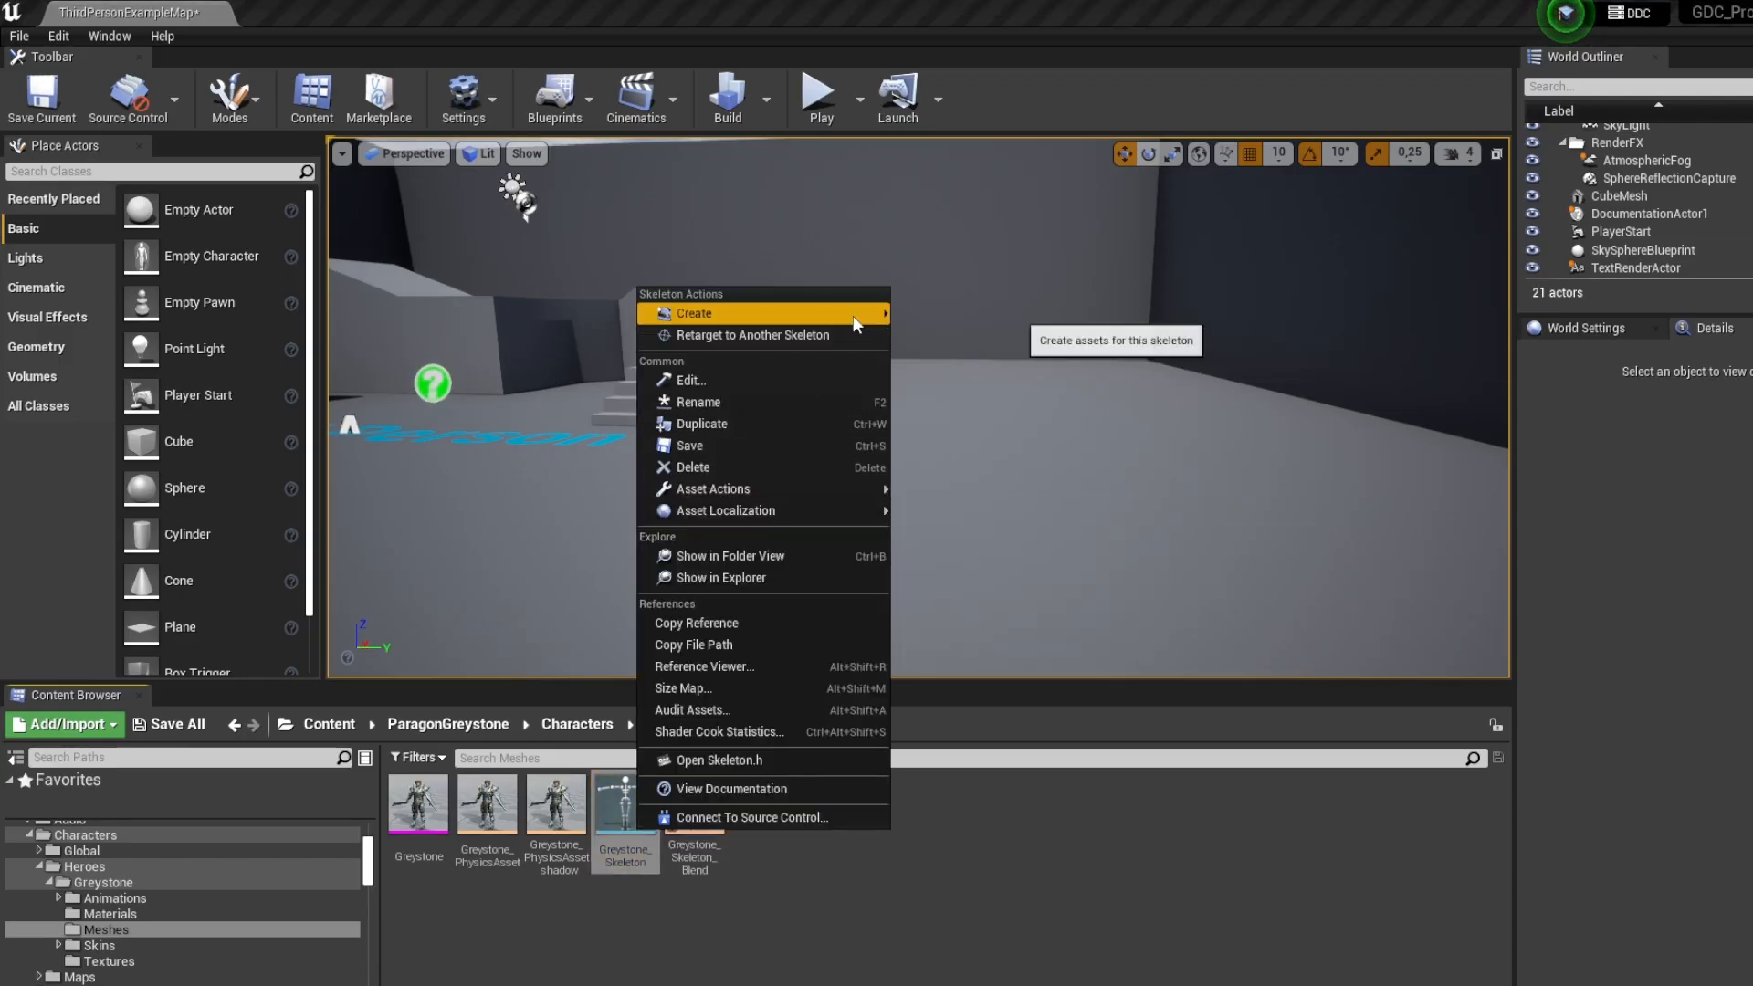
mouse_move(856, 315)
left_click(951, 369)
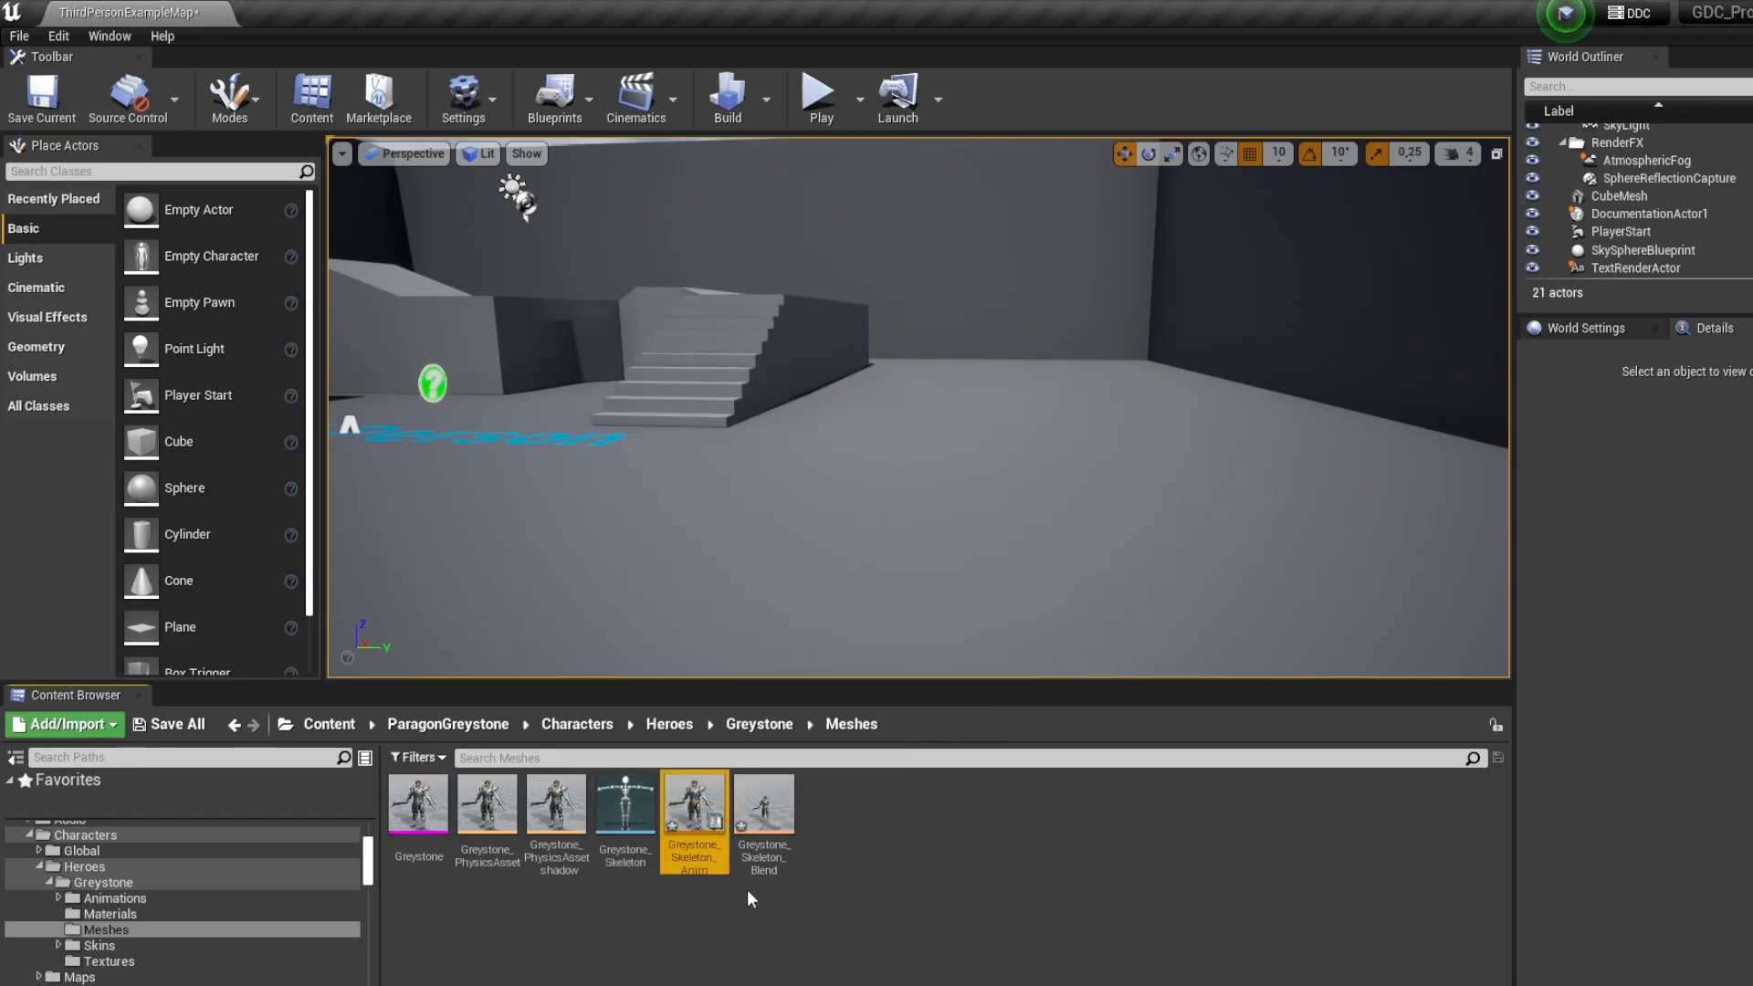
double_click(700, 872)
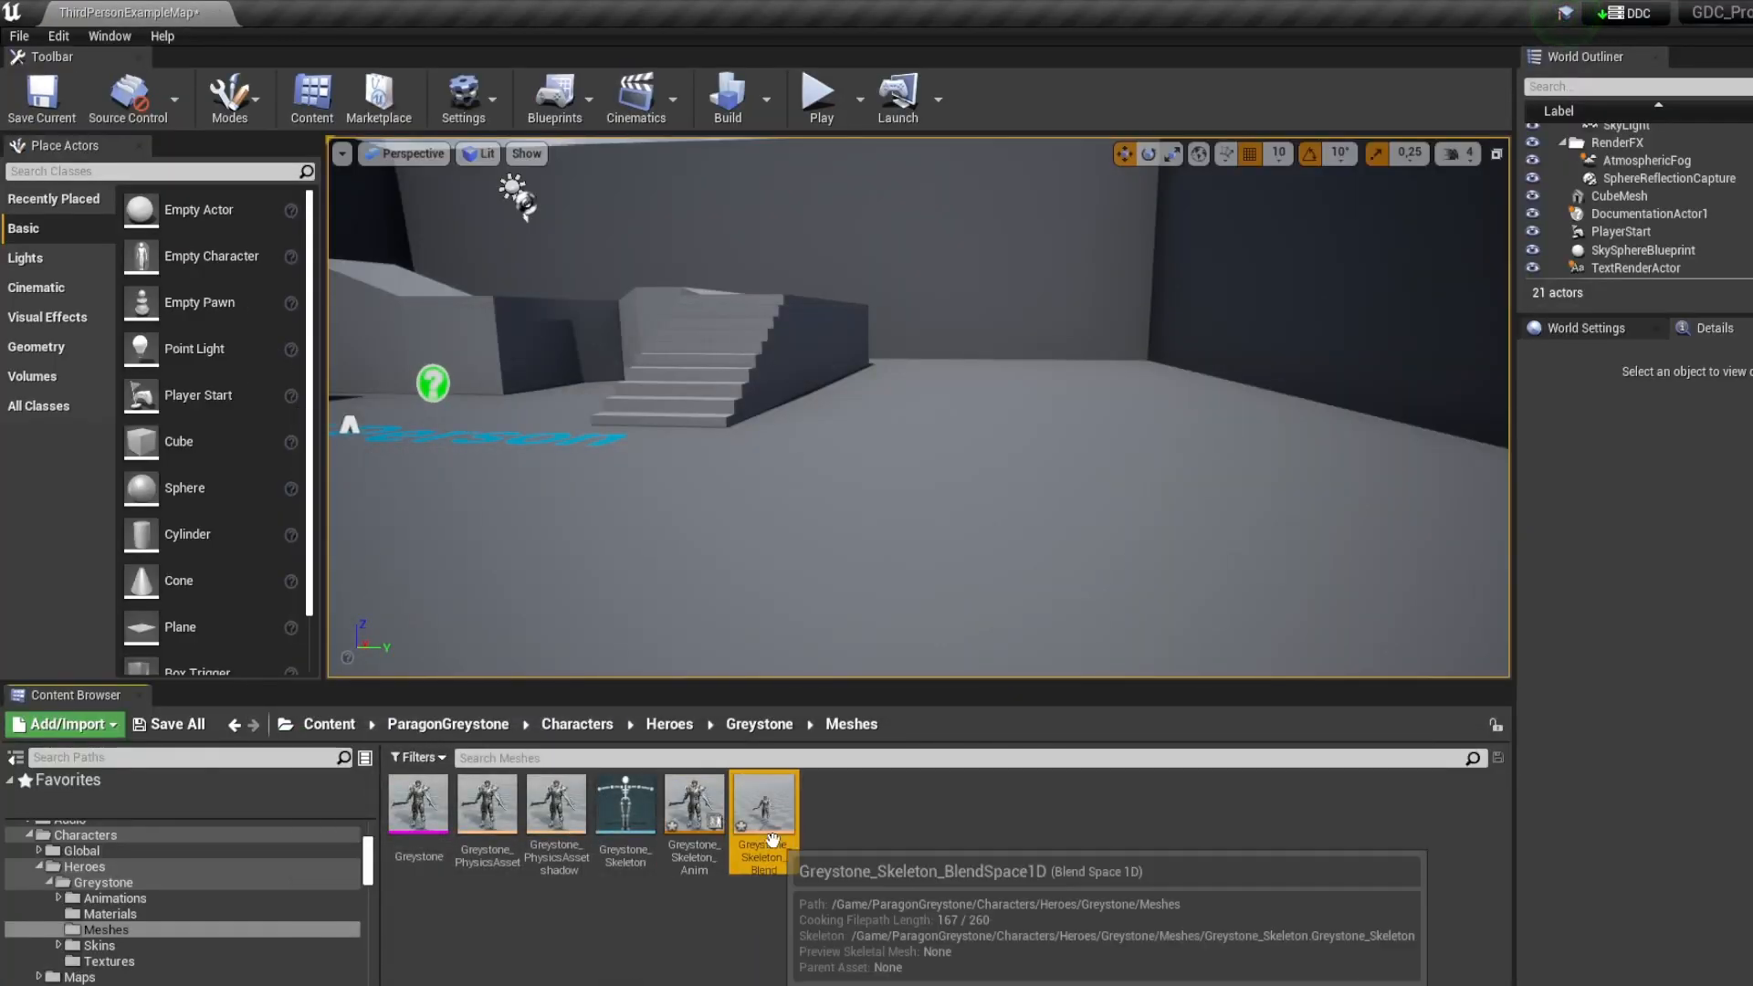
Open Greystone_Skeleton_BlendSpace1D, and move the Greystone skeleton, Anim Blueprint and Blend Space assets from Meshes into the Mystuff folder
double_click(758, 813)
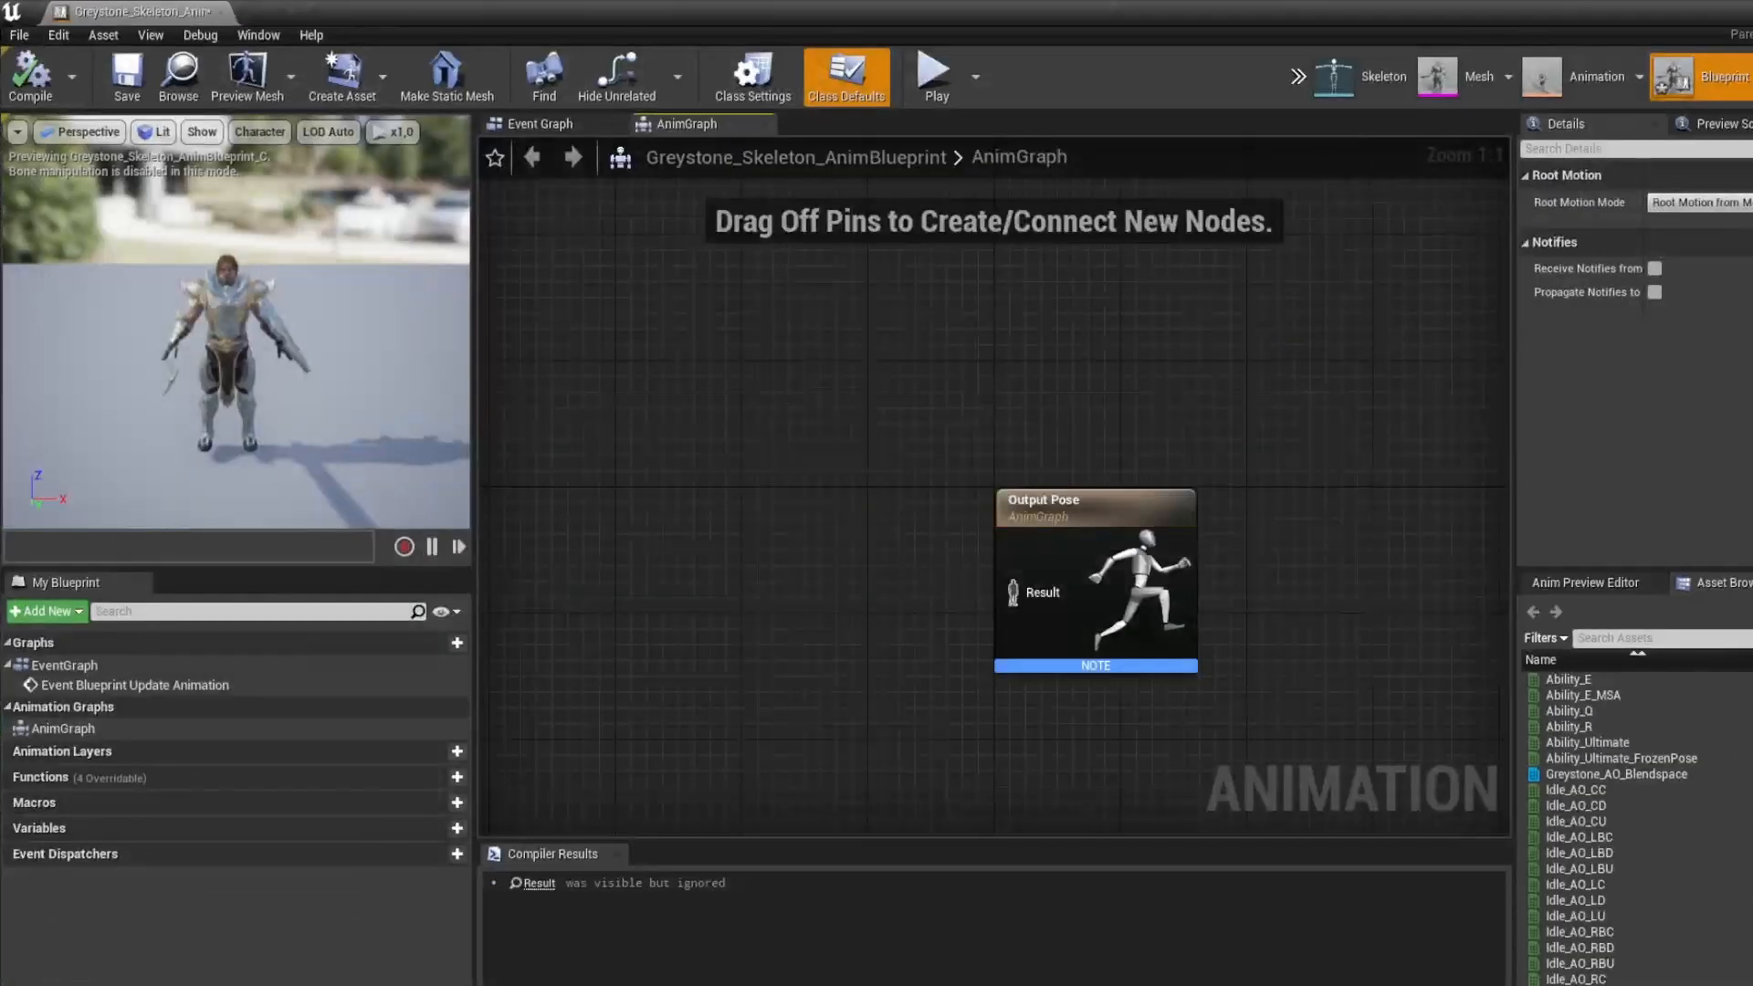
key("alt+Tab")
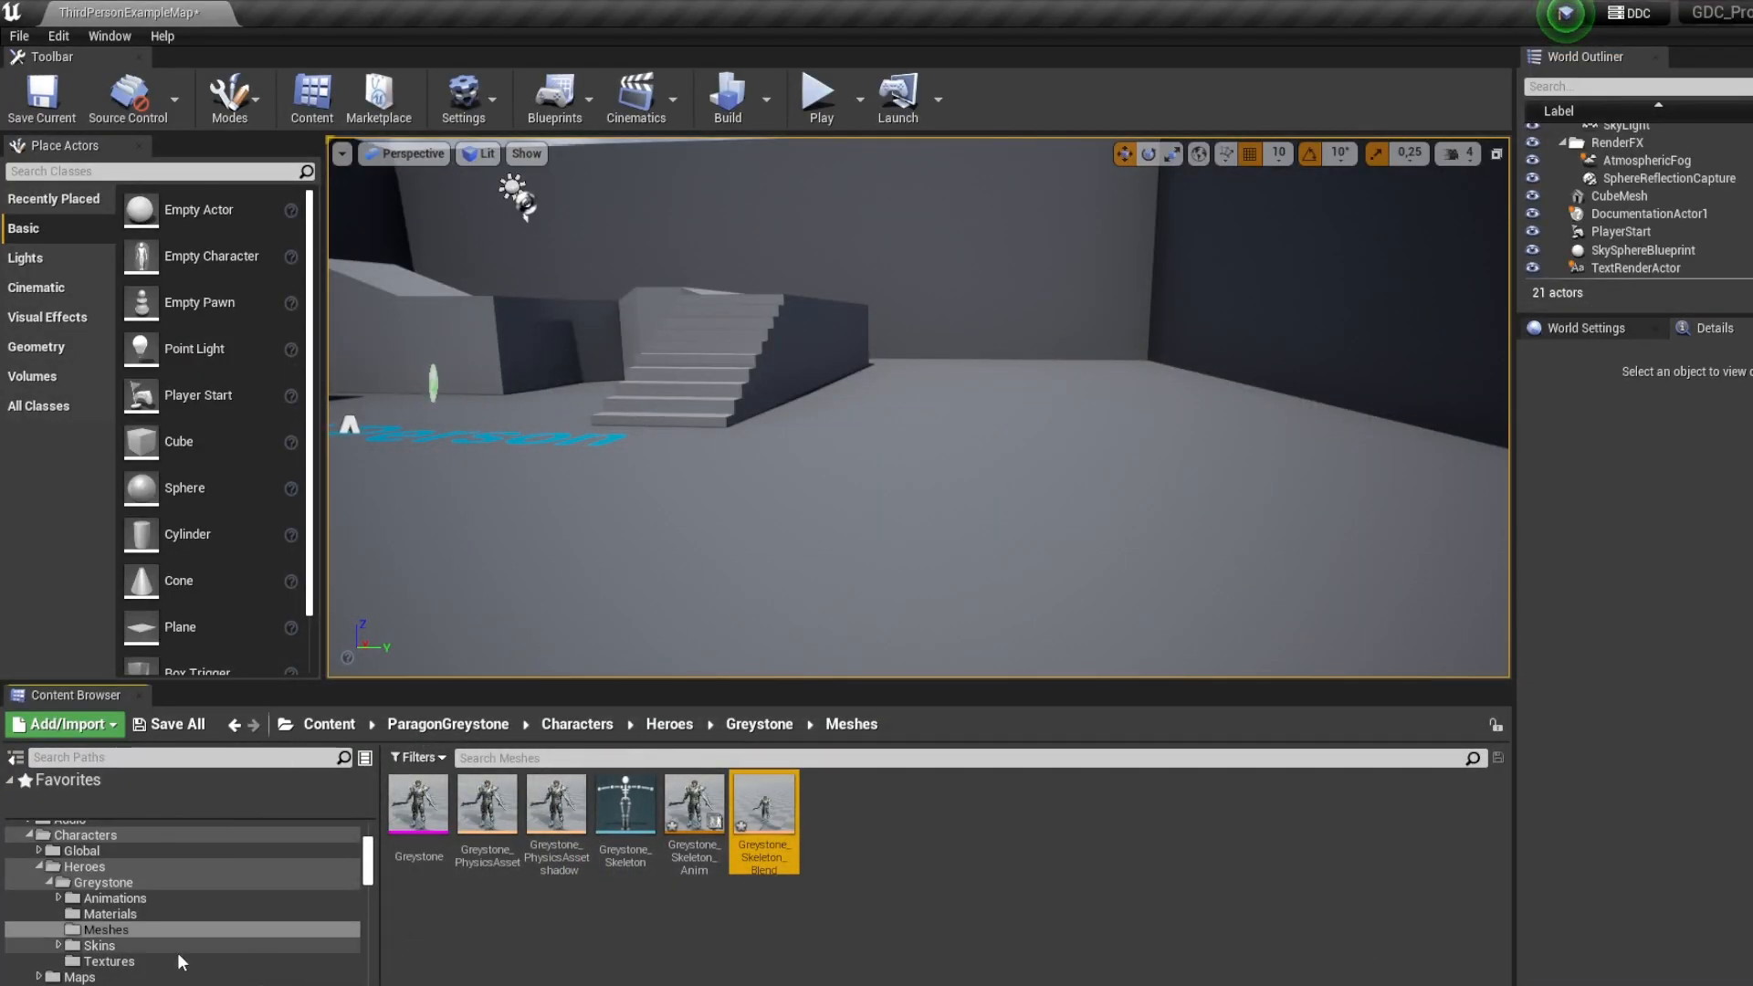
scroll(180, 962, "down", 1)
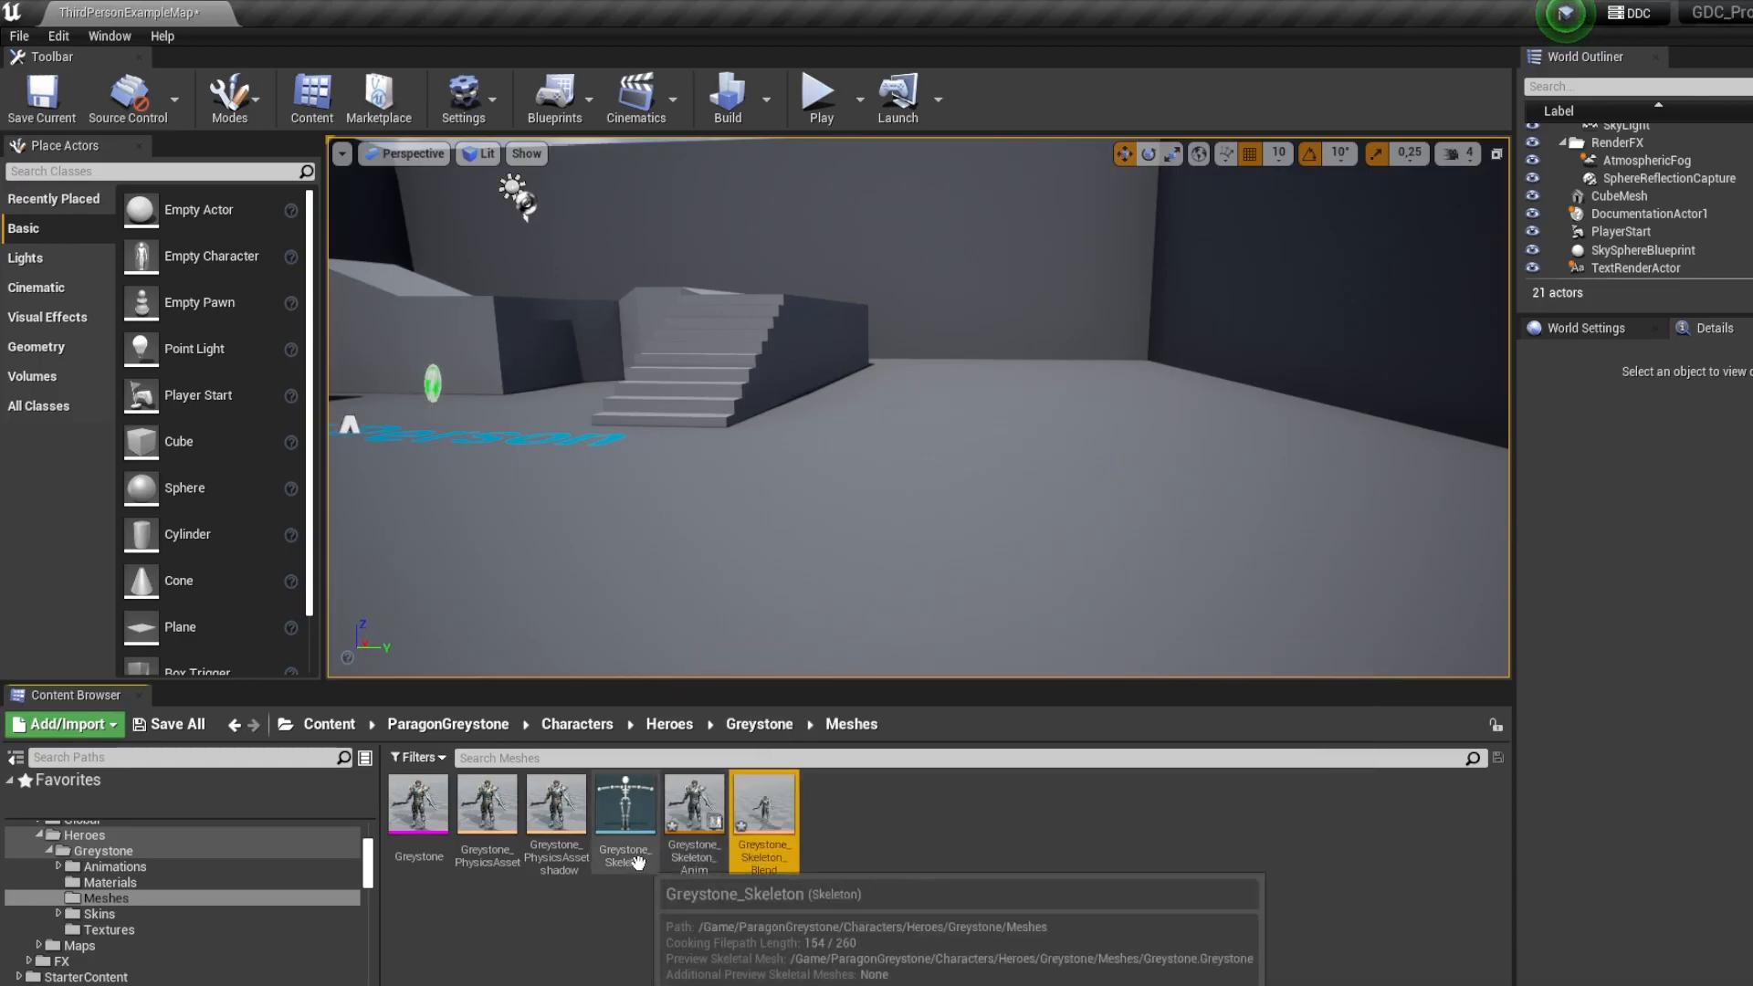
left_click(625, 803, "shift")
scroll(152, 955, "up", 3)
left_click_drag(626, 804, 82, 917)
left_click(123, 943)
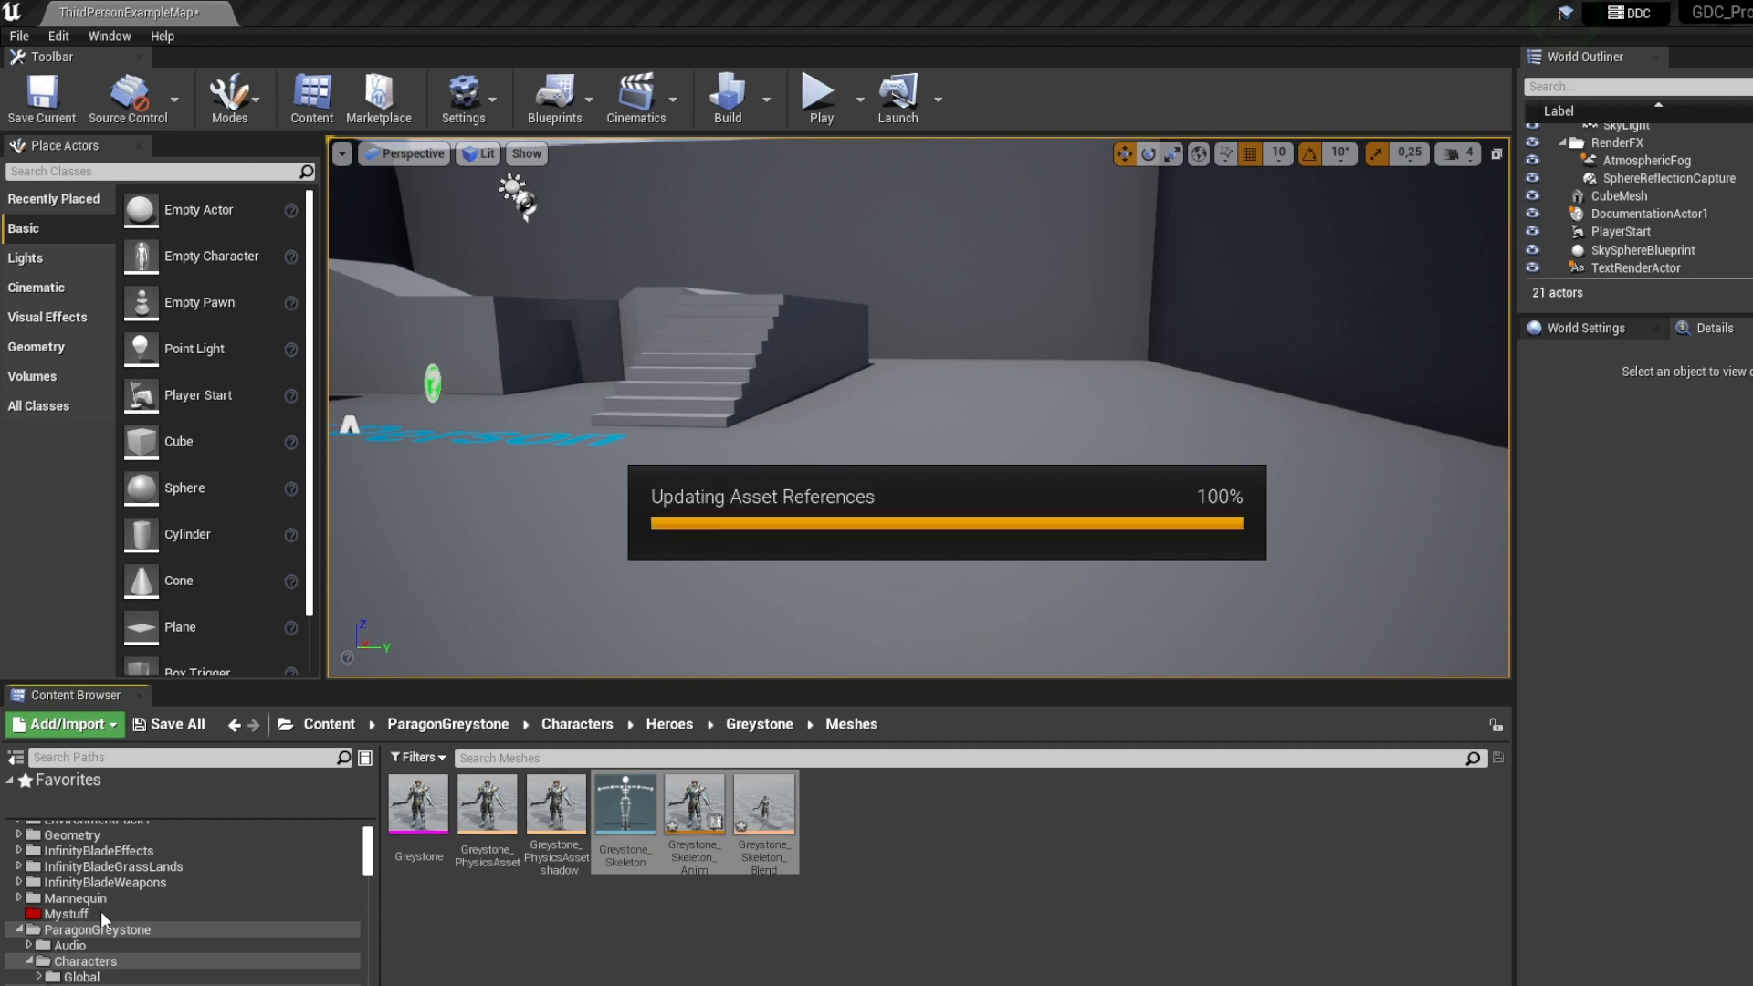
left_click(101, 911)
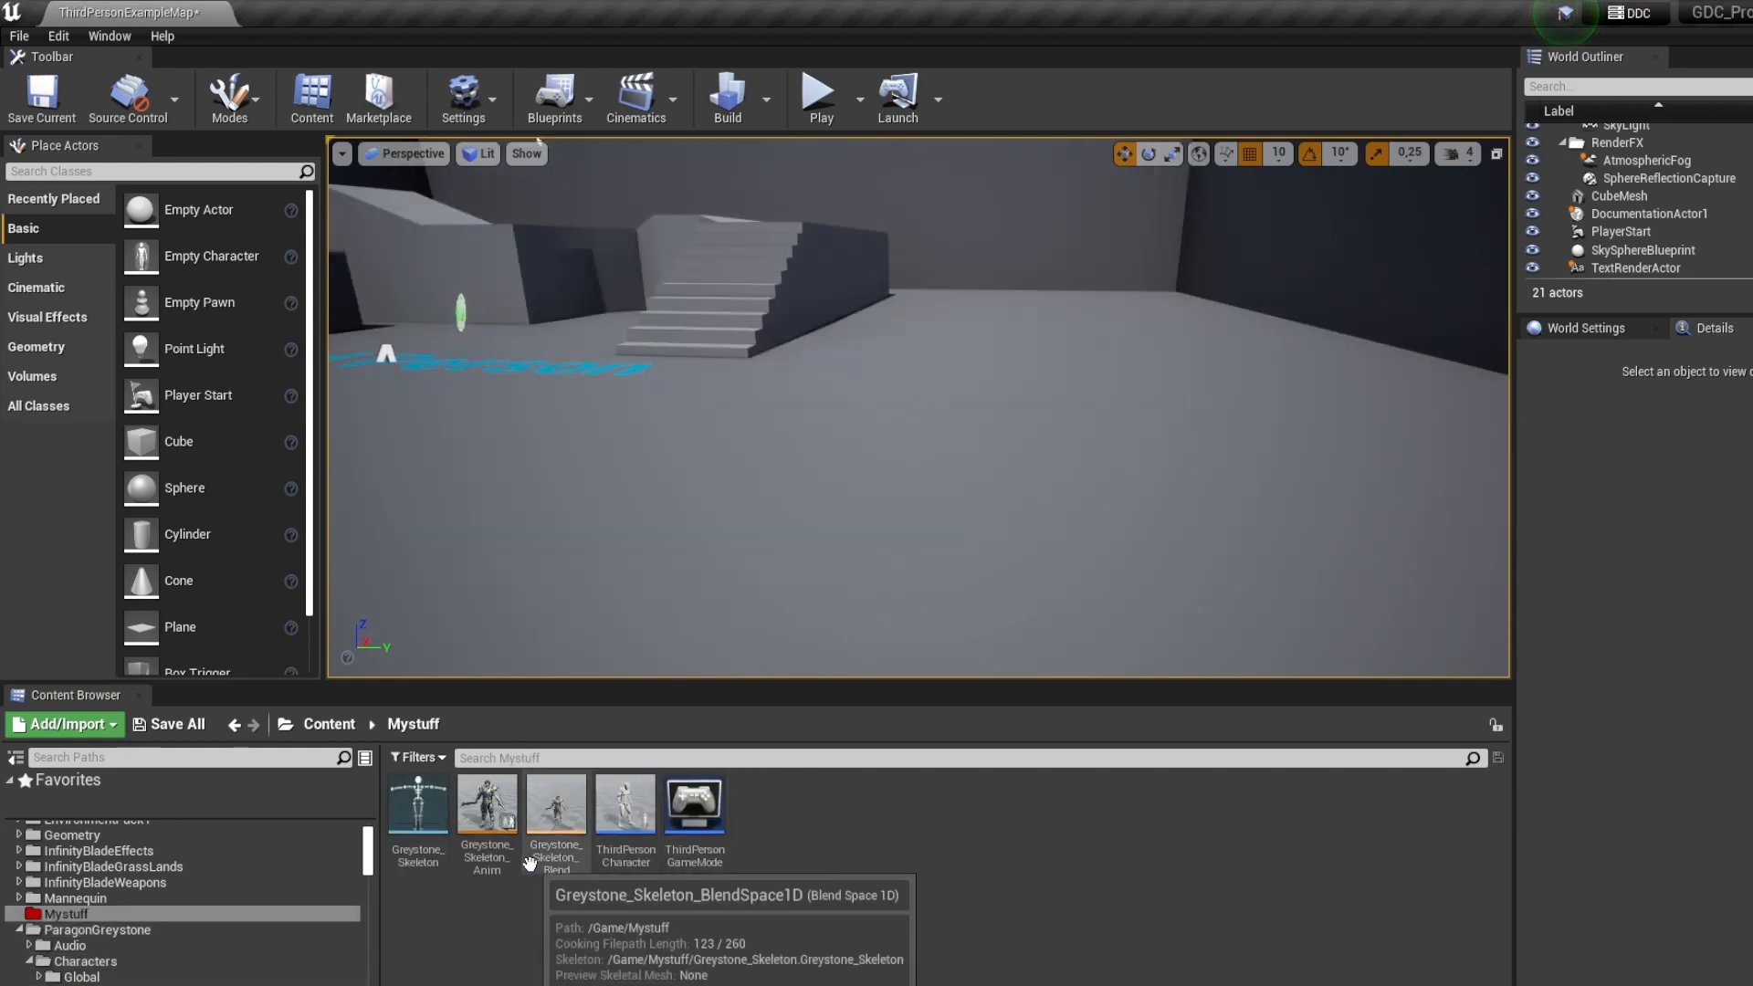
Open the ThirdPersonCharacter blueprint from Mystuff and set its Mesh component's Skeletal Mesh to Greystone
double_click(624, 812)
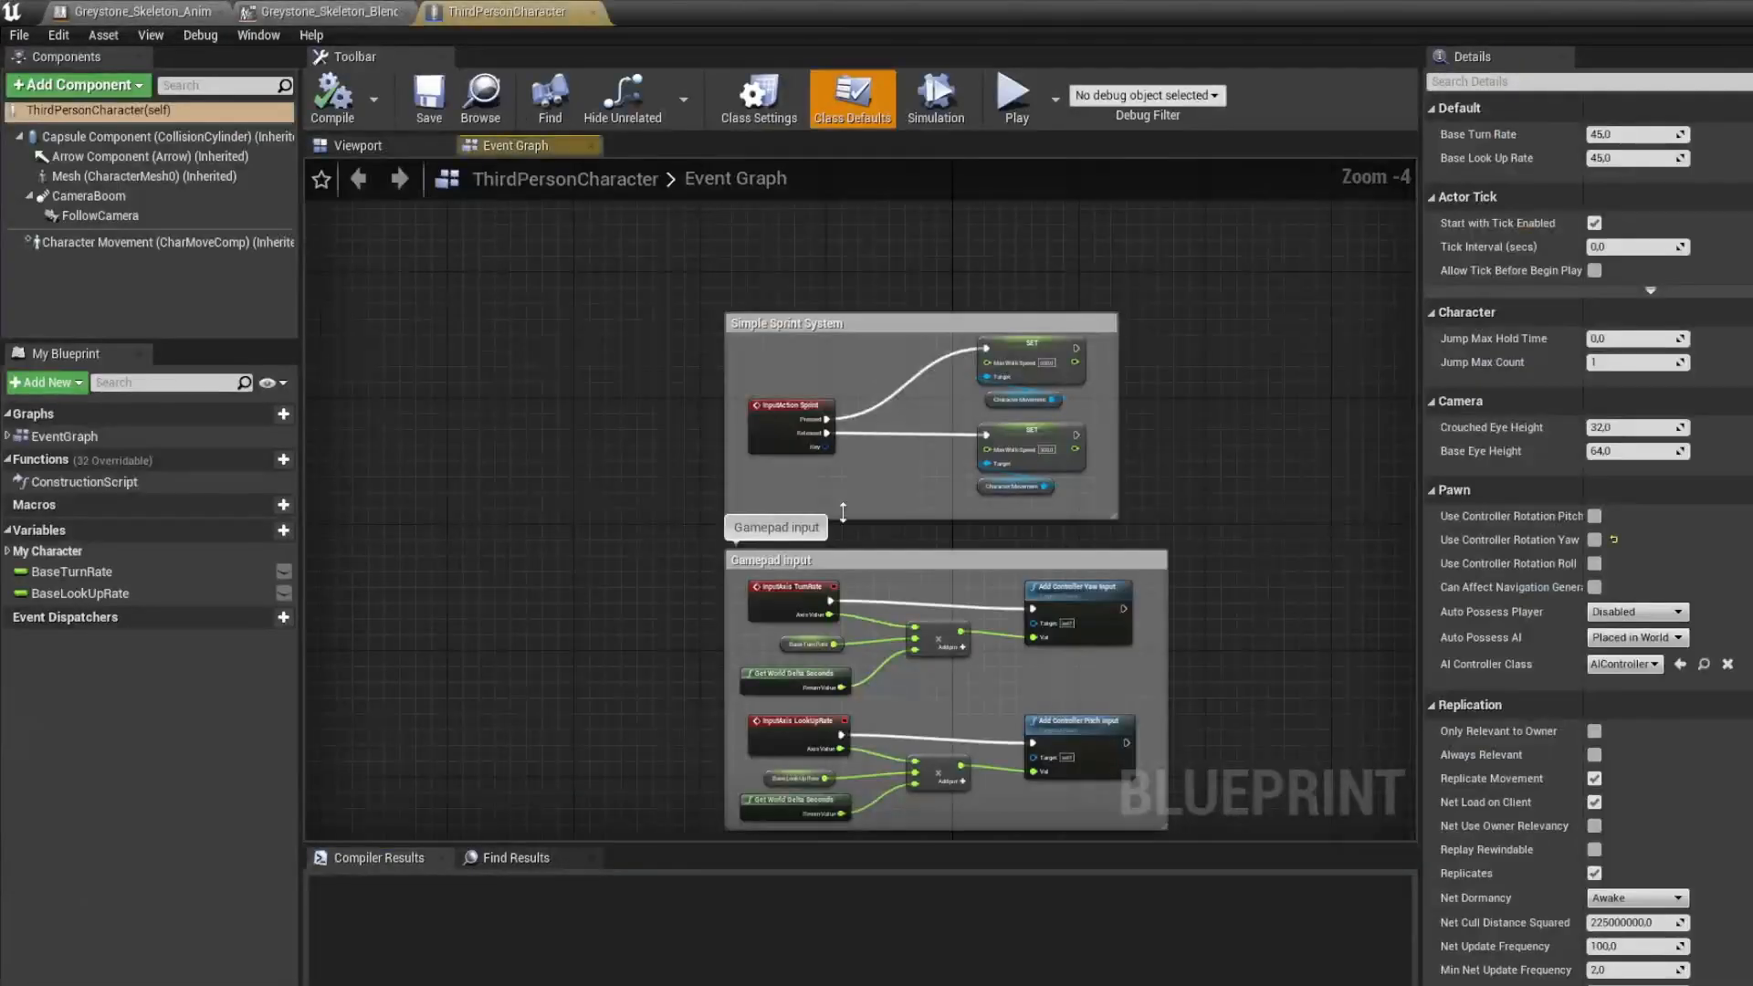
left_click(357, 145)
left_click(858, 484)
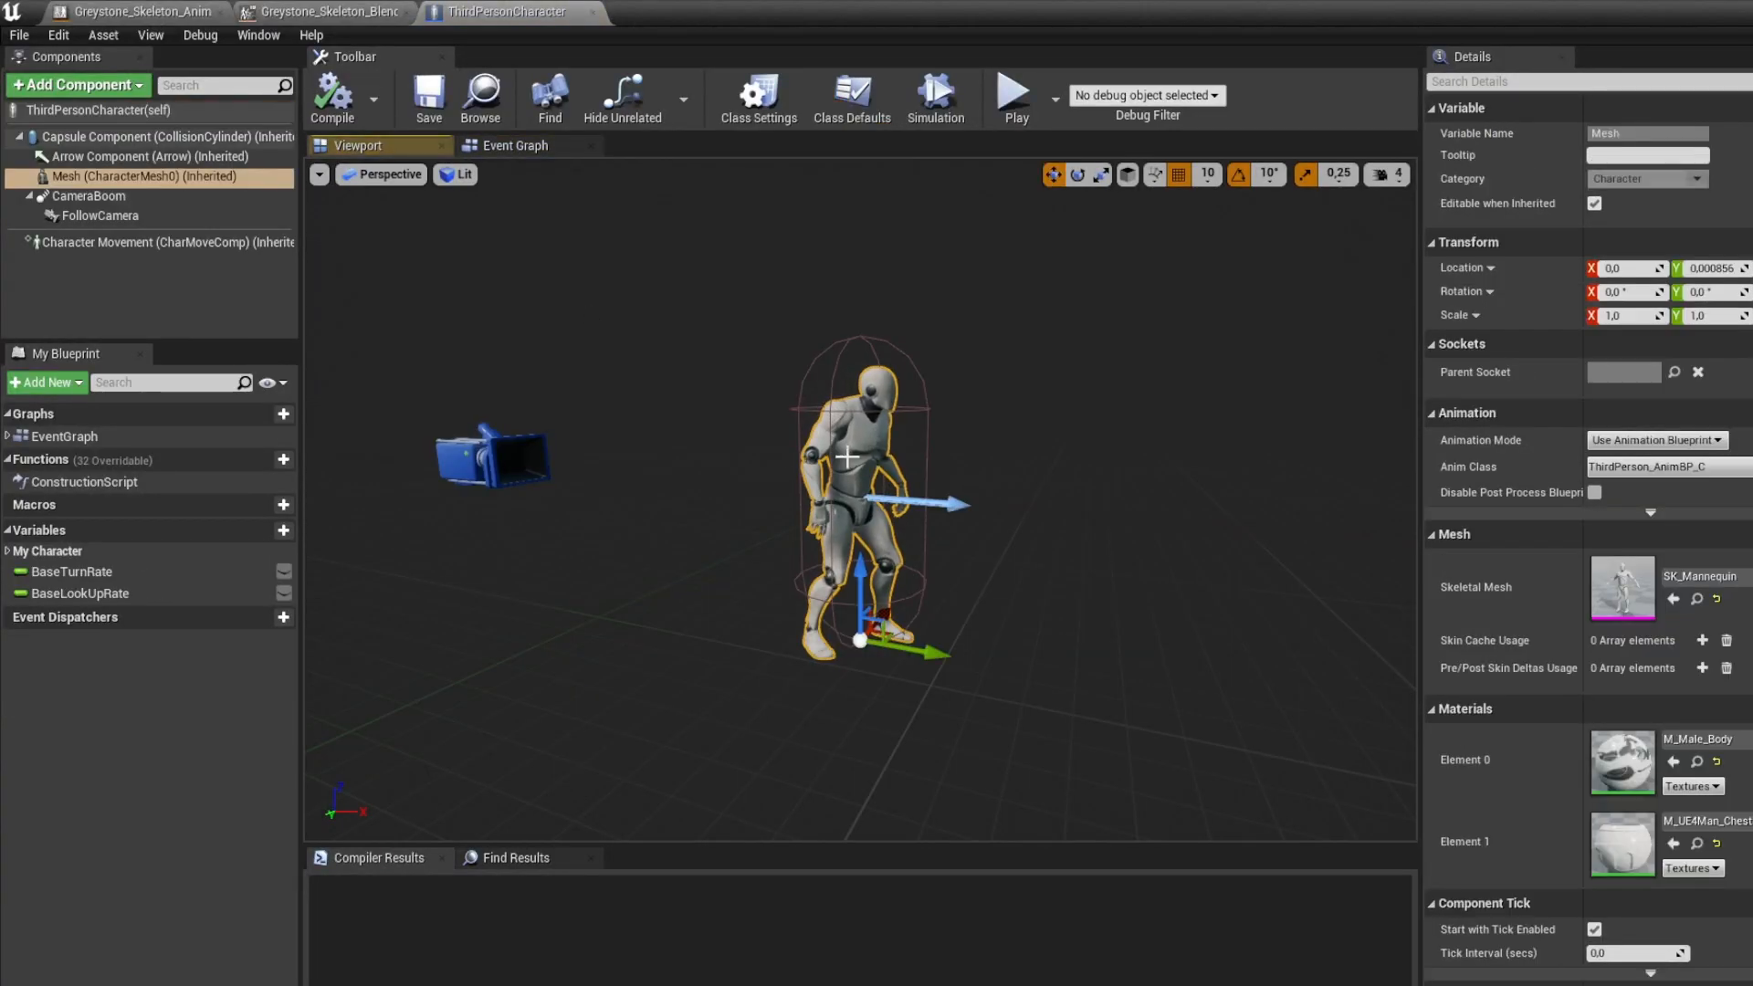
left_click(1700, 576)
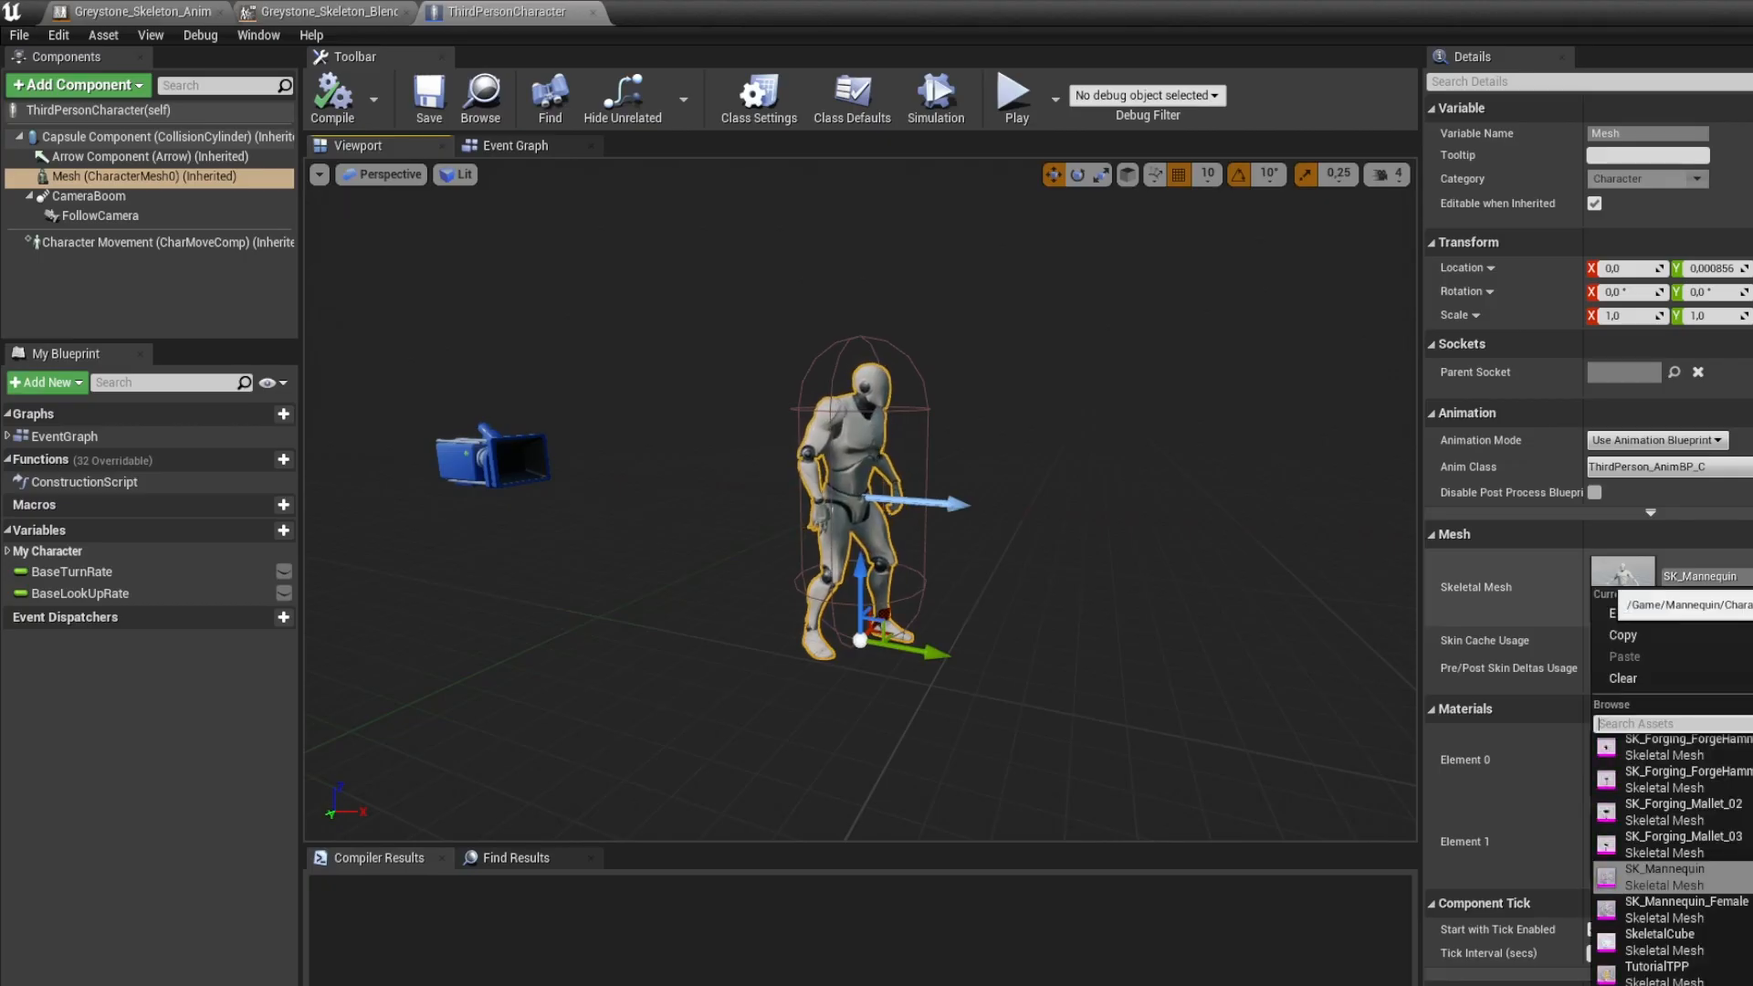
type("gr")
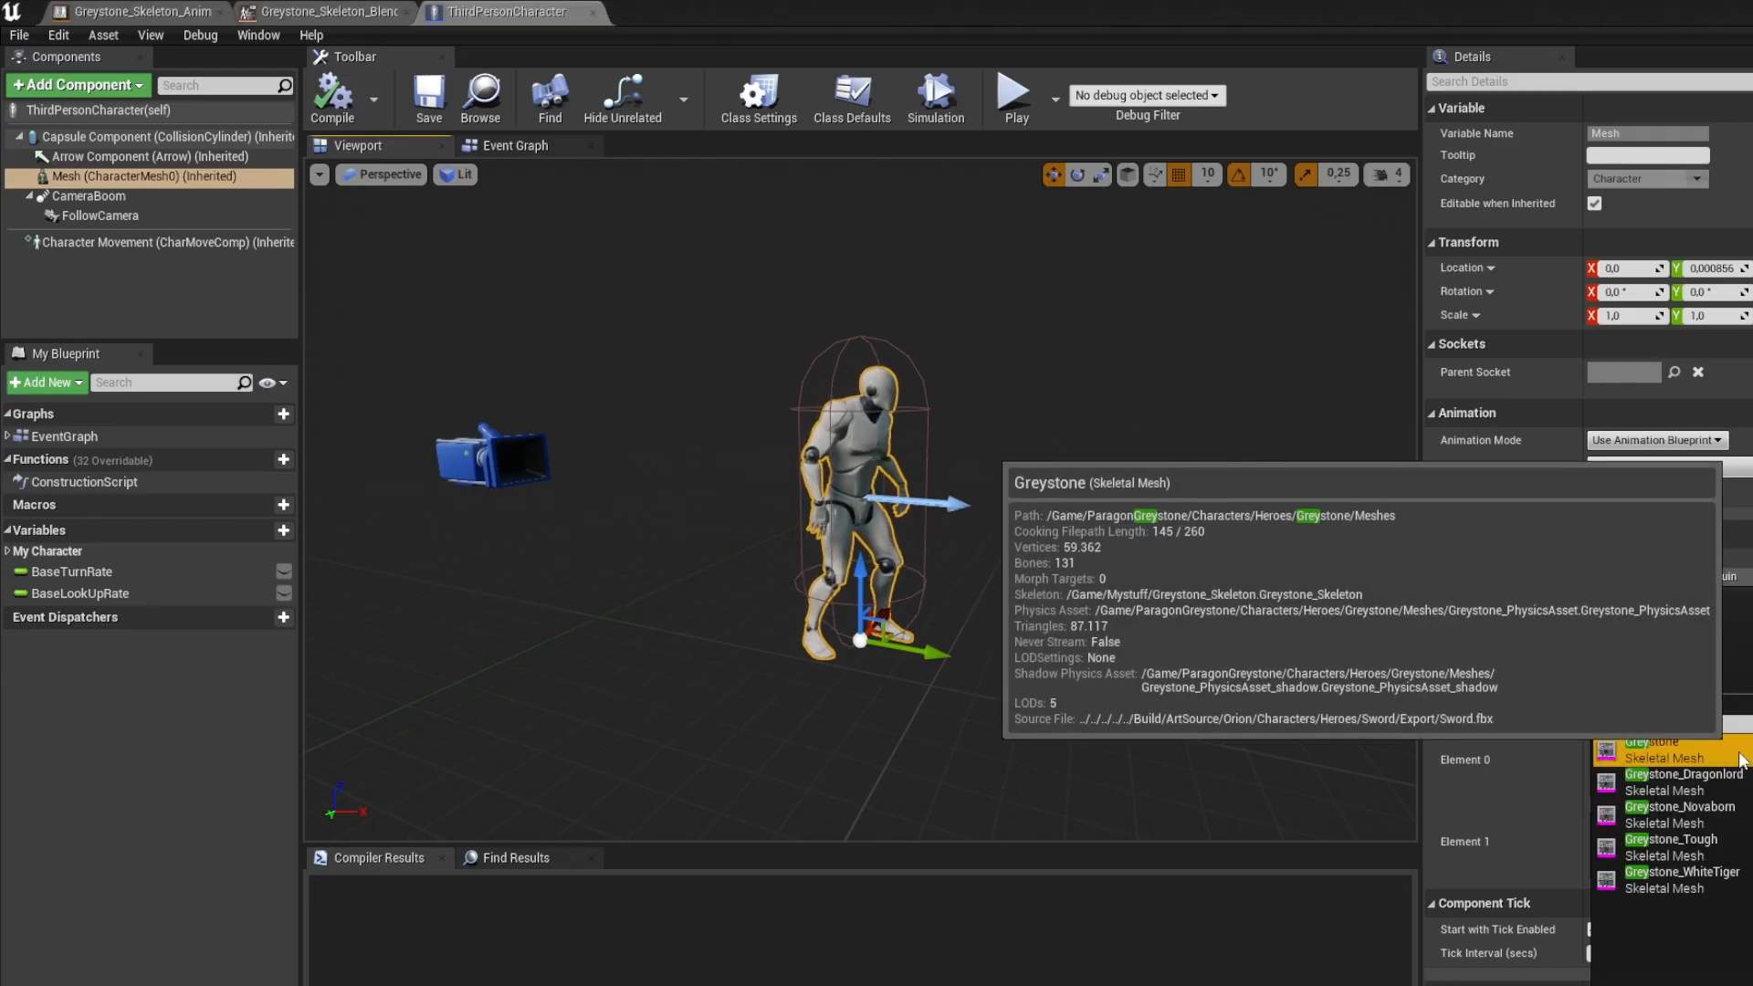
left_click(1700, 744)
Compile ThirdPersonCharacter and inspect the Greystone mesh from several sides in the blueprint viewport
left_click_drag(639, 264, 688, 279)
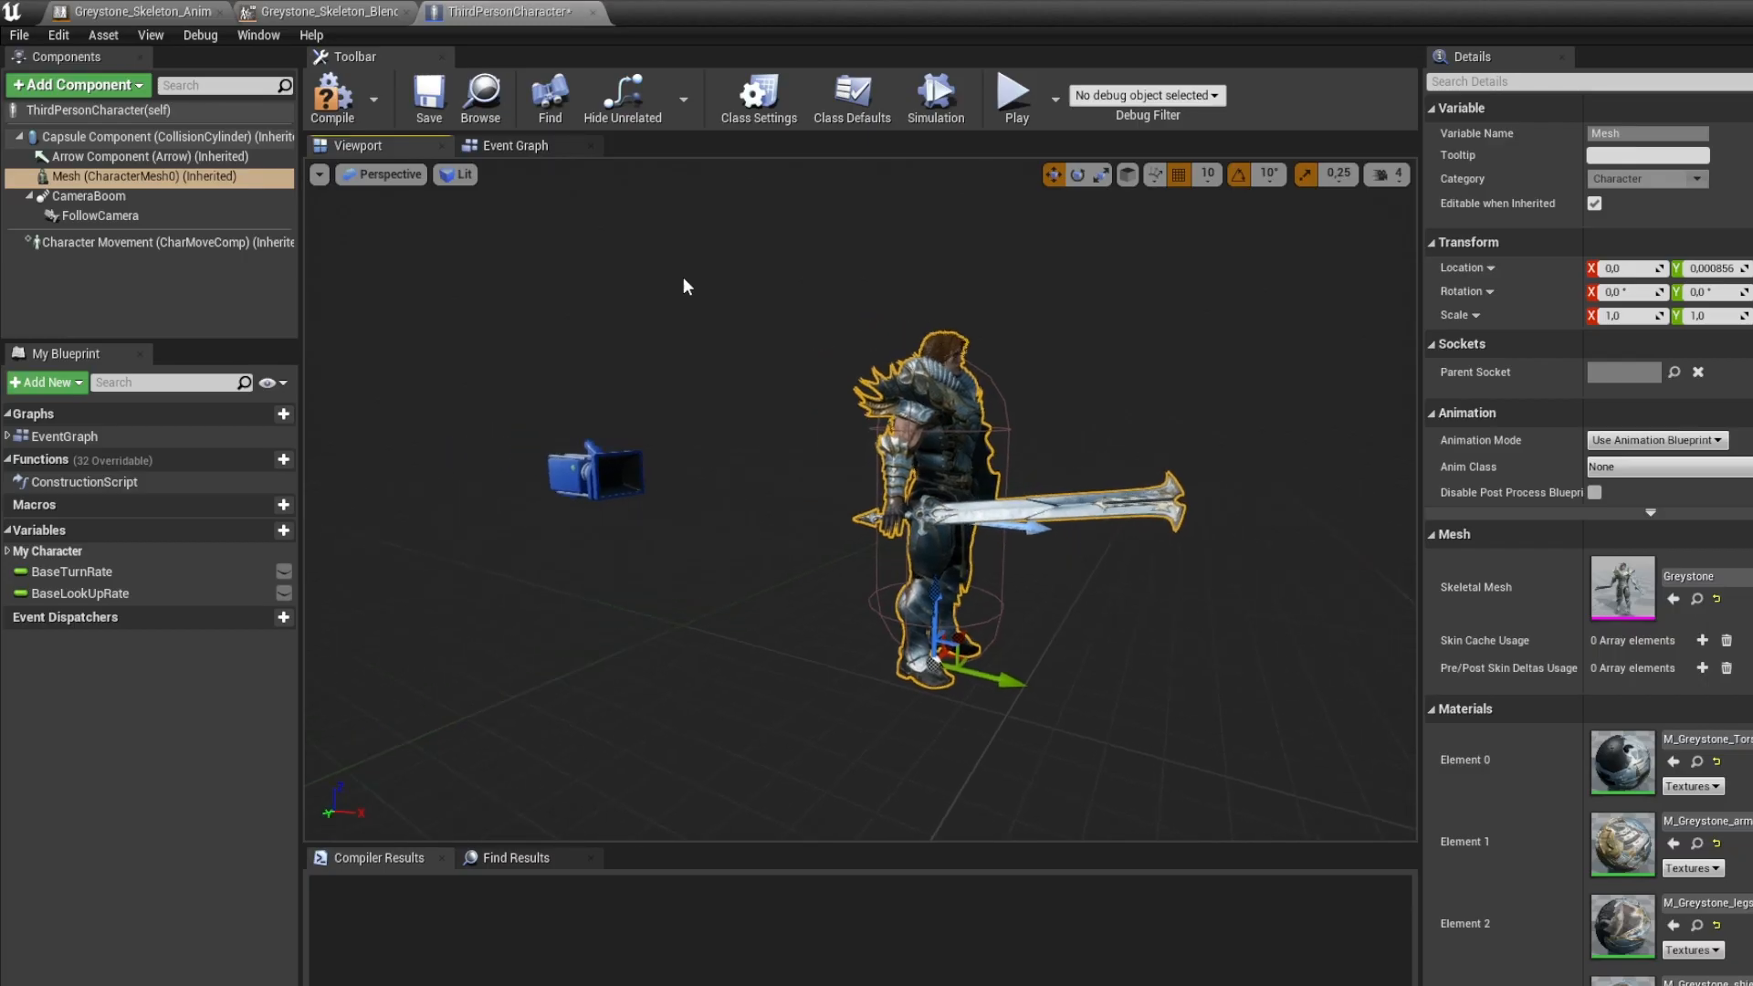
left_click(332, 96)
left_click_drag(708, 417, 821, 402)
left_click(867, 447)
scroll(868, 448, "up", 5)
scroll(1147, 446, "down", 5)
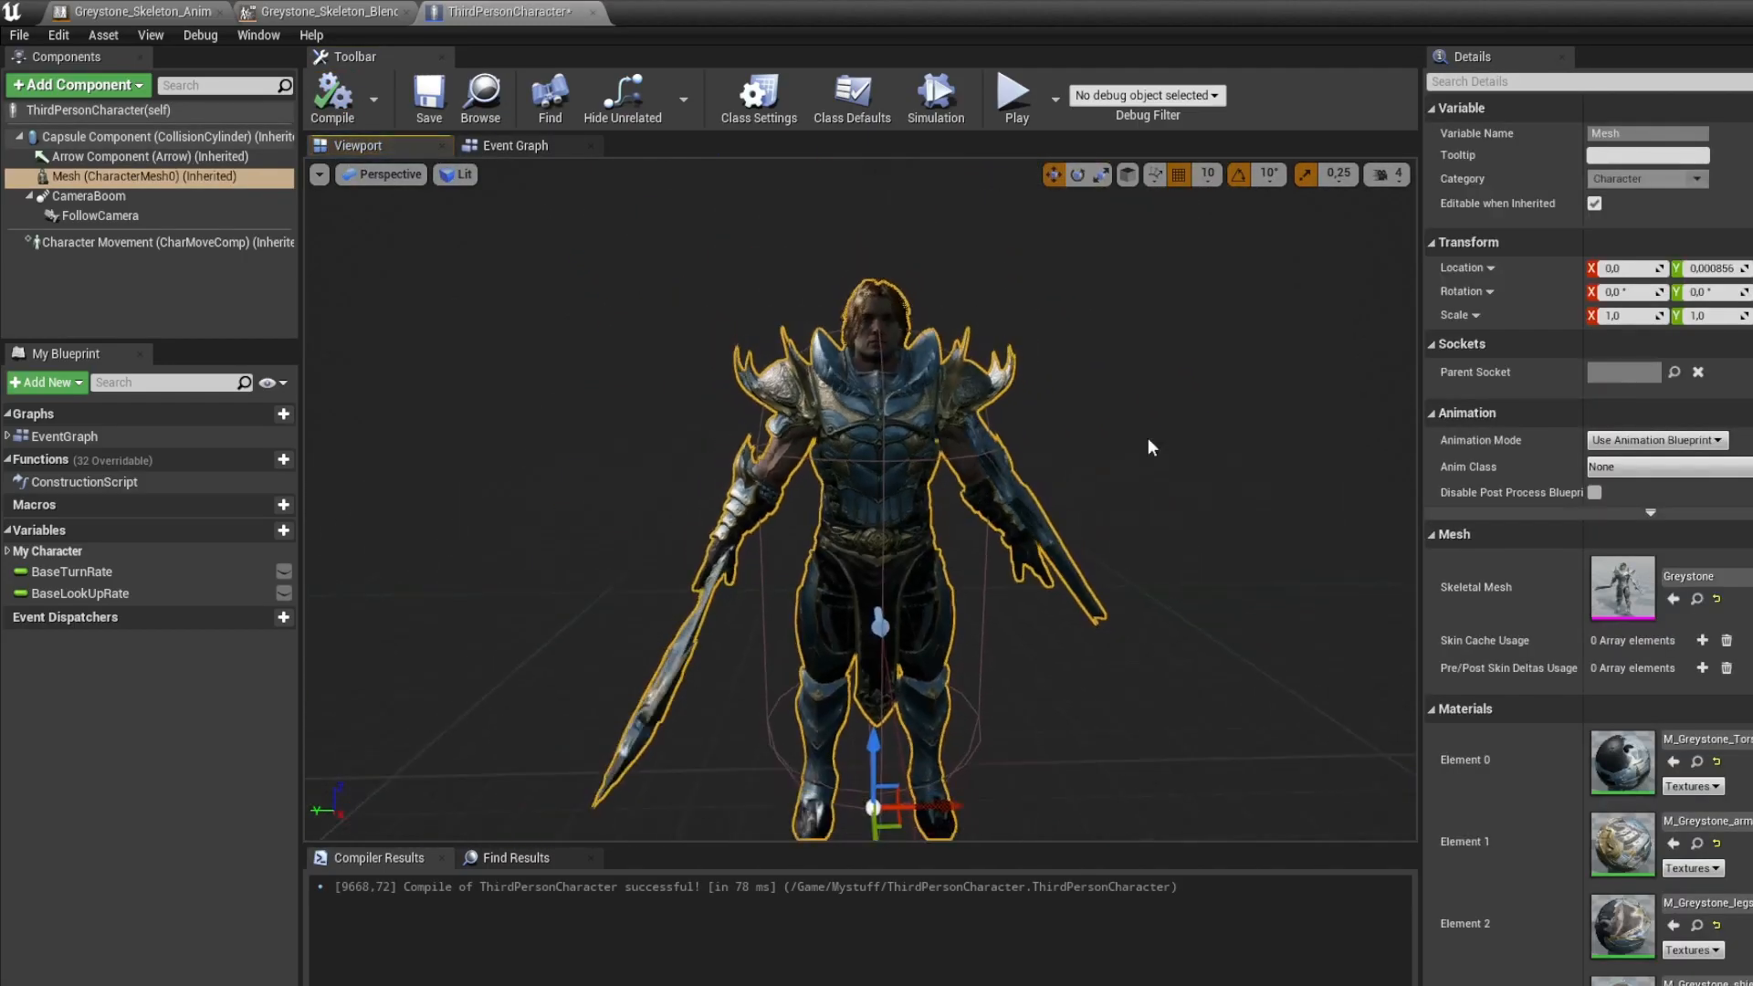
left_click_drag(1147, 447, 1141, 436)
right_click_drag(1142, 437, 1306, 442)
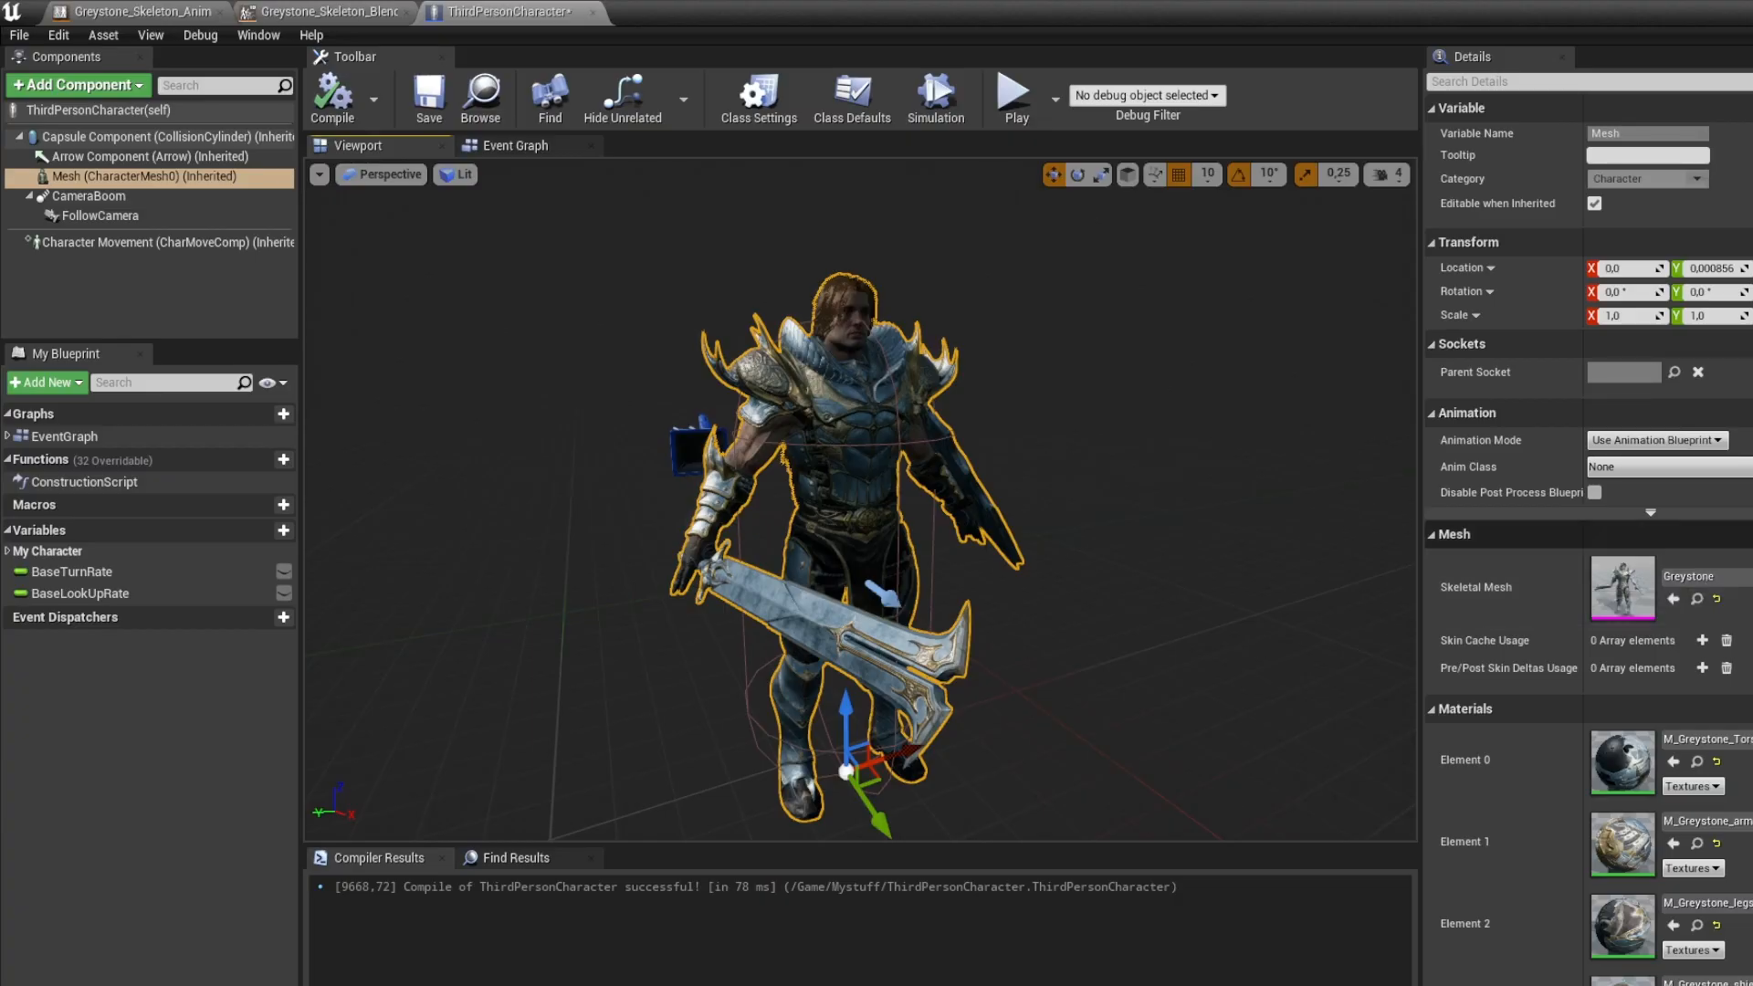
Keep the mesh's Animation Mode on Use Animation Blueprint and assign the Greystone_Skeleton Anim Blueprint from Mystuff as its Anim Class
left_click(1742, 468)
left_click(1742, 469)
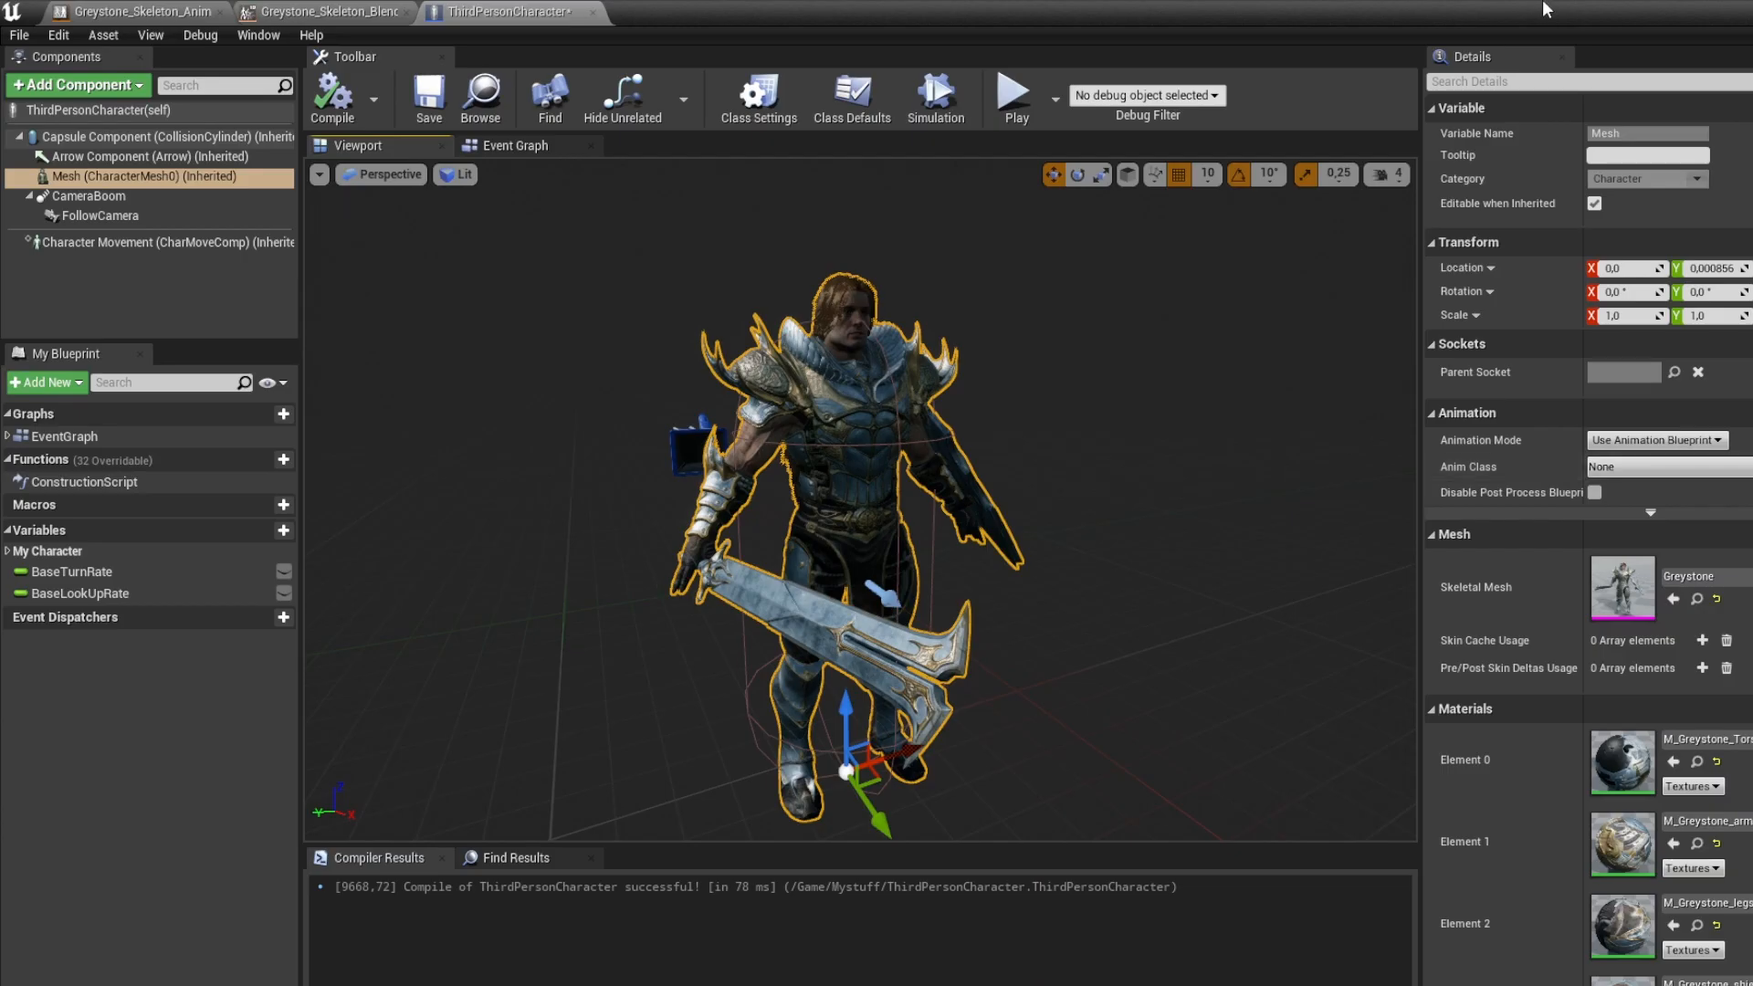
left_click(1751, 11)
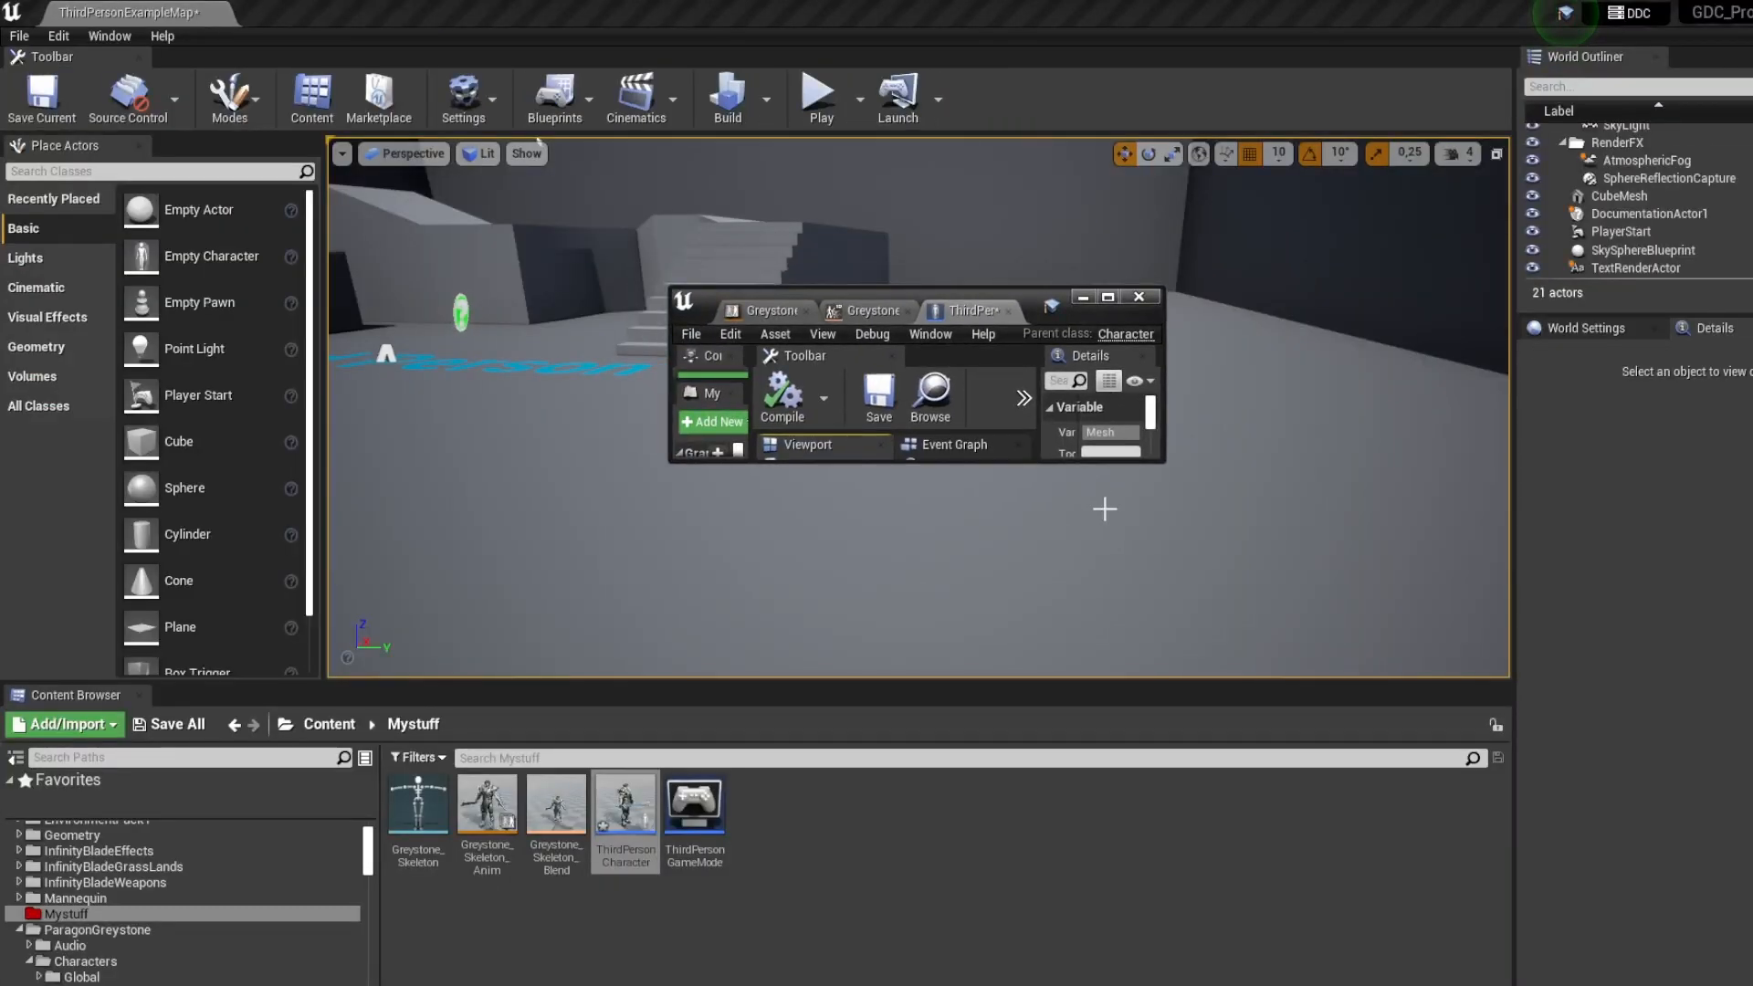
left_click_drag(1163, 463, 1538, 864)
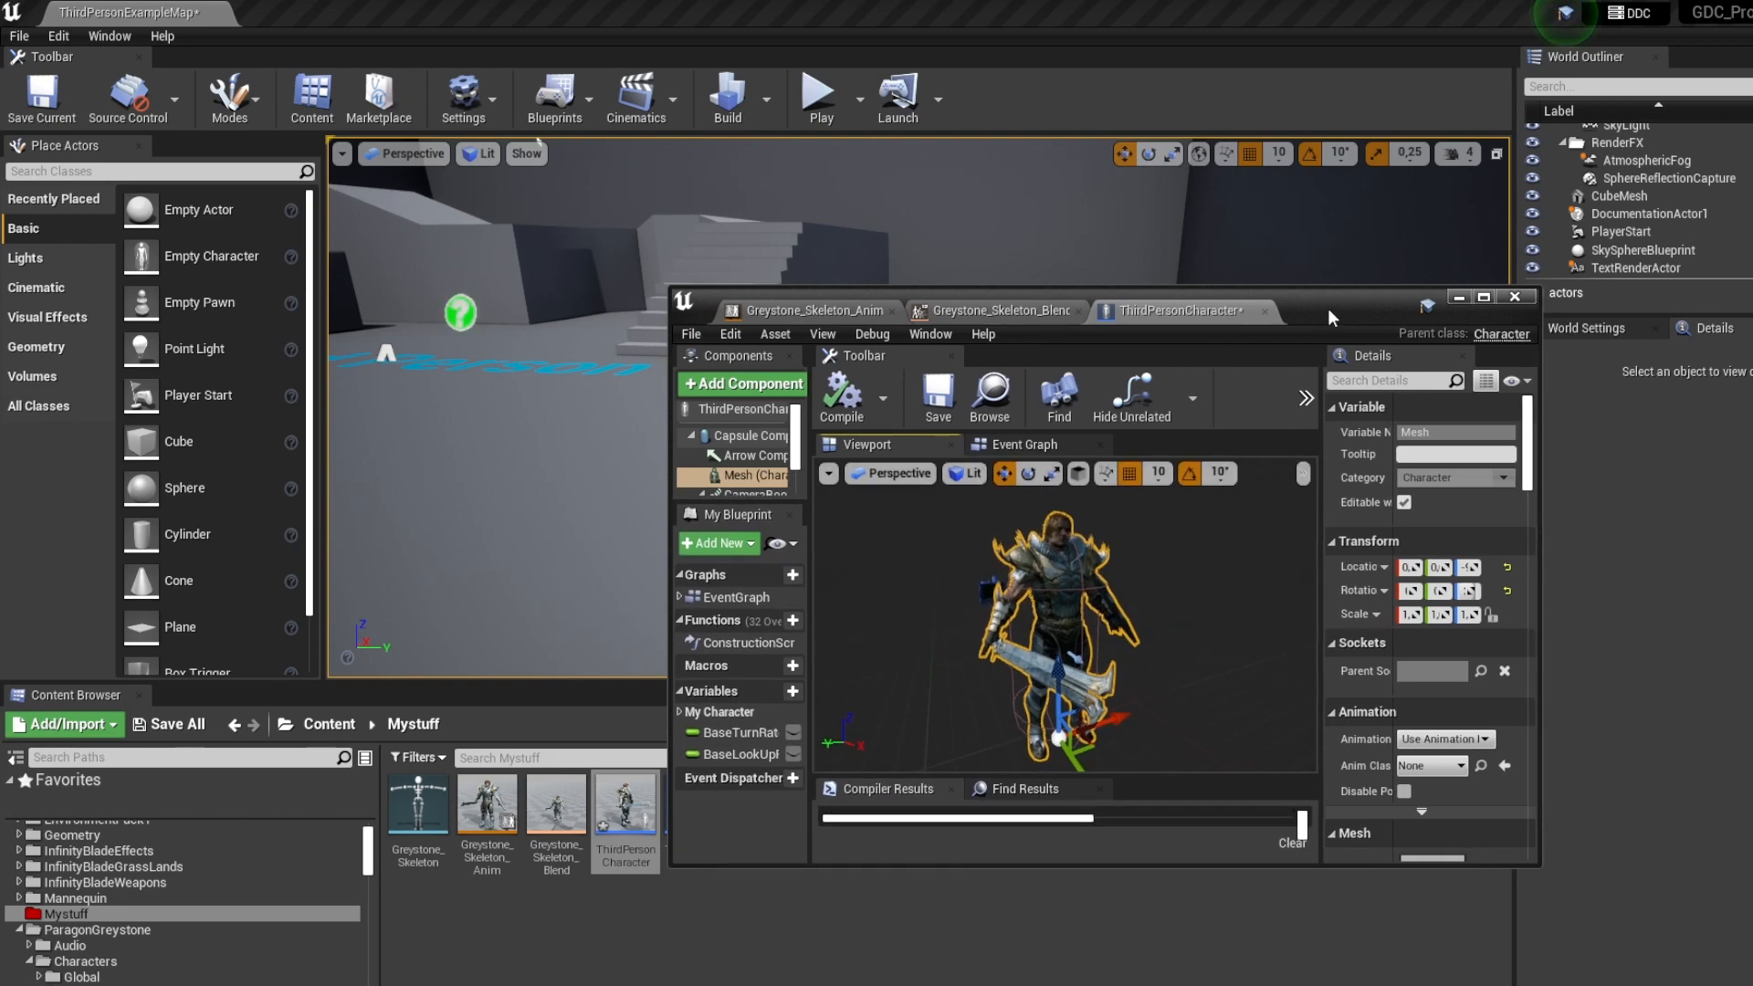
left_click_drag(1327, 308, 976, 134)
left_click(1093, 565)
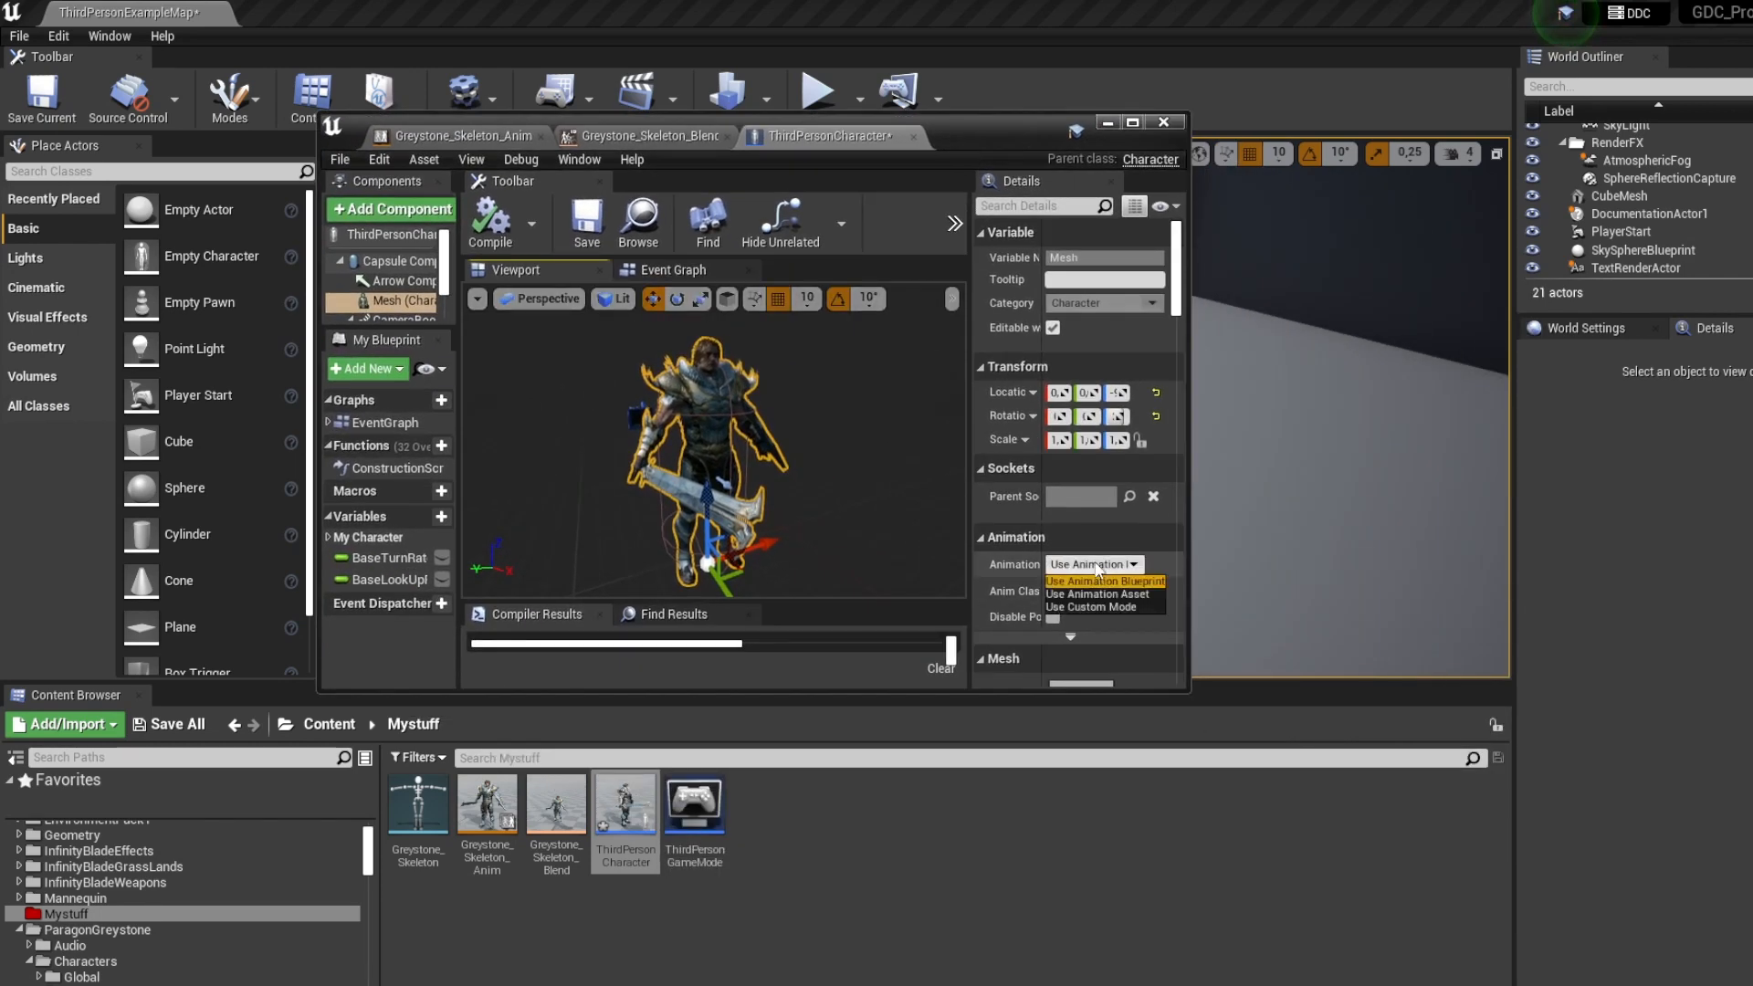
left_click(1109, 582)
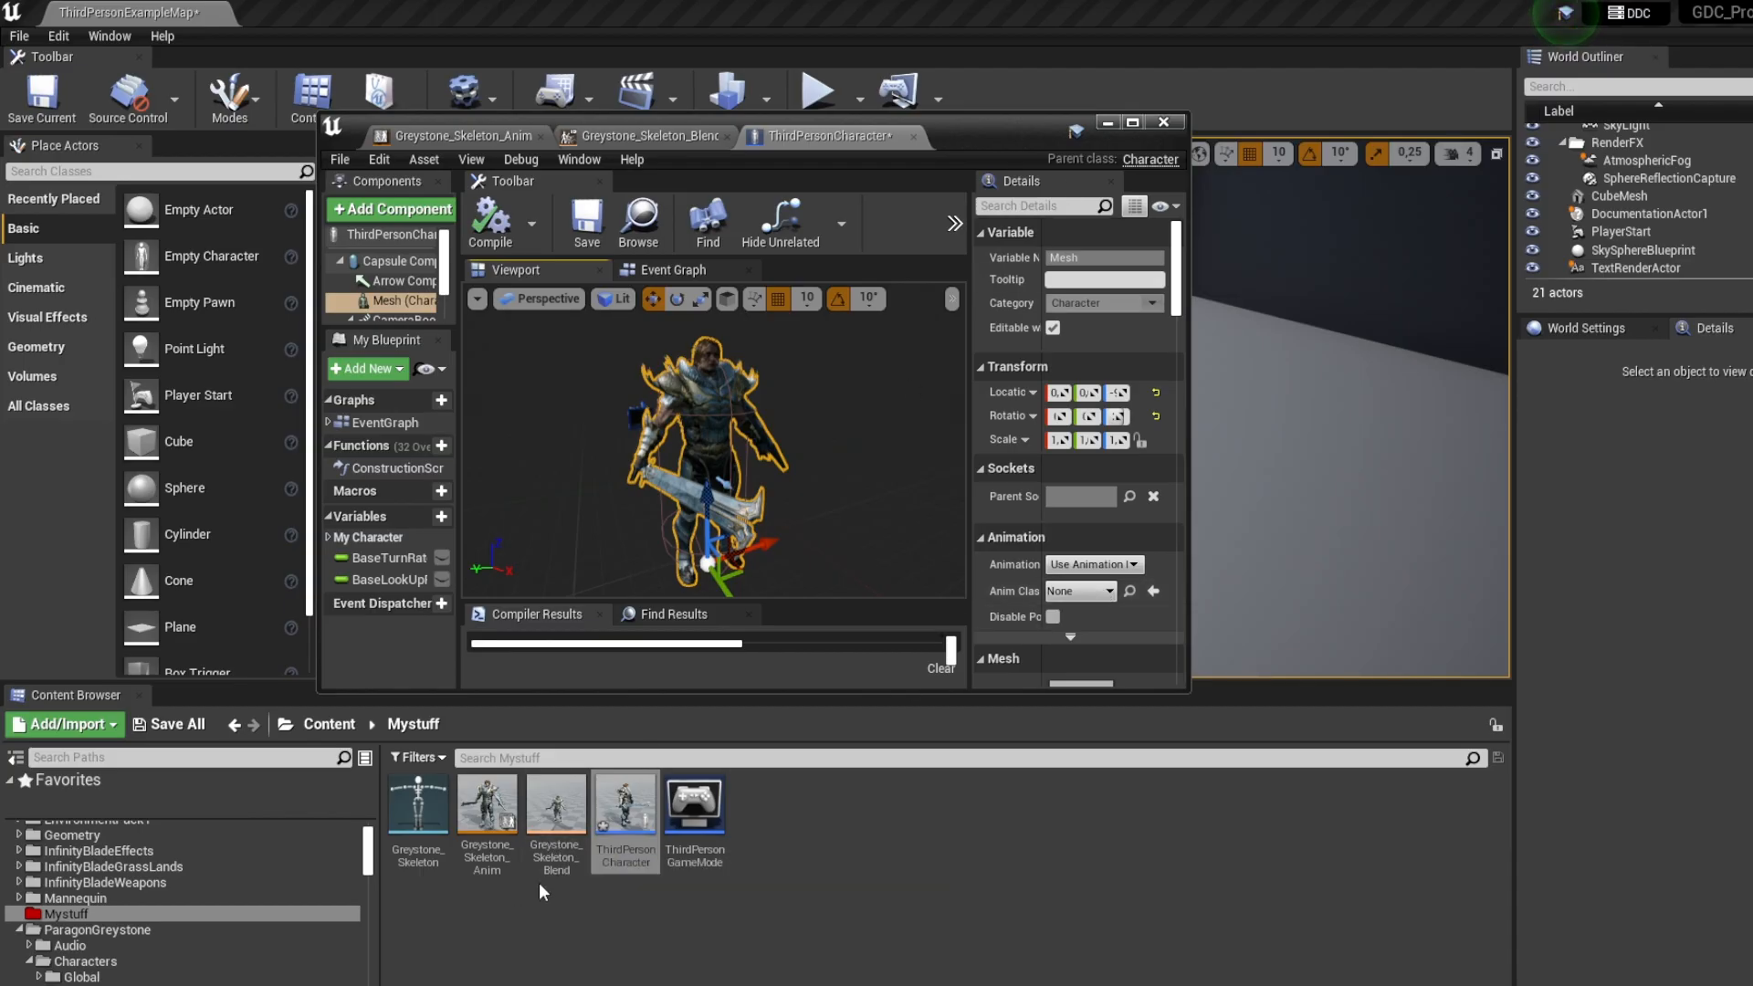
left_click_drag(489, 850, 1100, 598)
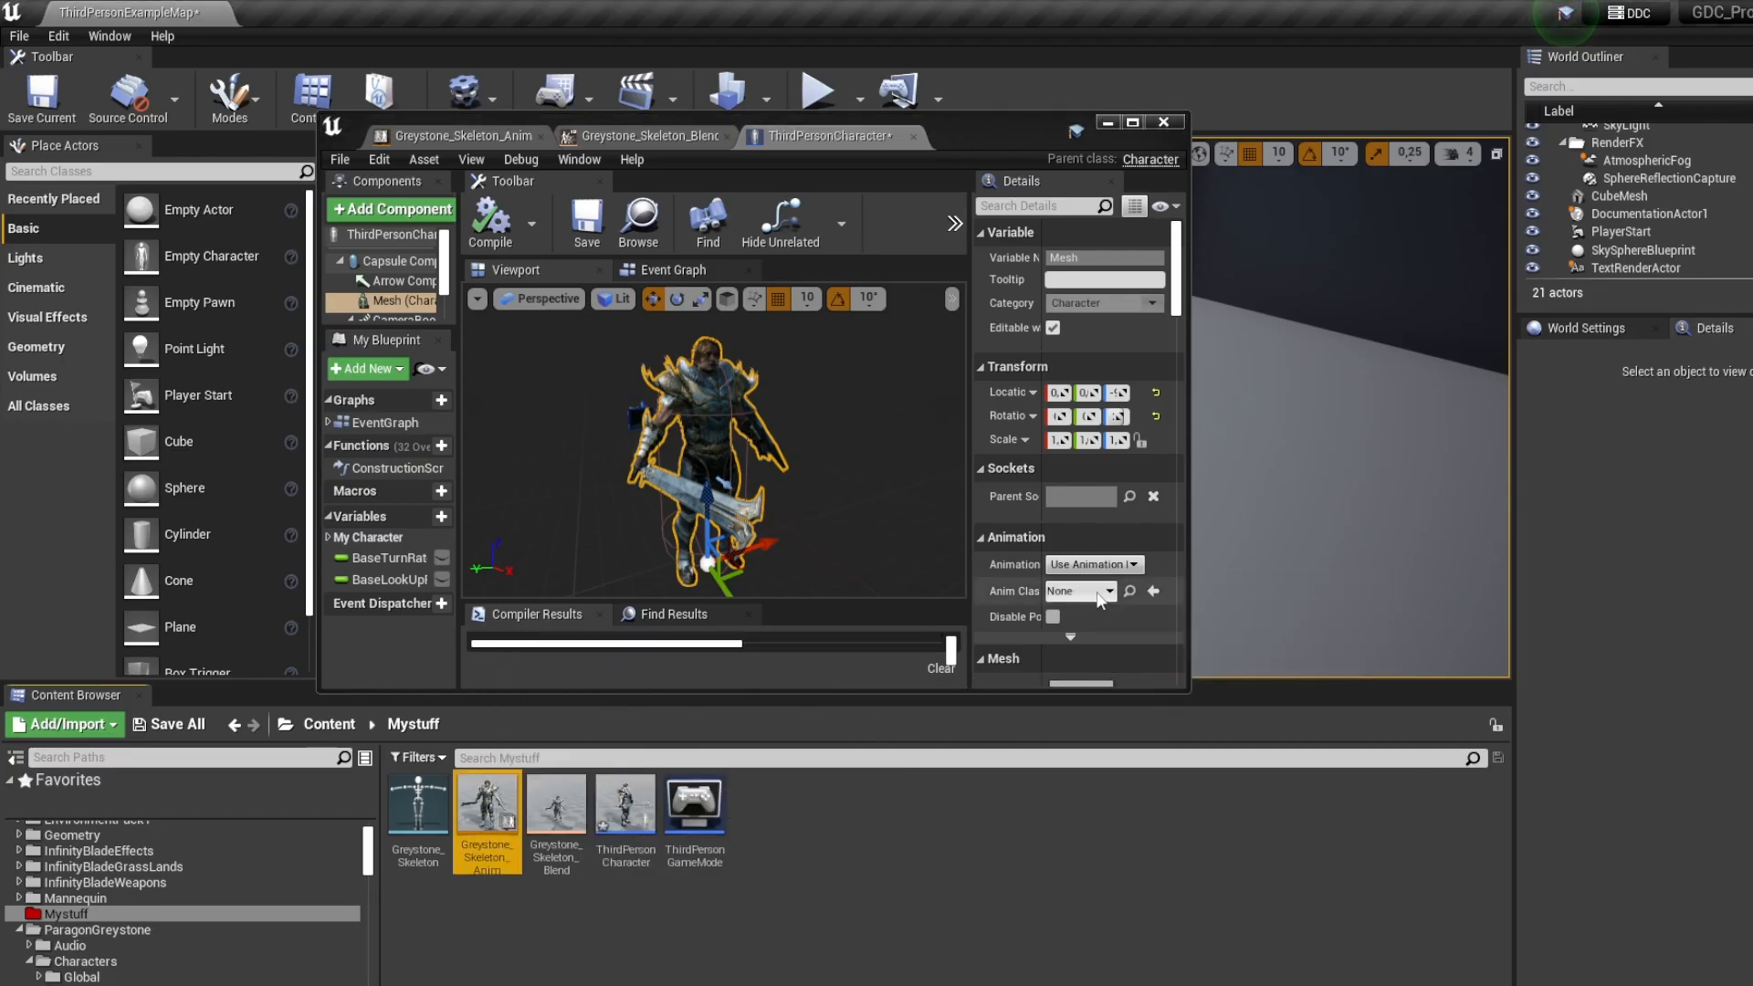
left_click(1153, 591)
left_click(1132, 122)
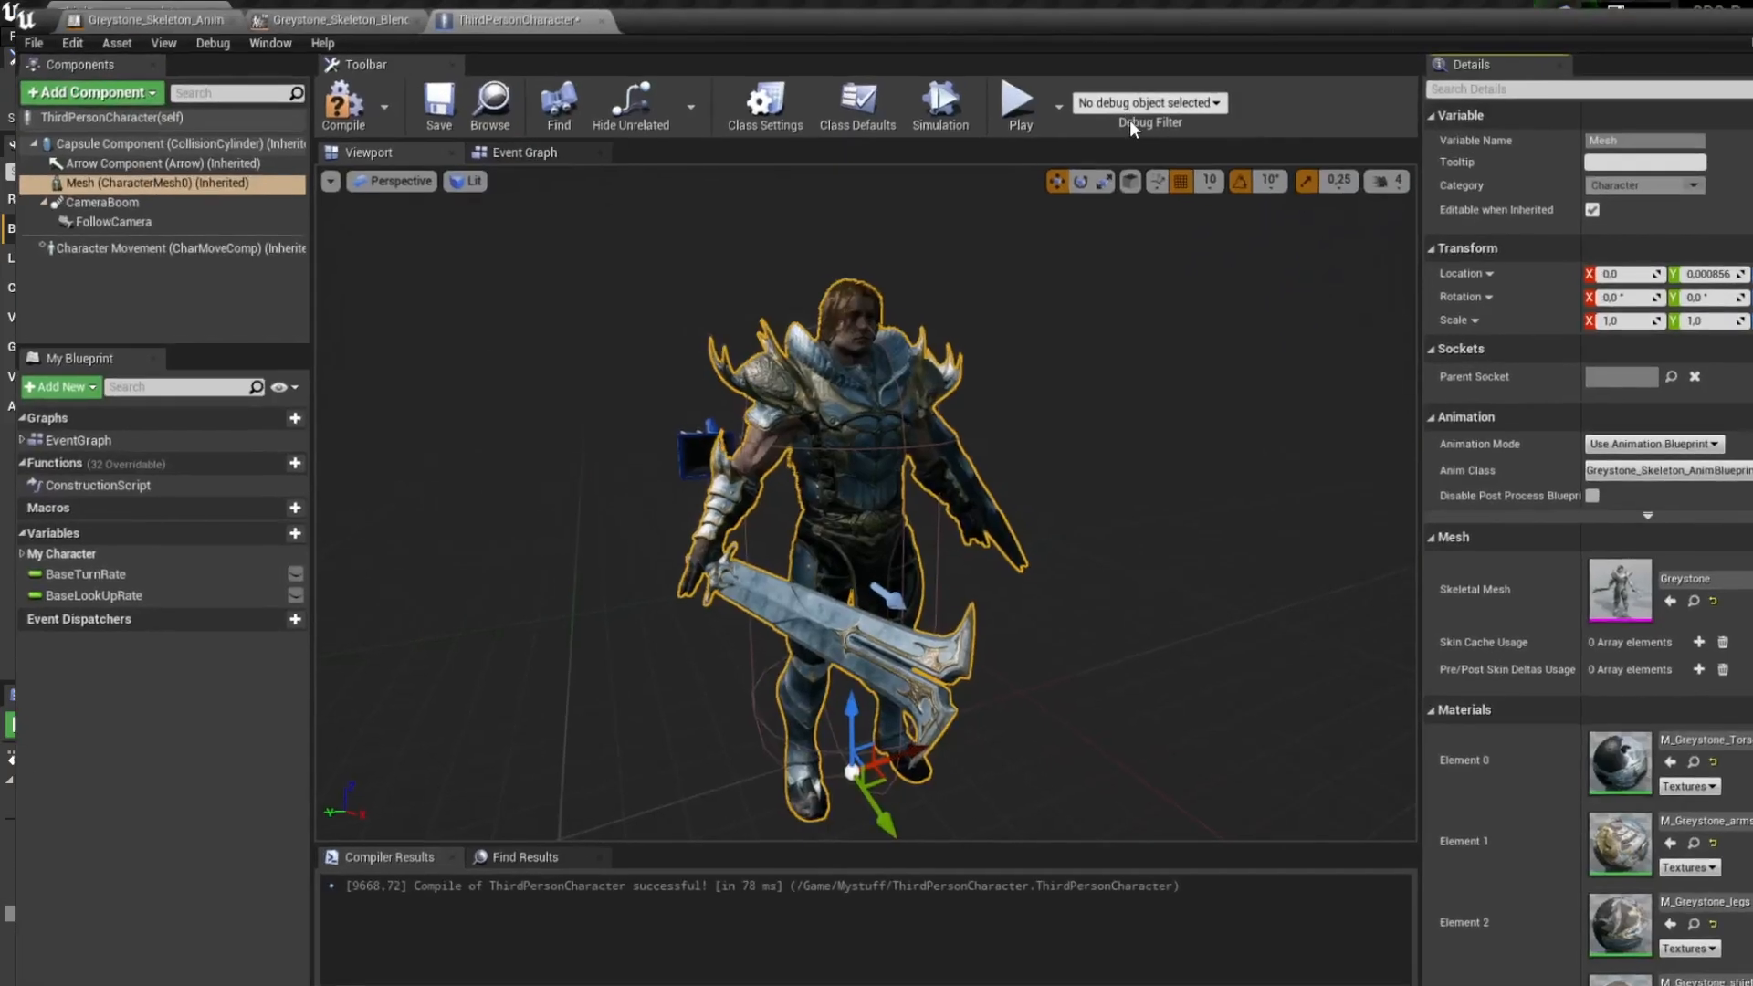
Check the available choices for the mesh's Anim Class without changing it, and compile and save ThirdPersonCharacter
left_click(1667, 467)
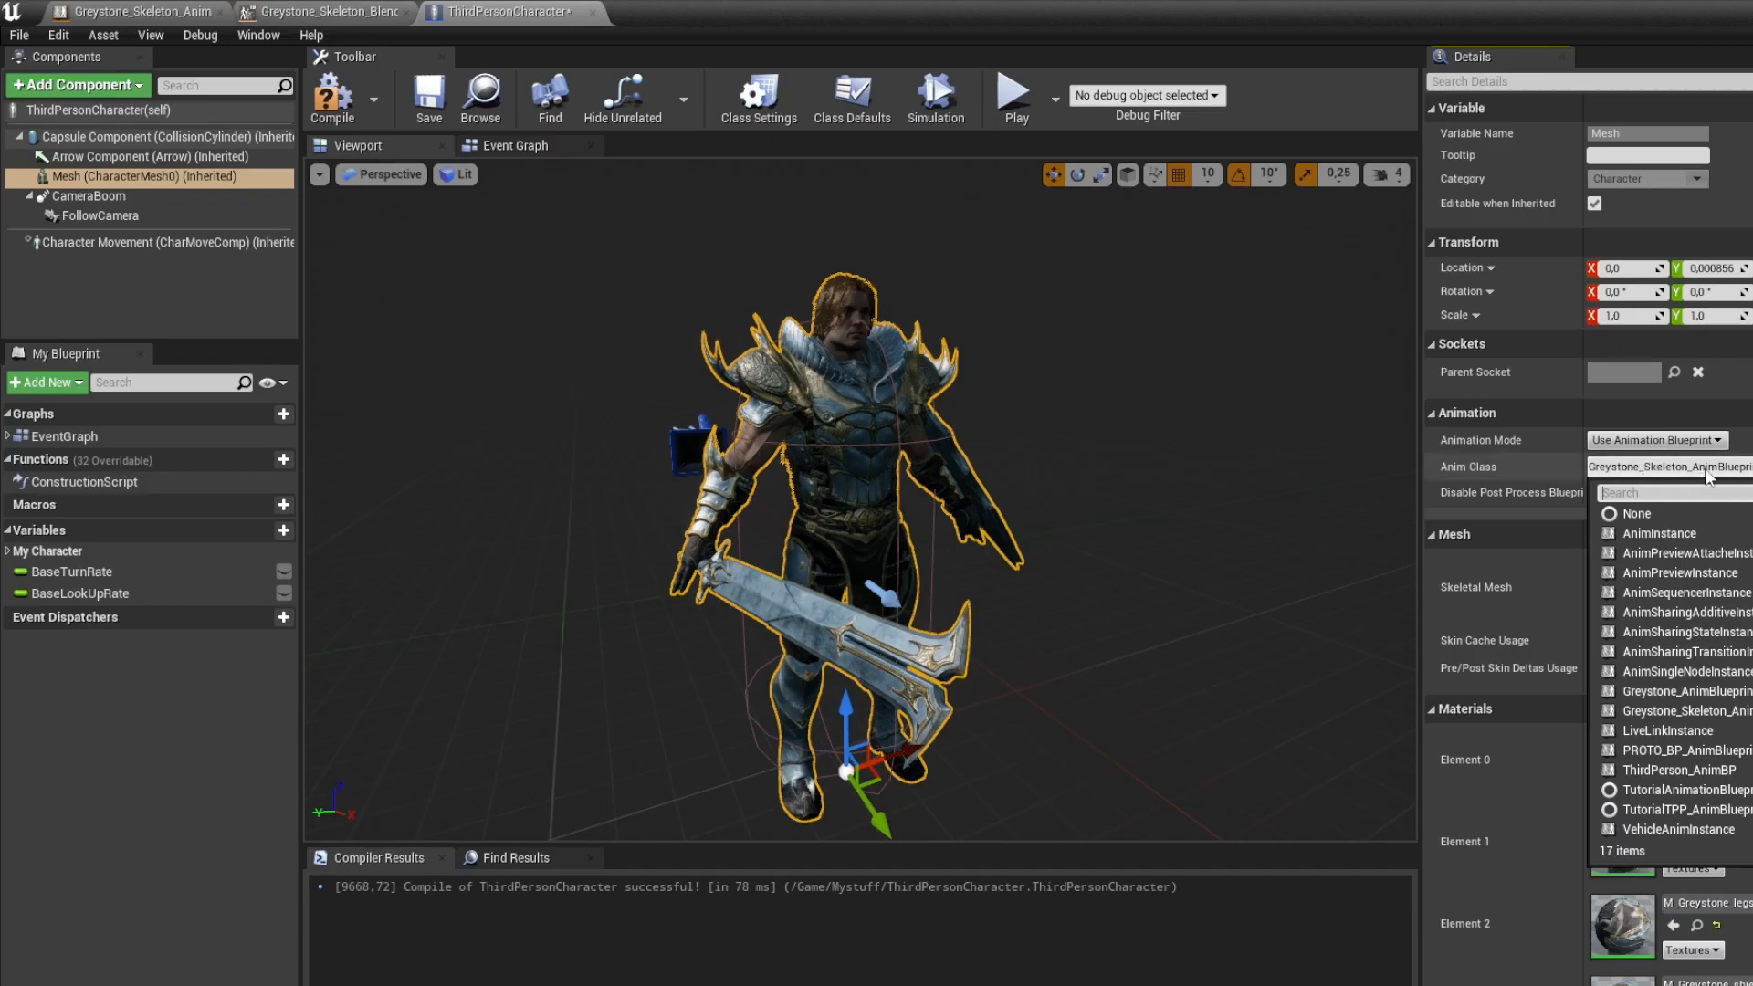
left_click(1743, 444)
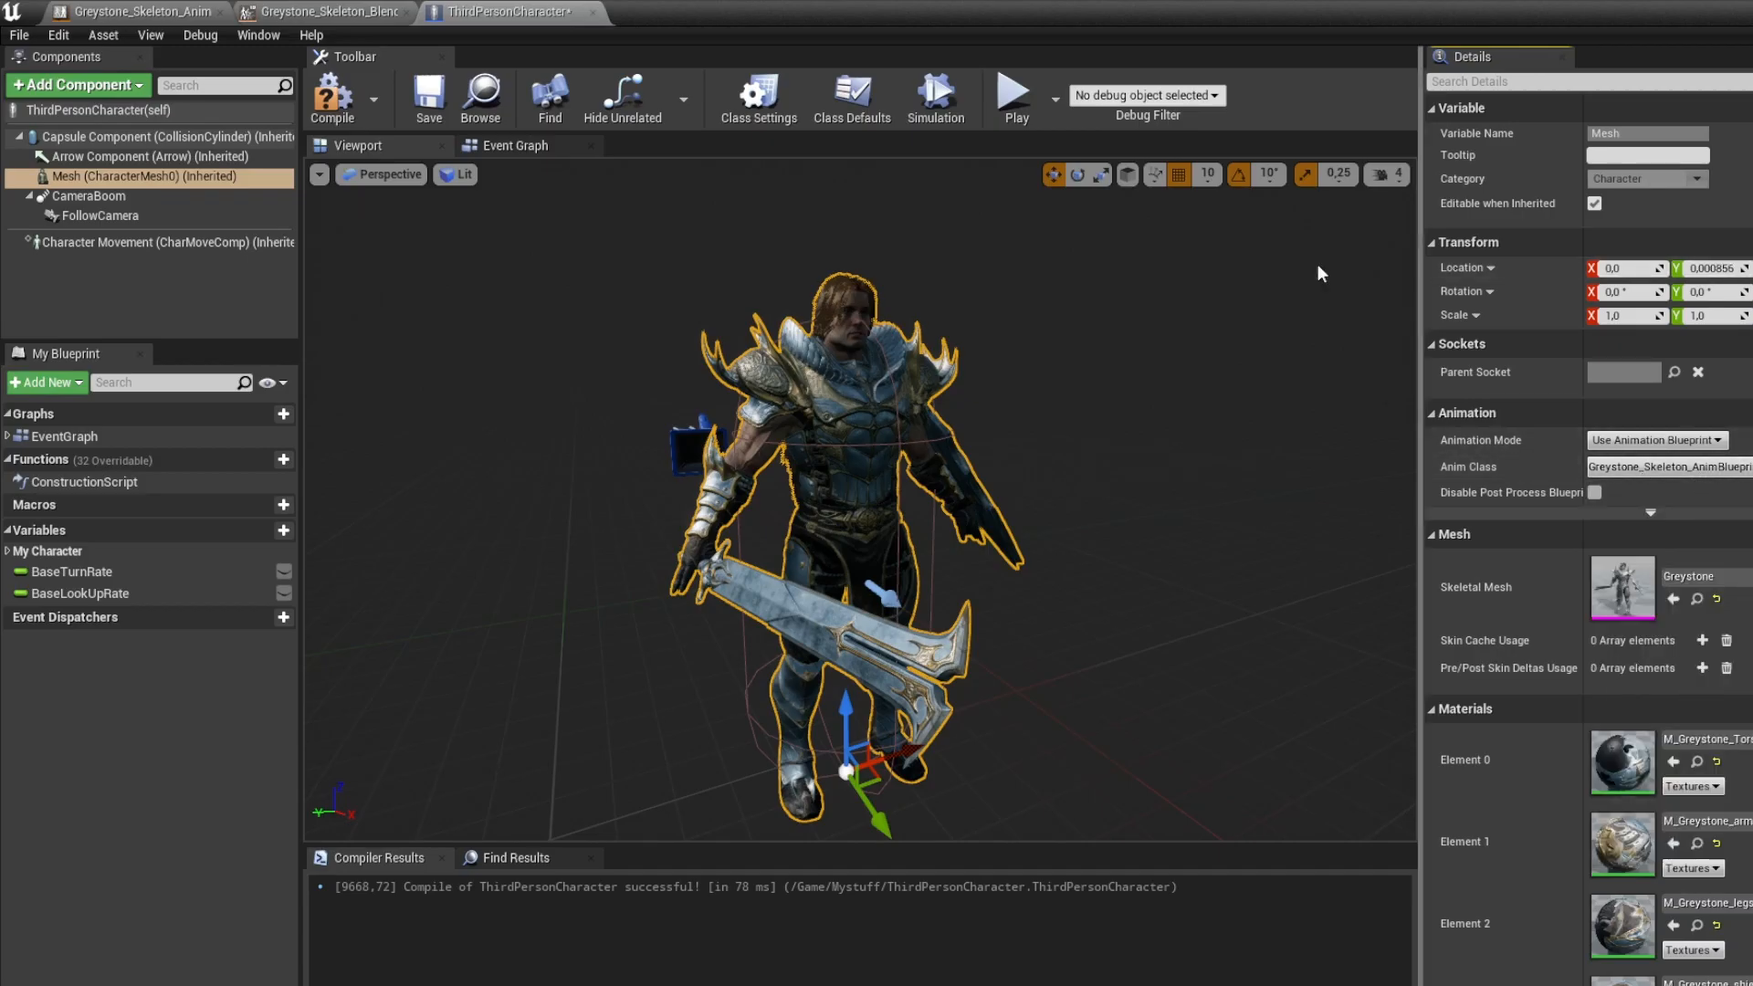
left_click(331, 94)
left_click(429, 94)
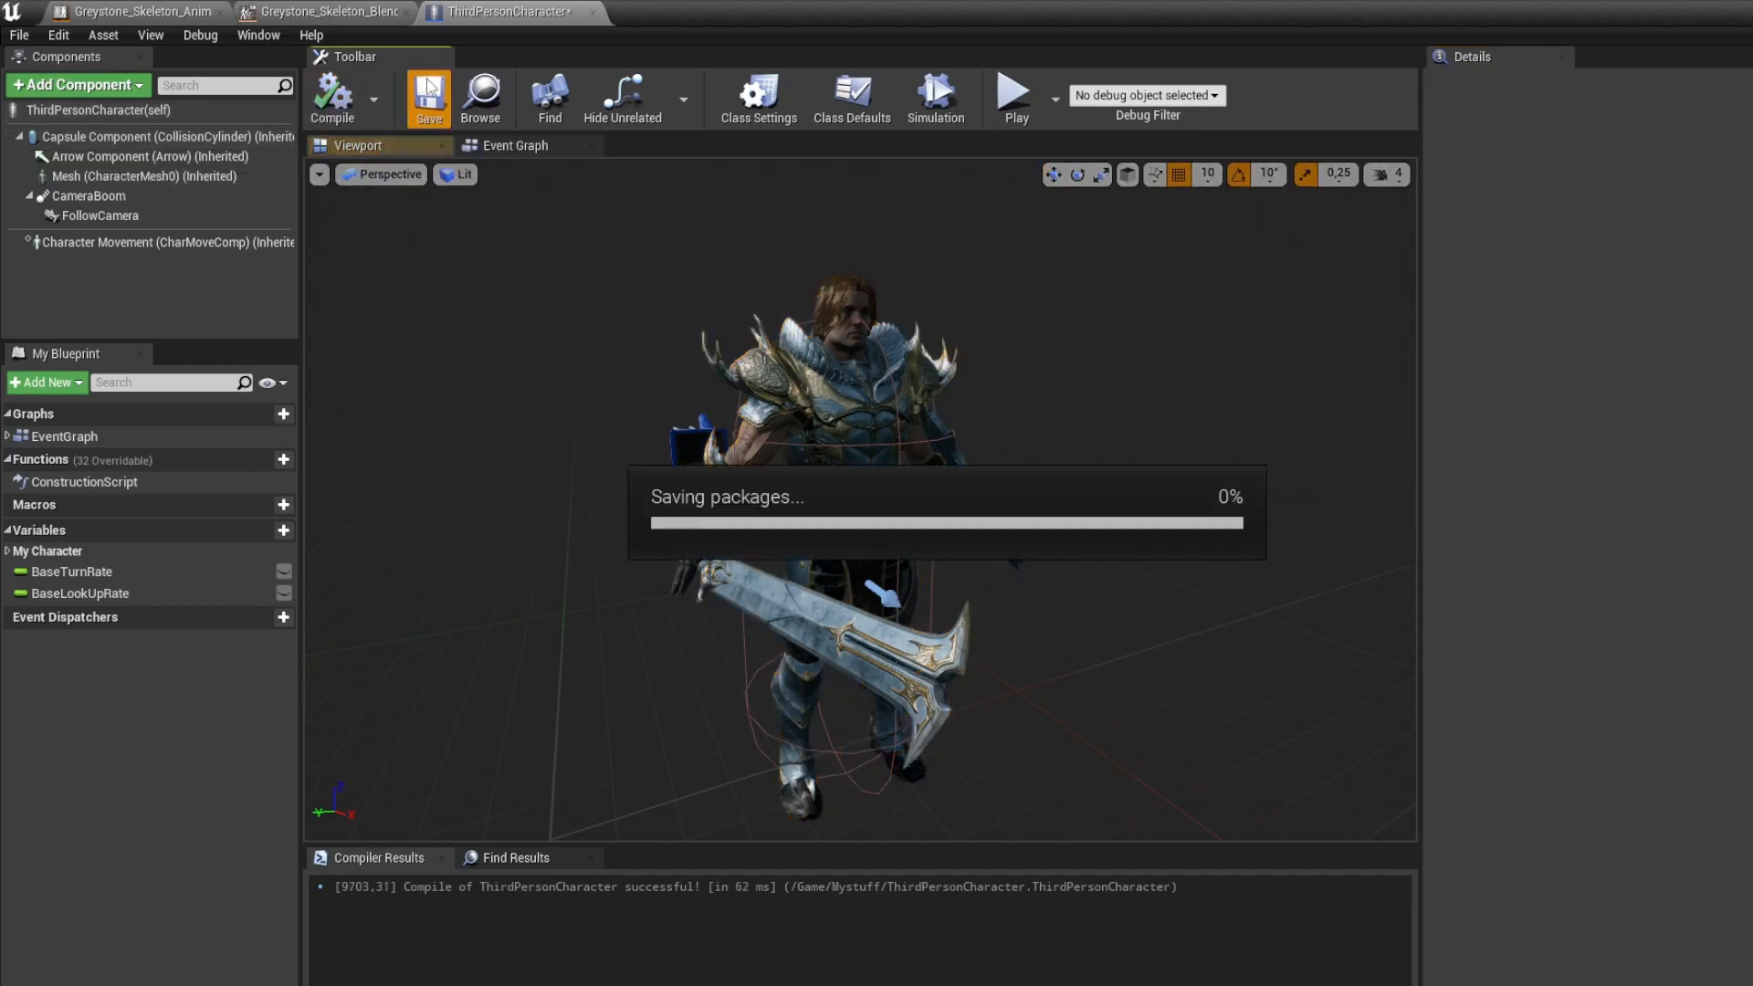
Open the Event Graph of Greystone_Skeleton_AnimBlueprint and remove the default Try Get Pawn Owner node
left_click(312, 13)
left_click(182, 11)
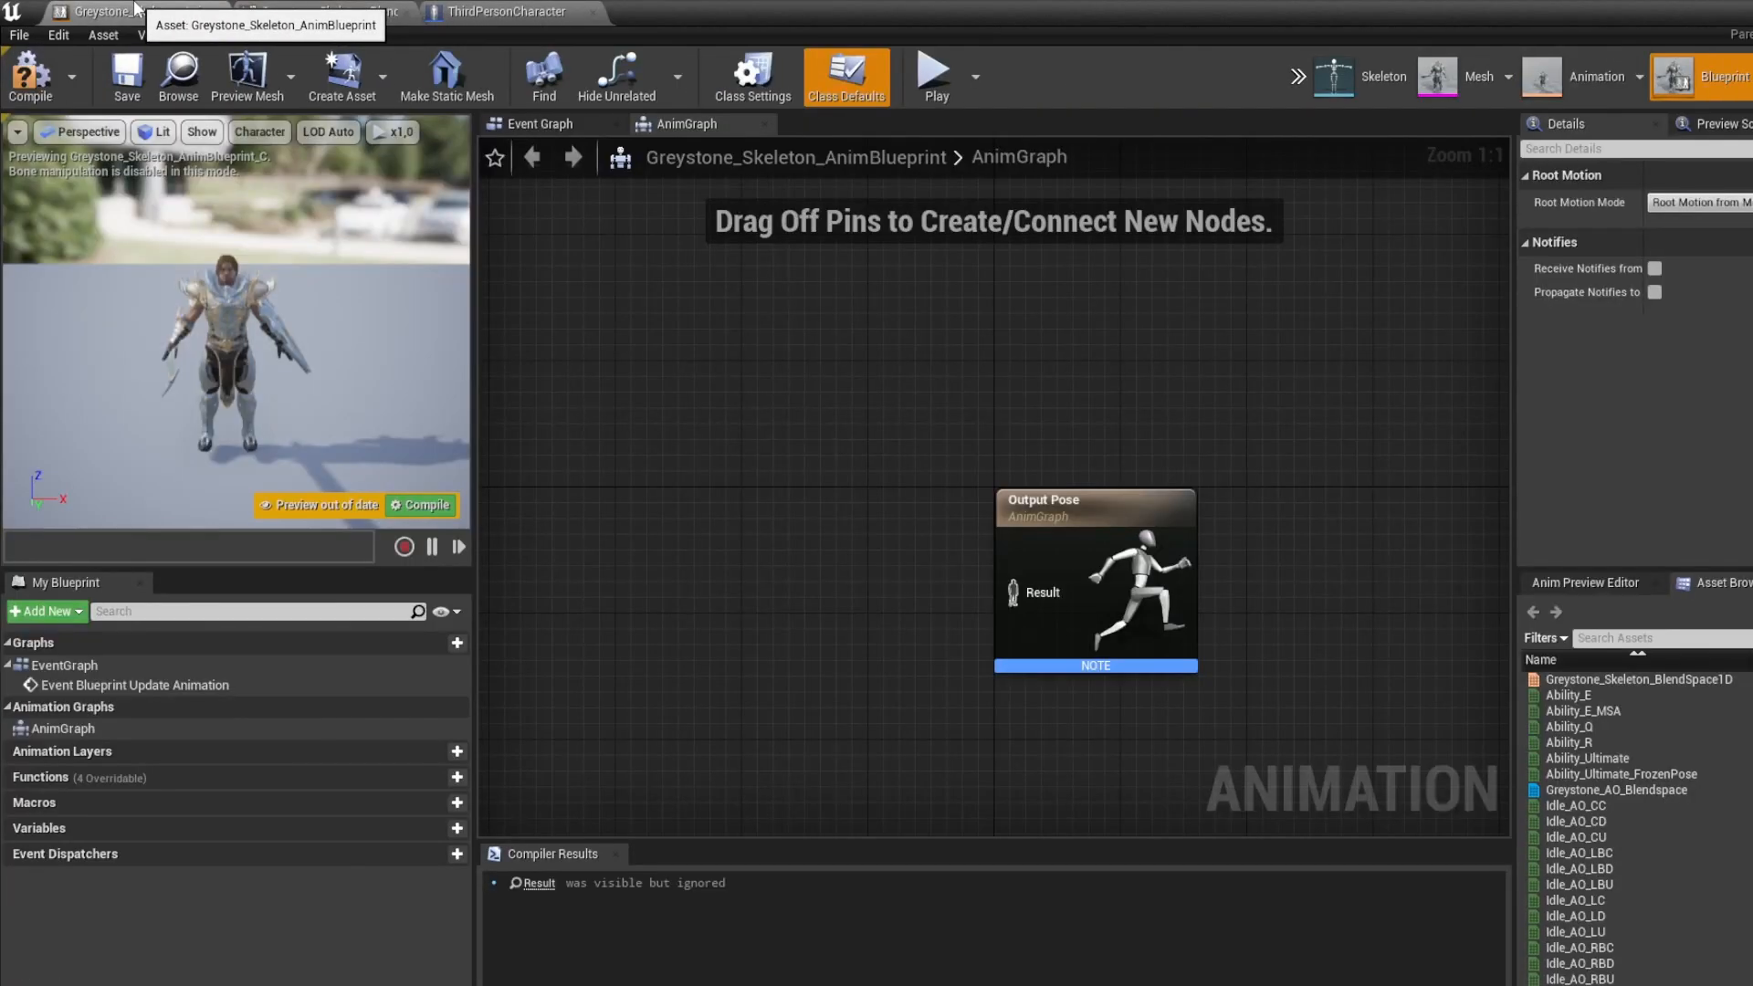
left_click(561, 125)
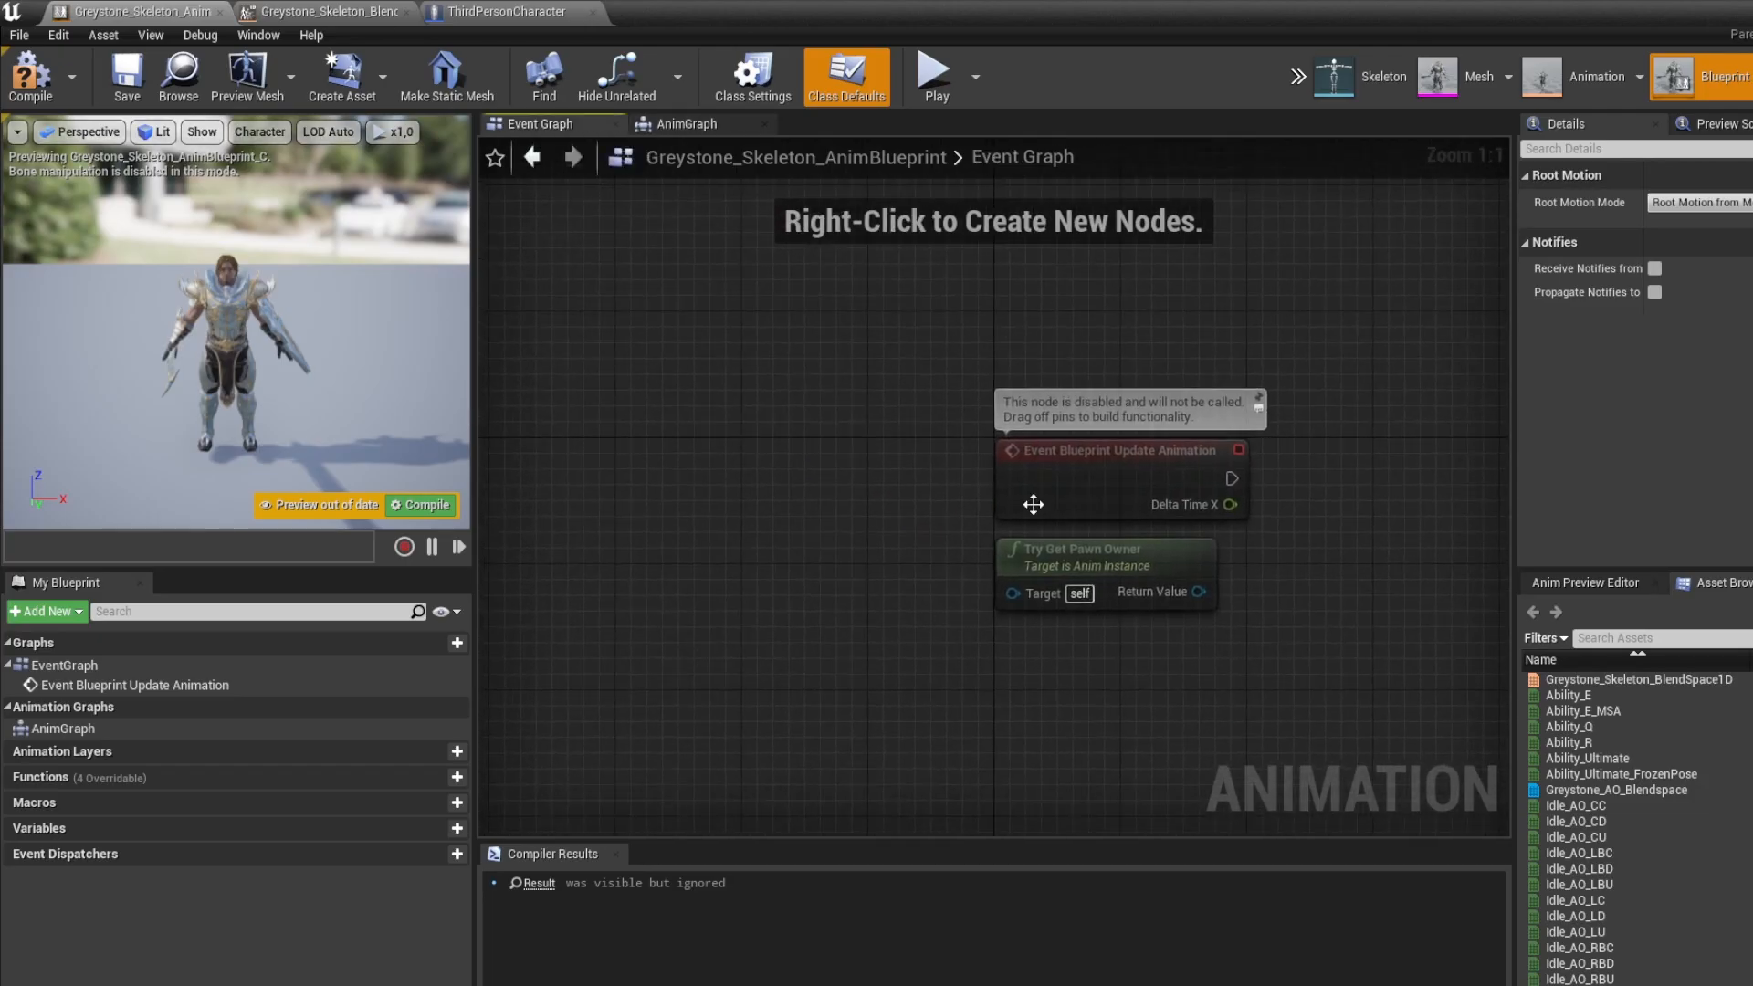
right_click_drag(915, 520, 877, 521)
left_click_drag(1288, 311, 944, 614)
left_click_drag(688, 644, 721, 621)
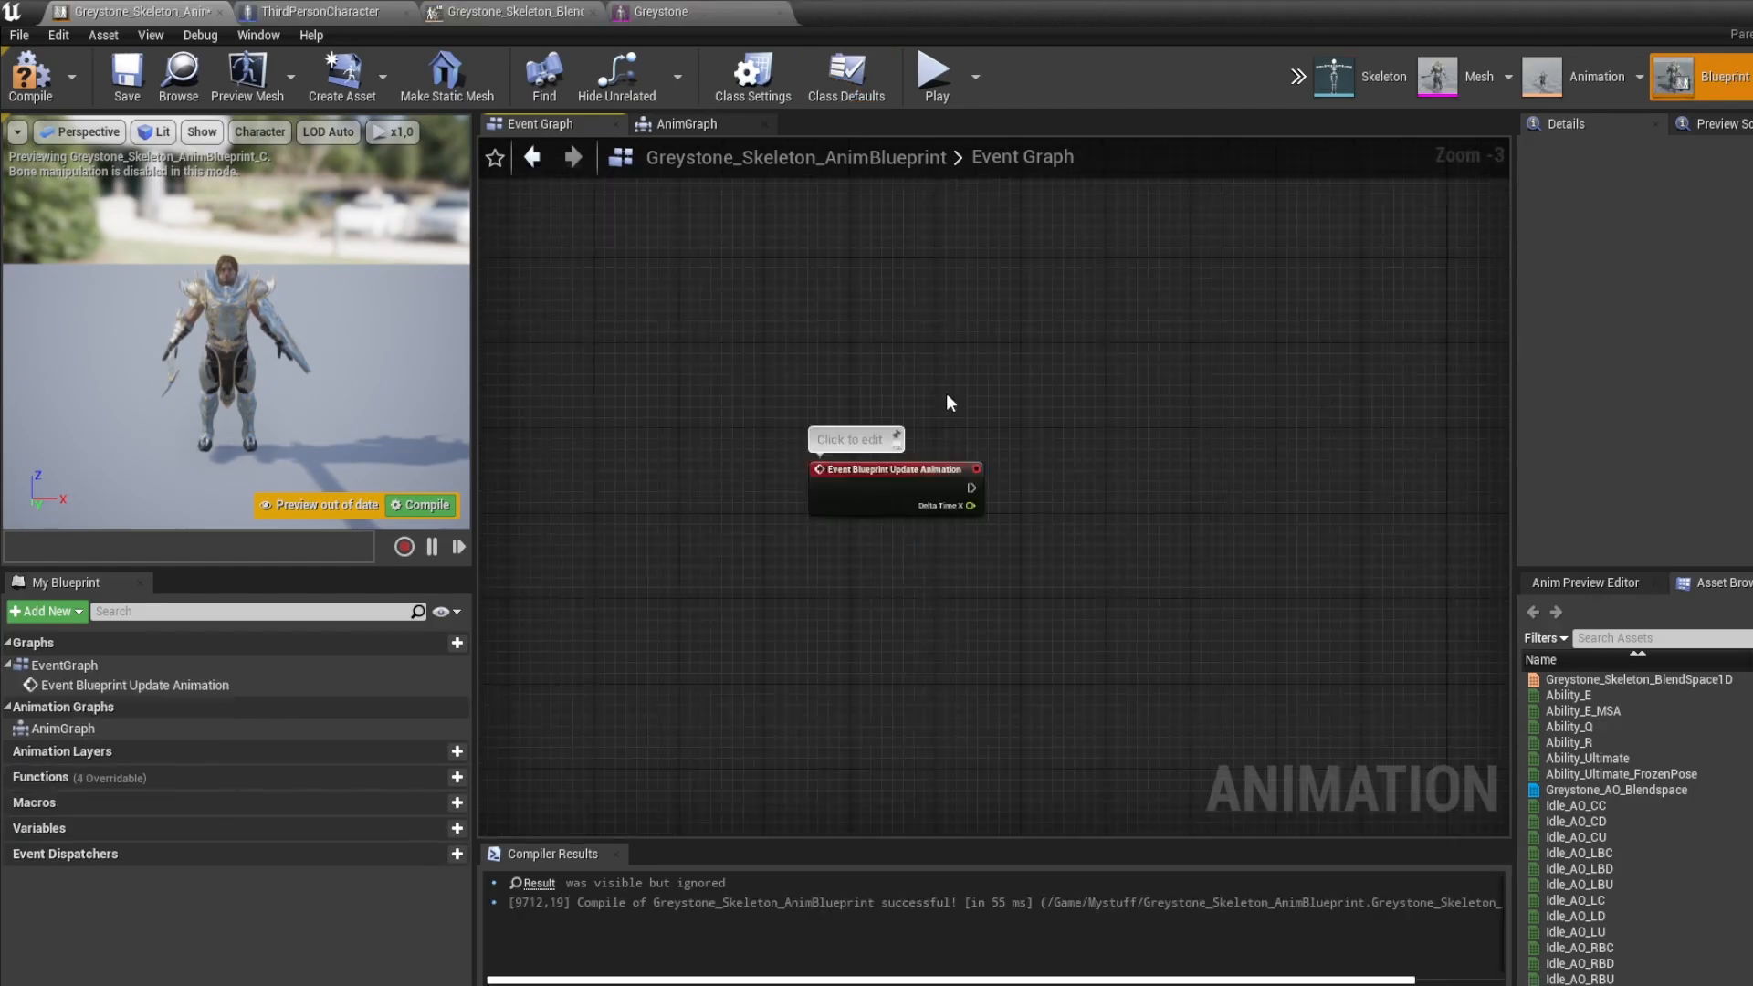
Search the graph's available actions for "event blueprint update" and choose Event Blueprint Update Animation
scroll(946, 392, "up", 2)
right_click_drag(960, 394, 953, 353)
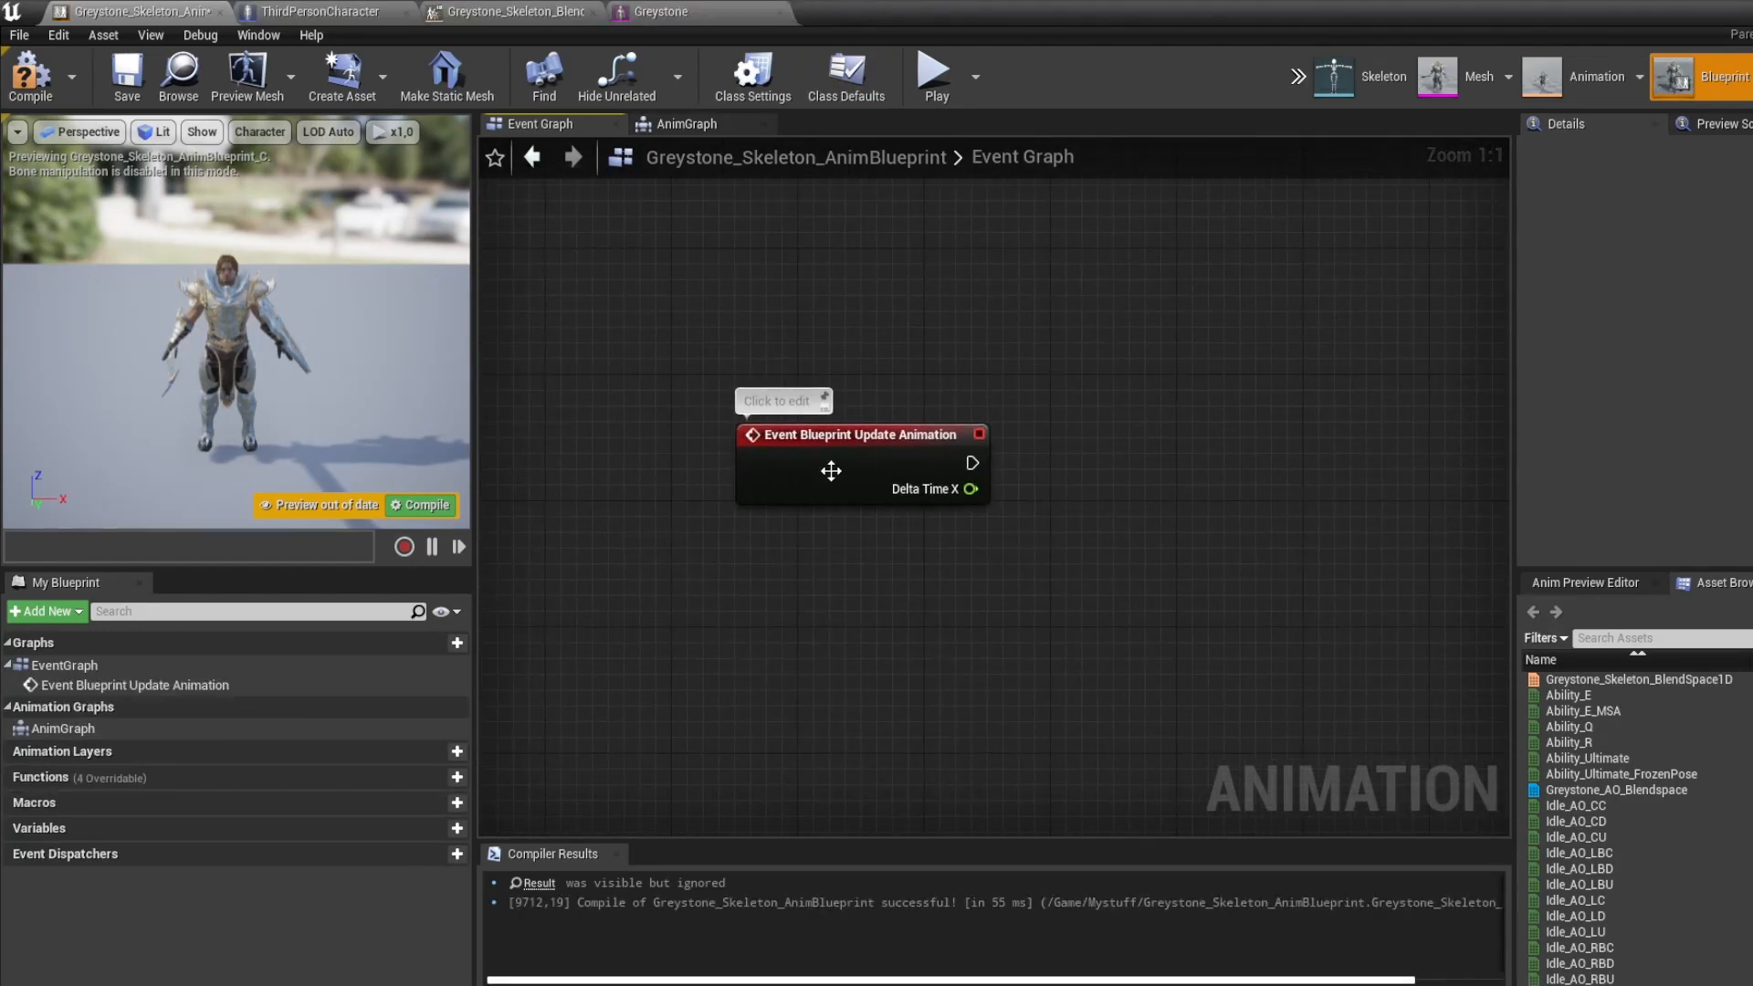
left_click(826, 469)
right_click(836, 248)
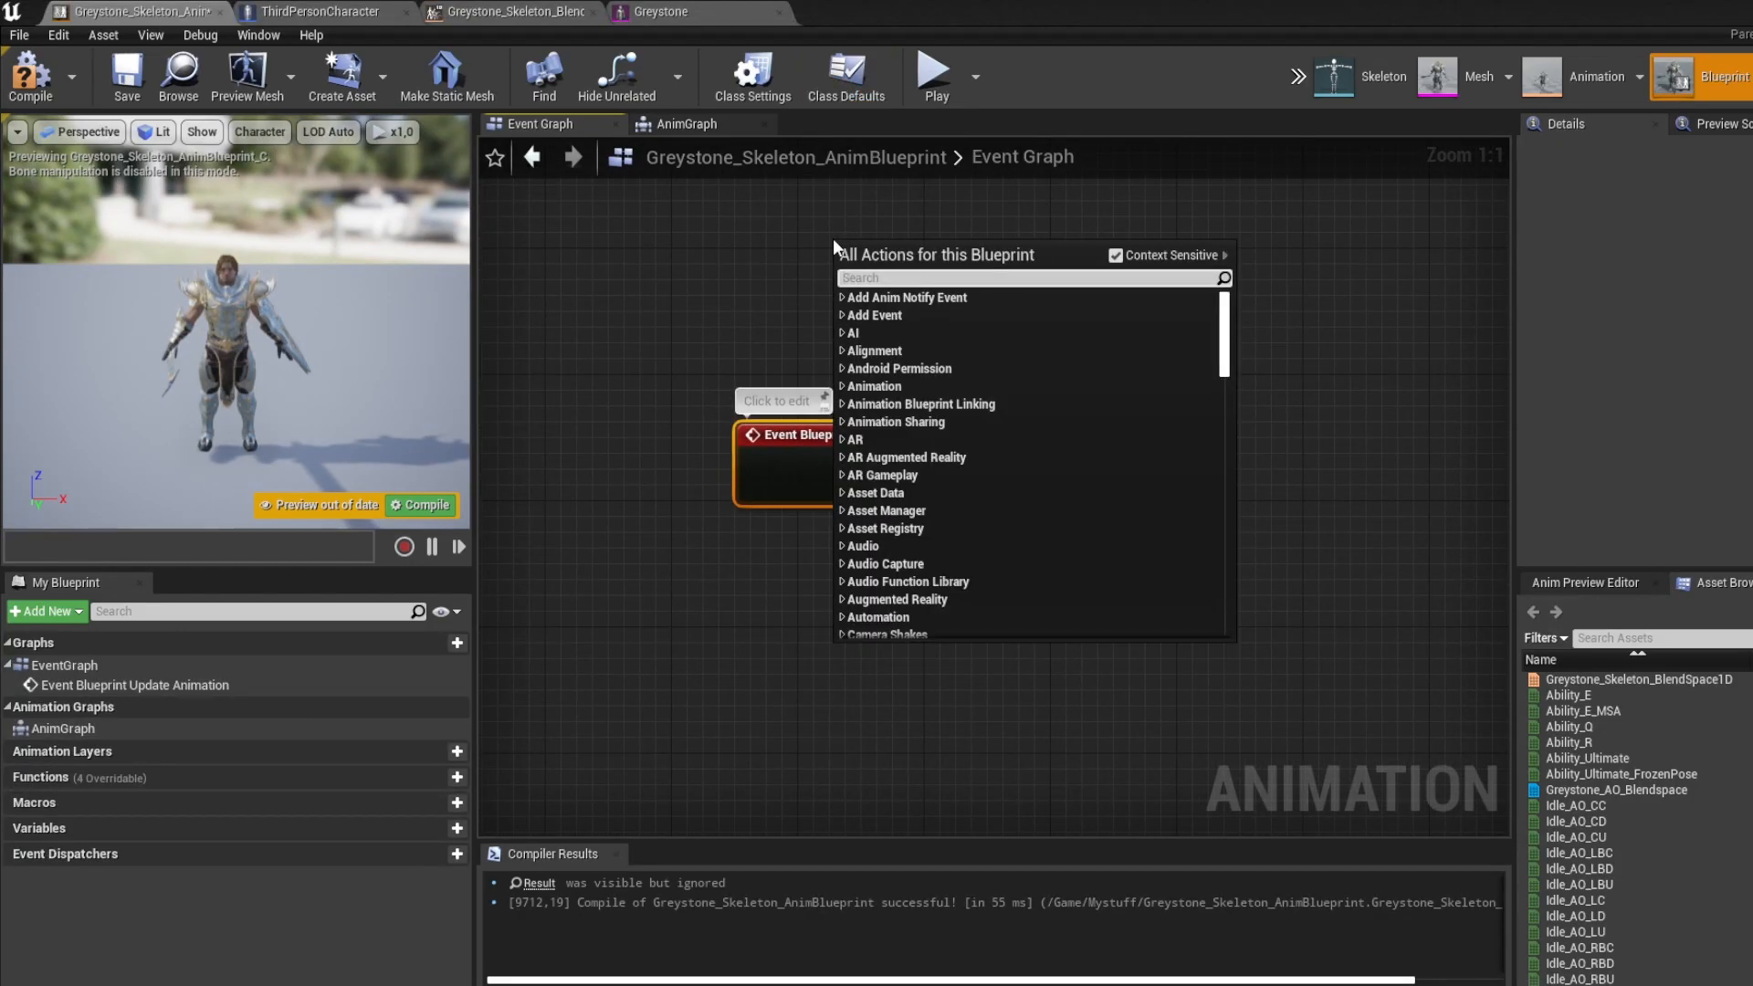
type("event")
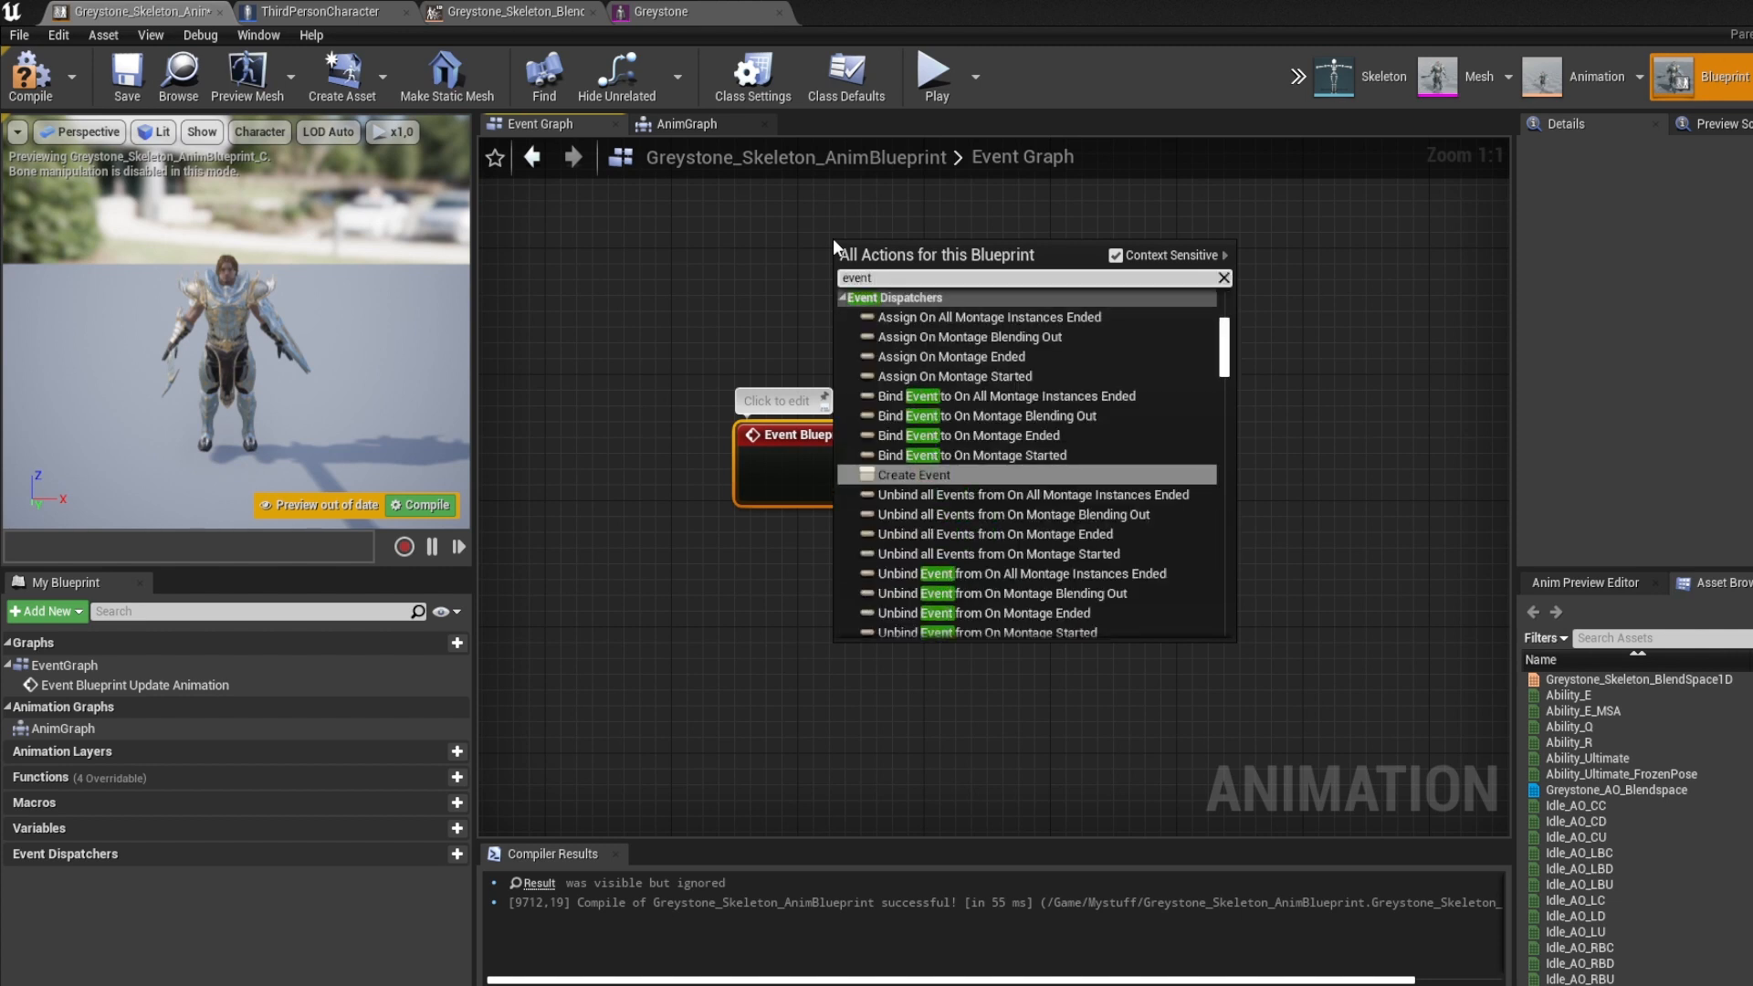
type(" blueprint update")
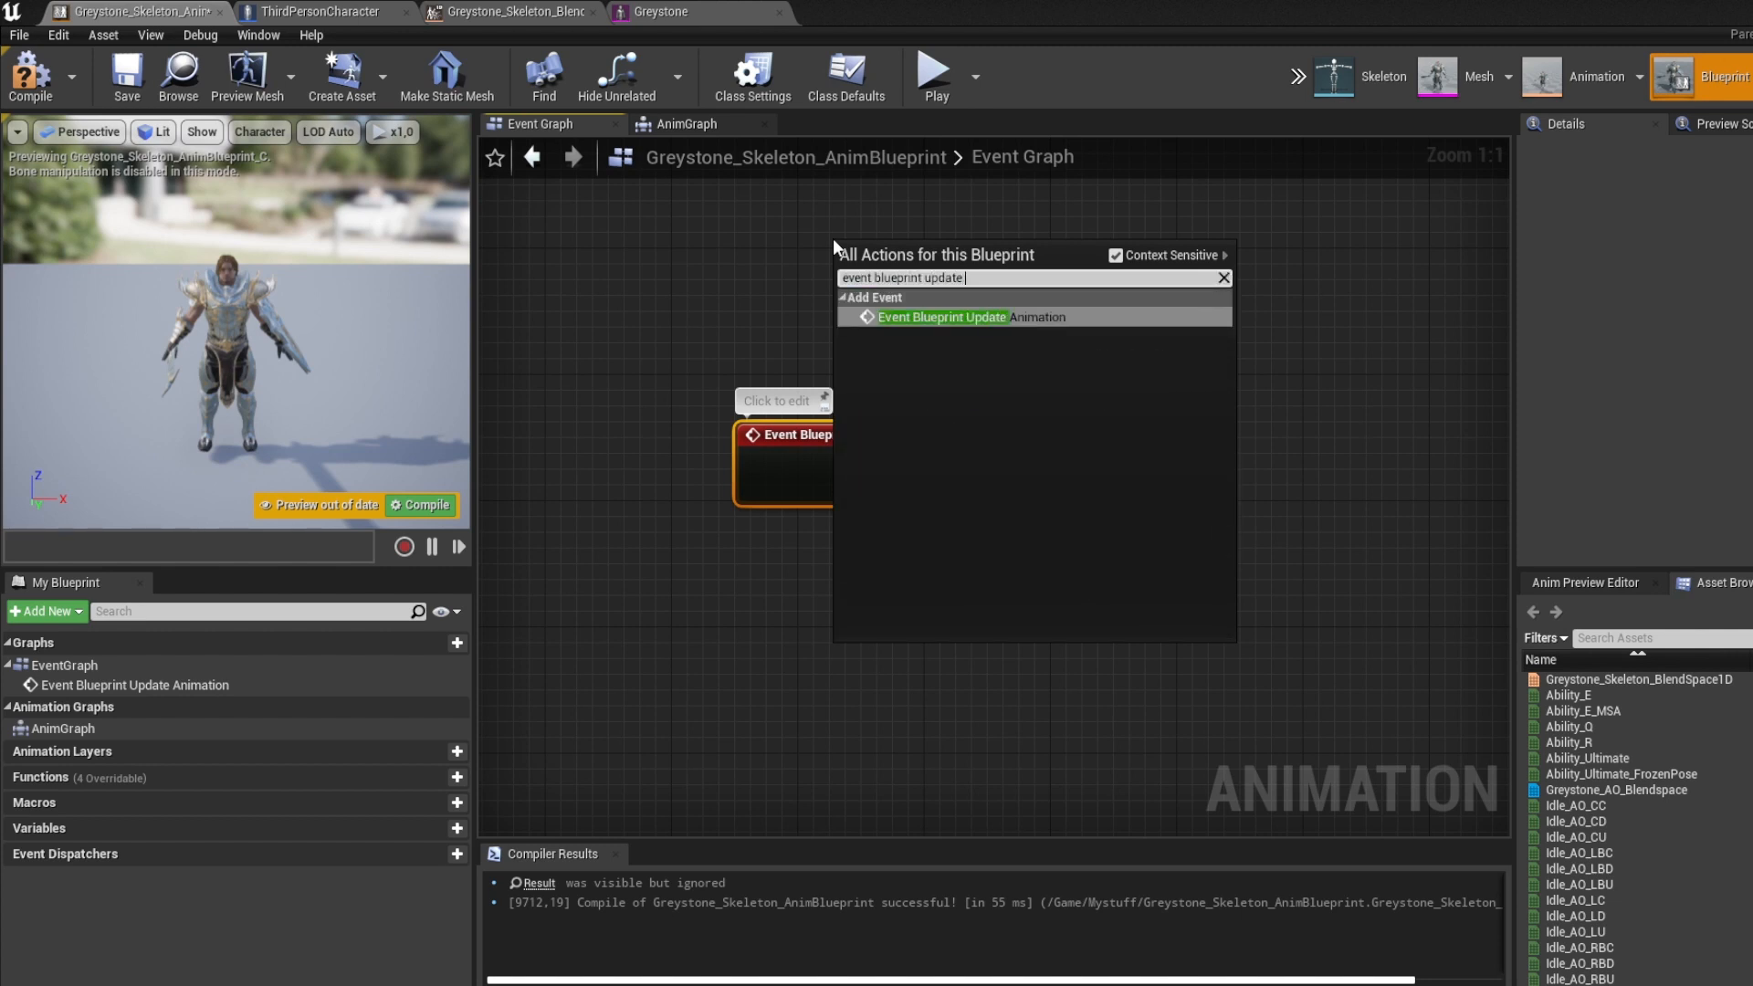
key("Return")
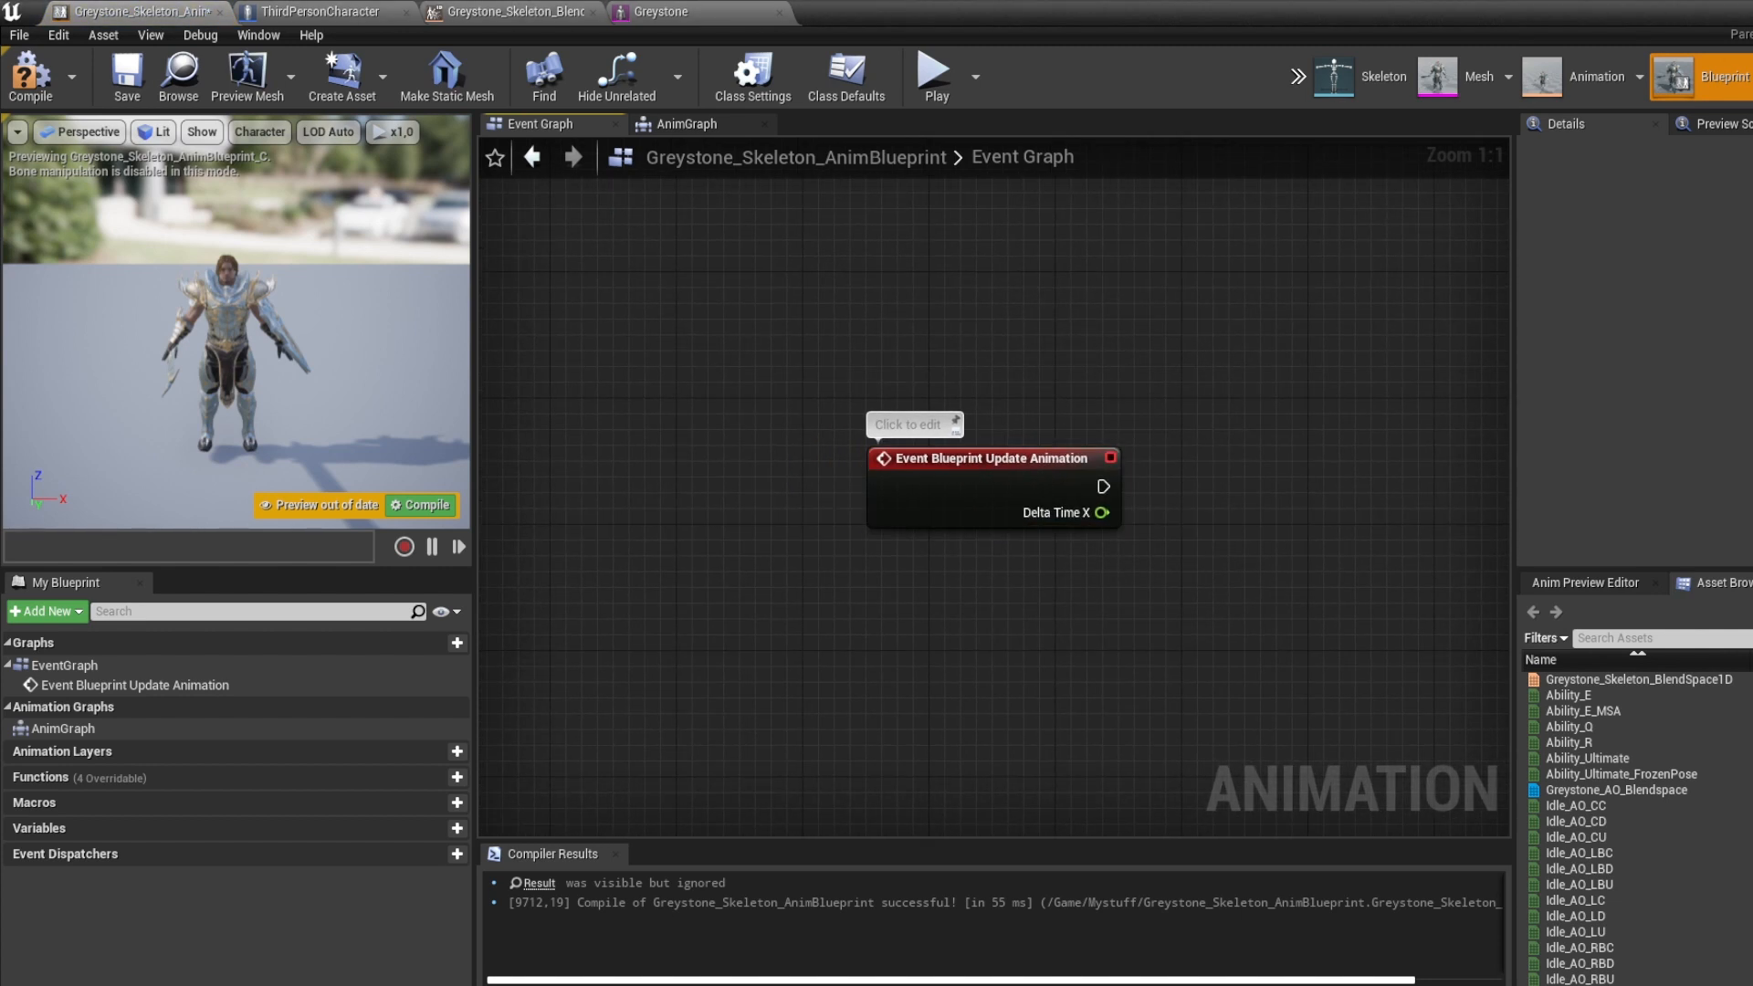
Add an Is Valid node driven by the execution output of Event Blueprint Update Animation, and align it with the event
right_click_drag(1094, 481, 928, 484)
left_click_drag(934, 485, 1154, 485)
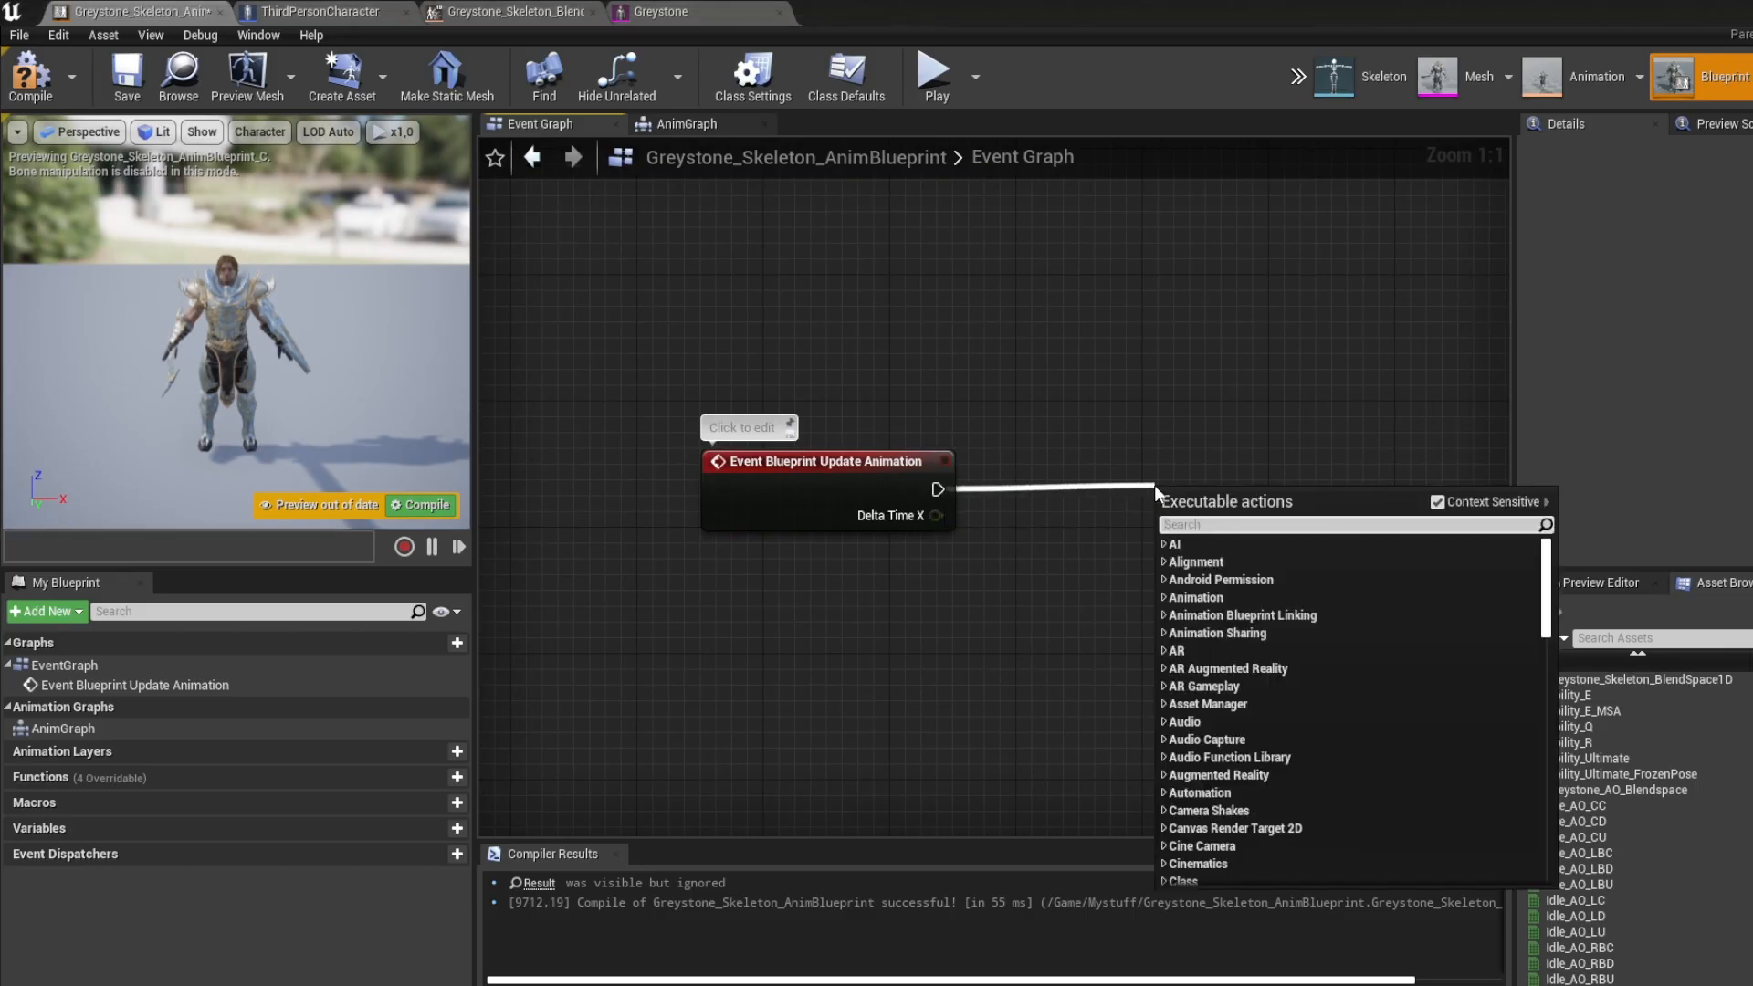
left_click(1316, 417)
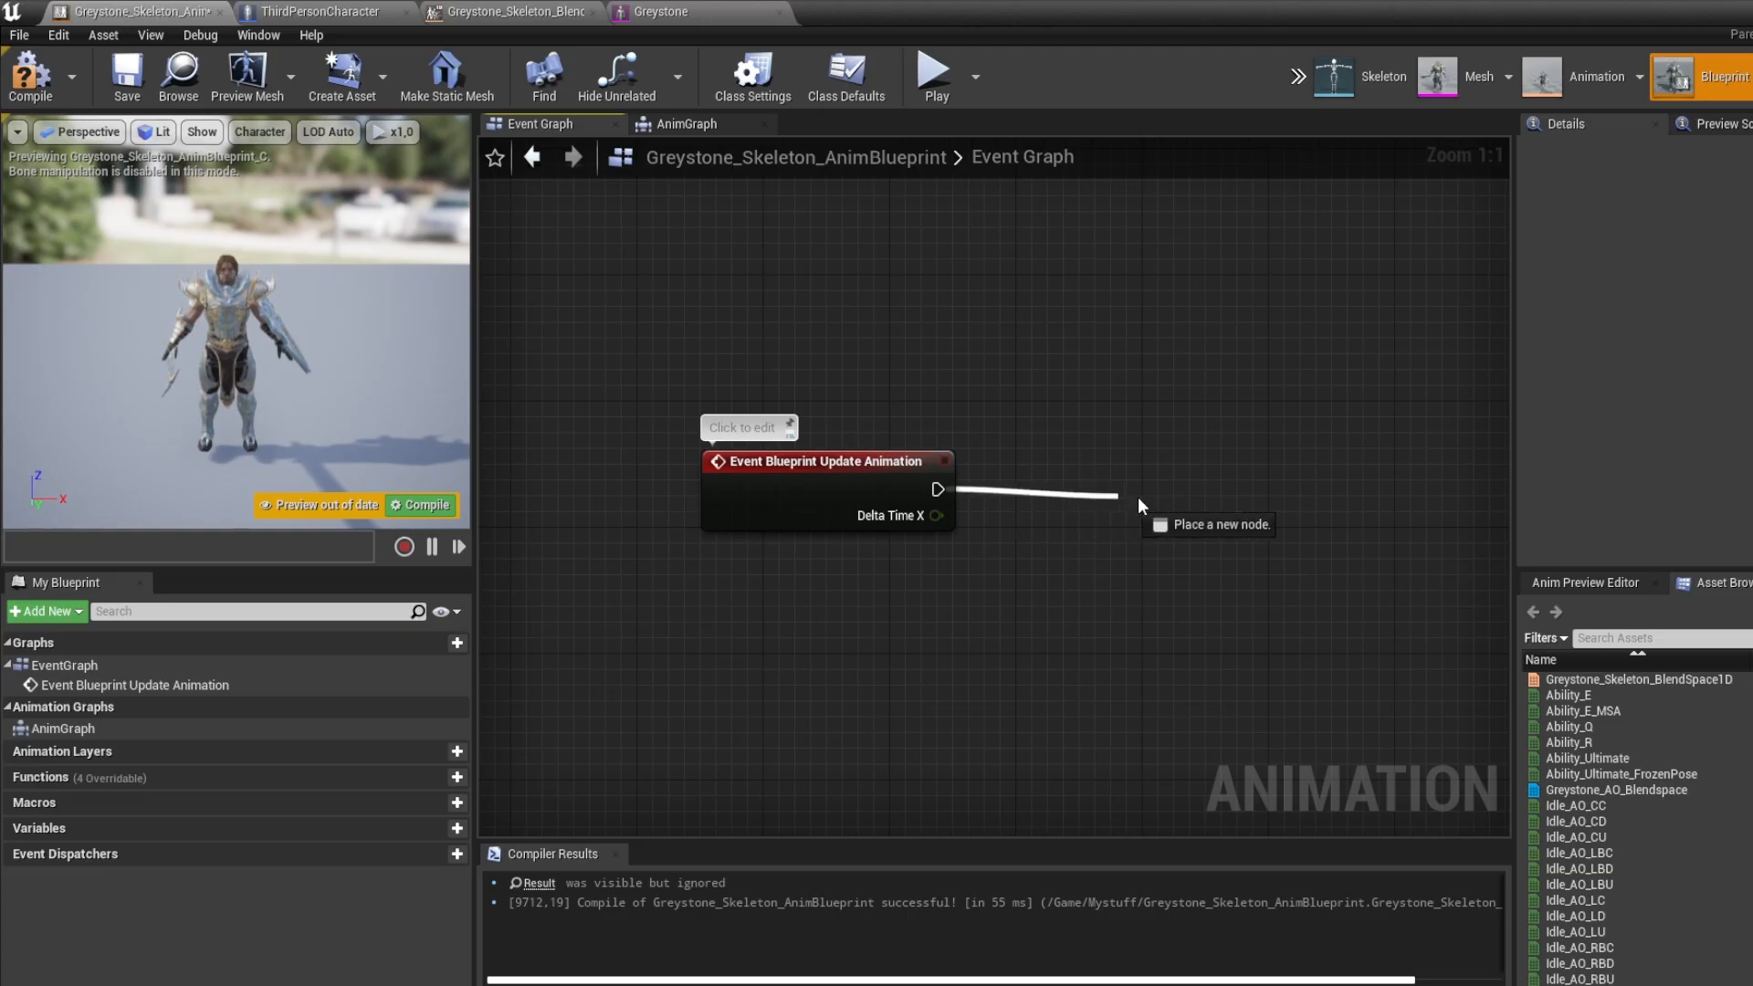
left_click_drag(1138, 497, 1174, 484)
type("is")
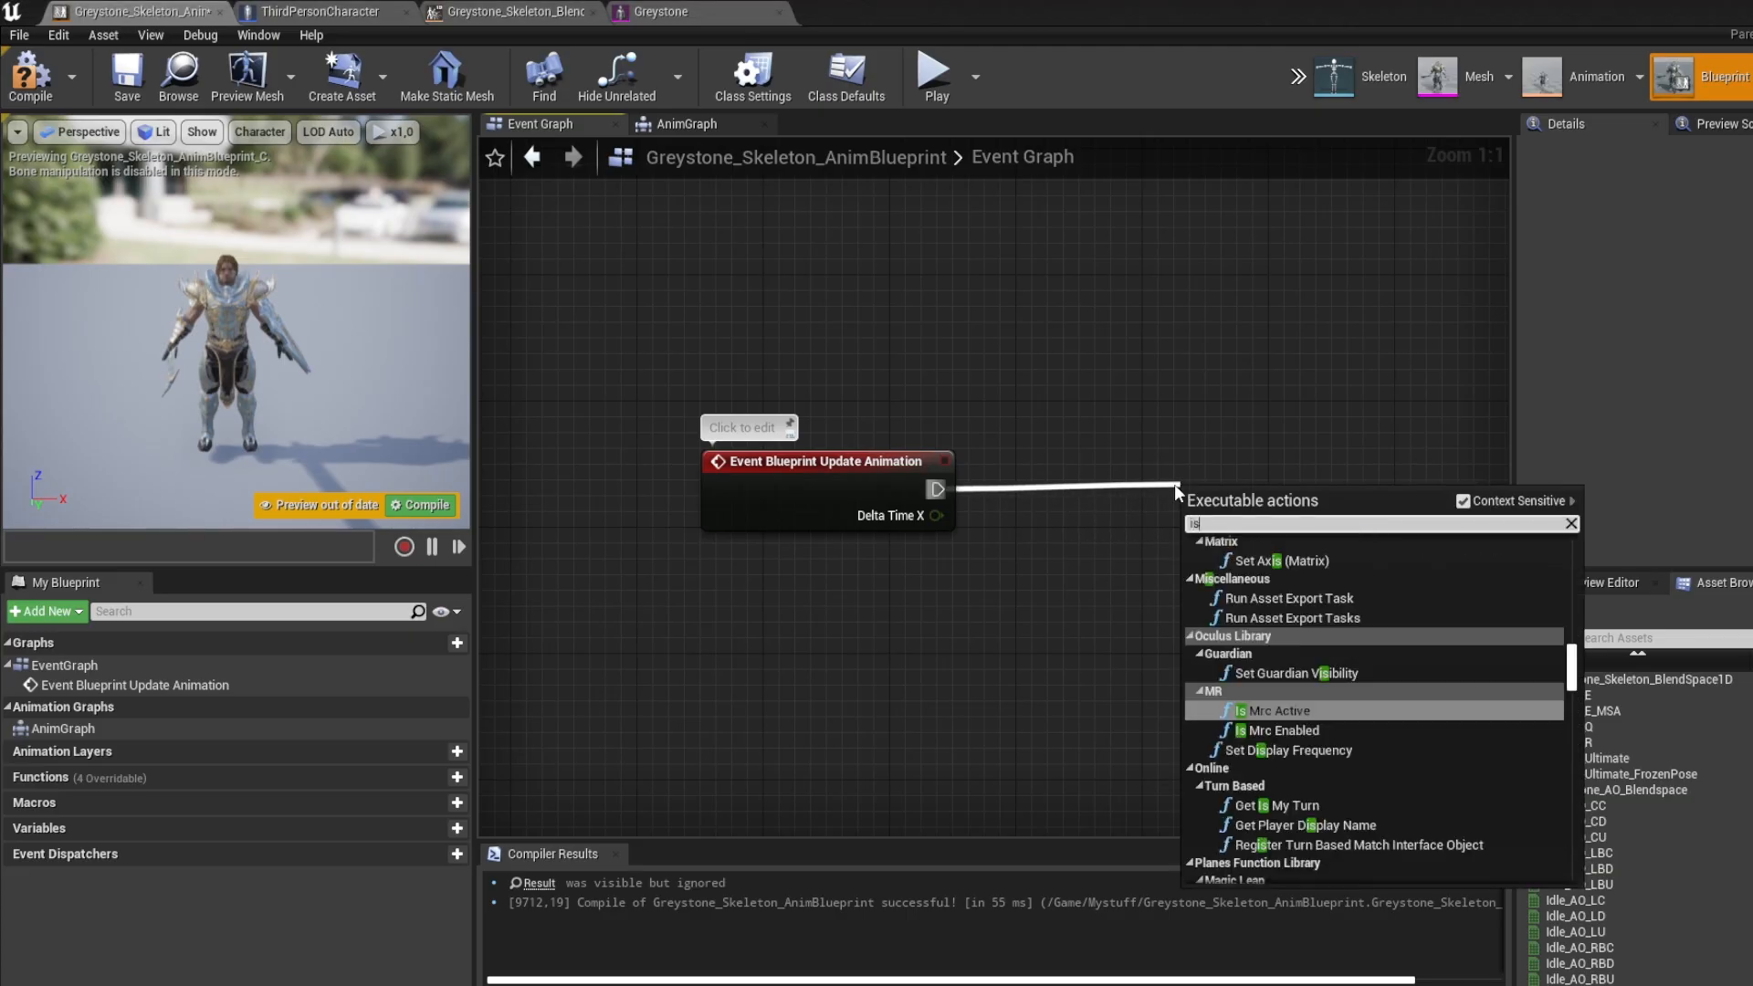
type("valid")
key("Return")
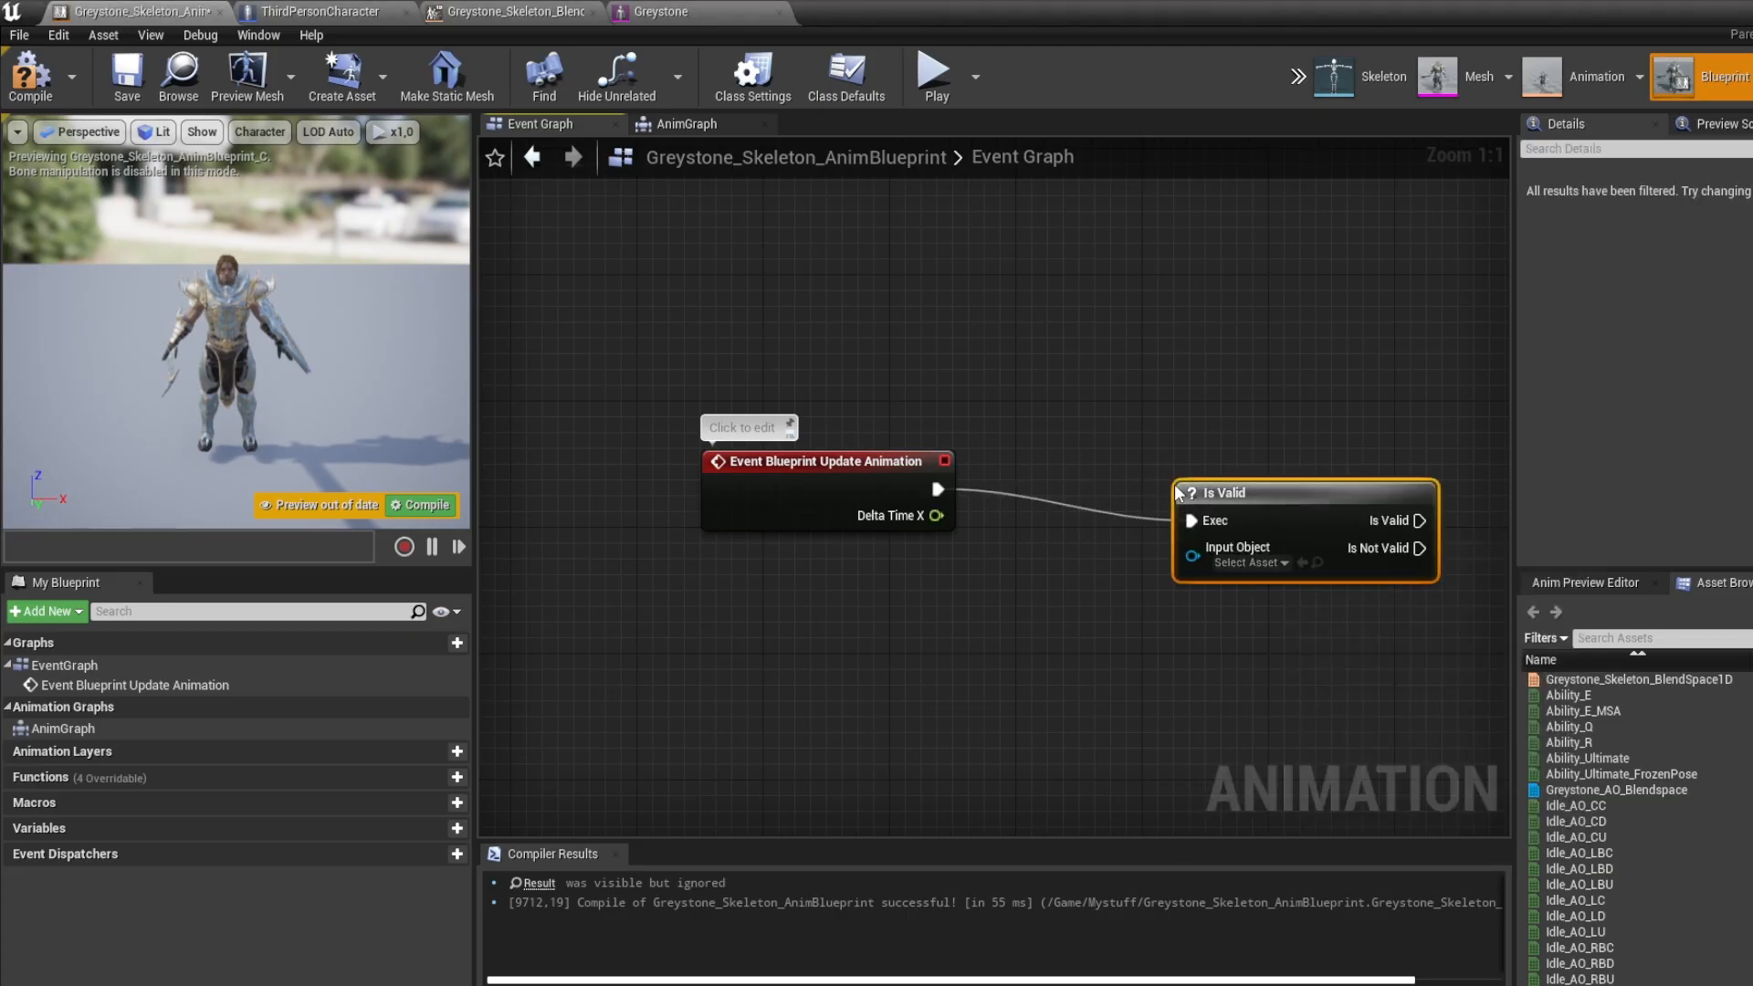
left_click_drag(1285, 512, 1263, 484)
right_click_drag(1264, 484, 964, 489)
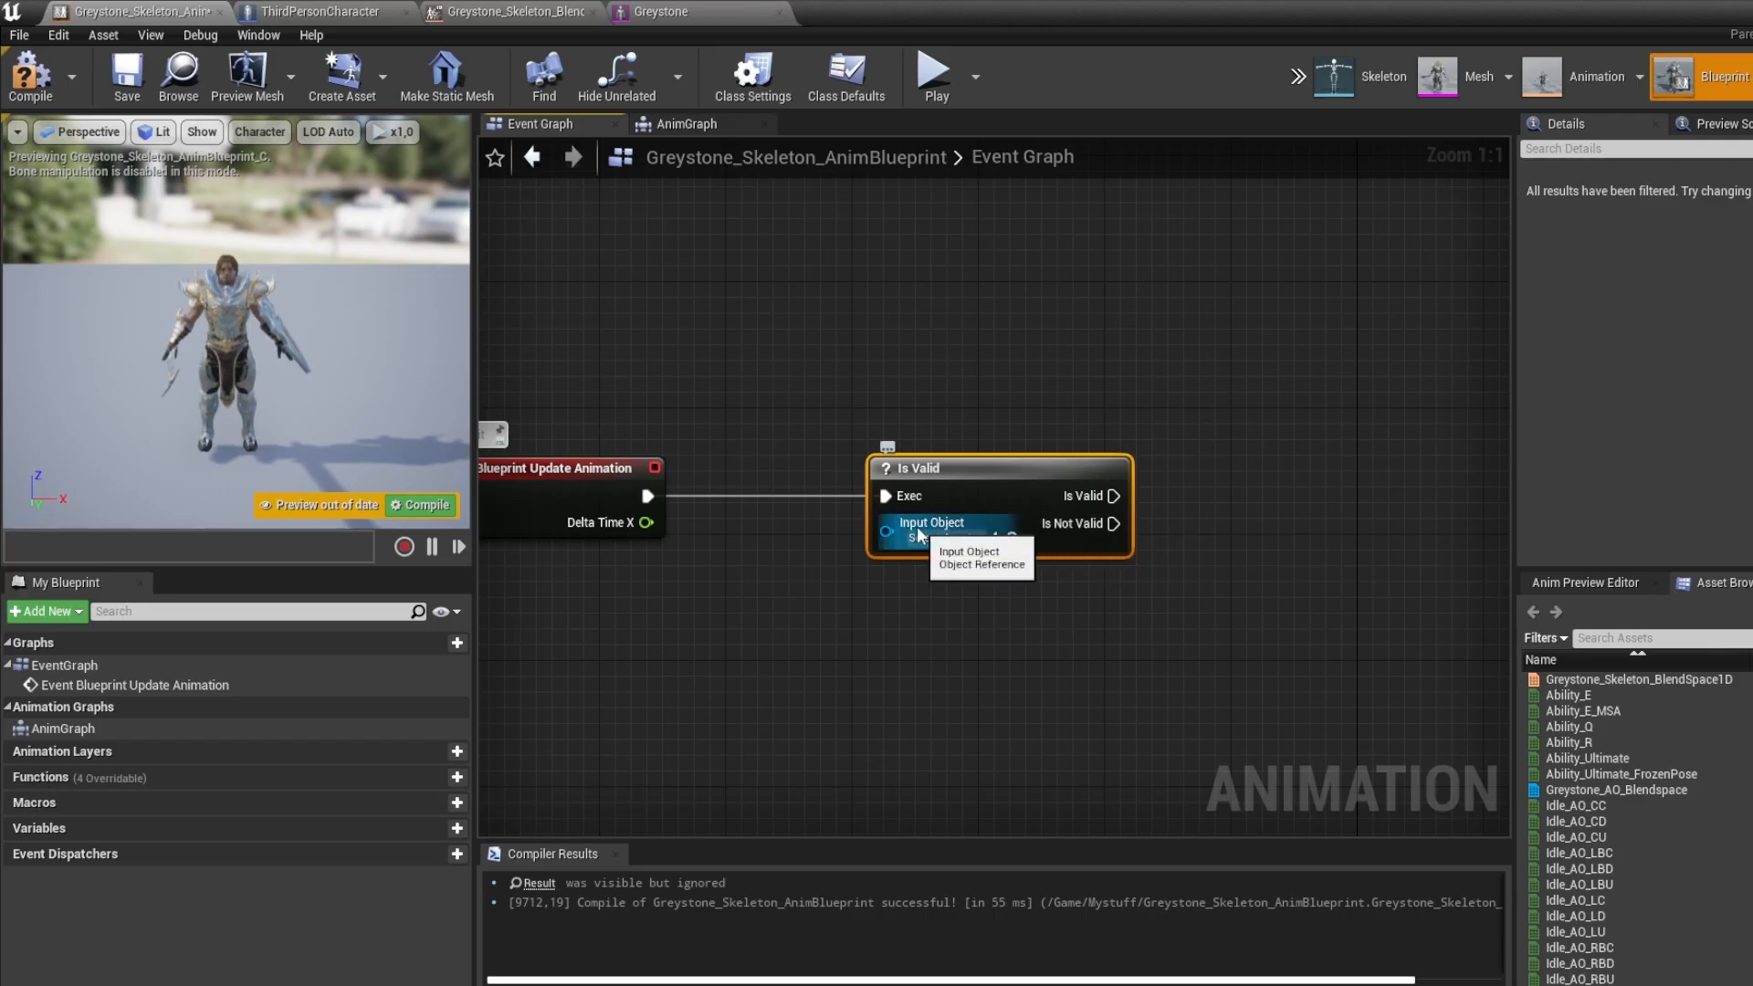
Add a Try Get Pawn Owner node feeding the Input Object of Is Valid, and place it beneath the update event
right_click_drag(912, 524, 1066, 497)
left_click_drag(1040, 503, 1026, 506)
left_click_drag(882, 657, 881, 657)
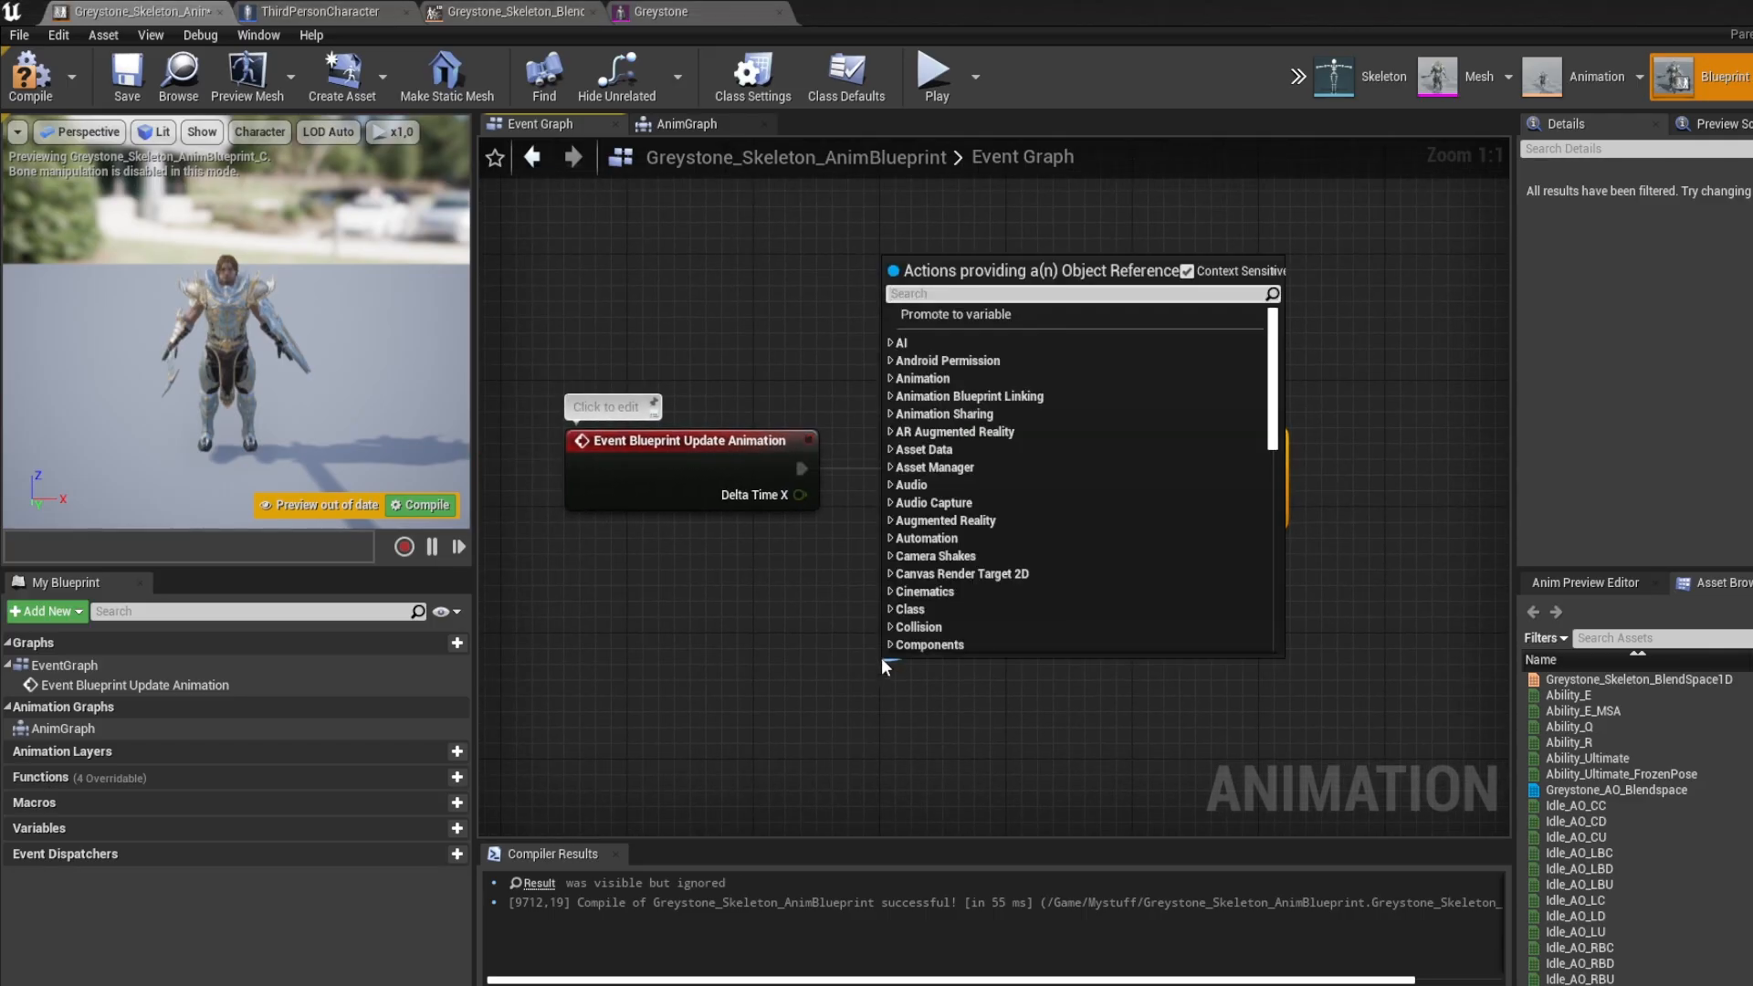
type("try g")
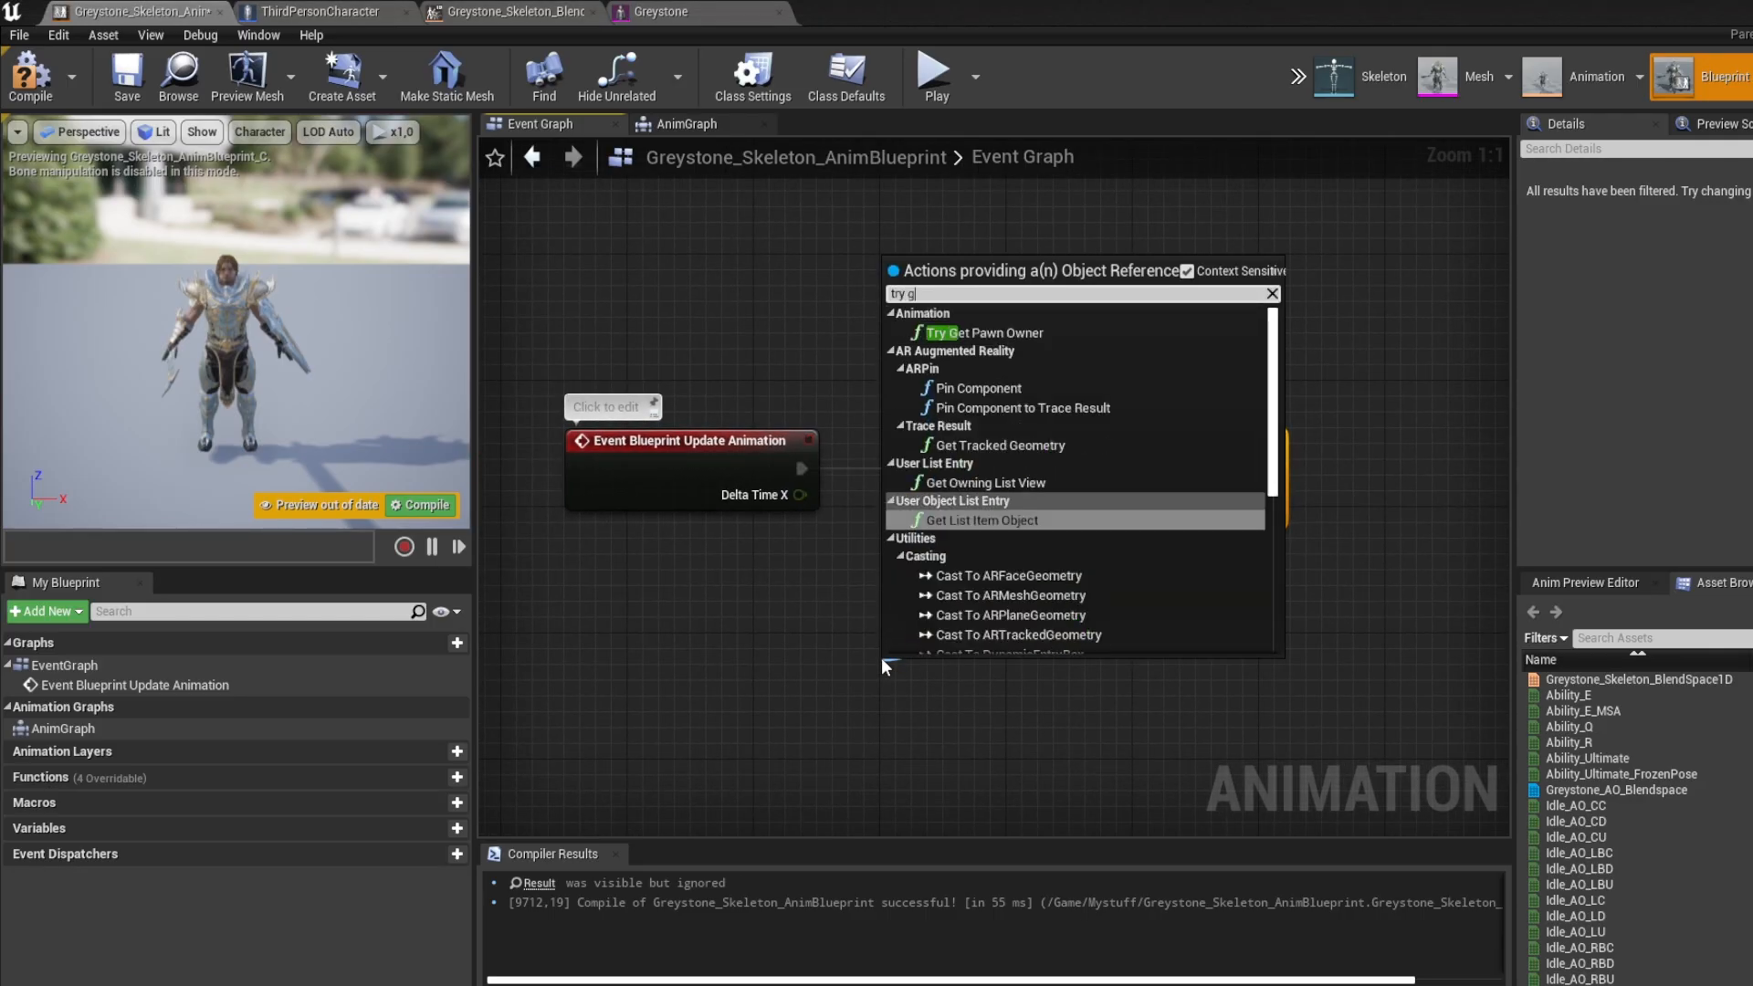
type("et pawn owne")
key("Return")
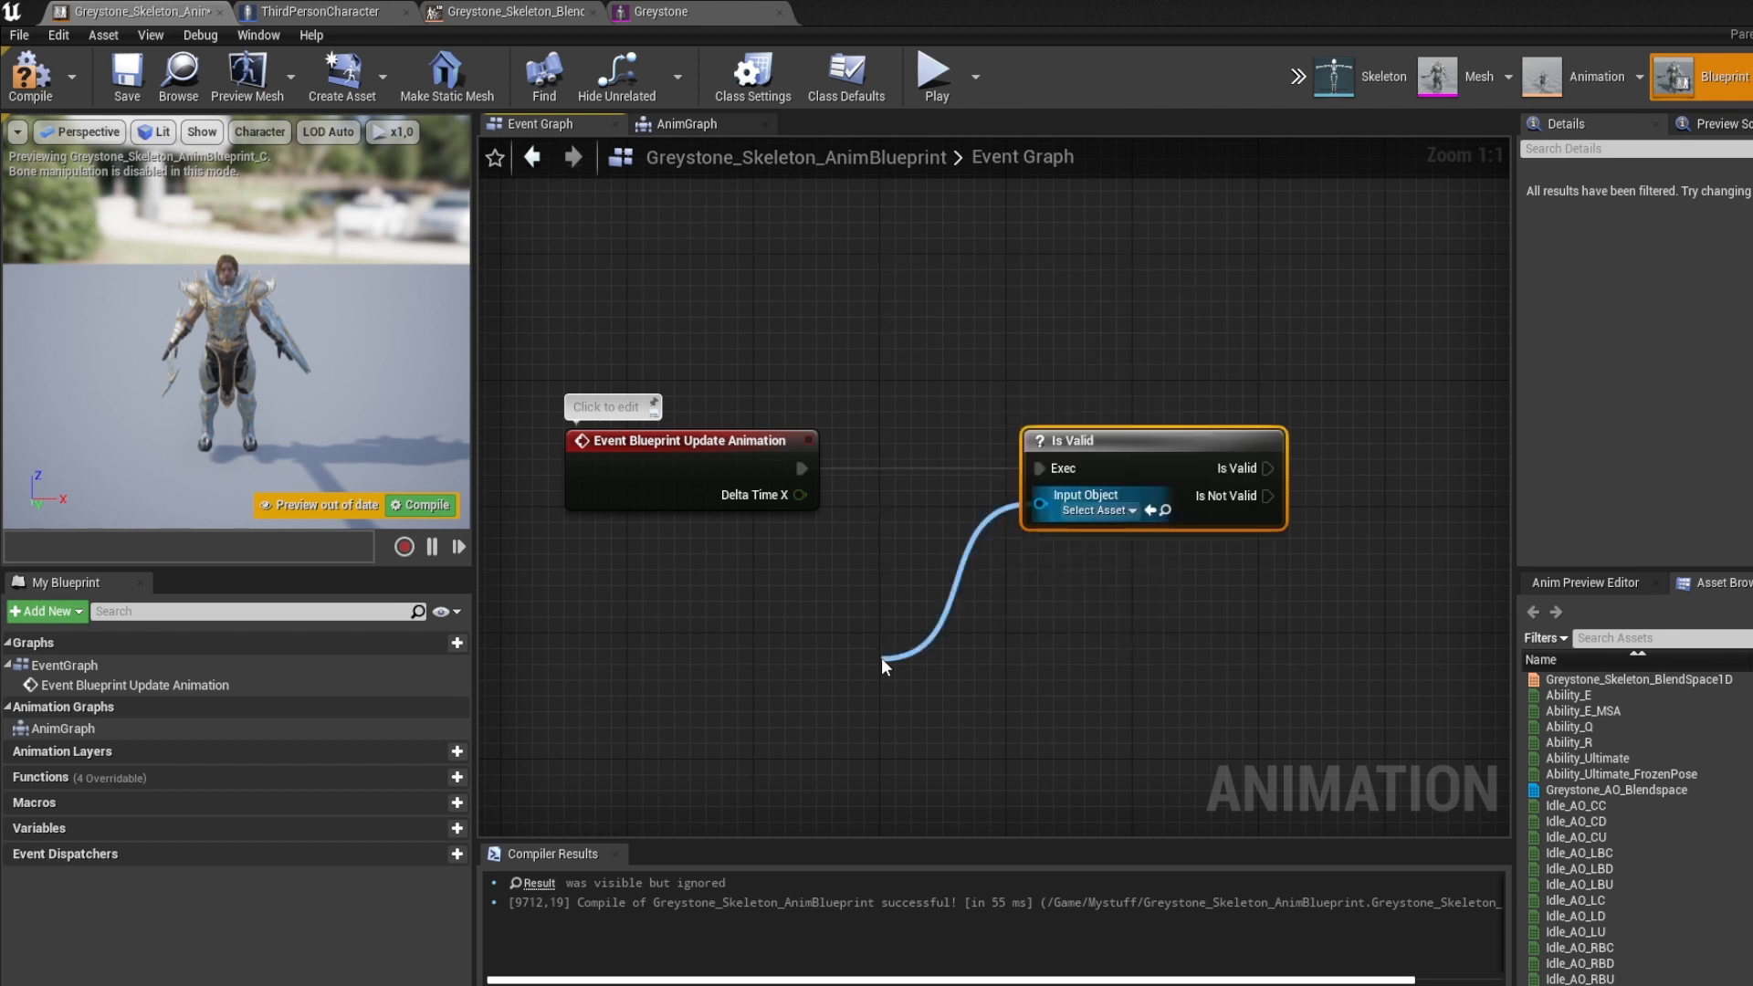
left_click_drag(926, 685, 643, 590)
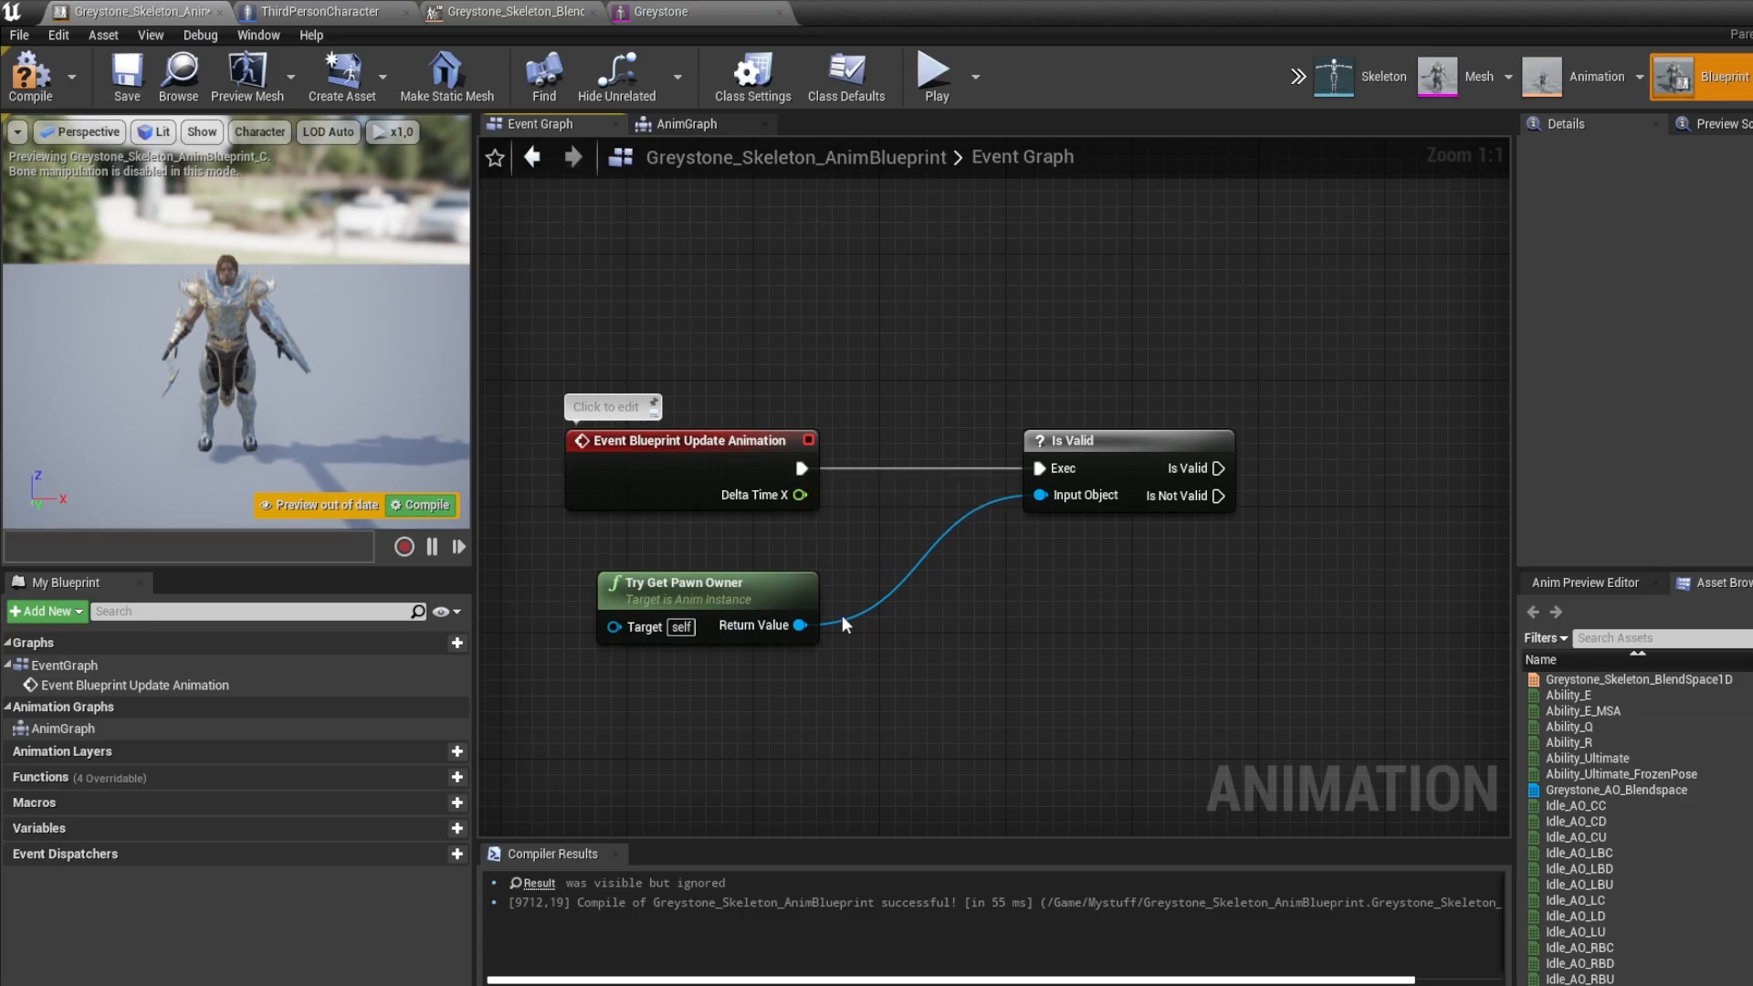
right_click_drag(1173, 470, 1025, 475)
left_click(1014, 471)
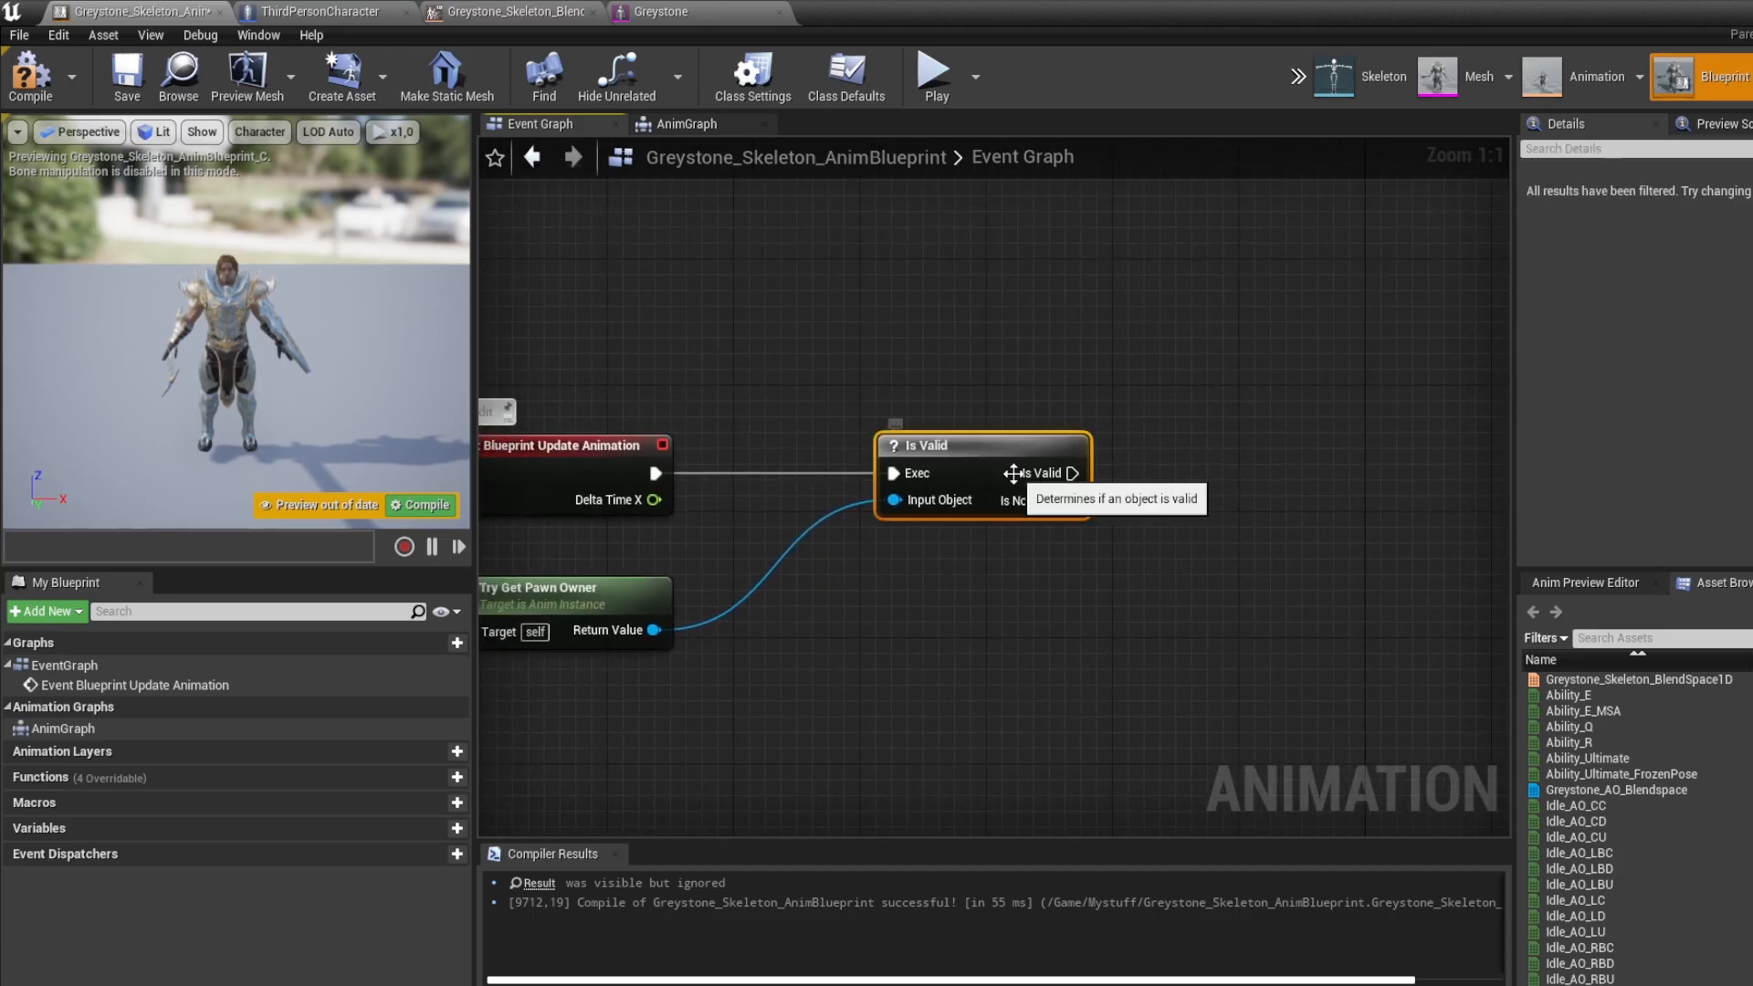
left_click(539, 591)
left_click(1050, 512)
right_click_drag(1183, 528, 1059, 487)
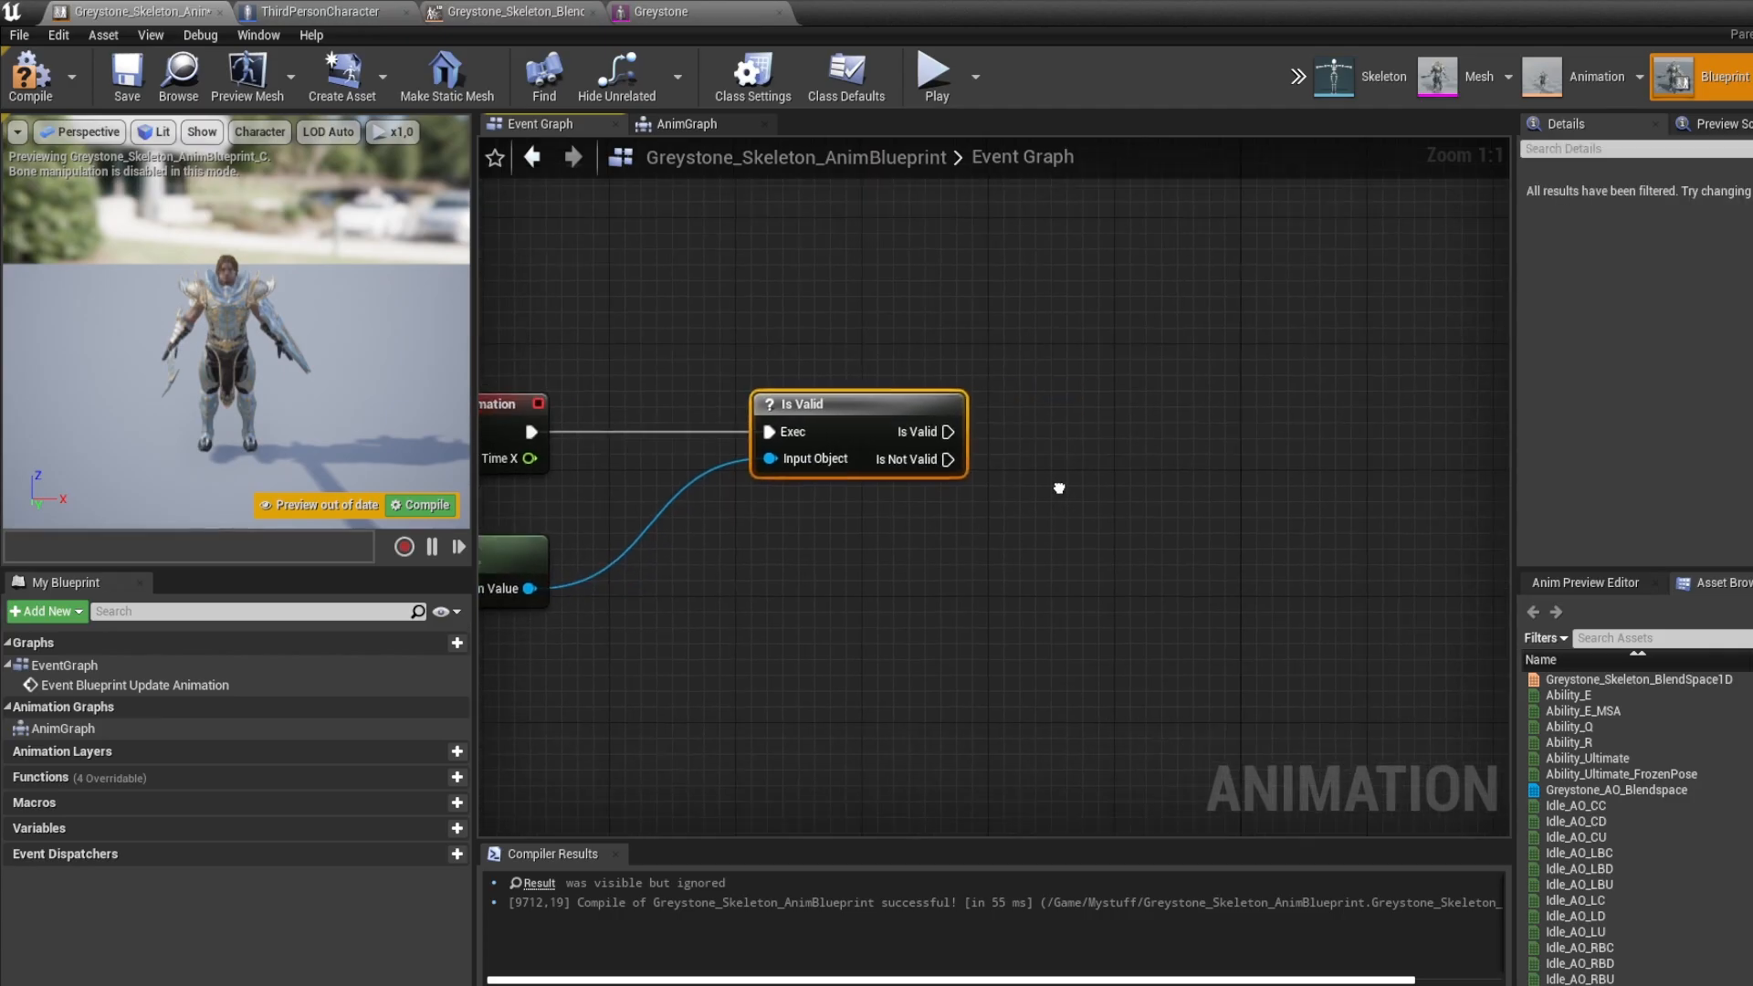
left_click(1059, 490)
Add a Get Movement Component node targeting Try Get Pawn Owner's return value, and place it beneath Is Valid
right_click_drag(983, 592, 627, 599)
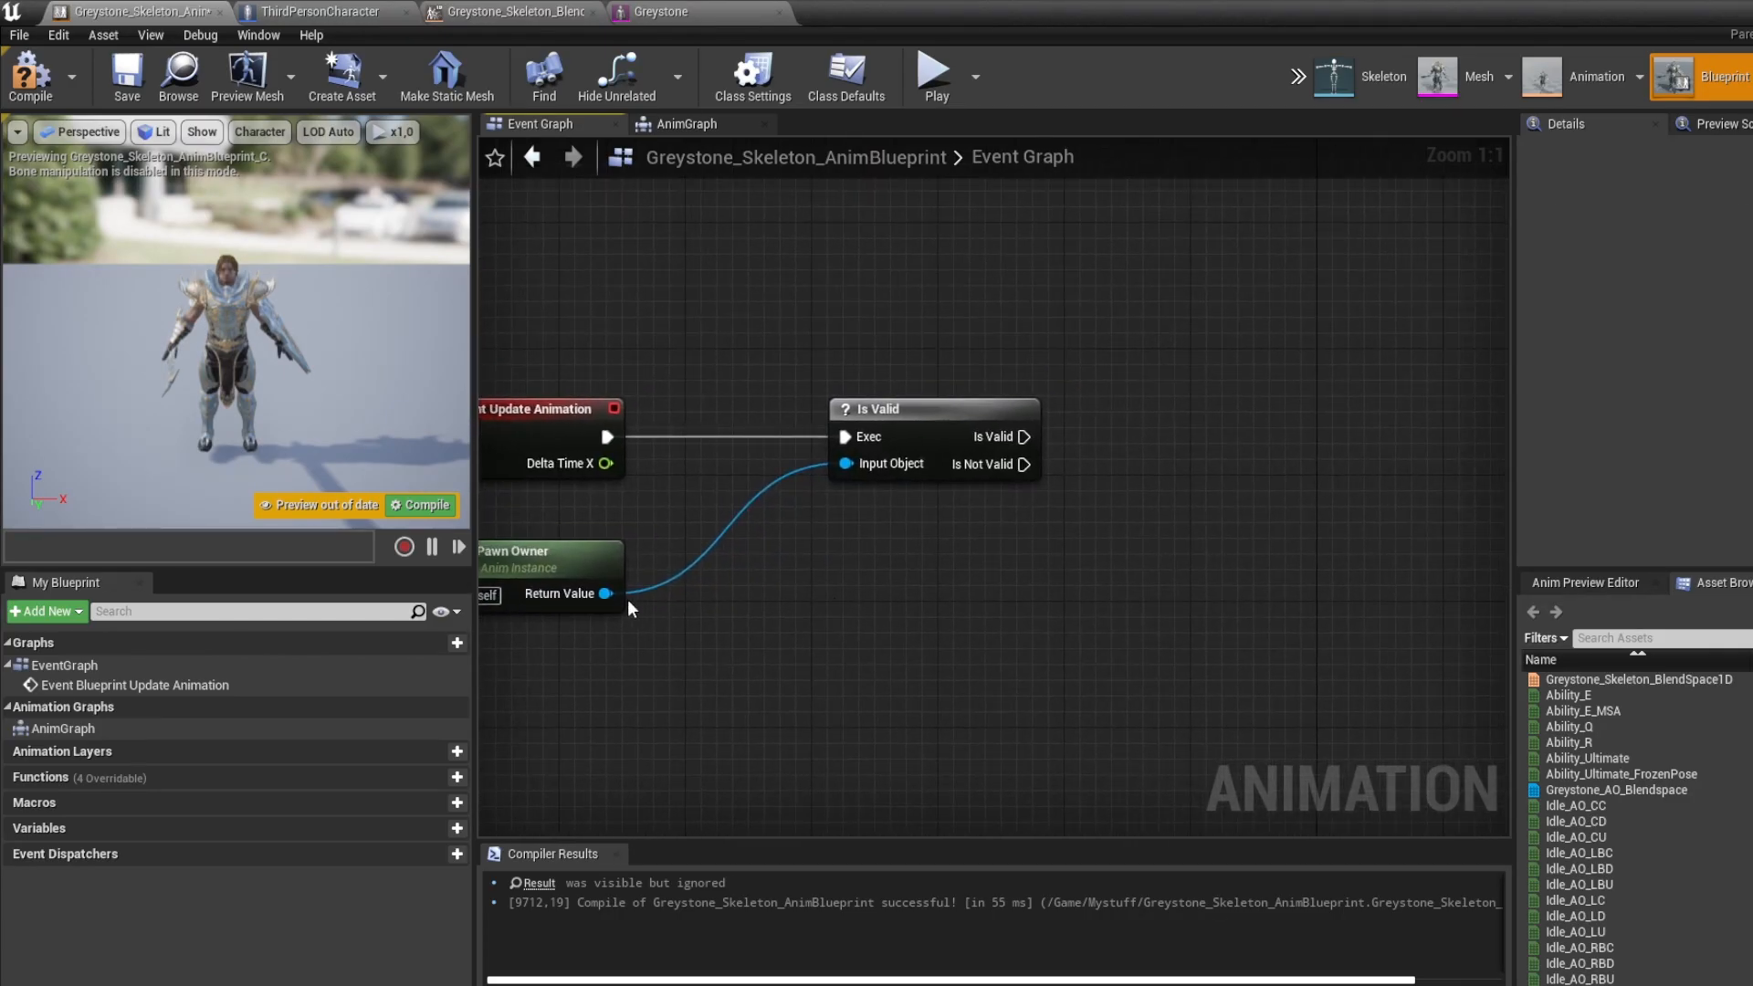
left_click_drag(606, 594, 1119, 583)
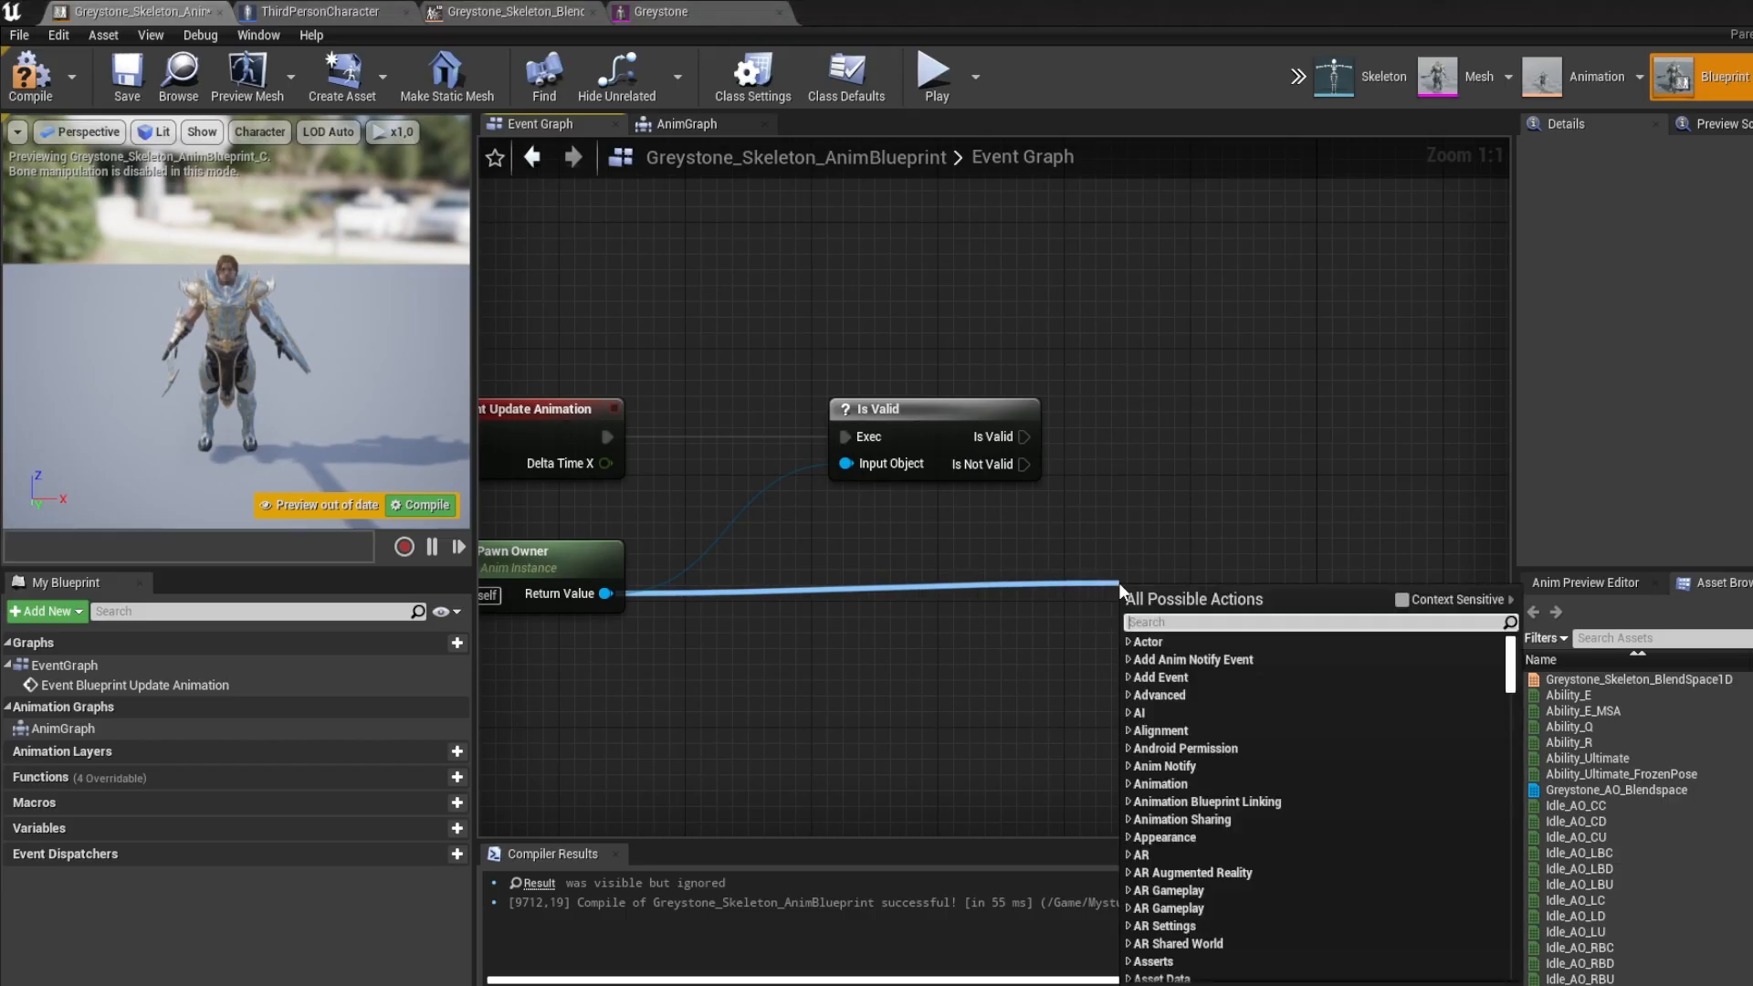
type("get movement ")
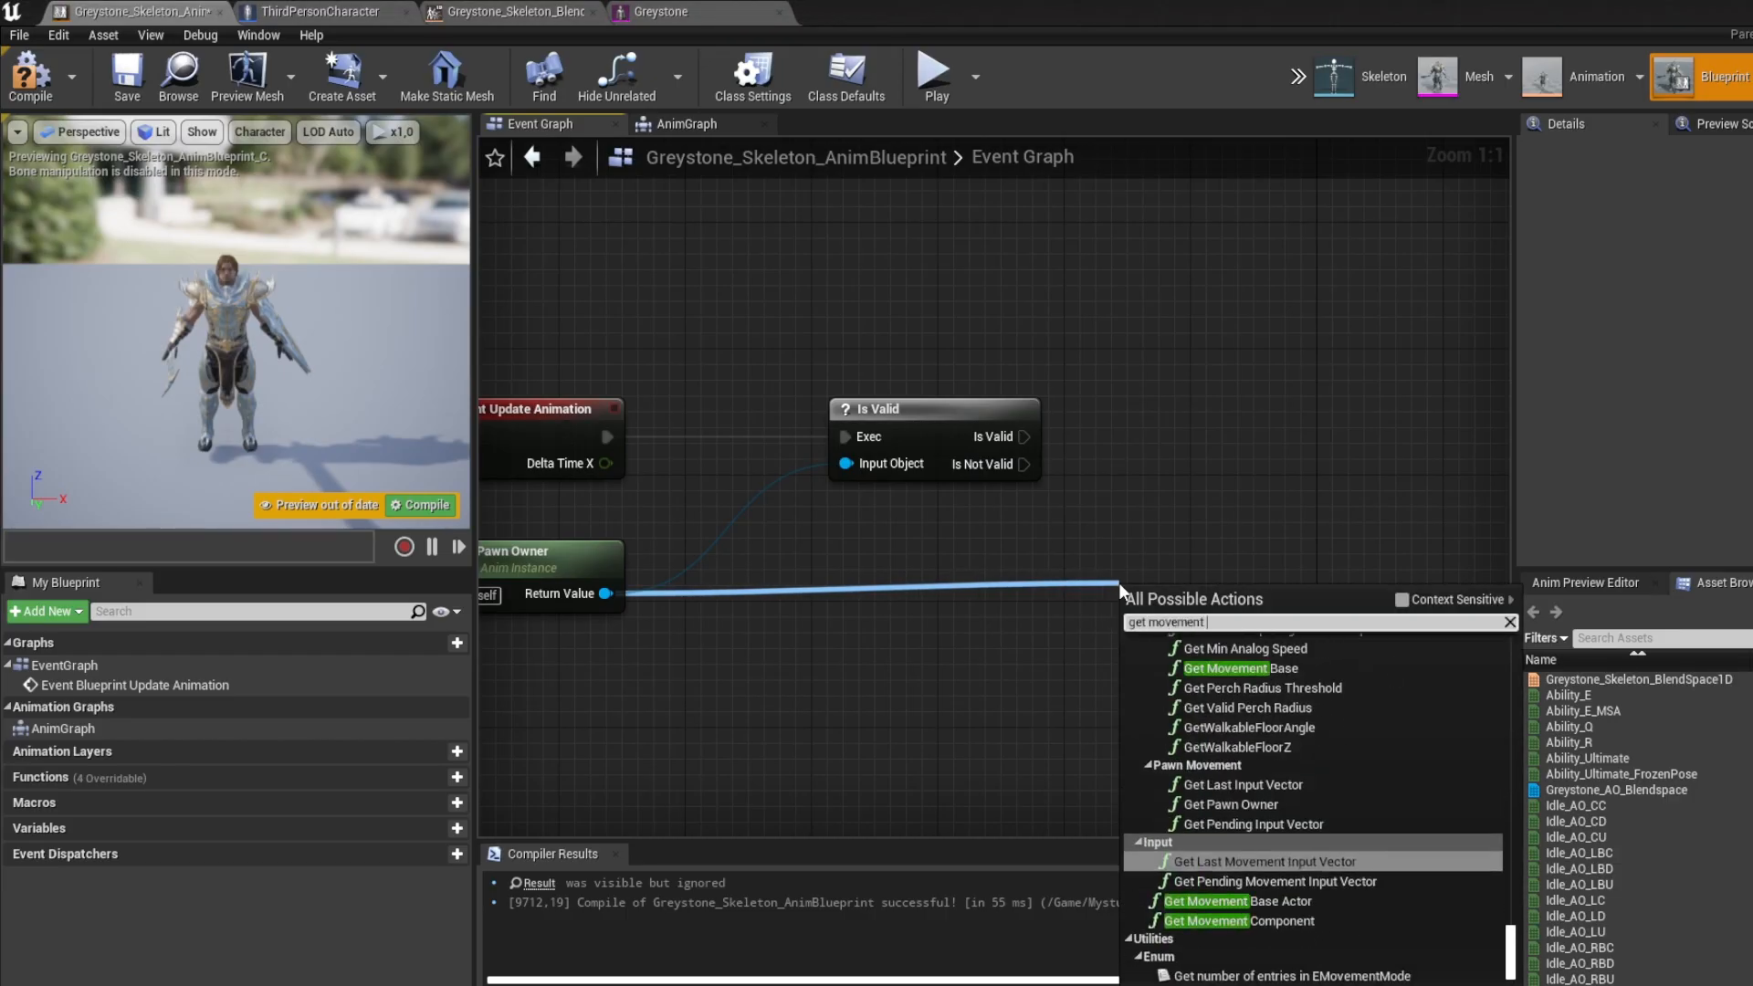
type("component")
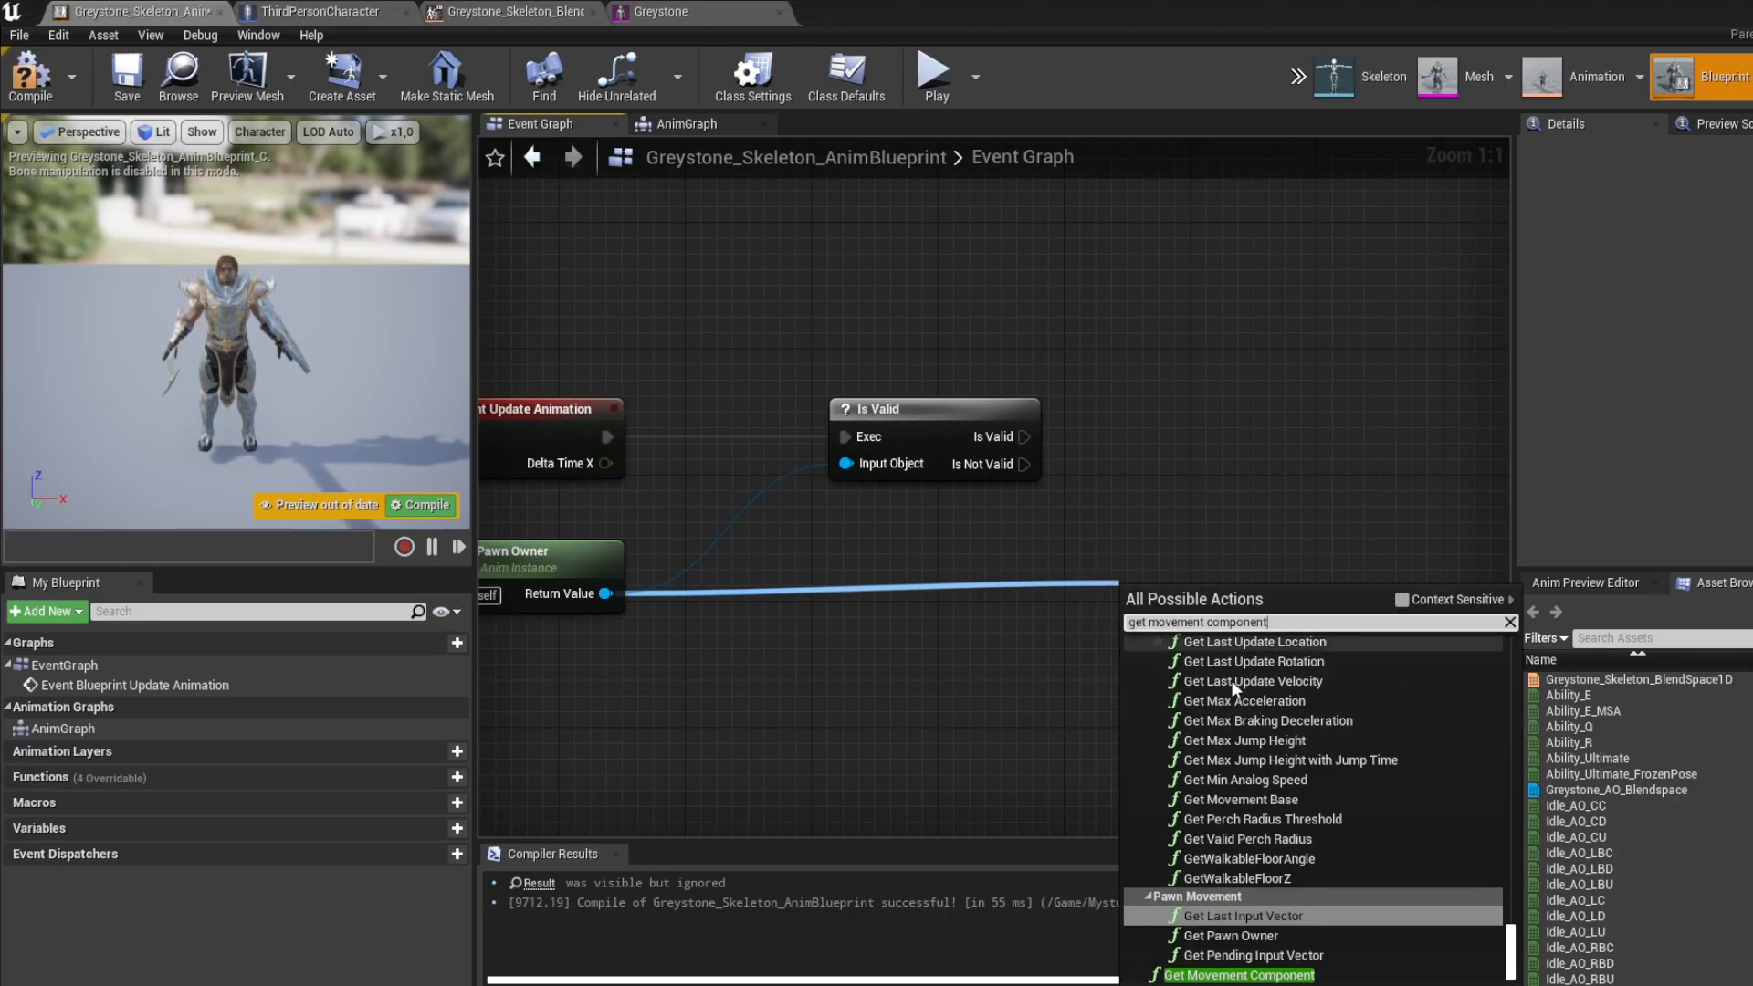
left_click(1228, 975)
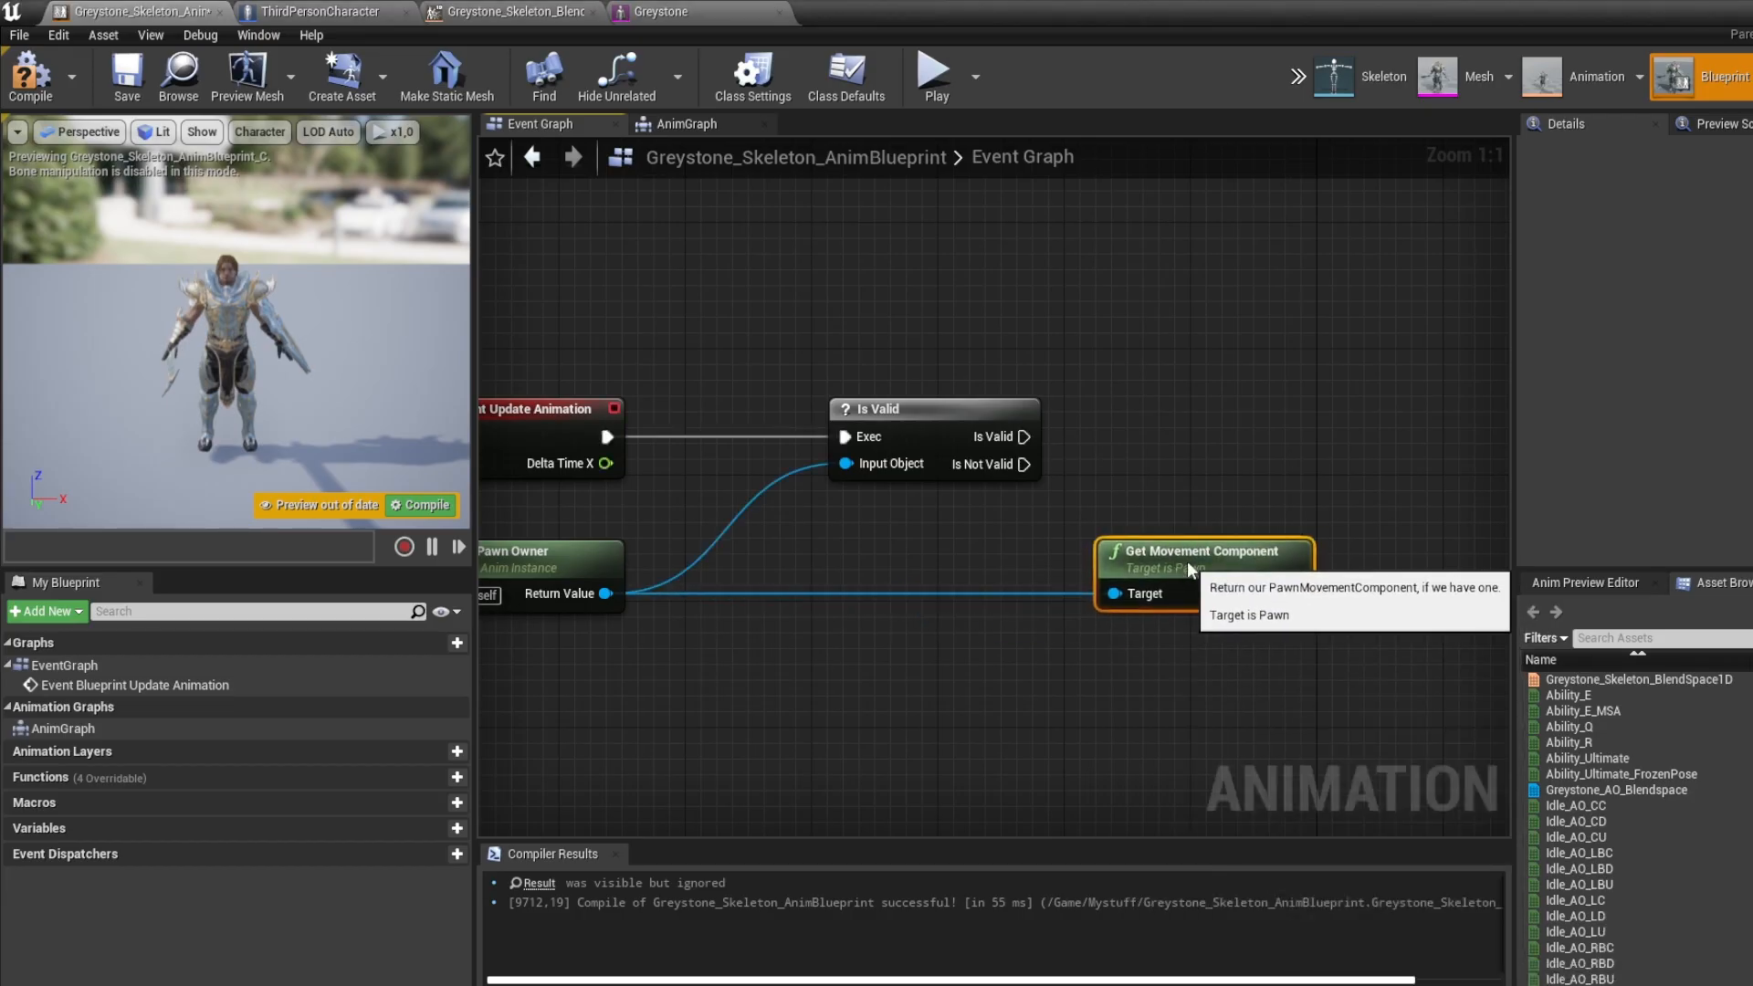
right_click_drag(1115, 529, 839, 509)
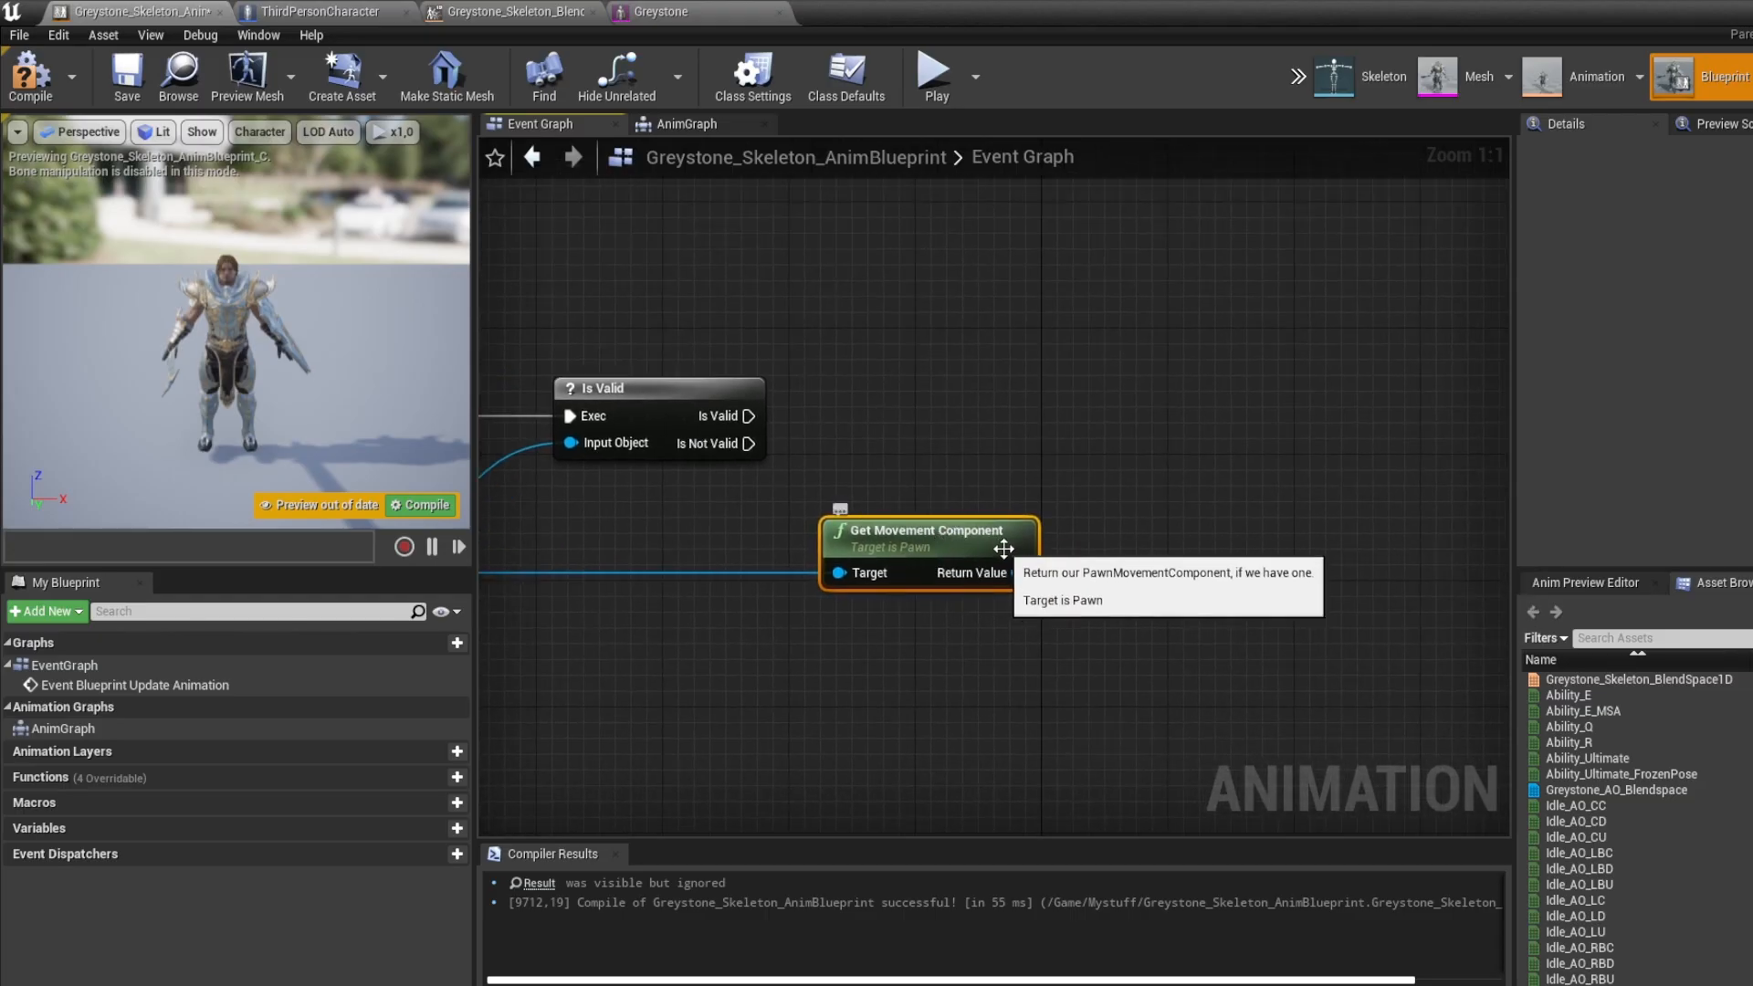
left_click_drag(996, 559, 741, 559)
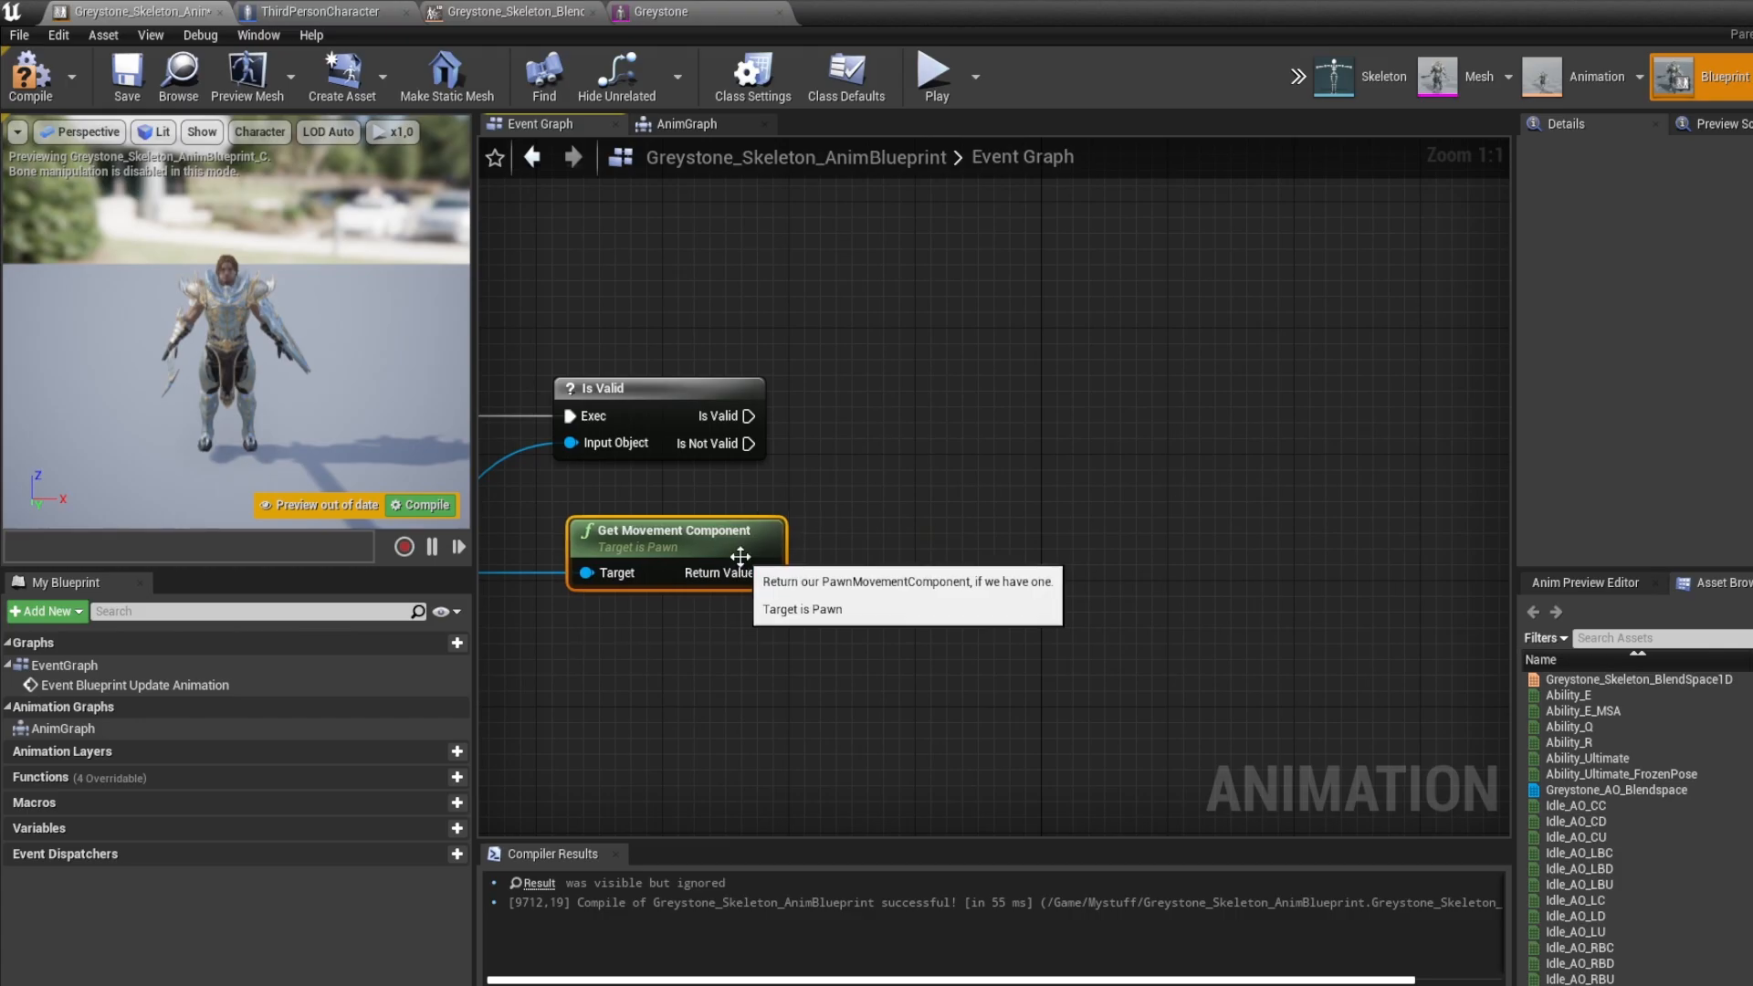
right_click_drag(742, 559, 1005, 555)
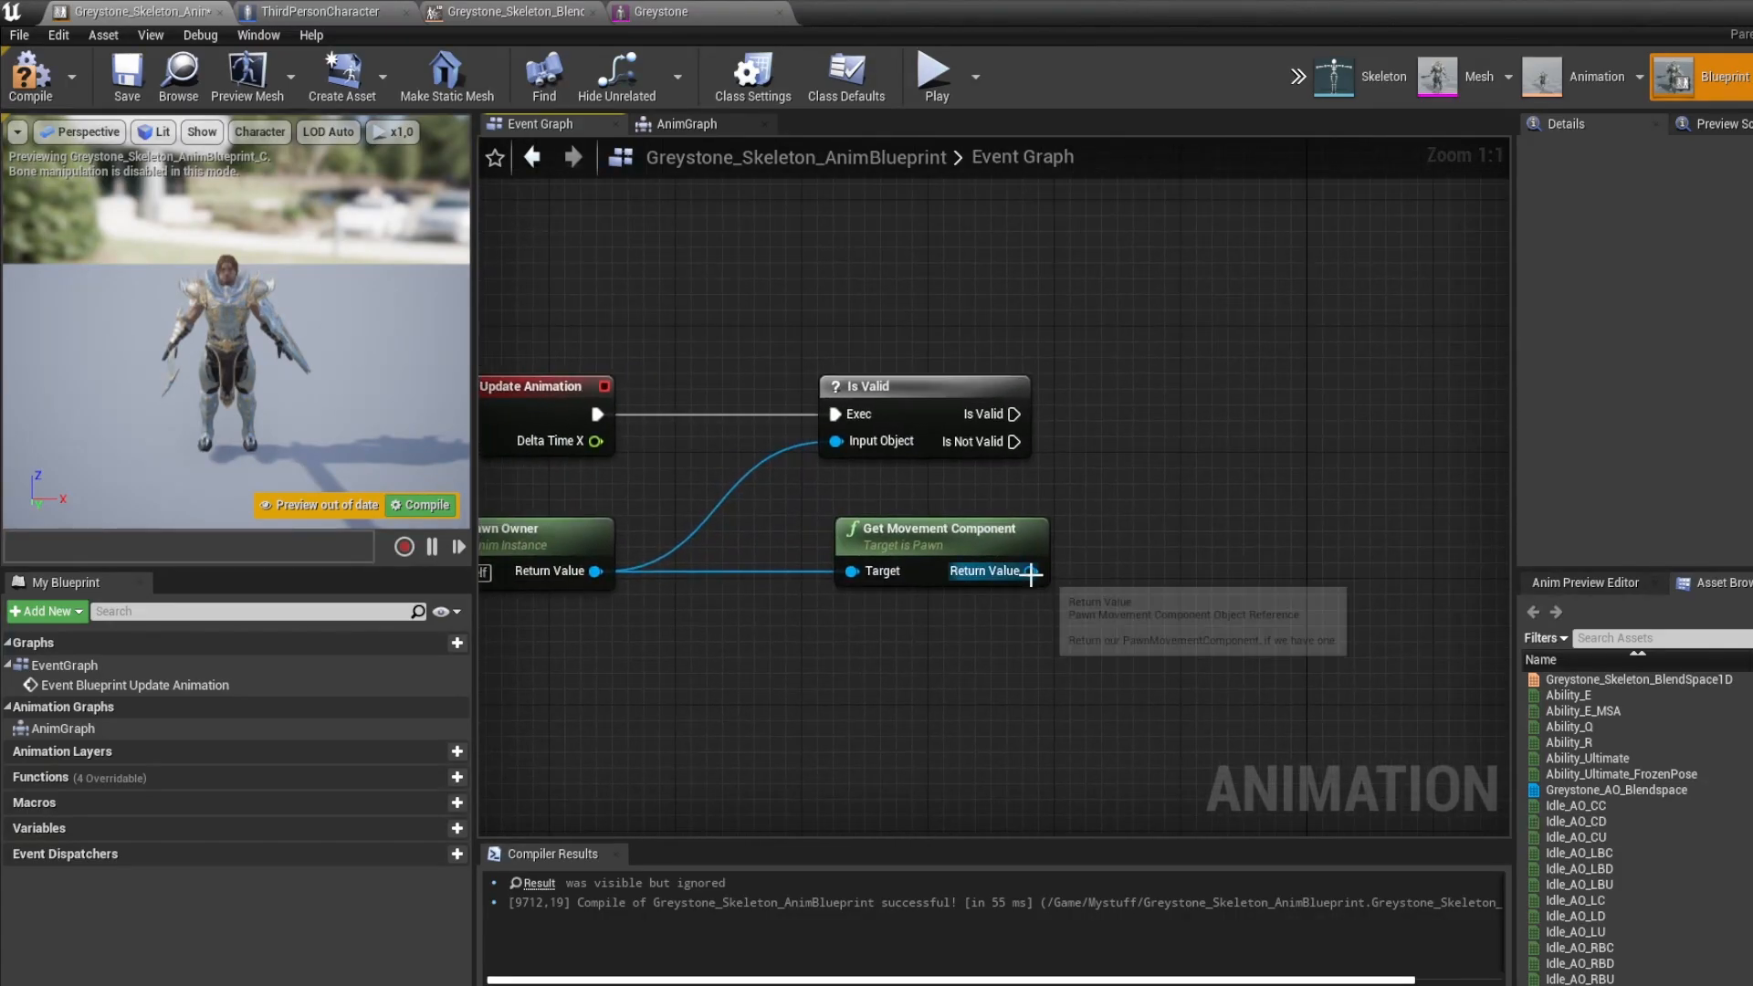
Add an Is Falling node targeting Get Movement Component's return value, and align the two nodes
left_click_drag(1031, 570, 1190, 570)
type("is falling")
key("Return")
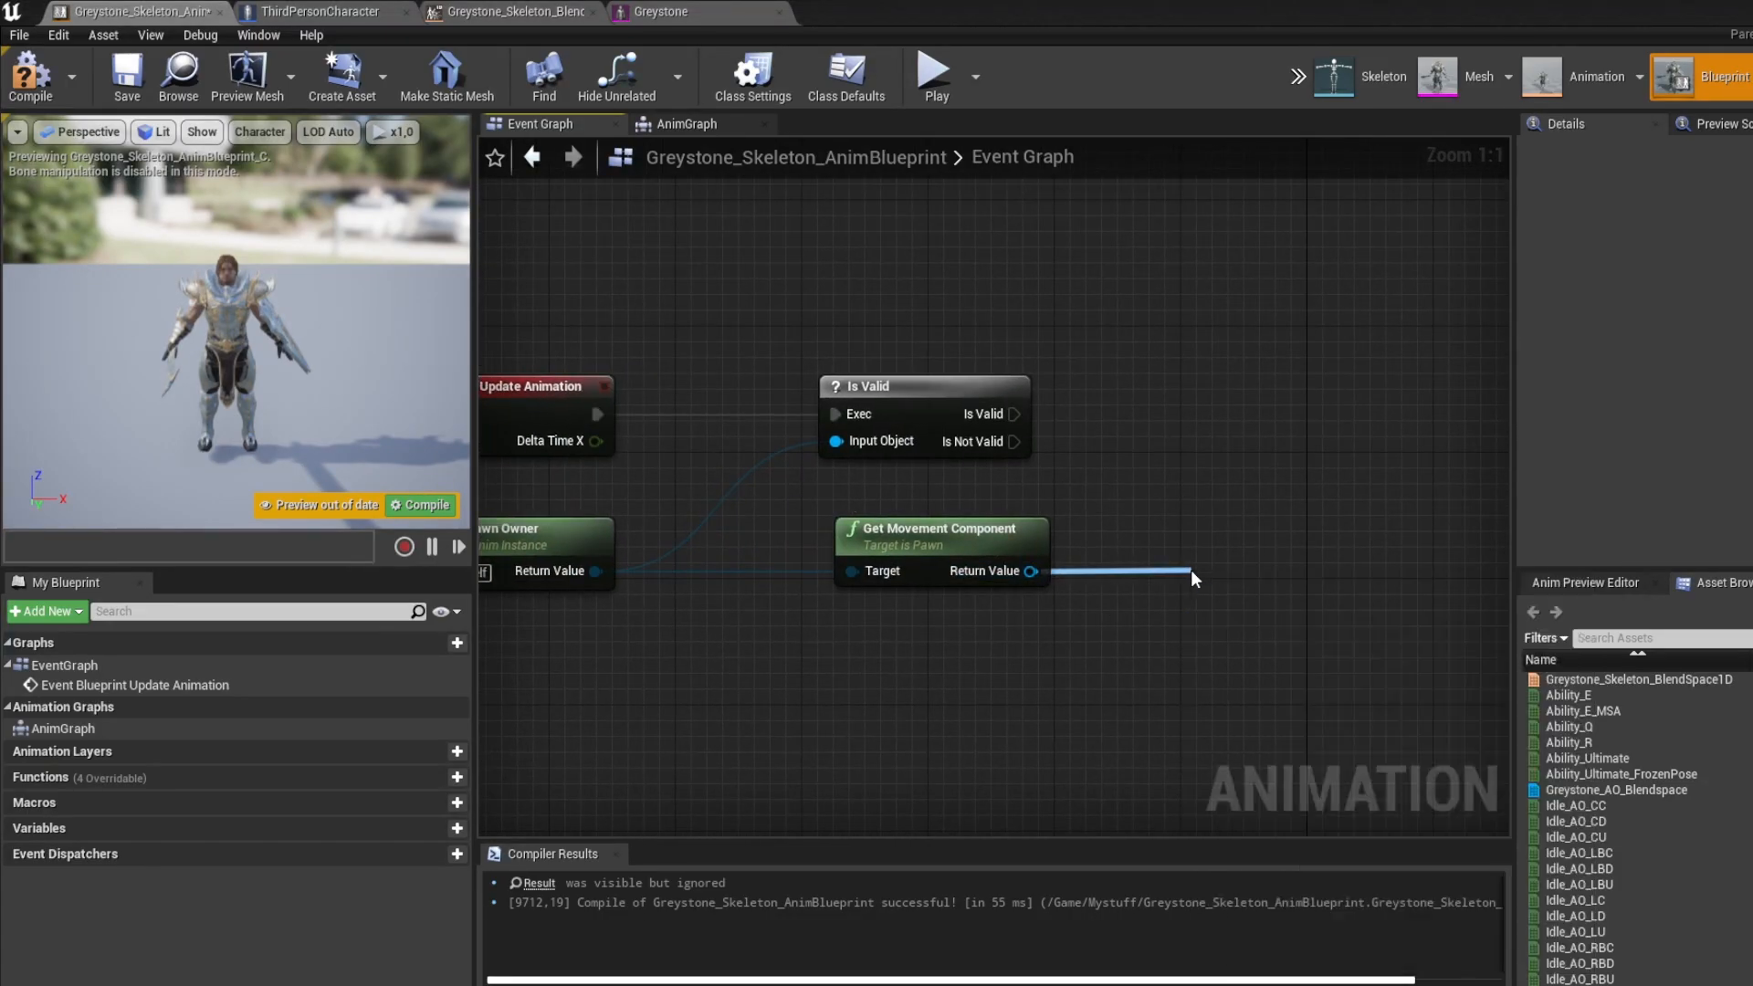
left_click_drag(1300, 583, 1189, 536)
Promote Is Falling's return value to a variable and run its SET node from the Is Valid execution output
right_click_drag(1274, 549, 964, 562)
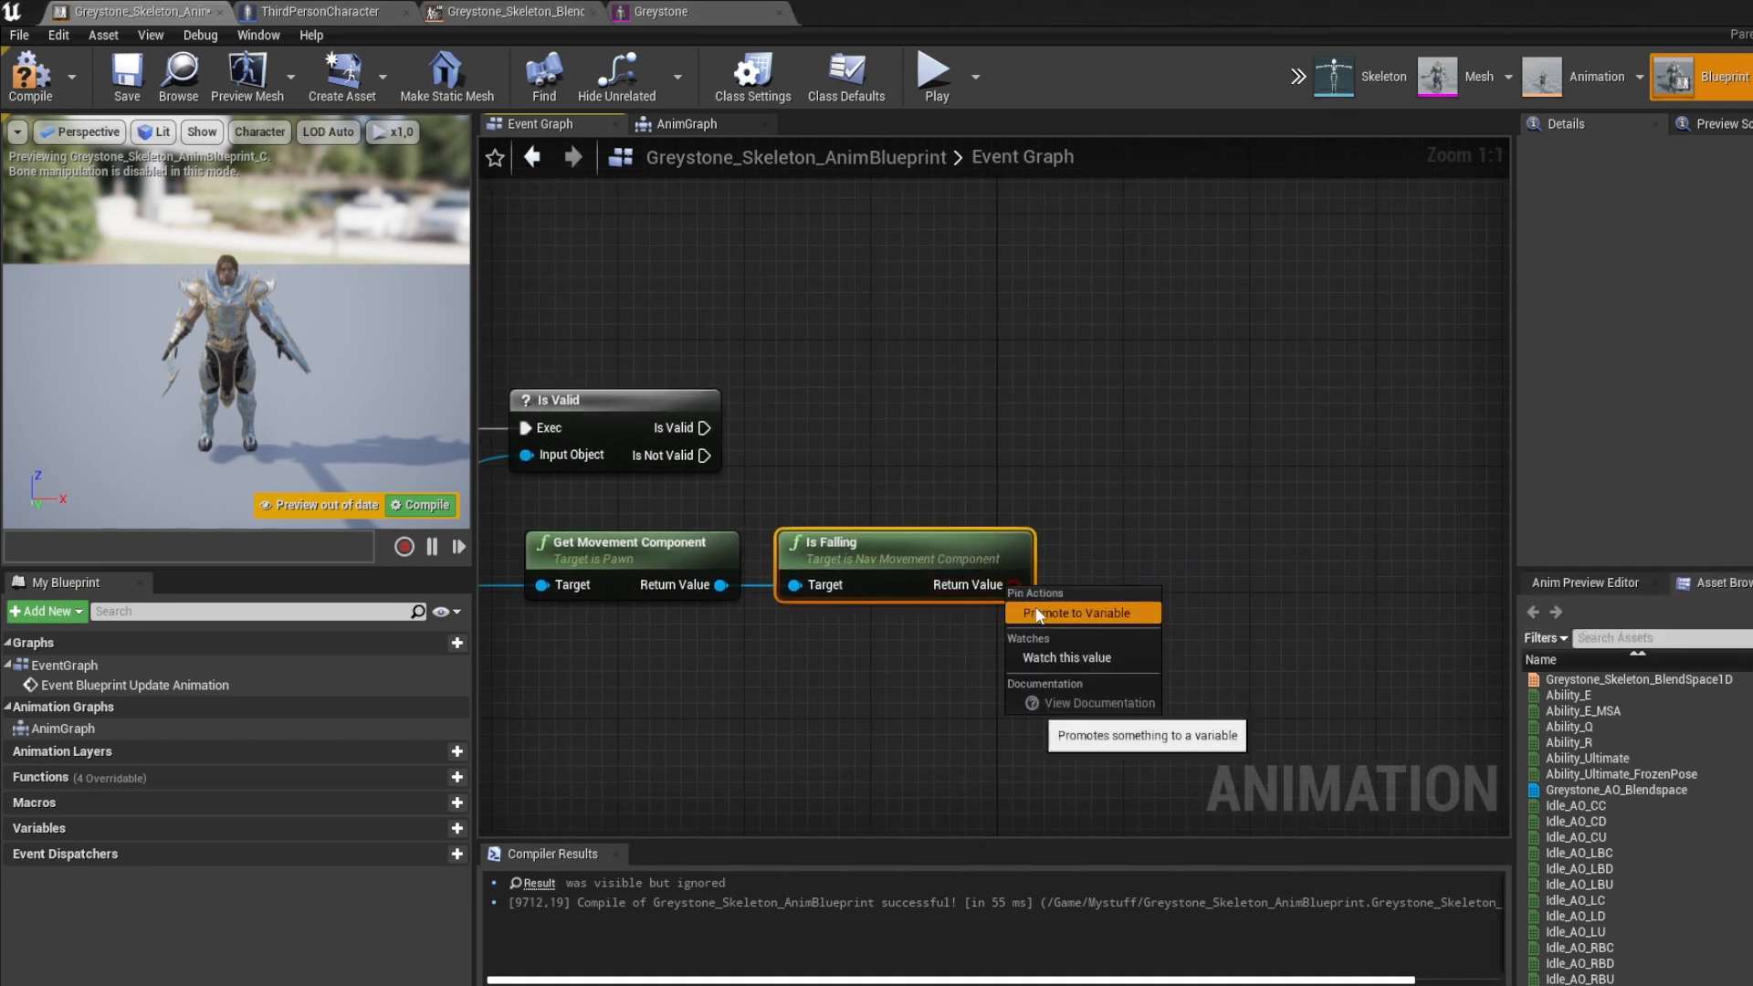
left_click(1077, 612)
left_click_drag(1251, 566, 1076, 449)
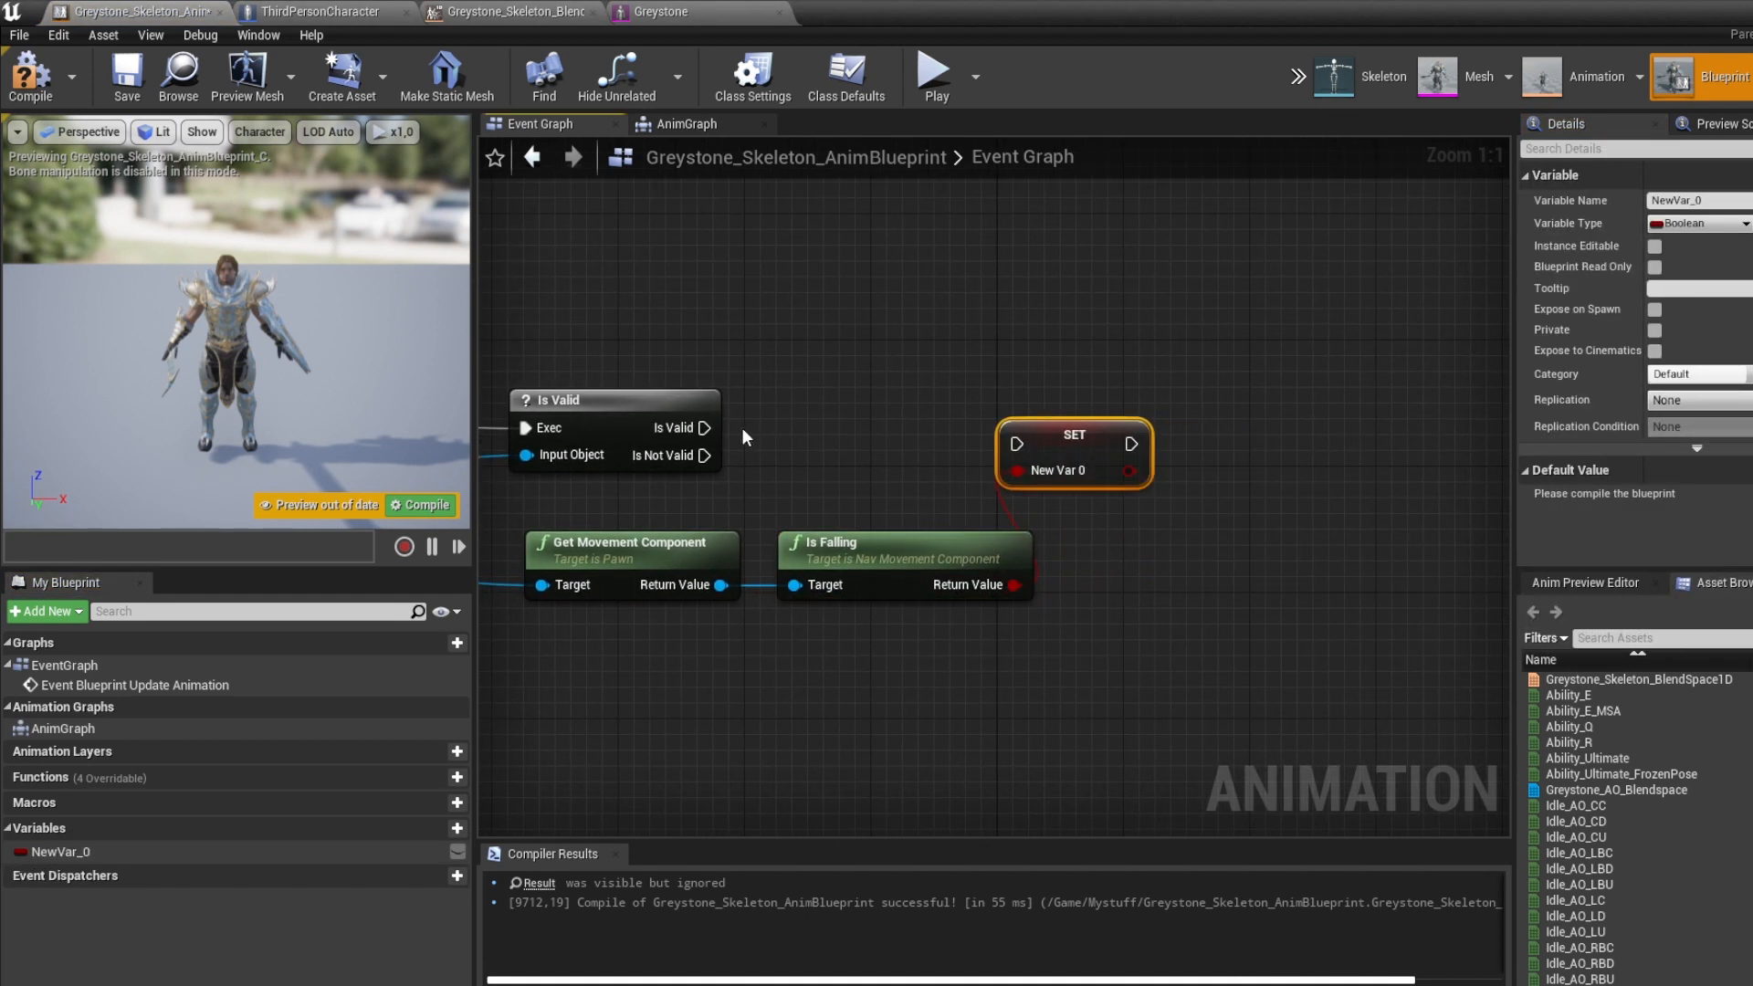
left_click_drag(704, 427, 1127, 433)
Rename the new Boolean variable as "Isfalling?"
left_click(90, 857)
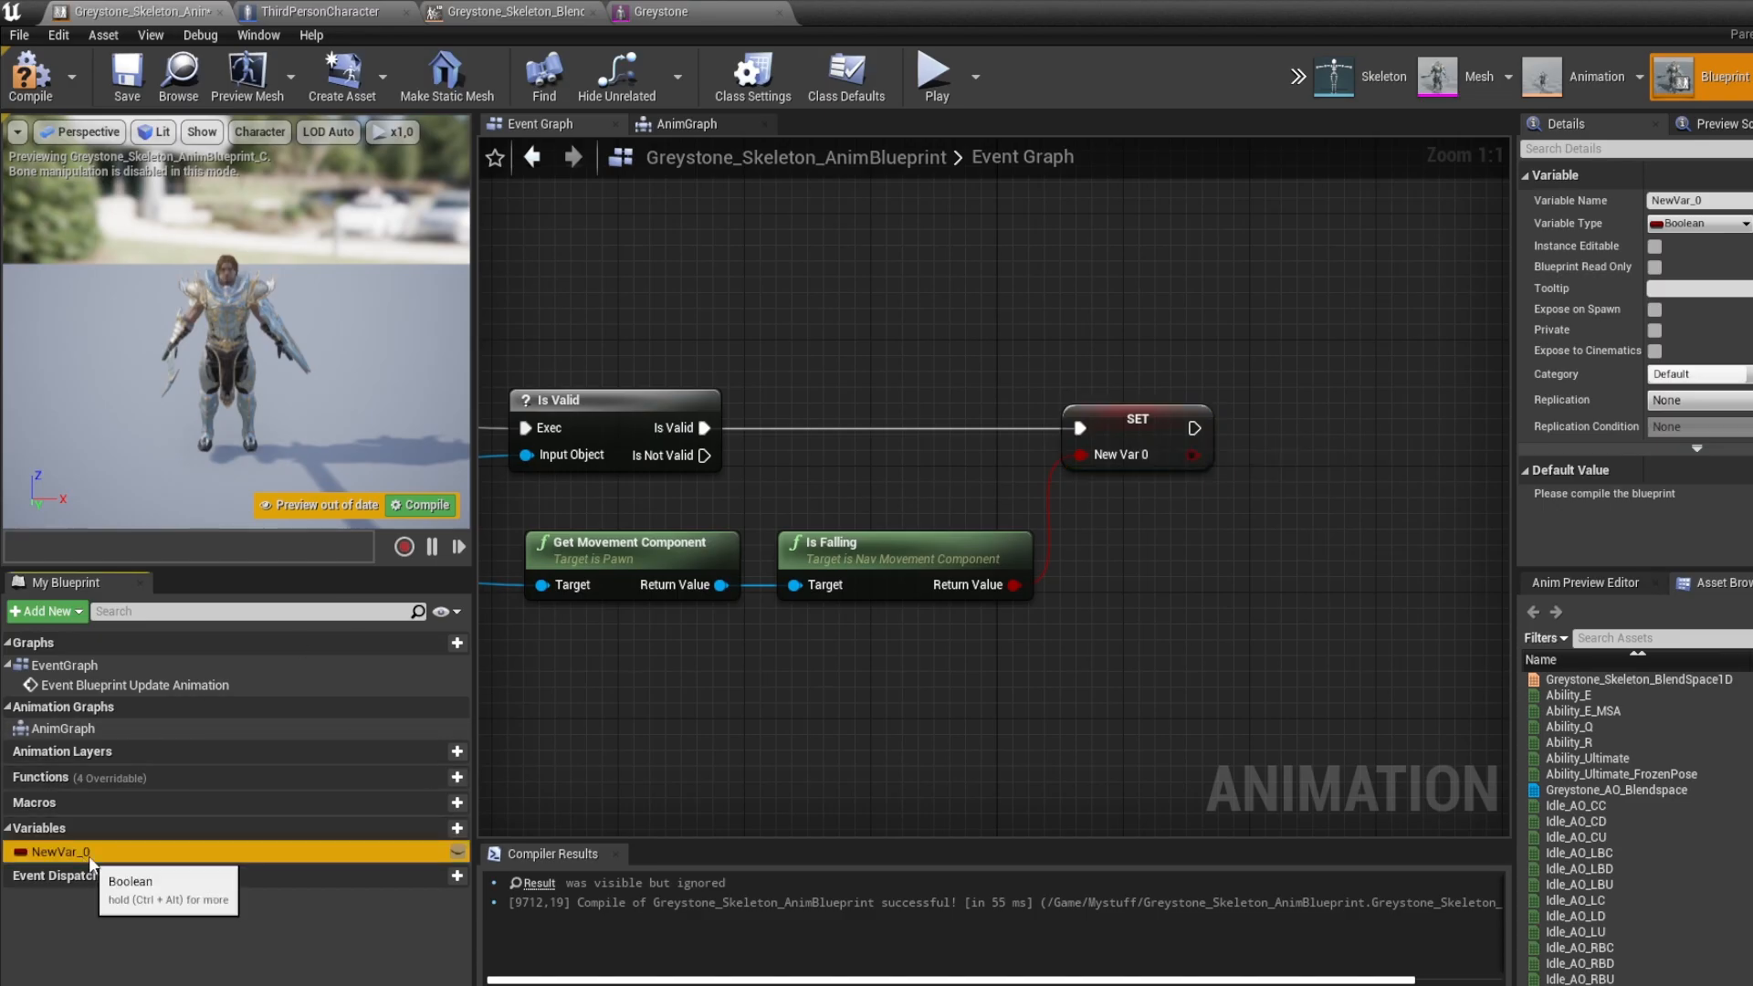
left_click(97, 857)
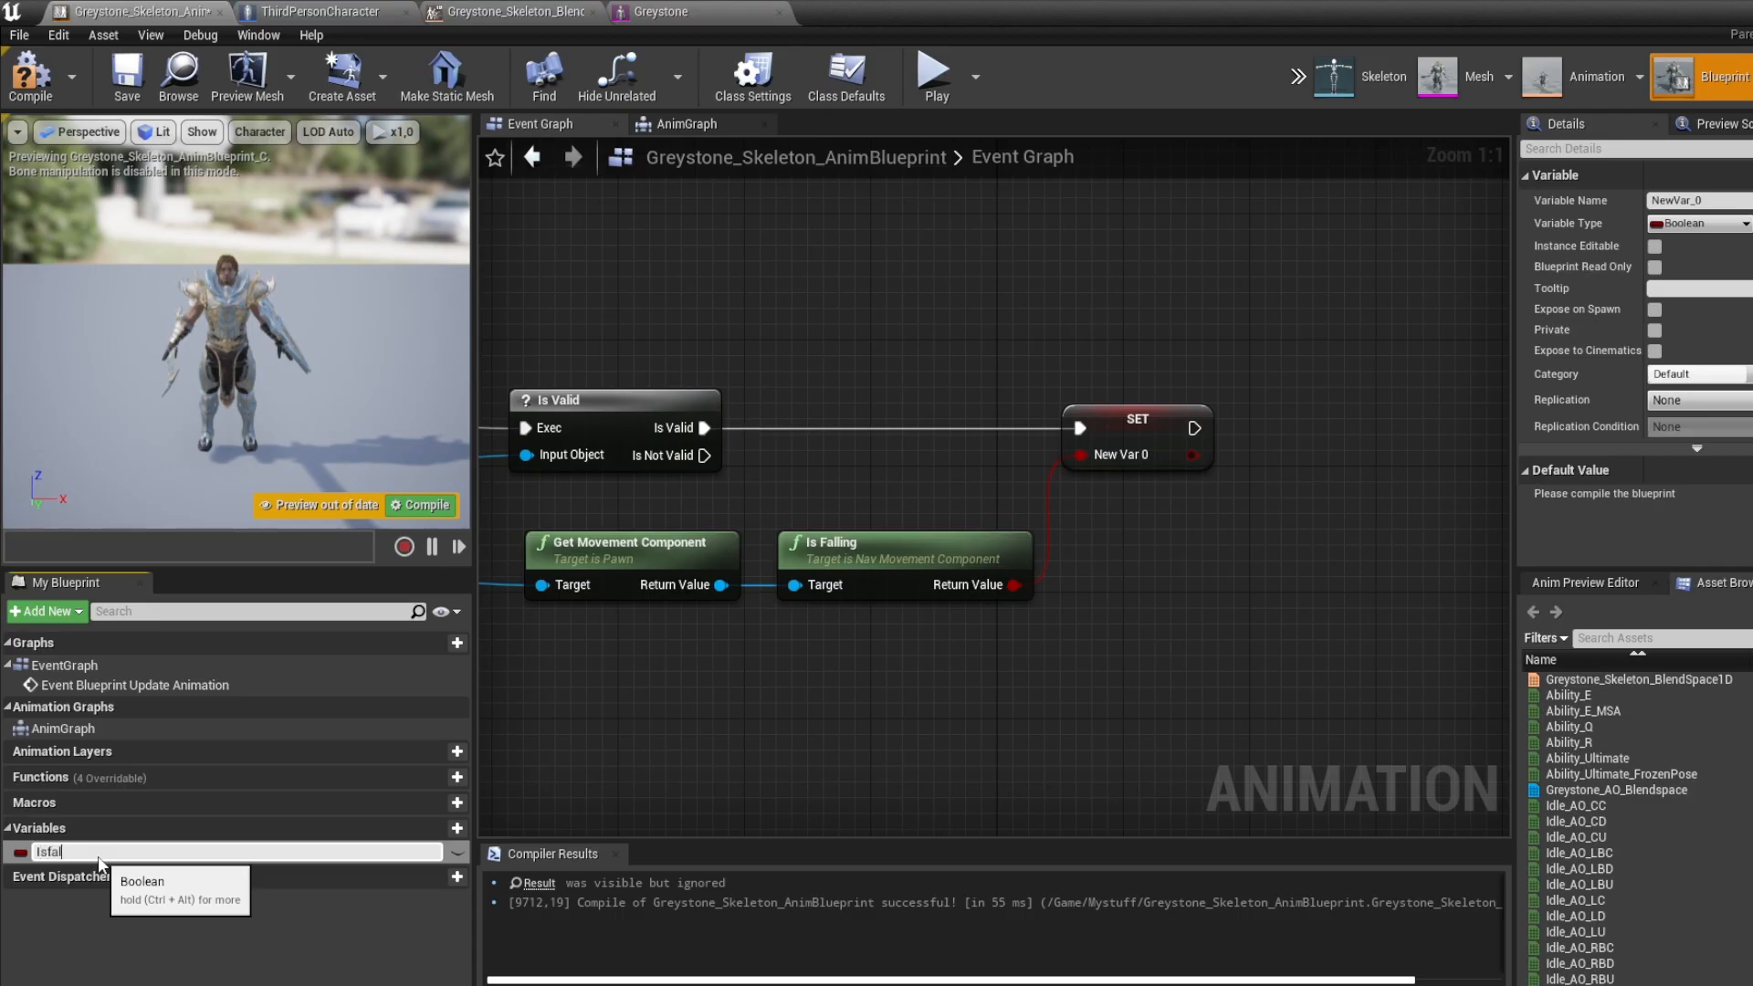
key("Return")
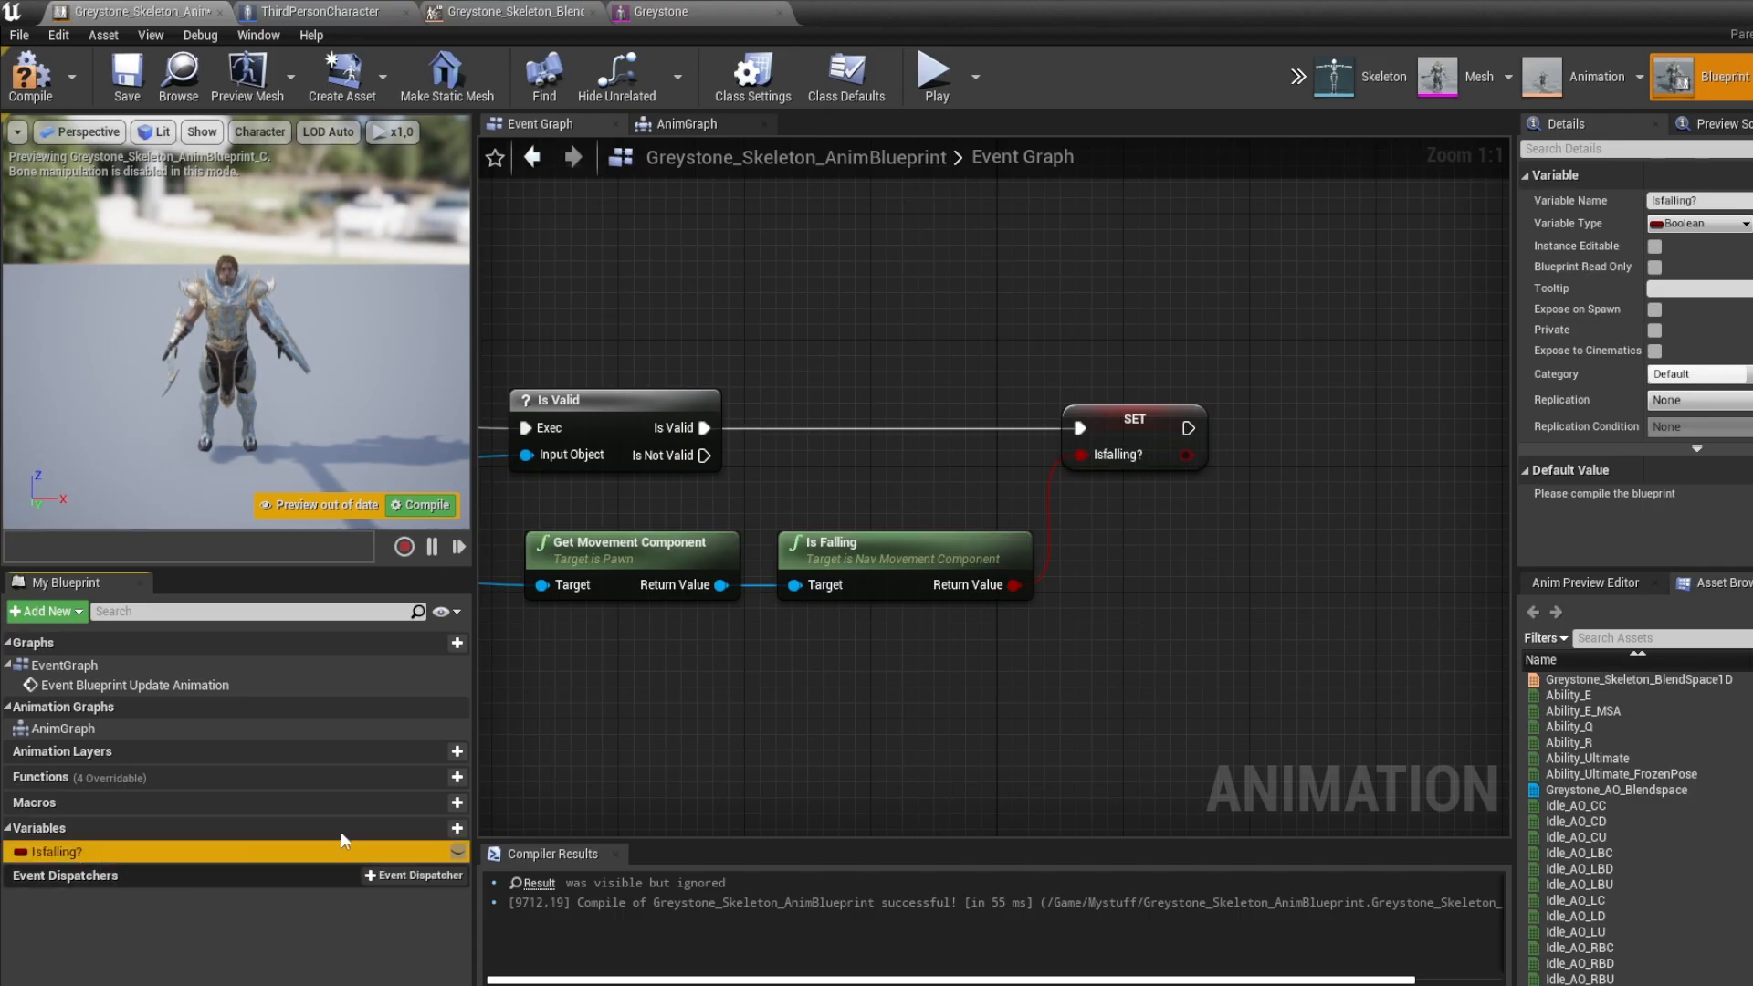
left_click(1117, 456)
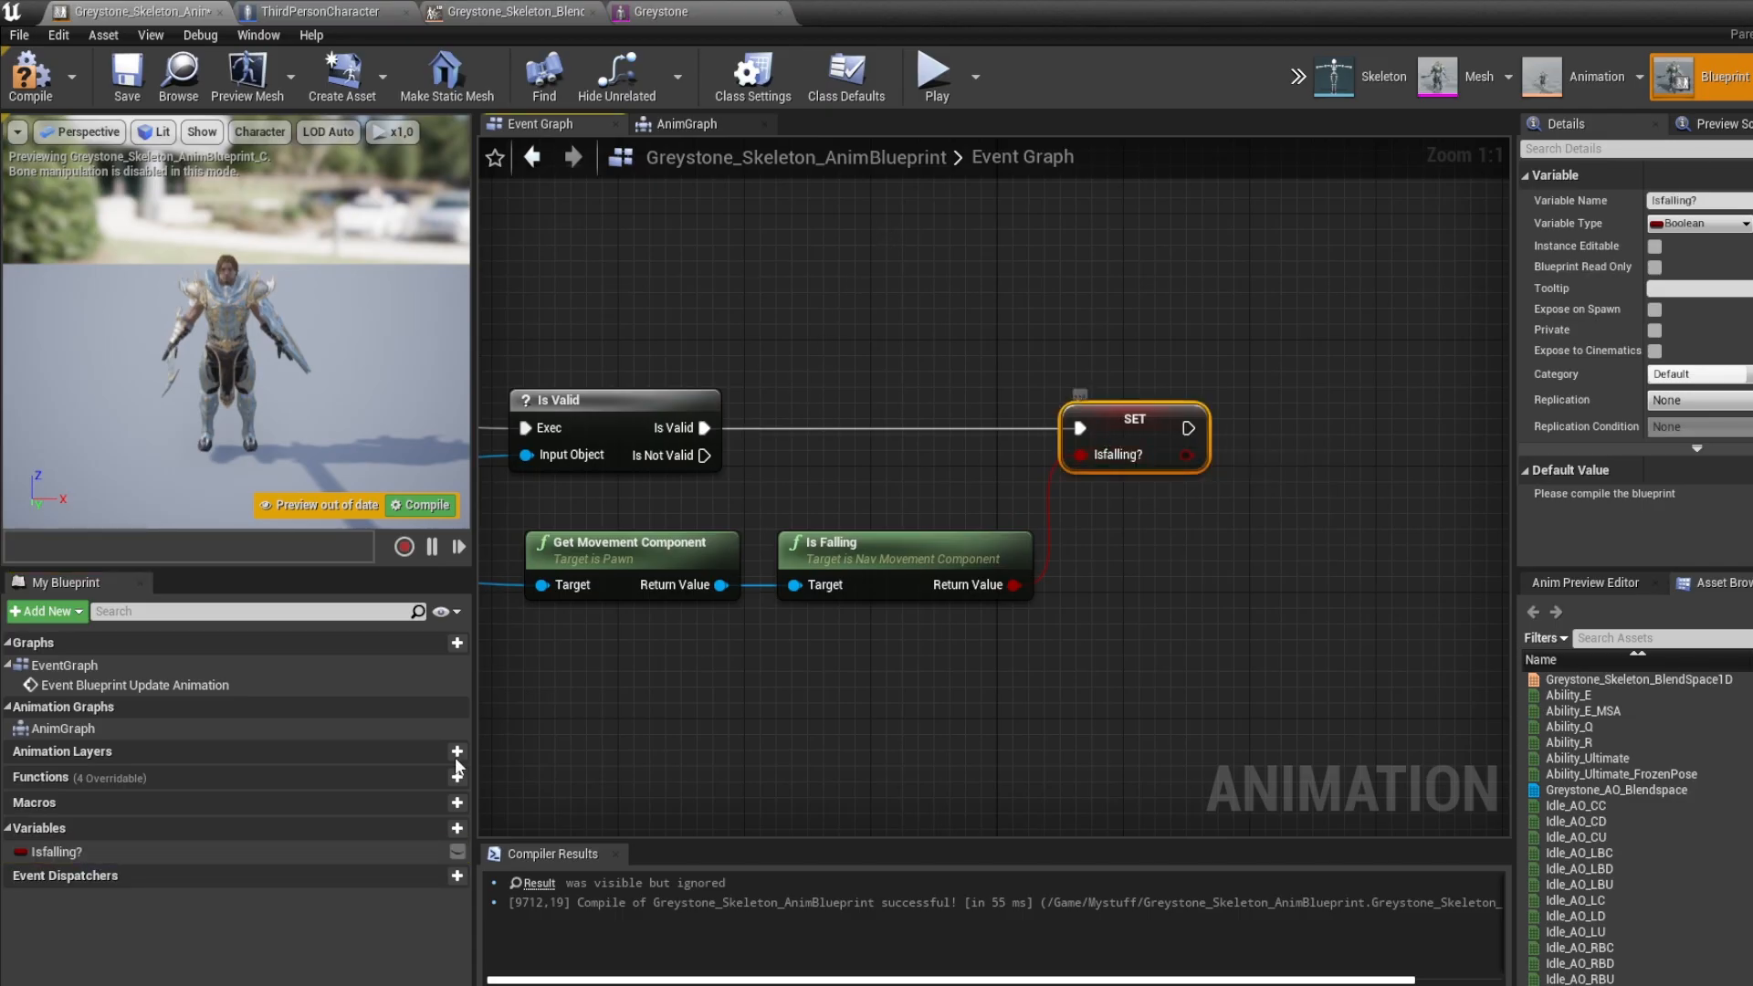
Rename the Boolean variable as "Is in air?" and compile the animation blueprint
left_click(100, 855)
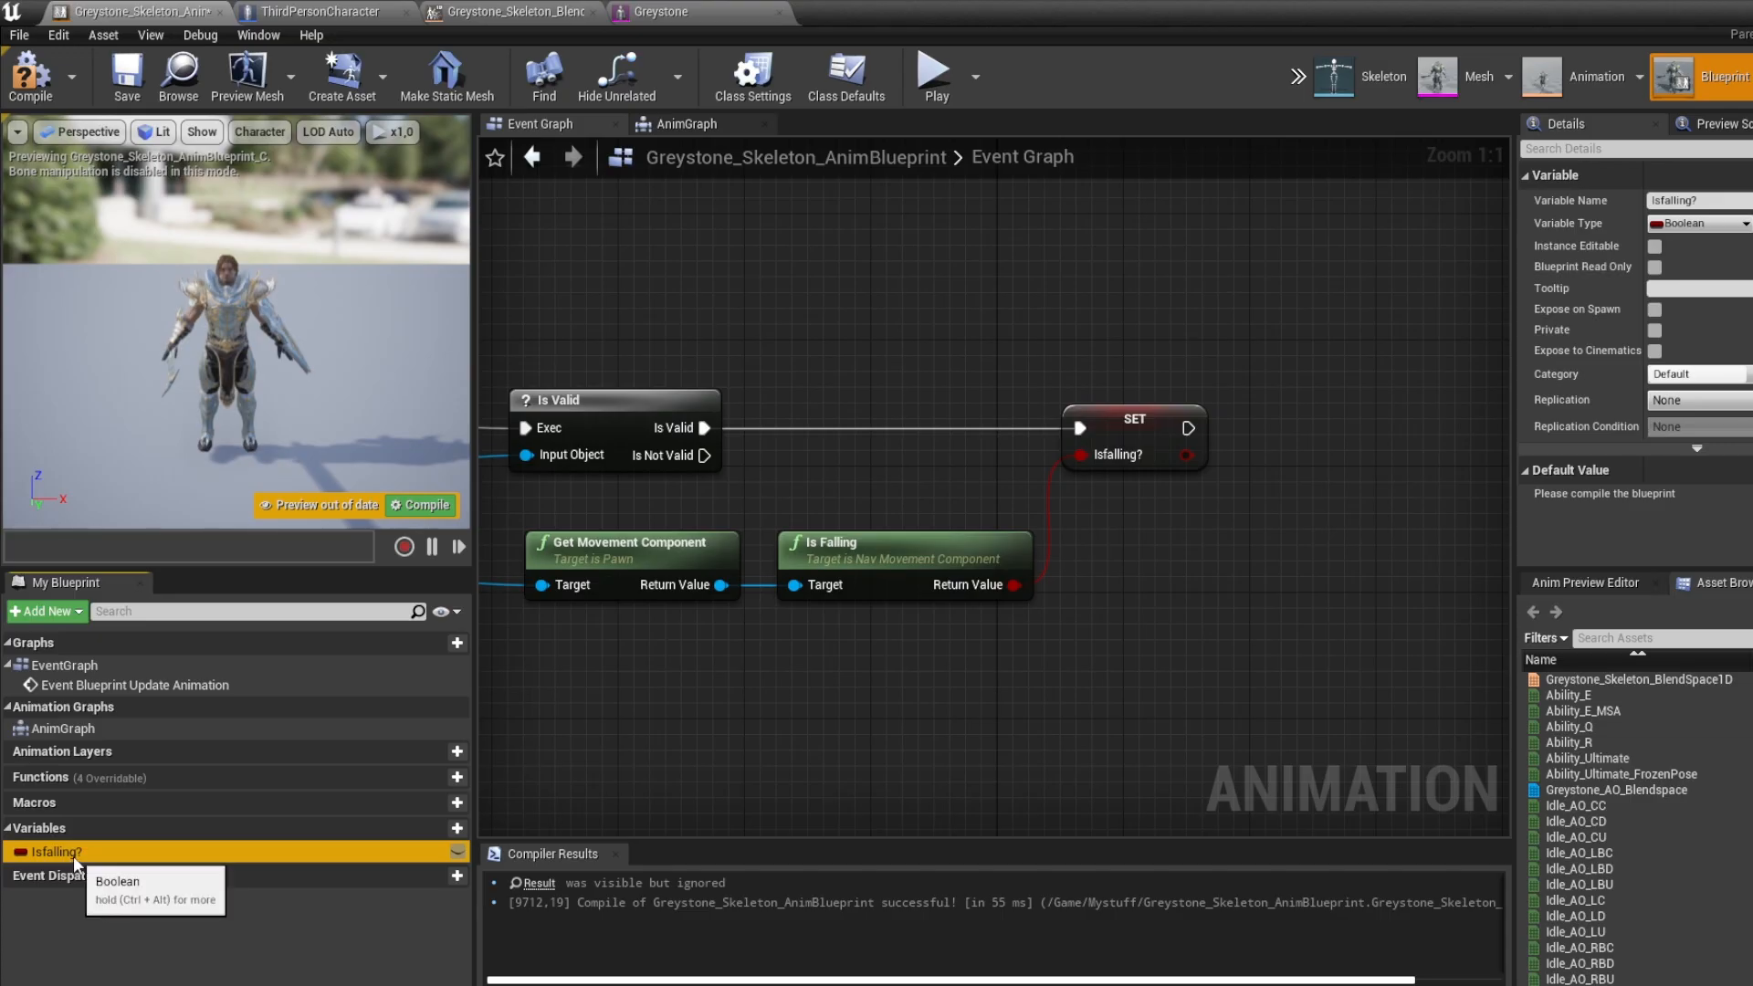
key("F2")
type("Is in")
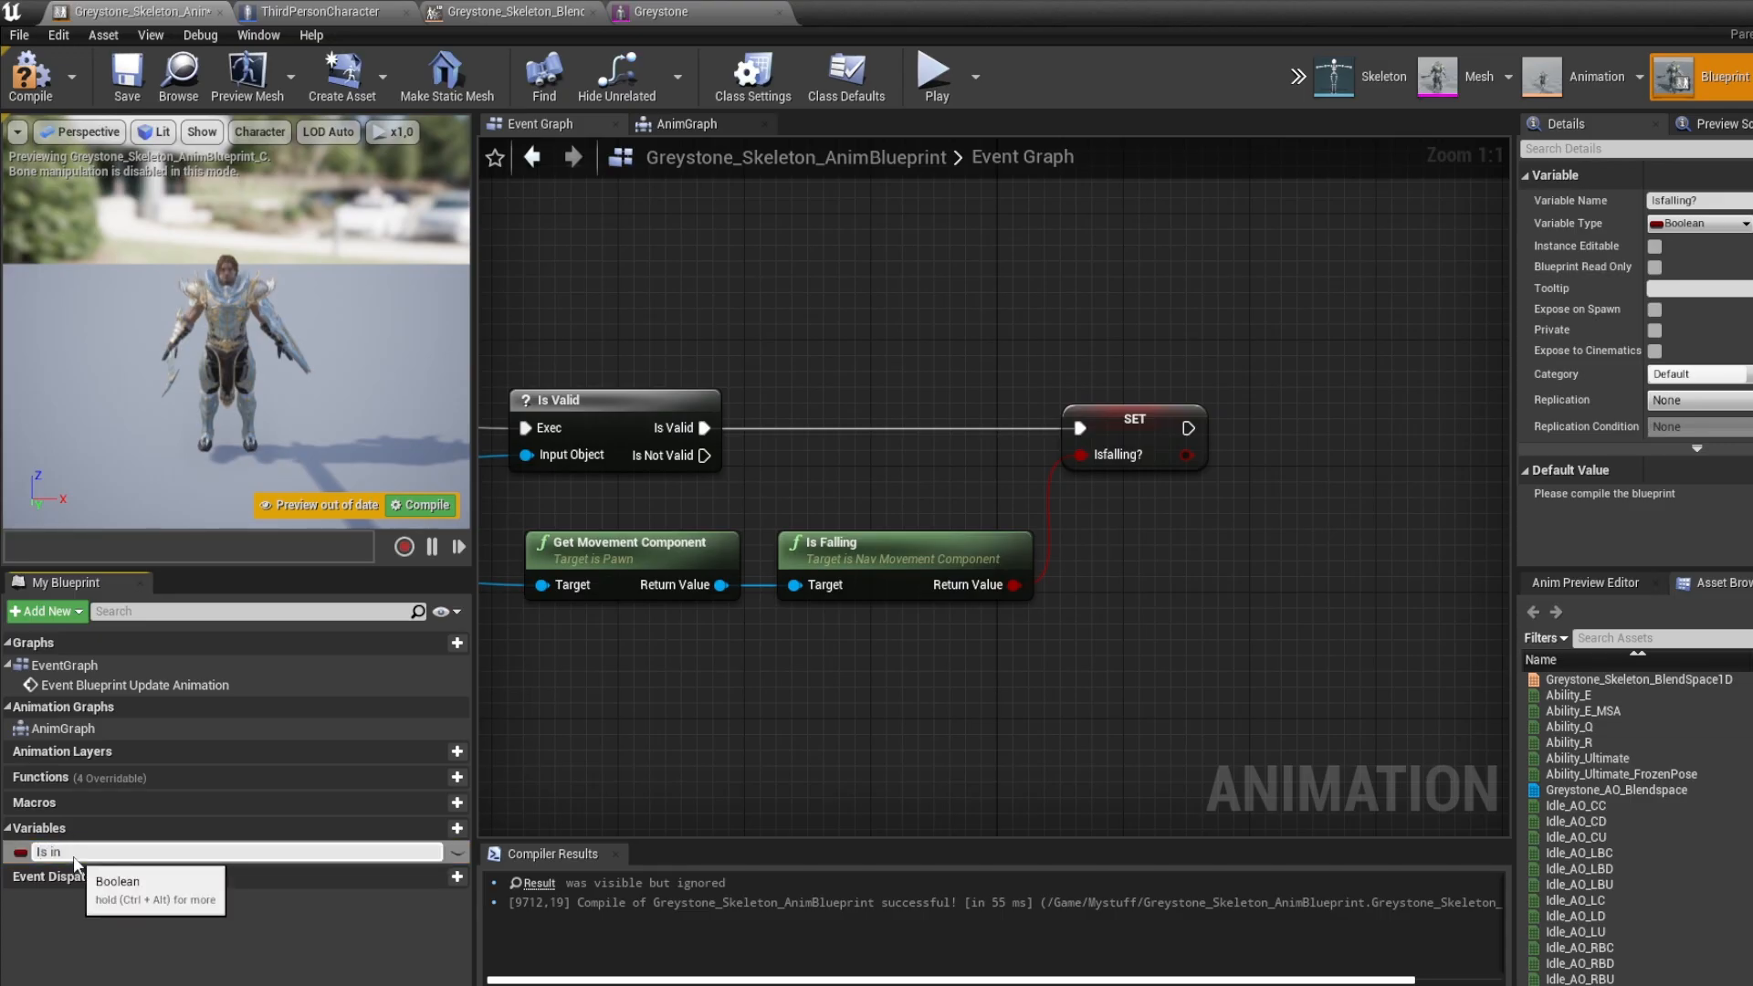
key("Return")
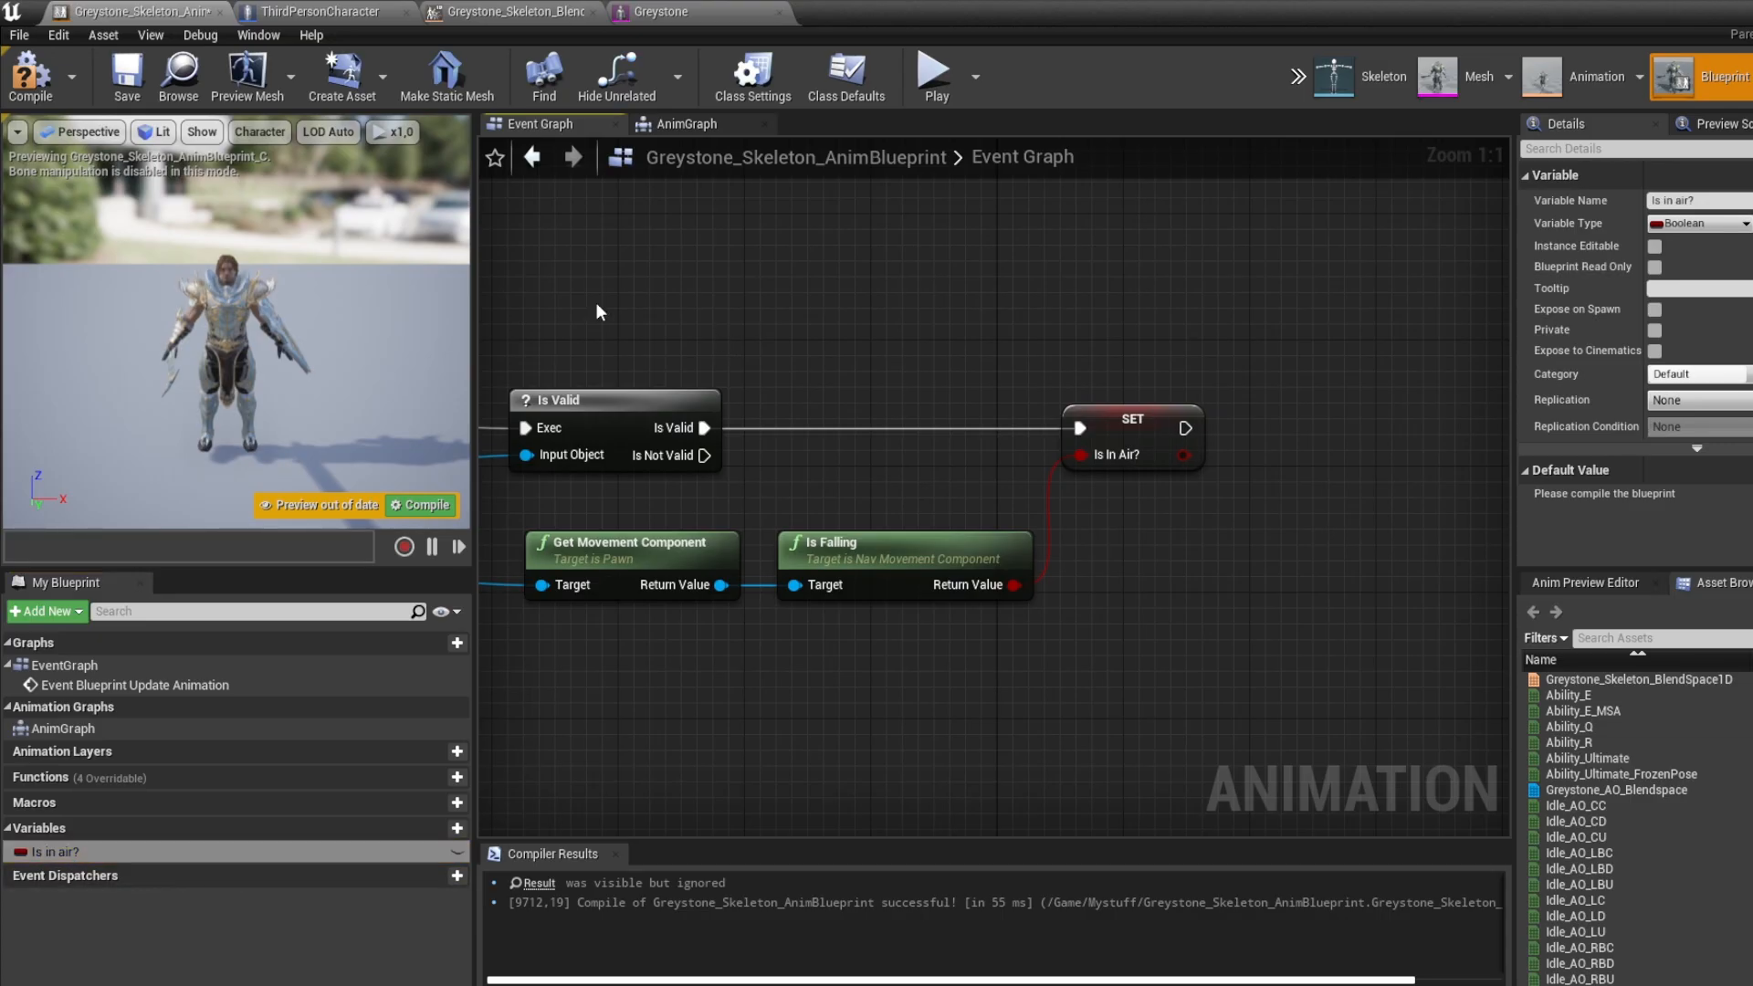
left_click(39, 89)
Add a Get Velocity node targeting the return value of Try Get Pawn Owner, beneath the existing nodes
right_click_drag(493, 511, 1037, 468)
left_click(829, 519)
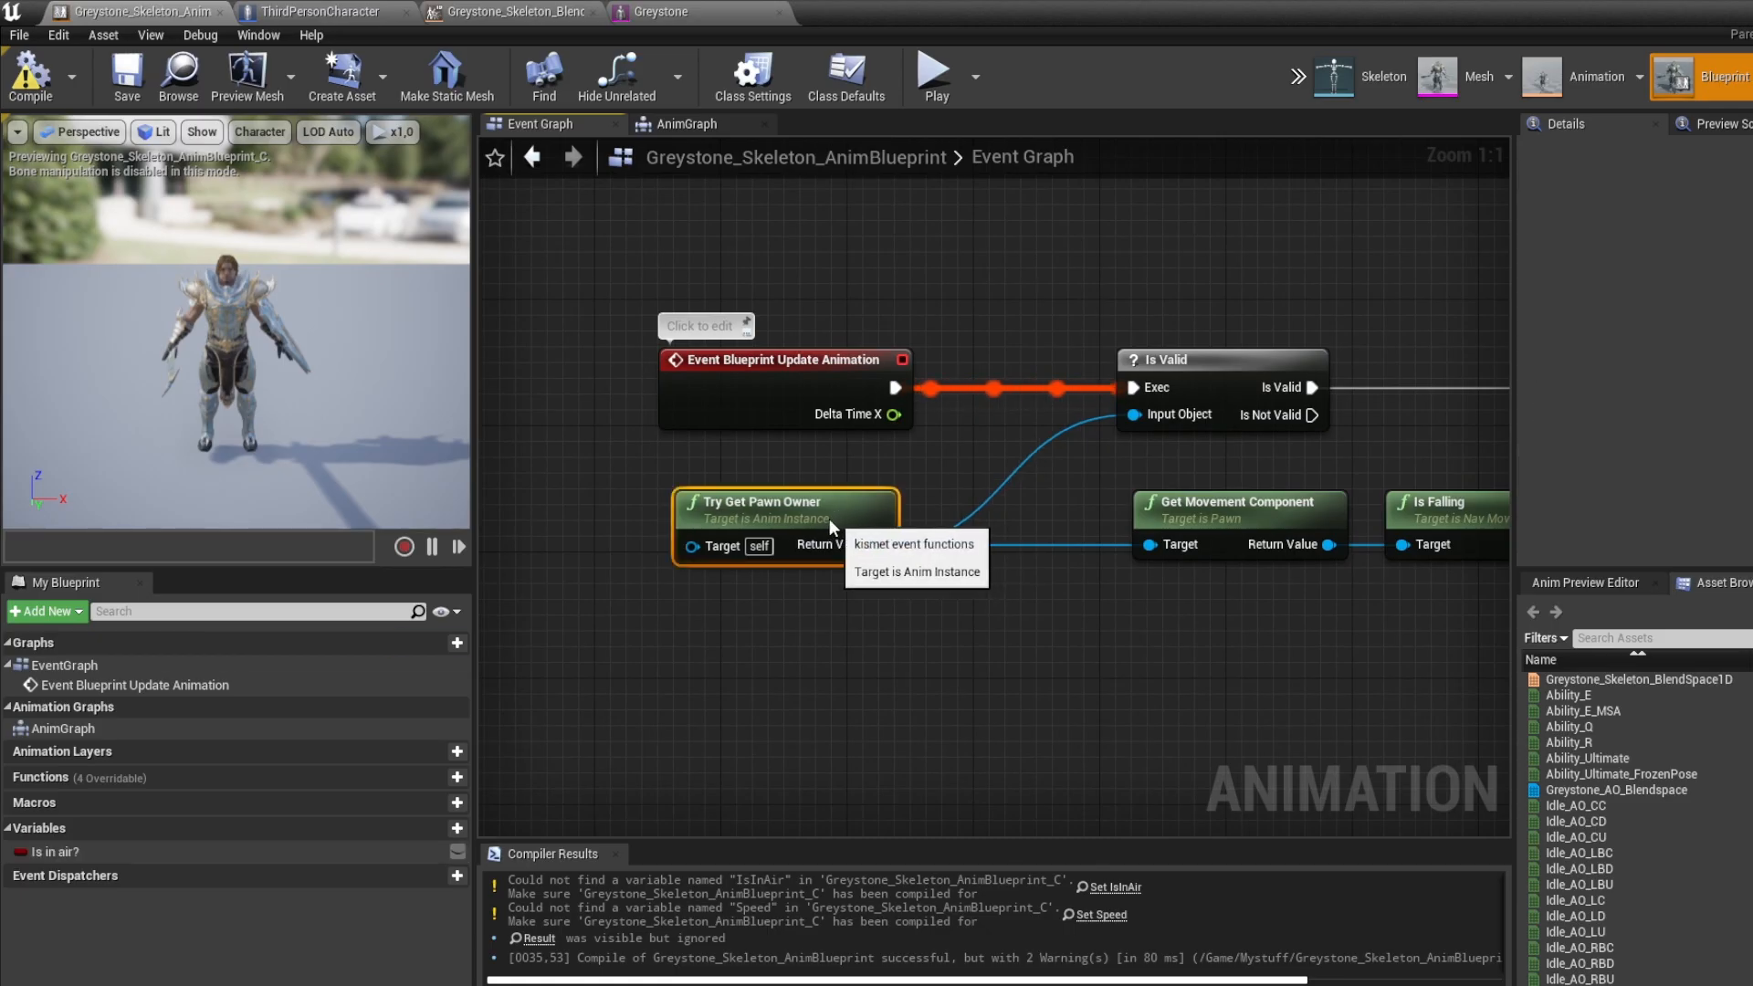
right_click_drag(982, 617, 789, 523)
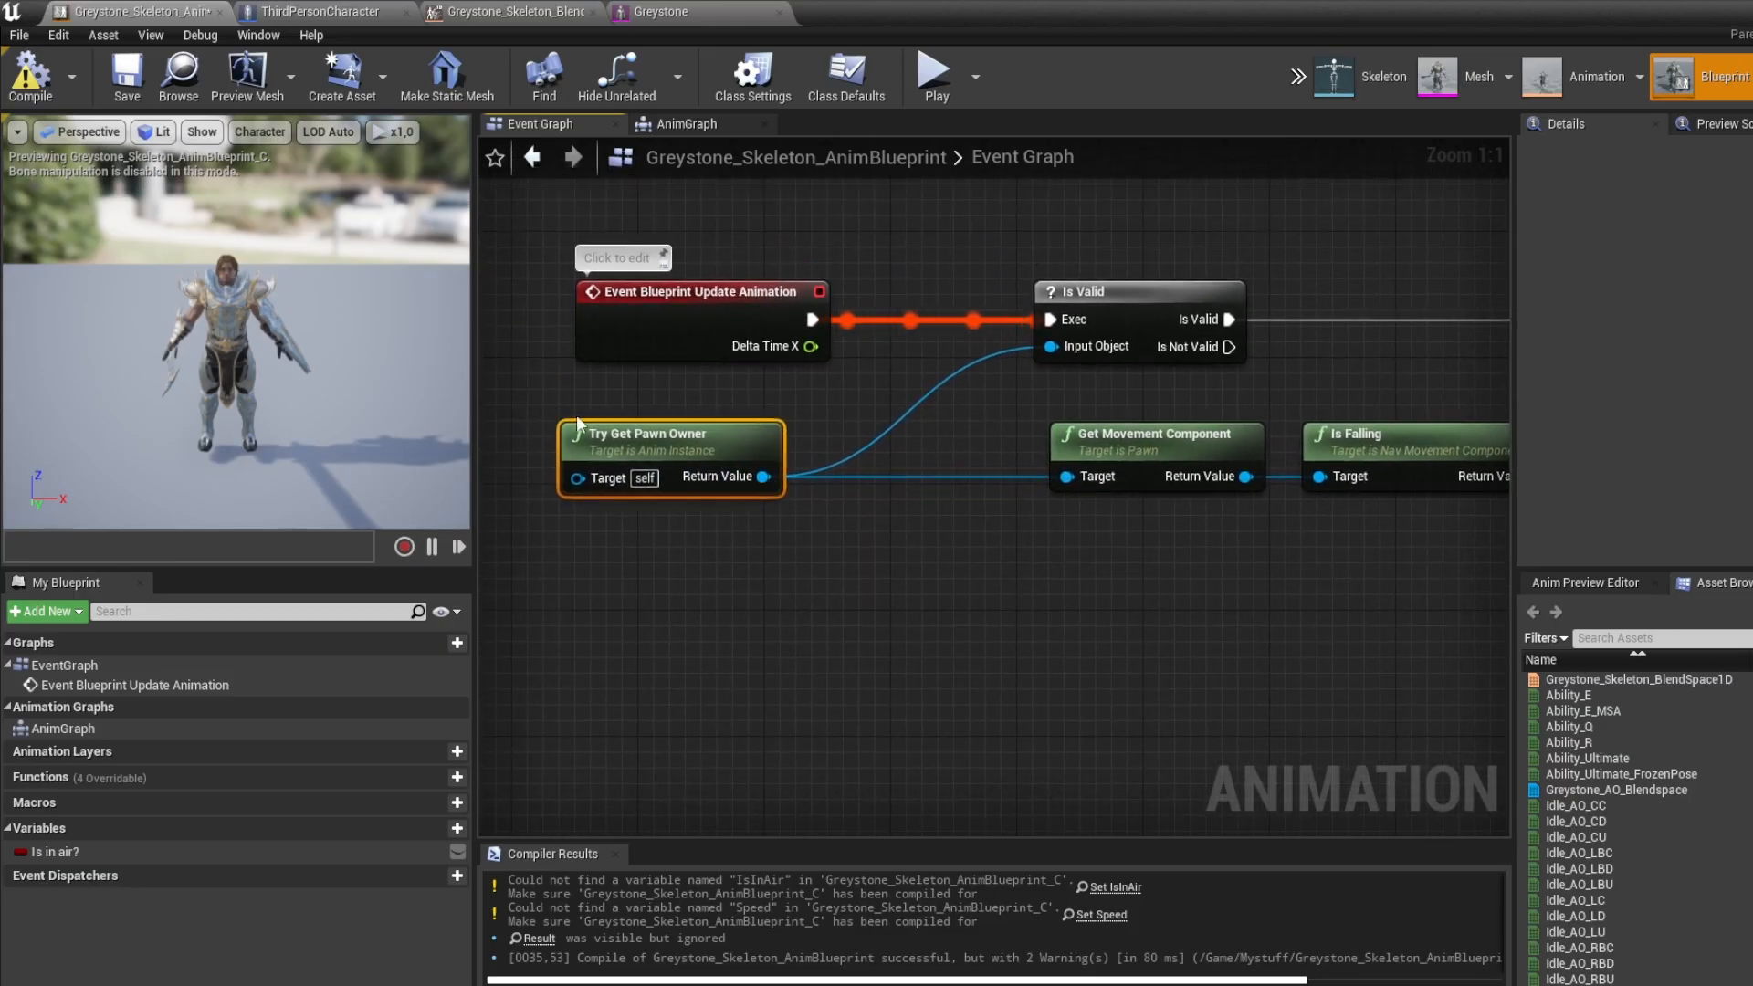
right_click_drag(954, 619, 904, 584)
scroll(943, 618, "down", 3)
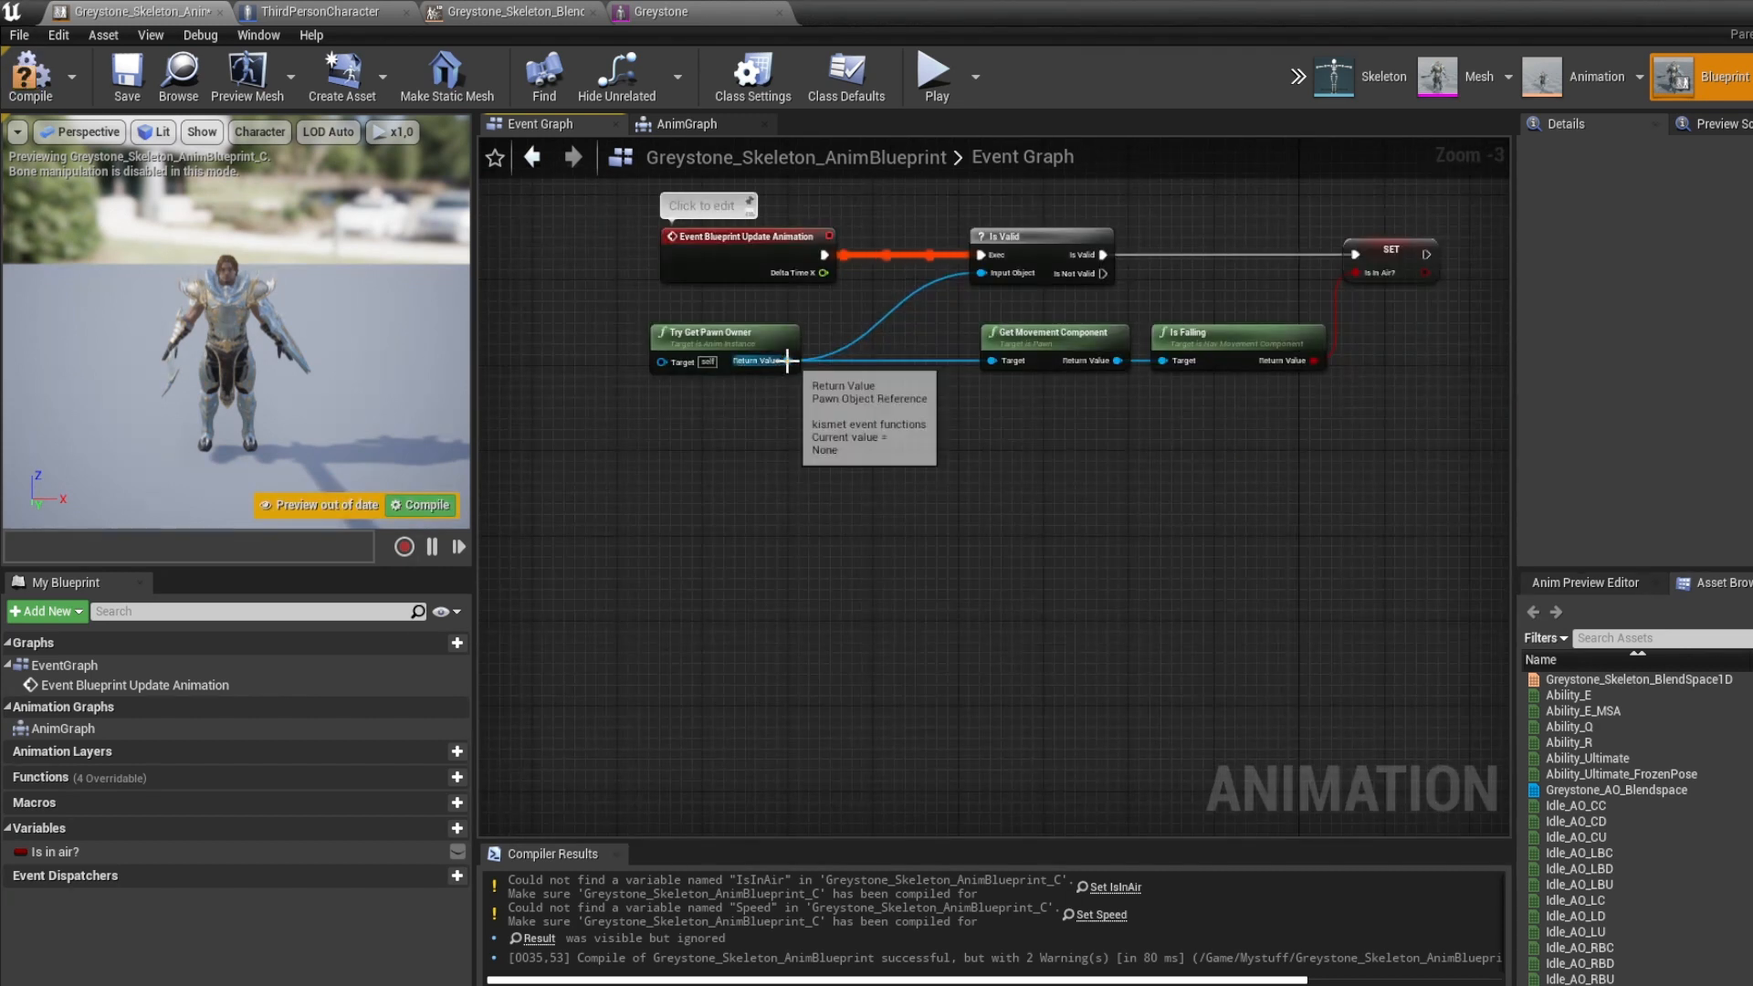
left_click_drag(788, 360, 896, 495)
type("get veloc")
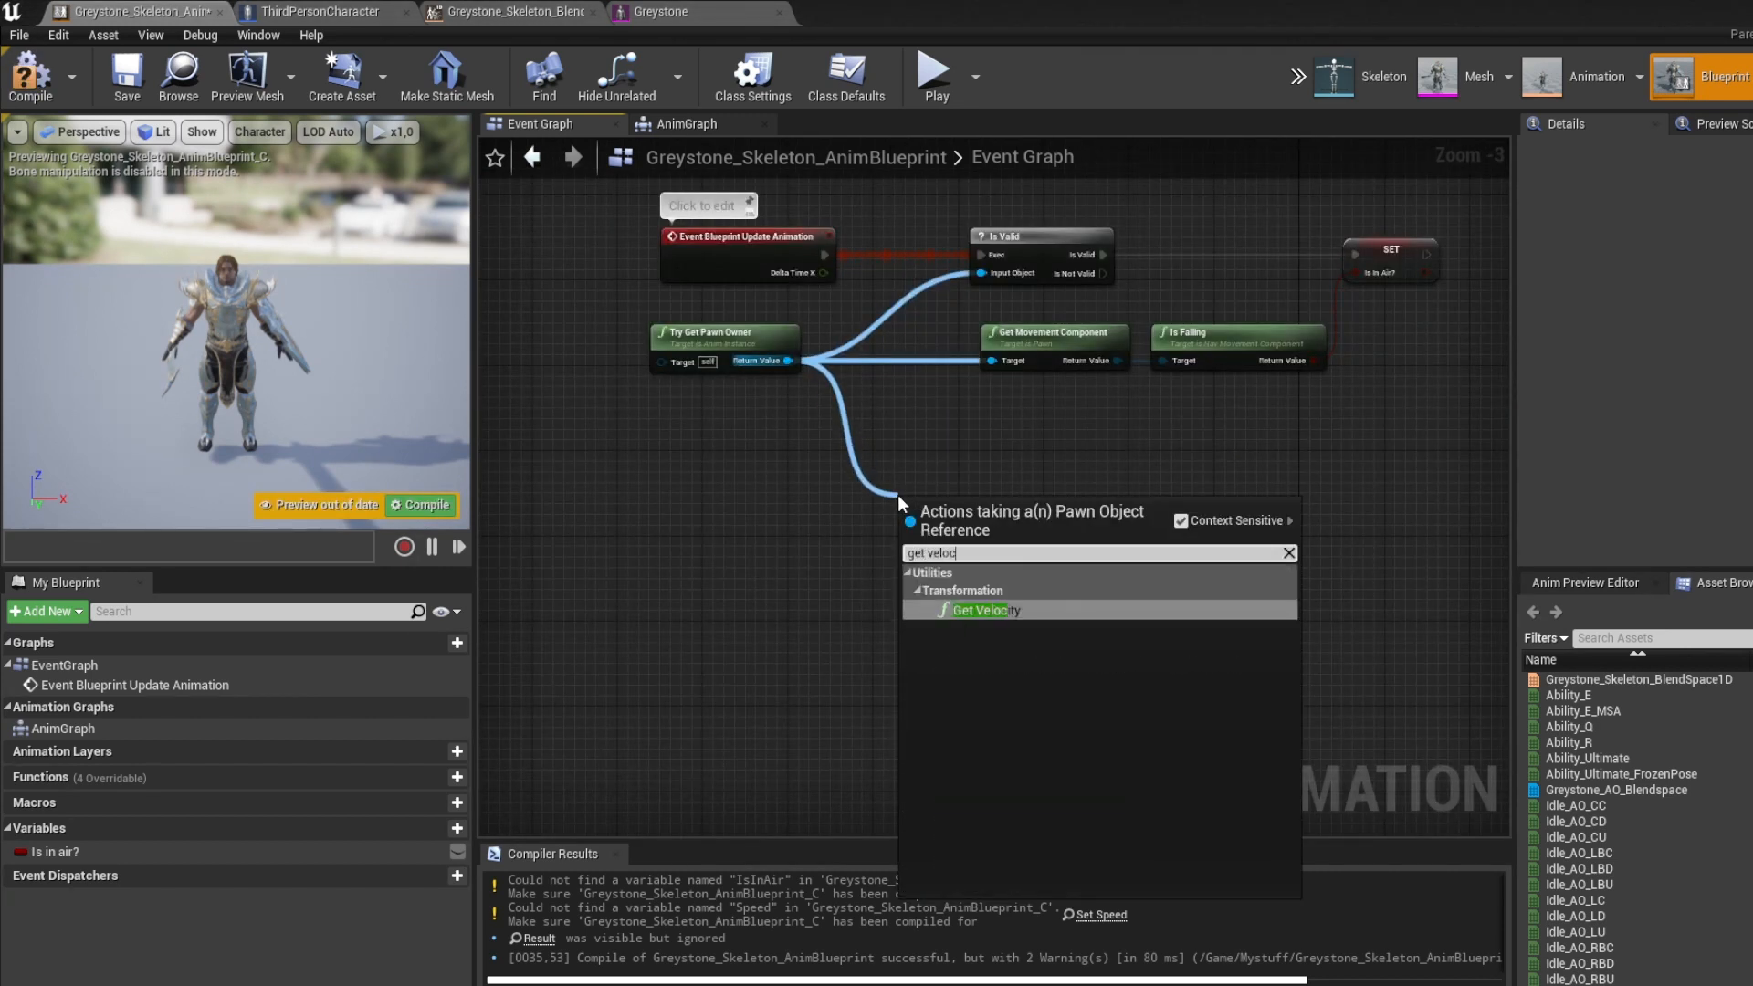
key("Return")
Add a VectorLength node driven by Get Velocity's return value
left_click_drag(1008, 532, 1125, 535)
type("spee")
key("BackSpace")
key("BackSpace")
key("BackSpace")
key("BackSpace")
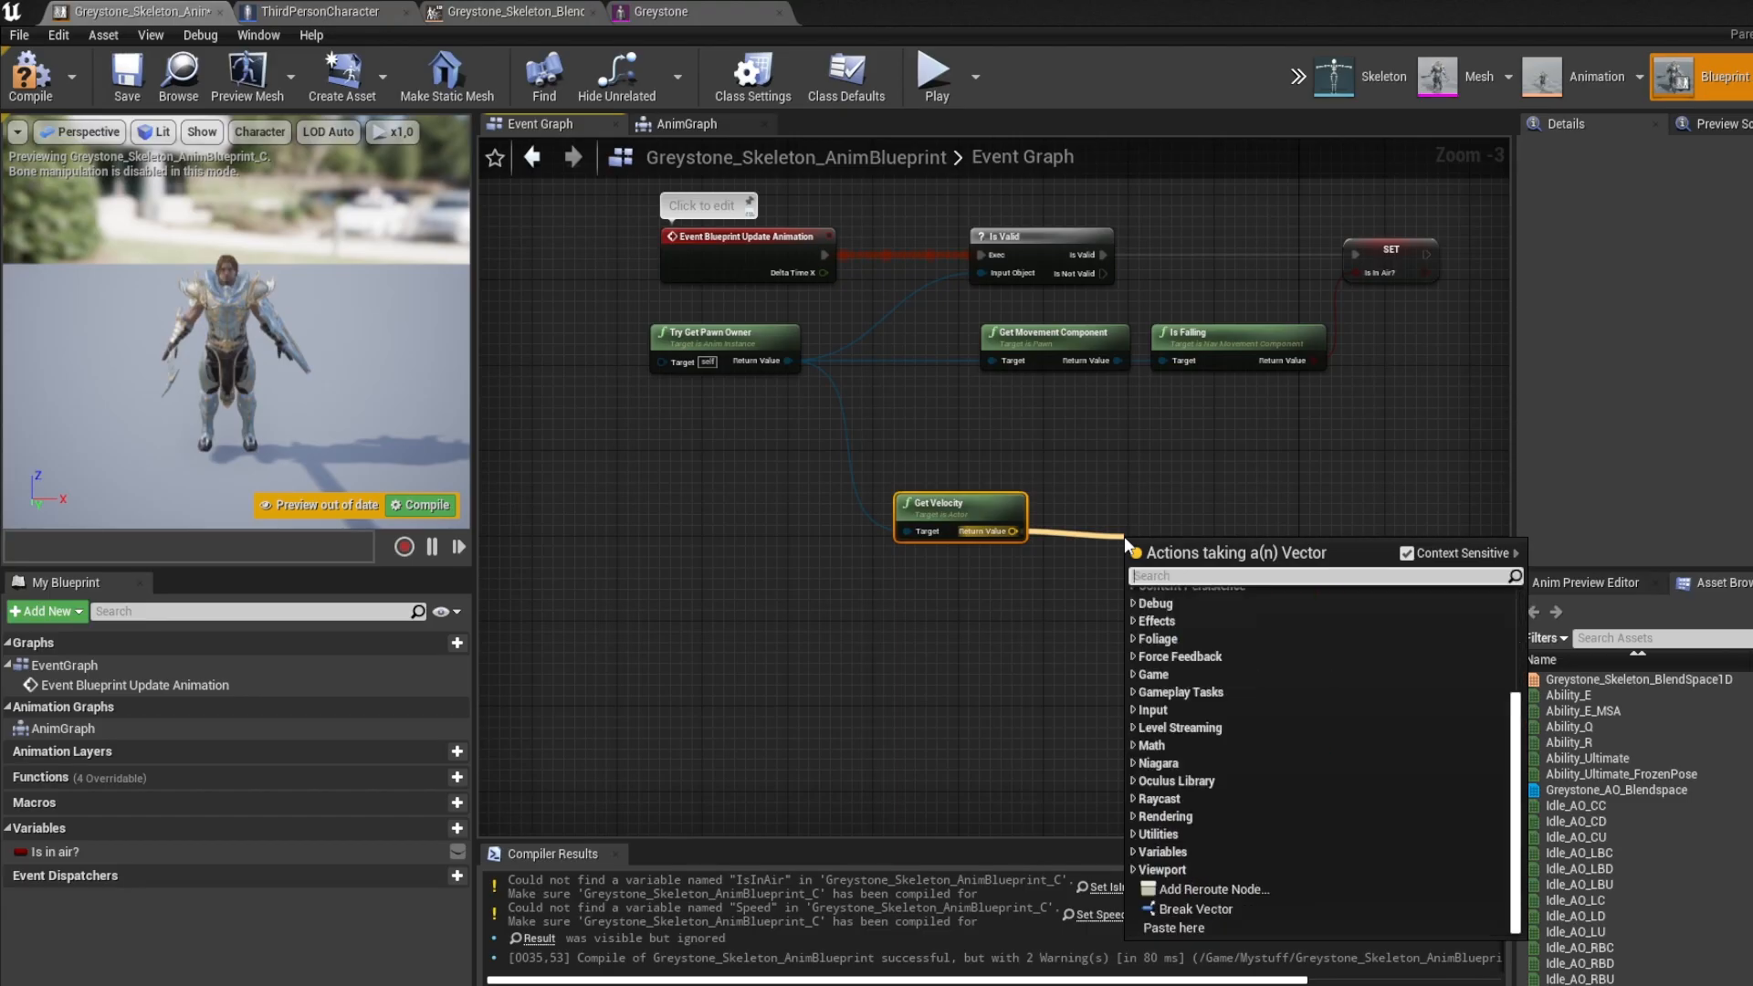
type("get vector")
key("BackSpace")
key("BackSpace")
key("BackSpace")
key("BackSpace")
key("BackSpace")
key("BackSpace")
key("BackSpace")
key("BackSpace")
key("BackSpace")
key("BackSpace")
key("BackSpace")
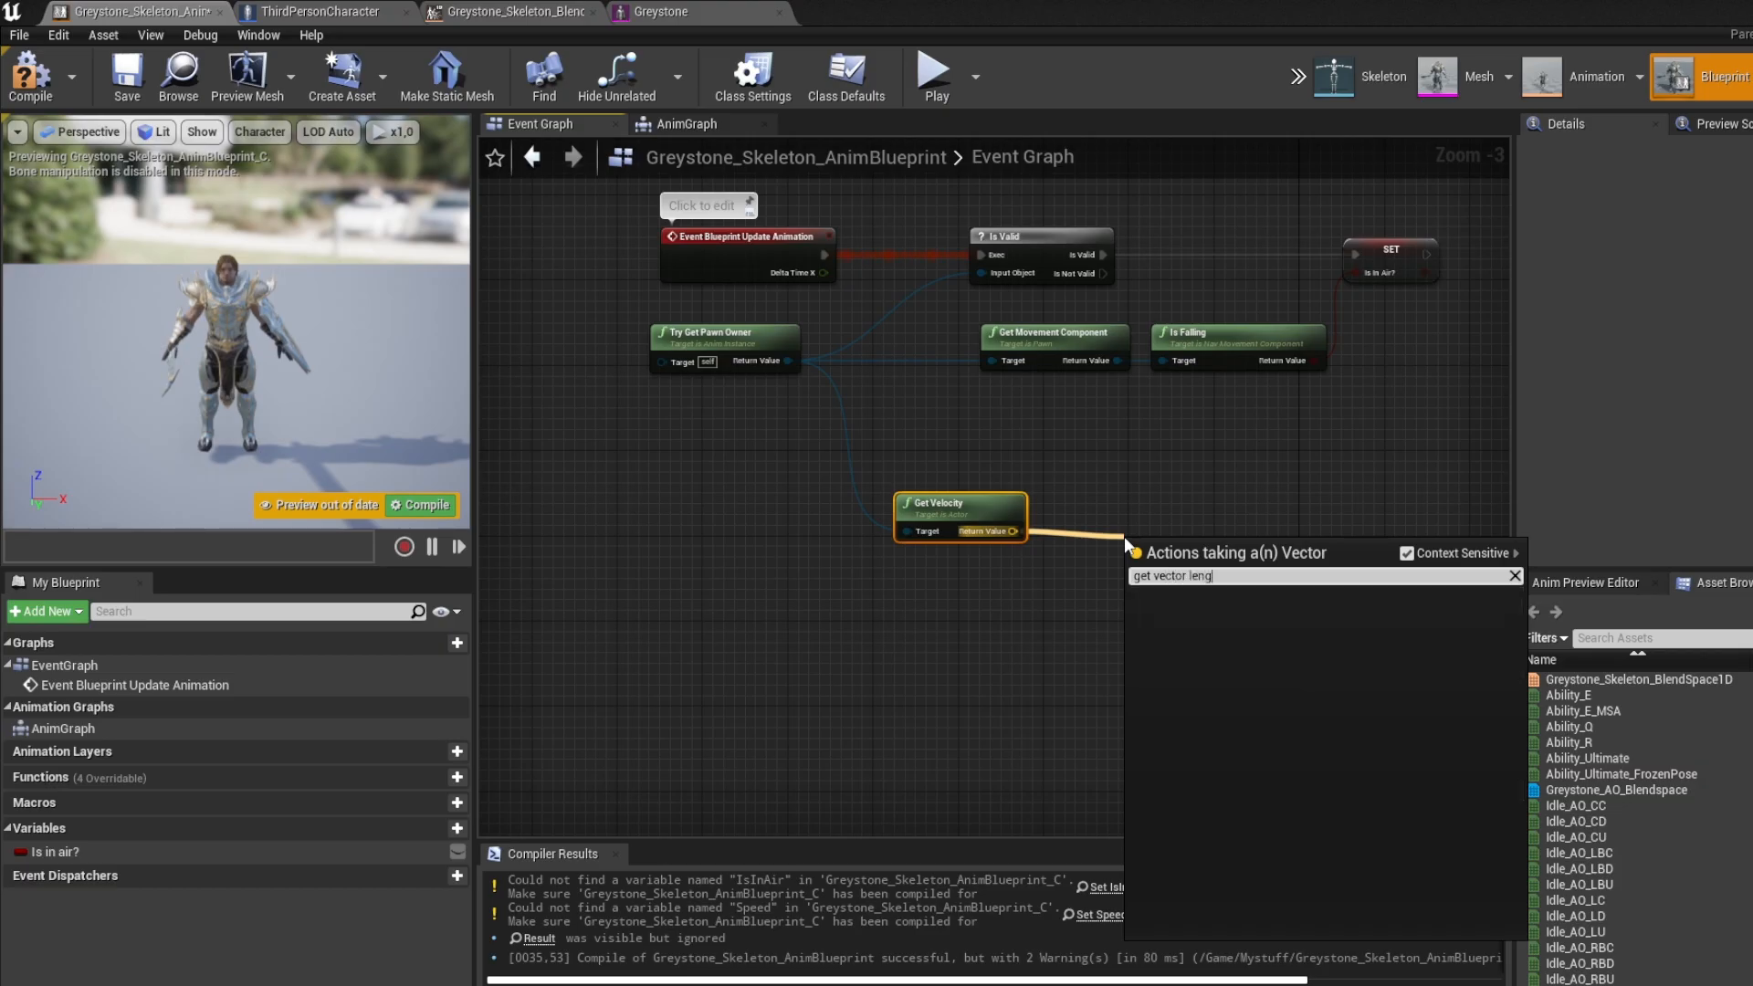
type("vector leng")
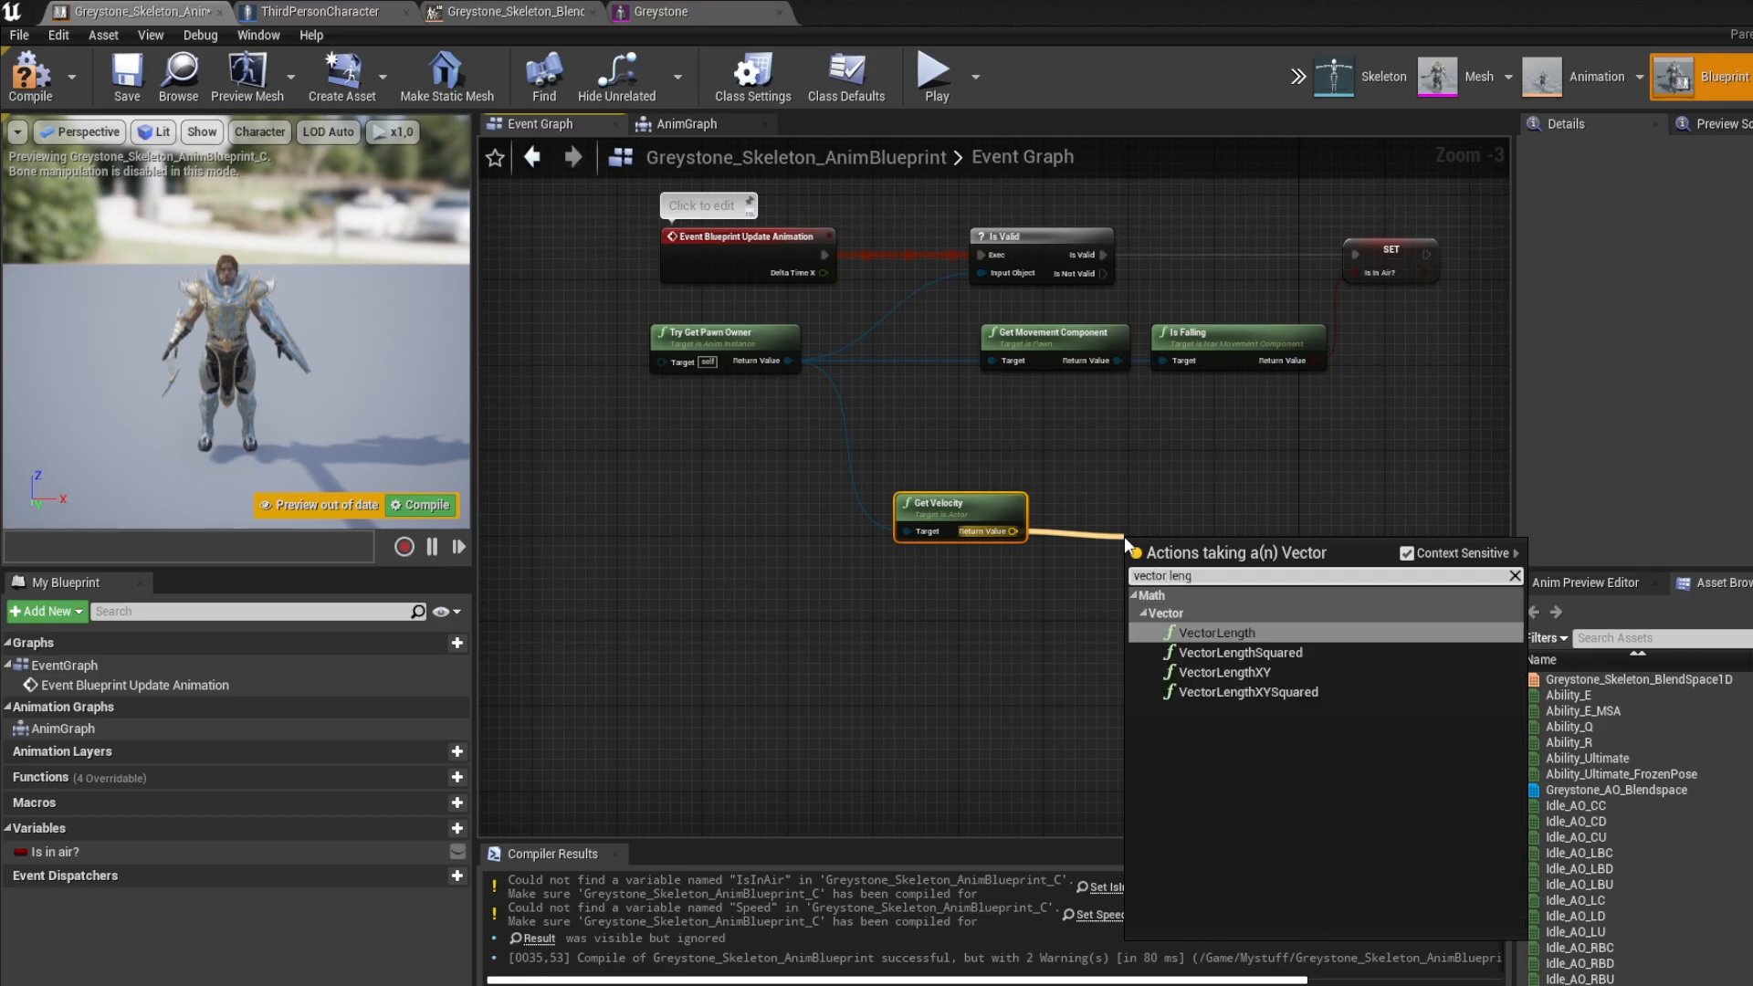
key("Return")
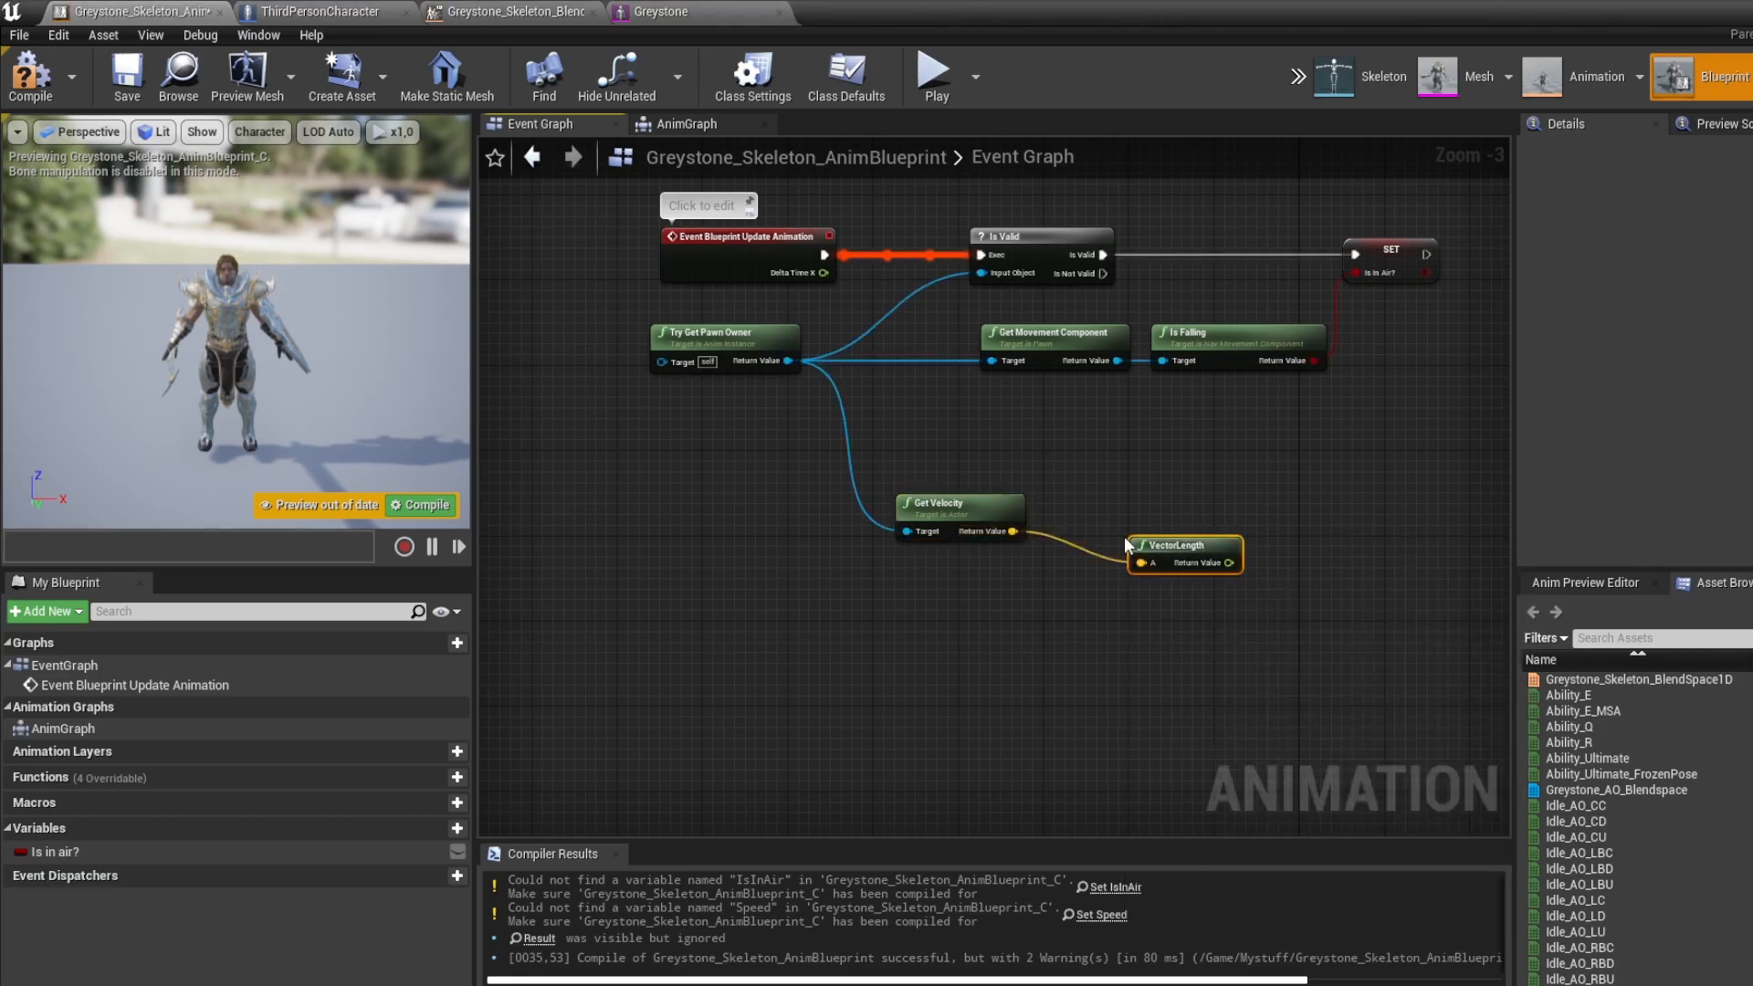
Align VectorLength with Get Velocity, promote its return value to a variable, and place that SET node beside the "Is In Air?" SET node
scroll(1157, 520, "up", 1)
right_click_drag(1157, 521, 913, 511)
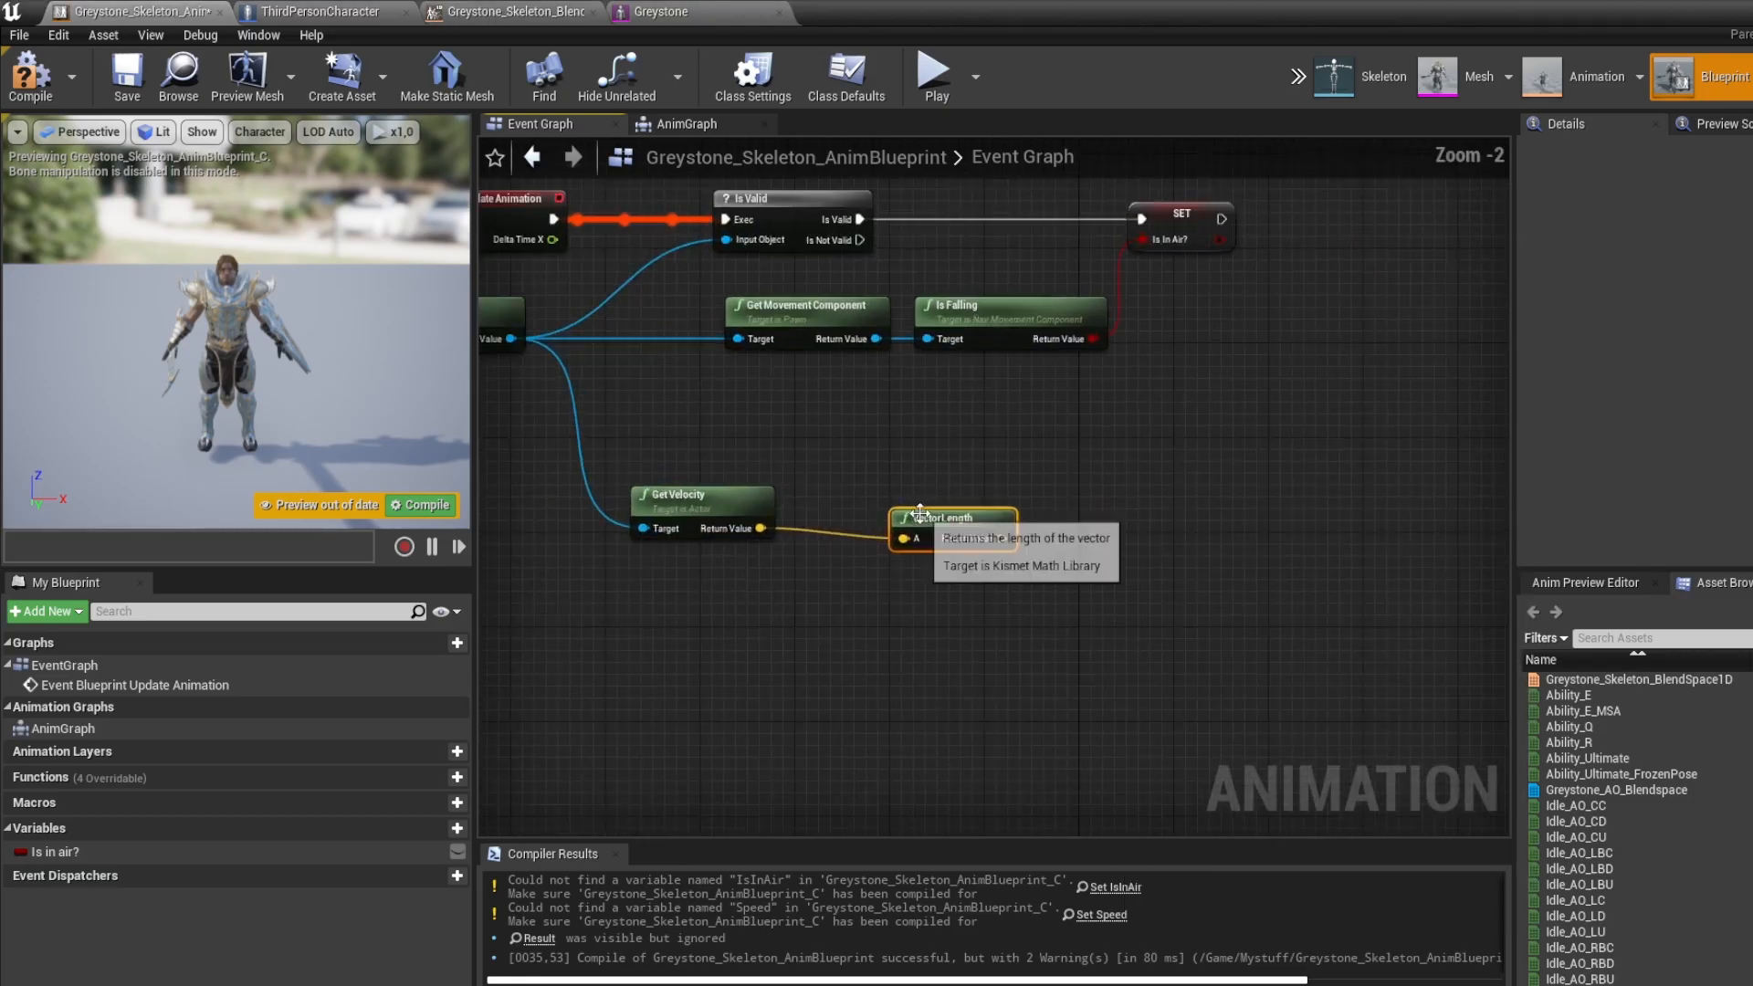
right_click(995, 527)
left_click(1060, 551)
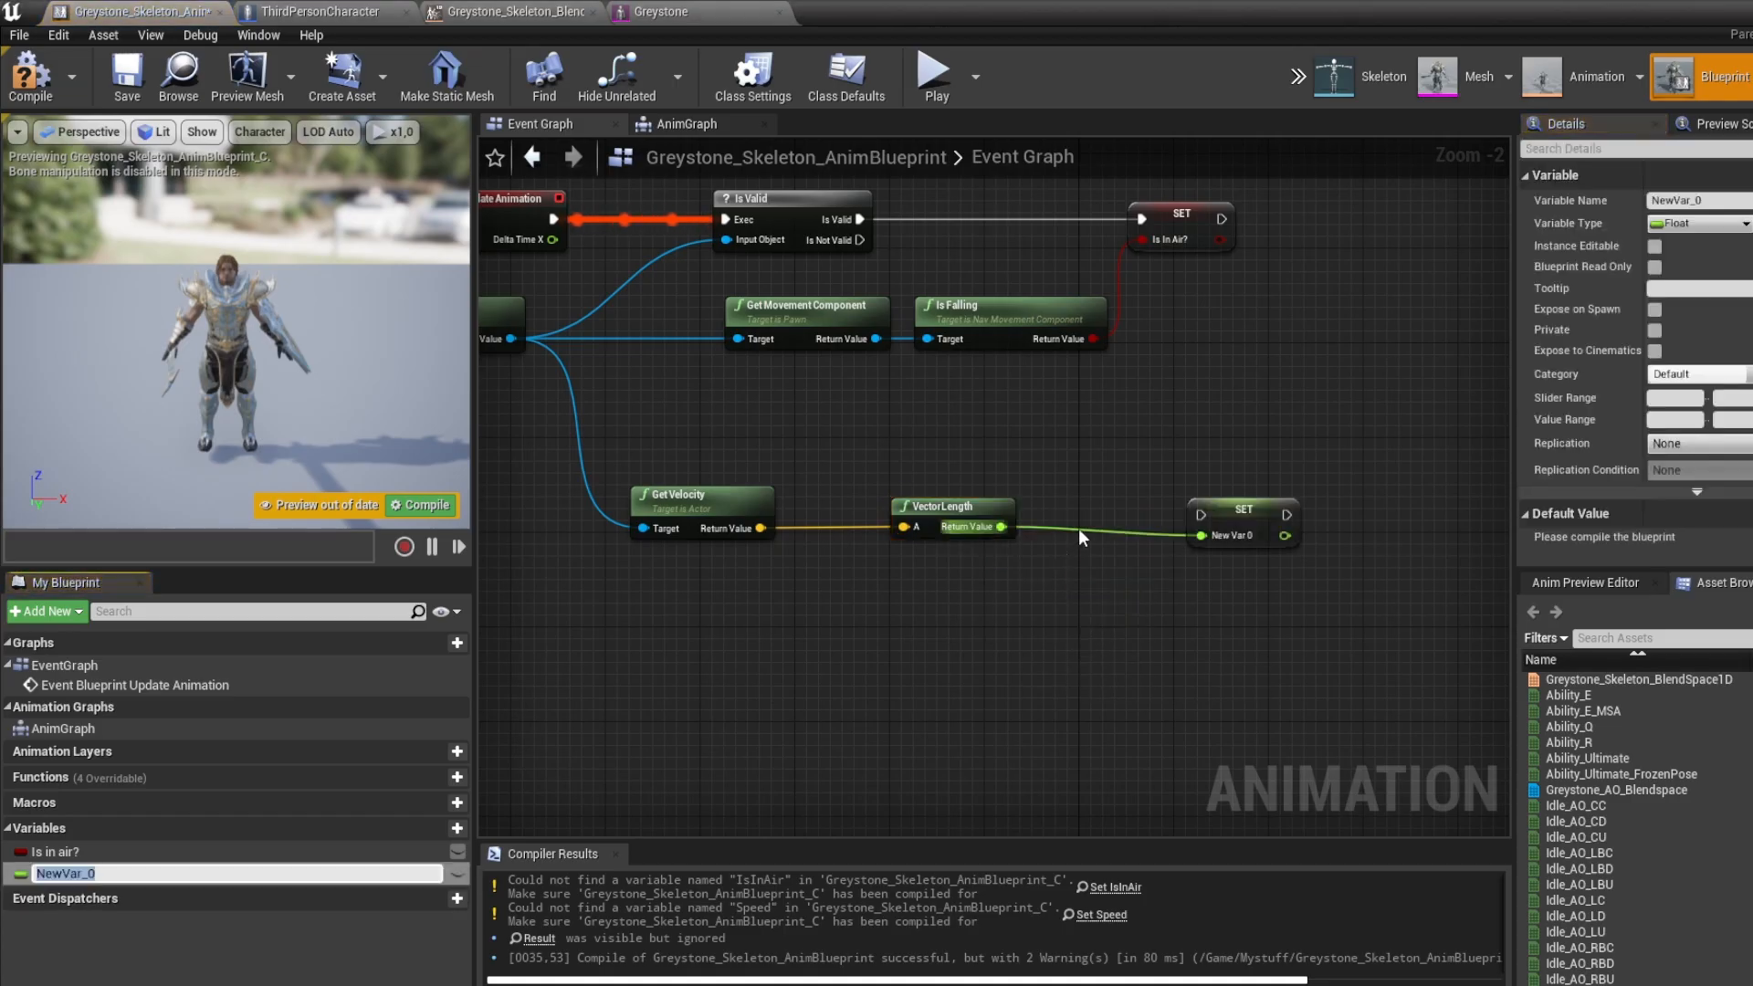
left_click_drag(1304, 545, 1349, 228)
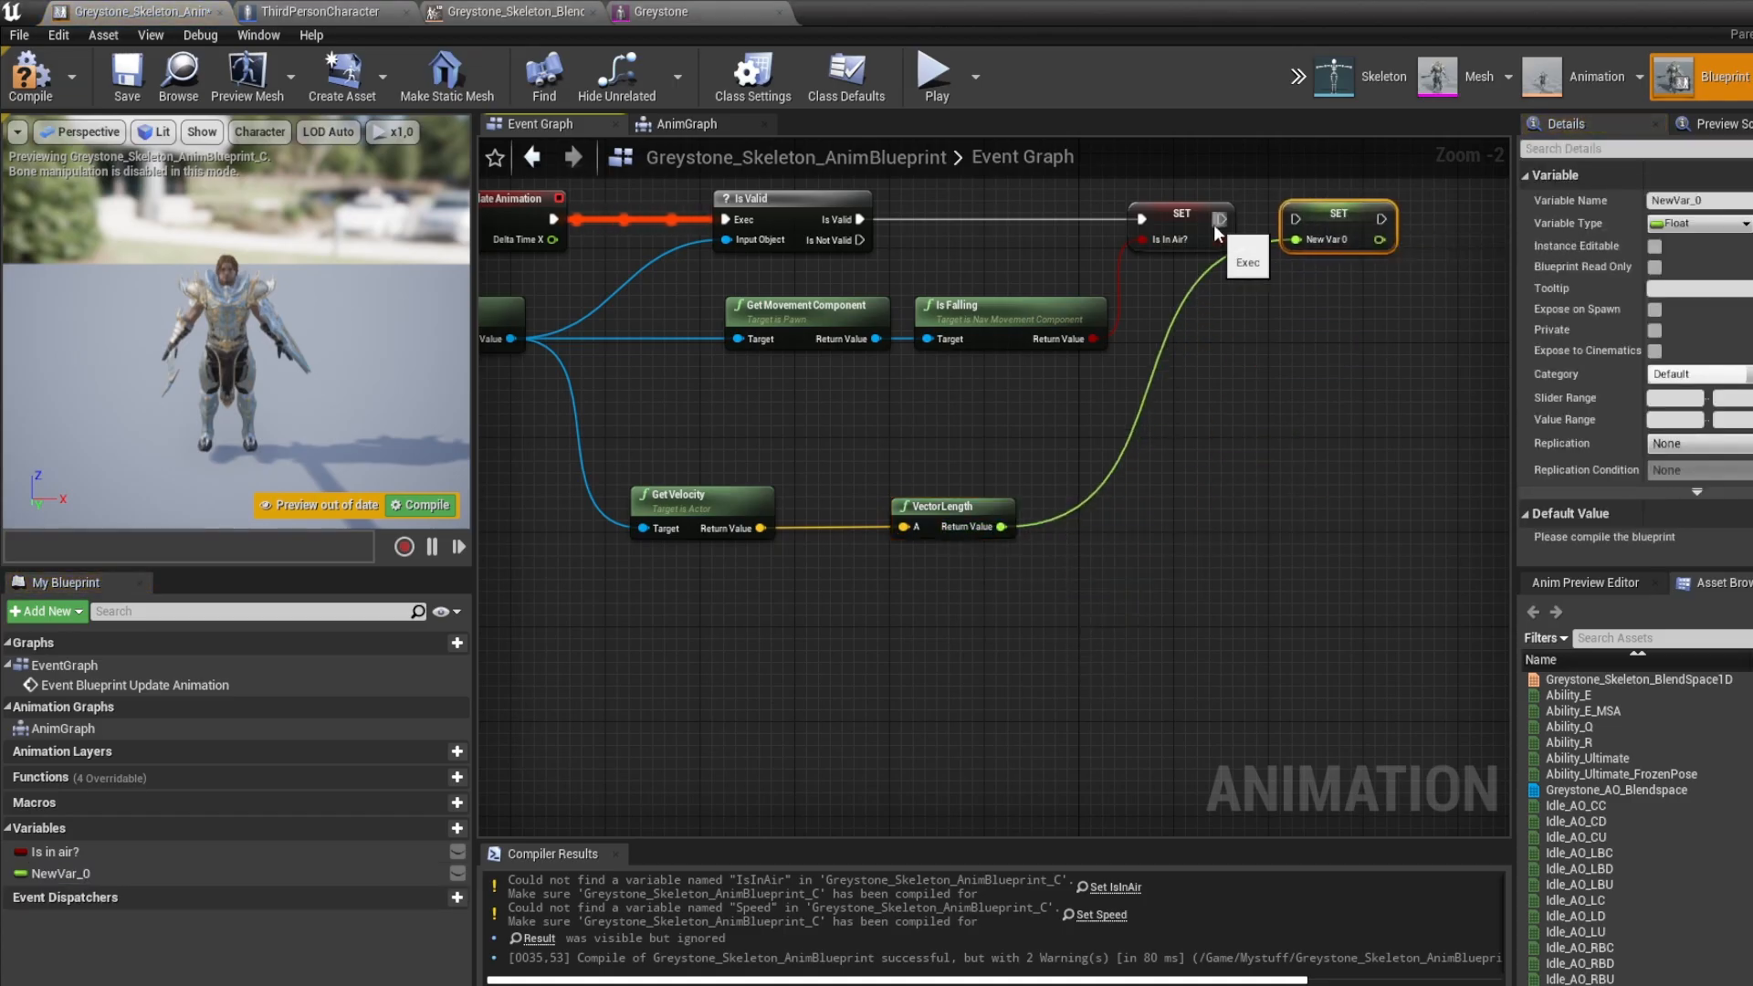
Run the new SET node after the "Is In Air?" SET node, and compile the blueprint with its float variable renamed as Speed
left_click_drag(1222, 220, 1295, 219)
left_click(137, 874)
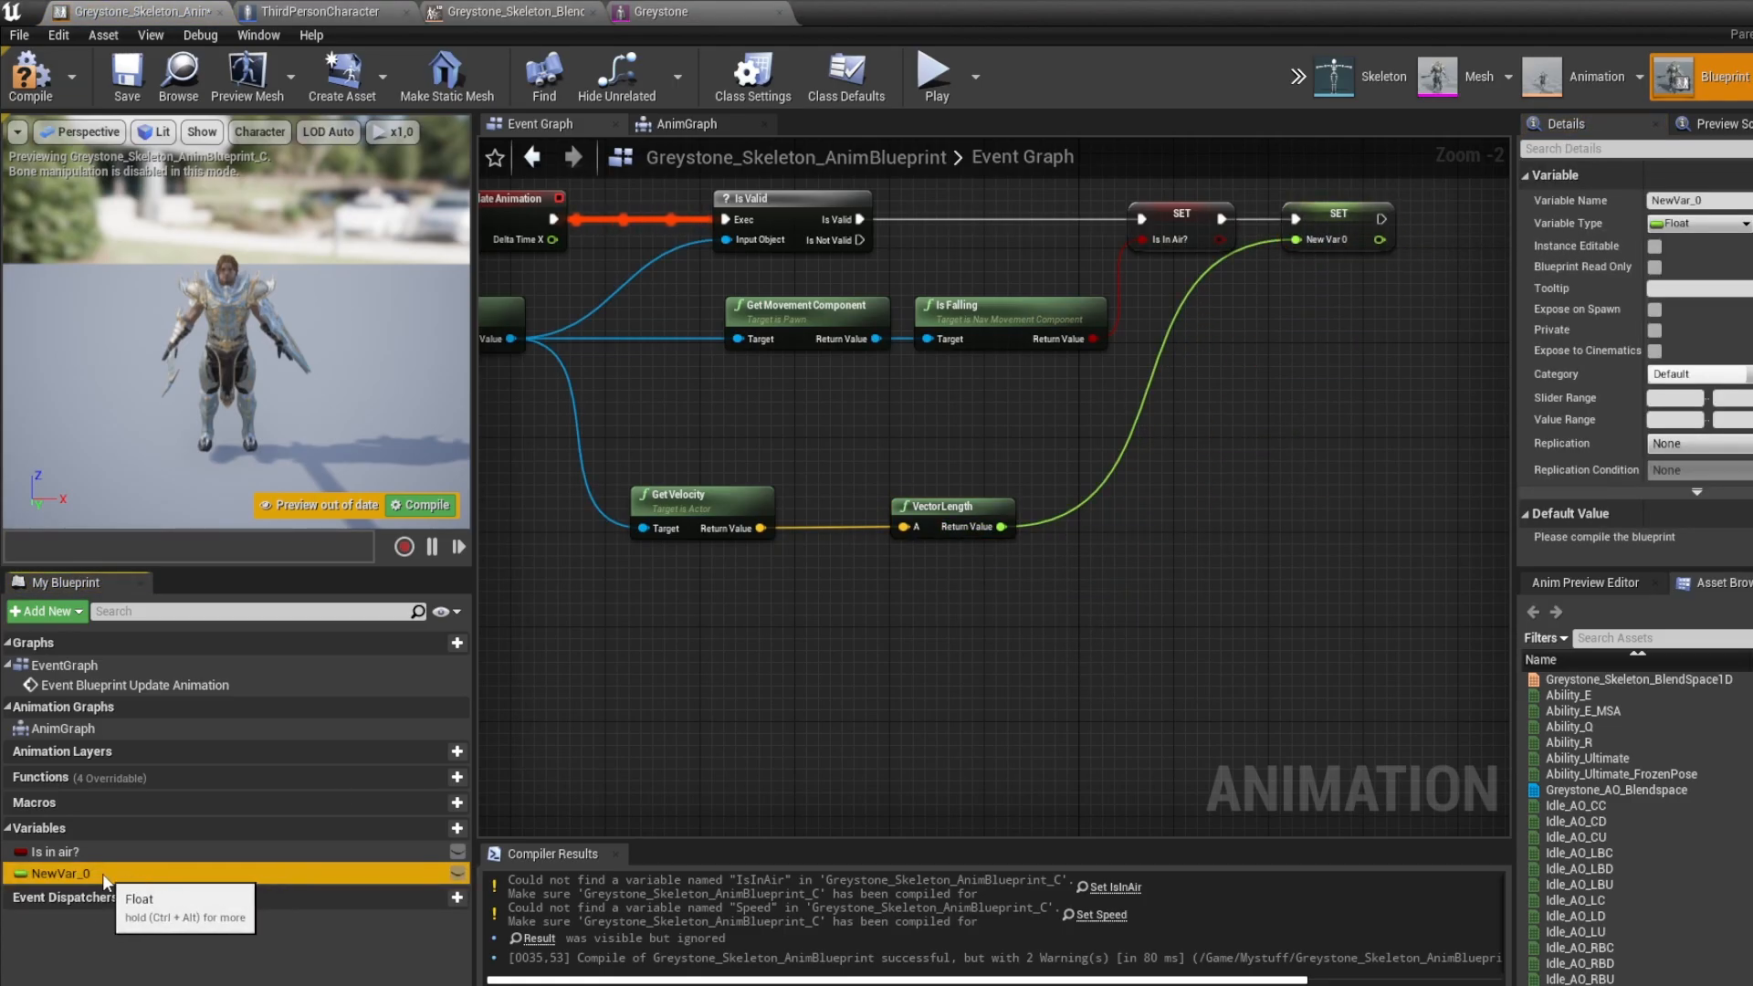
left_click(103, 874)
type("Speed")
key("Return")
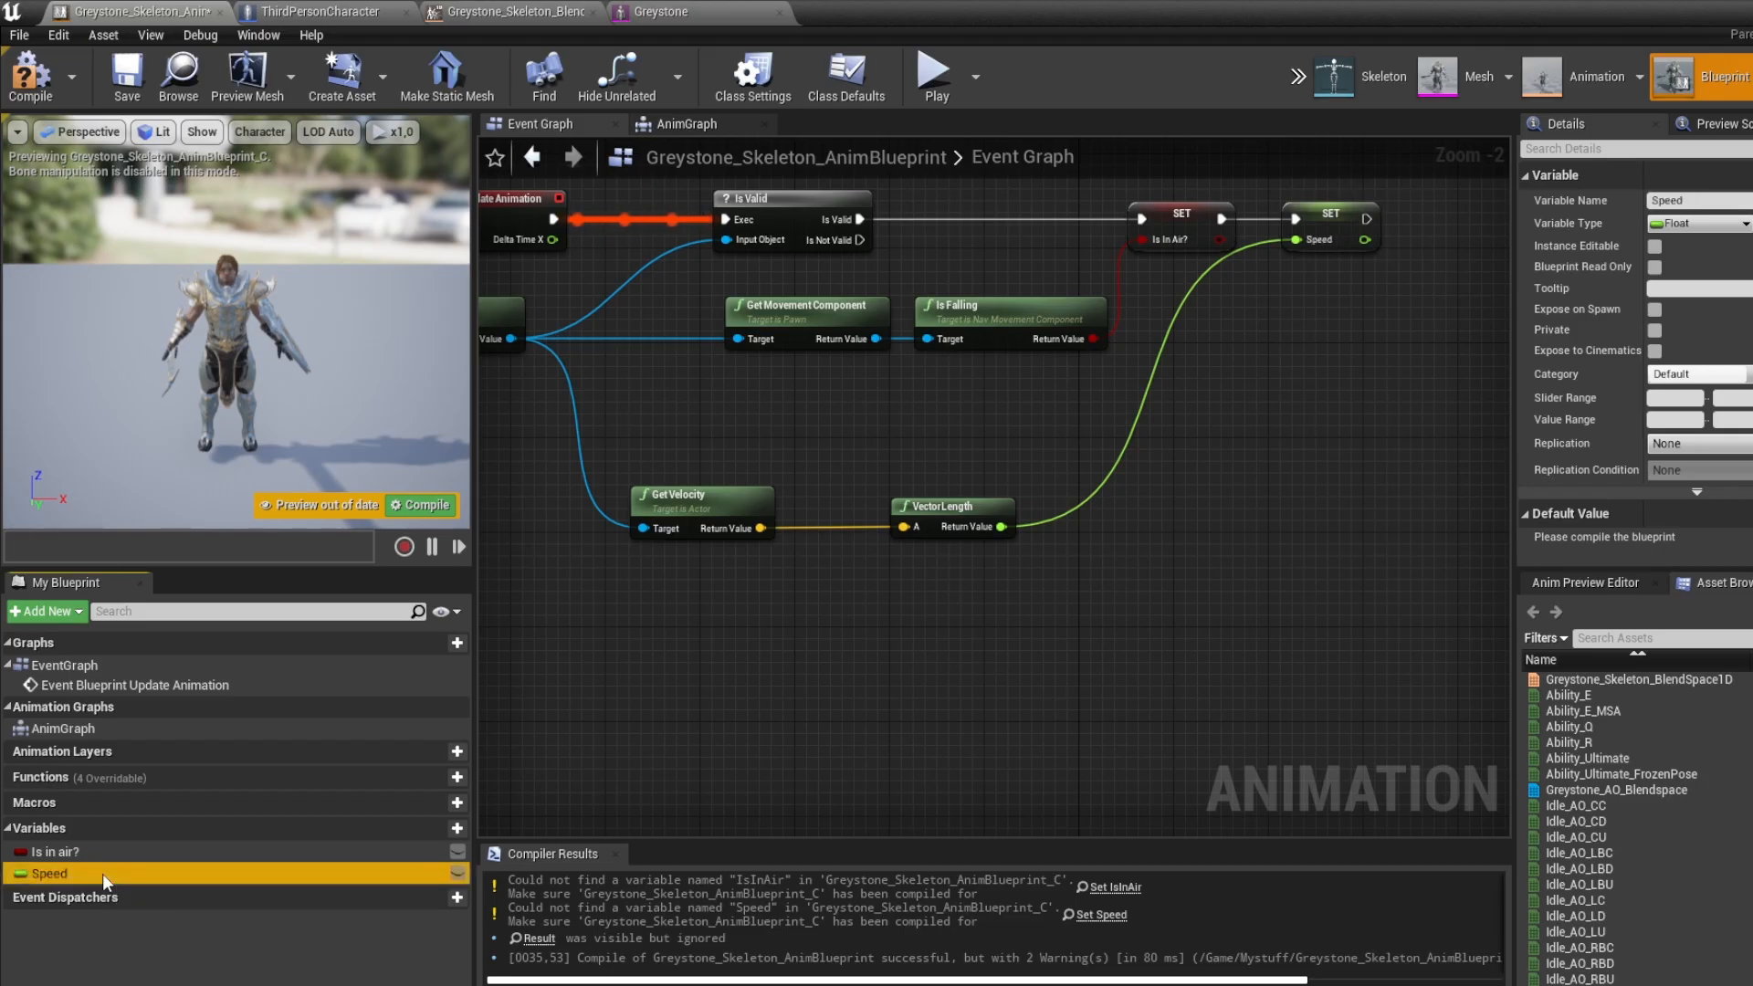
left_click(46, 91)
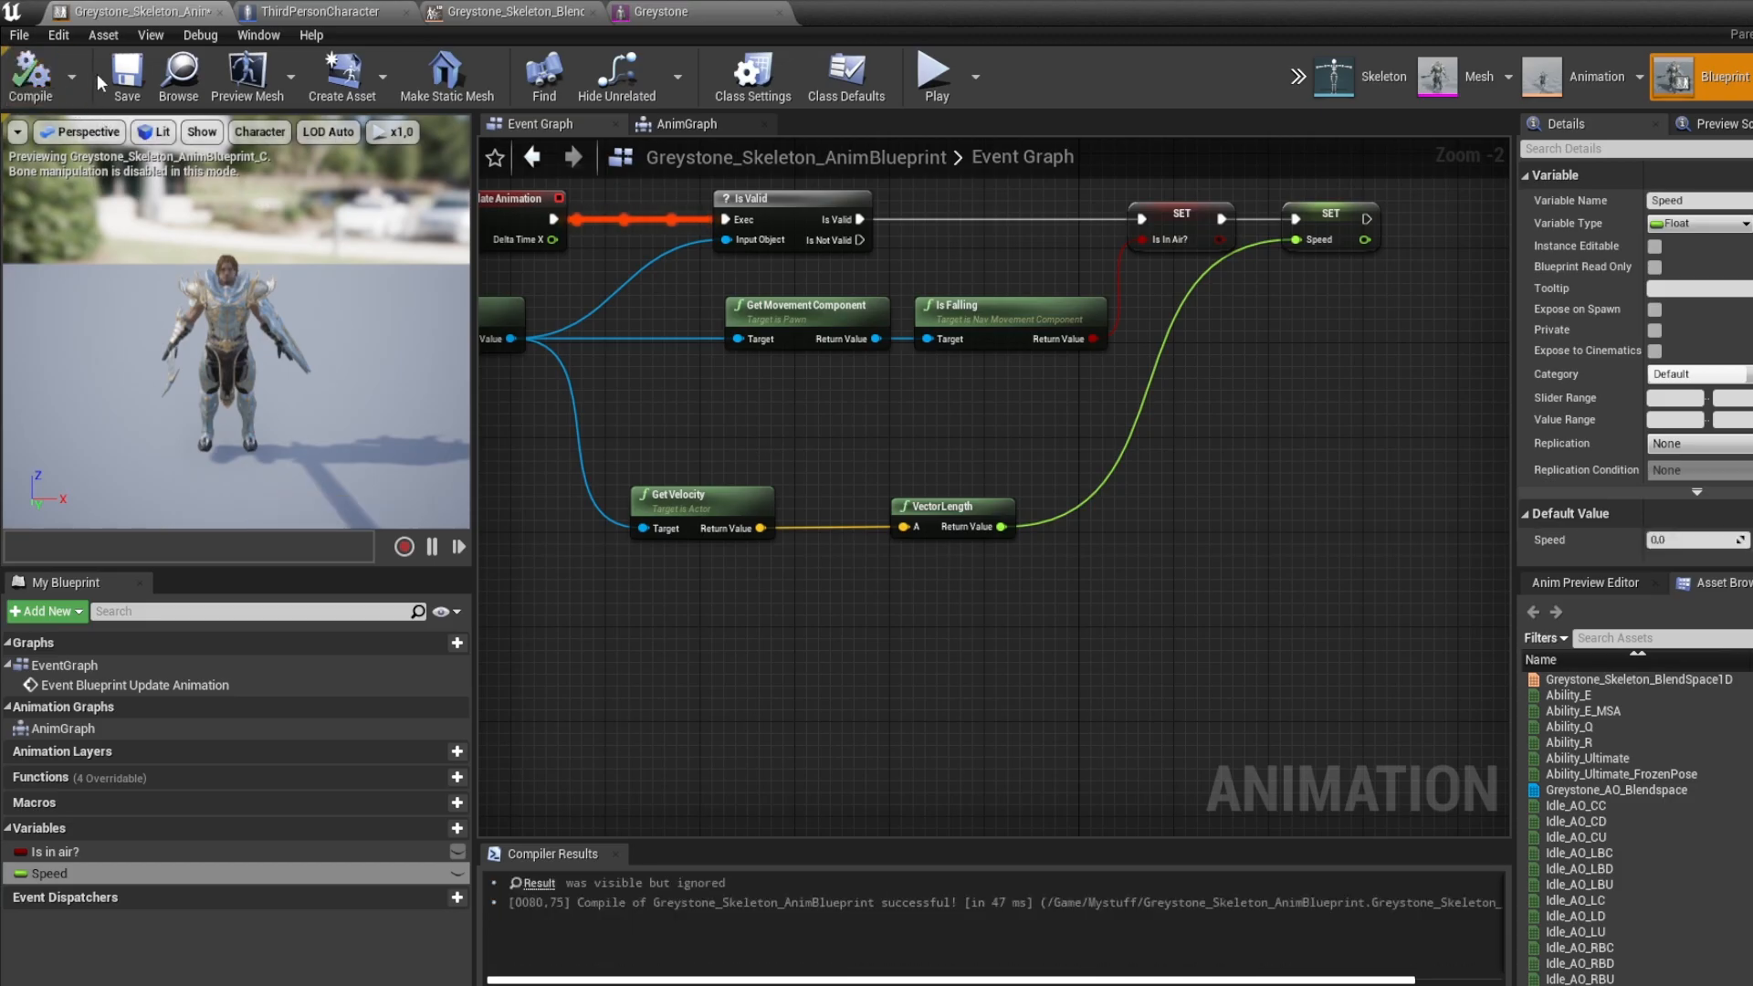
Review the Is Falling and VectorLength chains feeding the two SET nodes, and save the animation blueprint
right_click_drag(756, 378, 904, 537)
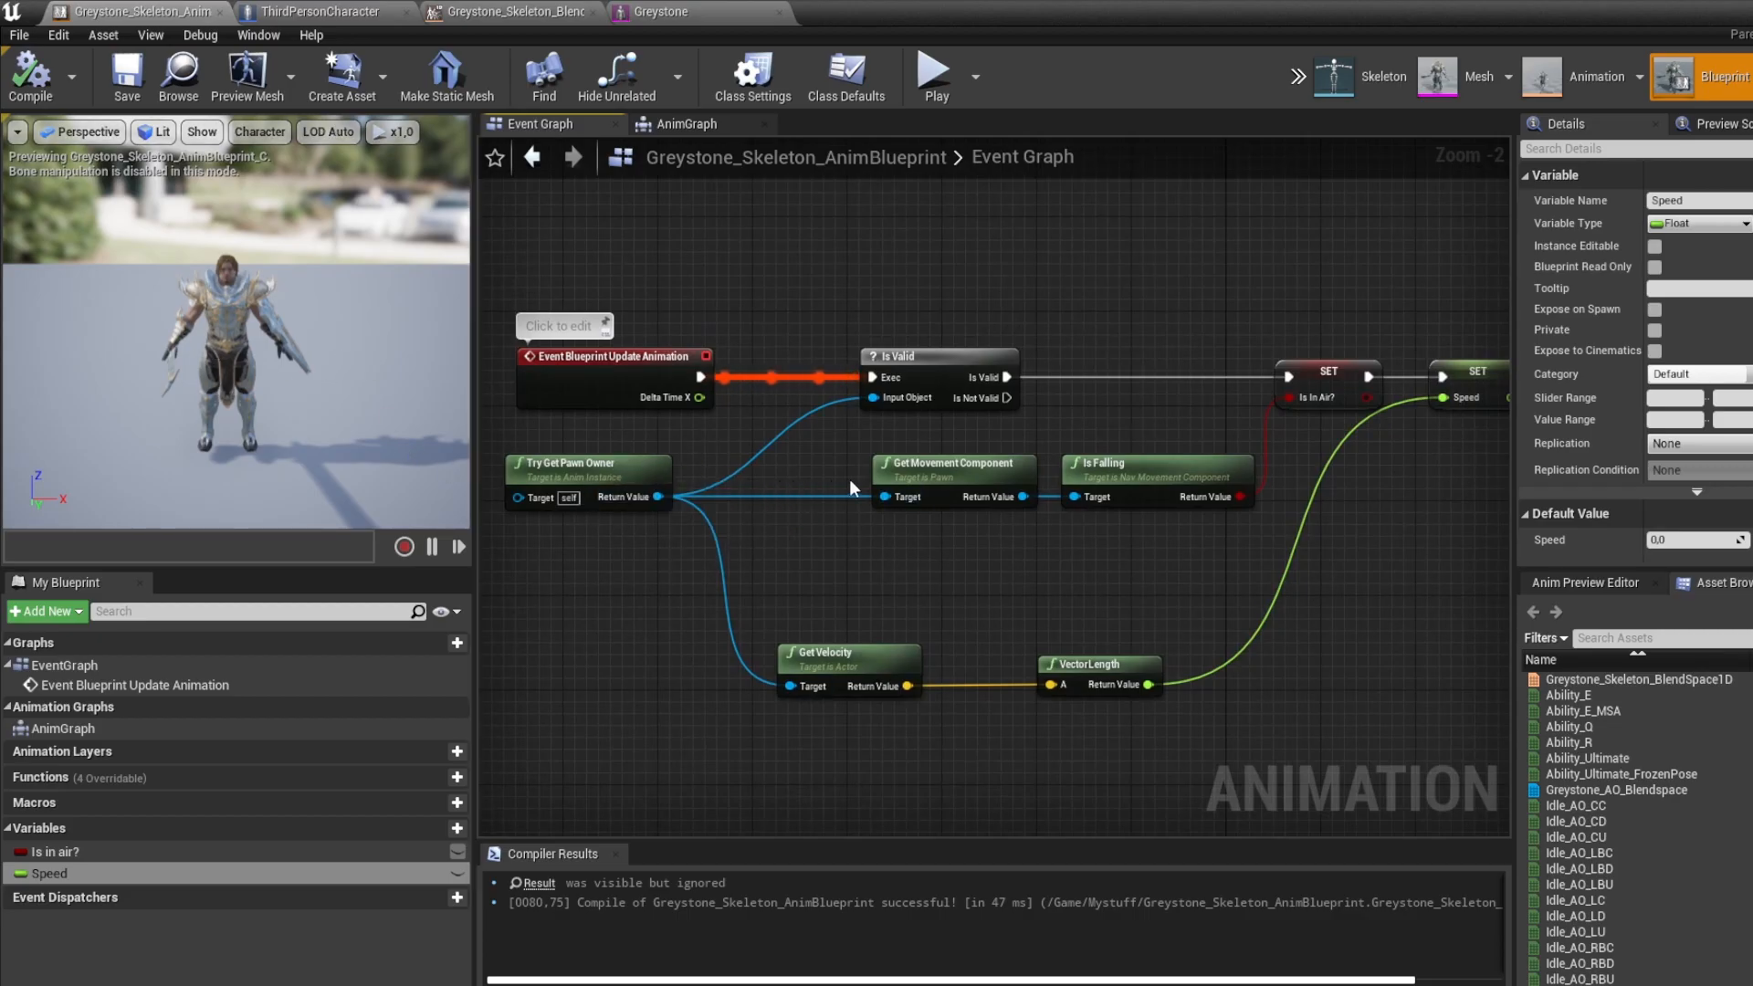
left_click(940, 465)
left_click(1171, 468)
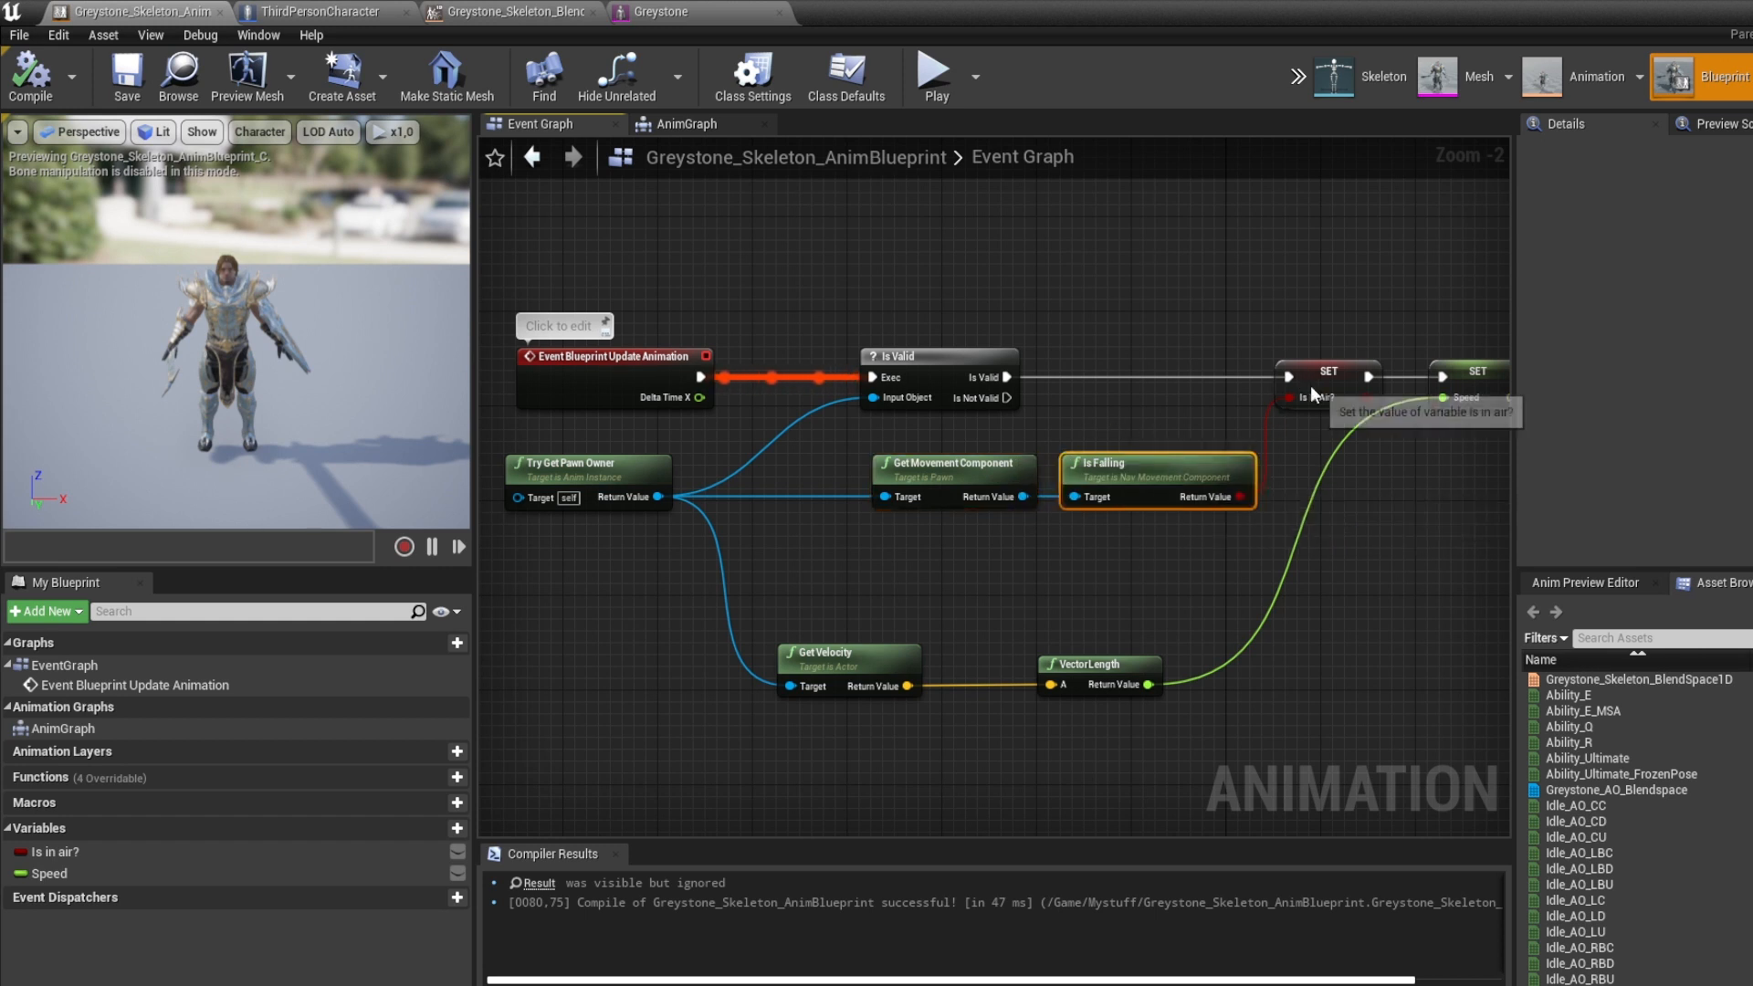
left_click(1313, 395)
left_click(739, 652)
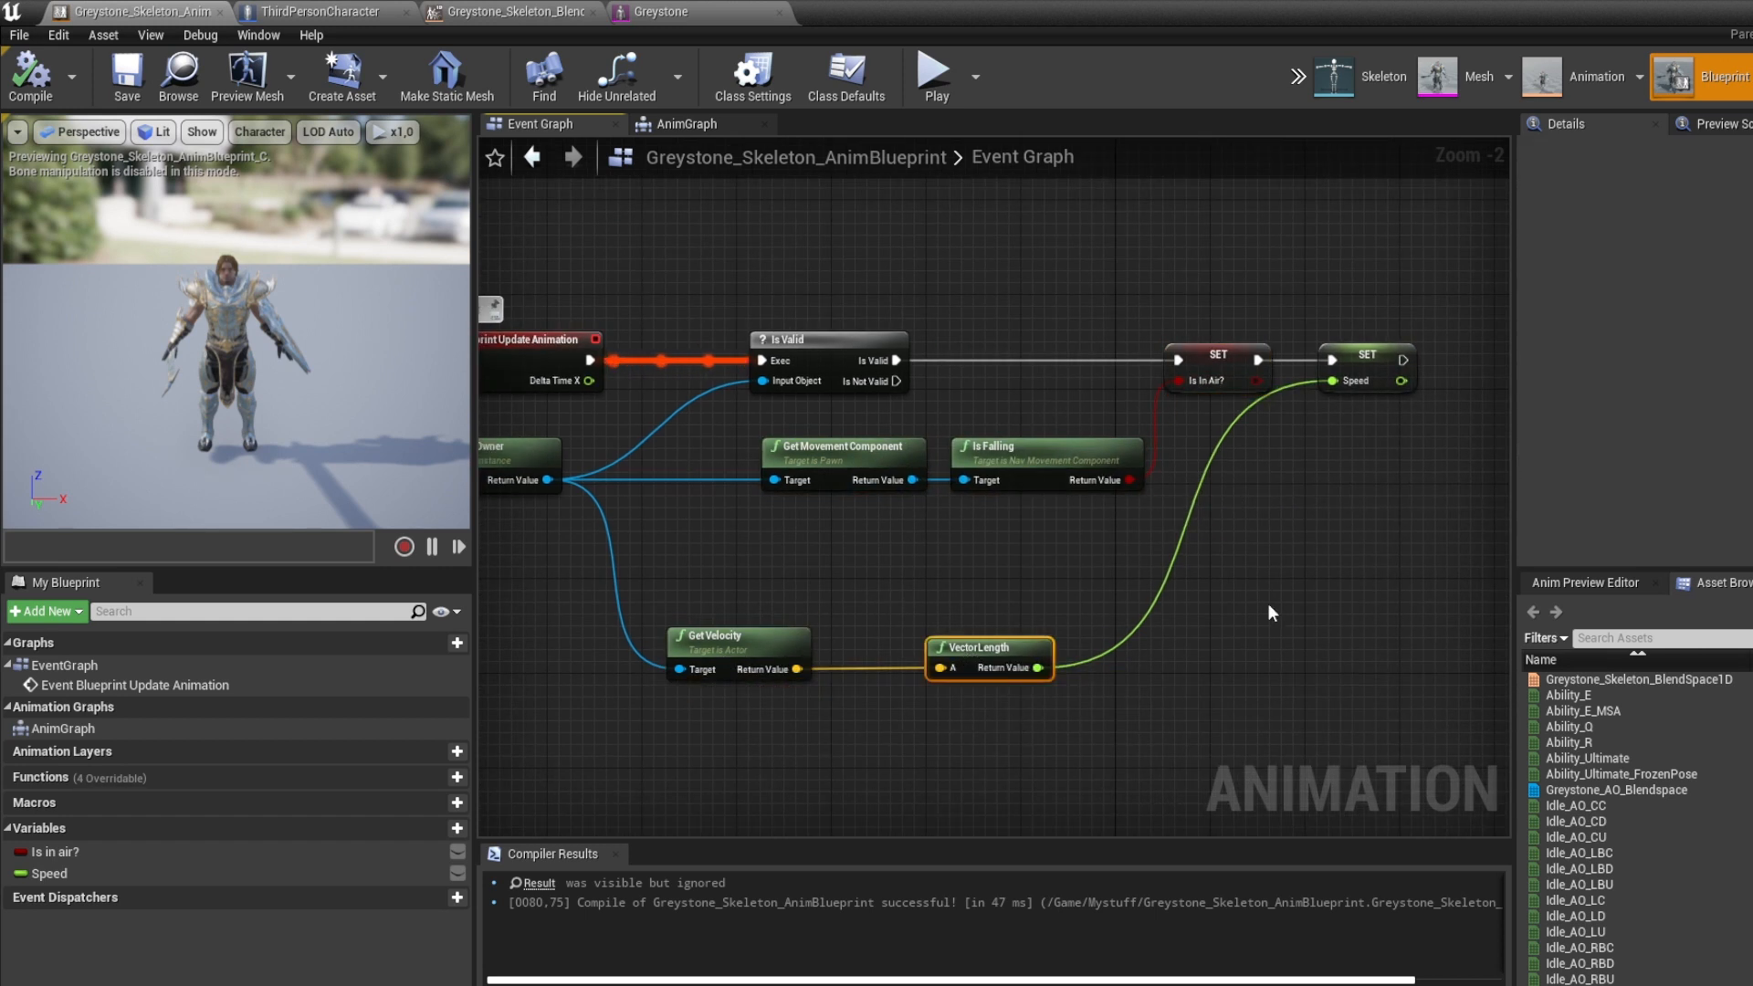
left_click(1392, 391)
scroll(1087, 413, "up", 2)
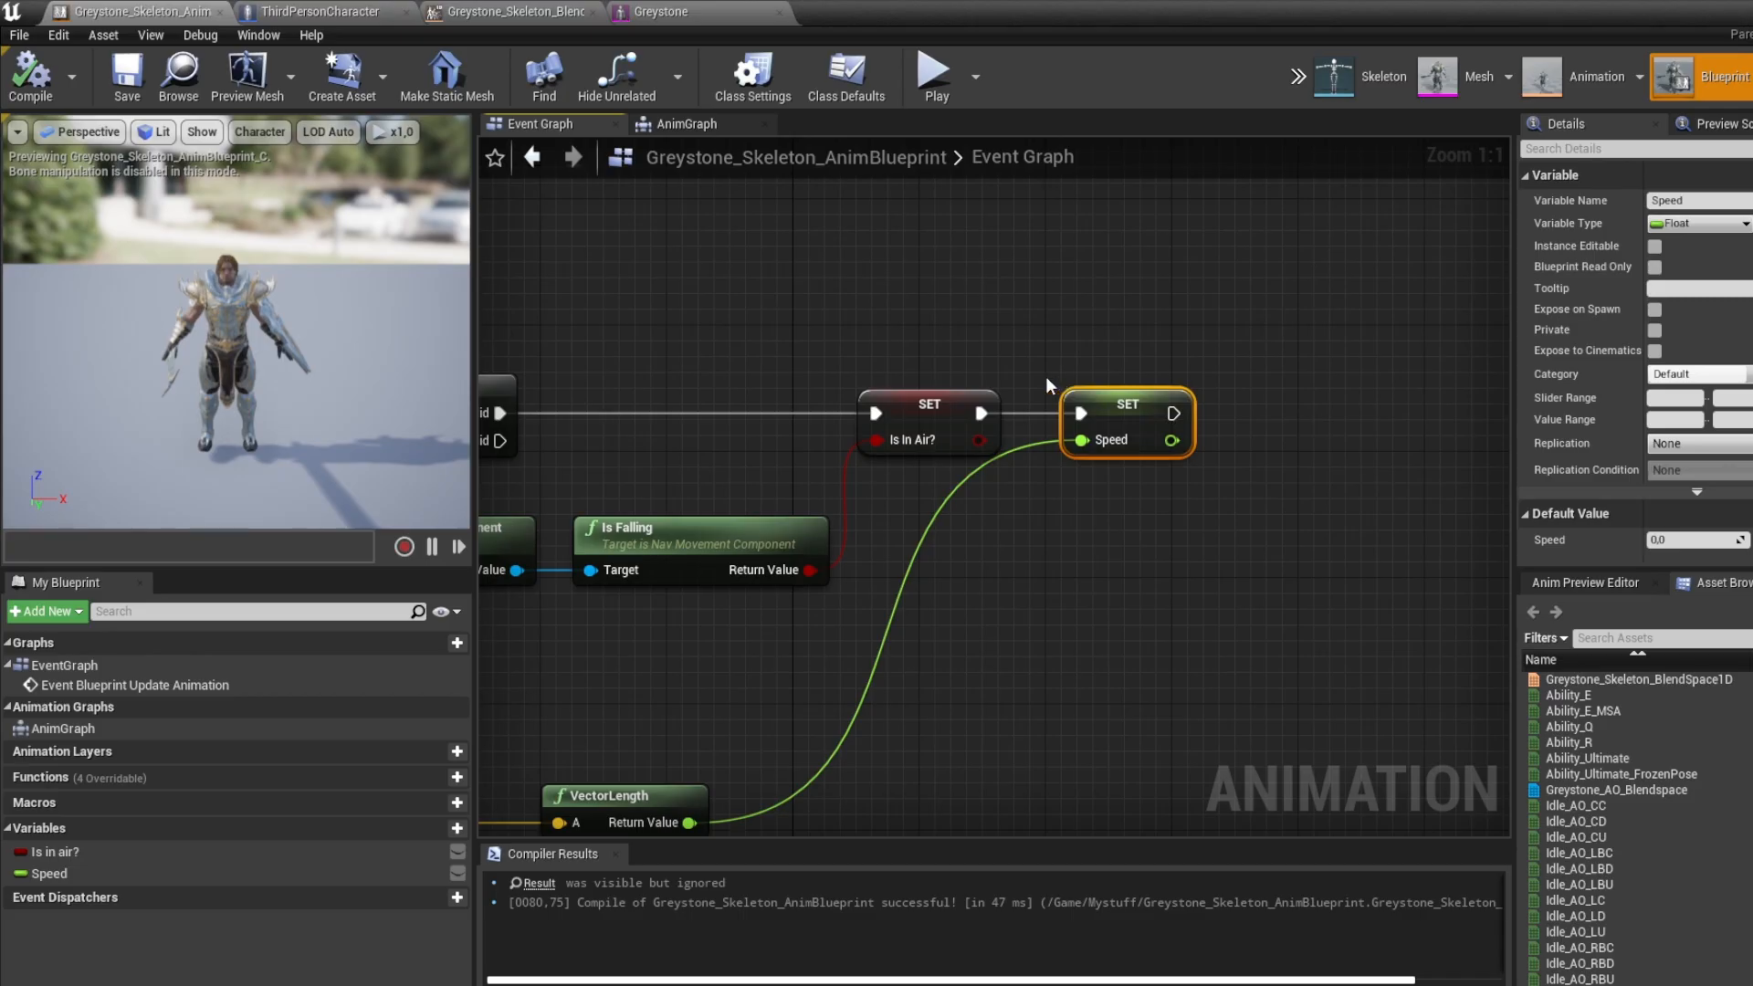
left_click(127, 73)
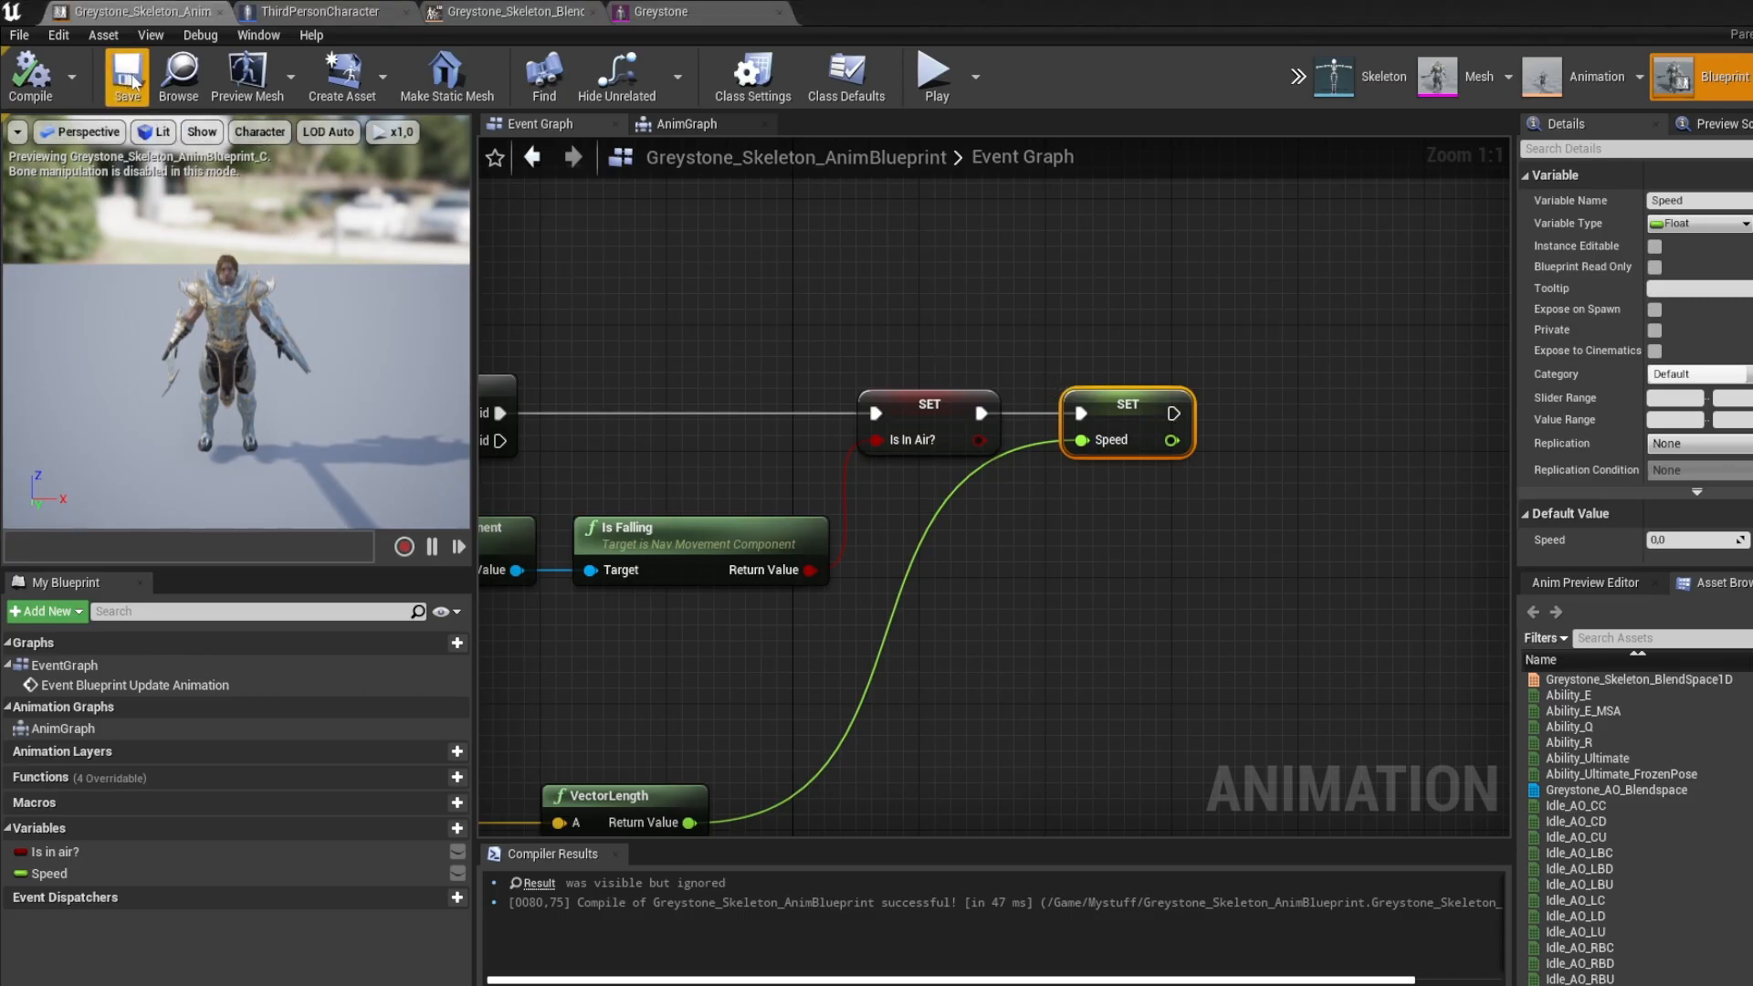
Look over the AnimGraph's Output Pose and the event graph's SET nodes for "Is In Air?" and Speed
right_click_drag(1058, 303, 1297, 310)
scroll(1037, 341, "down", 3)
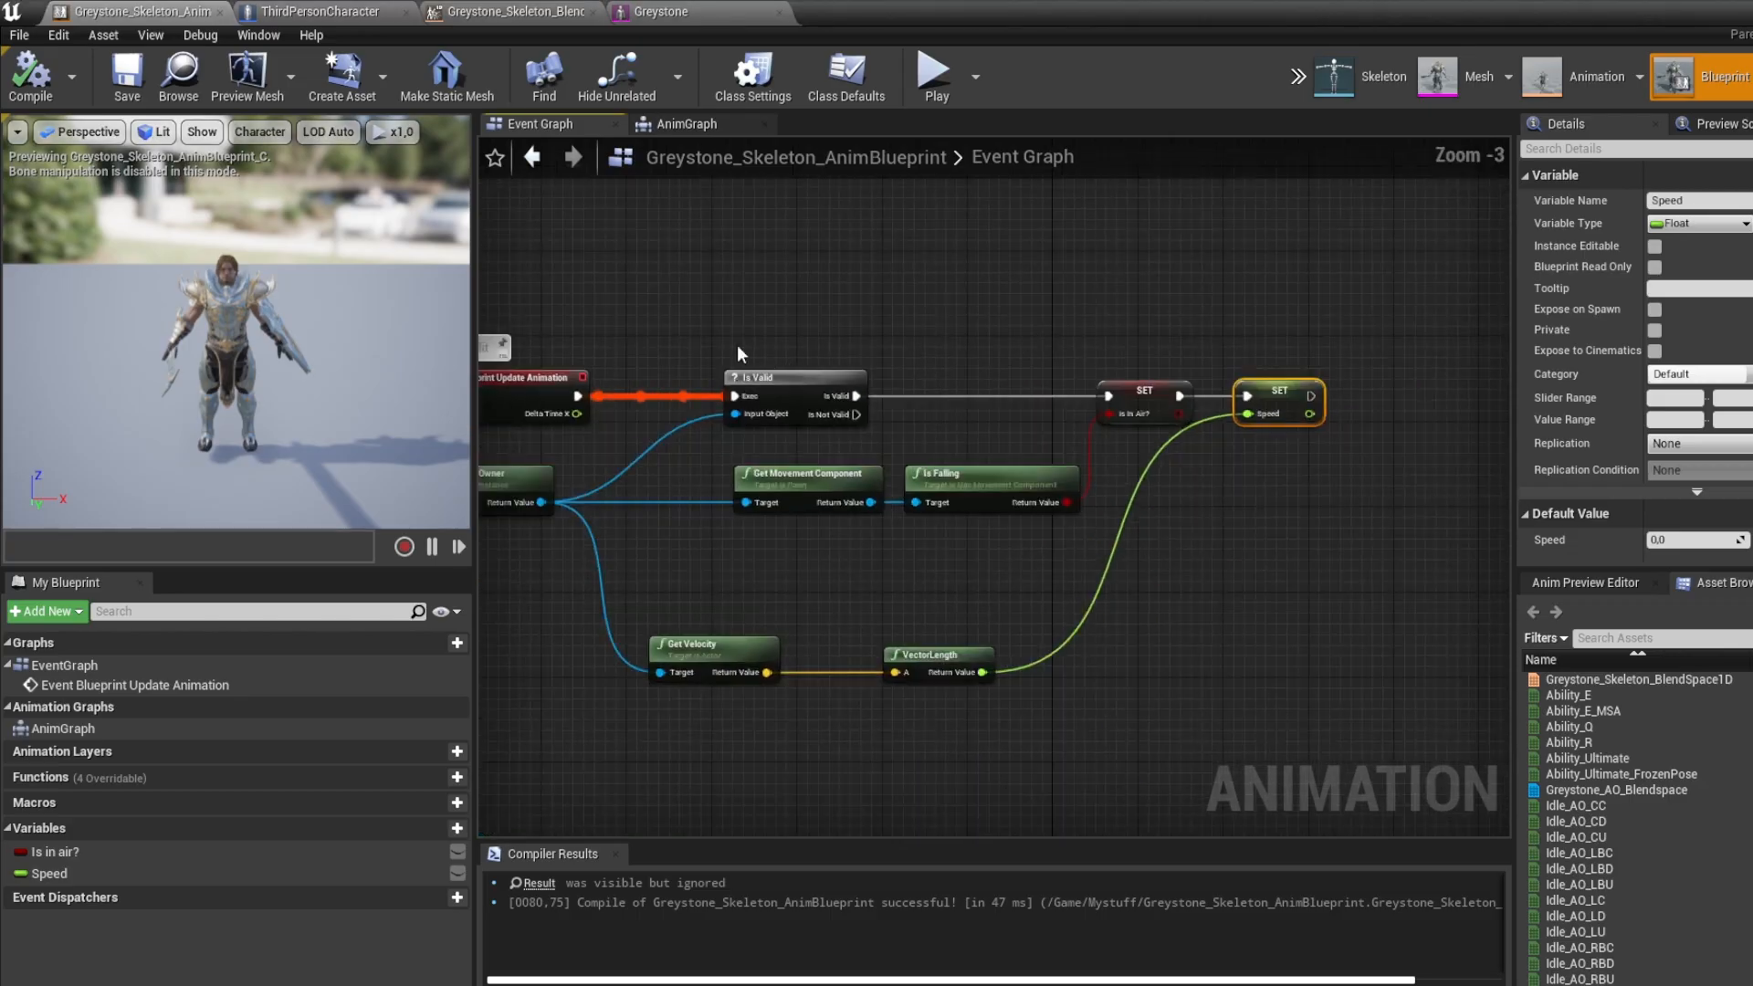
right_click_drag(722, 334, 834, 348)
left_click(686, 123)
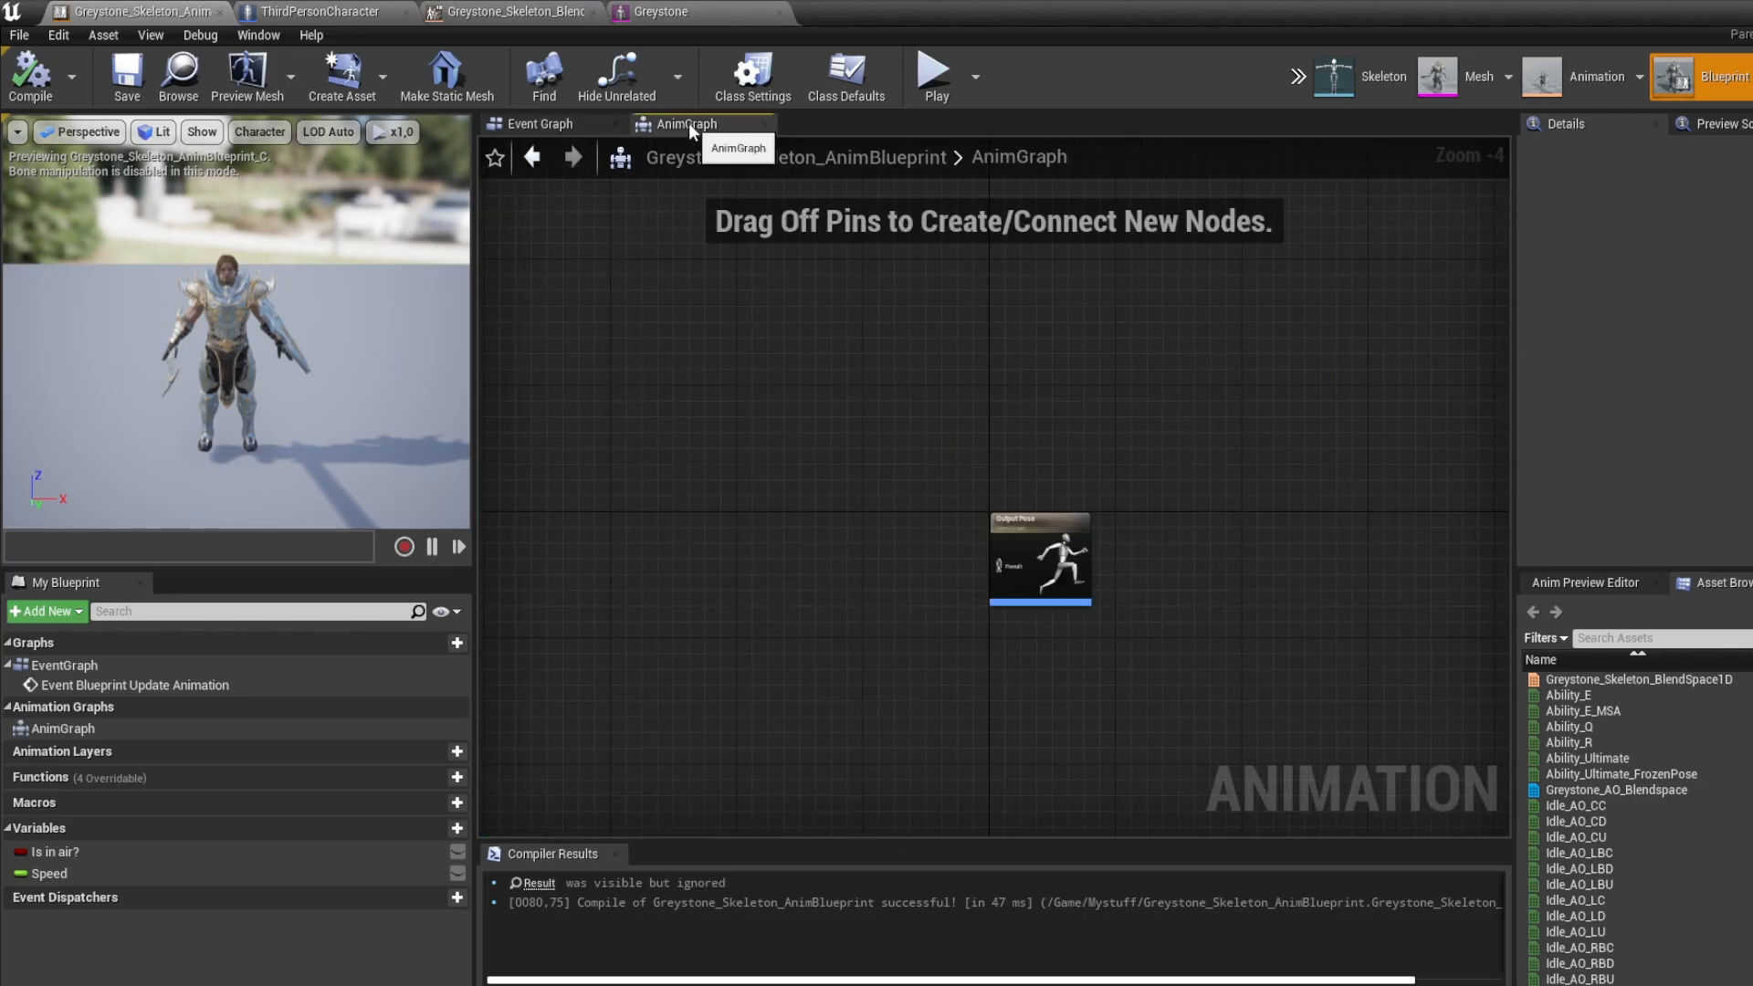
right_click_drag(777, 500, 766, 433)
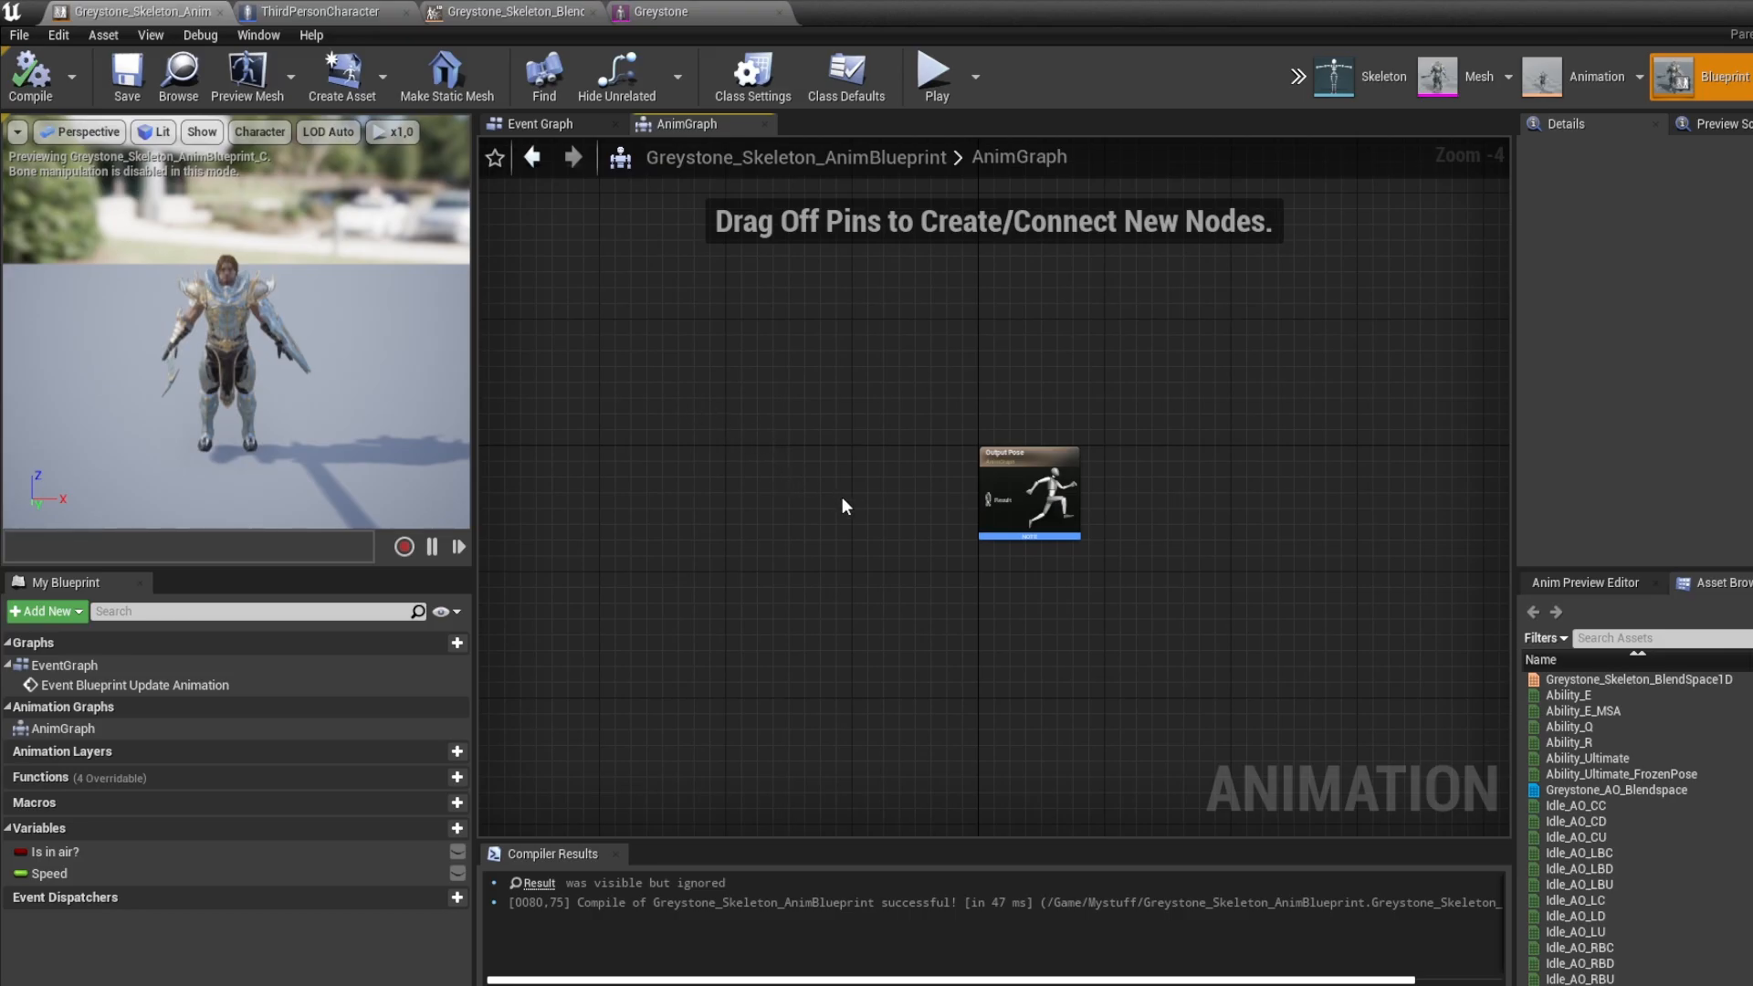
right_click_drag(850, 497, 811, 442)
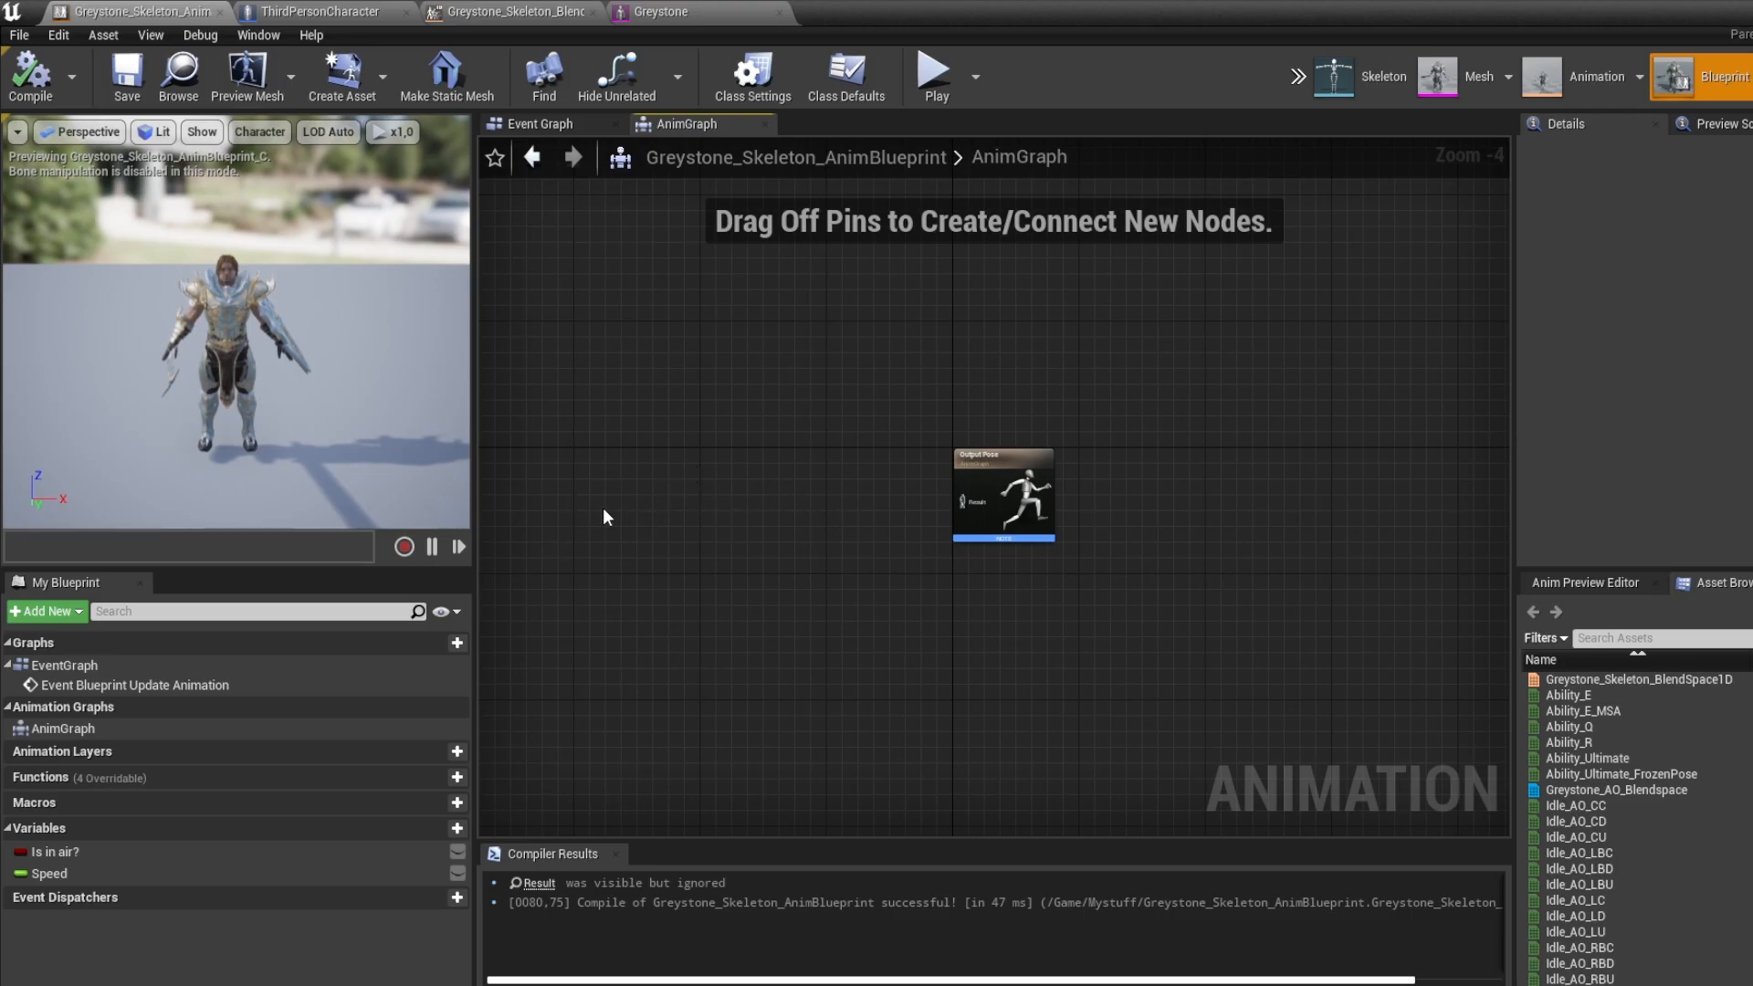
left_click(568, 128)
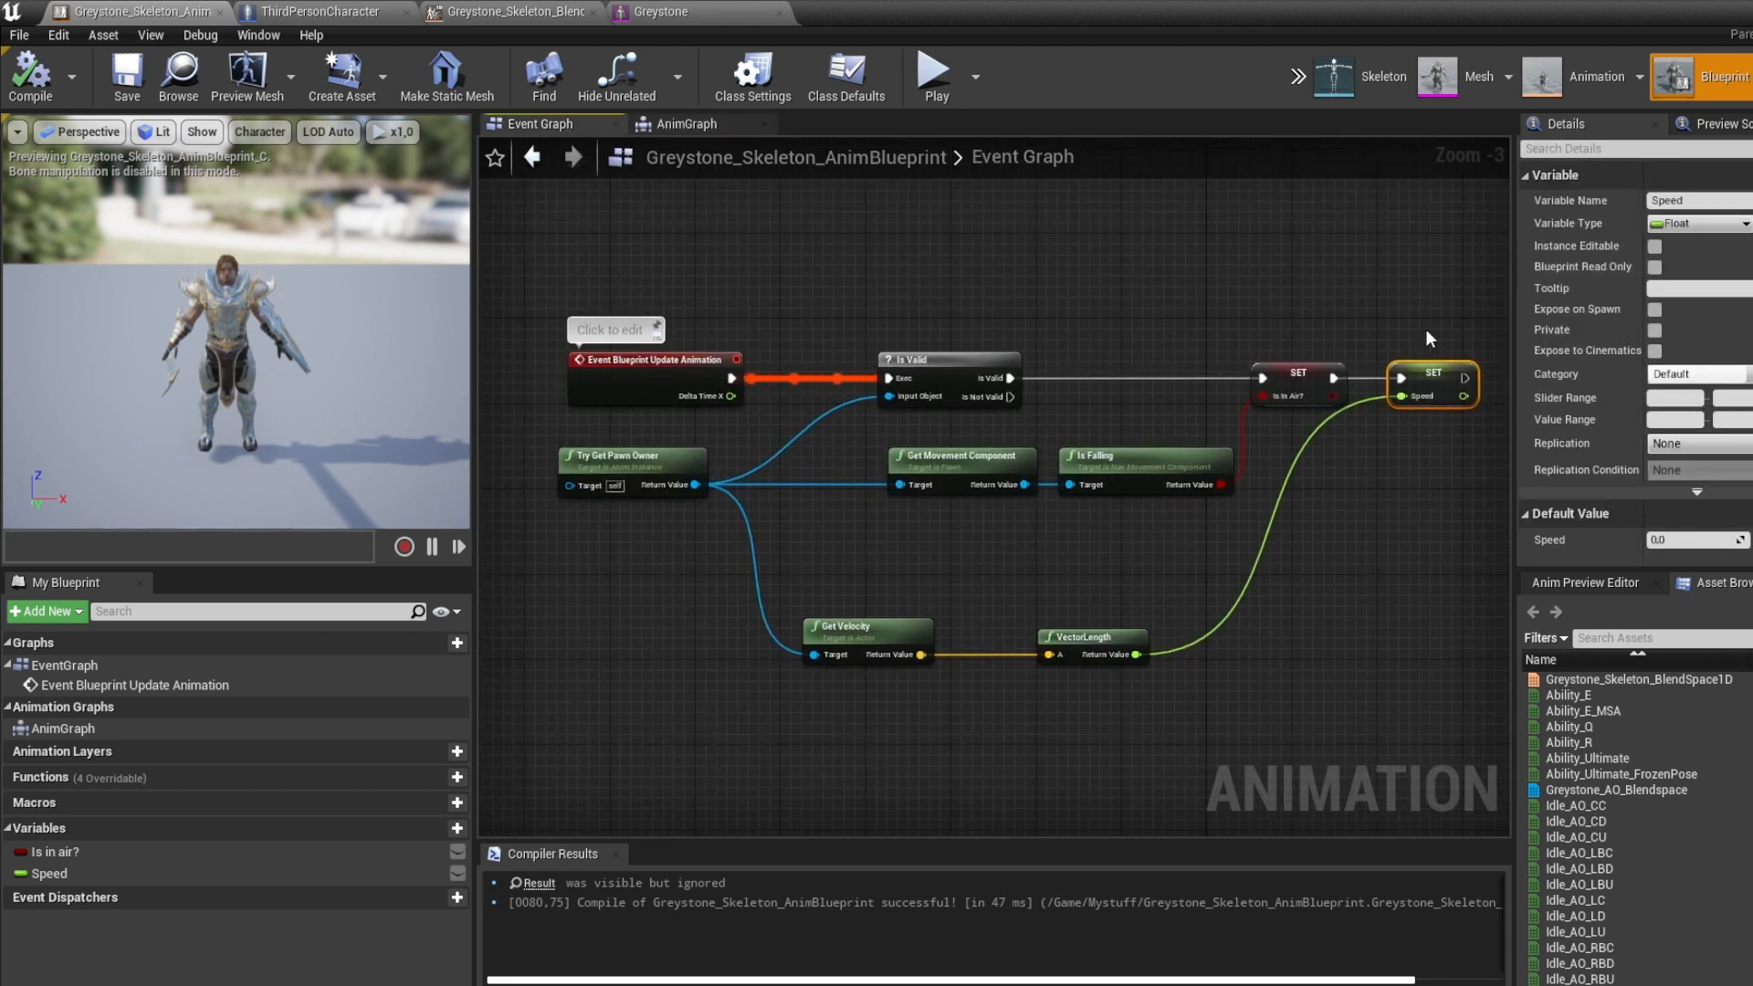
left_click_drag(1448, 298, 1258, 437)
left_click_drag(1171, 270, 1408, 413)
right_click_drag(1003, 413, 1109, 392)
right_click_drag(800, 416, 688, 488)
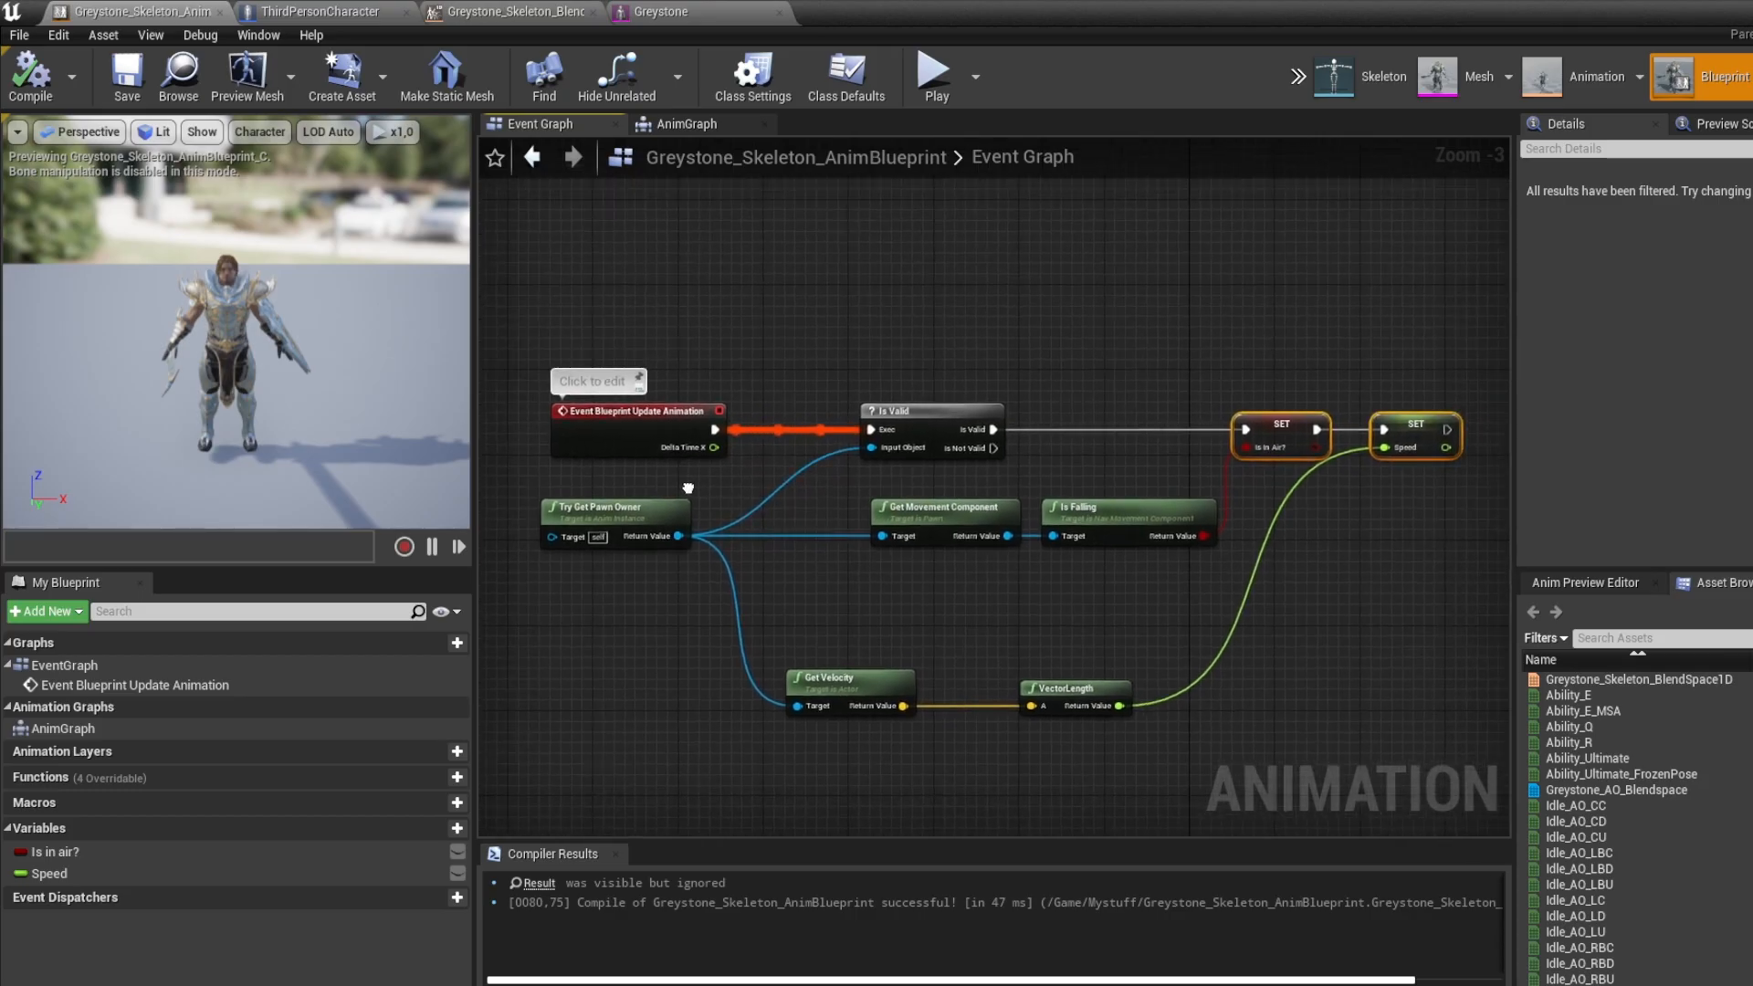
Add a State Machine node to the AnimGraph and connect it to the Output Pose's Result
left_click(696, 125)
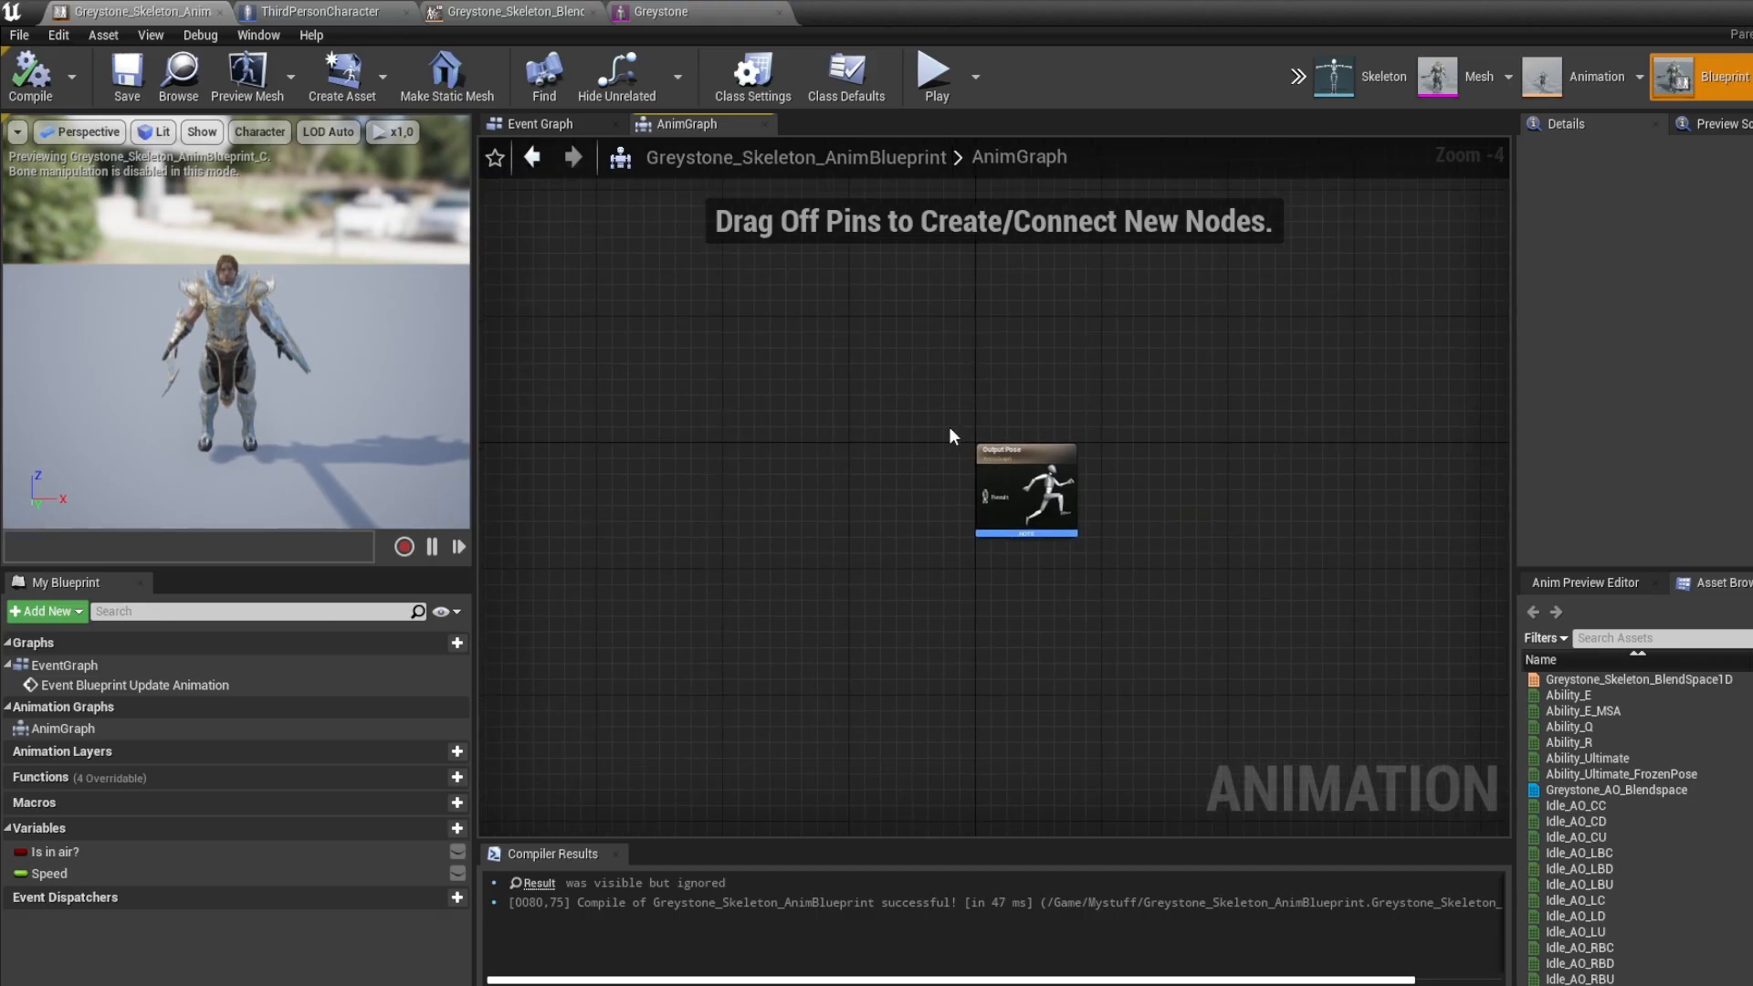
scroll(949, 437, "up", 4)
right_click(772, 512)
type("s")
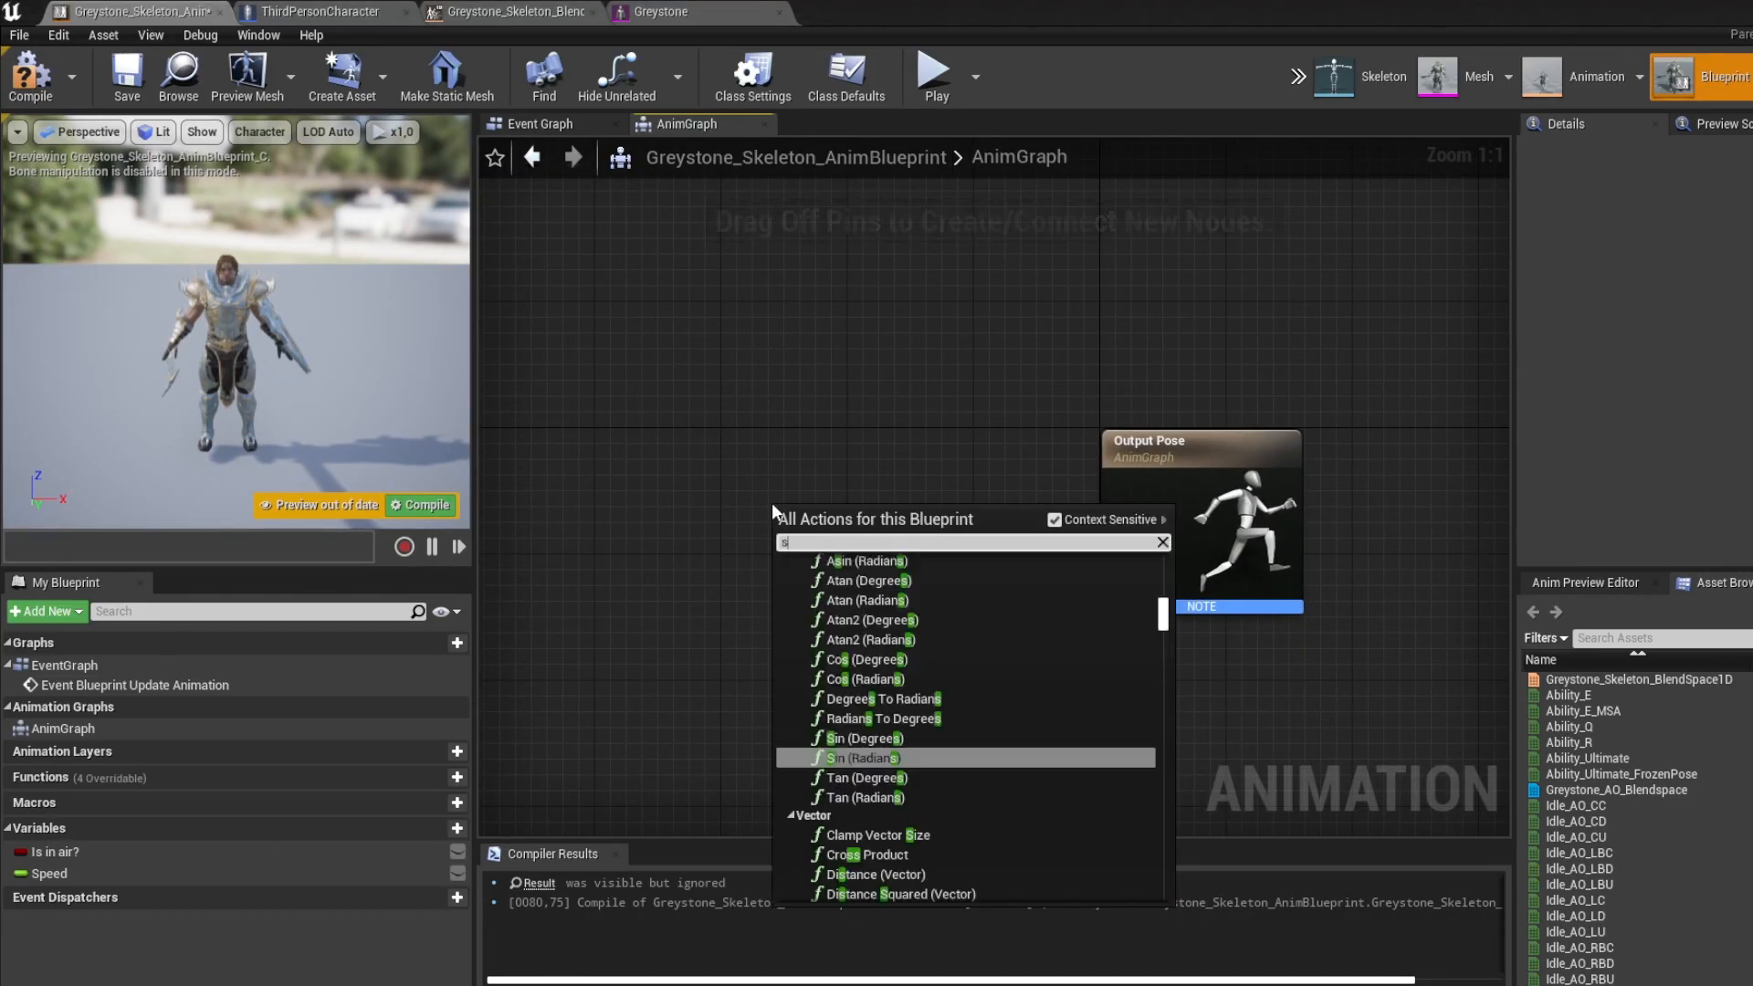
type("tate machine")
key("Return")
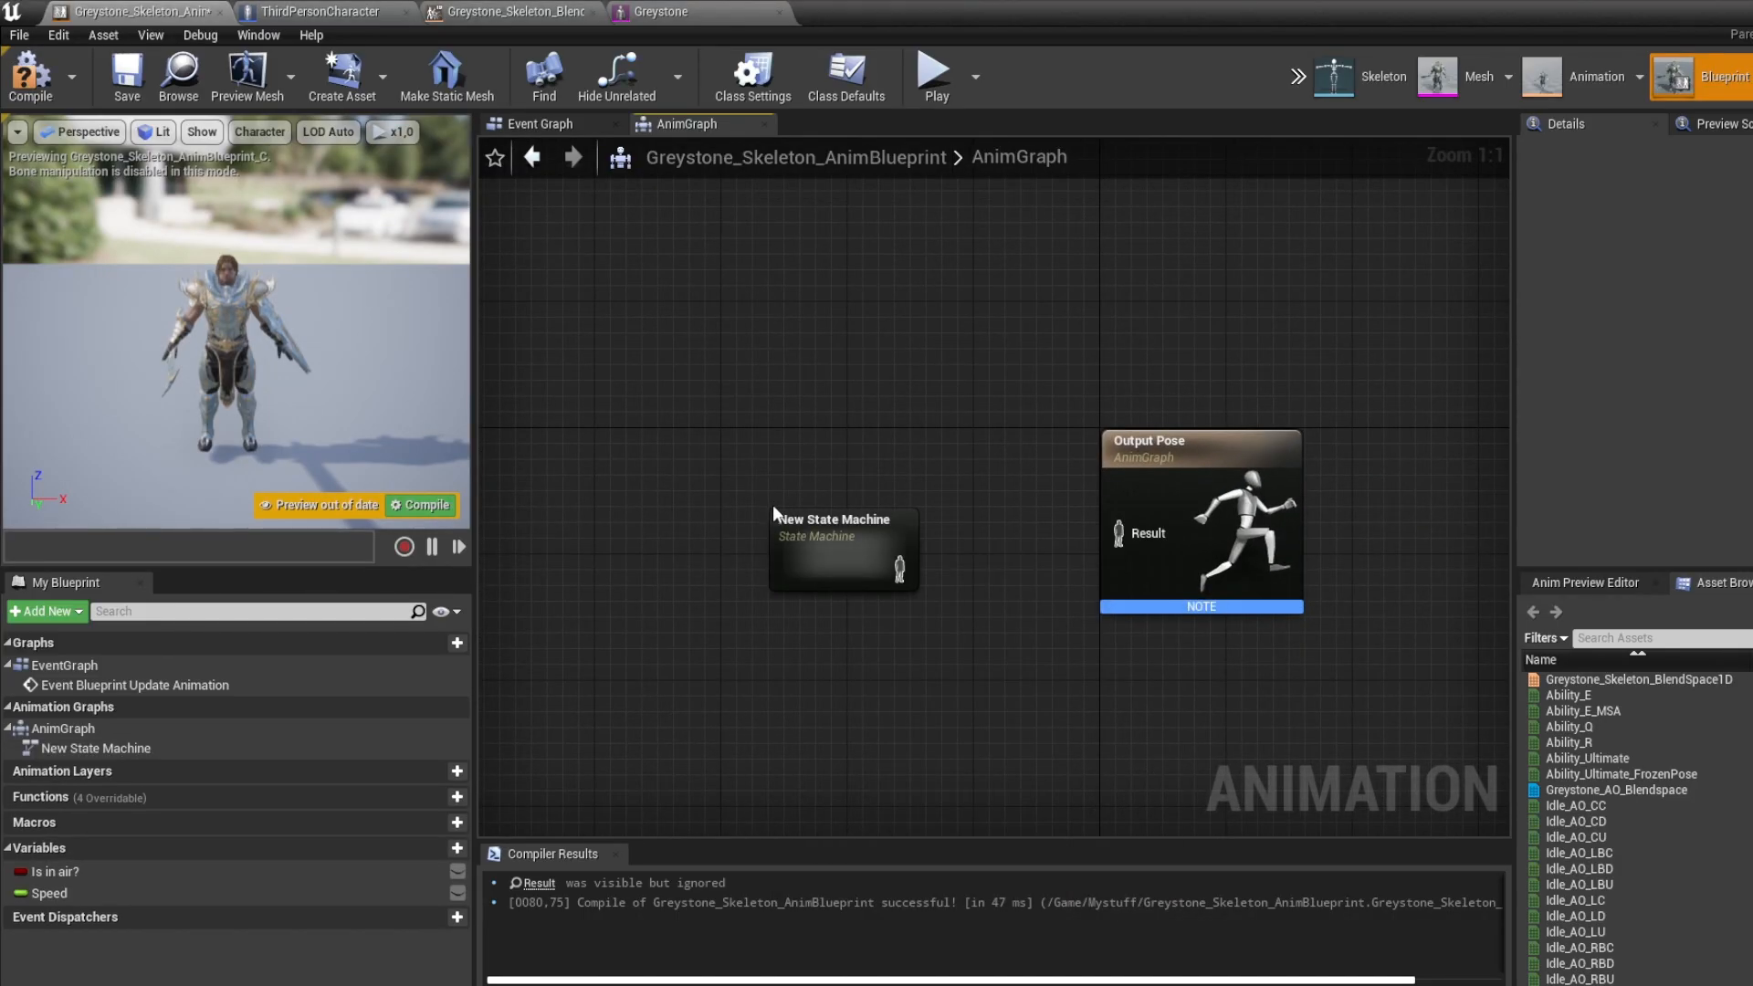
left_click_drag(774, 510, 1121, 545)
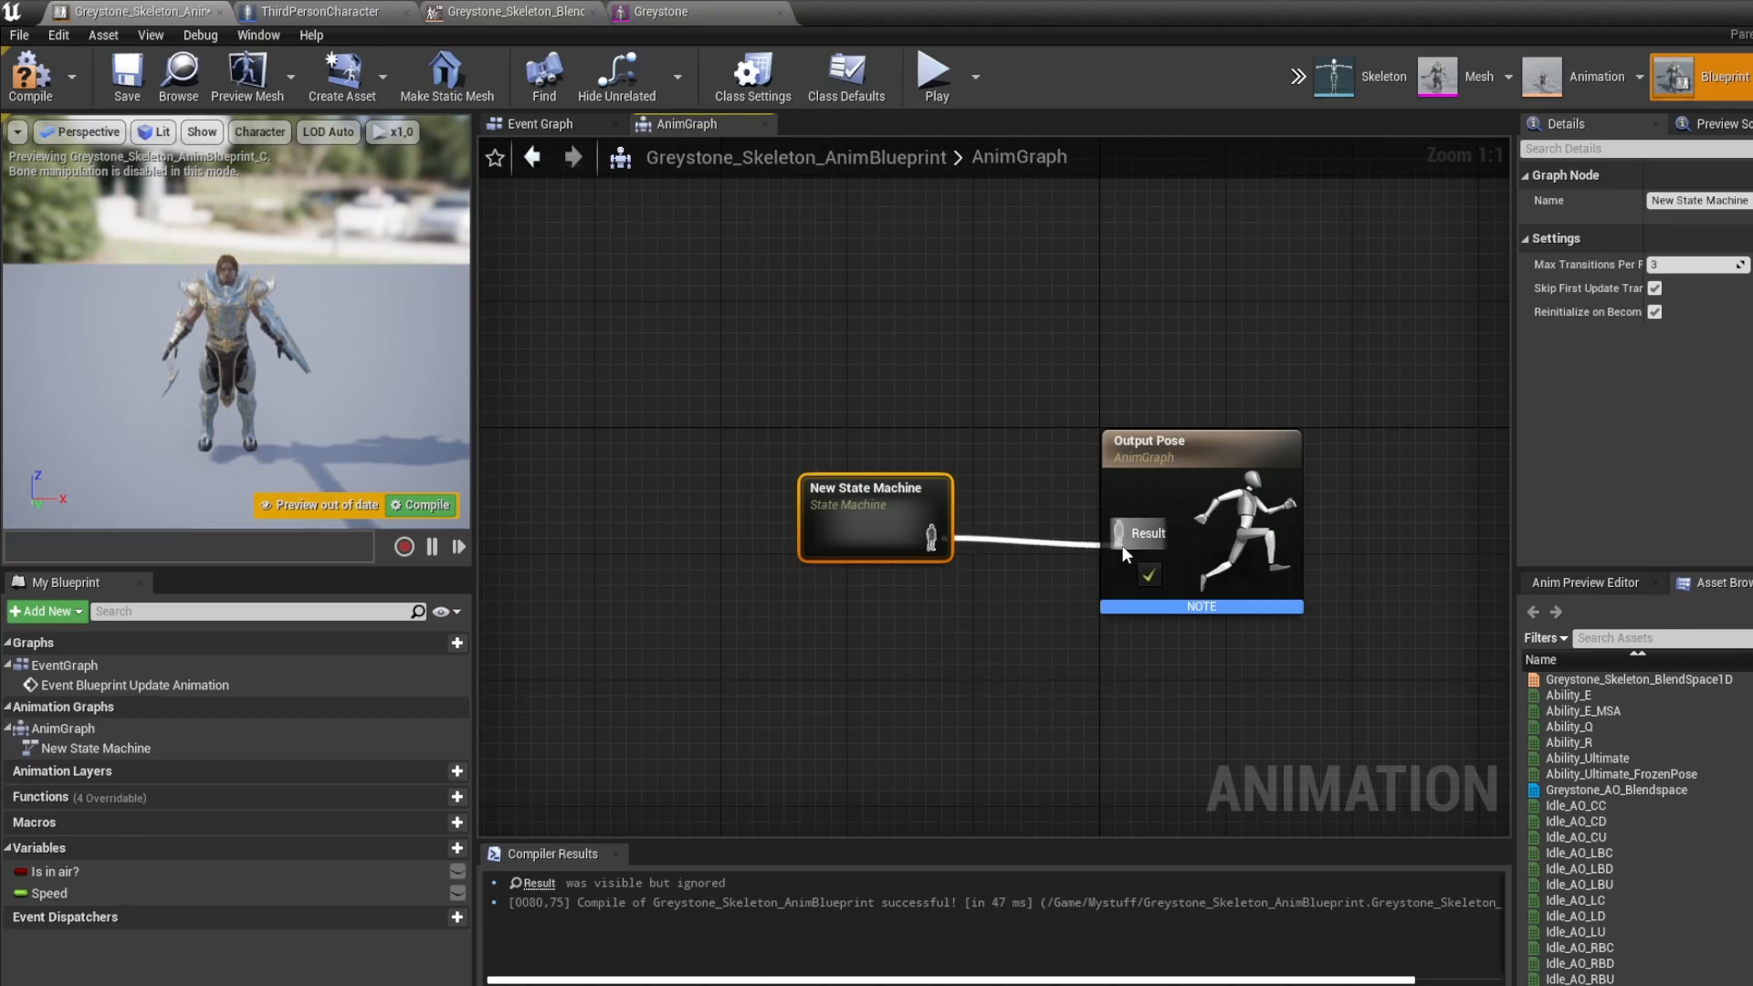
left_click(976, 591)
left_click_drag(890, 517, 905, 502)
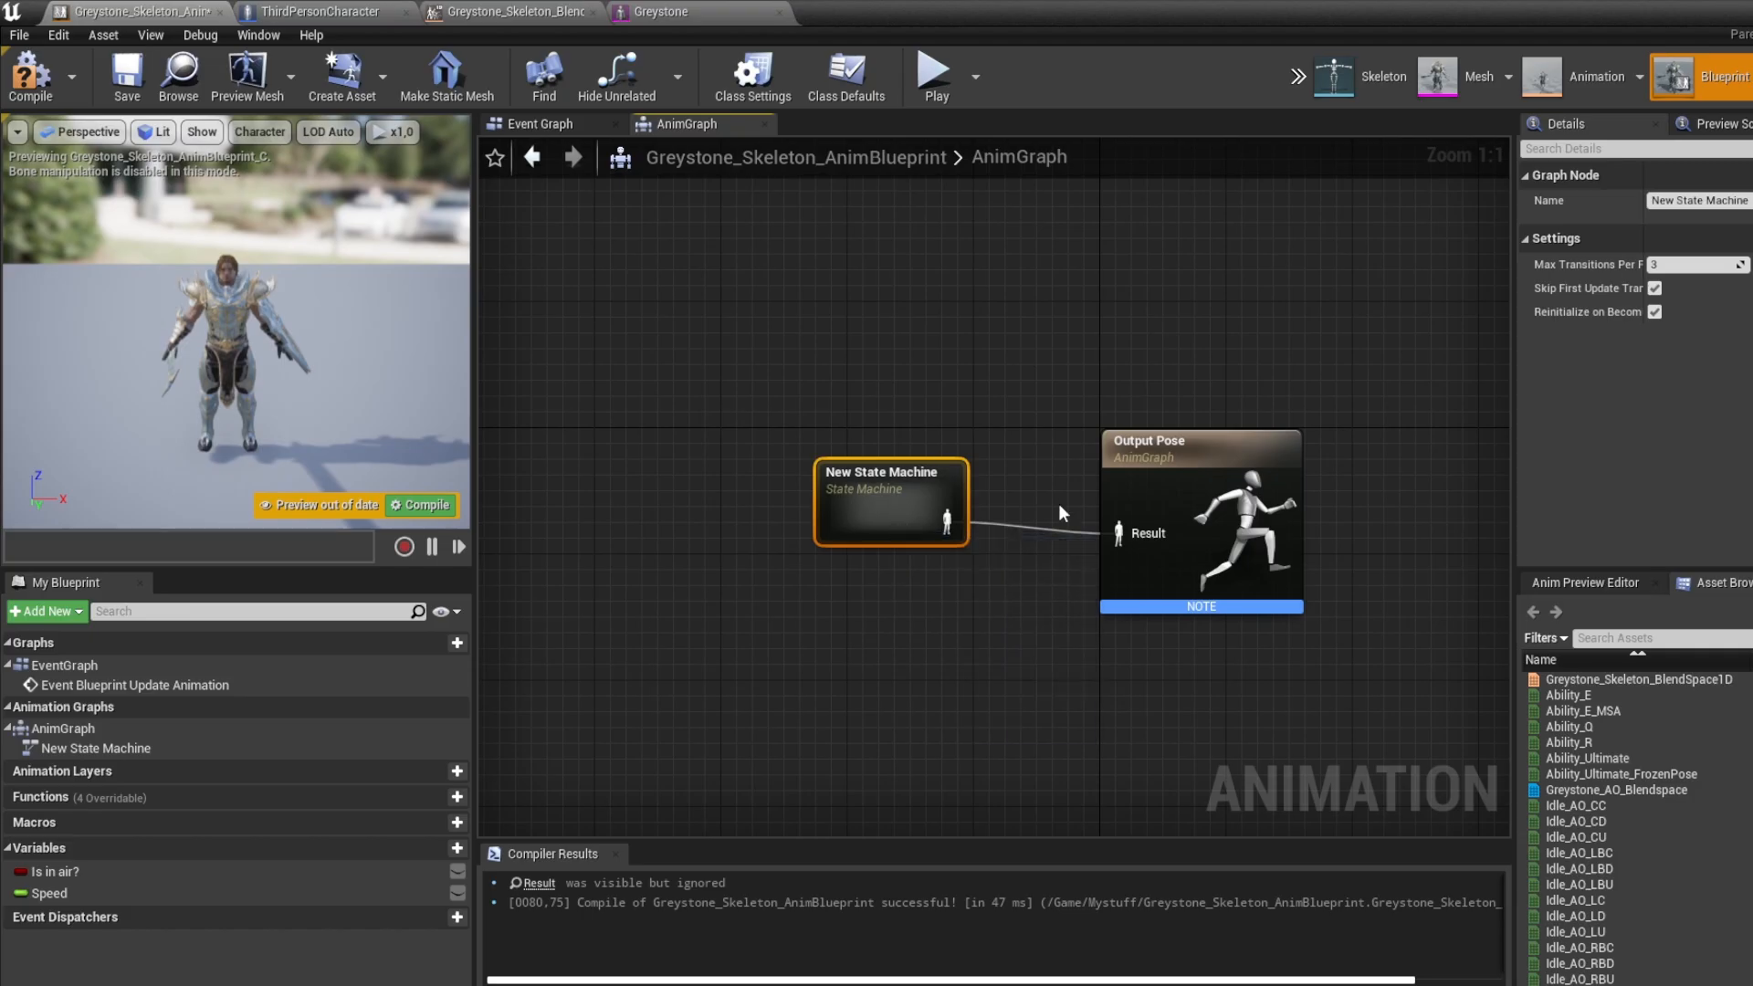
Rename the new state machine as Locomotion
left_click(931, 614)
left_click(889, 518)
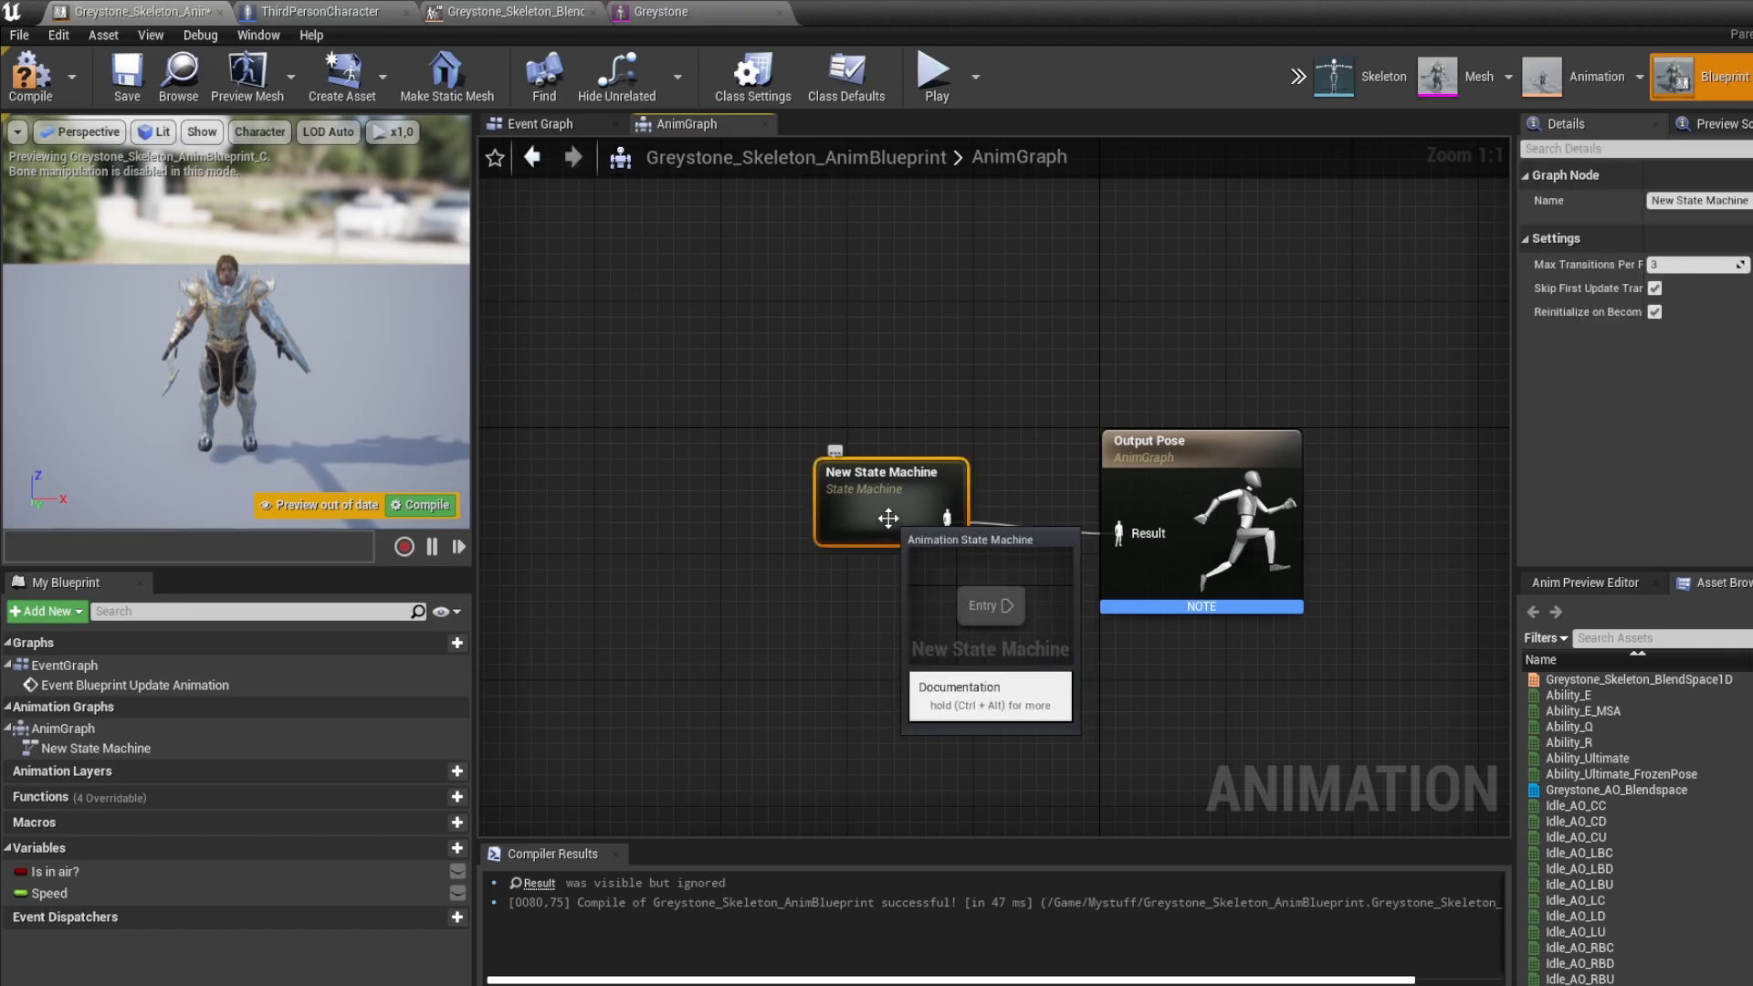
left_click(1744, 201)
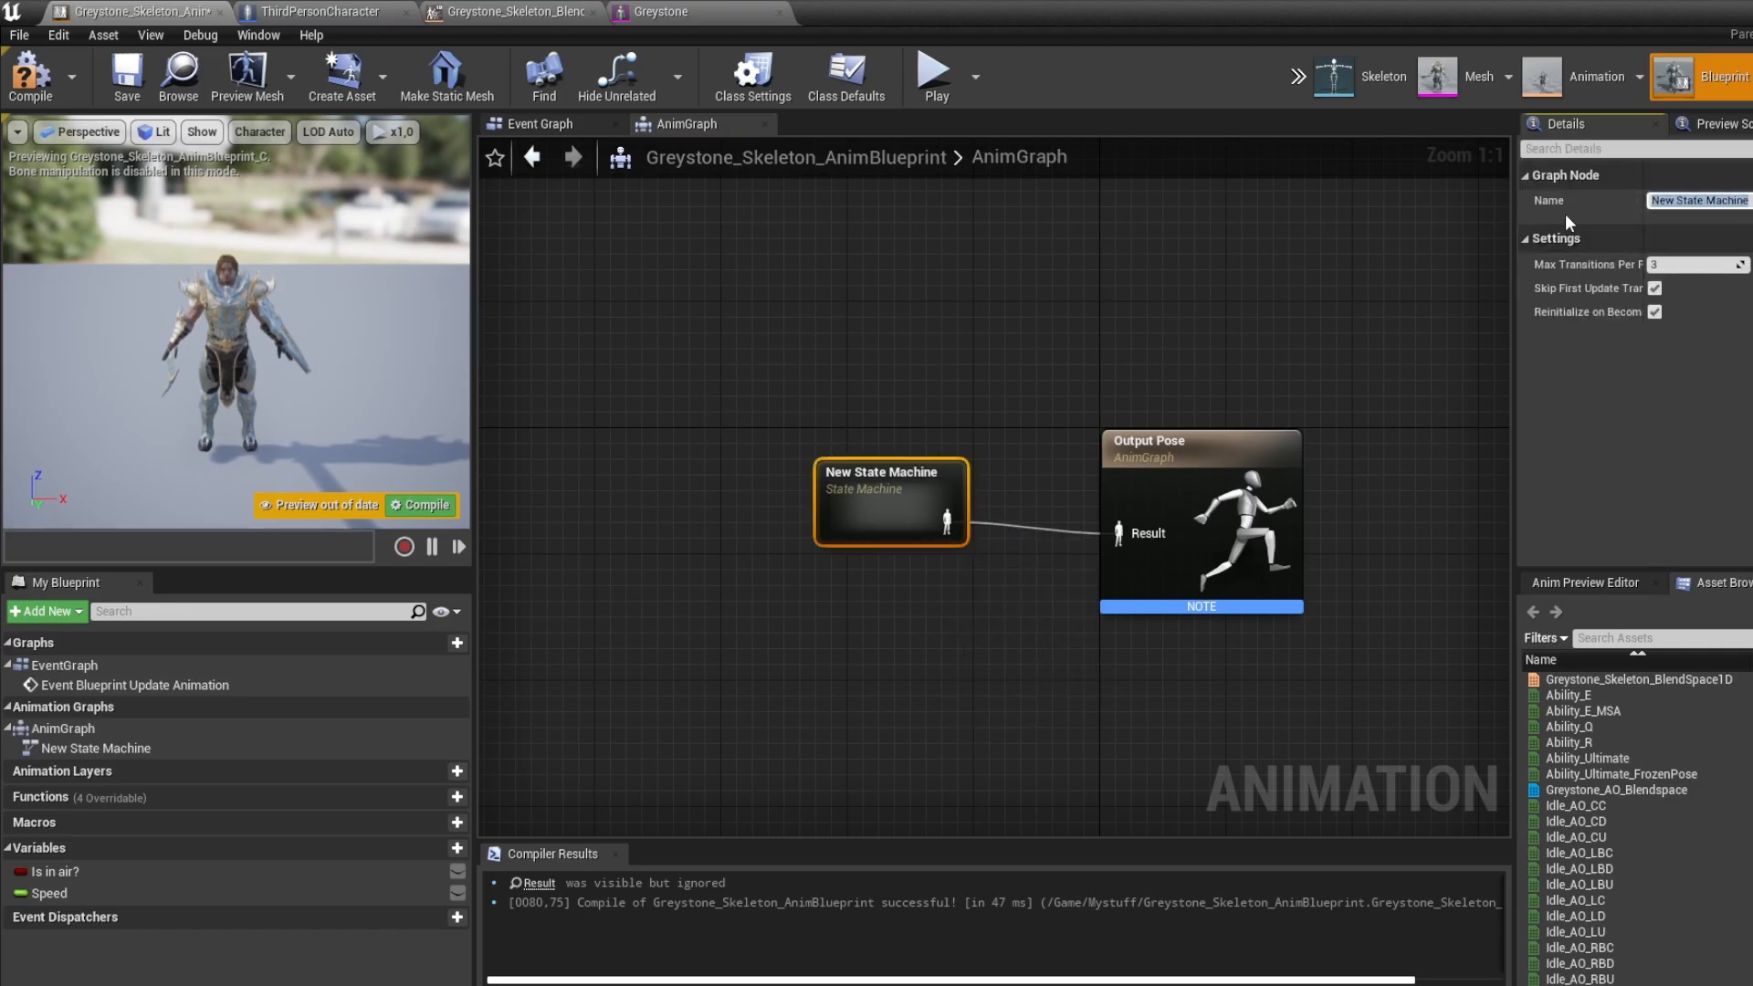
type("Locomotion")
key("Return")
Inside the Locomotion state machine, add a state connected from Entry and name it Walk/sprint
double_click(858, 514)
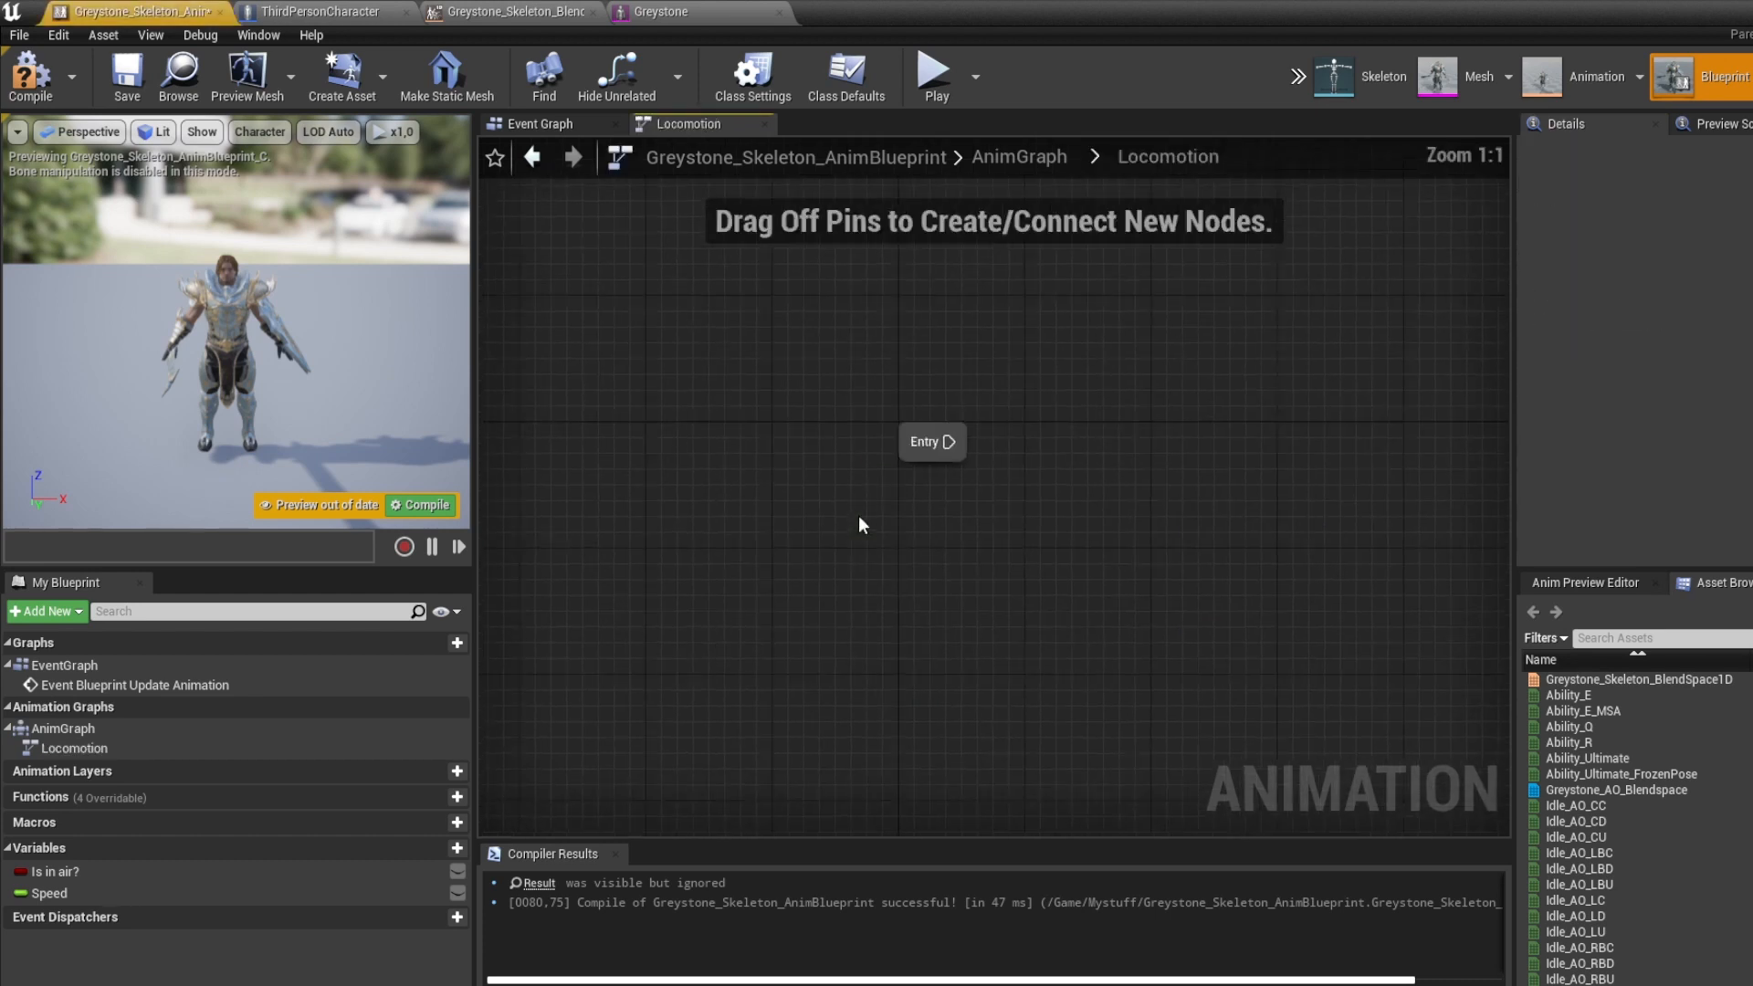
right_click_drag(858, 517, 941, 574)
right_click_drag(1135, 673, 1029, 671)
right_click_drag(973, 591, 895, 589)
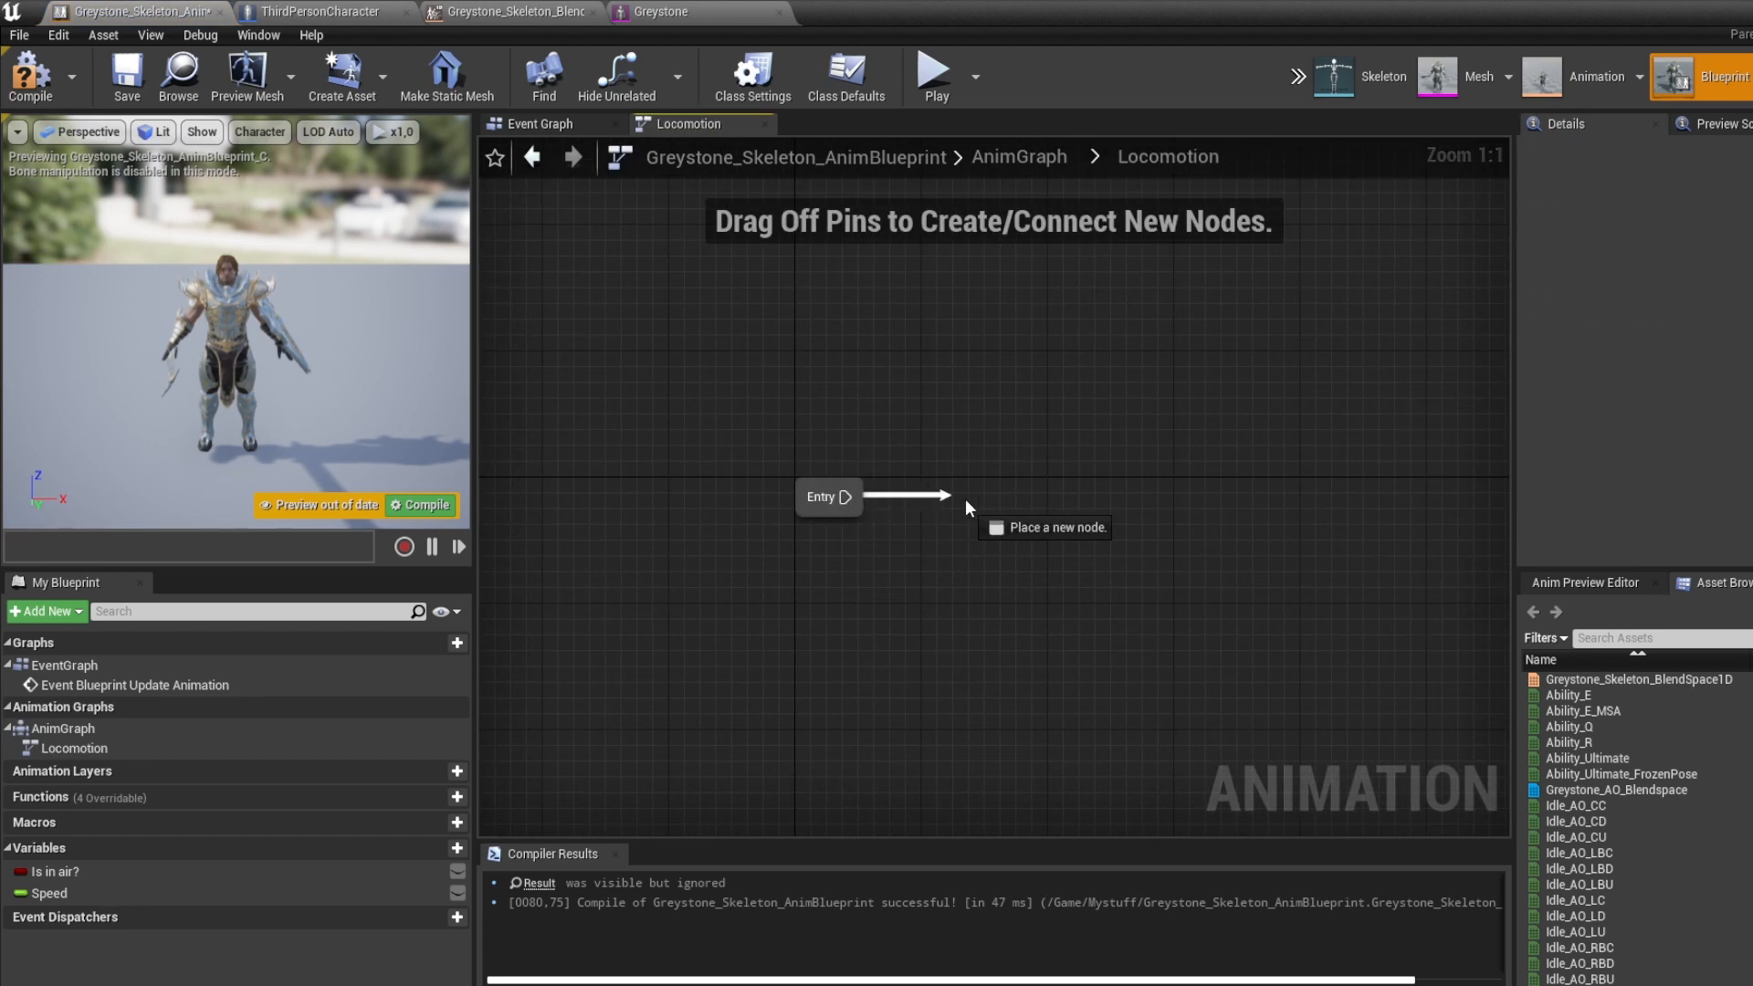
left_click_drag(966, 499, 967, 501)
left_click(1006, 544)
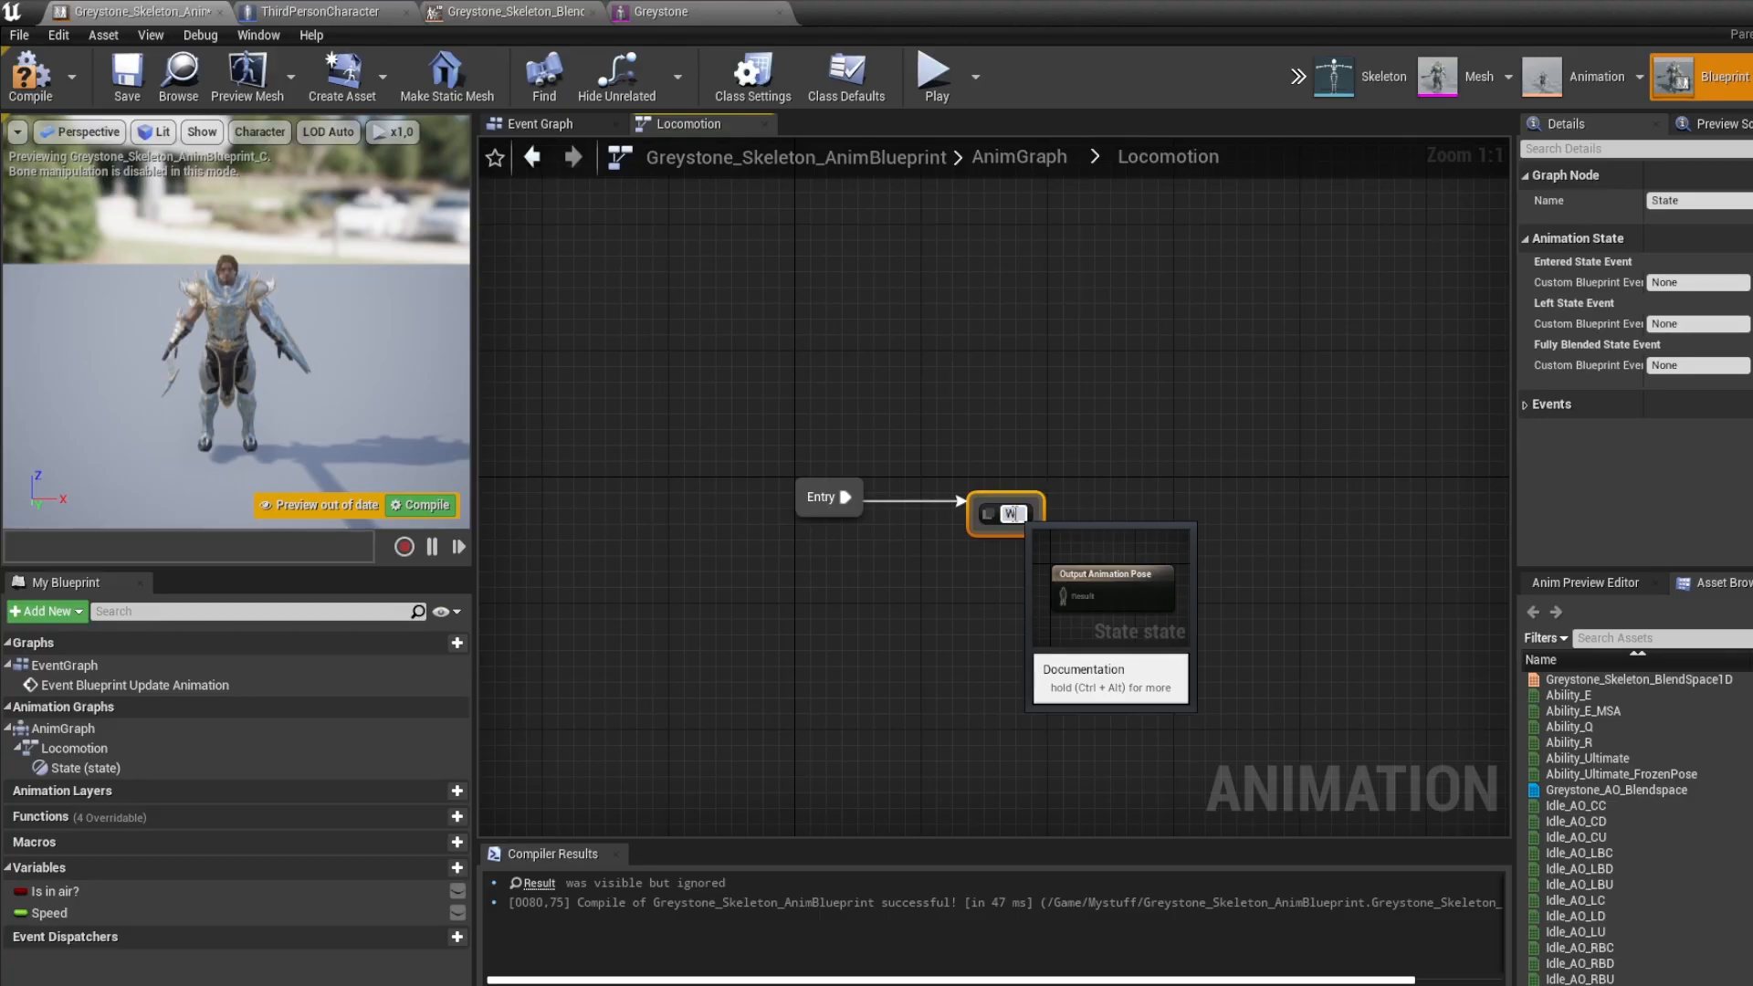
type("Walk/sprint")
key("Return")
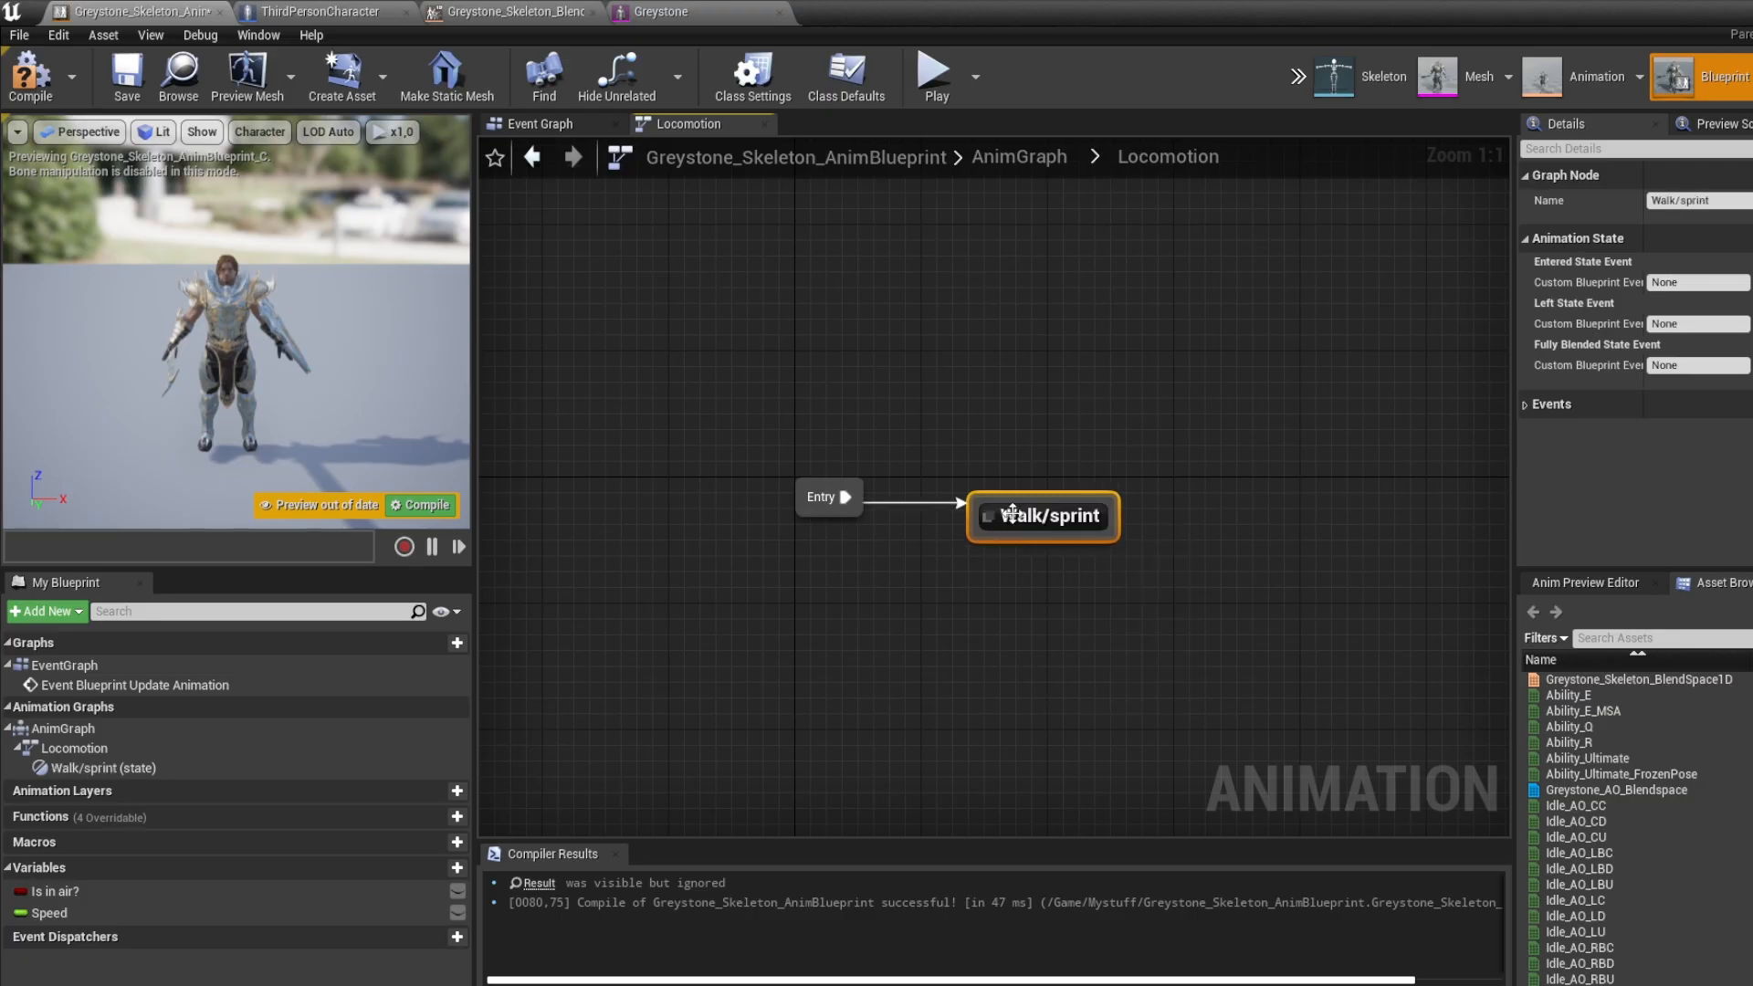
In the Walk/sprint state, place a Greystone_Skeleton_BlendSpace1D player beside the Output Animation Pose and connect it to the Result
double_click(1015, 521)
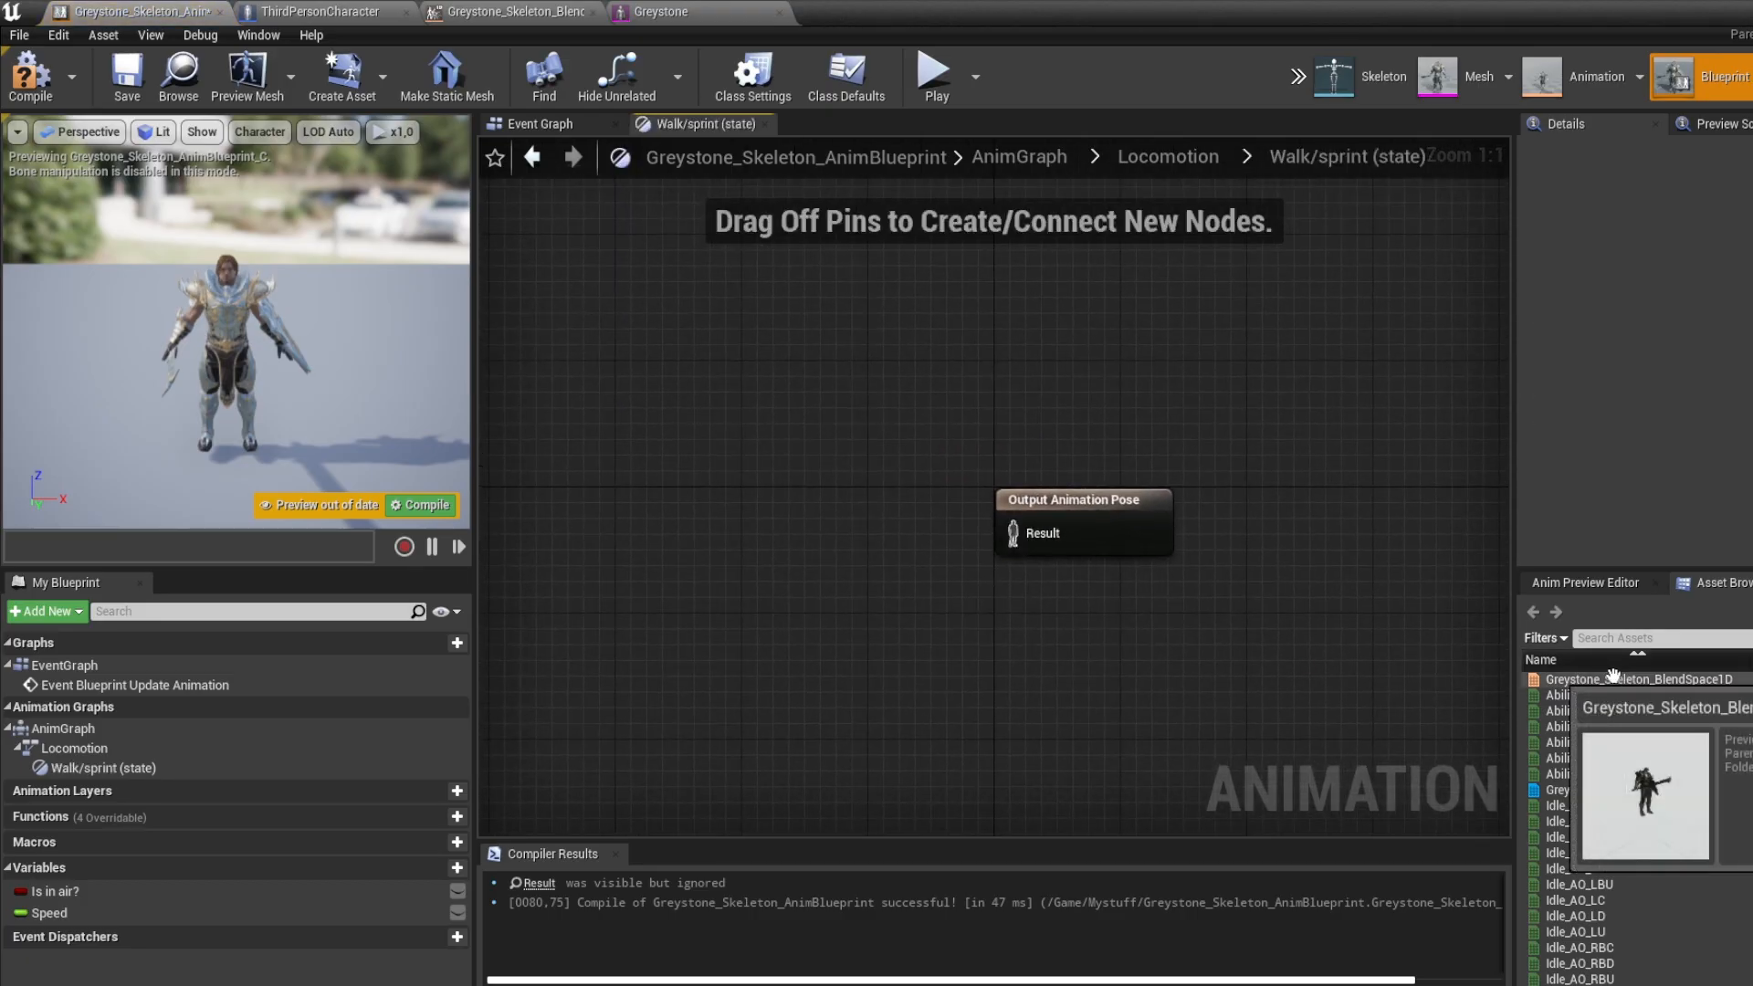
left_click_drag(1614, 678, 883, 507)
right_click_drag(733, 609, 1029, 583)
left_click_drag(1081, 489, 1079, 472)
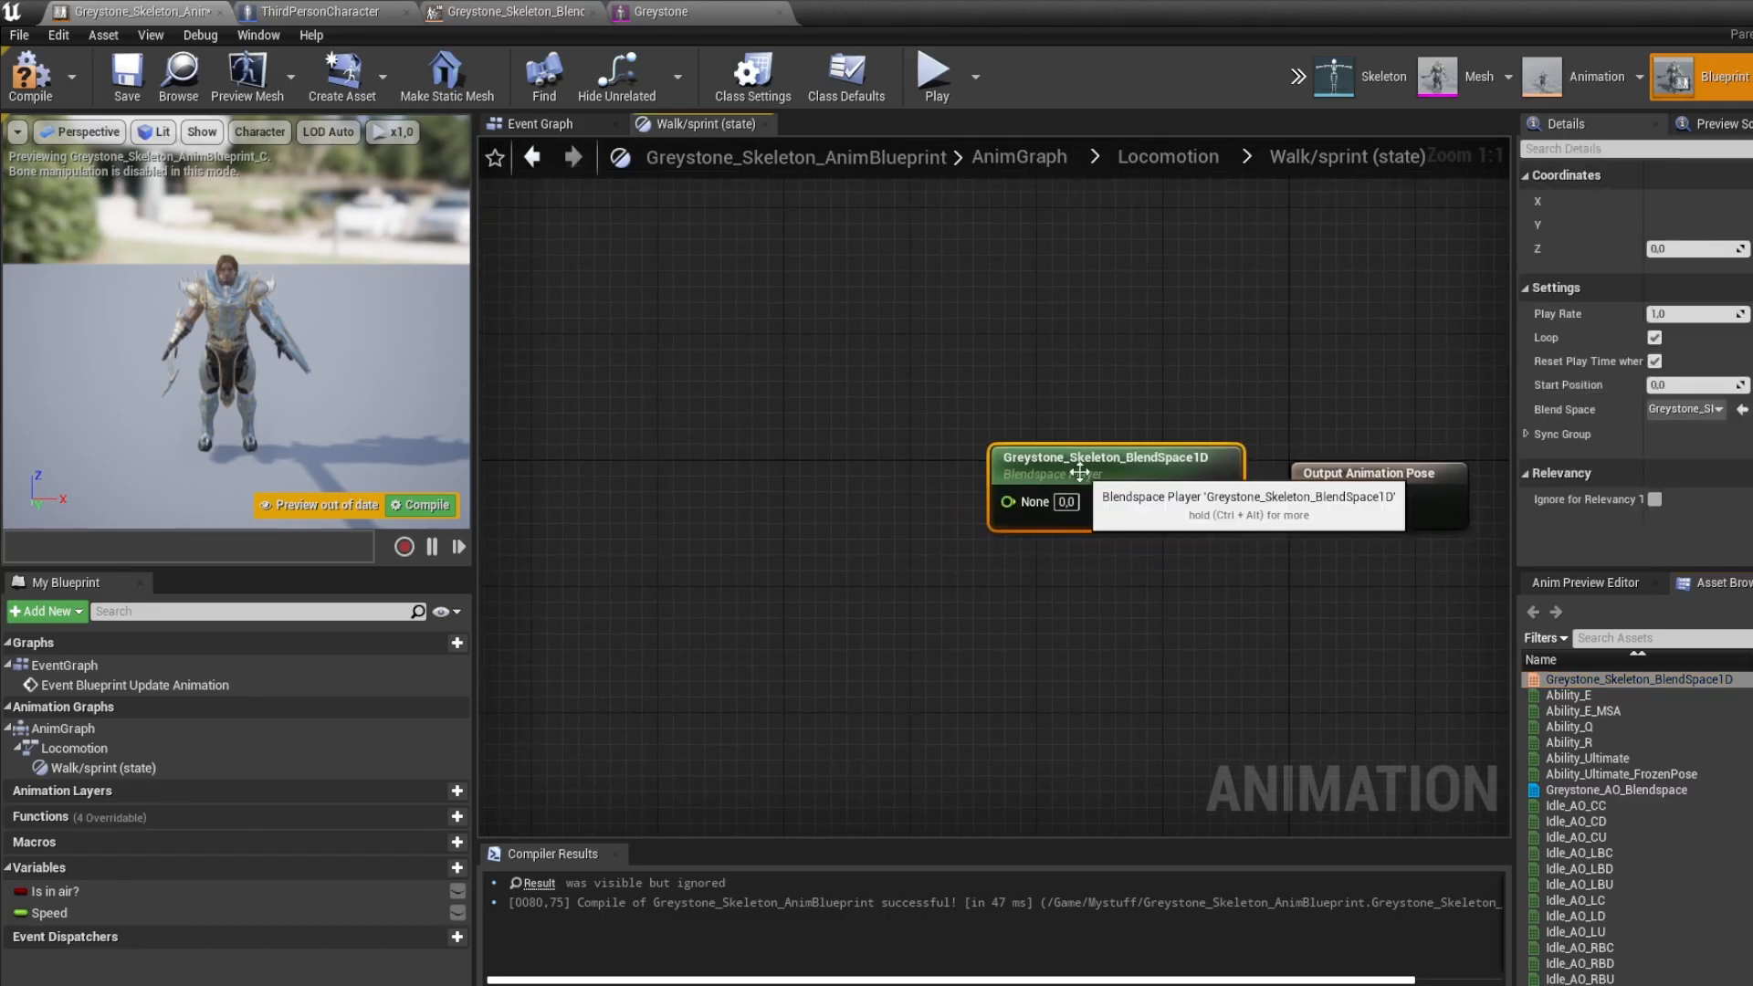
Drive the Greystone_Skeleton_BlendSpace1D player's input with the Speed variable
left_click_drag(50, 913, 1012, 510)
right_click_drag(1028, 574, 917, 608)
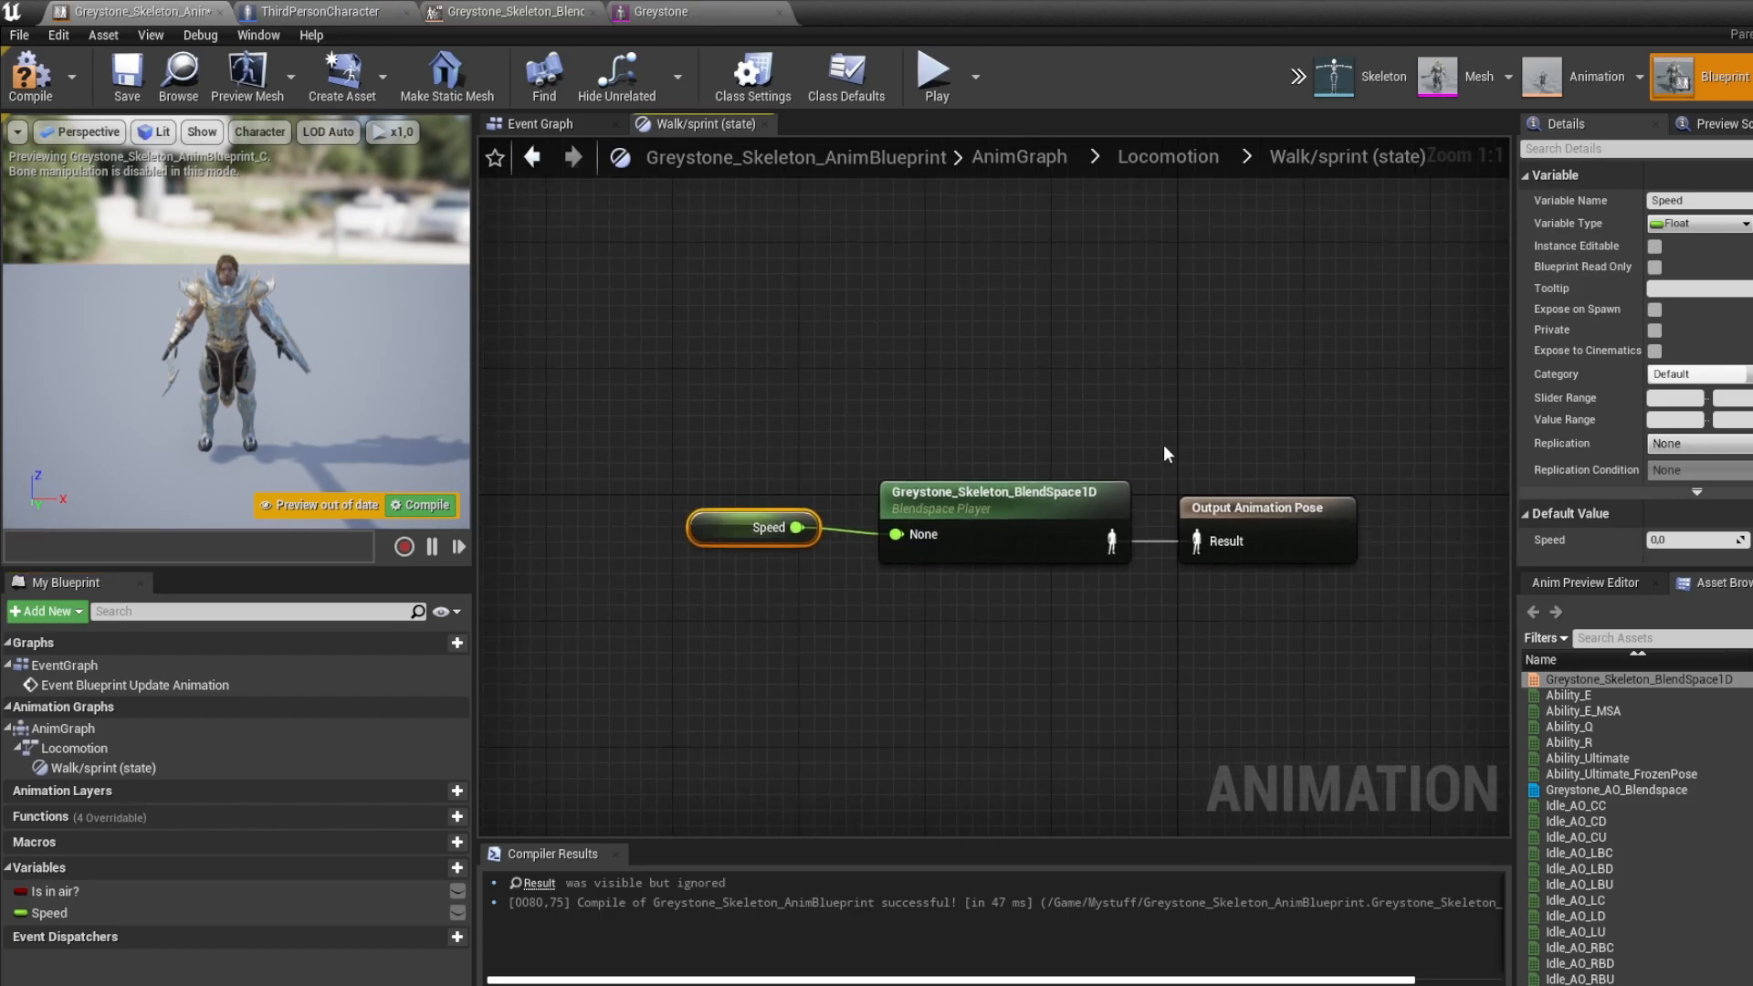
left_click(1005, 509)
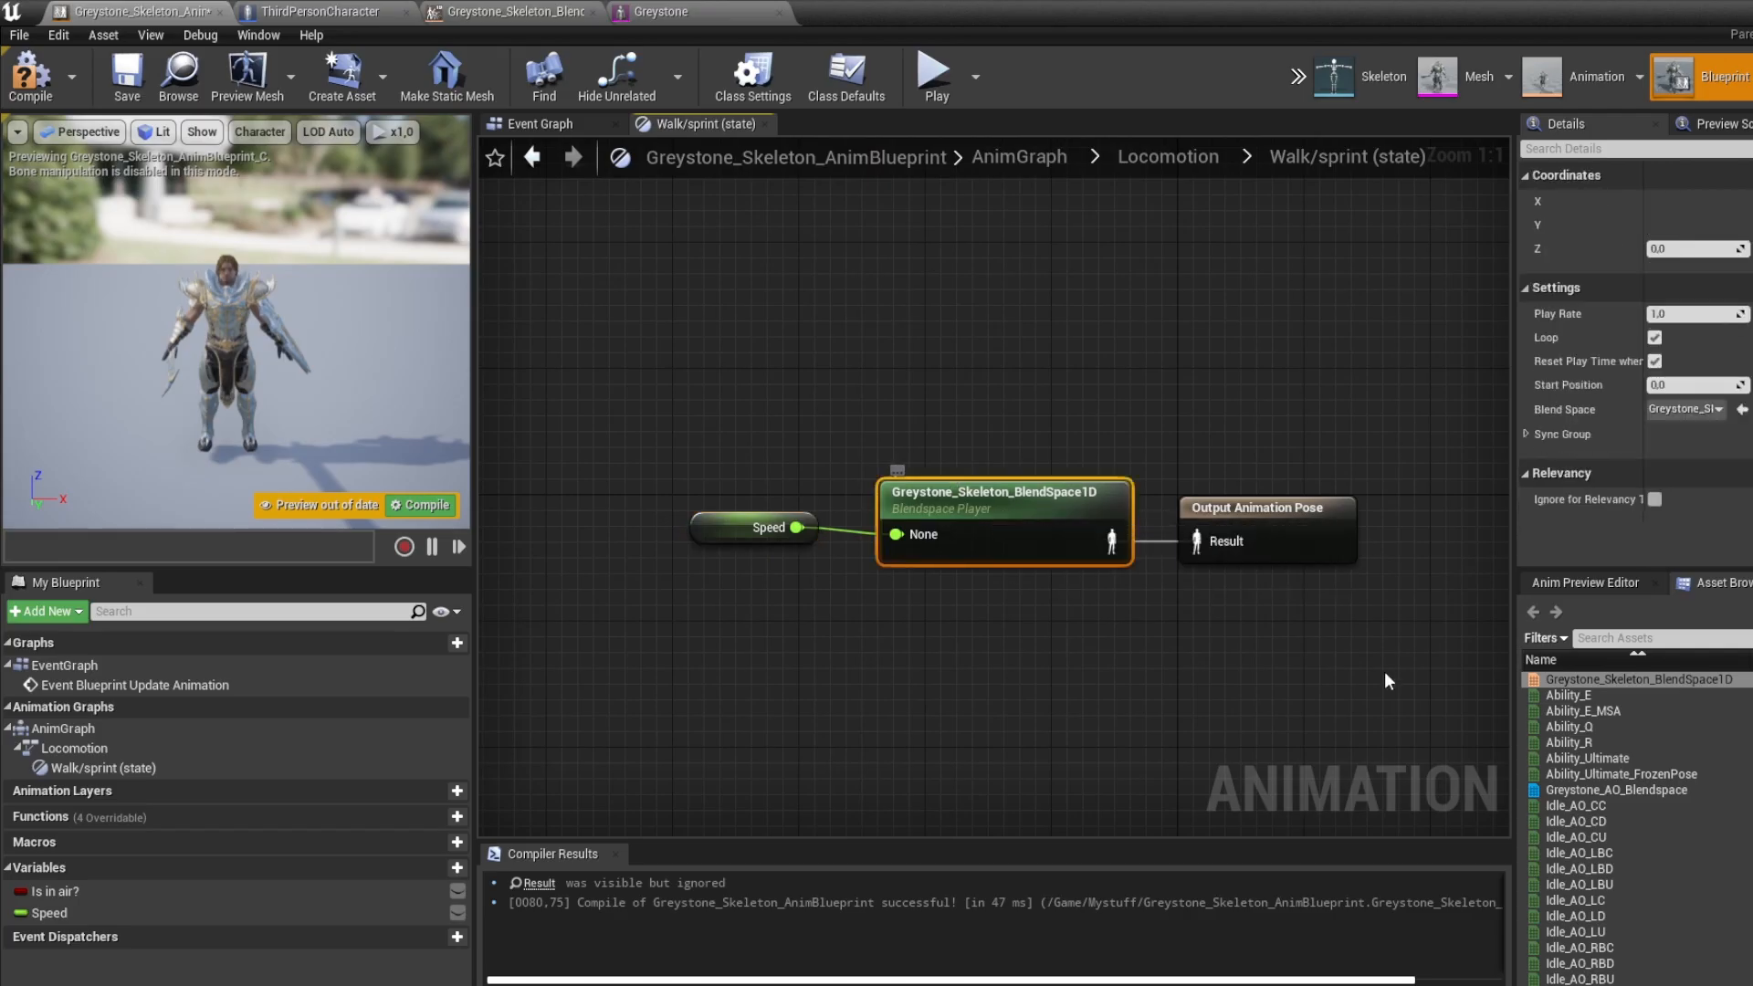
Open the Greystone_Skeleton_BlendSpace1D asset and filter its available animations by "idle"
double_click(1588, 680)
left_click_drag(927, 559, 1040, 539)
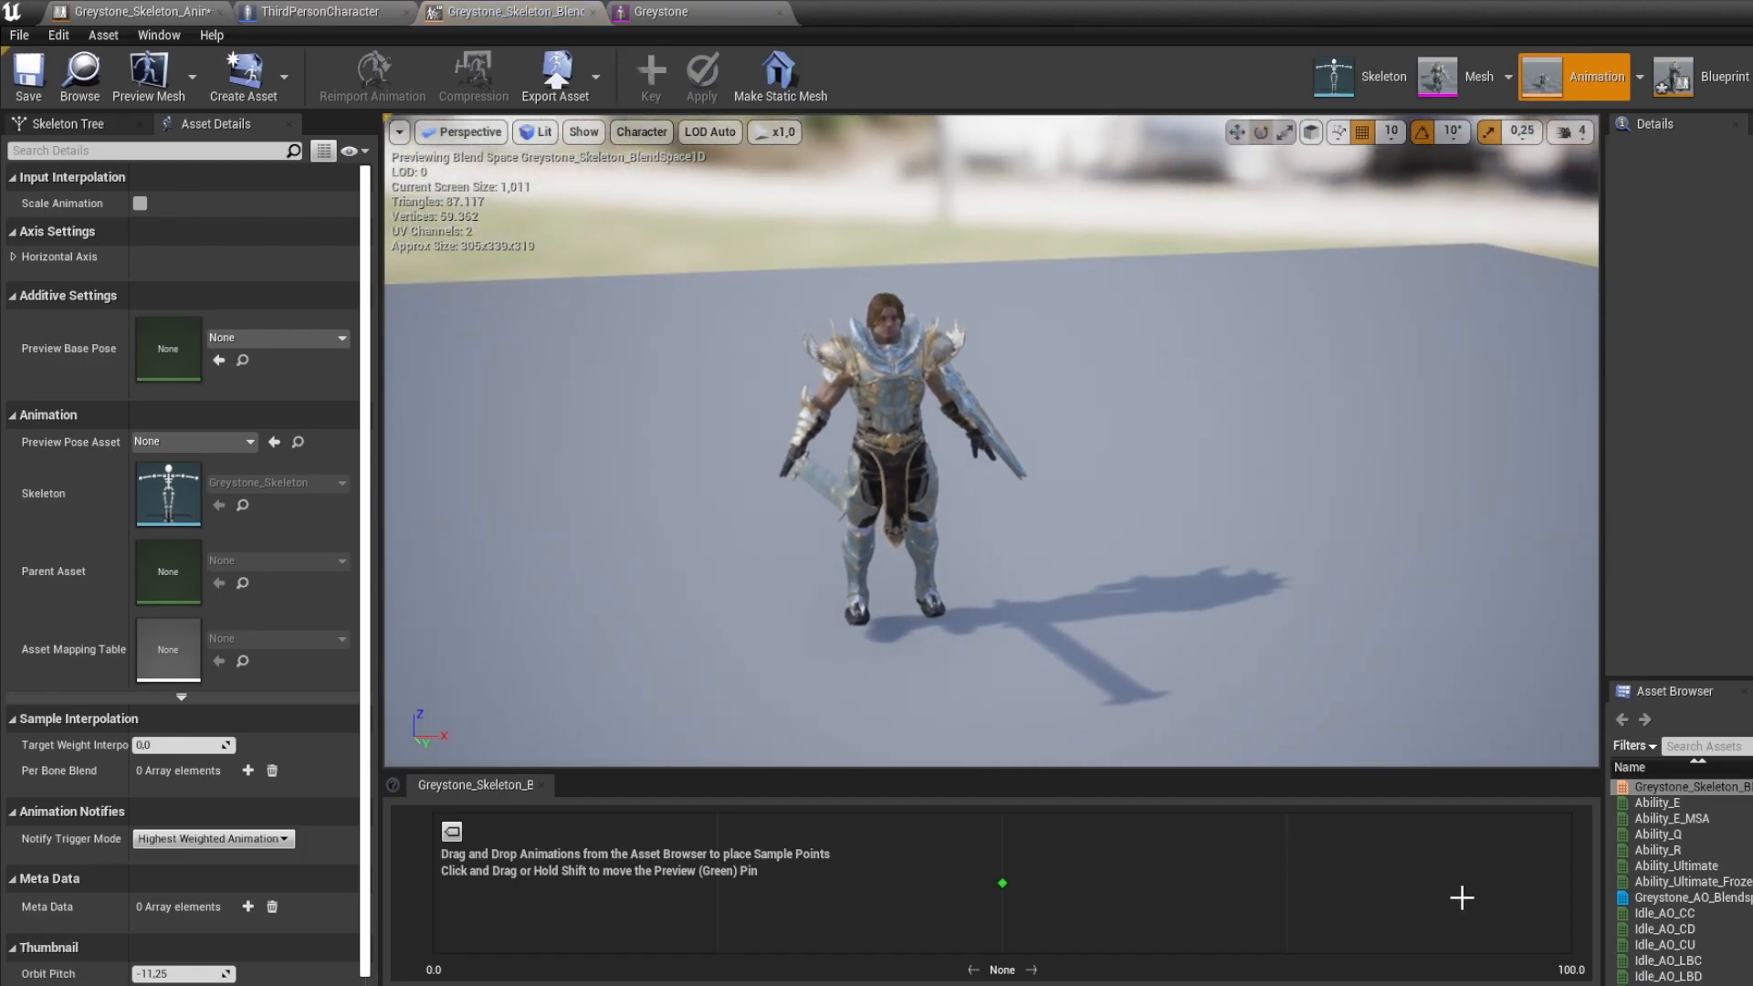
left_click(1722, 754)
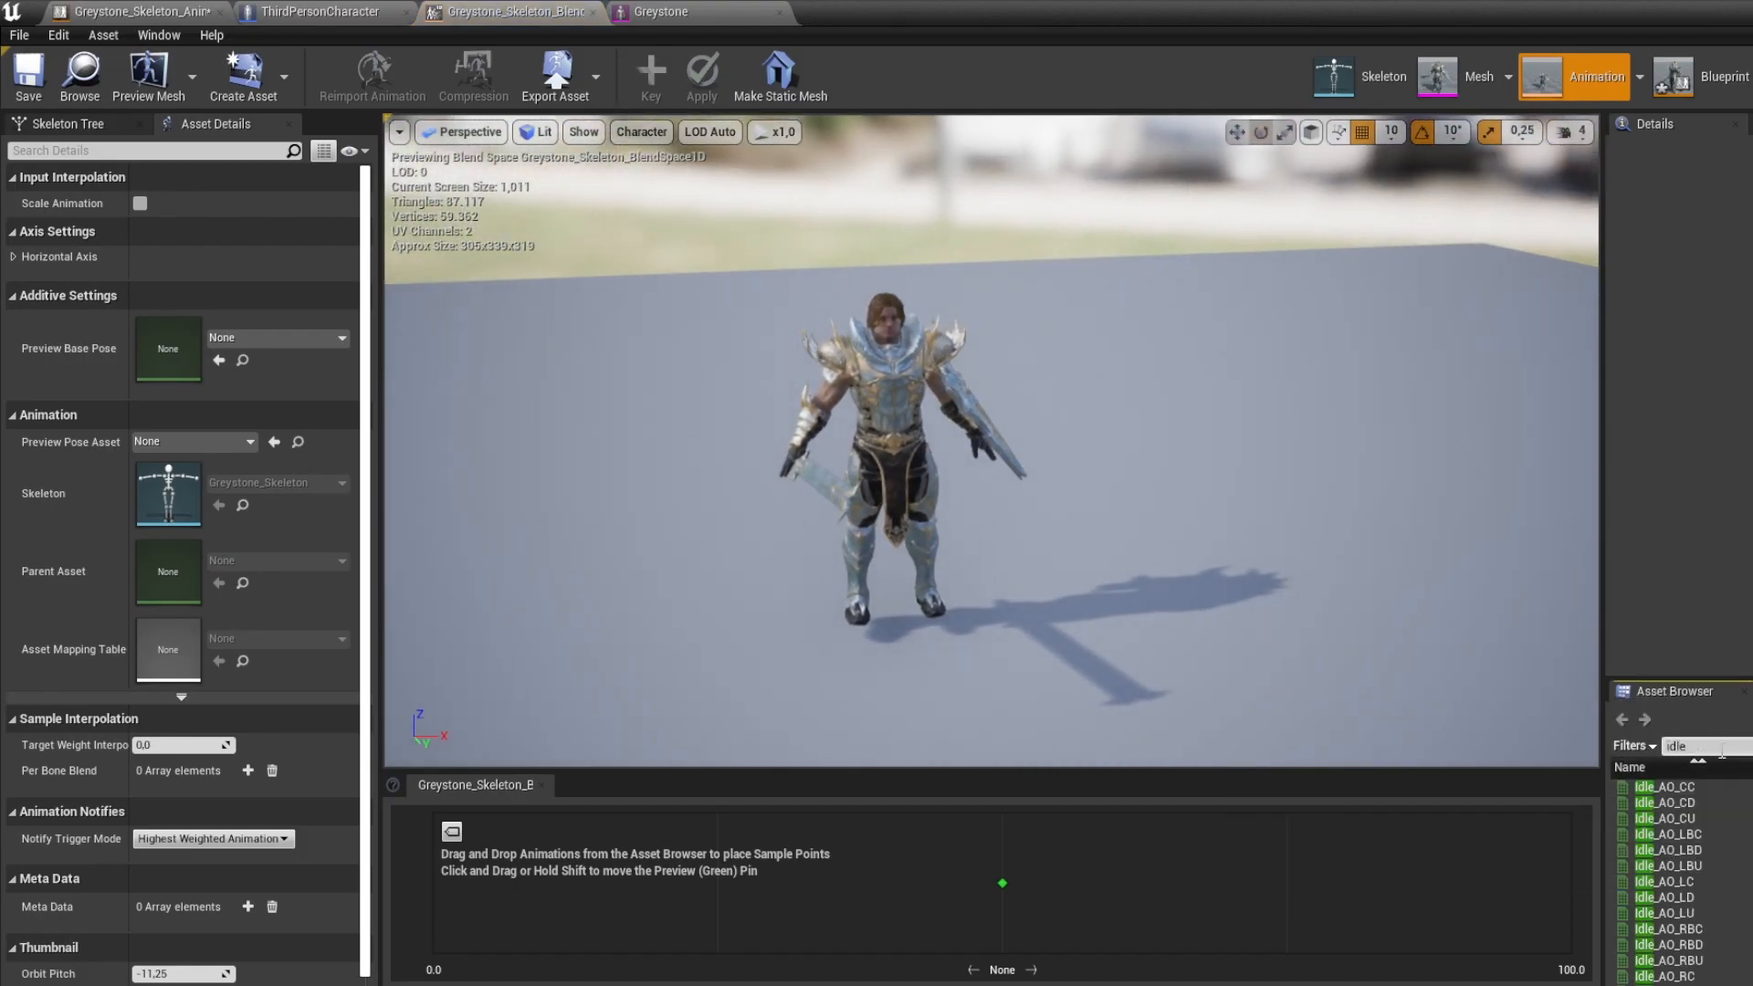
scroll(1734, 838, "down", 2)
Try the Idle_AO_RC animation as the blend space's sample point at 0.0, and delete that sample
left_click_drag(1657, 925, 436, 911)
left_click_drag(928, 885, 495, 883)
left_click(436, 879)
right_click_drag(658, 585, 649, 547)
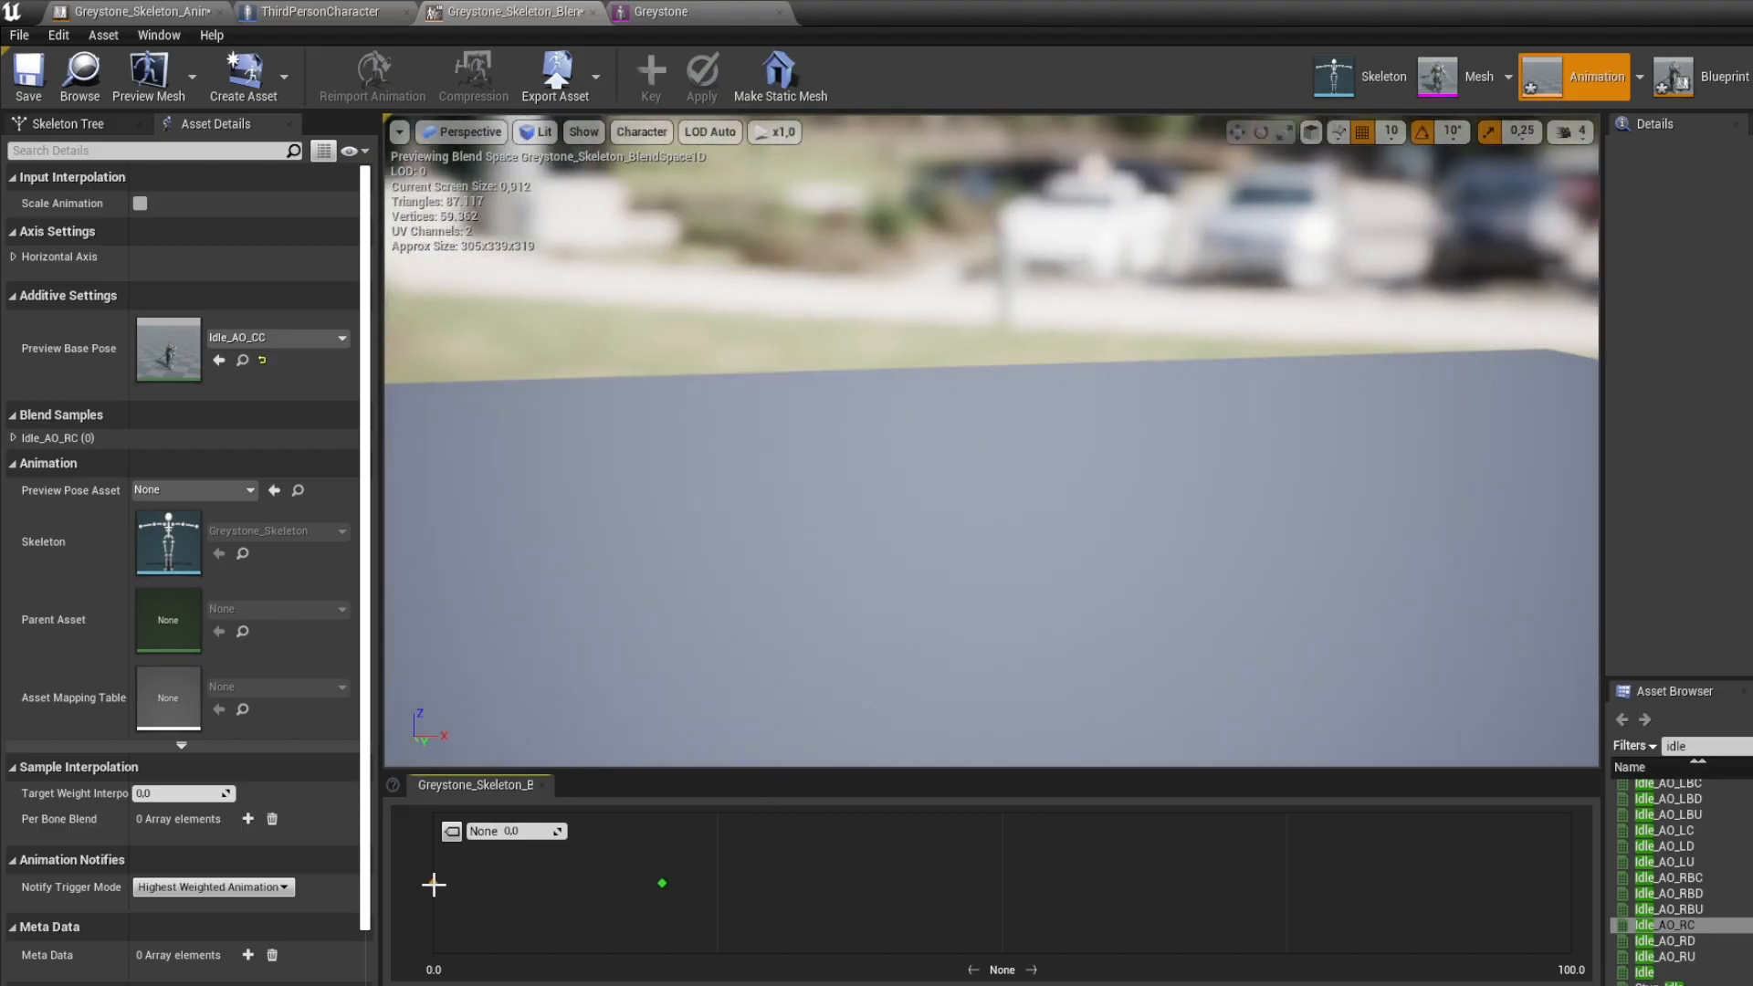
key("Delete")
Place the Idle animation as the blend space's sample point at 0.0
left_click_drag(1643, 972, 438, 884)
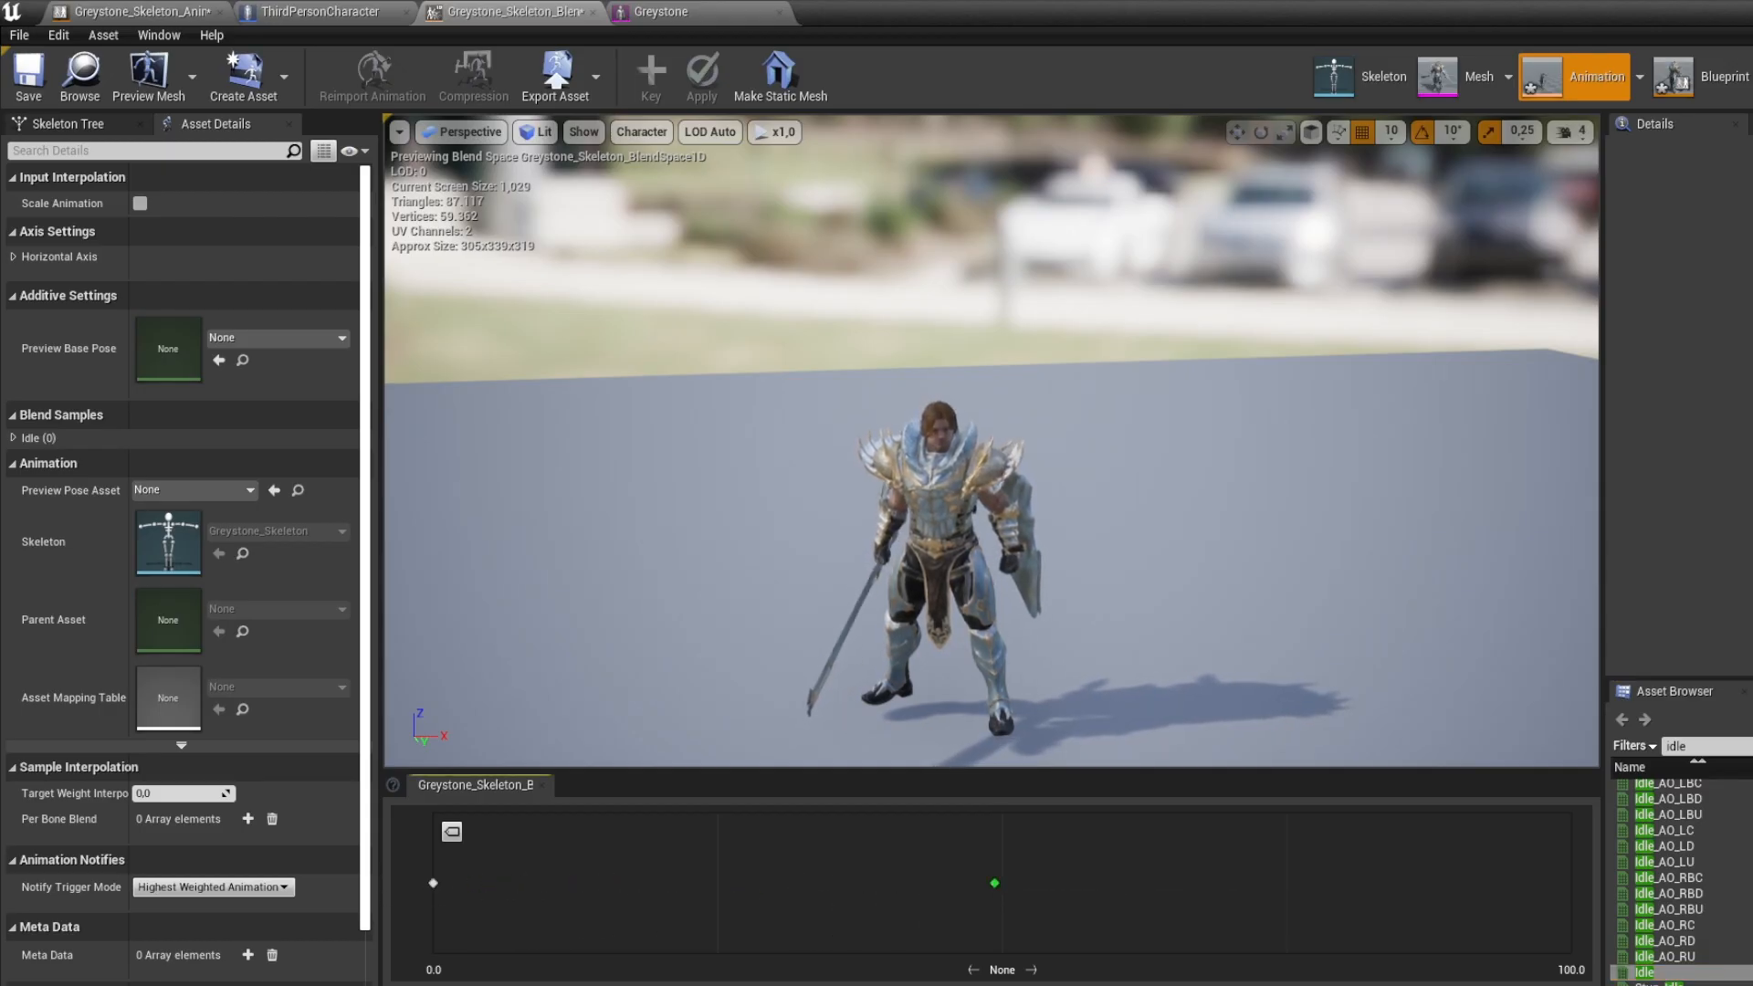
Search the skeleton's animations for "walk" and clear the search to list all assets
double_click(1677, 746)
type("walk")
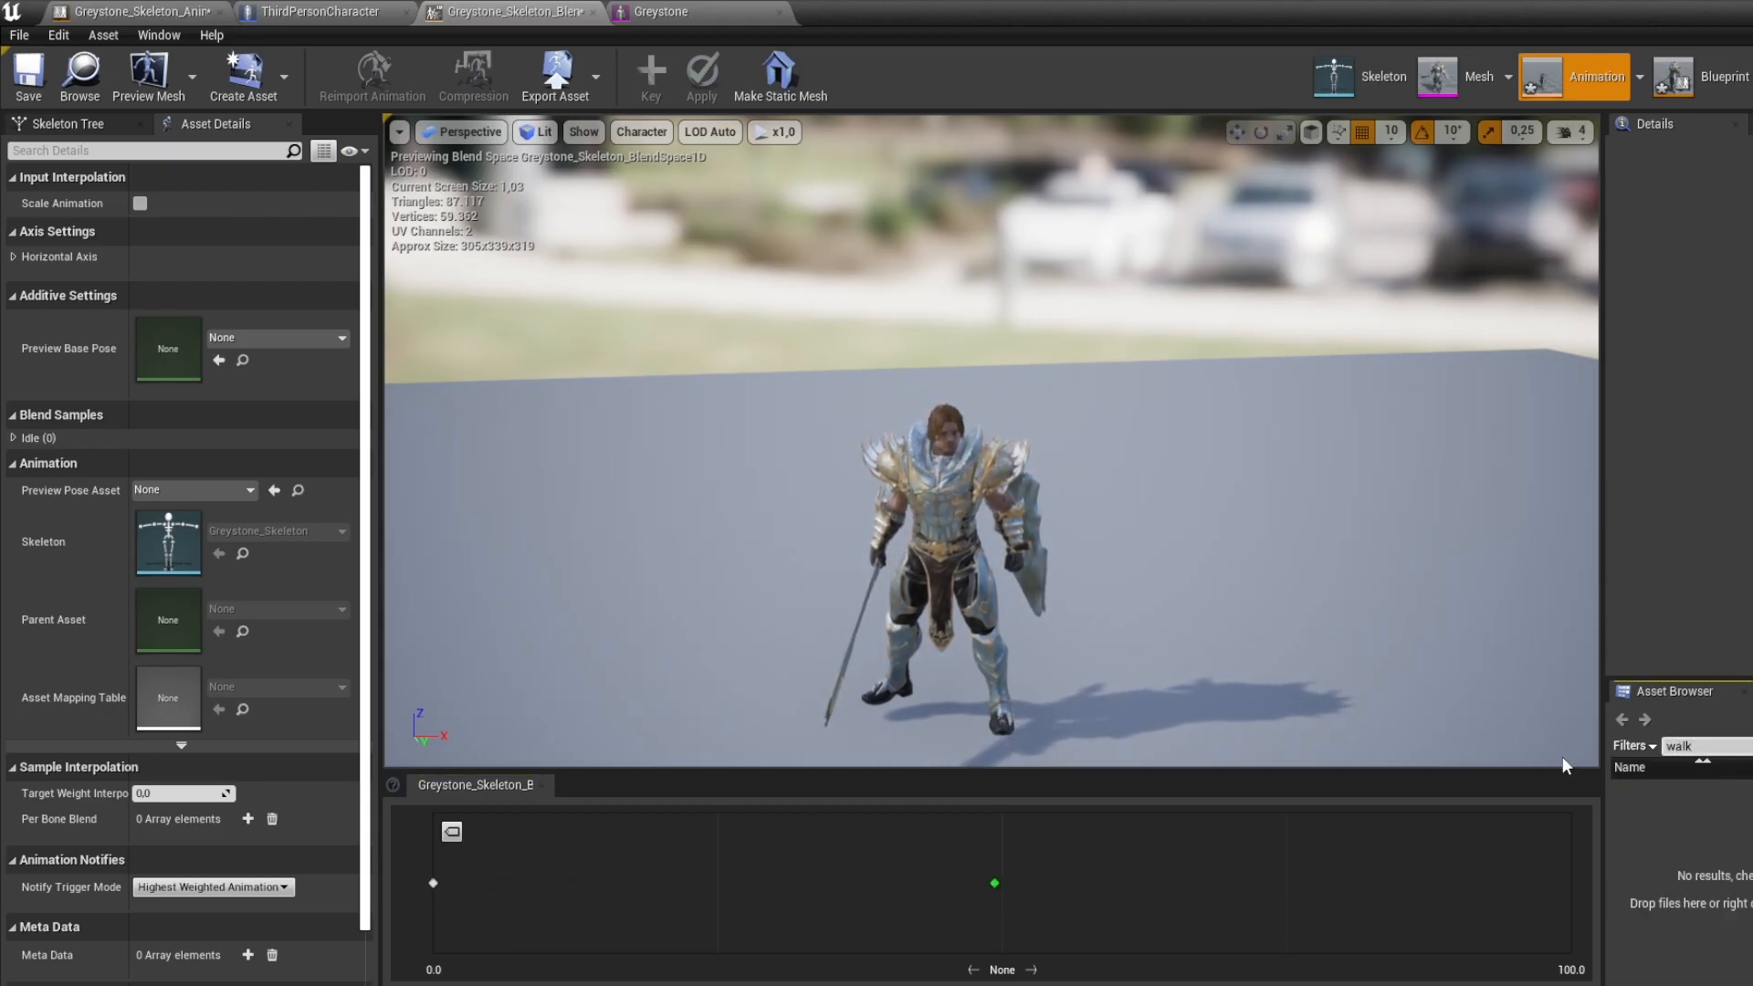
key("BackSpace")
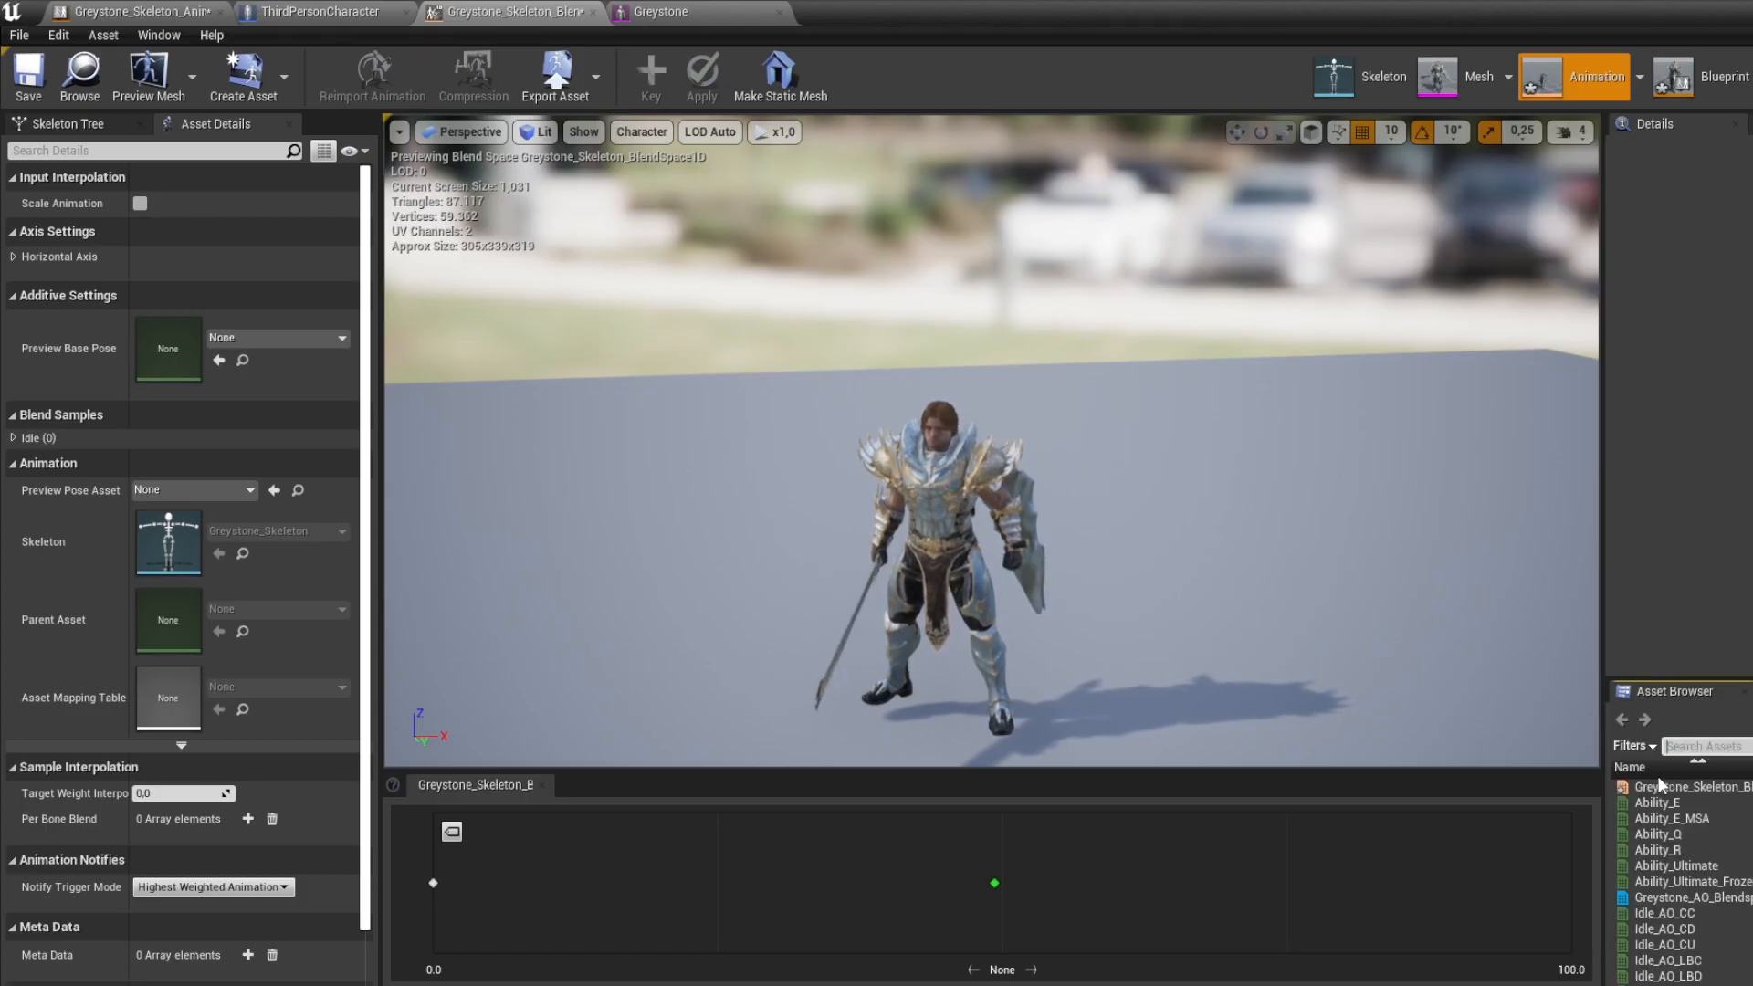
Place the Jog_Fwd animation as the blend space's sample point at the middle of the horizontal axis
scroll(1689, 877, "down", 10)
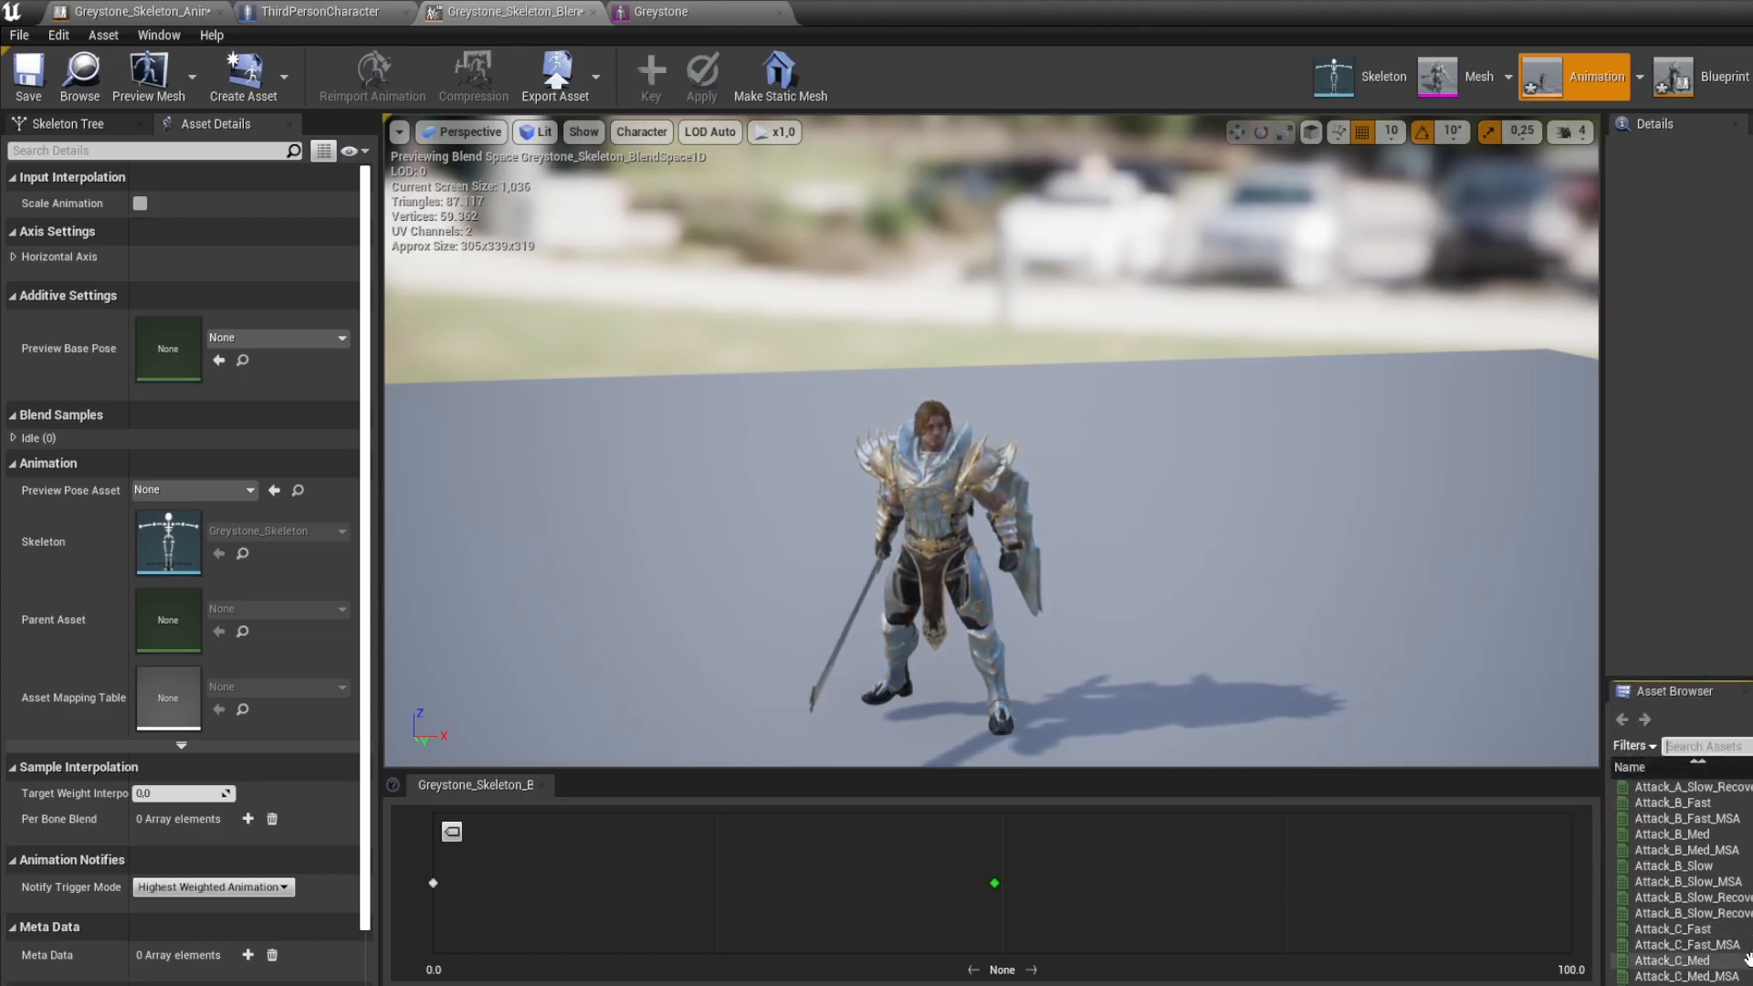
scroll(1725, 922, "down", 5)
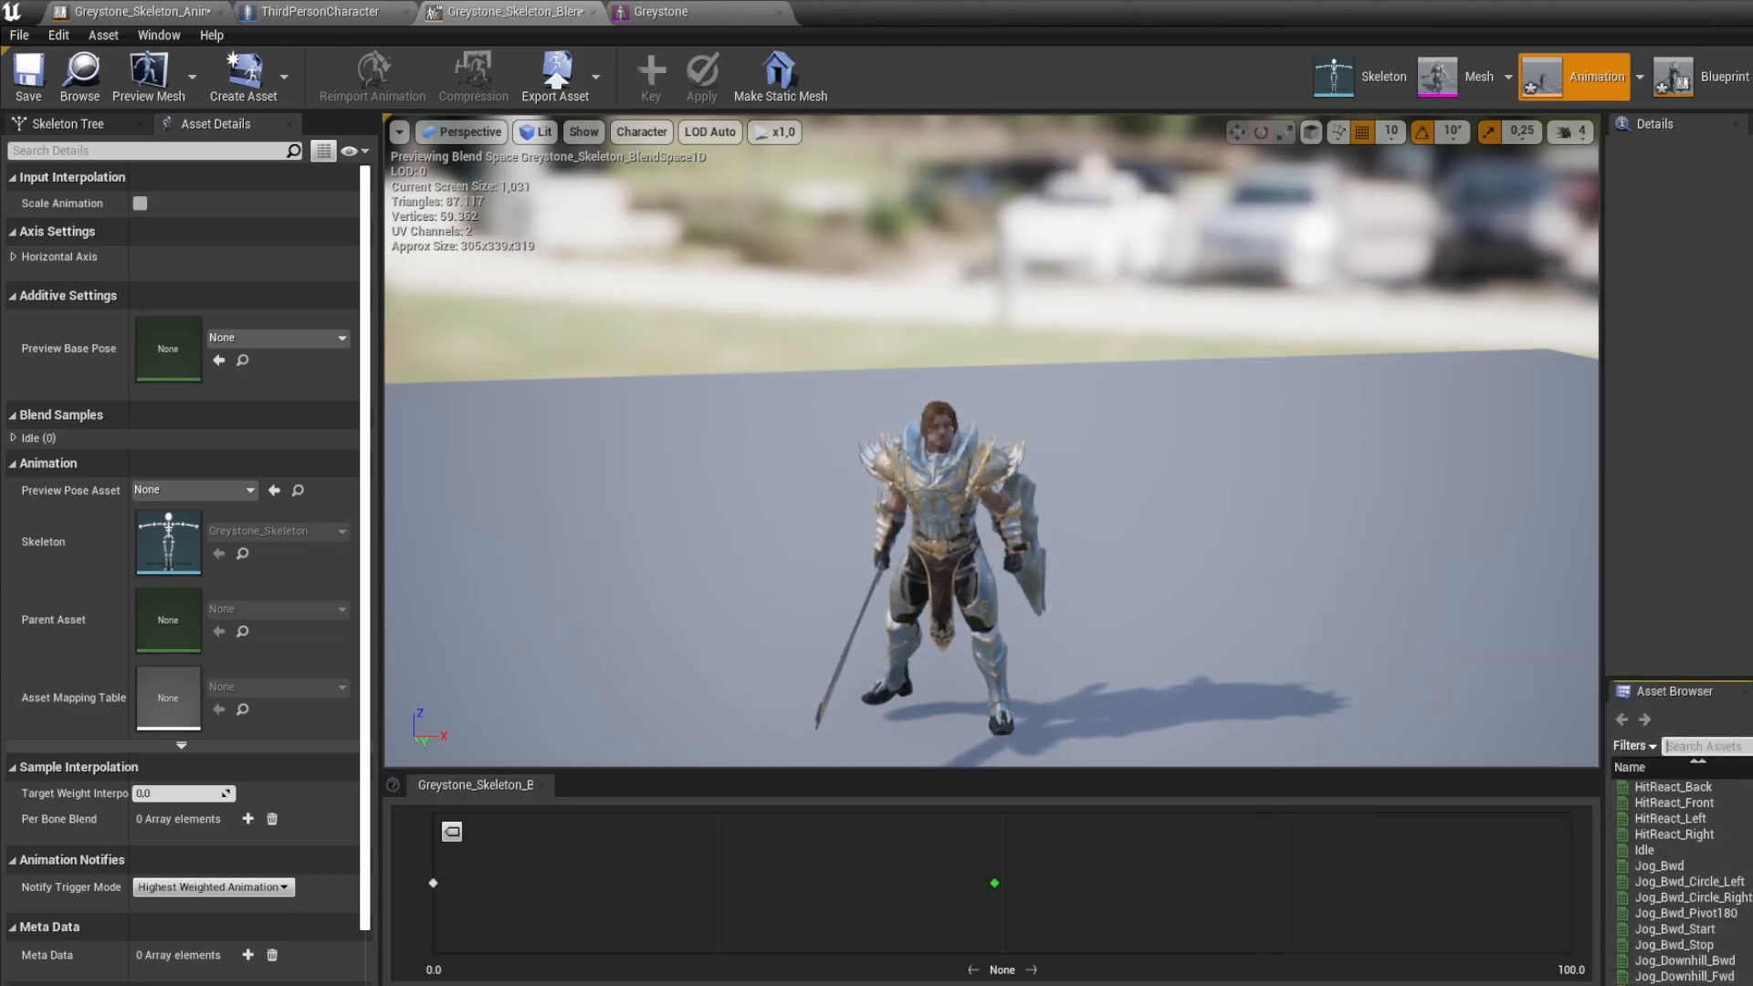
scroll(1705, 863, "down", 12)
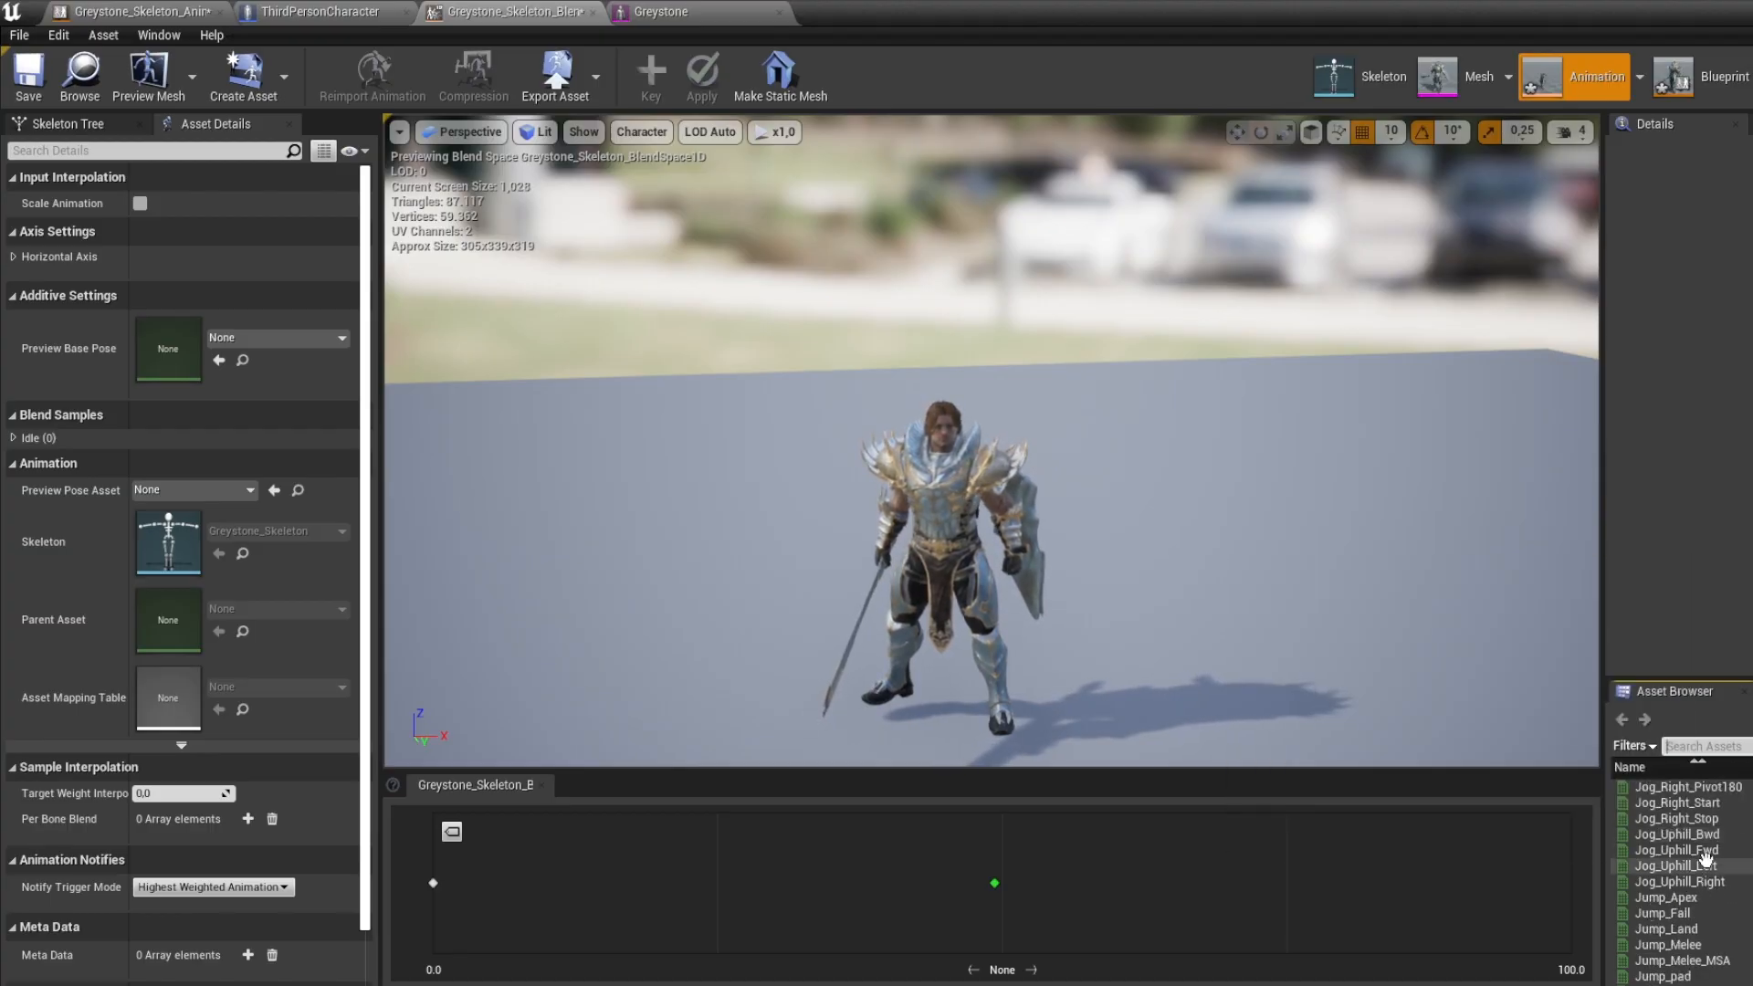
scroll(1707, 877, "up", 1)
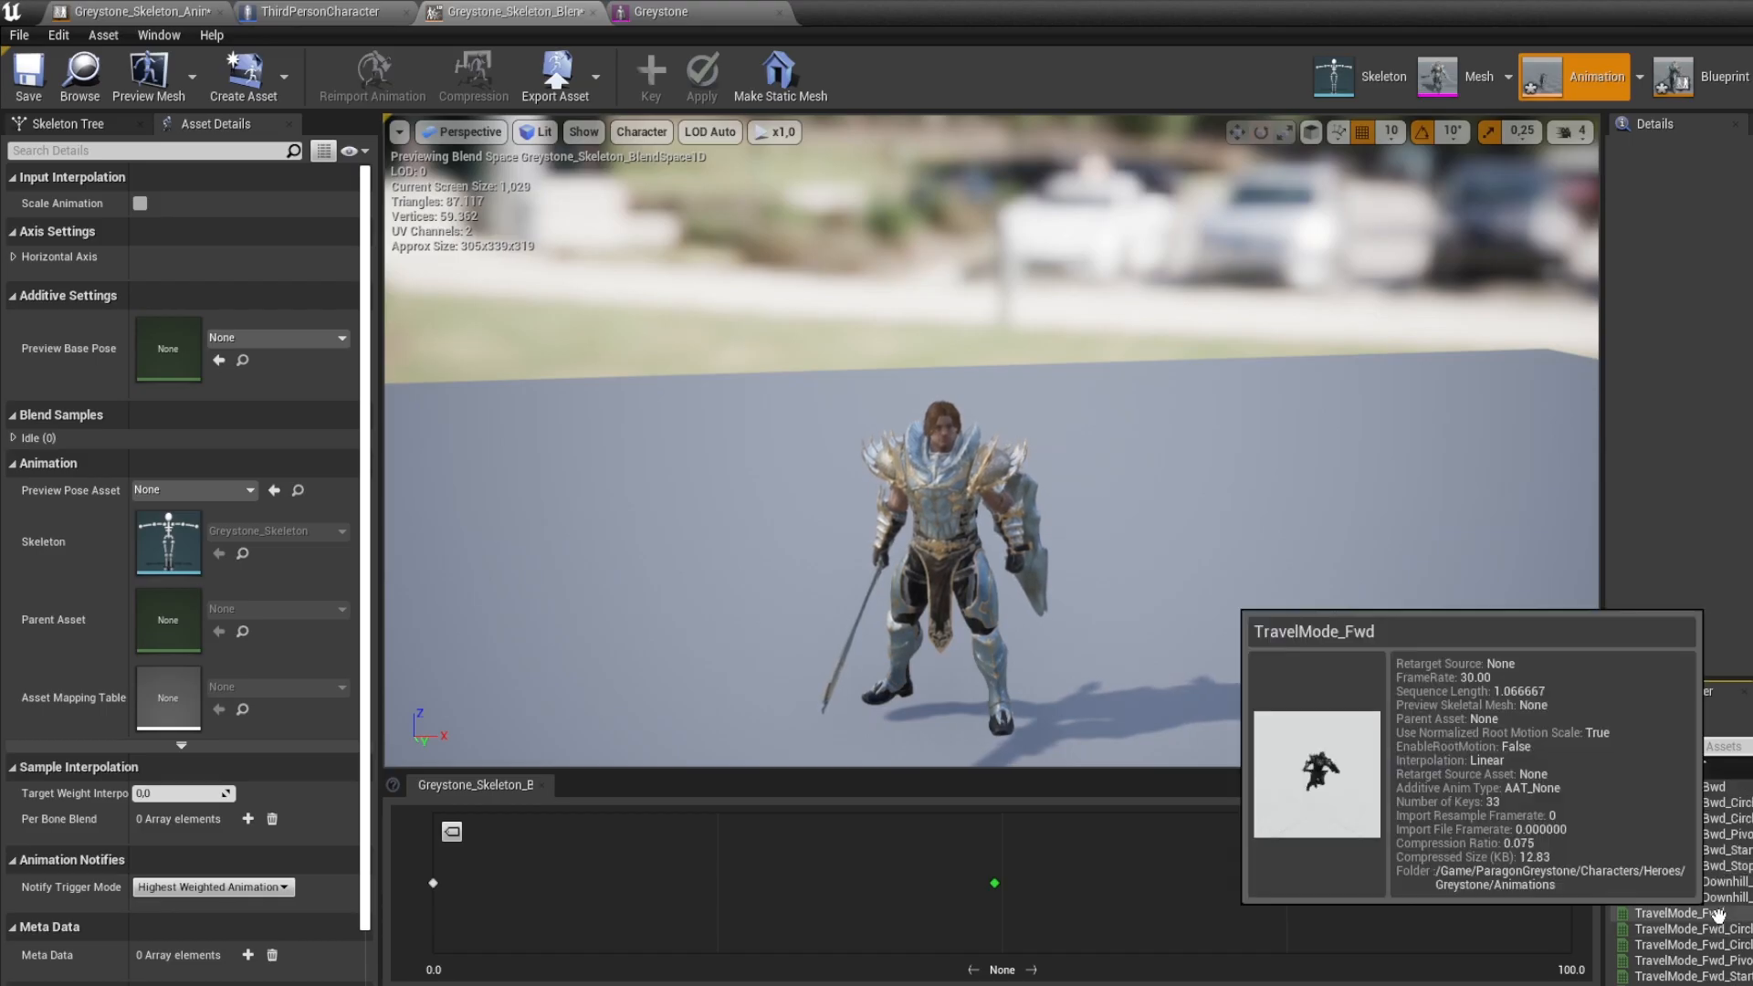
scroll(1716, 922, "down", 4)
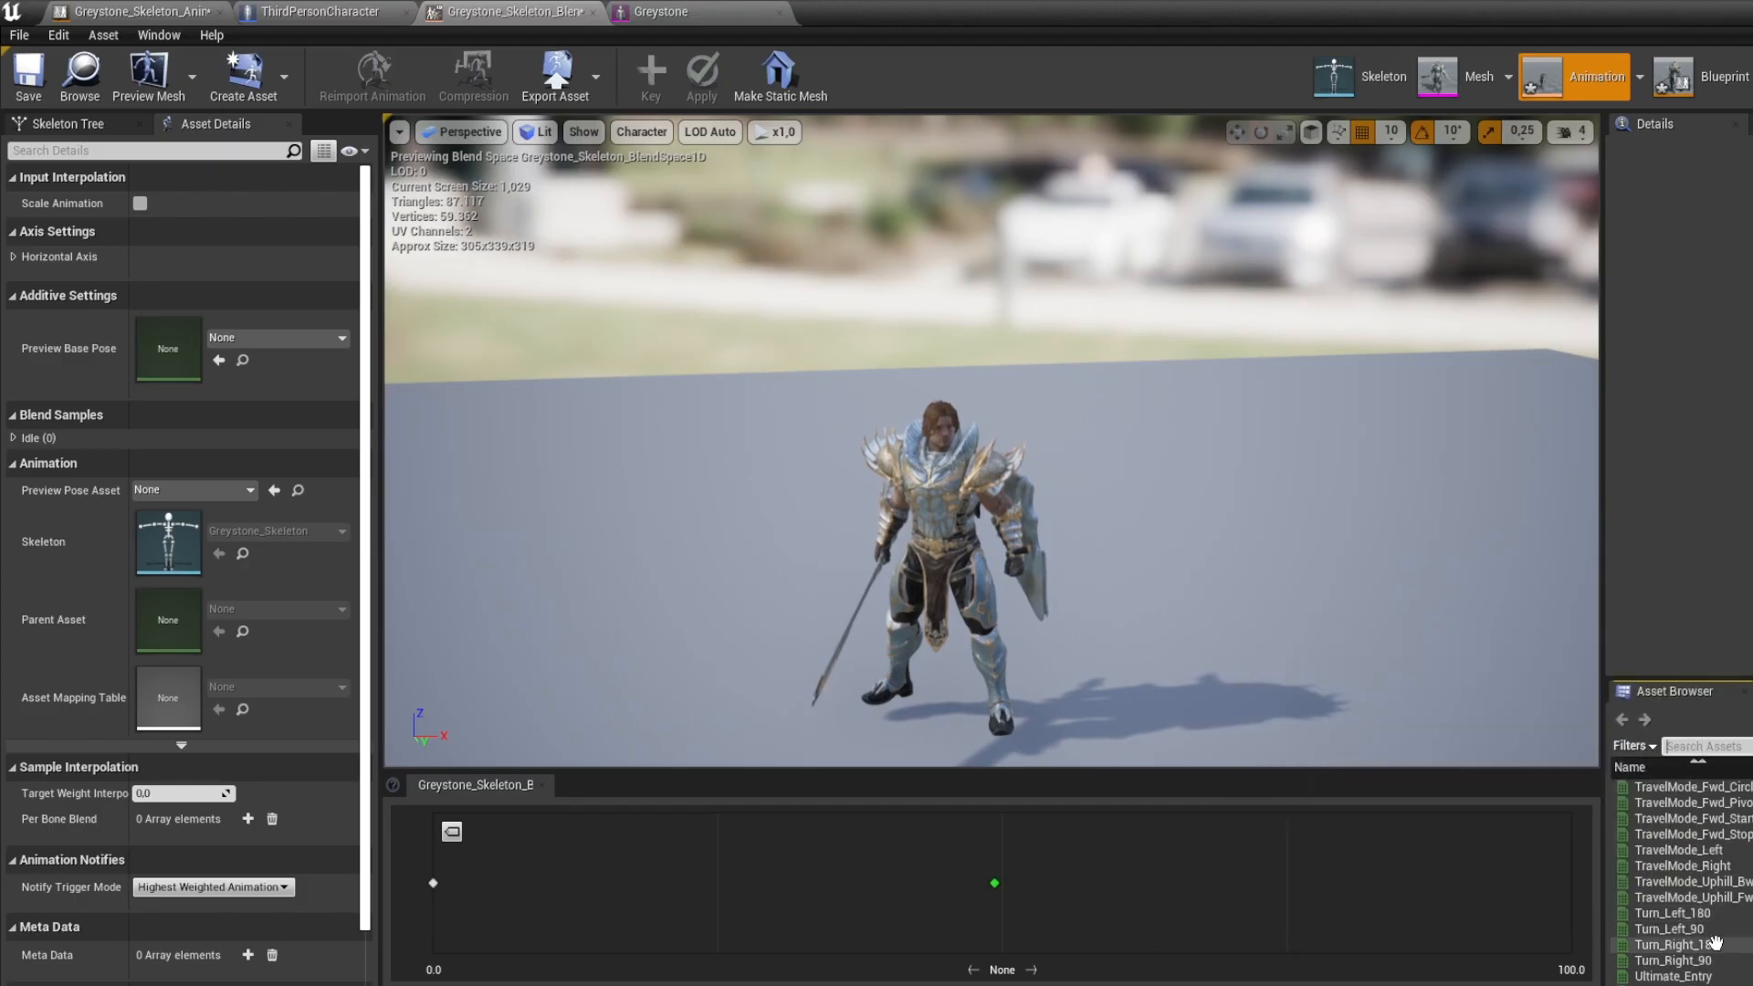
scroll(1714, 942, "up", 7)
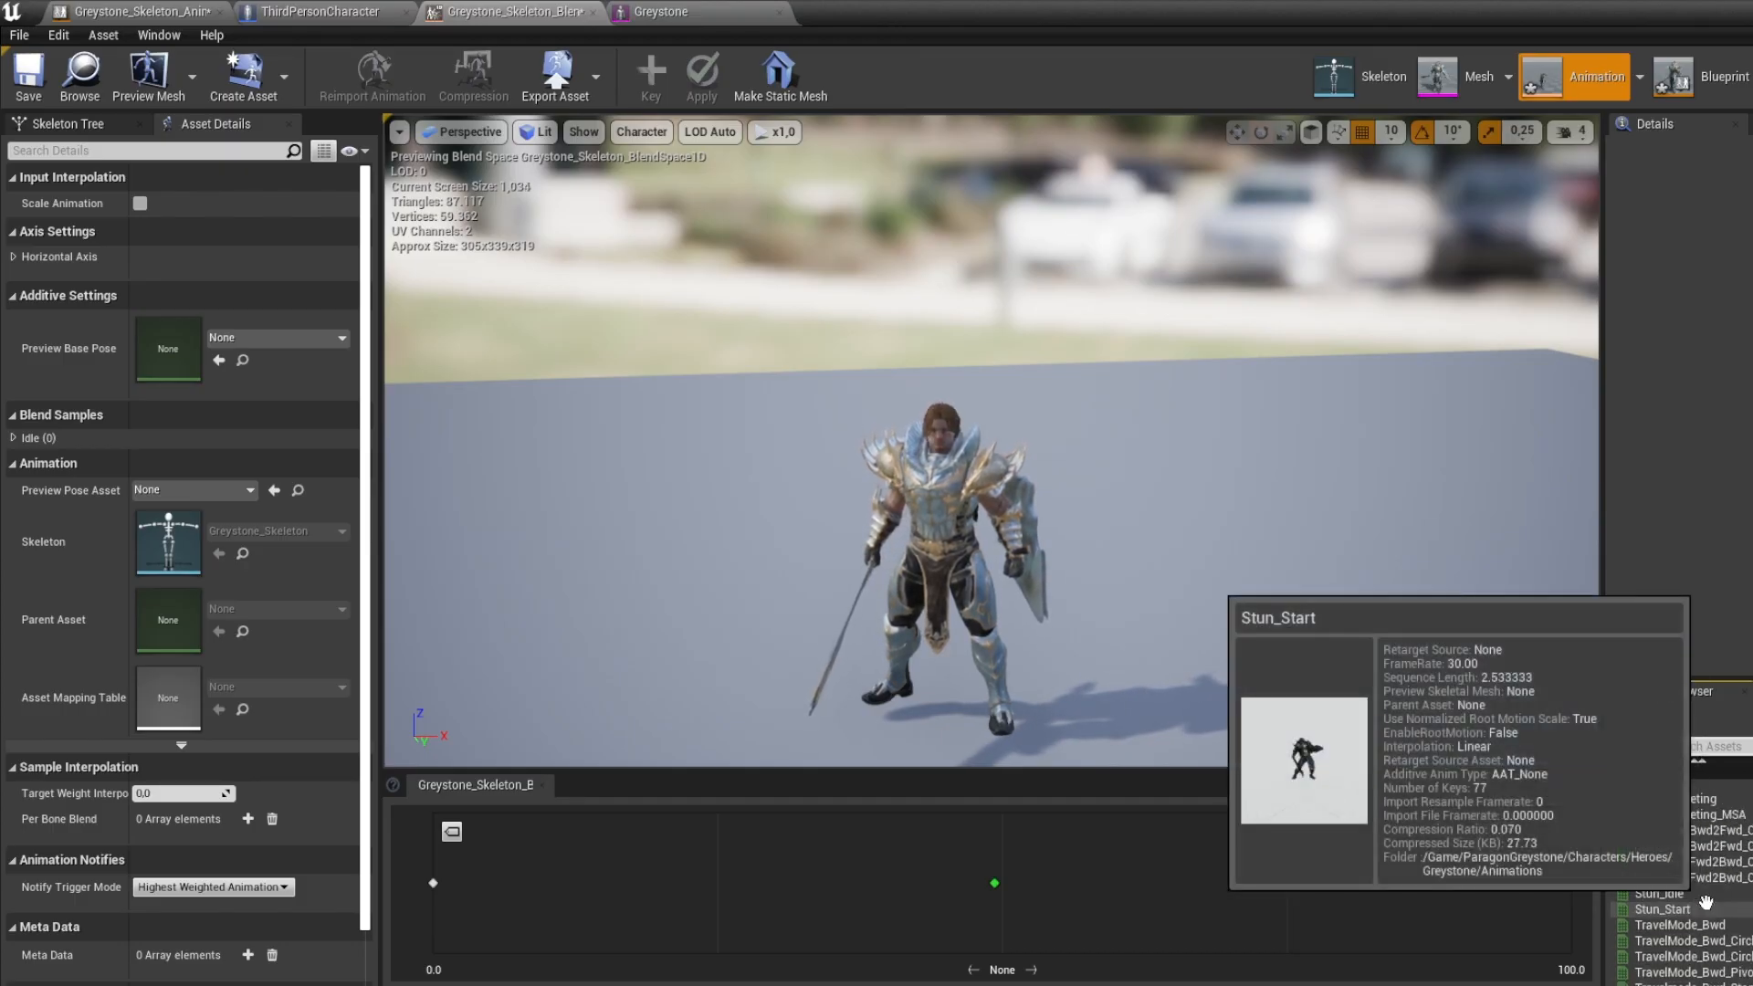
scroll(1705, 900, "up", 3)
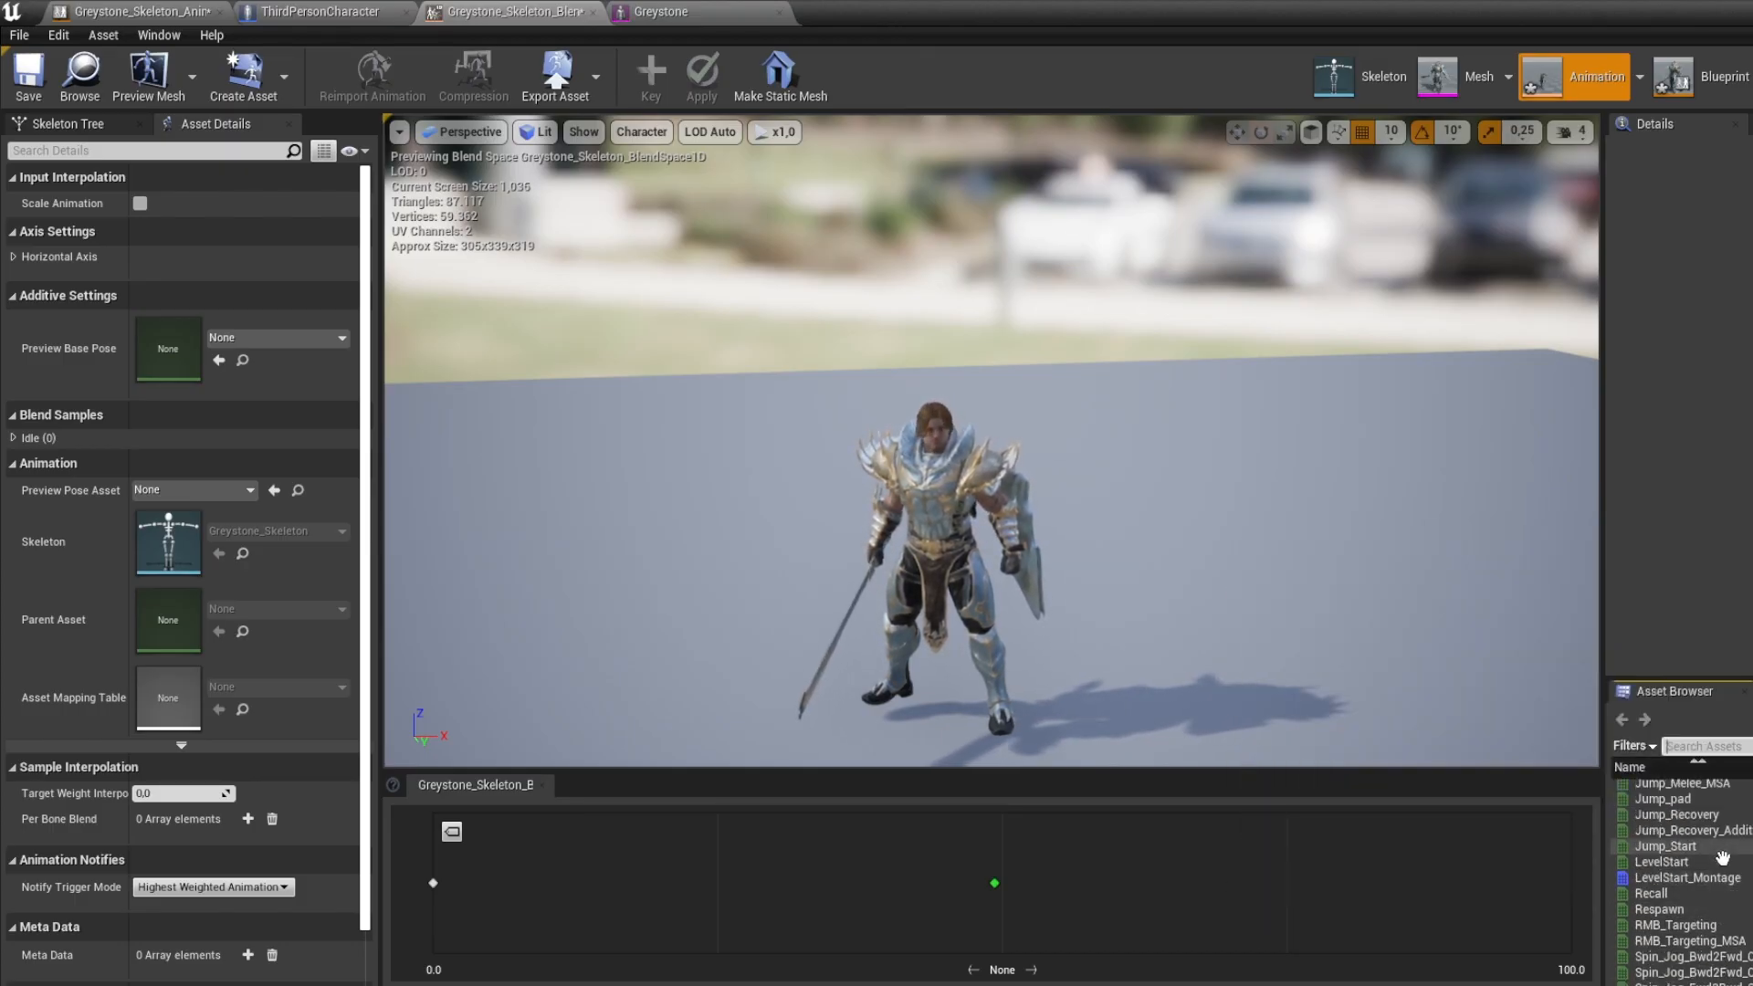
scroll(1721, 925, "down", 1)
scroll(1718, 913, "up", 3)
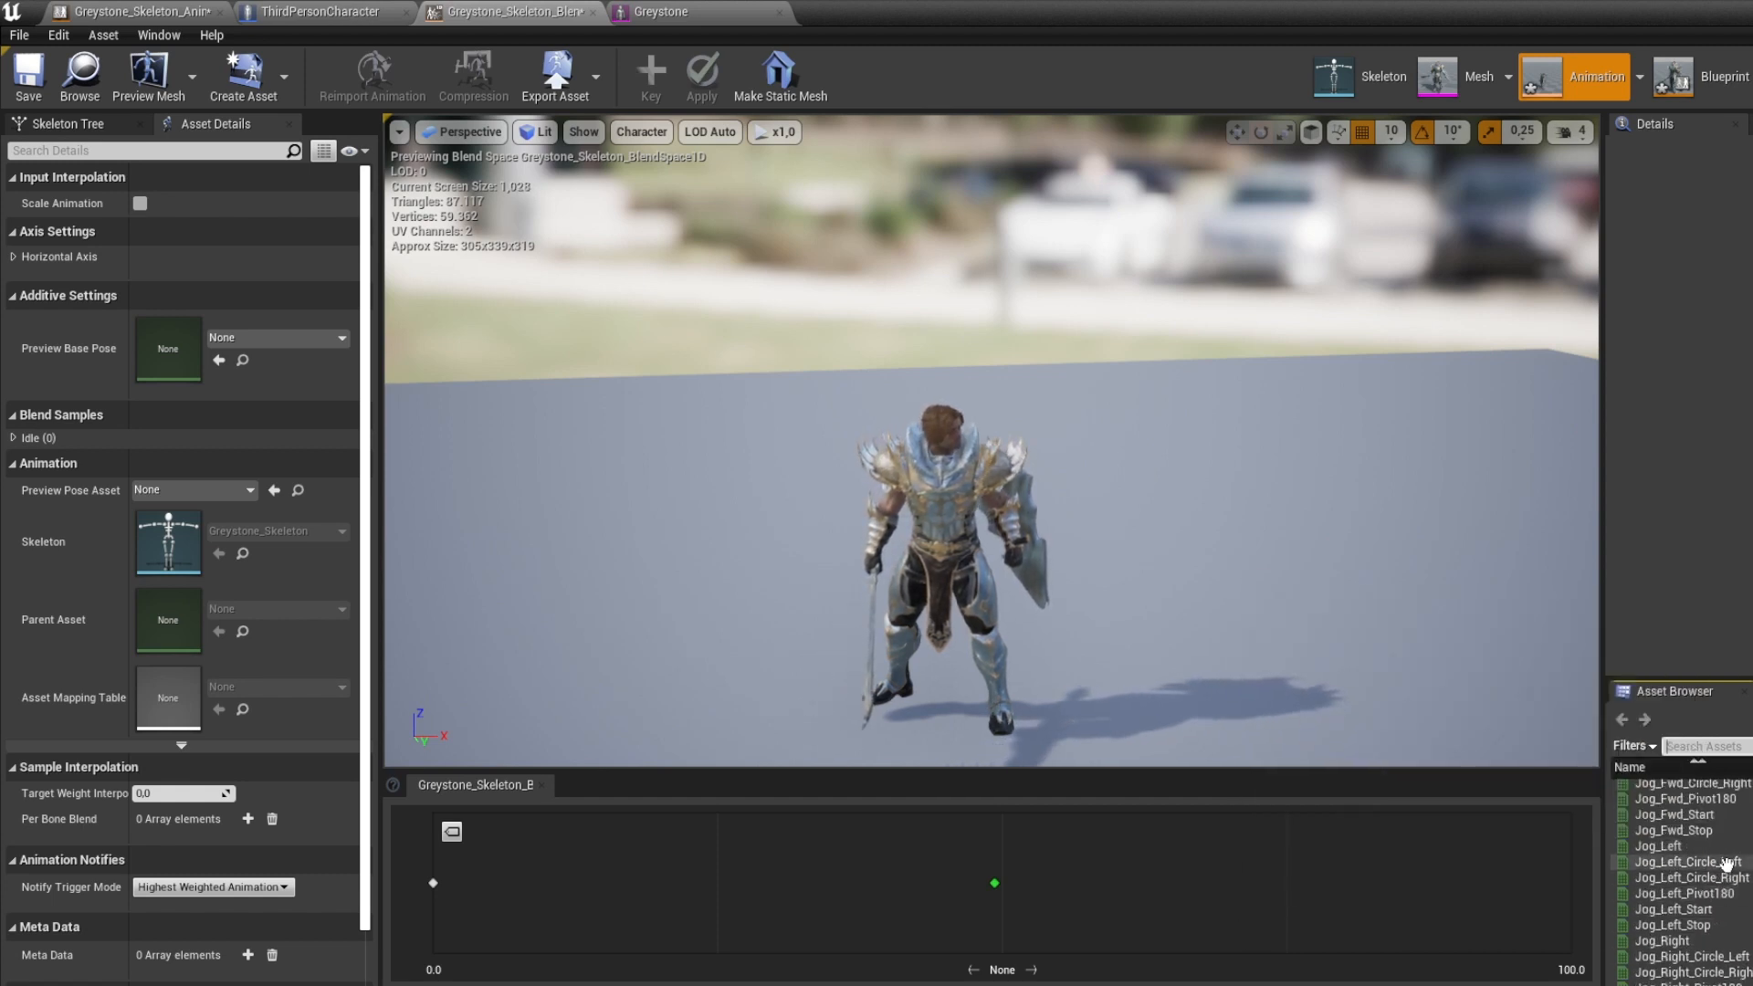
scroll(1725, 863, "up", 3)
left_click_drag(1728, 876, 1004, 870)
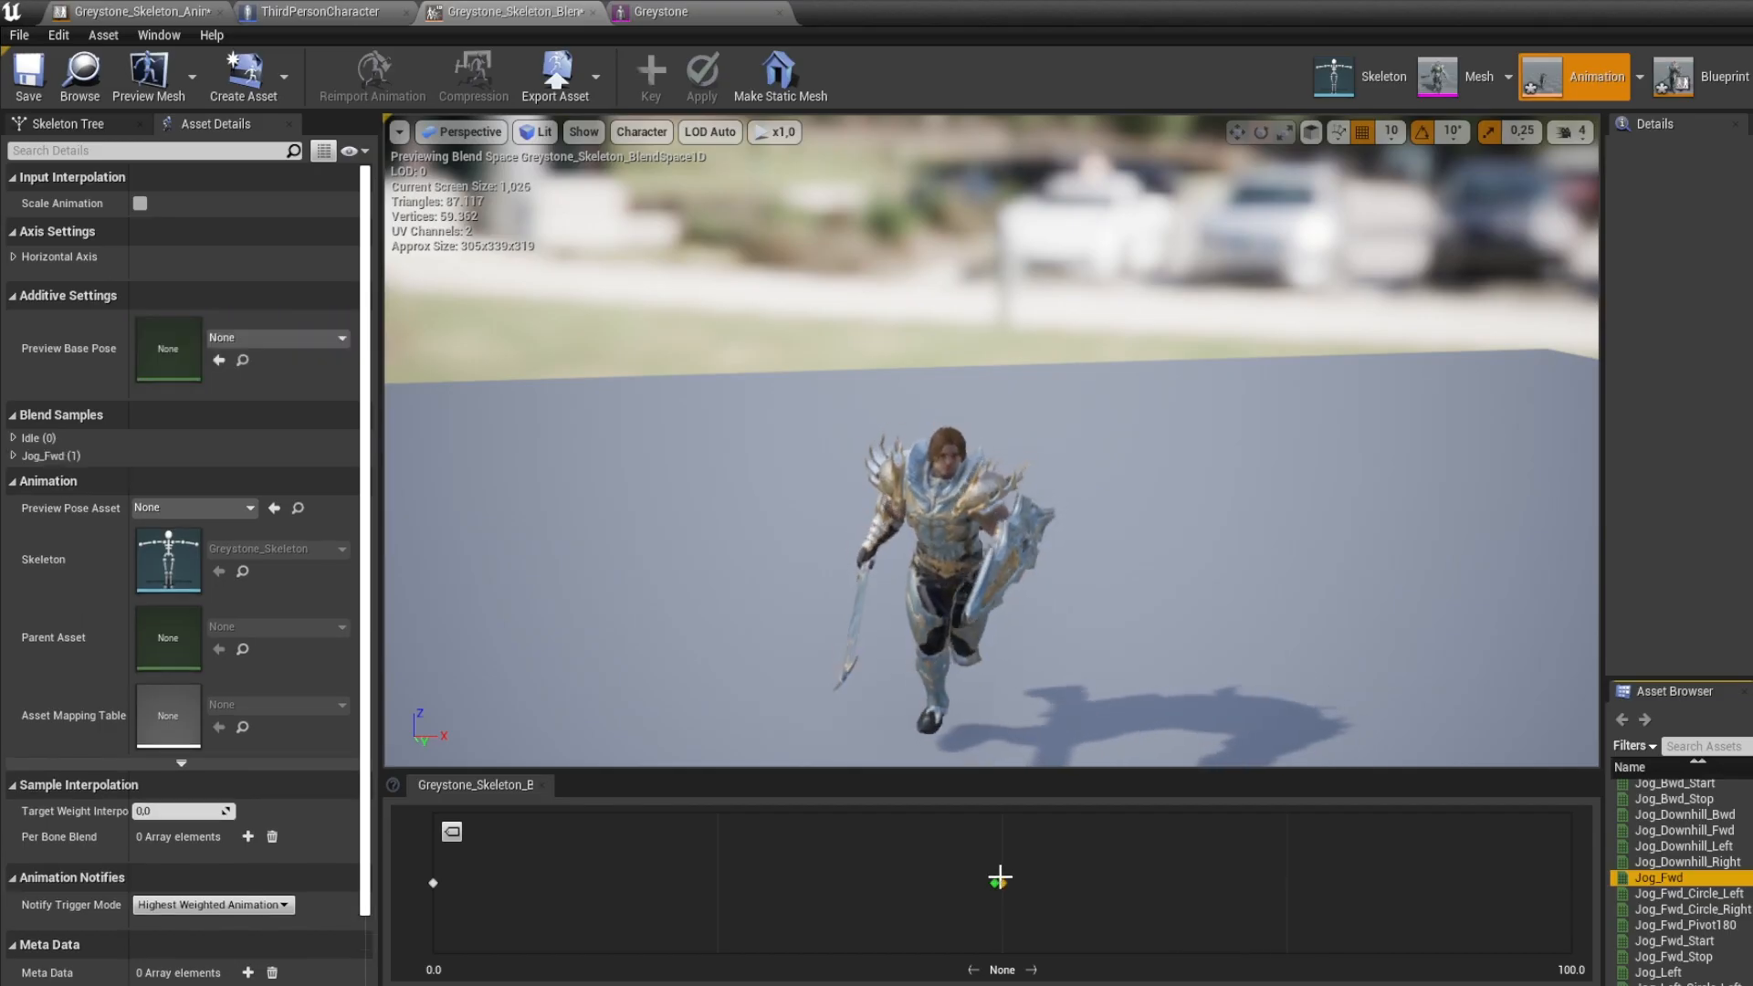
Place the TravelMode_Fwd animation as the blend space's sample point at 100.0 and save the blend space
scroll(1691, 904, "down", 8)
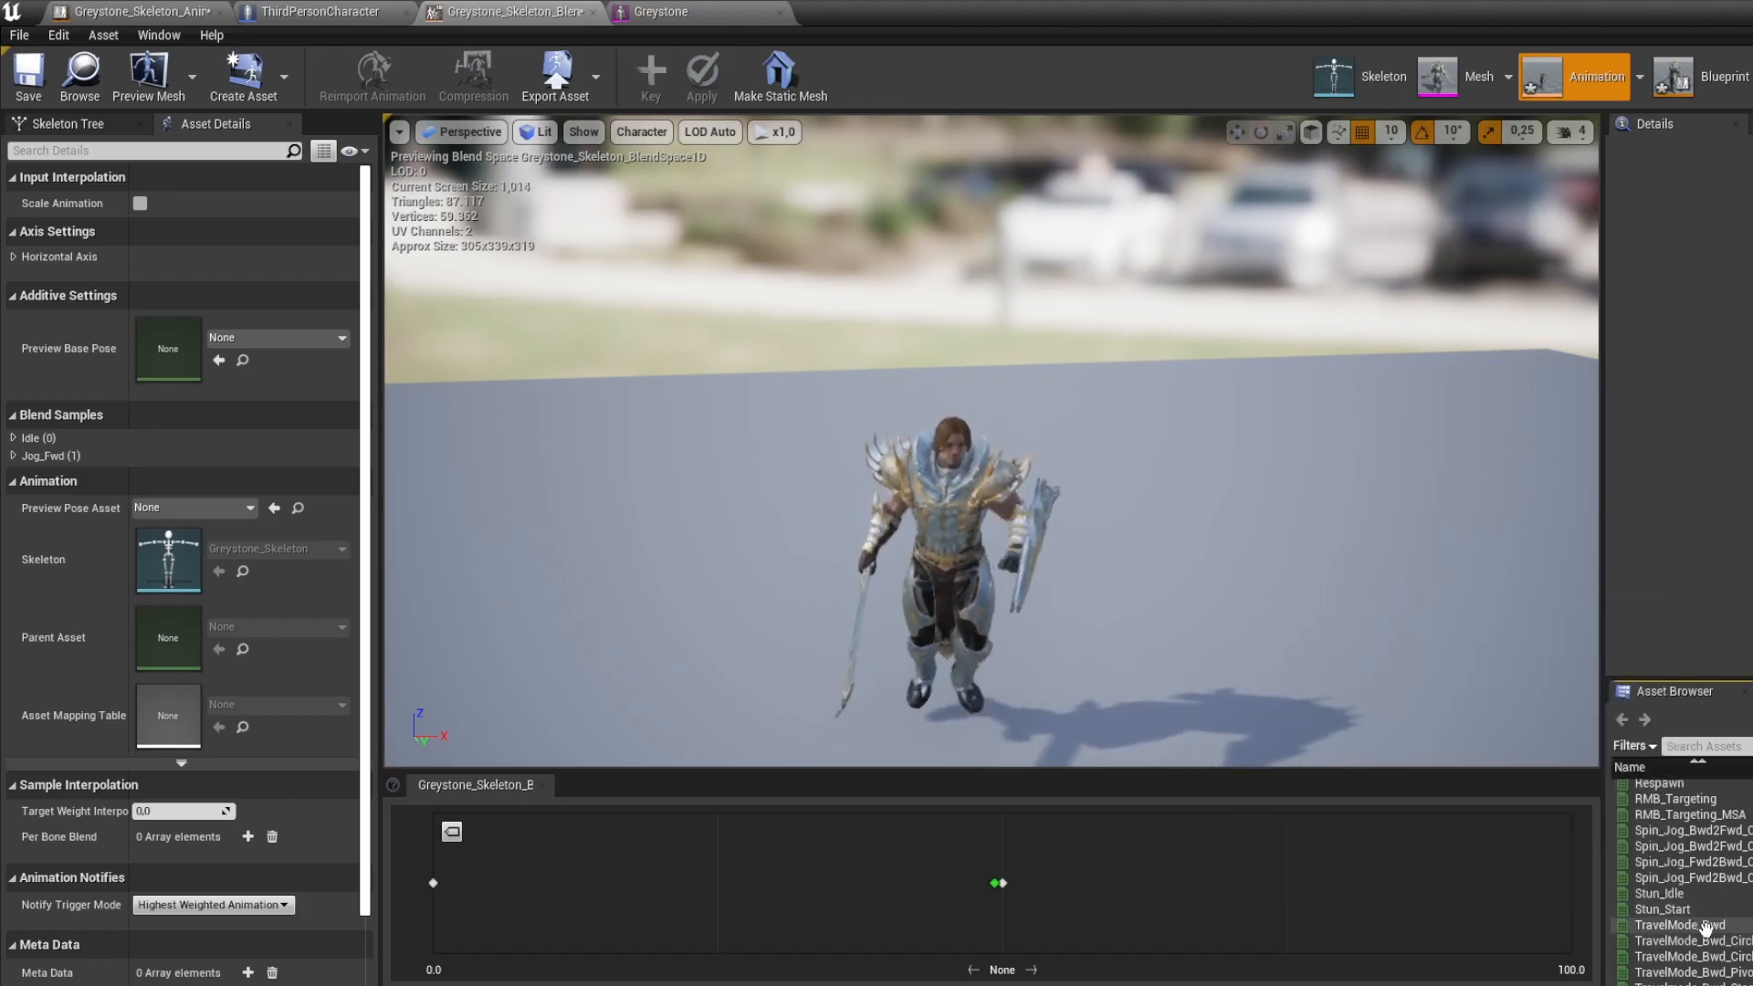
scroll(1704, 913, "down", 3)
left_click_drag(1704, 926, 1571, 891)
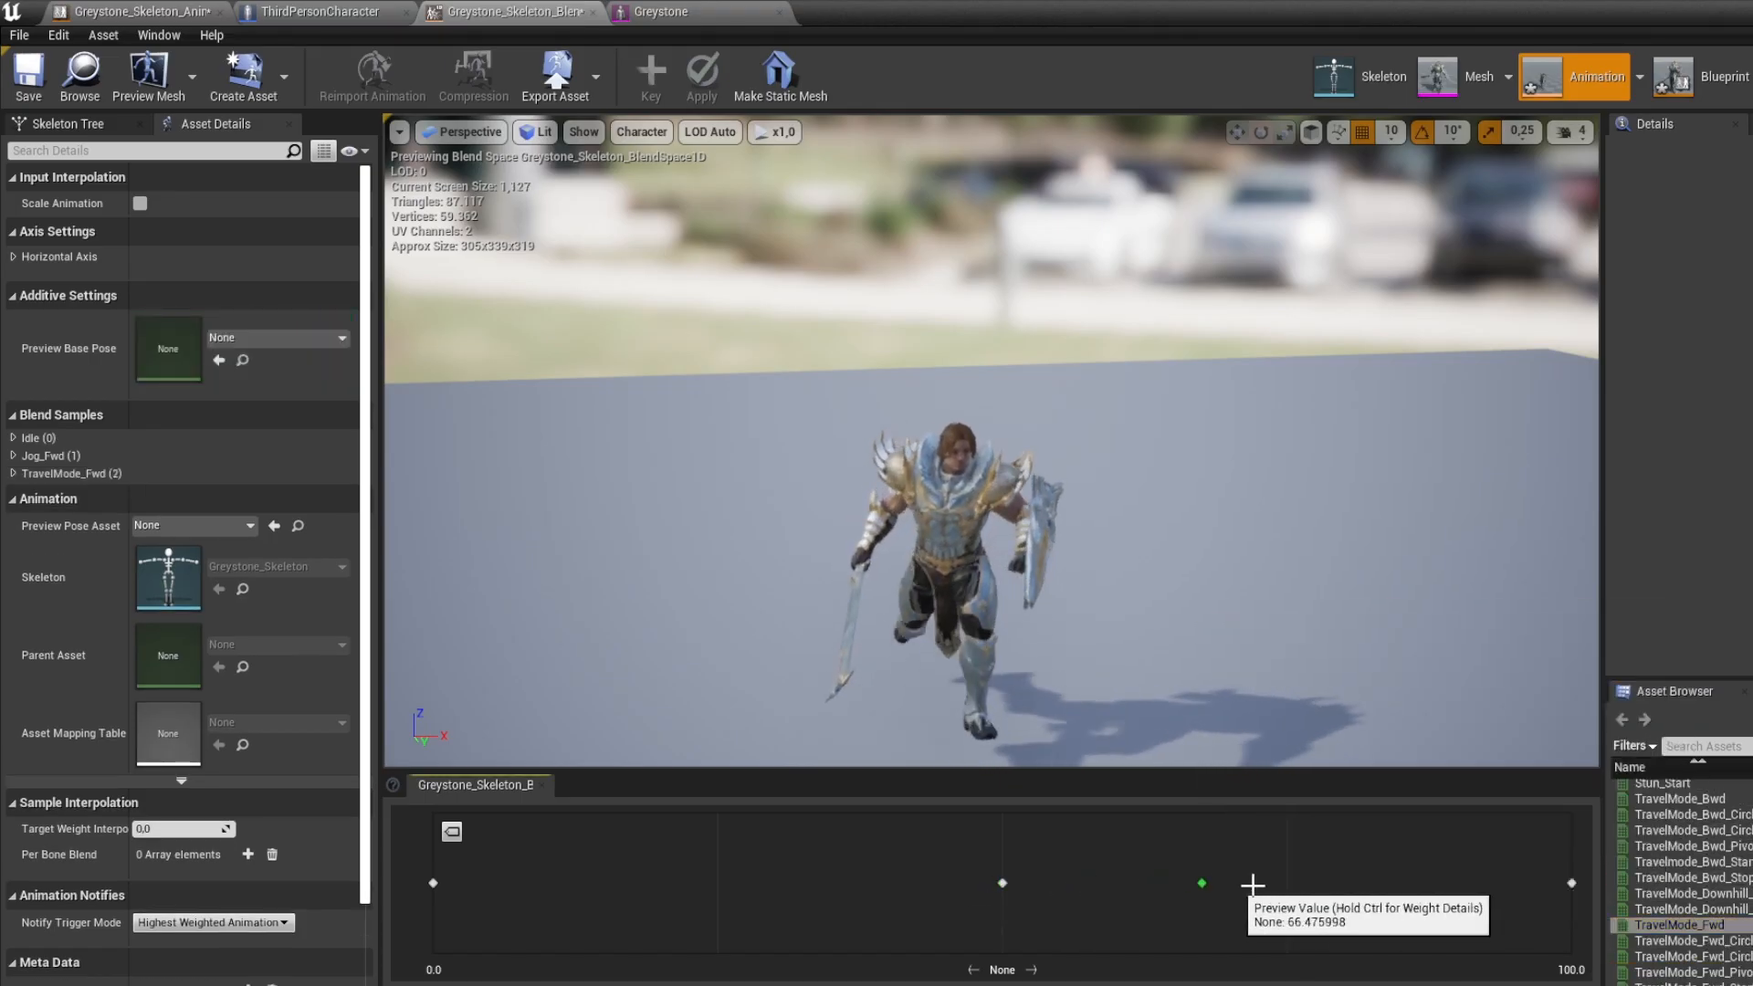
mouse_move(1631, 886)
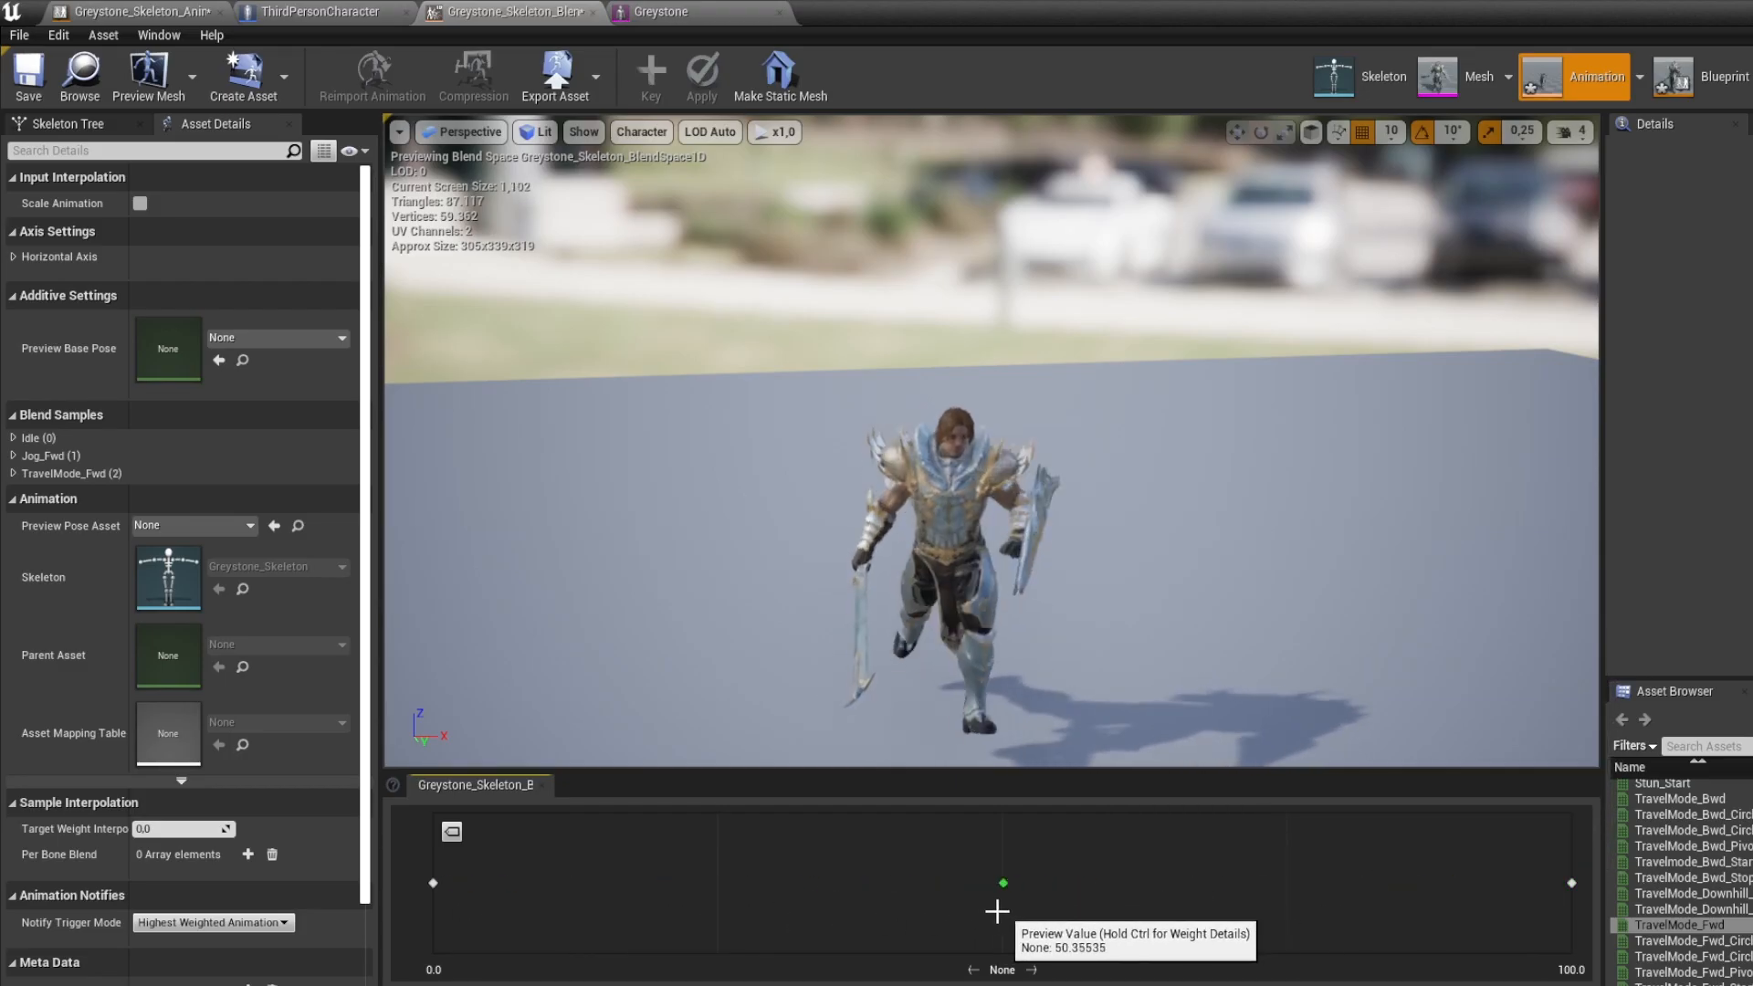
left_click(30, 95)
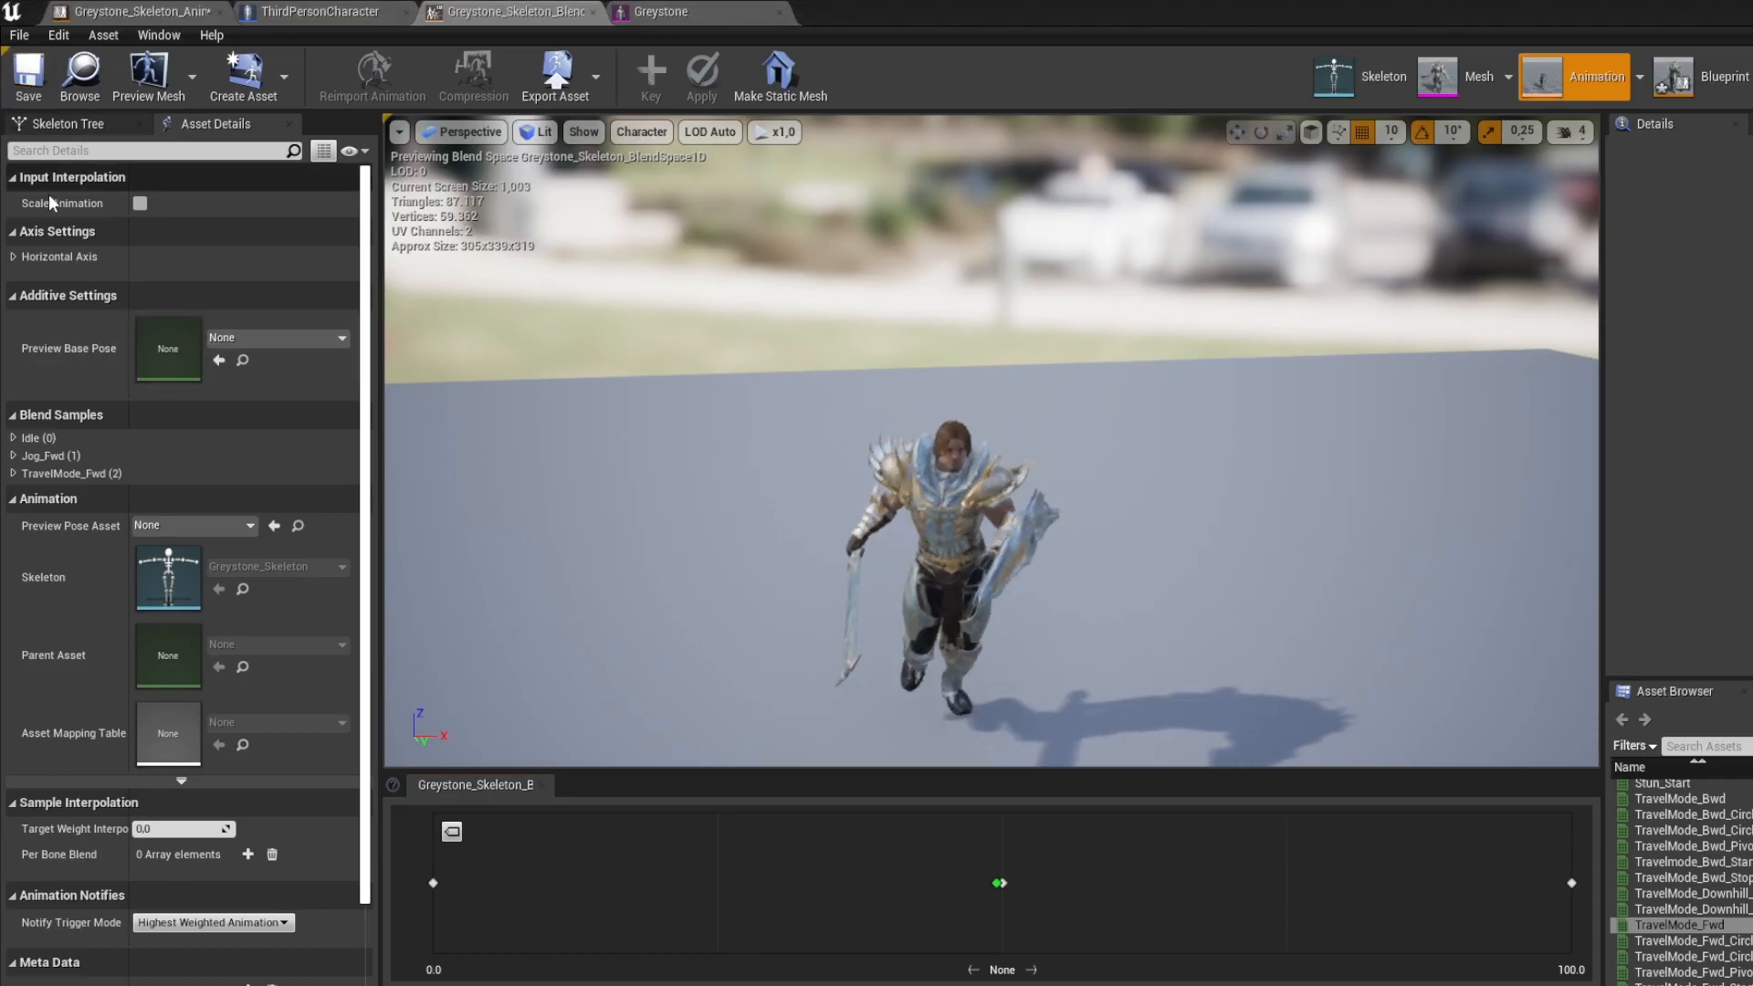
Set the horizontal axis's maximum value to 600 and save the blend space
left_click(14, 257)
left_click(147, 327)
type("6")
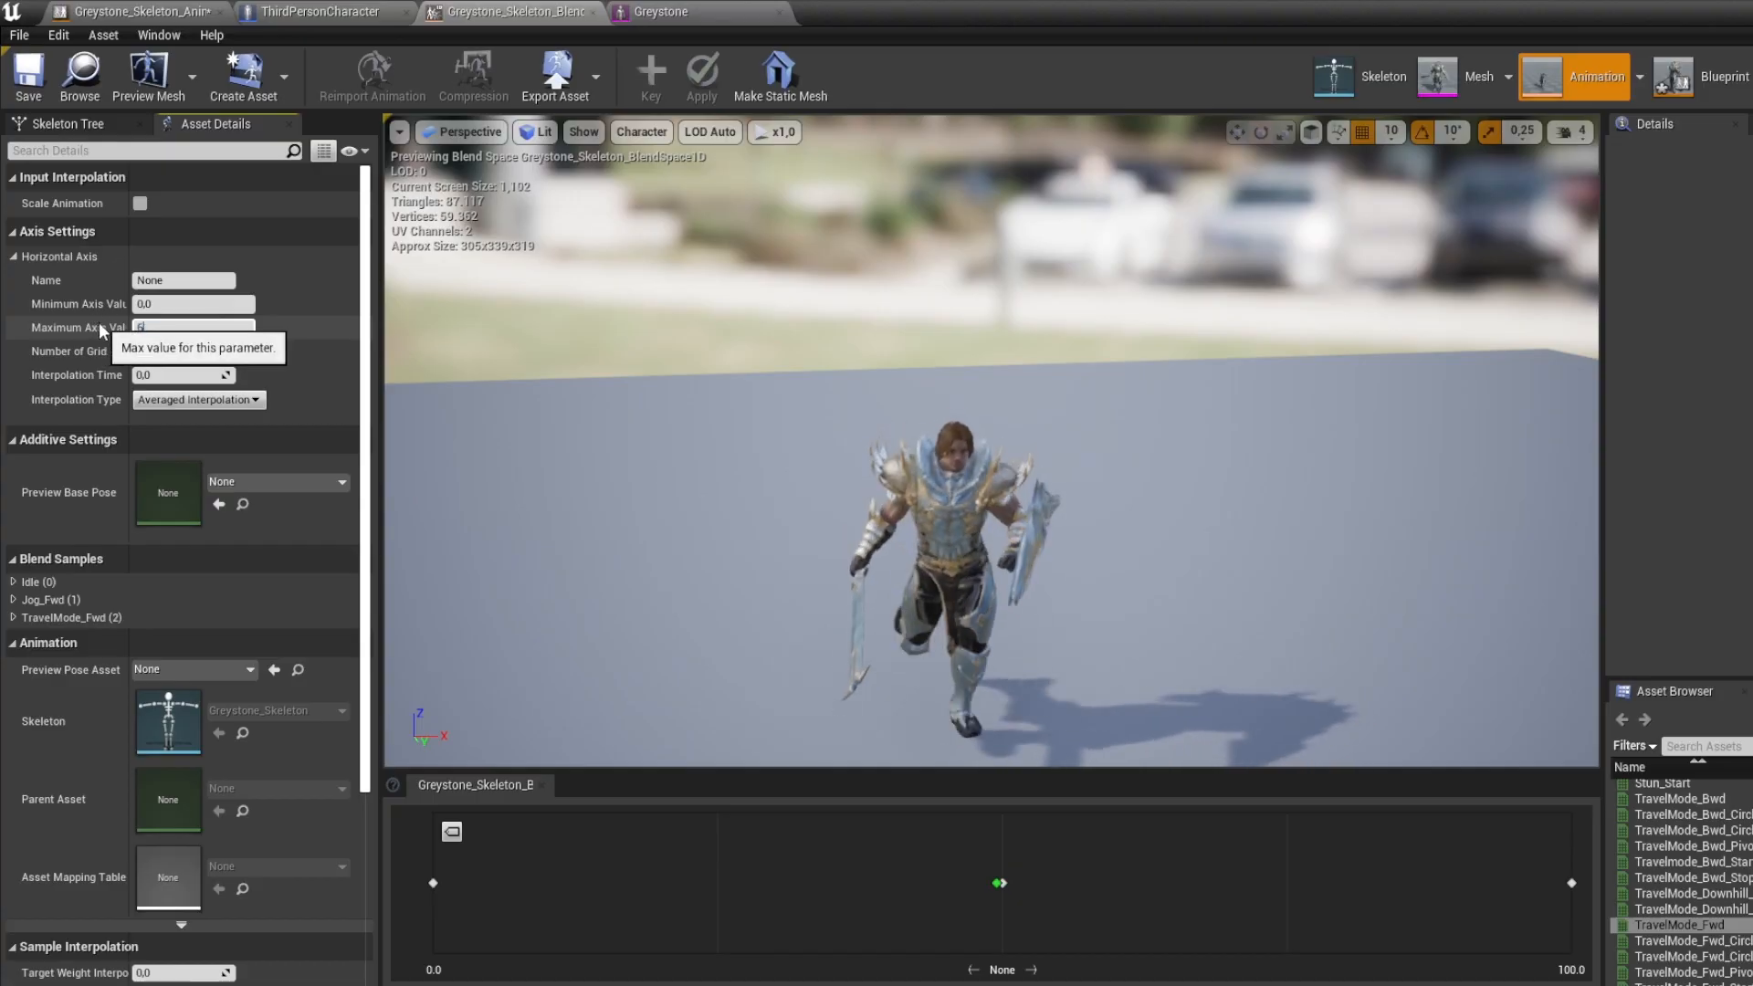
type("00")
key("Return")
left_click(21, 91)
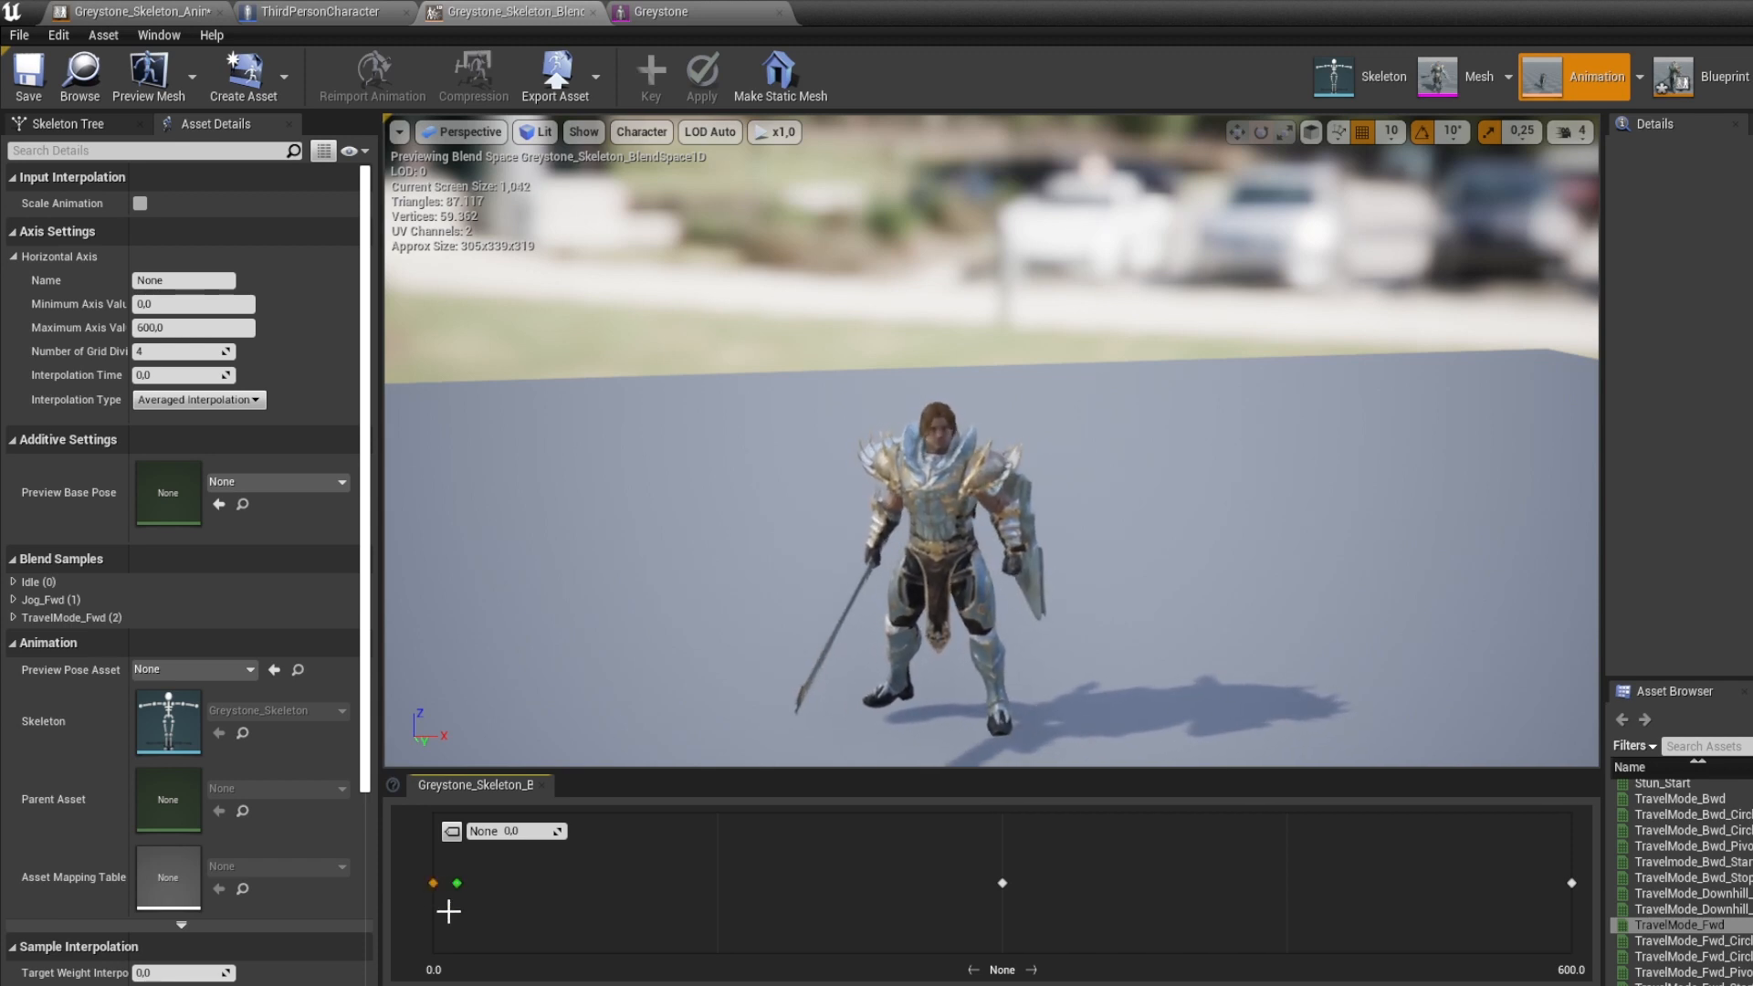
Try a rate scale of 0,1 on the Idle blend sample
left_click(32, 585)
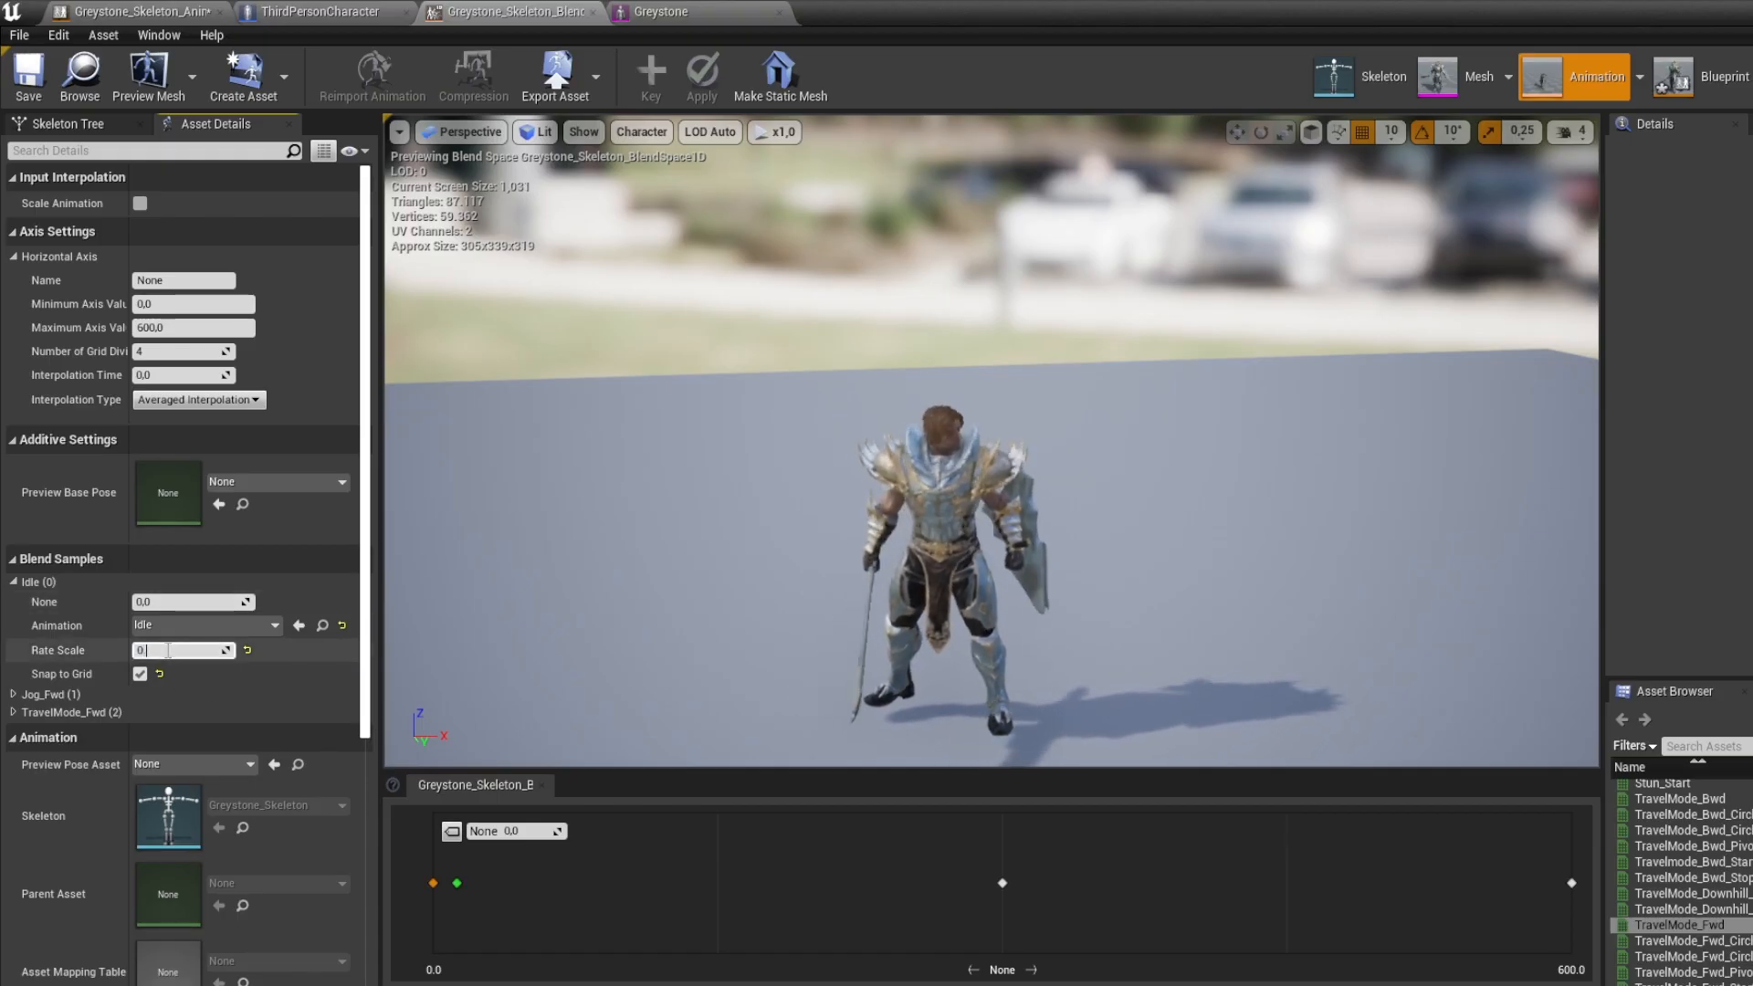
type(",1")
key("Return")
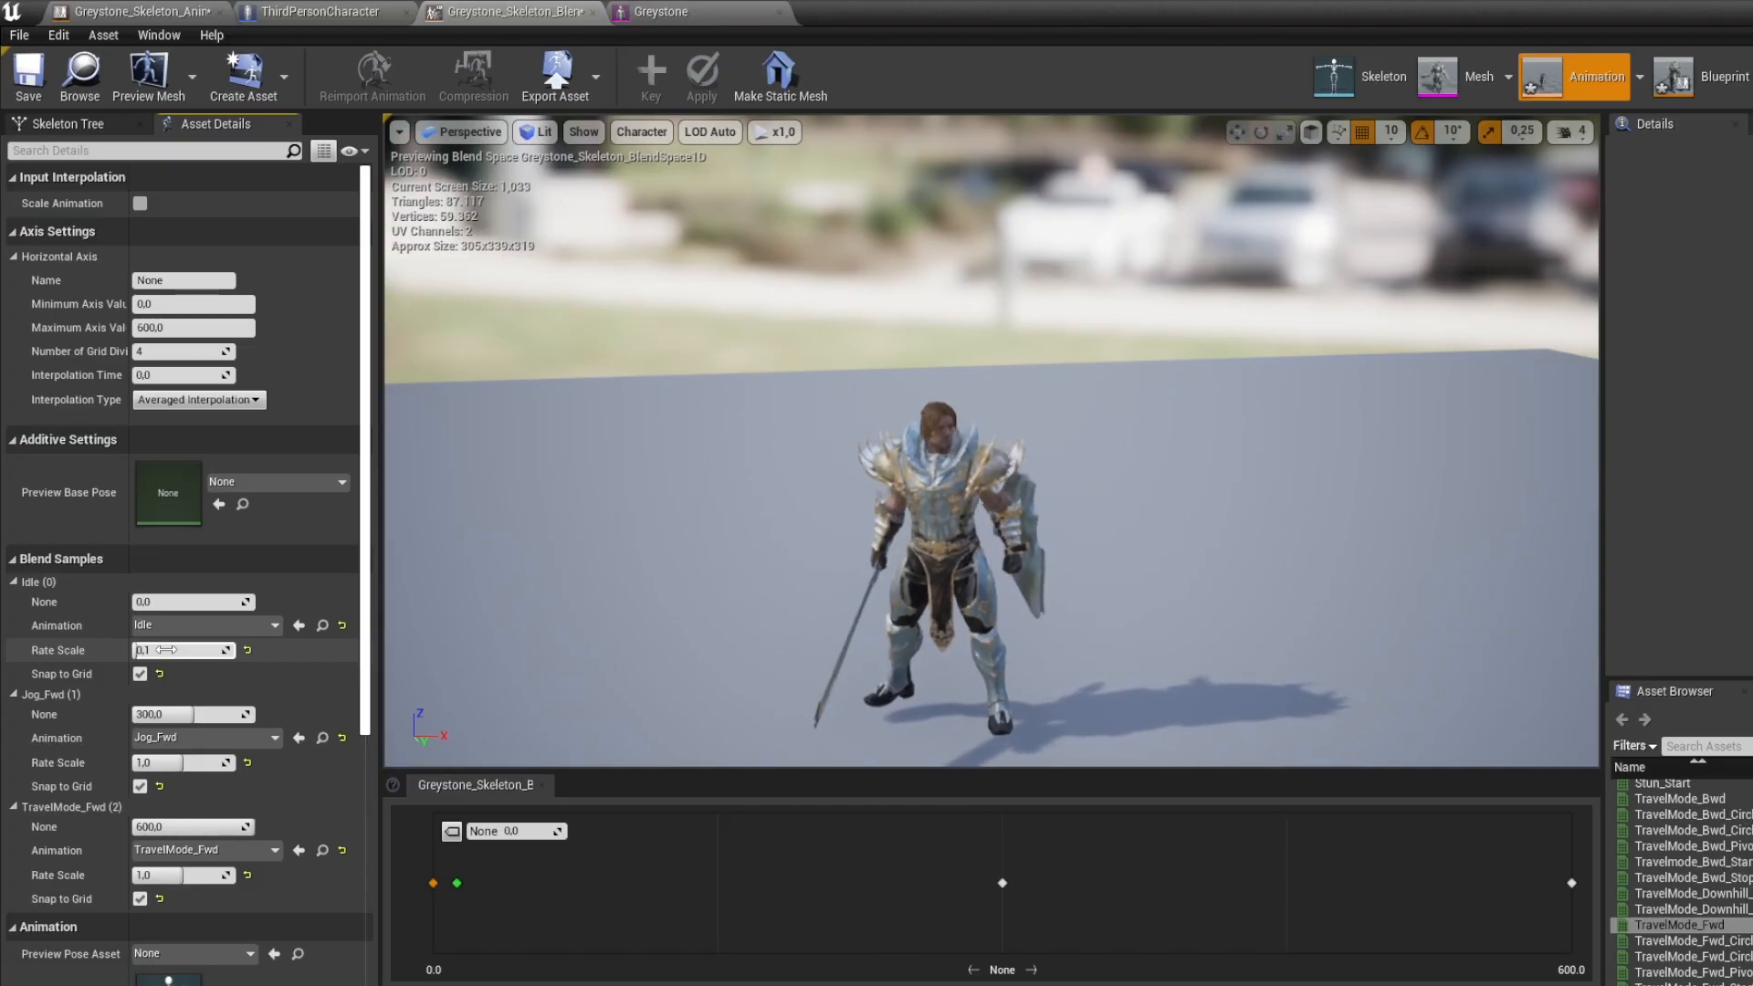
Preview the blend from the Idle sample at 0.0 to just past the middle Jog_Fwd sample
mouse_move(457, 883)
left_mouse_down()
mouse_move(373, 878)
mouse_move(458, 881)
mouse_move(434, 883)
left_mouse_up()
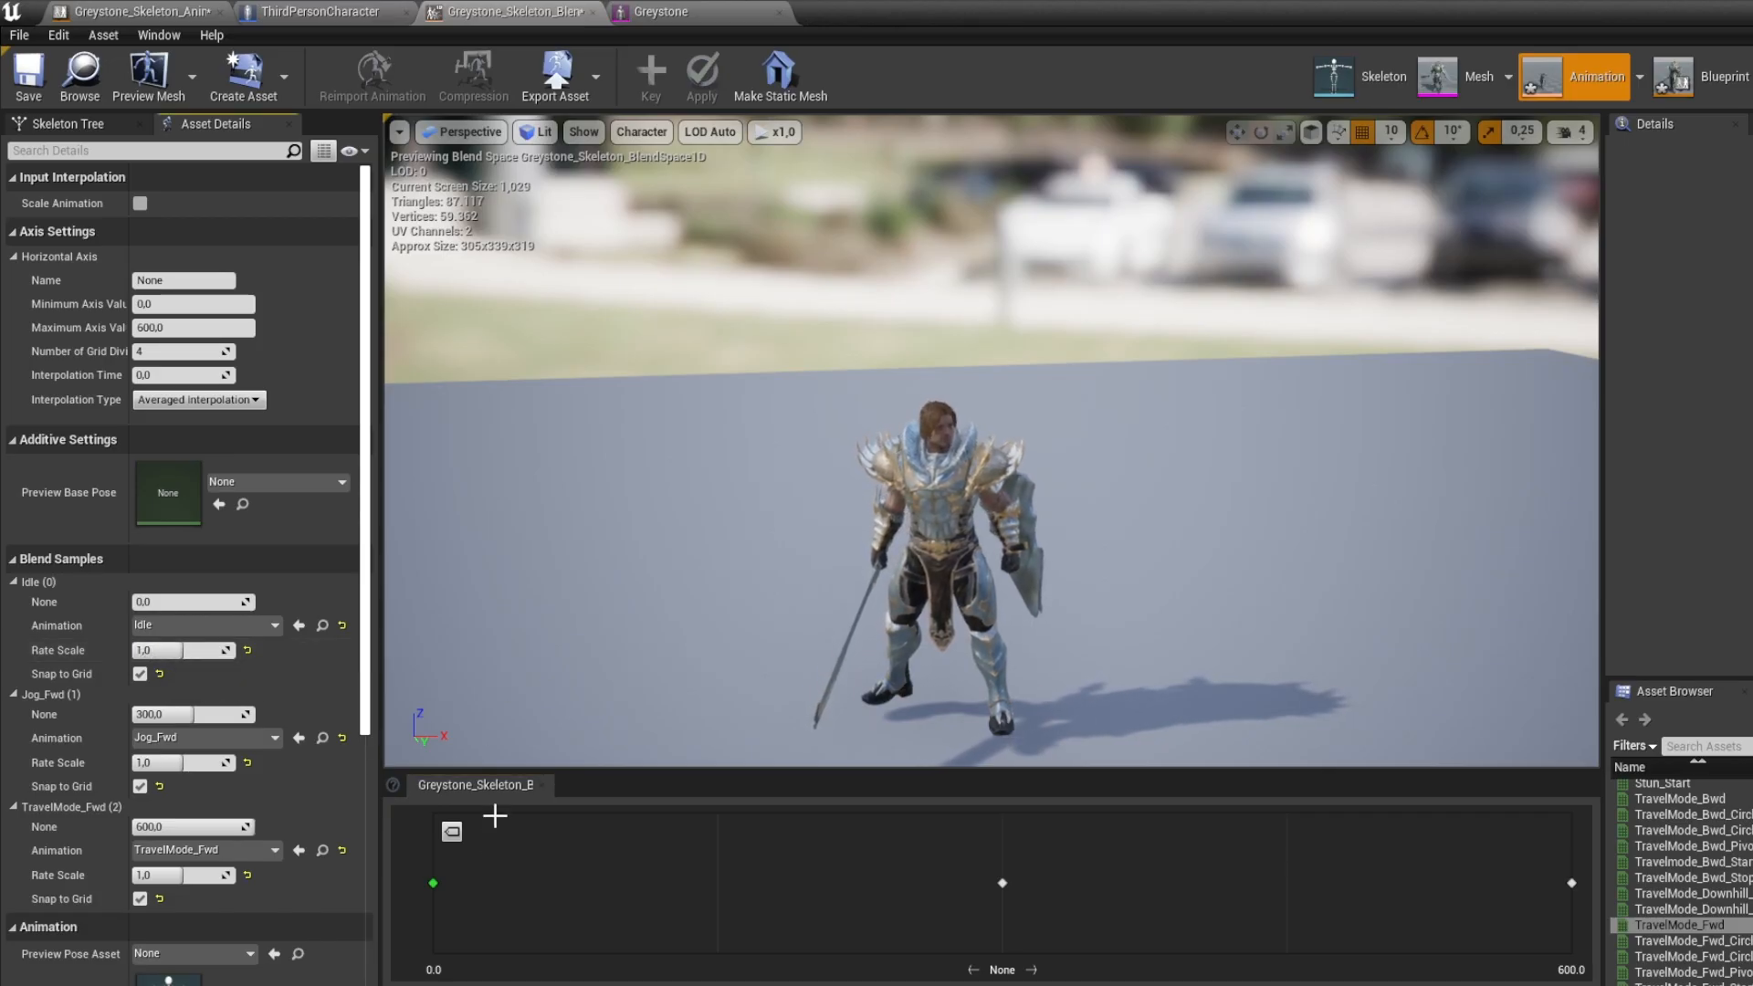
left_click_drag(433, 883, 1041, 892)
left_click(1003, 883)
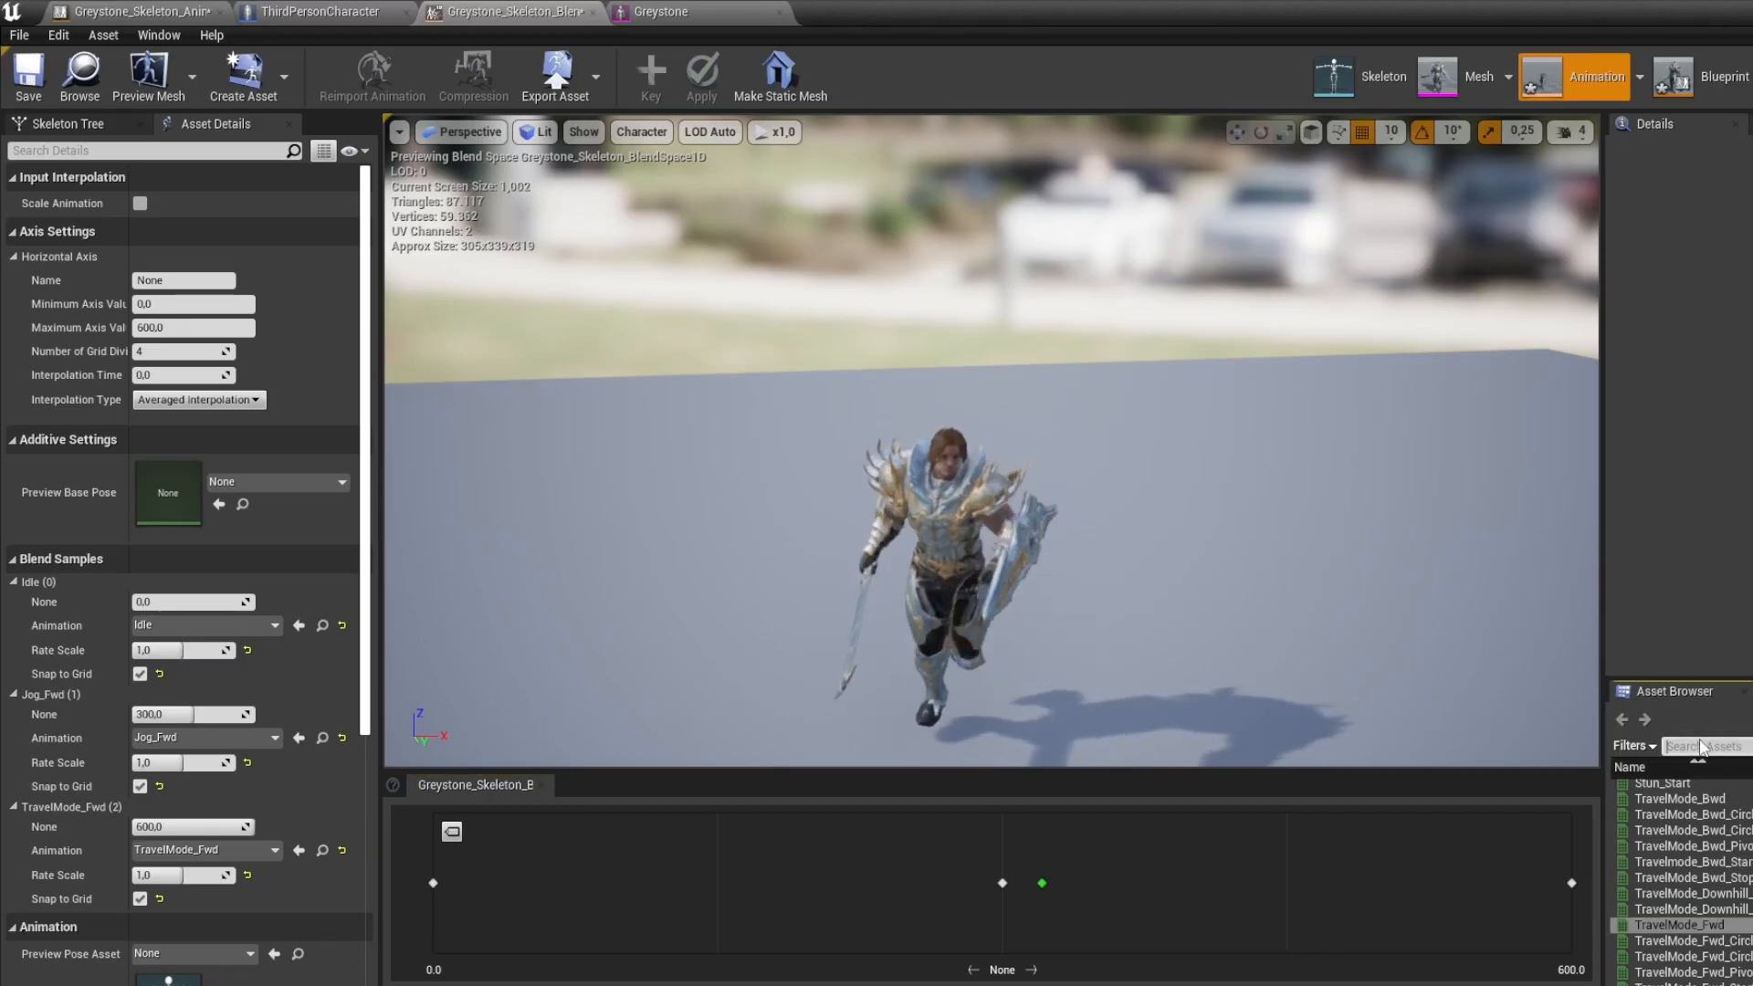
Place a second Jog_Fwd sample at 150 on the horizontal axis and save the blend space
scroll(1718, 882, "up", 15)
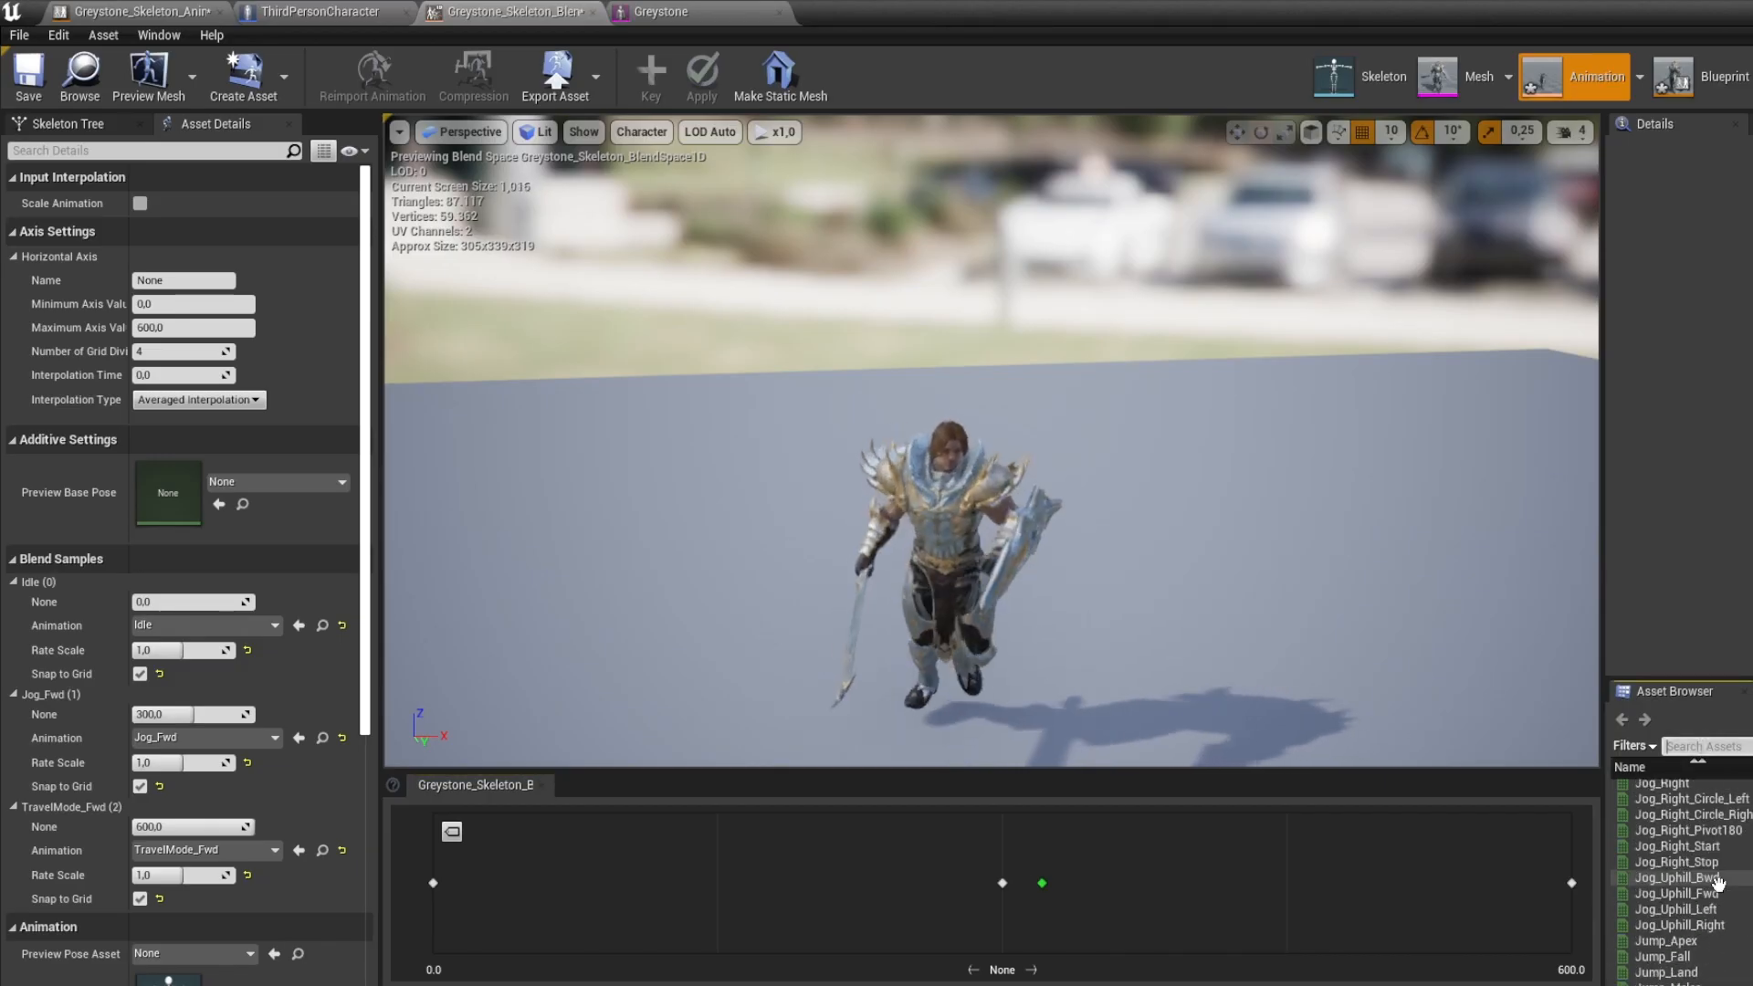
scroll(1707, 884, "up", 3)
scroll(1702, 828, "up", 3)
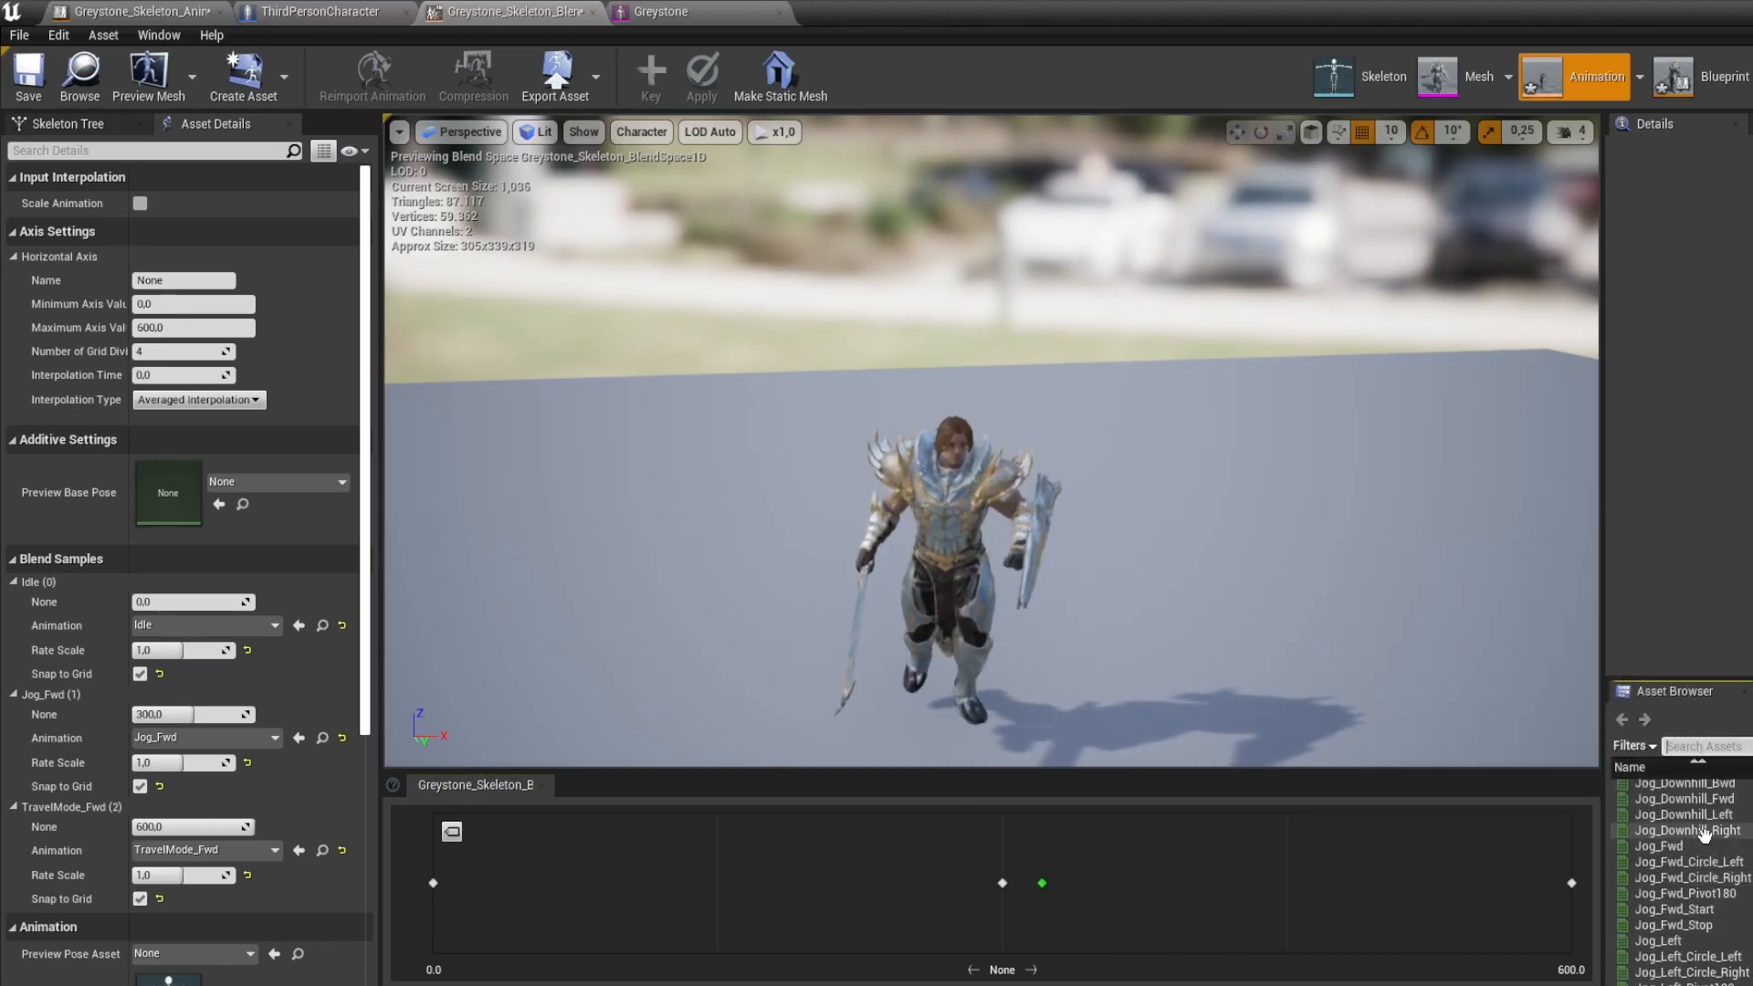
left_click_drag(1659, 846, 691, 882)
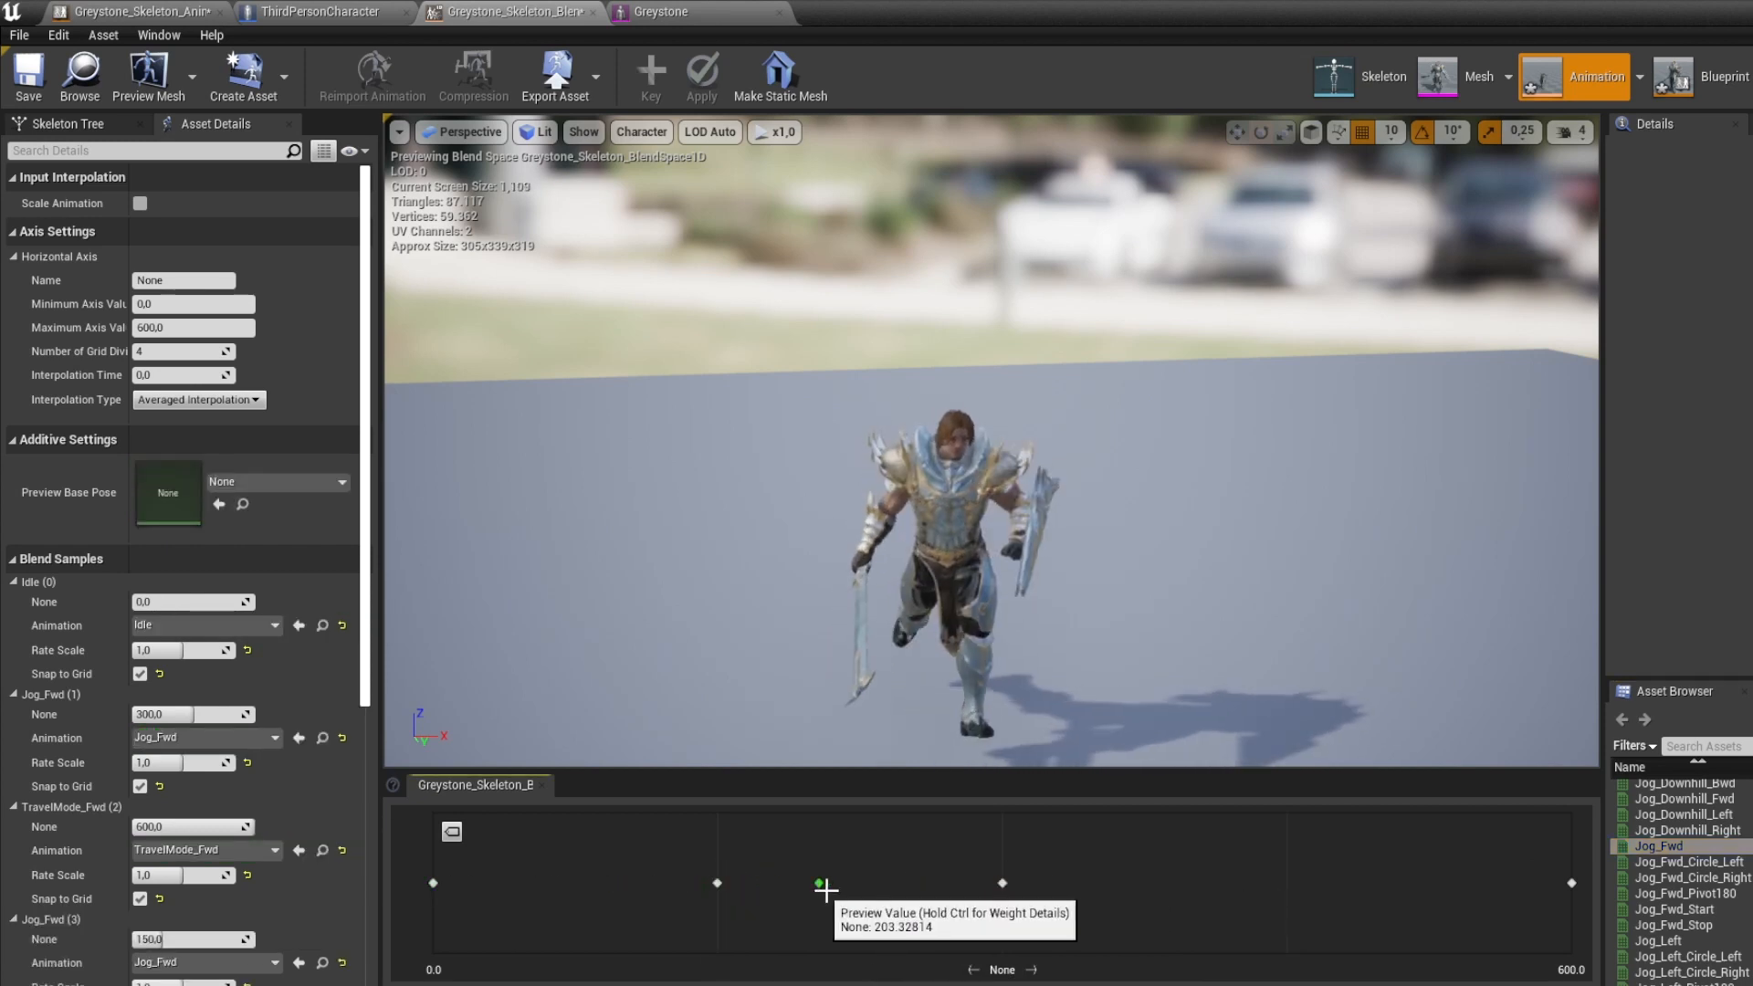
left_click(27, 89)
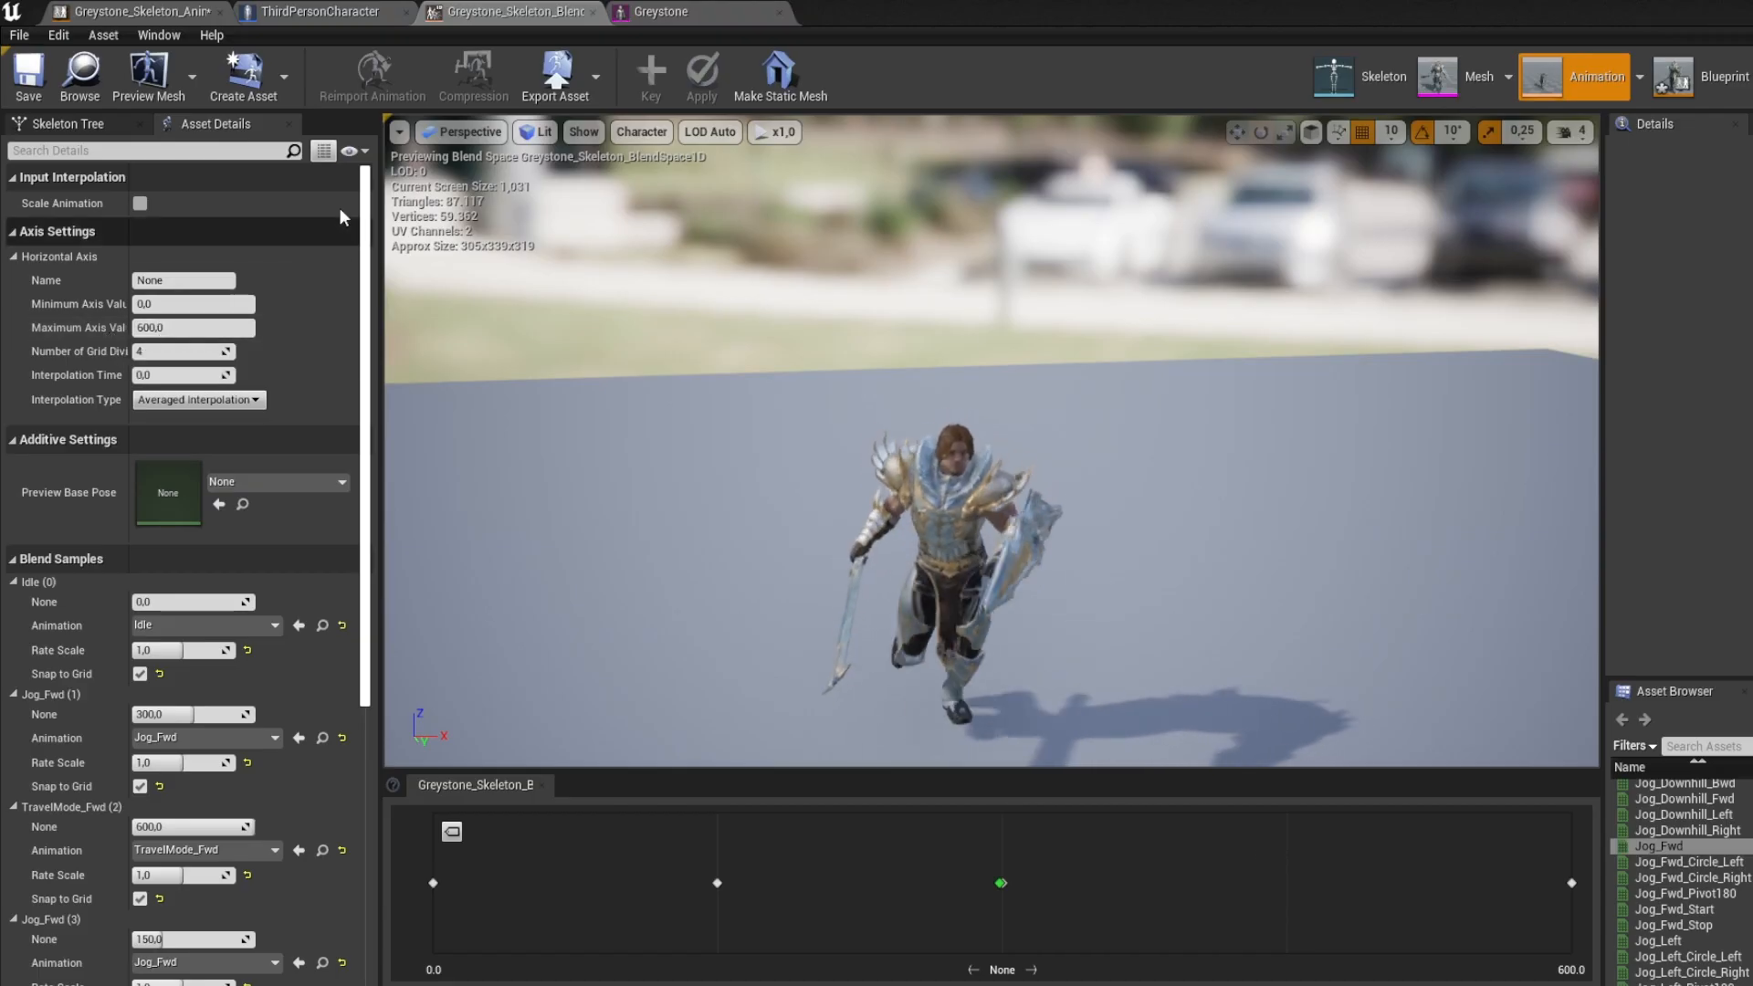
Compare the Max Walk Speed in ThirdPersonCharacter's Character Movement component with the blend space's sample positions
left_click(326, 14)
left_click(210, 247)
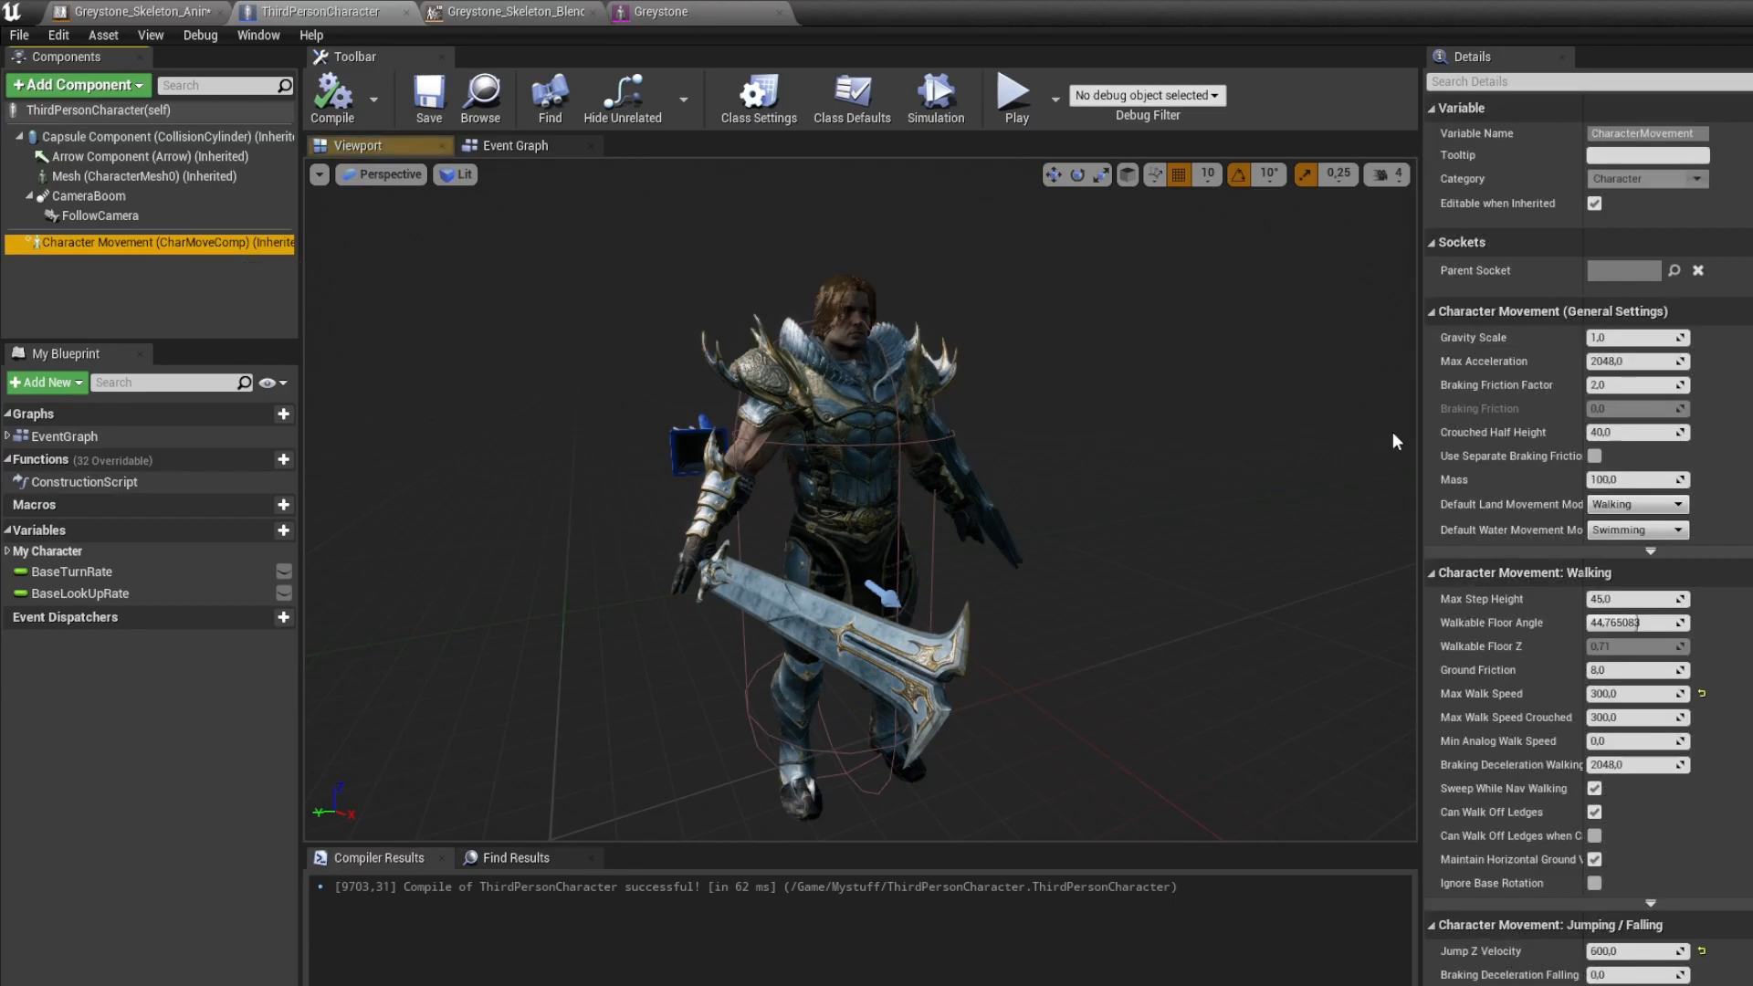
left_click(1611, 694)
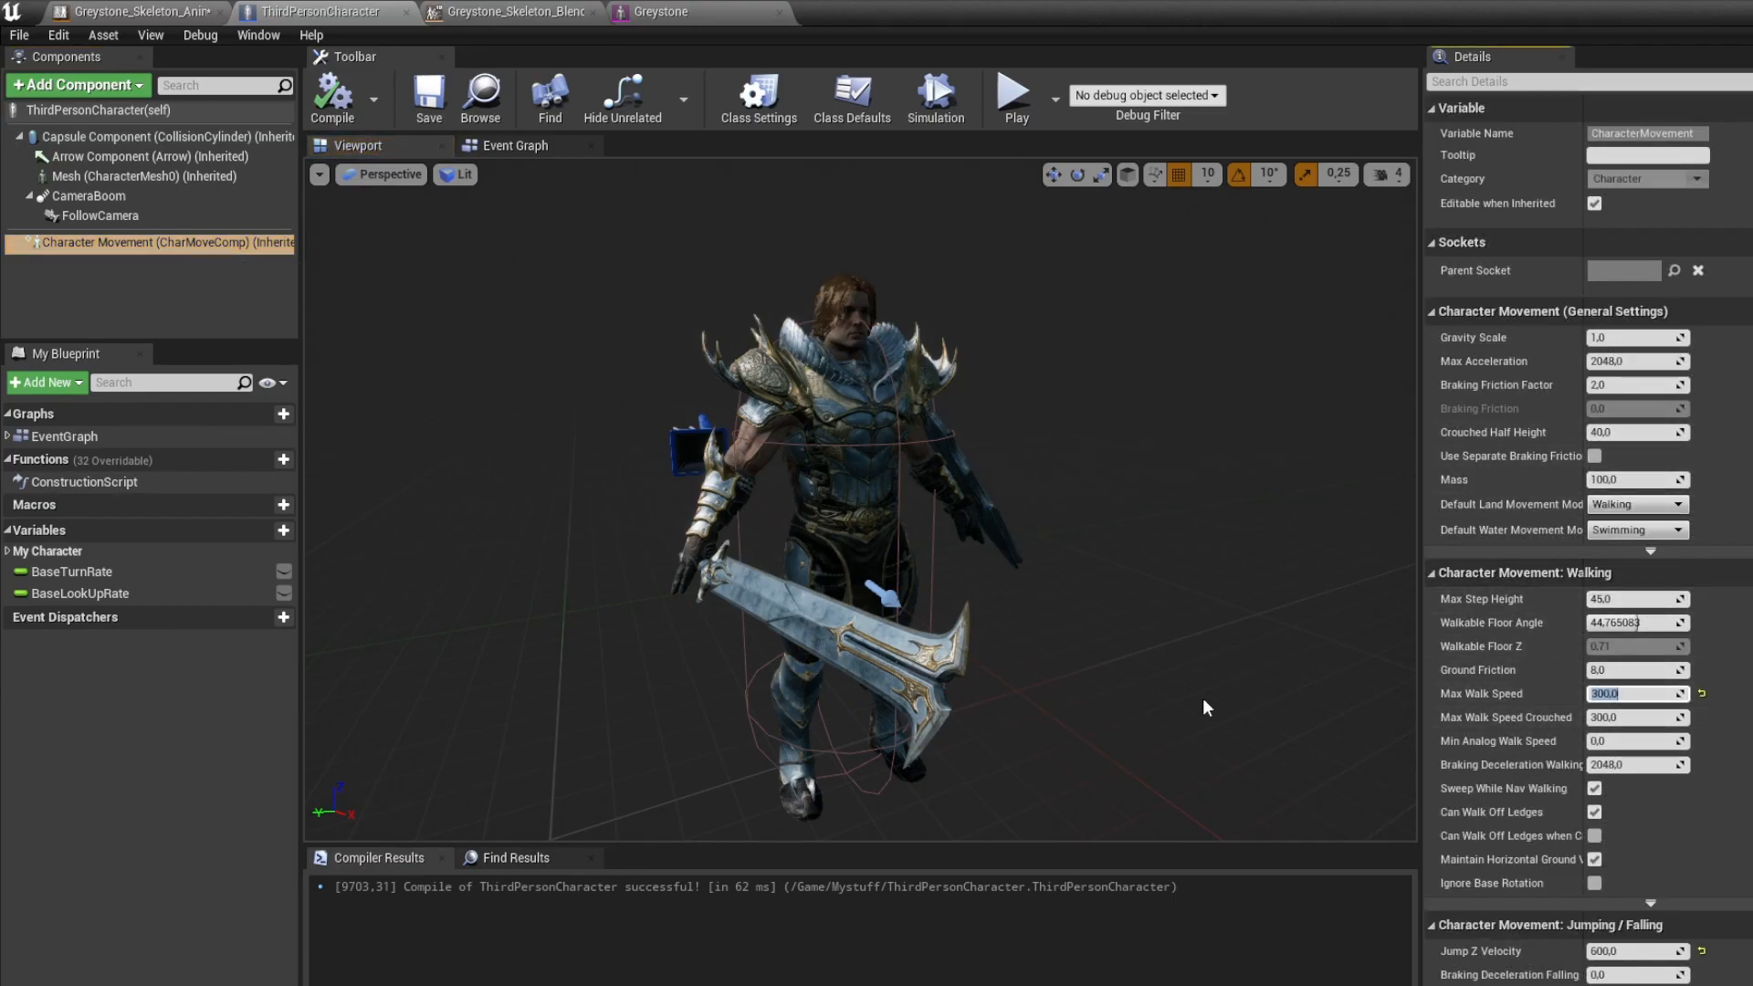
left_click(511, 12)
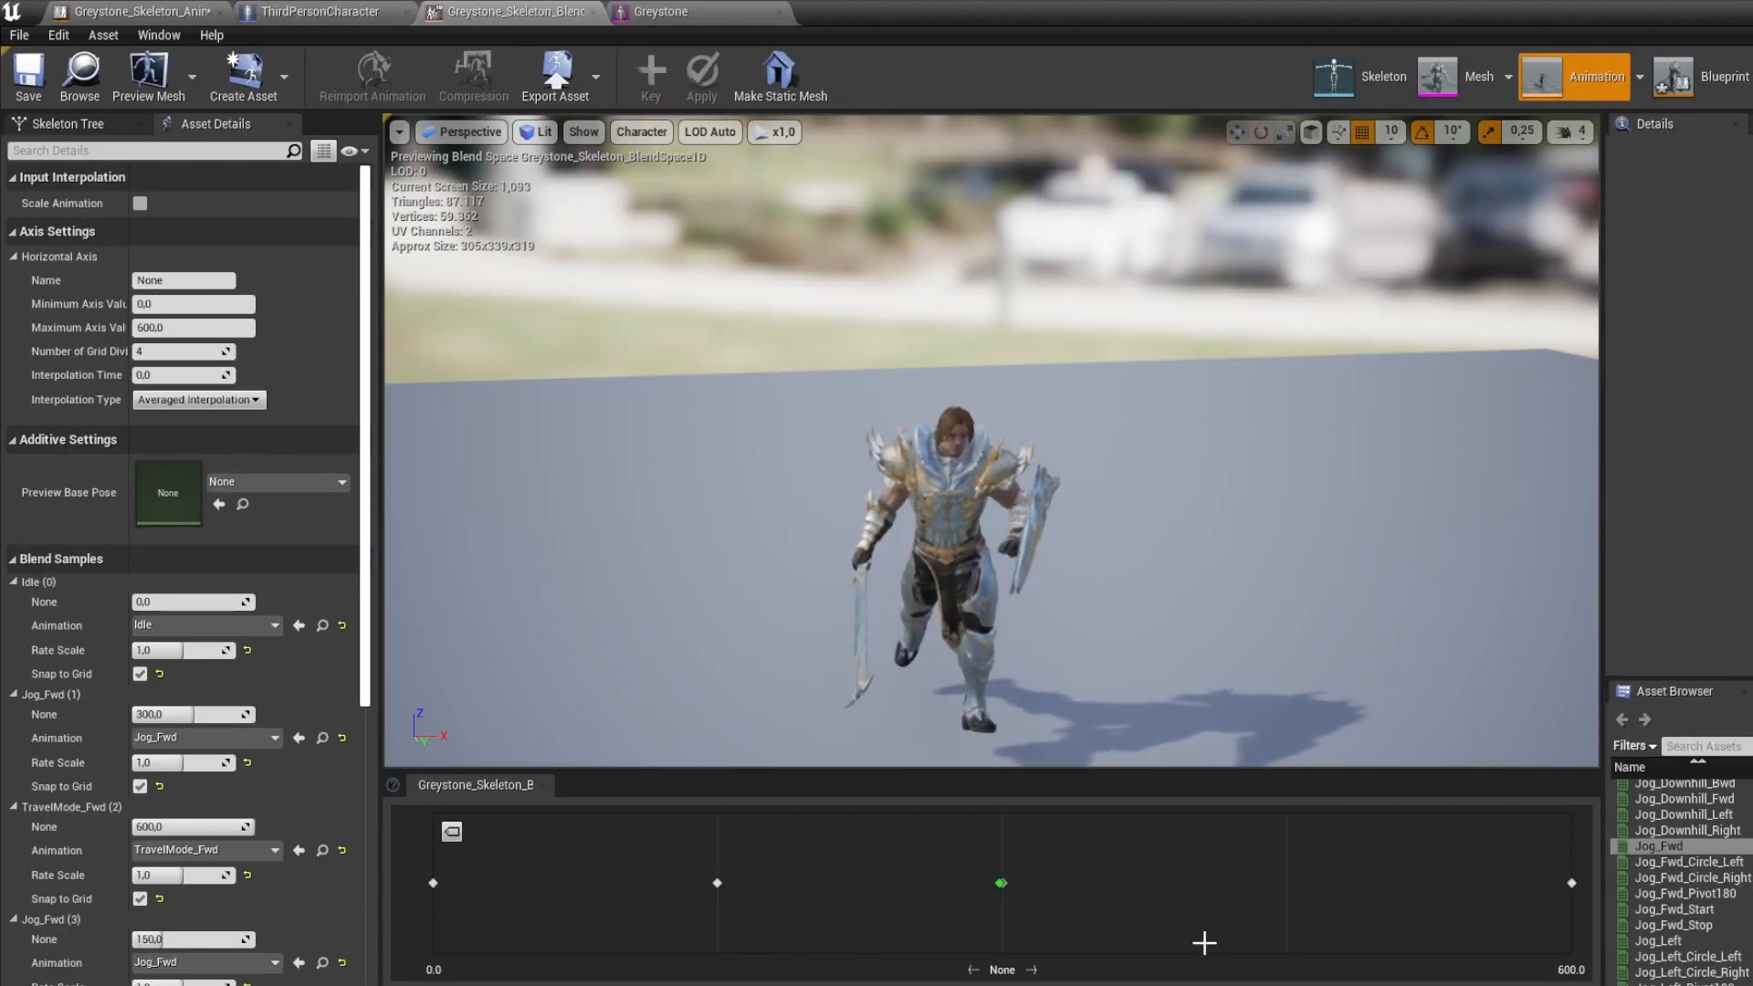
left_click(319, 12)
mouse_move(638, 364)
right_mouse_down()
mouse_move(511, 364)
mouse_move(638, 364)
right_mouse_up()
left_click(493, 11)
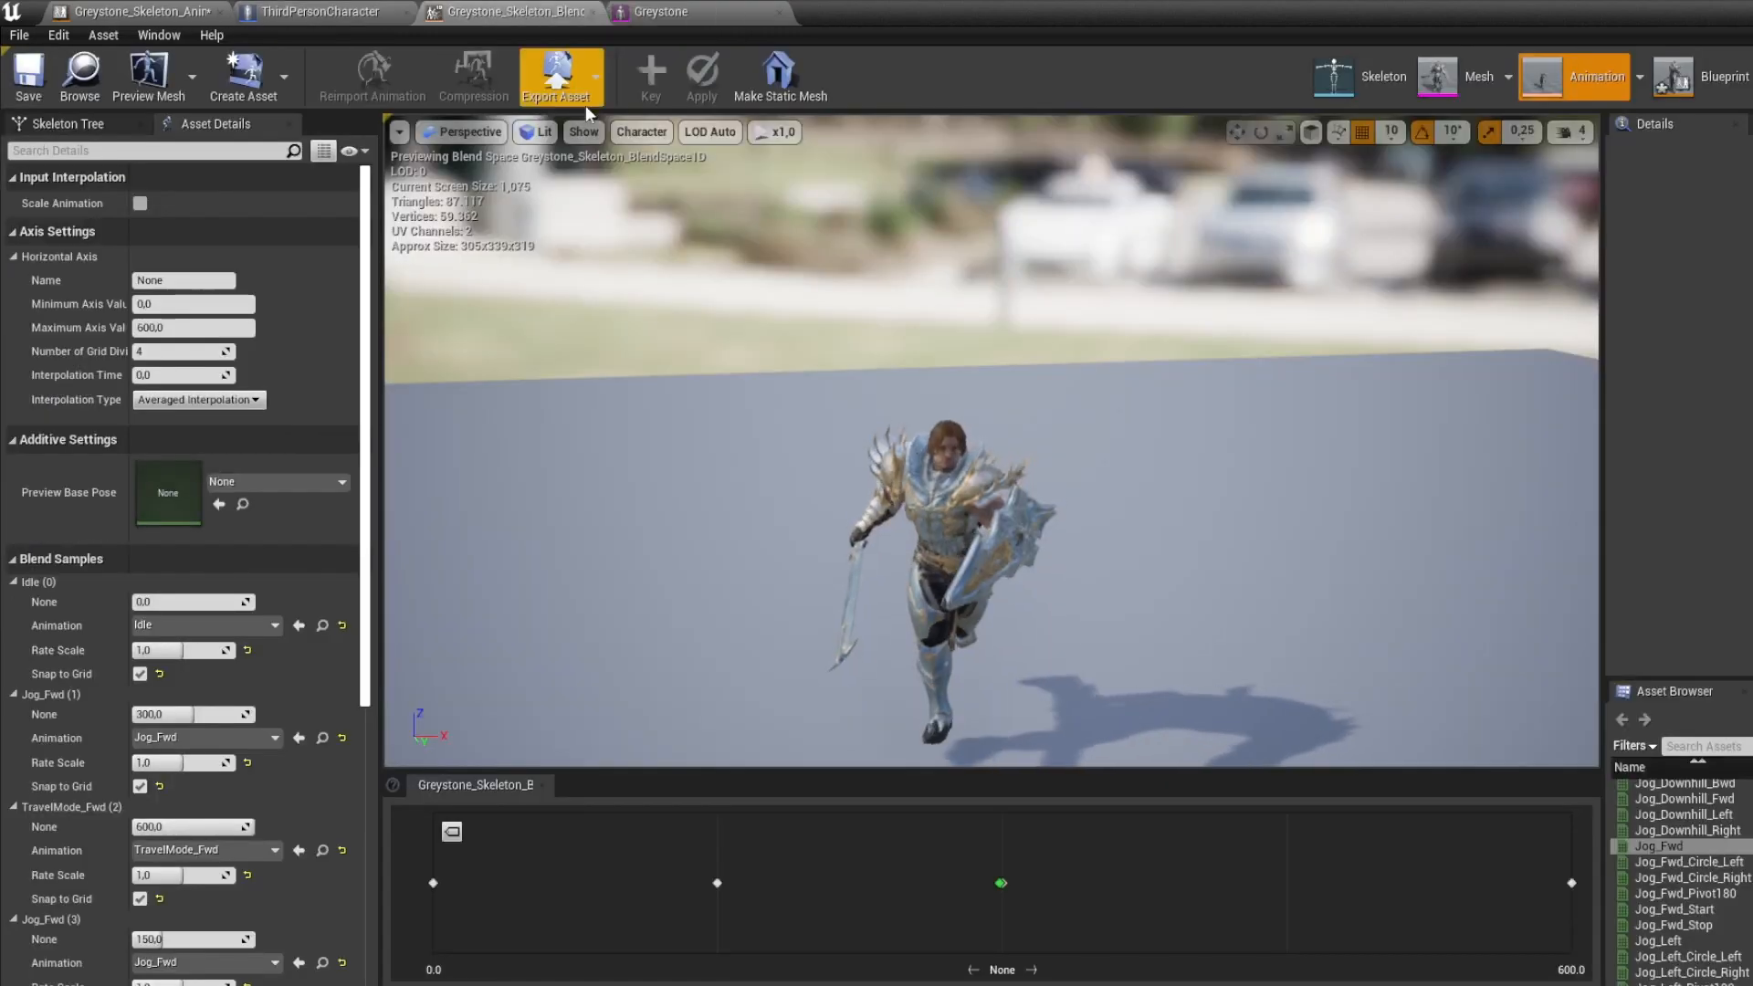
Return to the ThirdPersonExampleMap level, start playing it, and move the character forward and backward
left_click(359, 17)
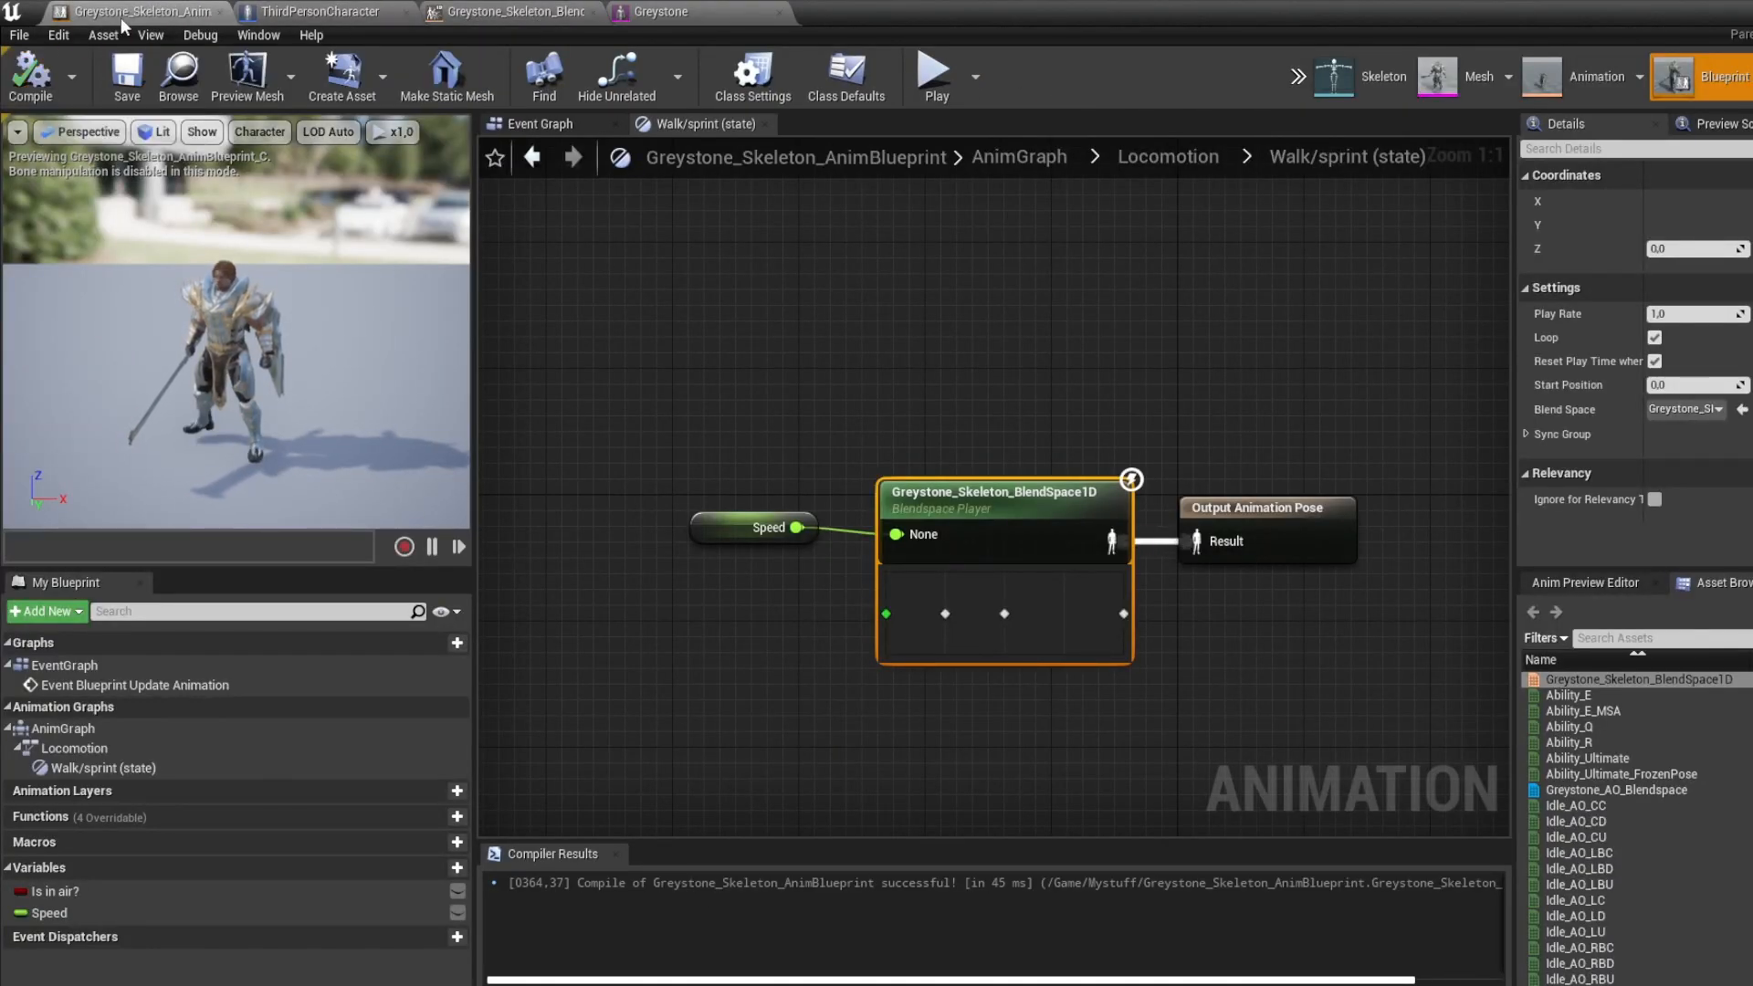
left_click(311, 11)
left_click_drag(703, 407, 655, 518)
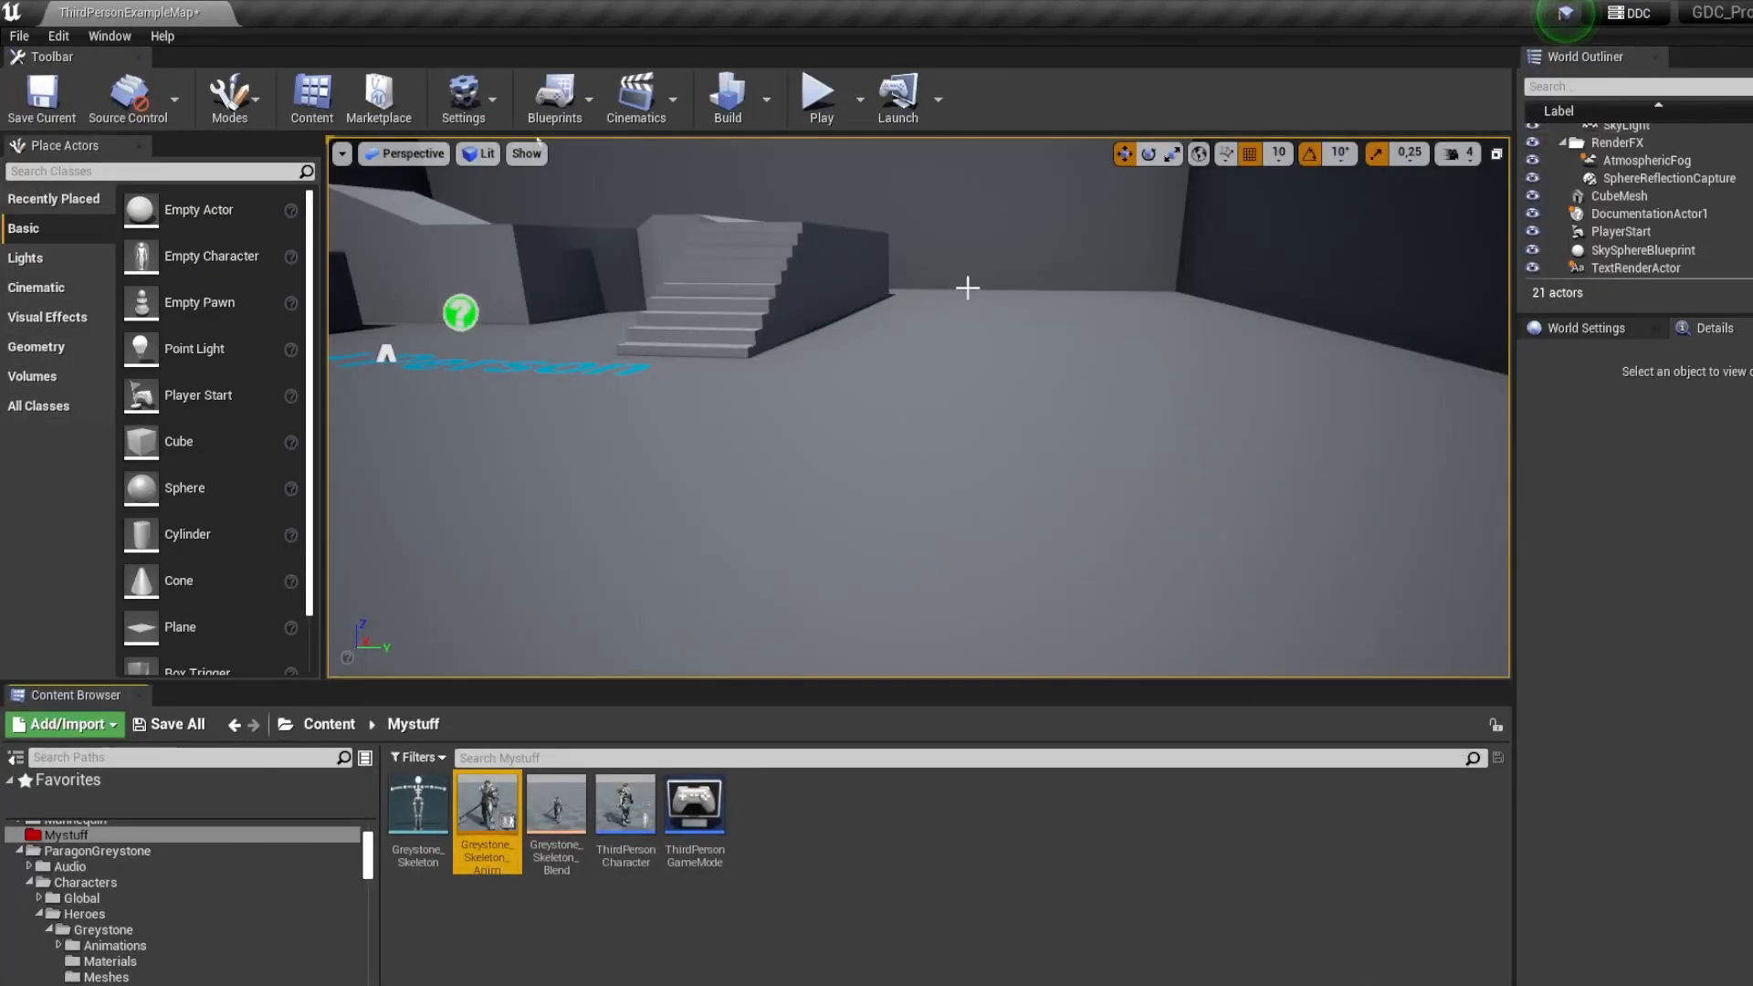
left_click(820, 108)
key("w")
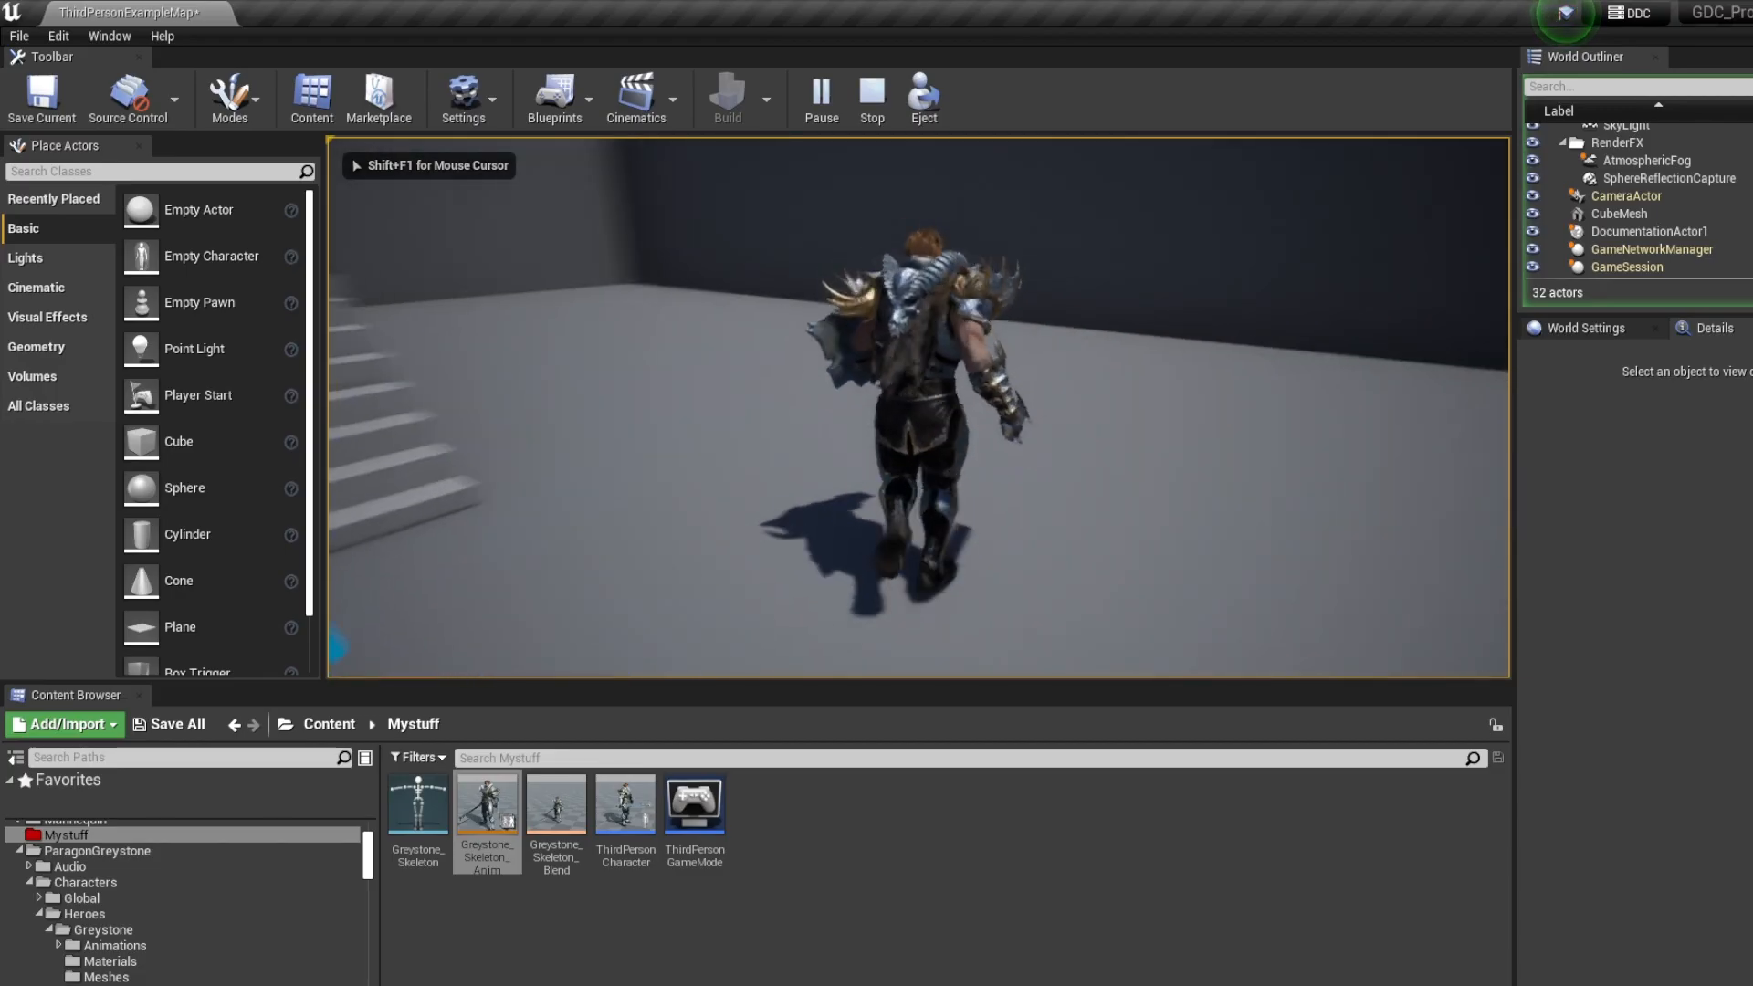
key("s")
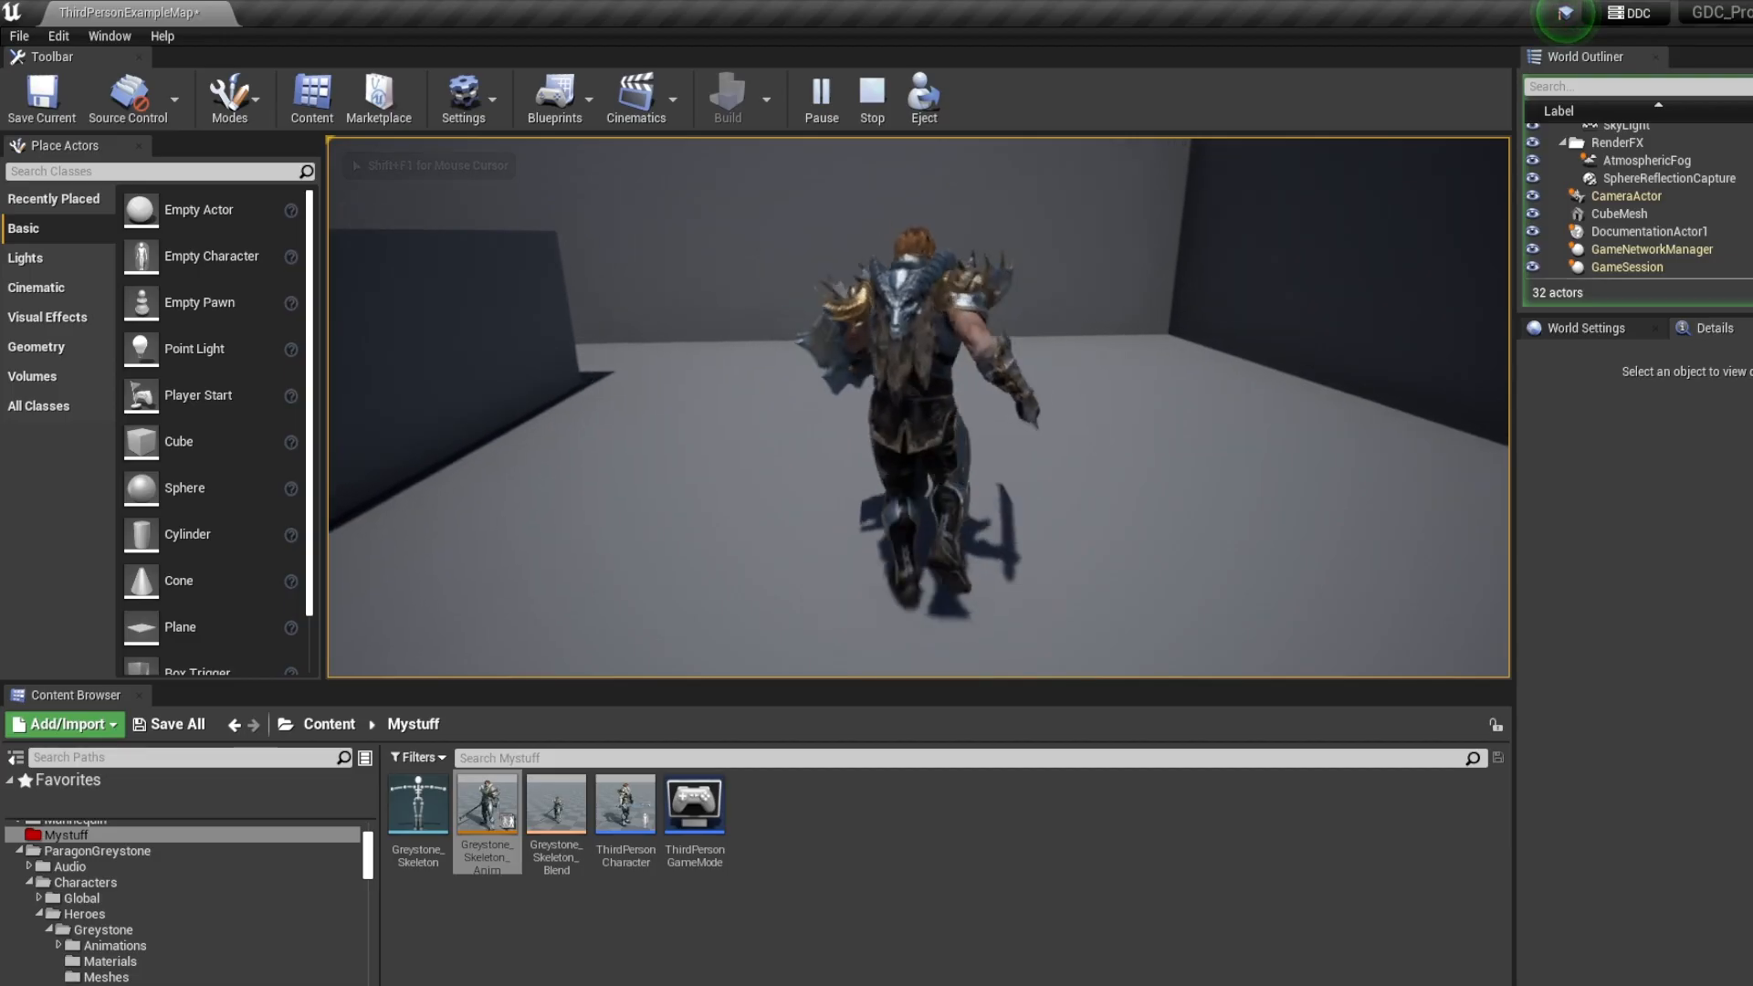
key("w")
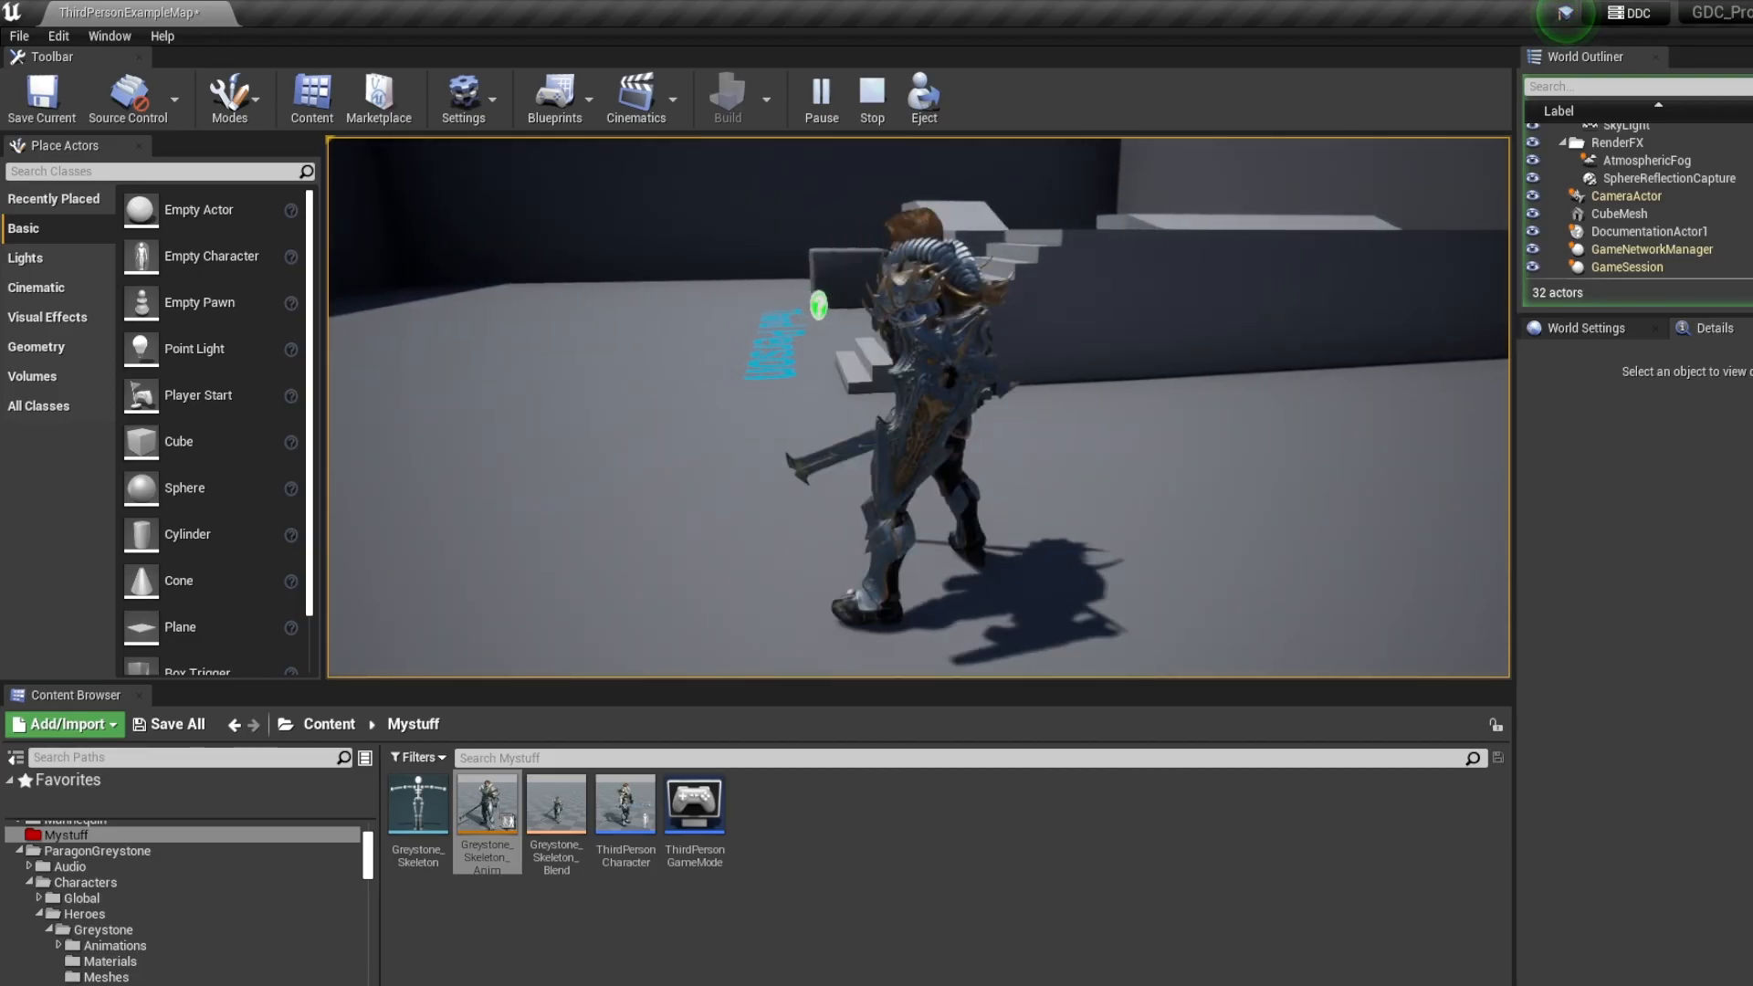
Switch the play session to full screen and run the character around to check the locomotion blending
key("shift+F1")
left_click(1507, 465)
key("F11")
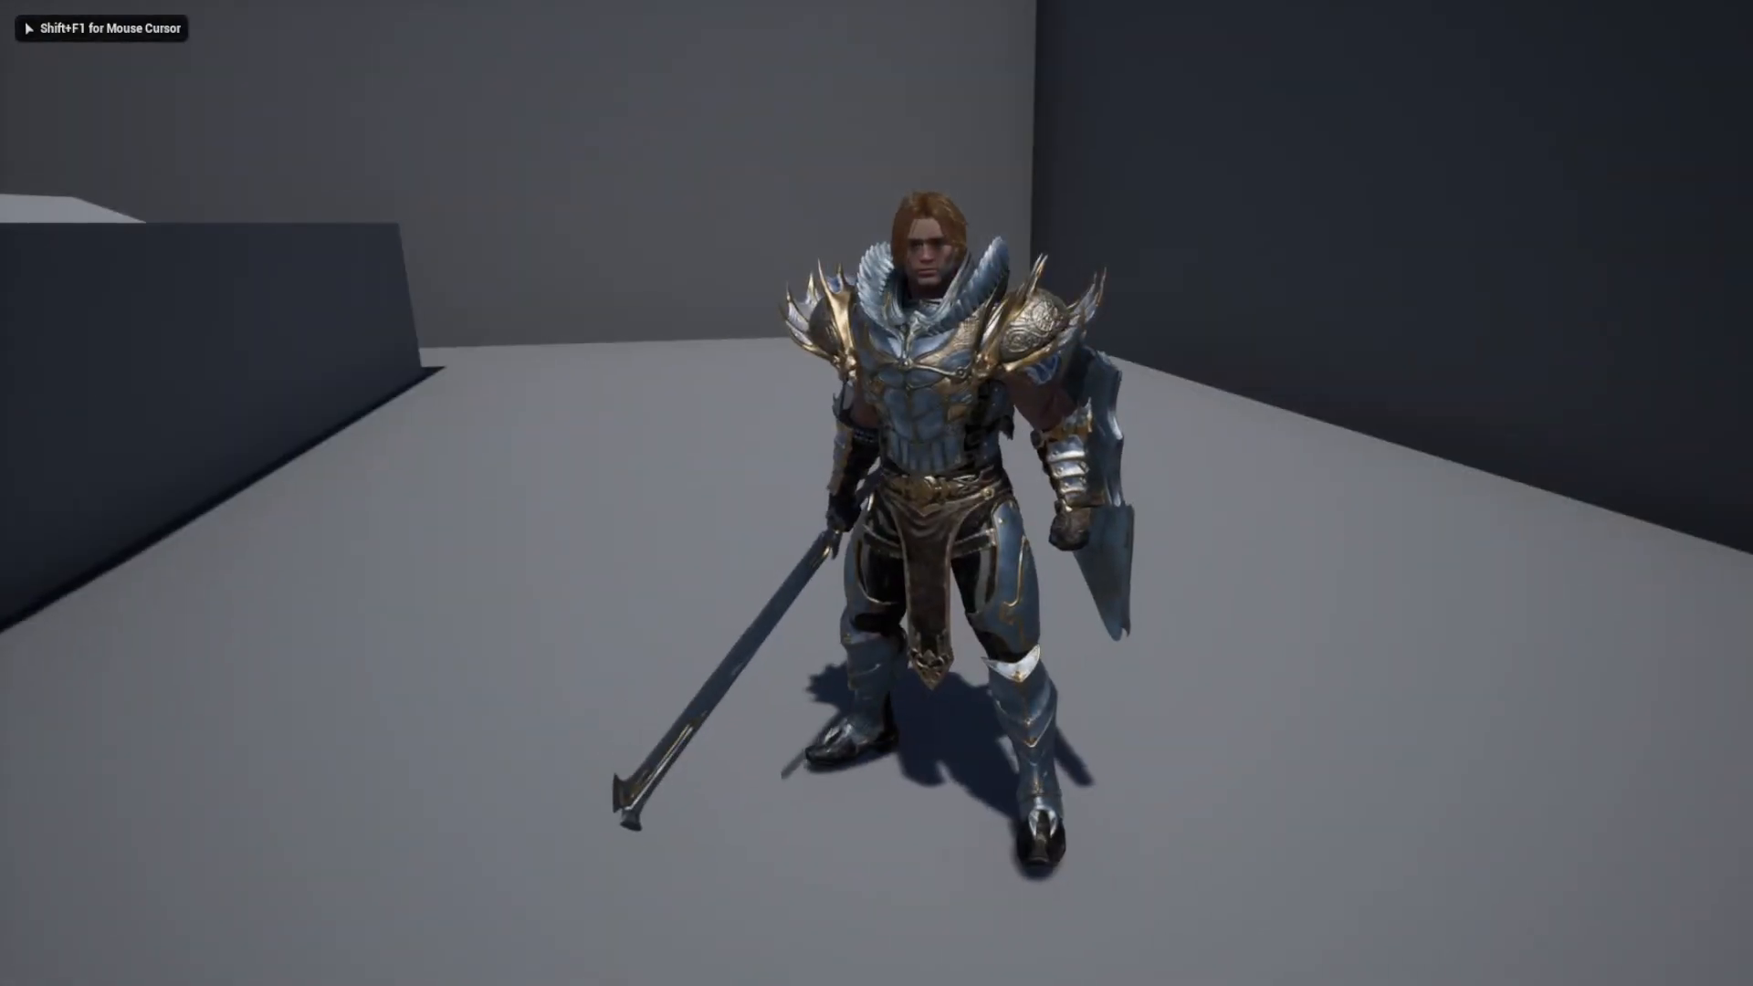
key("w")
key("a")
key("s")
key("w")
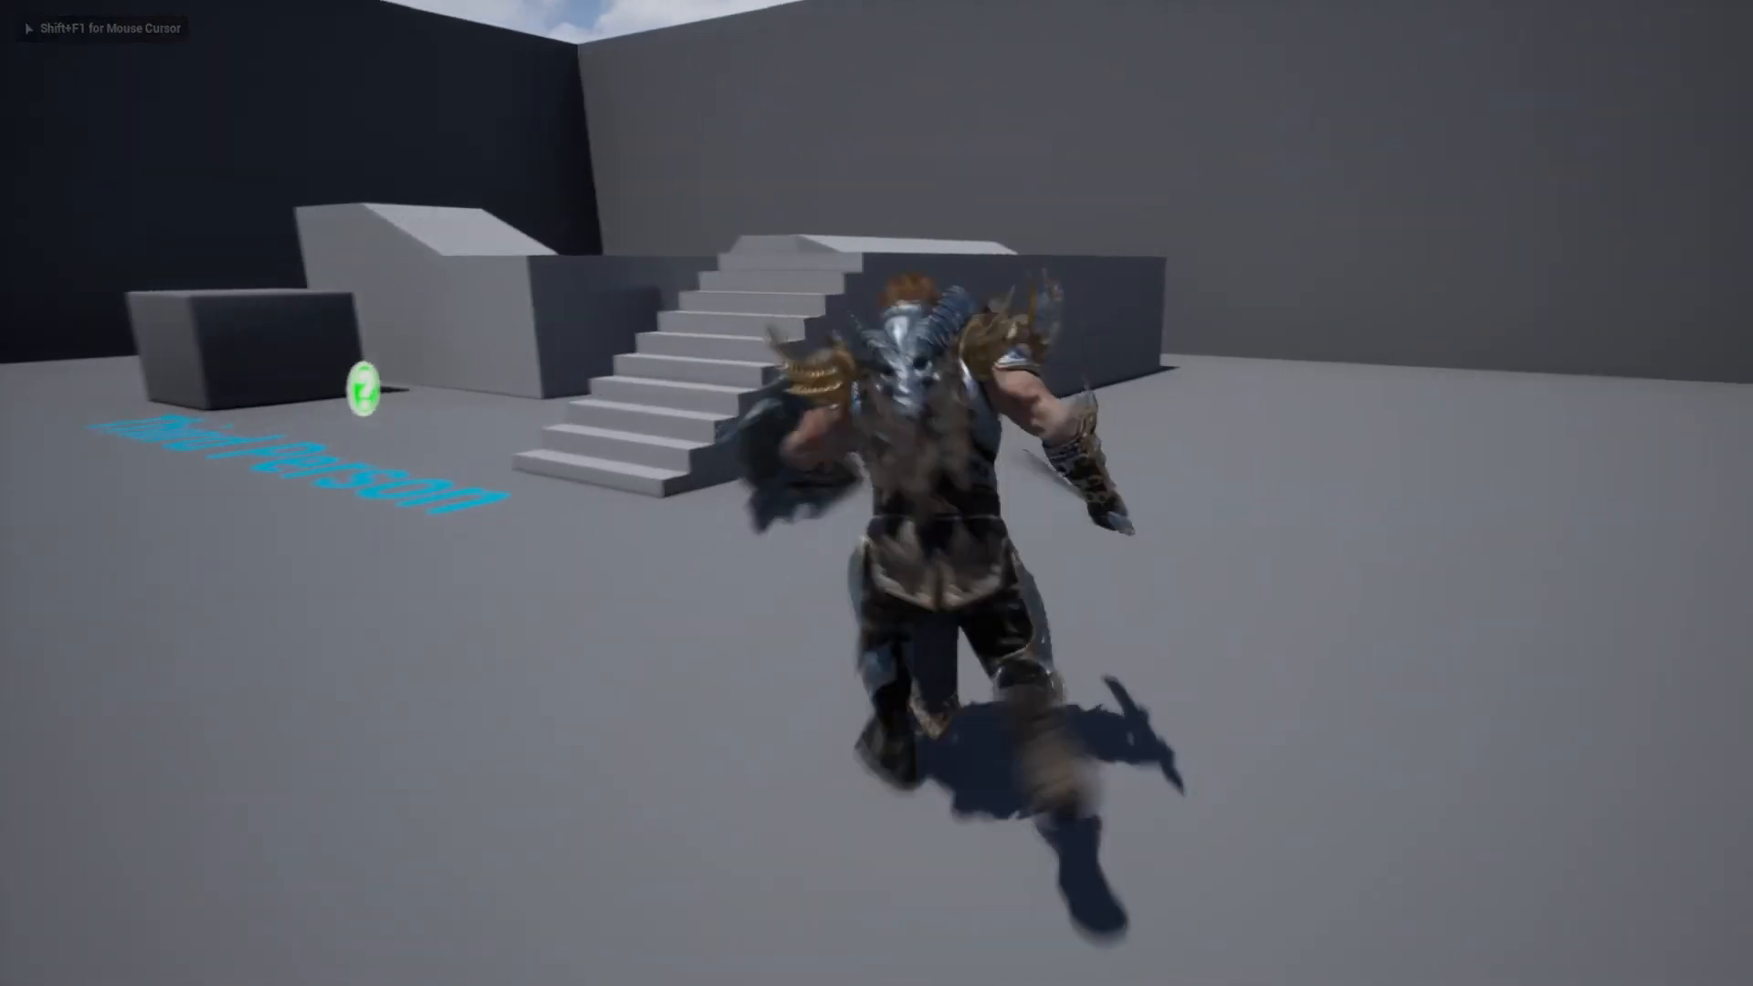
key("s")
key("w")
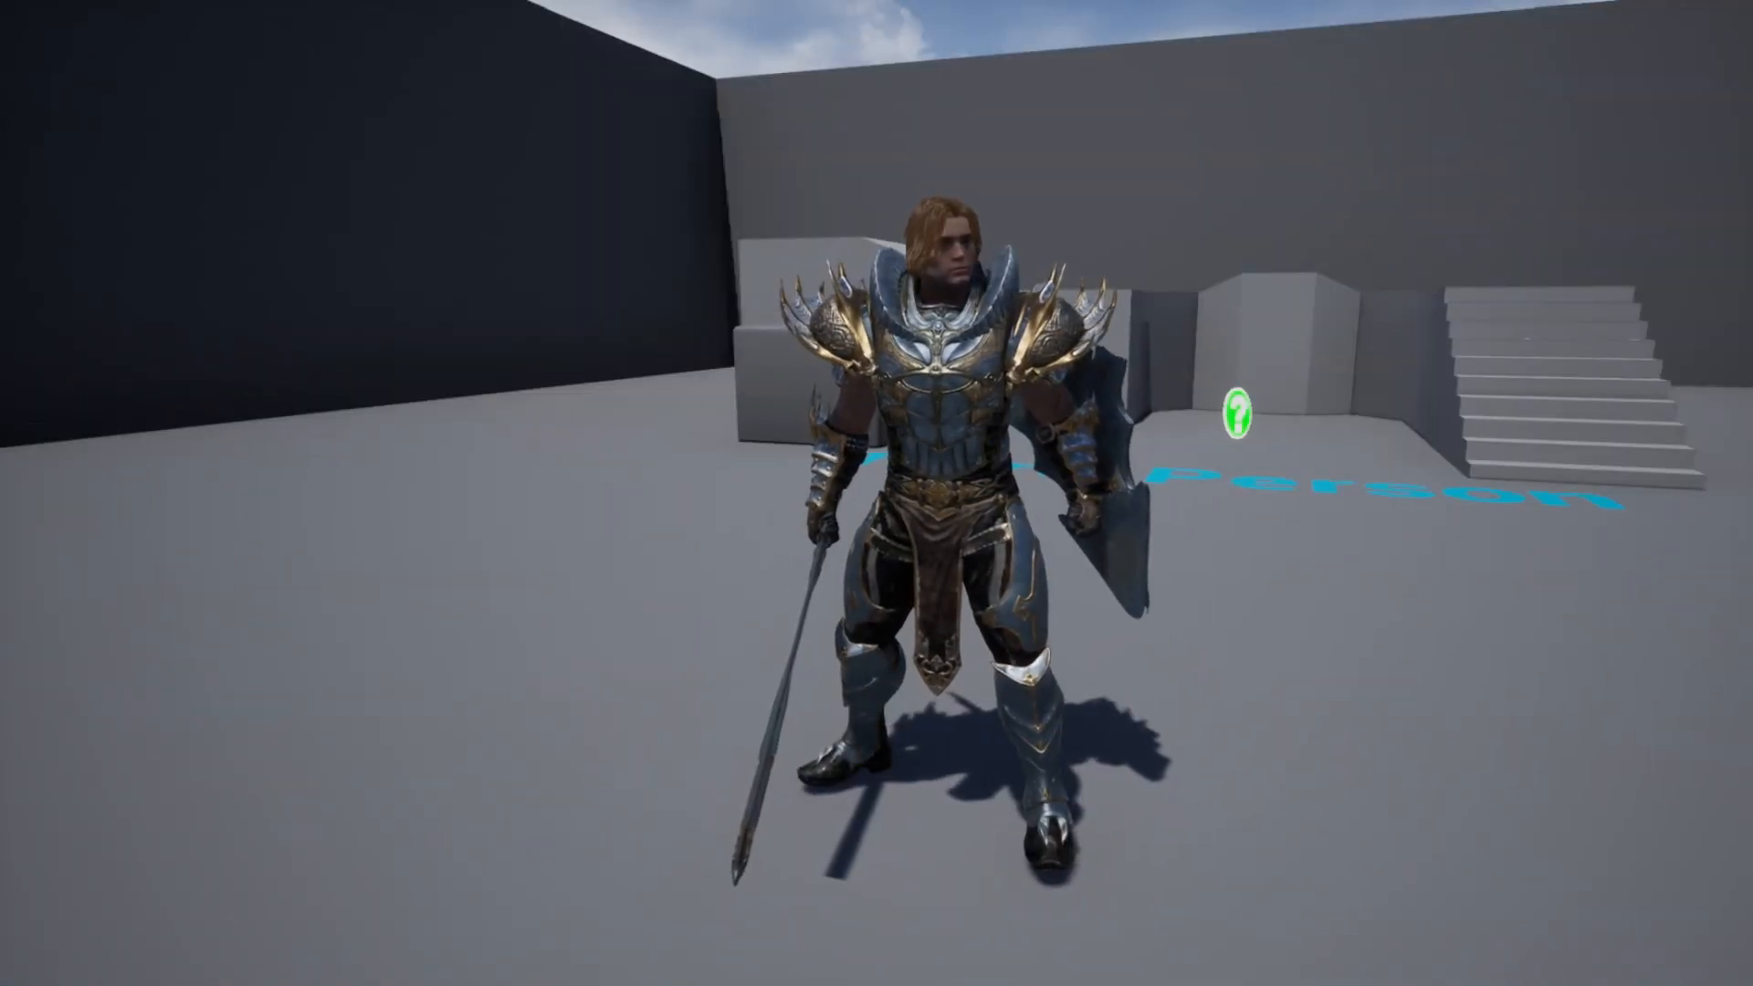
Leave full screen and make the character jump repeatedly to check how it animates in the air
key("shift+F1")
key("F11")
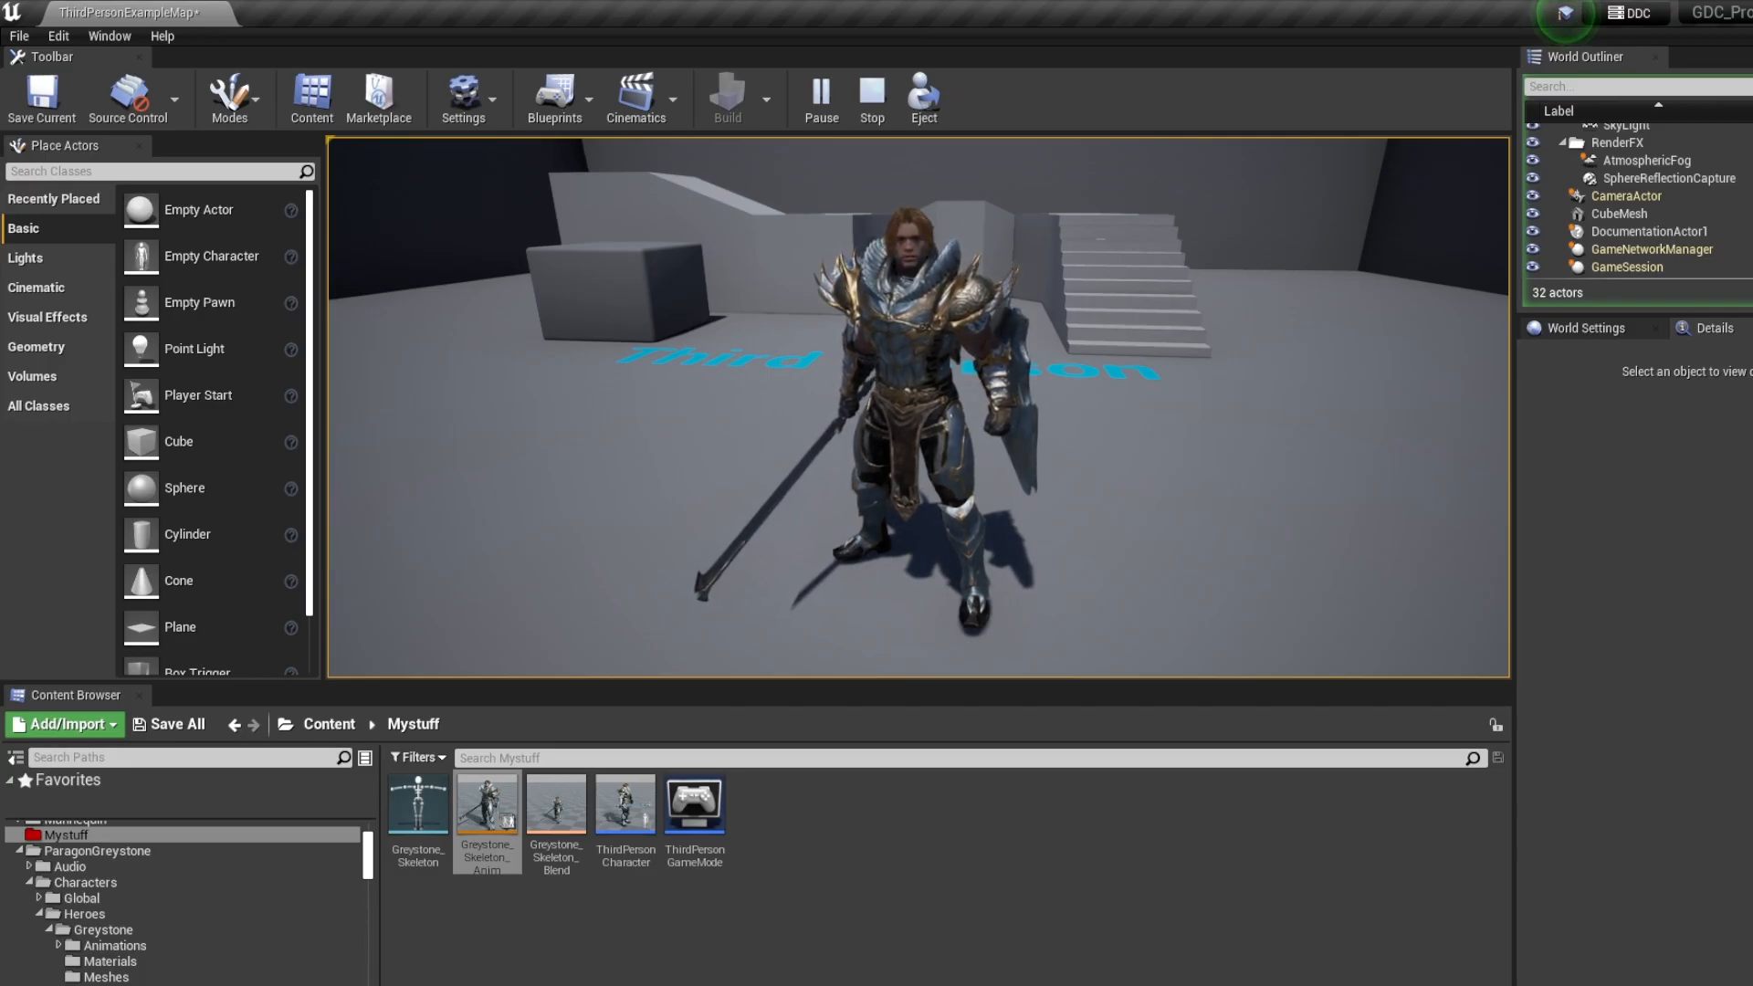
key("space")
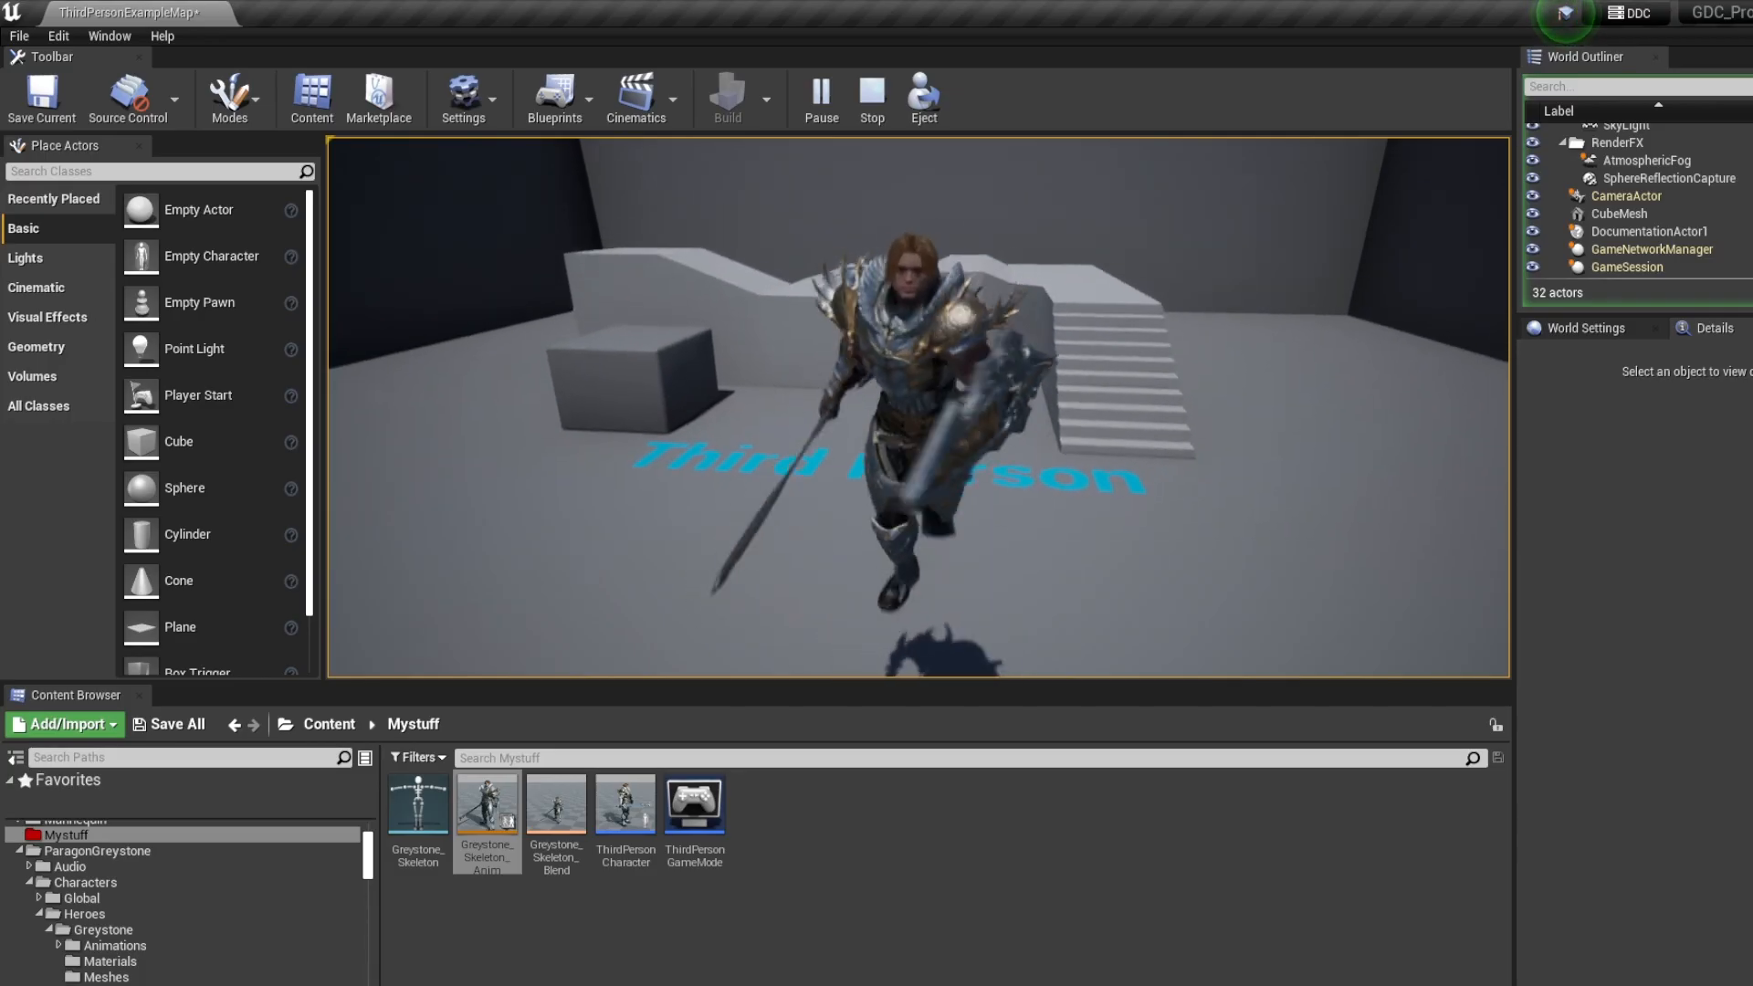
key("space")
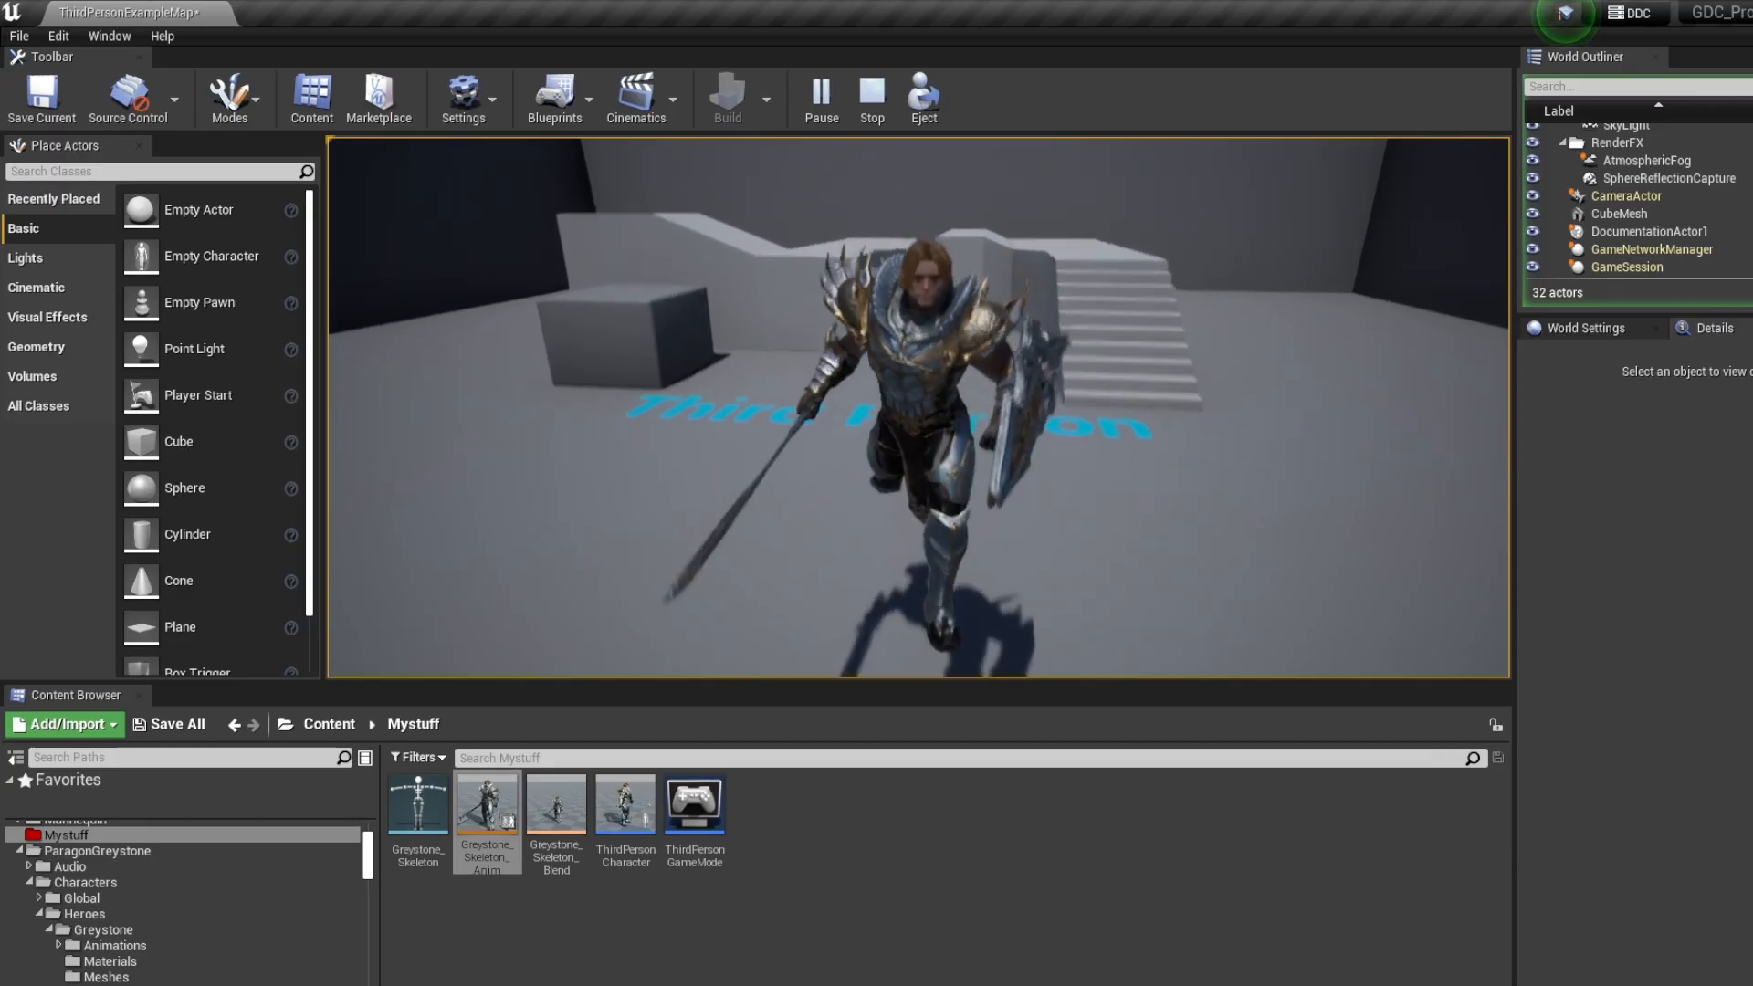
key("space")
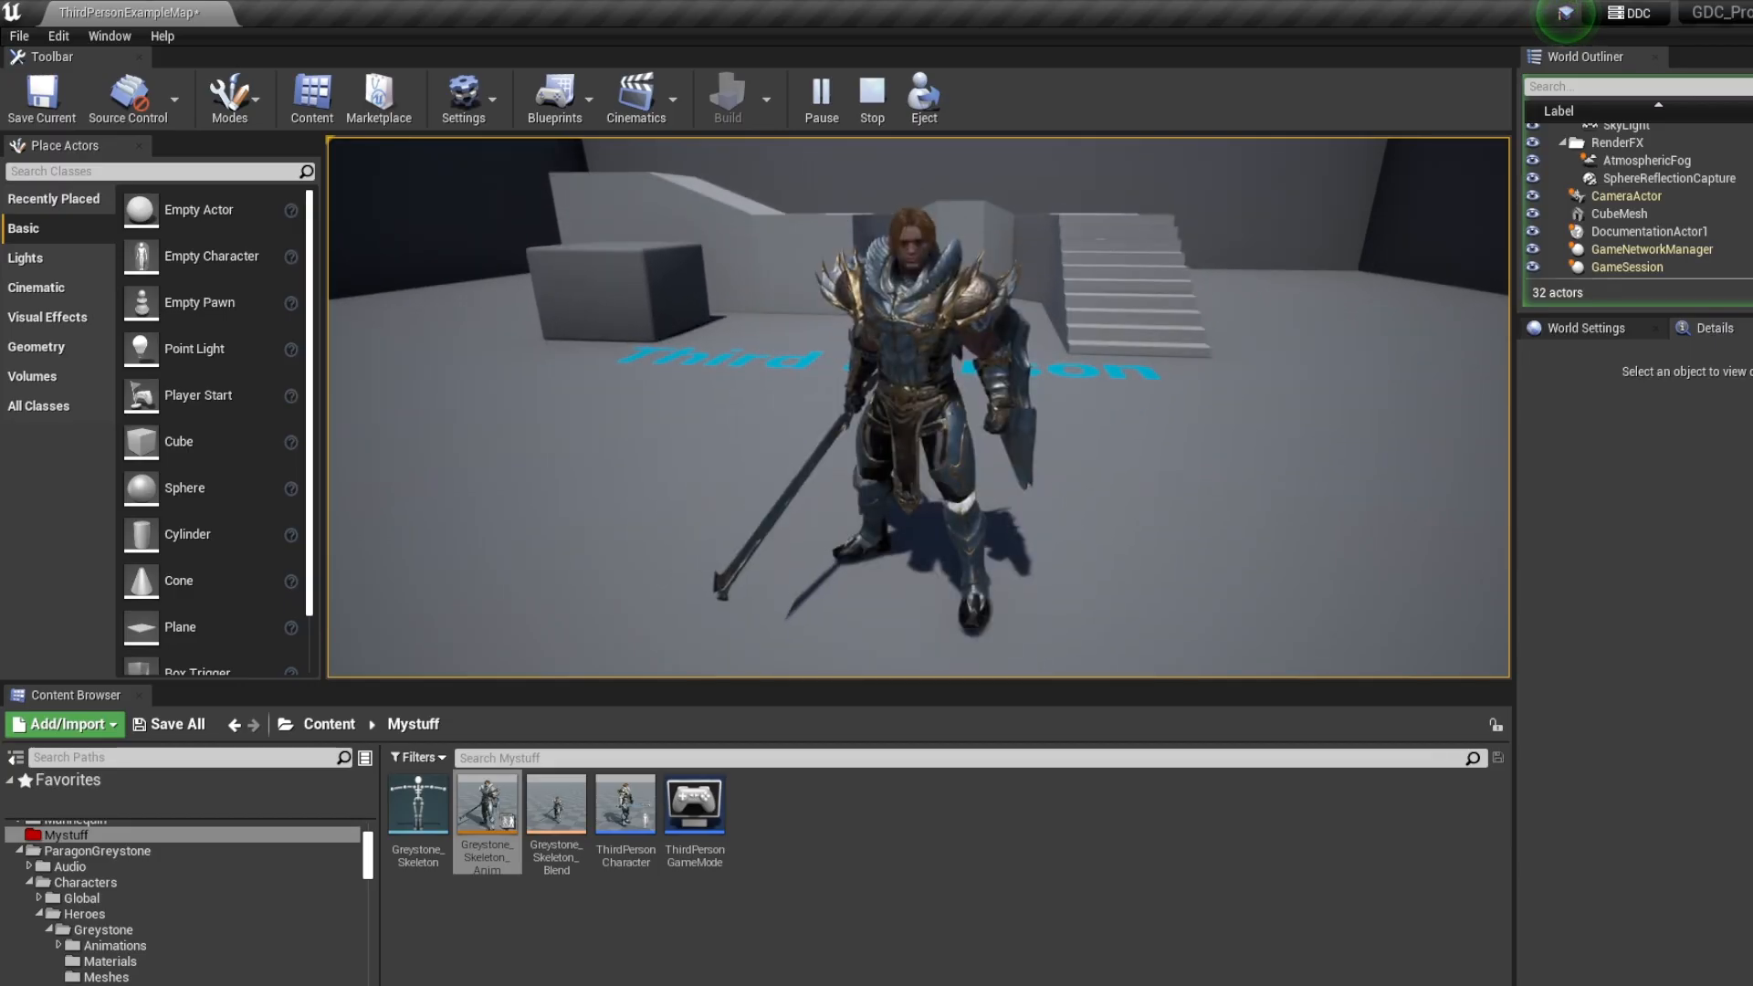